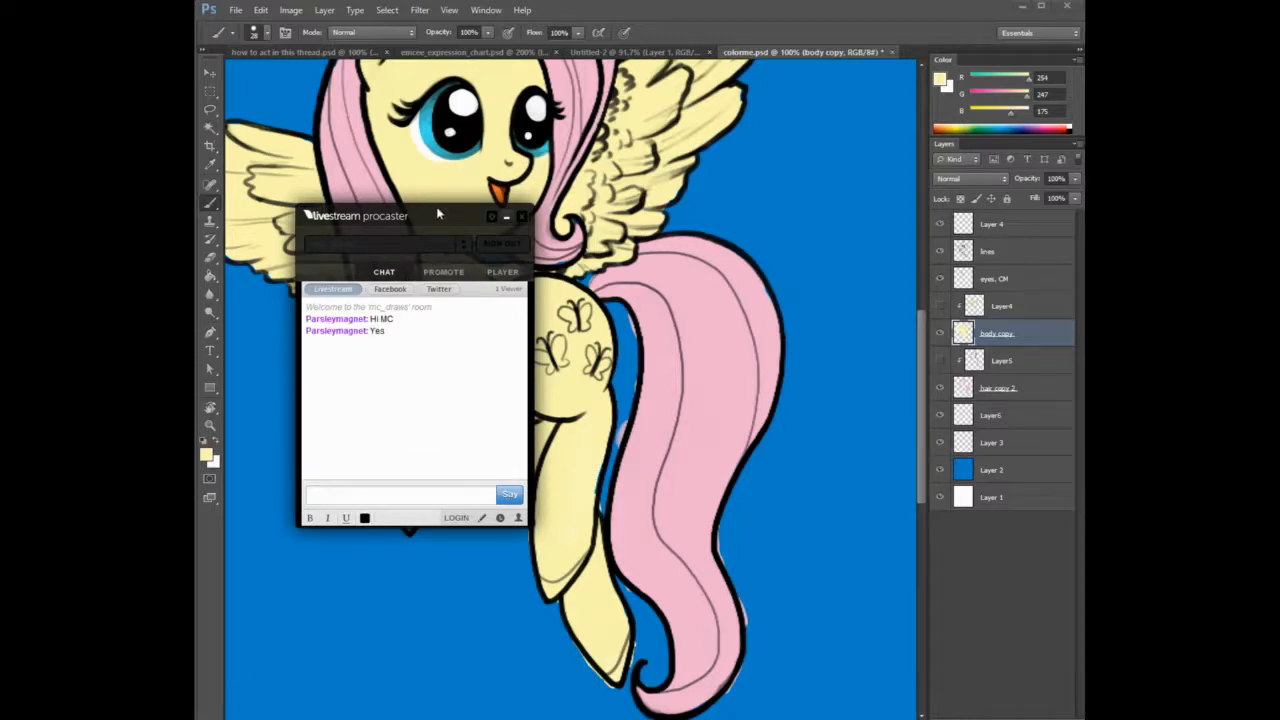
# Clear the Livestream Procaster chat window and the browser window away from the Photoshop canvas.
pyautogui.moveTo(445, 218); pyautogui.dragTo(2, 118)
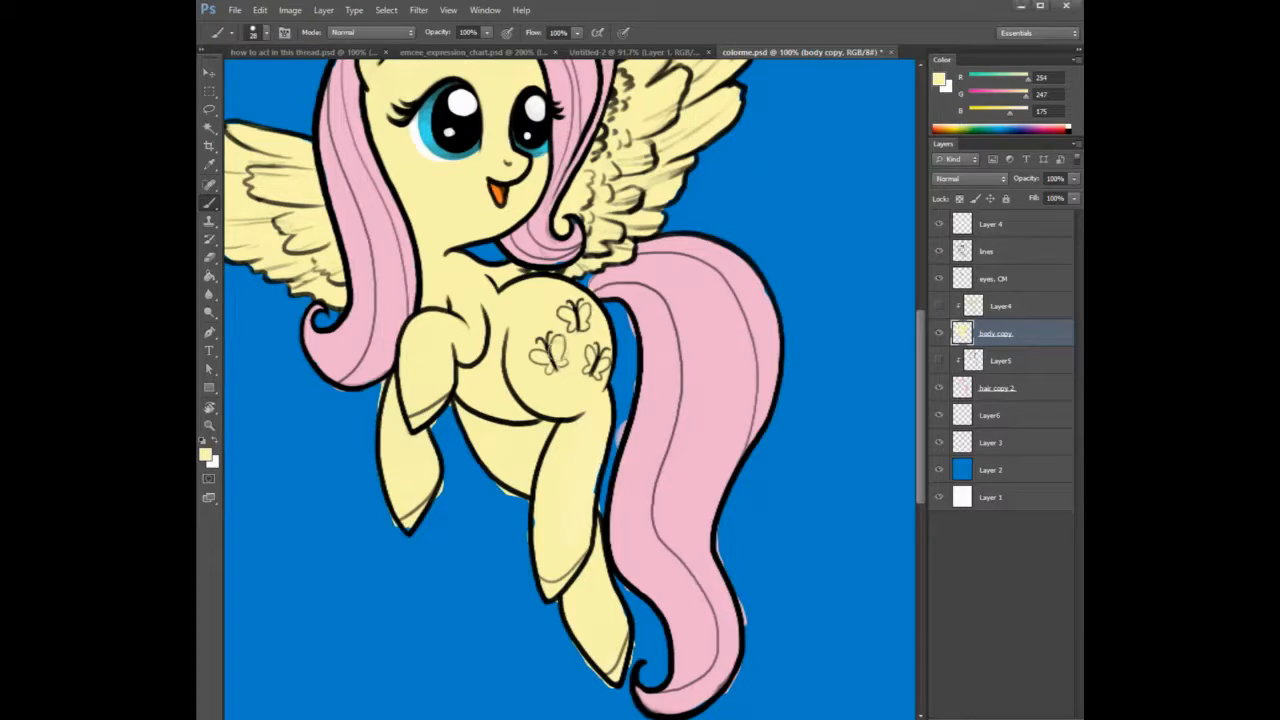
pyautogui.hotkey('alt', 'Tab')
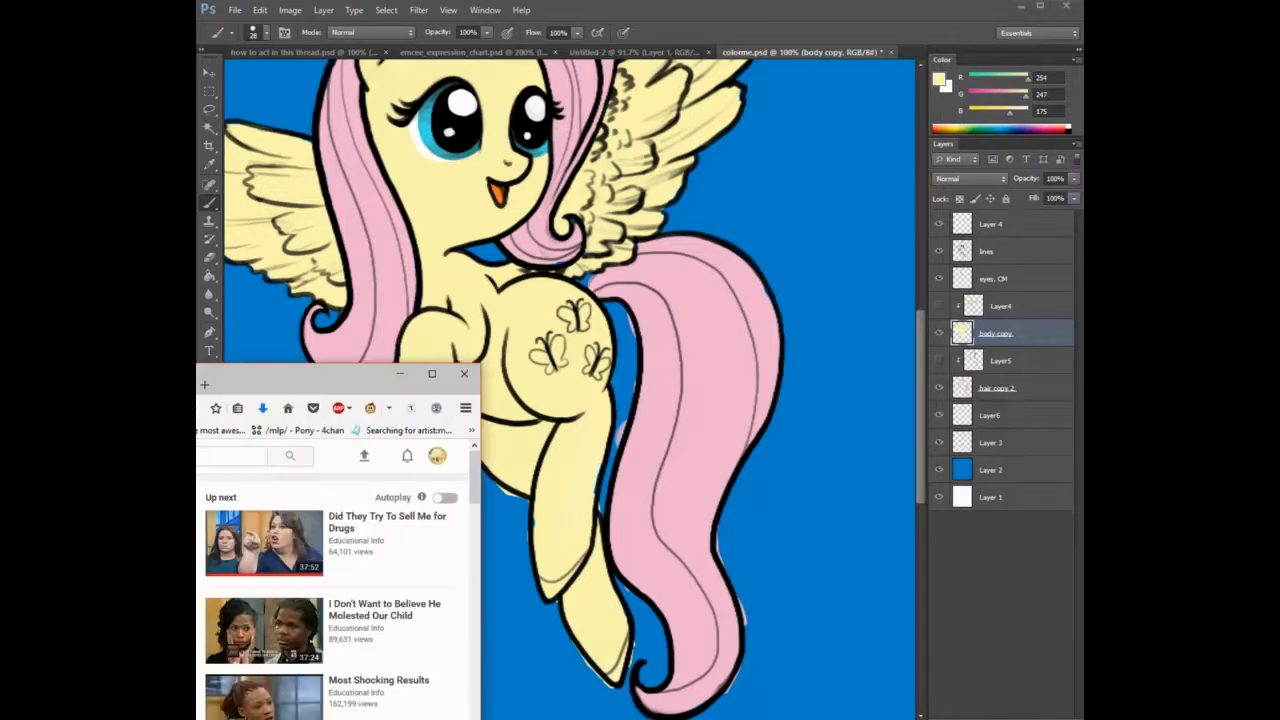
pyautogui.click(748, 12)
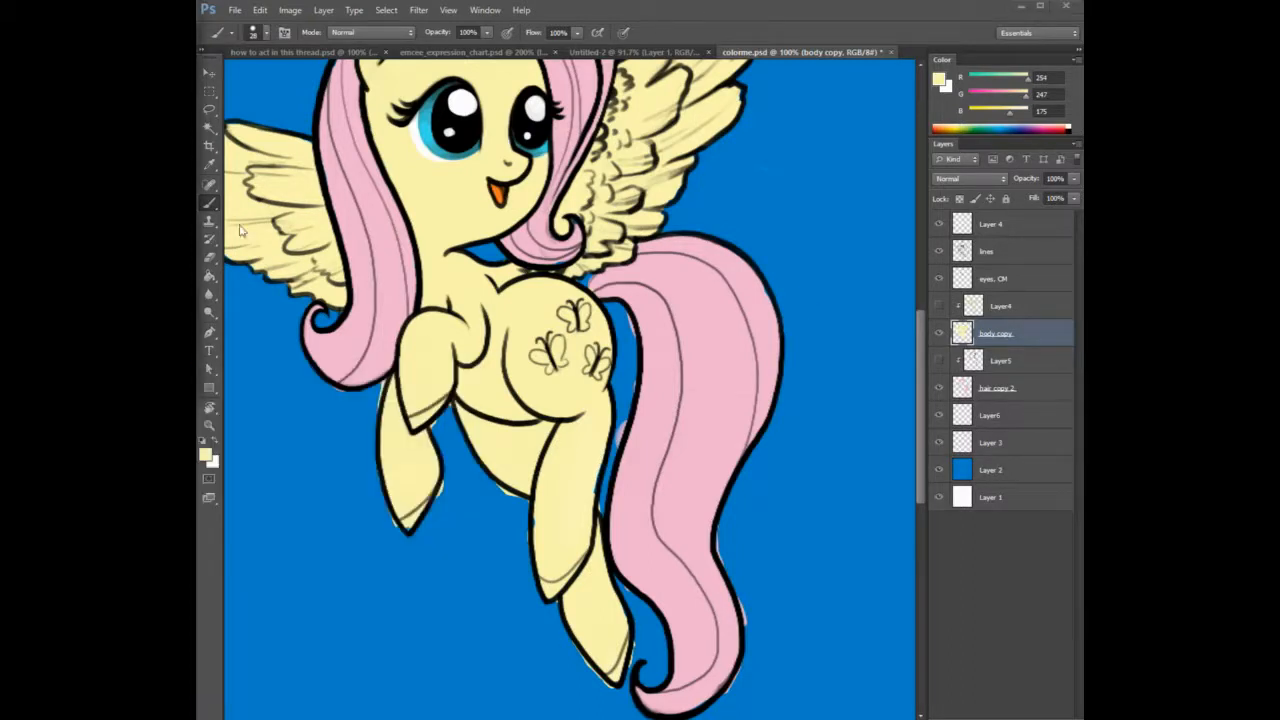
# On the hair copy 2 layer, fill the tail base with its sampled pink and erase pink spilling outside the tail outline.
pyautogui.click(990, 391)
pyautogui.keyDown('alt'); pyautogui.click(700, 300); pyautogui.keyUp('alt')
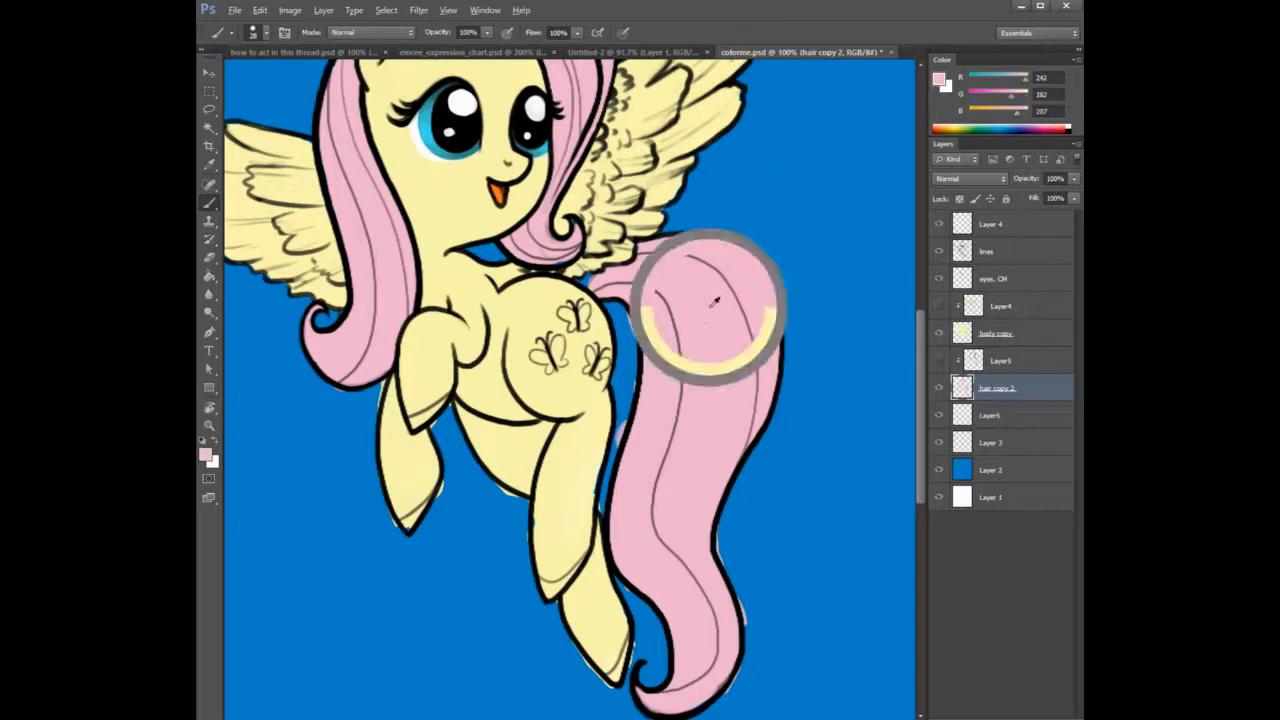
pyautogui.moveTo(599, 283); pyautogui.dragTo(588, 281)
pyautogui.press('e')
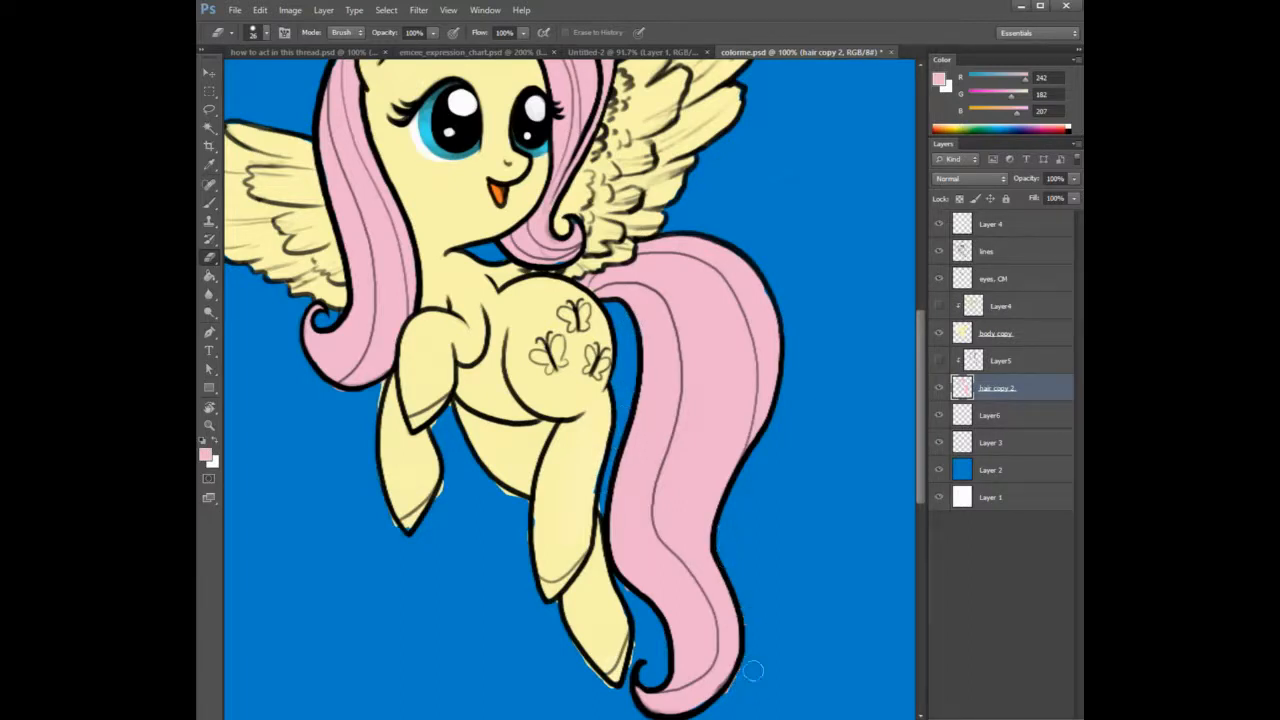
pyautogui.press('b')
# On the body copy layer, erase yellow spilling past the outline at the belly and near hind leg, and sample the body's yellow.
pyautogui.moveTo(654, 601); pyautogui.dragTo(606, 527)
pyautogui.click(968, 338)
pyautogui.press('e')
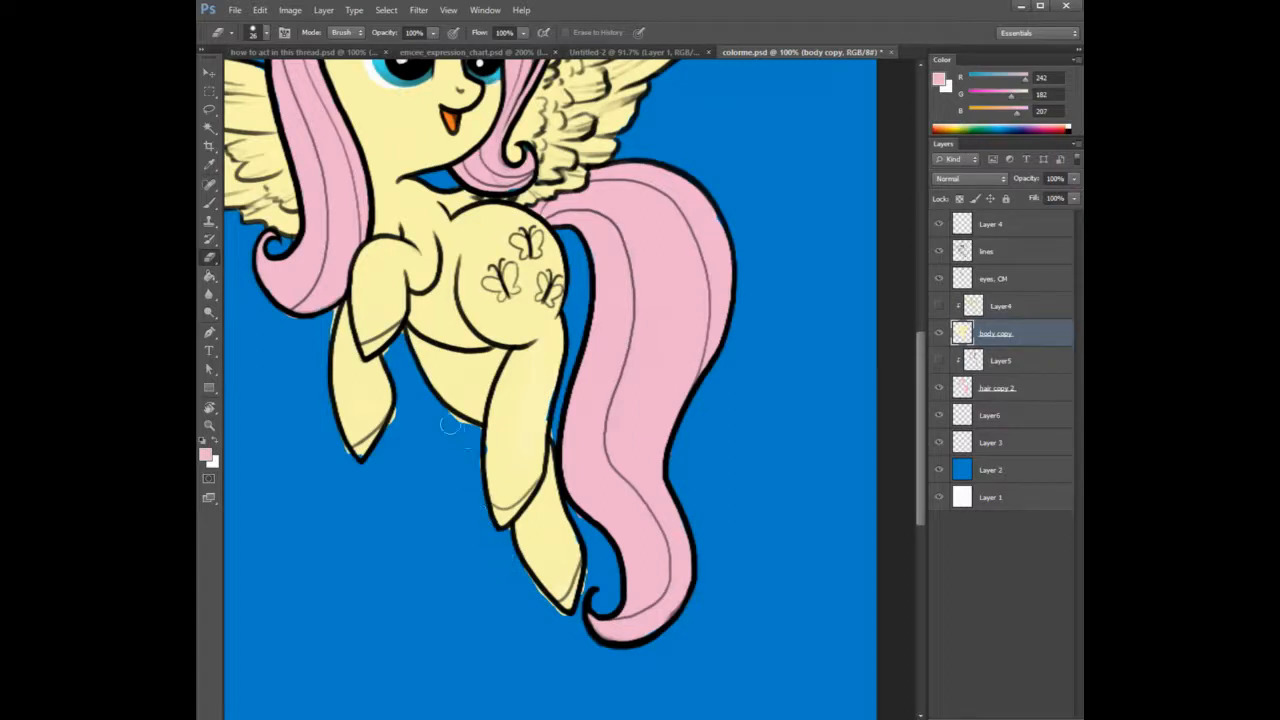
pyautogui.moveTo(451, 425)
pyautogui.mouseDown()
pyautogui.moveTo(474, 430)
pyautogui.moveTo(484, 485)
pyautogui.mouseUp()
pyautogui.press('b')
pyautogui.keyDown('alt'); pyautogui.click(499, 438); pyautogui.keyUp('alt')
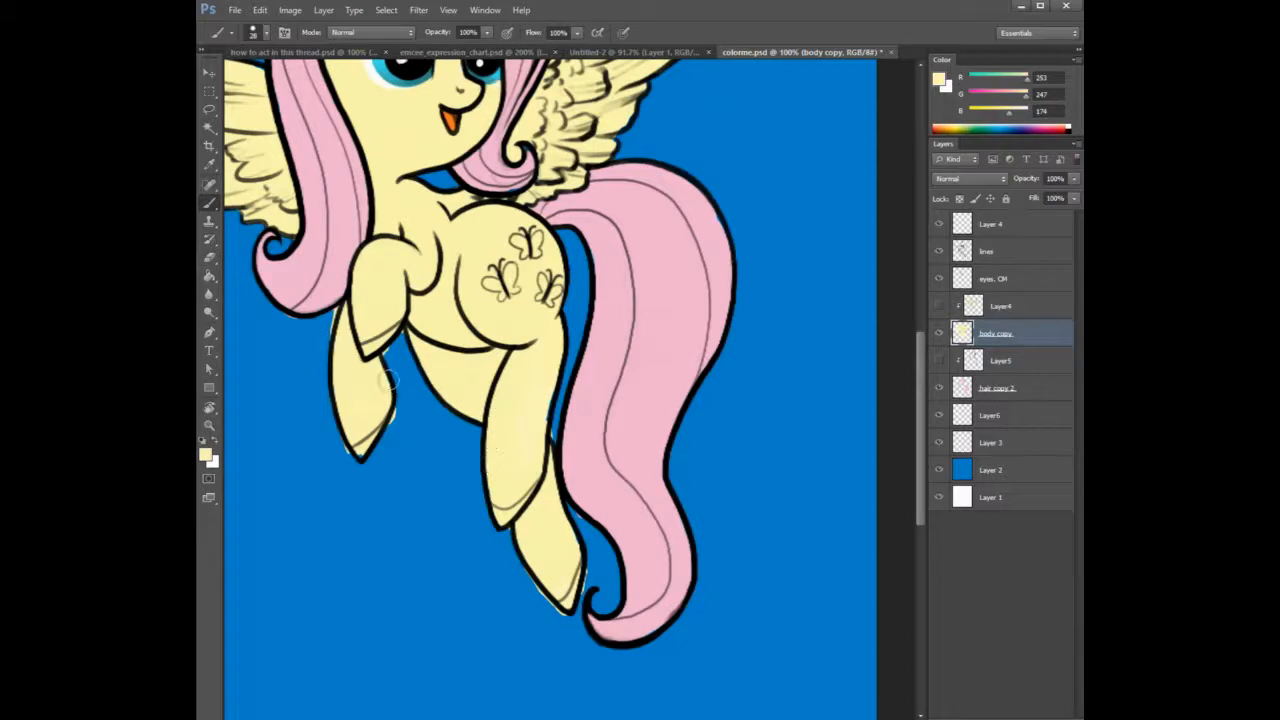
# Tidy the yellow fill around both front legs, erasing spill outside their outlines.
pyautogui.press('e')
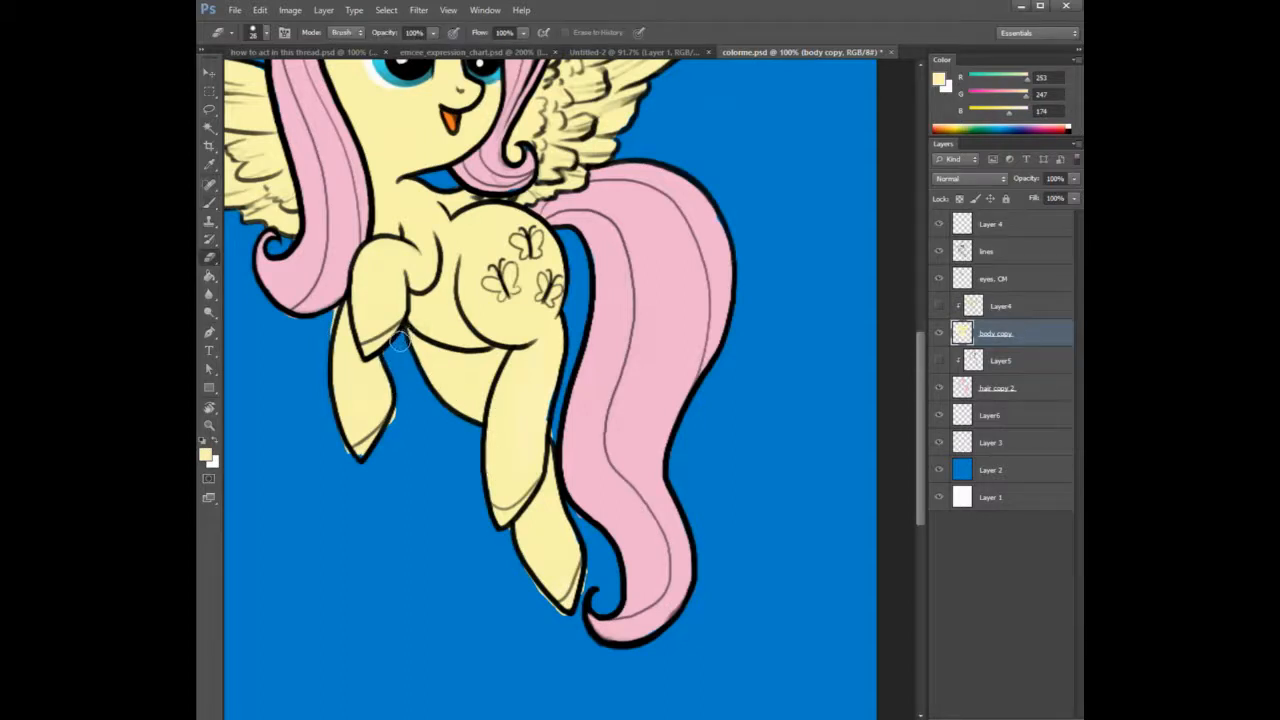
pyautogui.press('b')
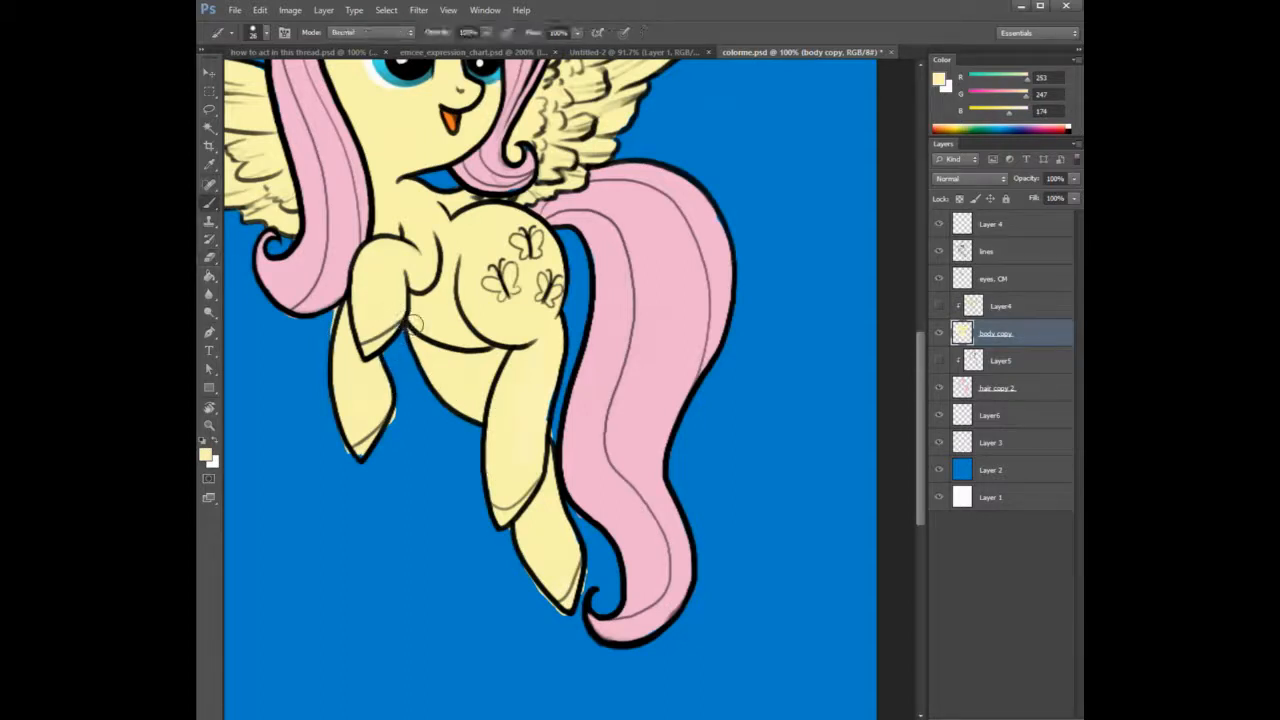
pyautogui.press('e')
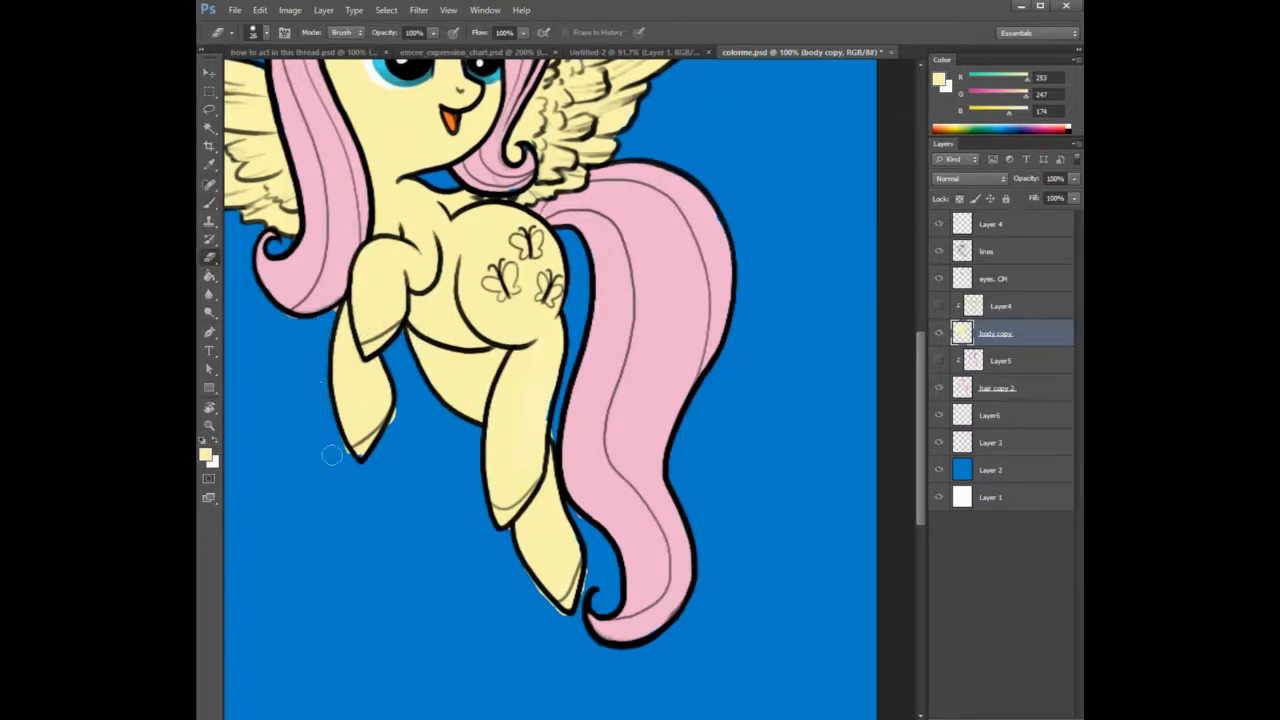
pyautogui.press('b')
pyautogui.press('e')
pyautogui.moveTo(400, 416); pyautogui.dragTo(397, 426)
# Erase the yellow spill around the far hind leg and its hoof.
pyautogui.press('b')
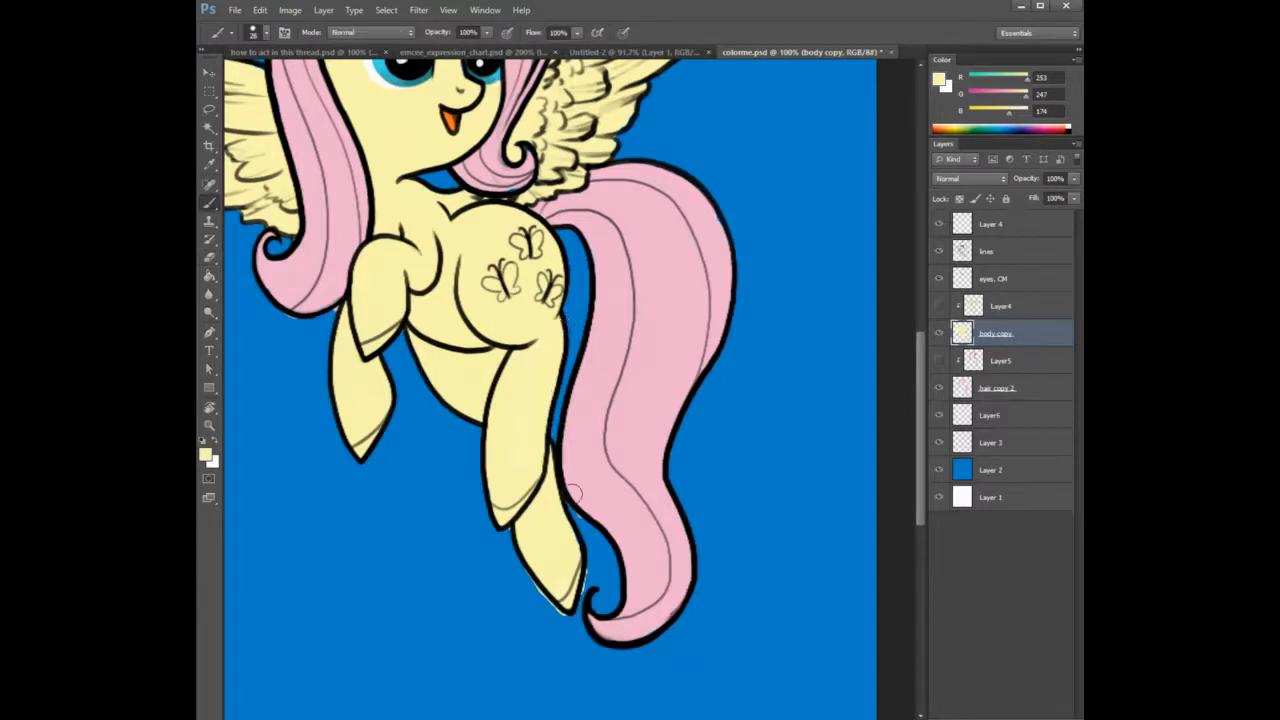
pyautogui.press('e')
pyautogui.moveTo(573, 508)
pyautogui.mouseDown()
pyautogui.moveTo(597, 561)
pyautogui.moveTo(576, 615)
pyautogui.mouseUp()
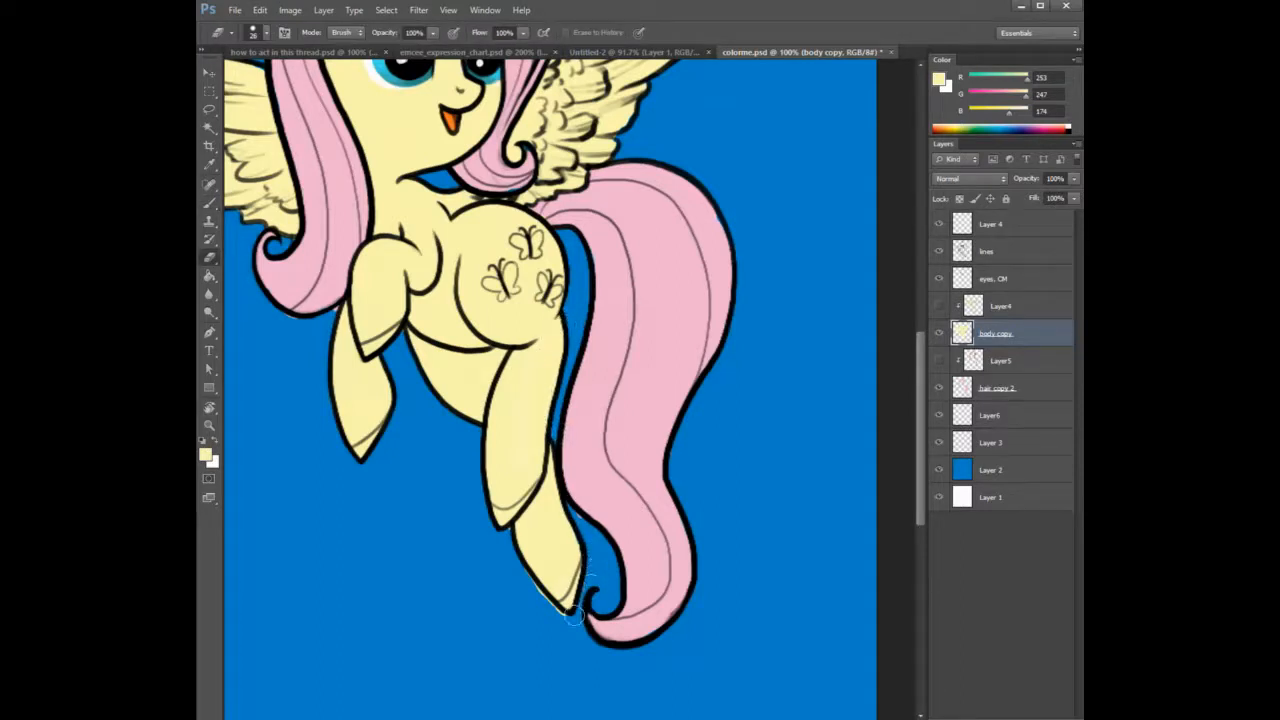
pyautogui.moveTo(515, 571); pyautogui.dragTo(563, 620)
pyautogui.moveTo(582, 377)
pyautogui.mouseDown()
pyautogui.moveTo(660, 623)
pyautogui.moveTo(752, 602)
pyautogui.mouseUp()
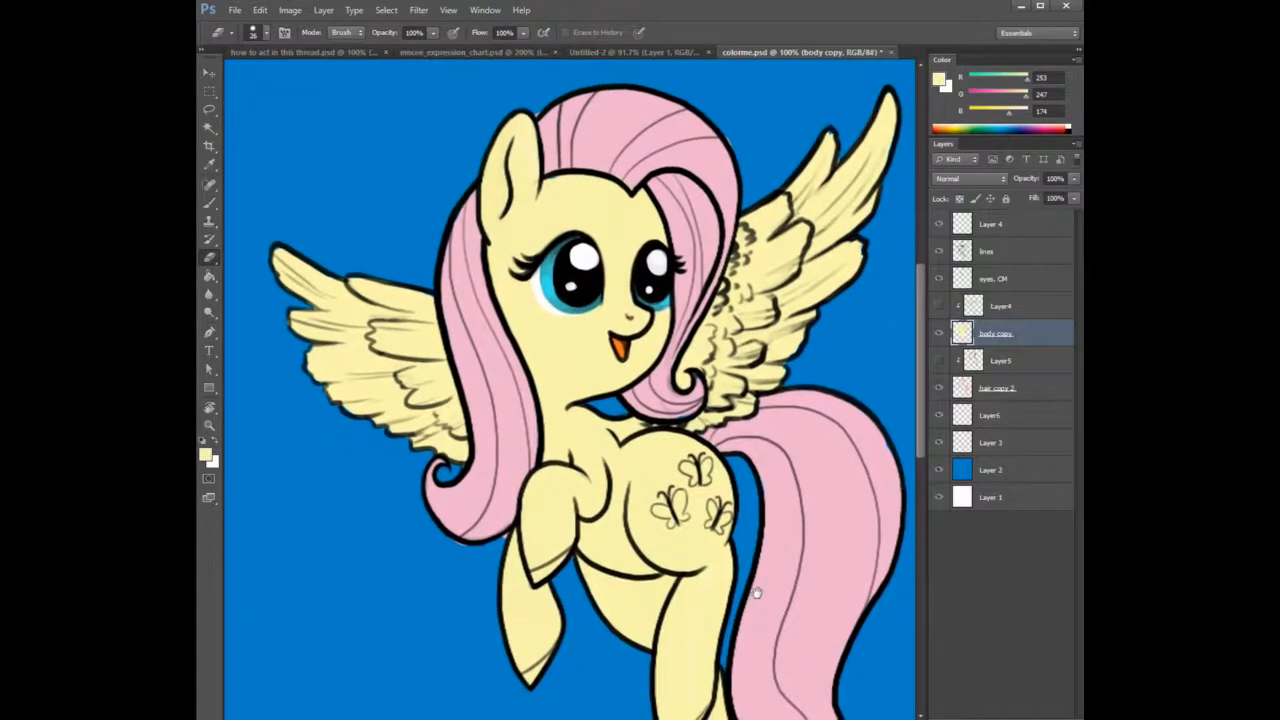
pyautogui.click(993, 388)
pyautogui.click(827, 441)
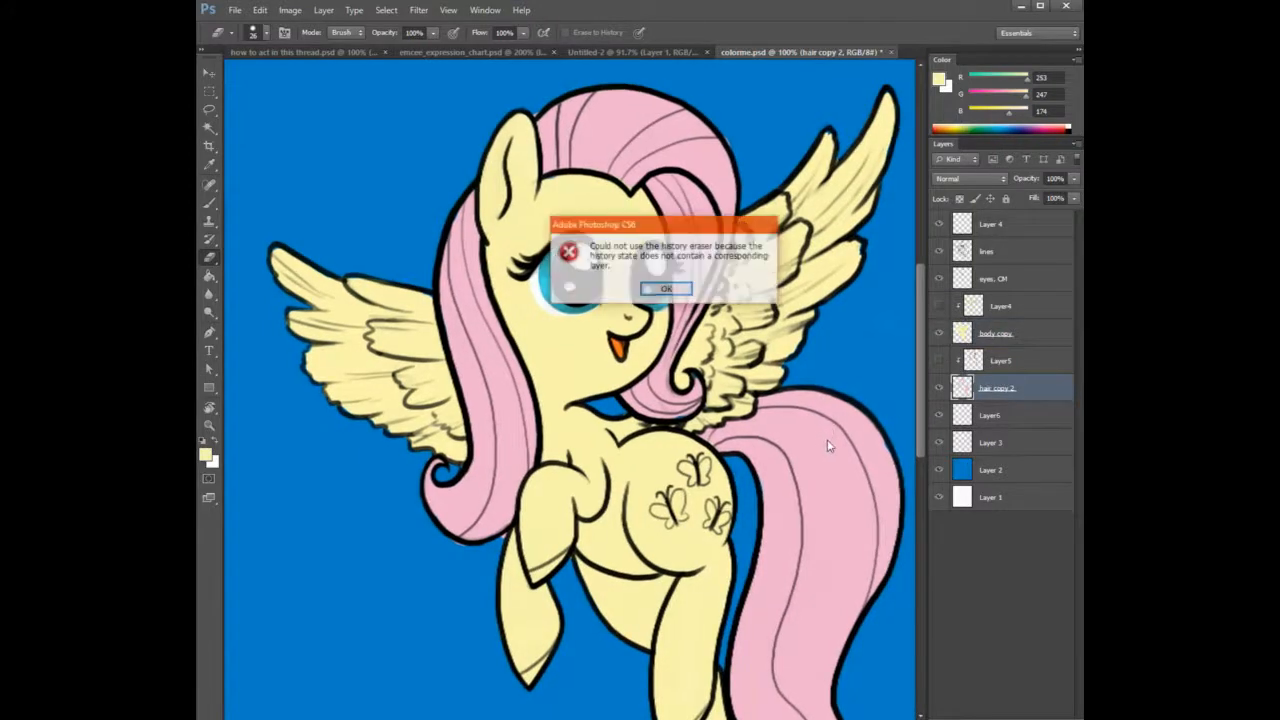
pyautogui.press('Return')
pyautogui.click(993, 338)
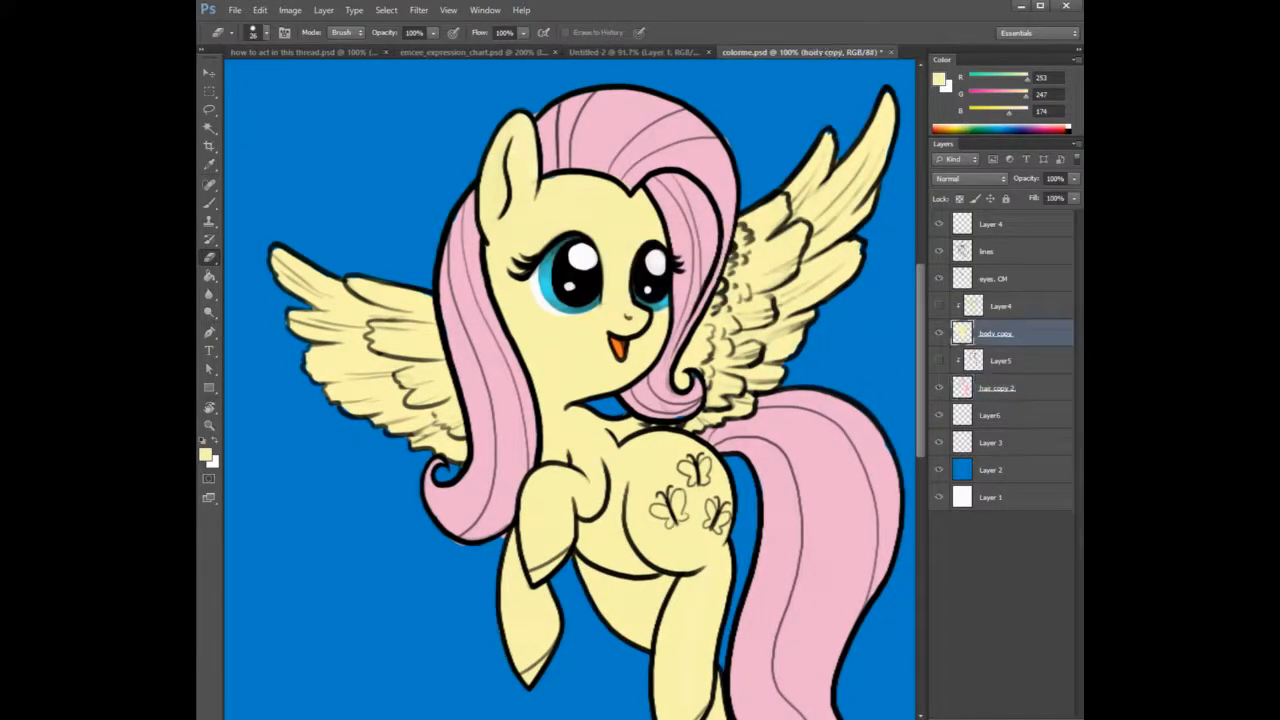
# Make hair copy 2 the active layer for the Brush tool and sample the tail's pink as the painting colour.
pyautogui.press('b')
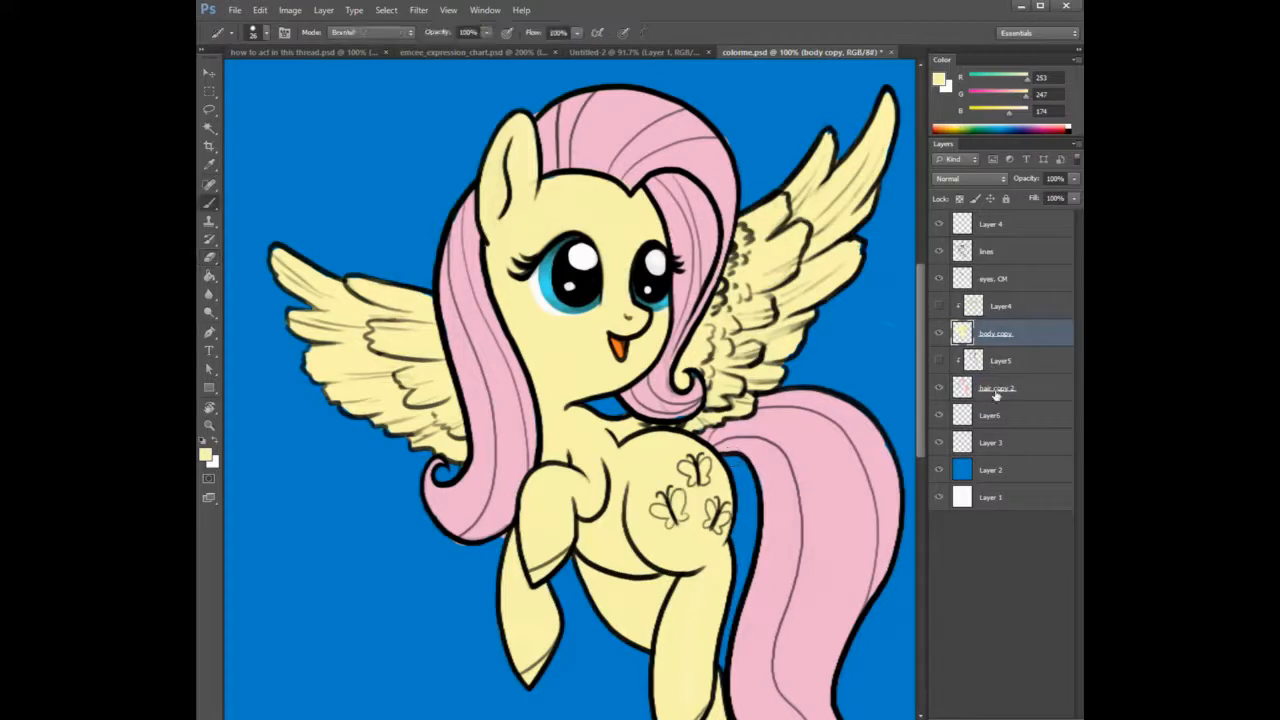
pyautogui.click(995, 392)
pyautogui.keyDown('alt'); pyautogui.click(797, 425); pyautogui.keyUp('alt')
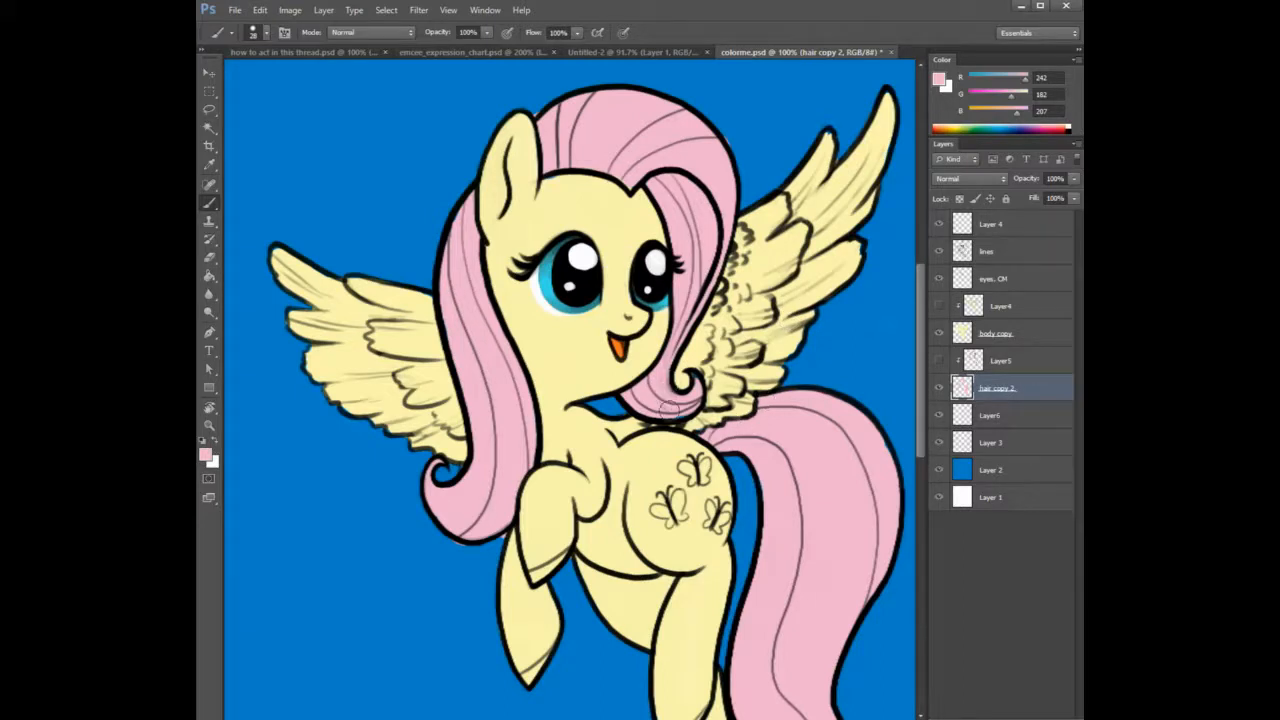
# On the lines layer, clean up the line art around the lower end of the tail with the Eraser.
pyautogui.click(1000, 256)
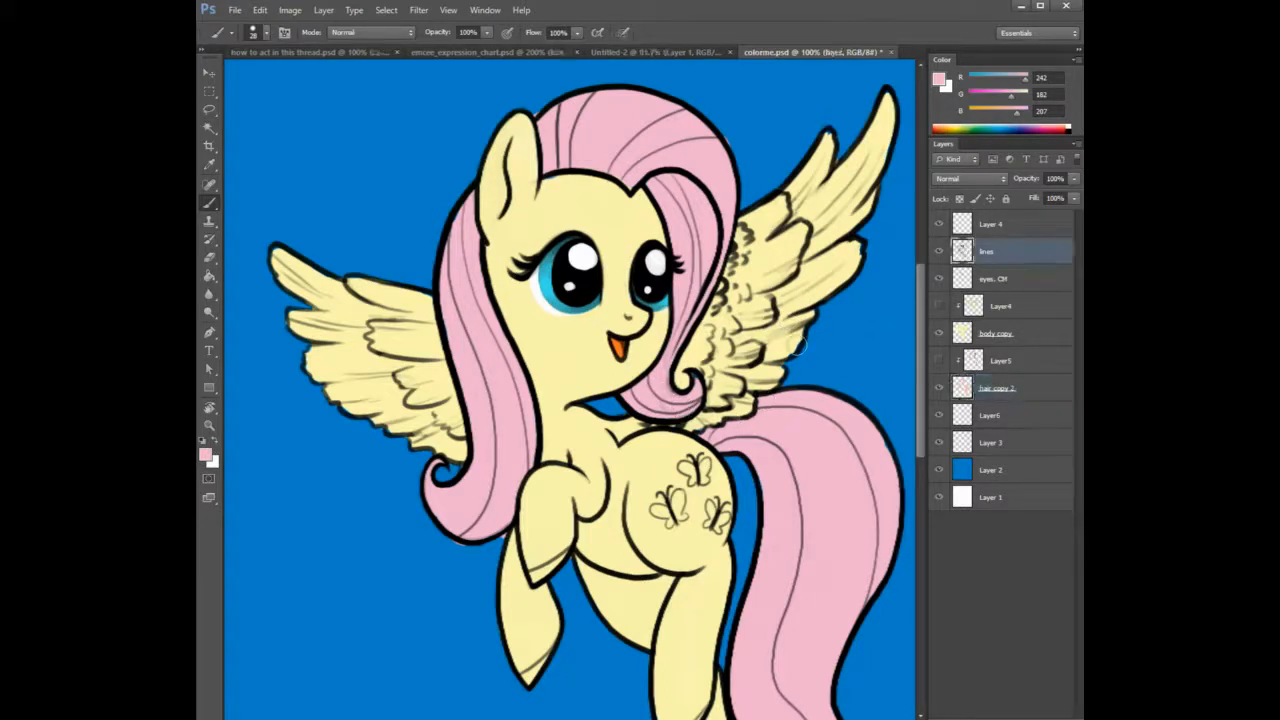
pyautogui.press('e')
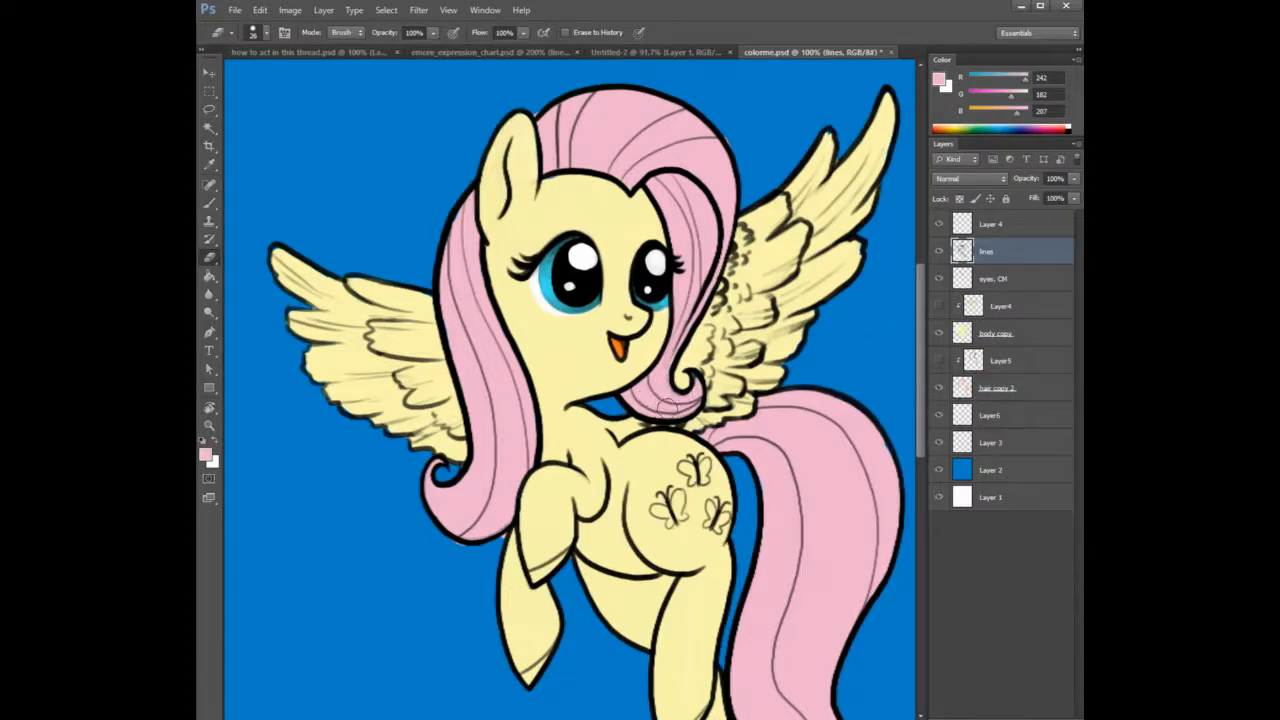
pyautogui.moveTo(719, 481); pyautogui.dragTo(605, 301)
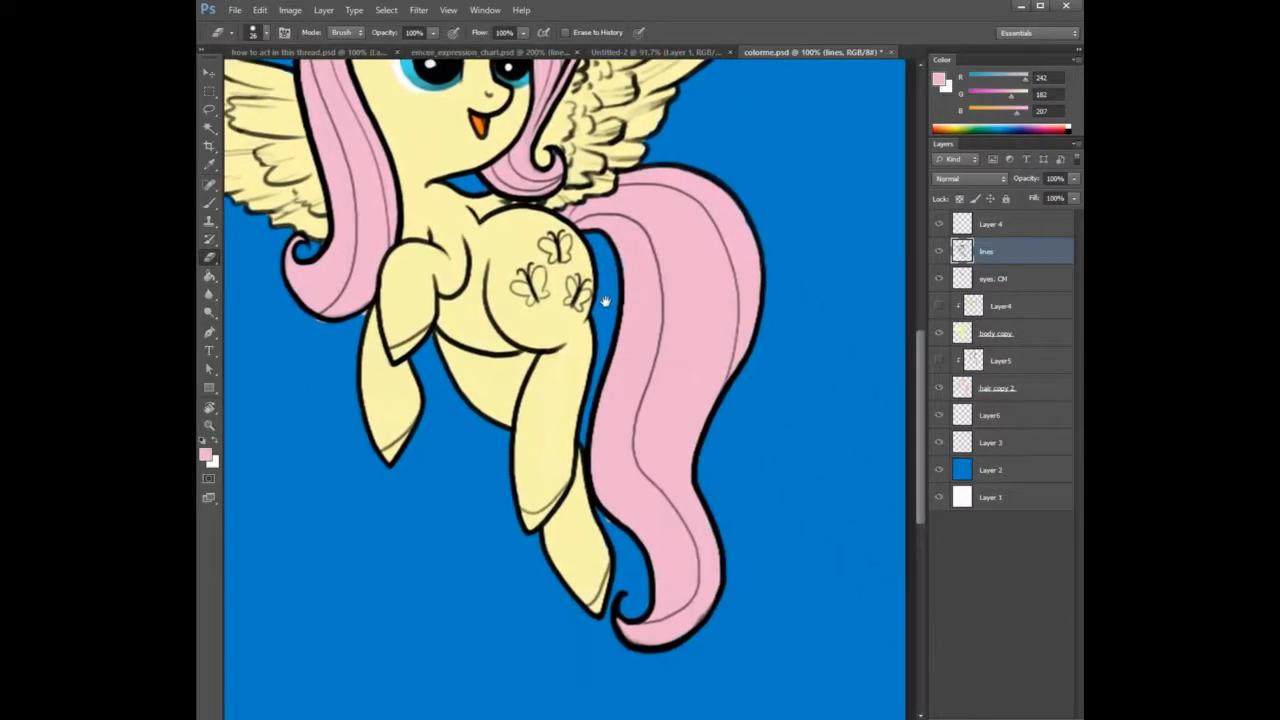
pyautogui.moveTo(704, 607); pyautogui.dragTo(634, 608)
# On the hair copy 2 layer, touch up the pink fill along the tail's outer edge.
pyautogui.click(1007, 386)
pyautogui.press('b')
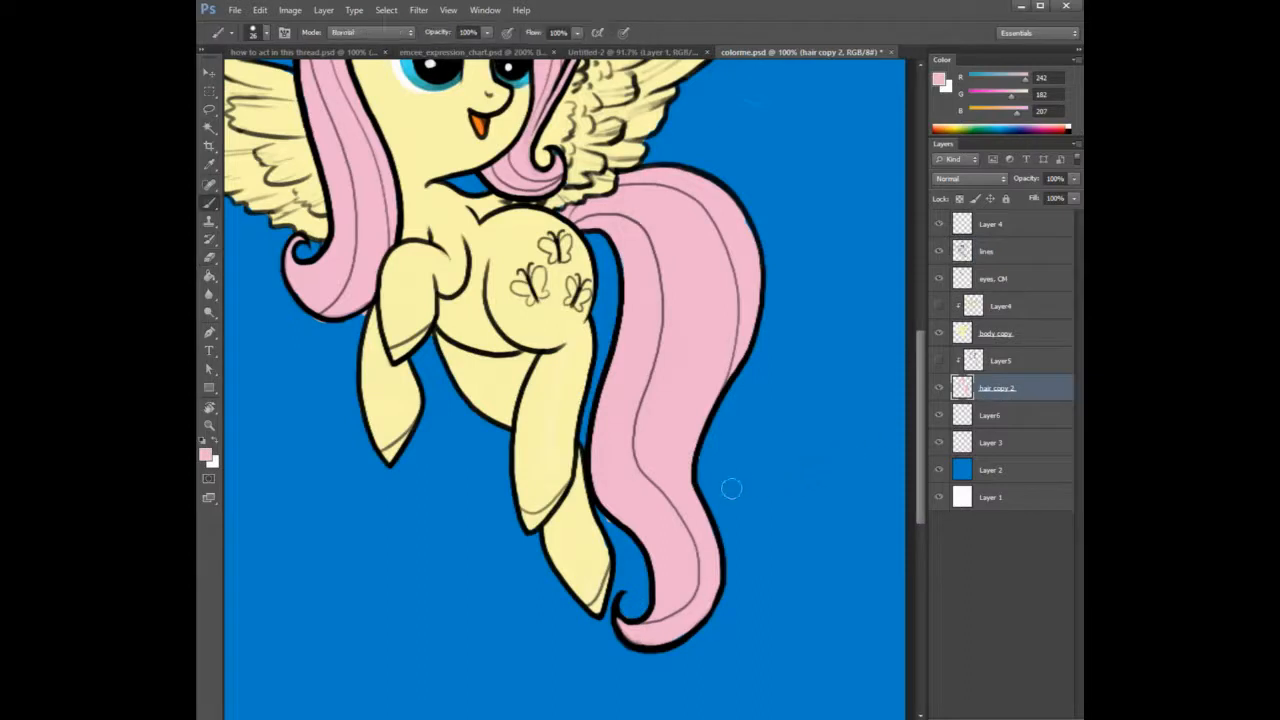
pyautogui.moveTo(695, 423)
pyautogui.mouseDown()
pyautogui.moveTo(682, 472)
pyautogui.moveTo(687, 452)
pyautogui.moveTo(710, 588)
pyautogui.moveTo(728, 507)
pyautogui.moveTo(718, 502)
pyautogui.moveTo(731, 546)
pyautogui.mouseUp()
pyautogui.press('e')
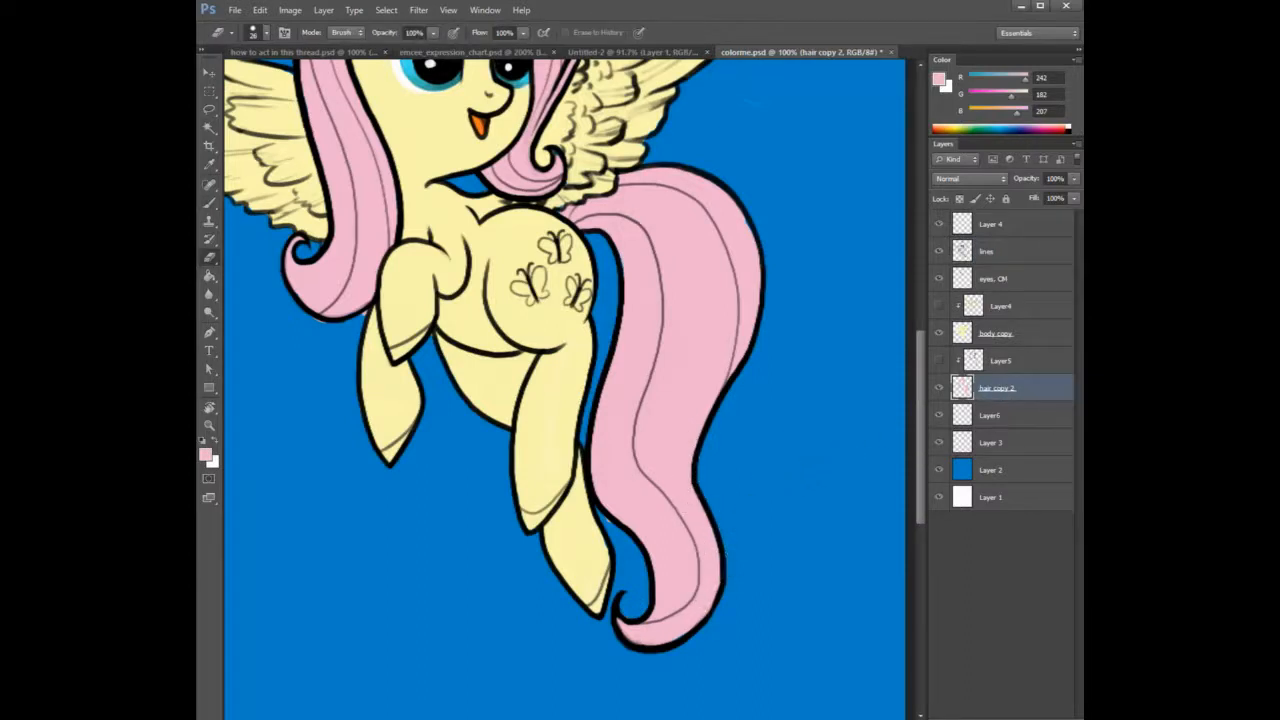
pyautogui.moveTo(687, 331); pyautogui.dragTo(660, 394)
pyautogui.press('b')
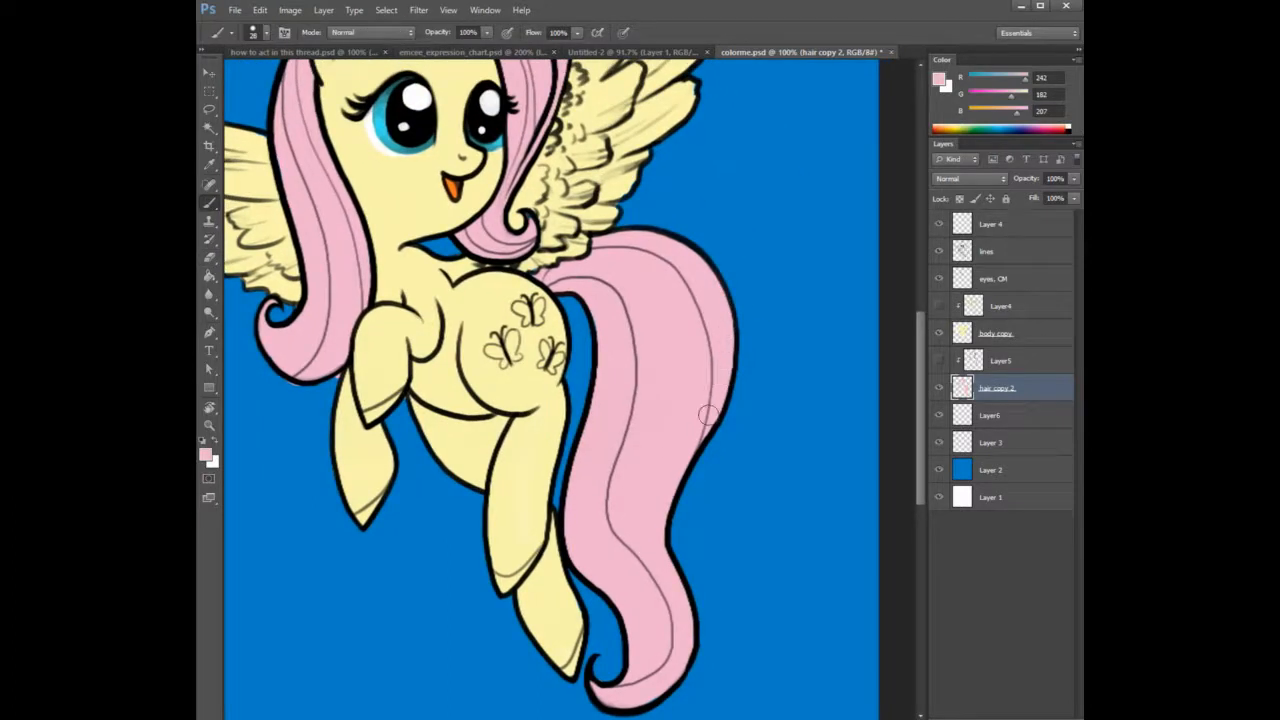
# Show the clipped shading layers Layer4 and Layer5, and make Layer4 the active layer.
pyautogui.moveTo(672, 356)
pyautogui.mouseDown()
pyautogui.moveTo(663, 457)
pyautogui.moveTo(677, 497)
pyautogui.mouseUp()
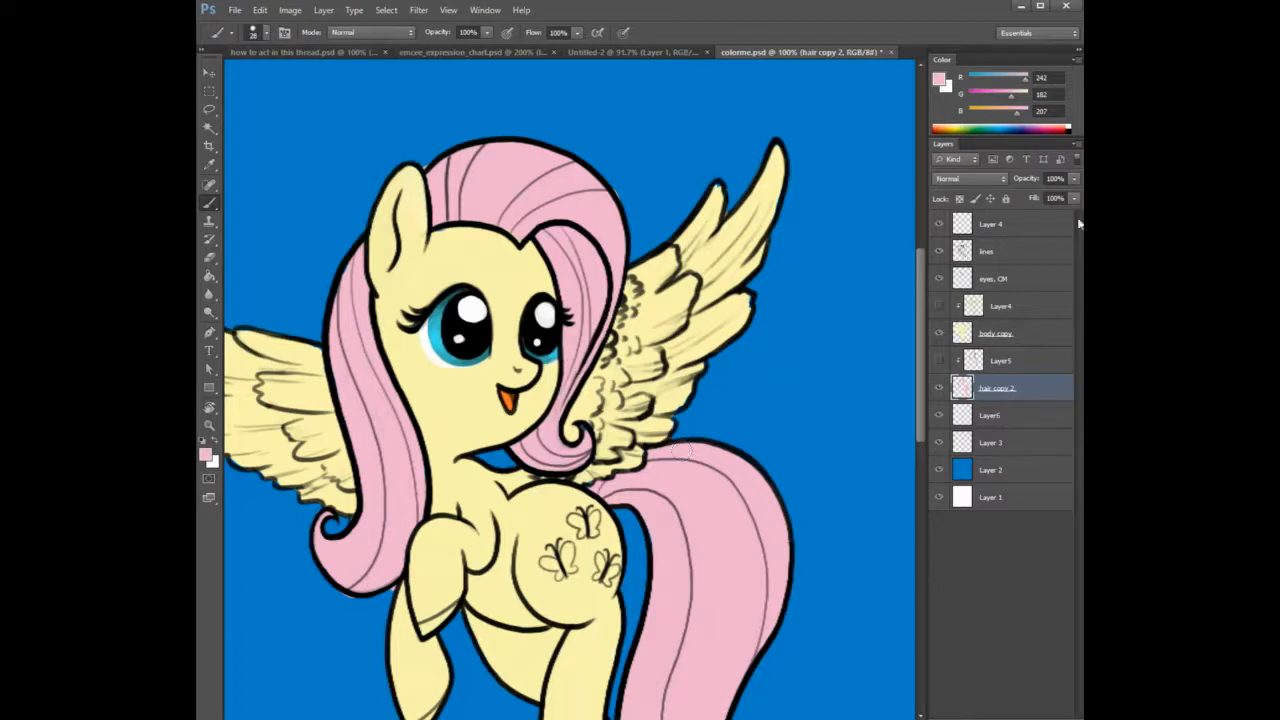
pyautogui.click(1004, 284)
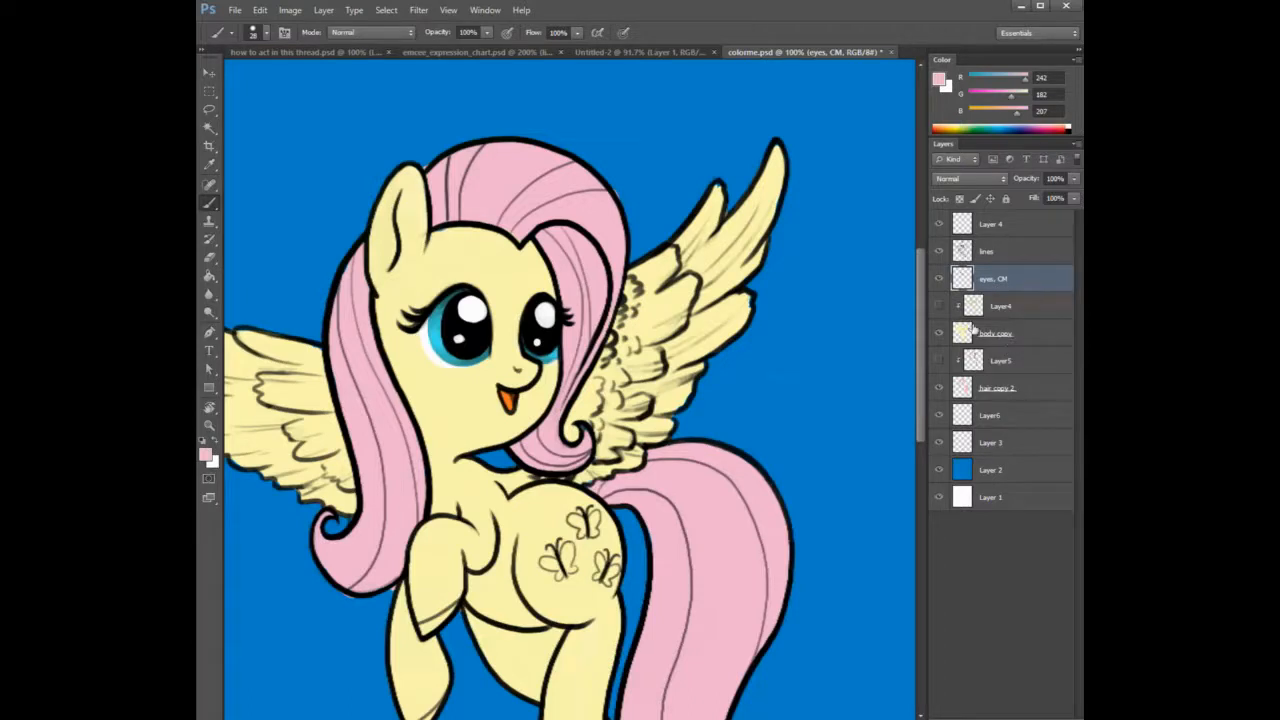
pyautogui.click(939, 306)
pyautogui.click(995, 308)
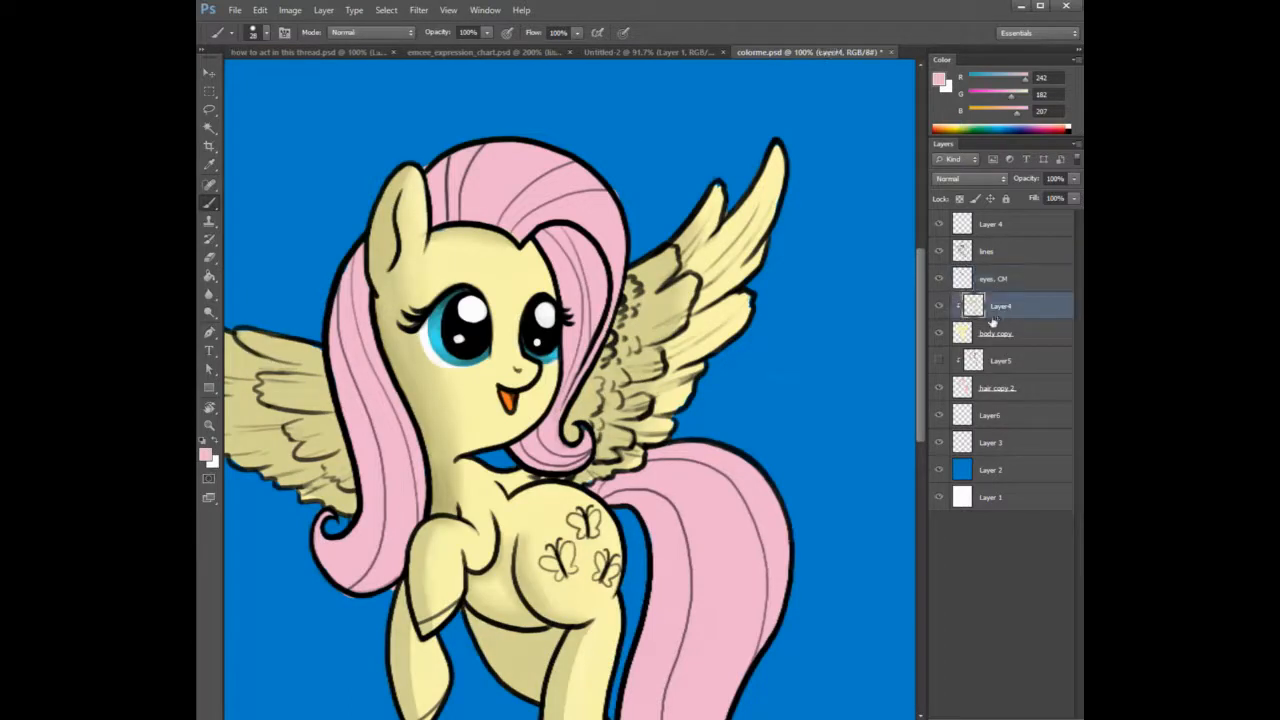
pyautogui.click(940, 362)
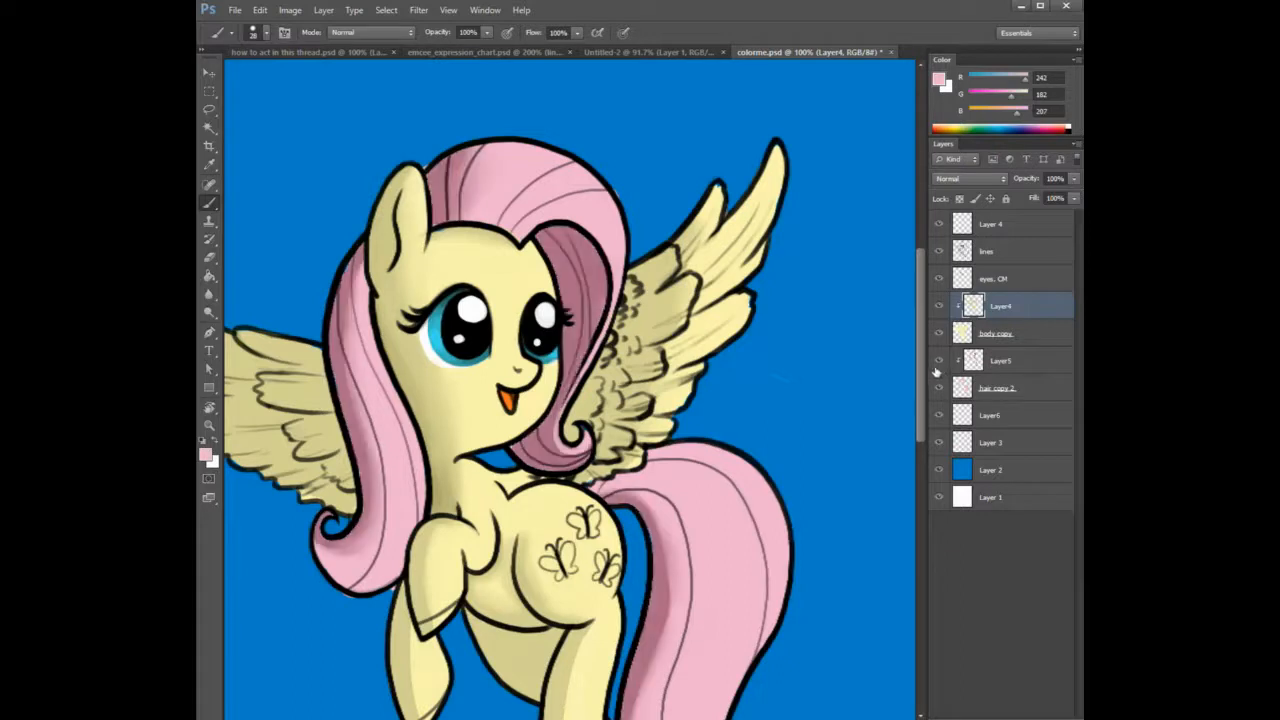
# Add a new layer above Layer4 and reduce the brush size to 14.
pyautogui.moveTo(685, 442); pyautogui.dragTo(641, 332)
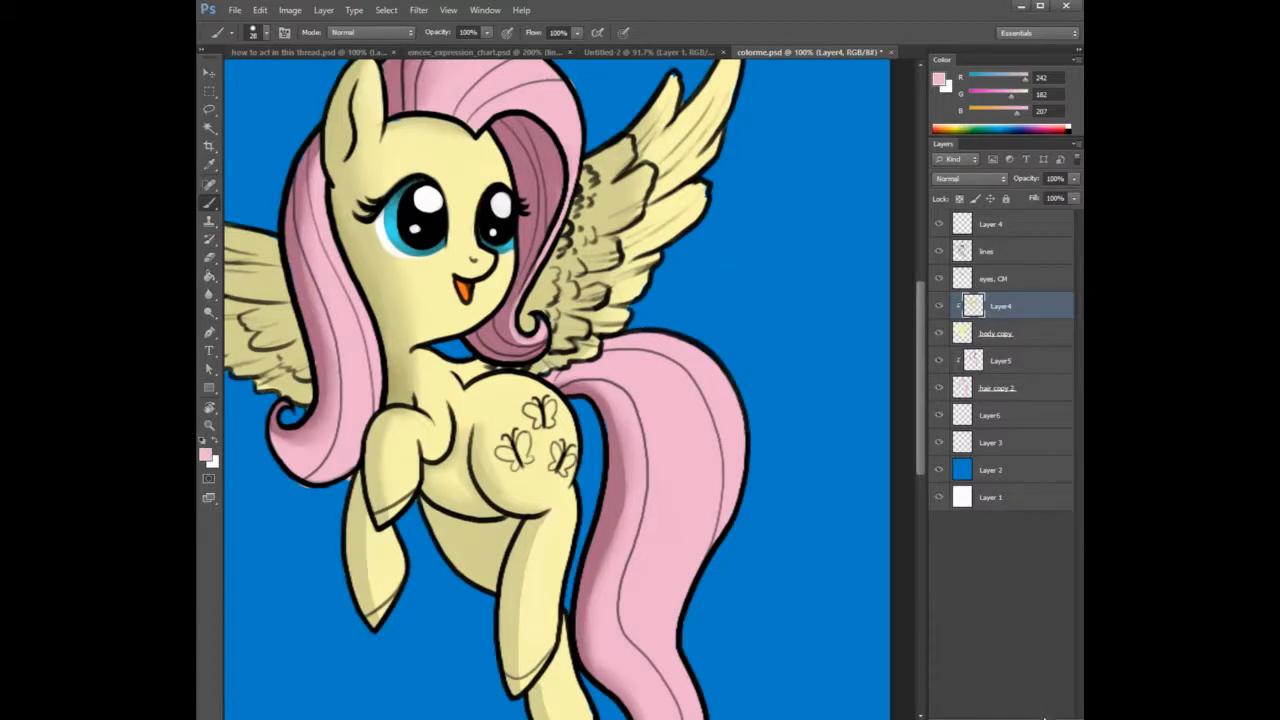
pyautogui.click(1045, 717)
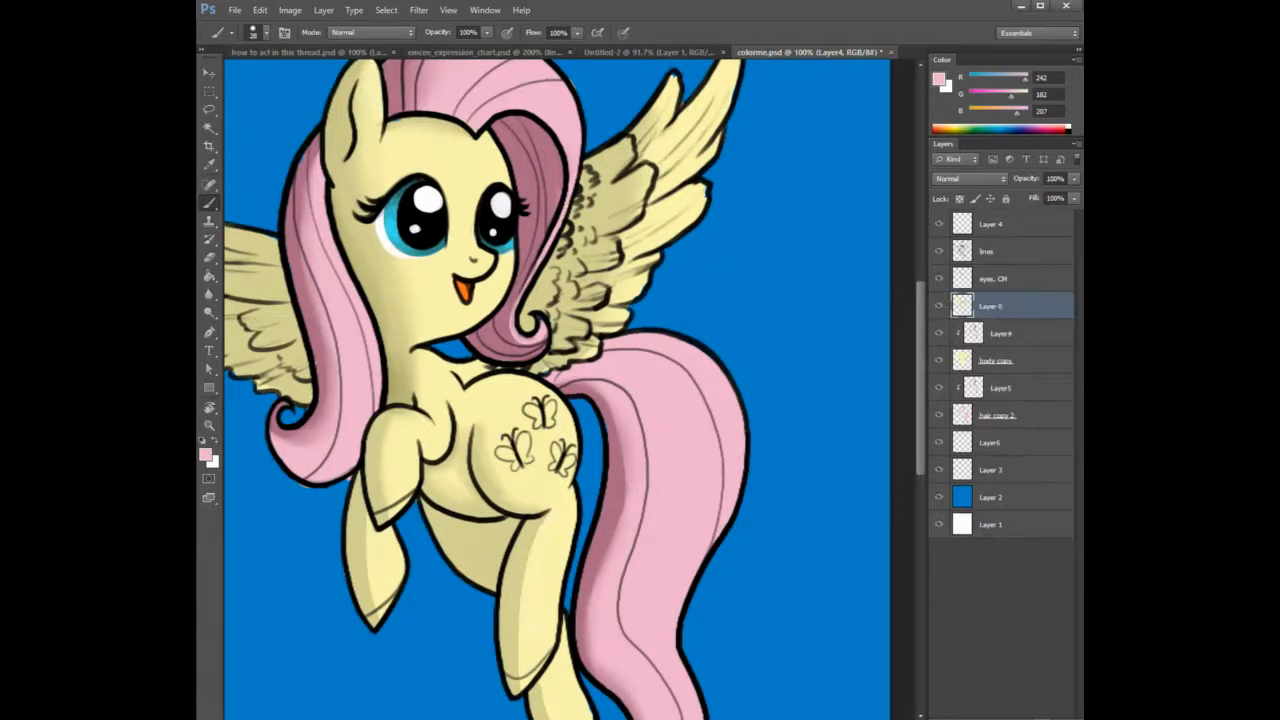
pyautogui.rightClick(617, 424)
pyautogui.moveTo(616, 452); pyautogui.dragTo(608, 450)
# Paint the wings of the three butterflies on the flank with the hair's pink.
pyautogui.click(513, 455)
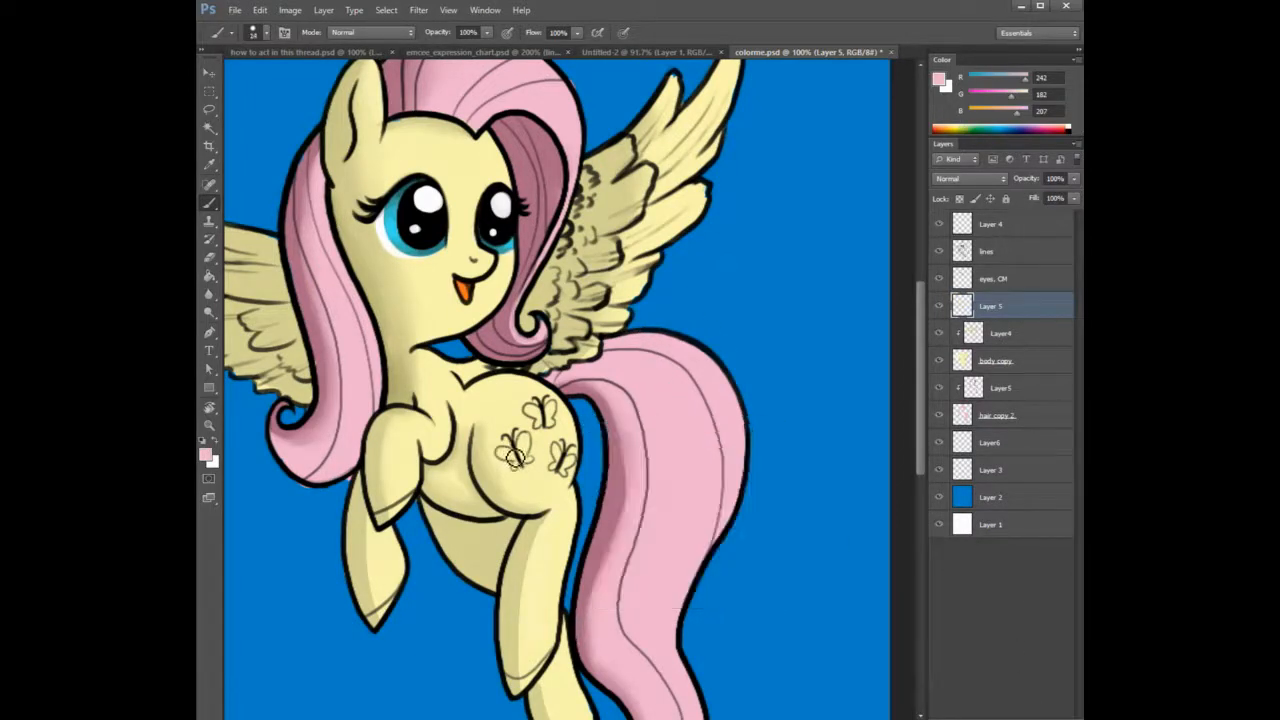
pyautogui.moveTo(513, 455)
pyautogui.mouseDown()
pyautogui.moveTo(500, 452)
pyautogui.moveTo(519, 469)
pyautogui.moveTo(530, 440)
pyautogui.moveTo(531, 464)
pyautogui.moveTo(580, 464)
pyautogui.moveTo(566, 474)
pyautogui.moveTo(572, 462)
pyautogui.mouseUp()
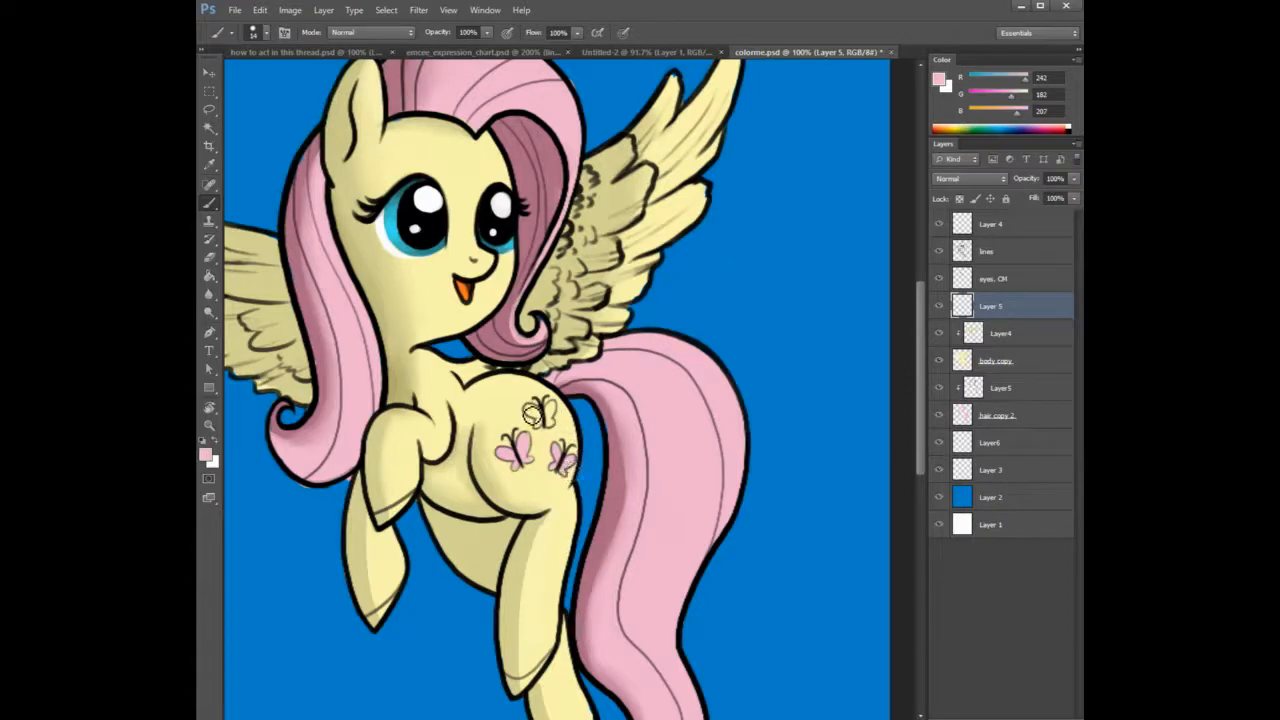
pyautogui.moveTo(532, 413); pyautogui.dragTo(550, 424)
# Hide the shading layers Layer5 and Layer4.
pyautogui.click(939, 388)
pyautogui.click(939, 334)
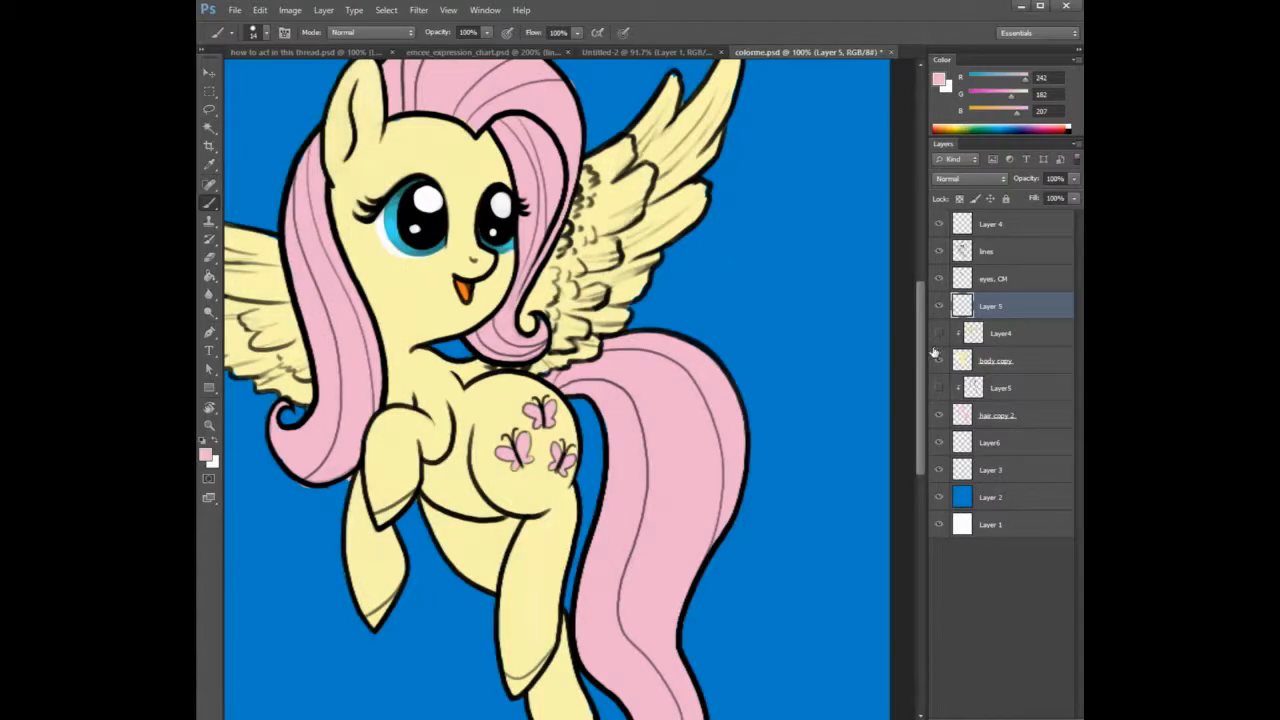
# Crop the canvas slightly tighter around the pony, trimming the blue background on all sides.
pyautogui.hotkey('ctrl', '-')
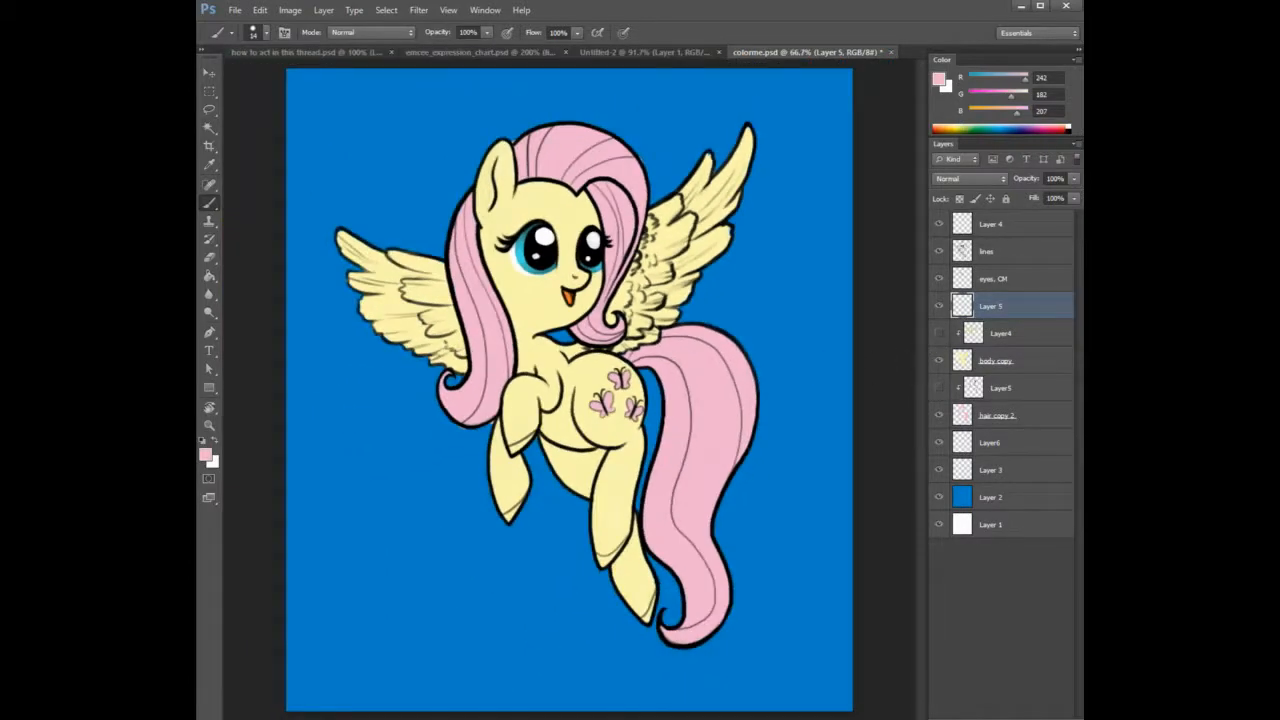
pyautogui.click(210, 146)
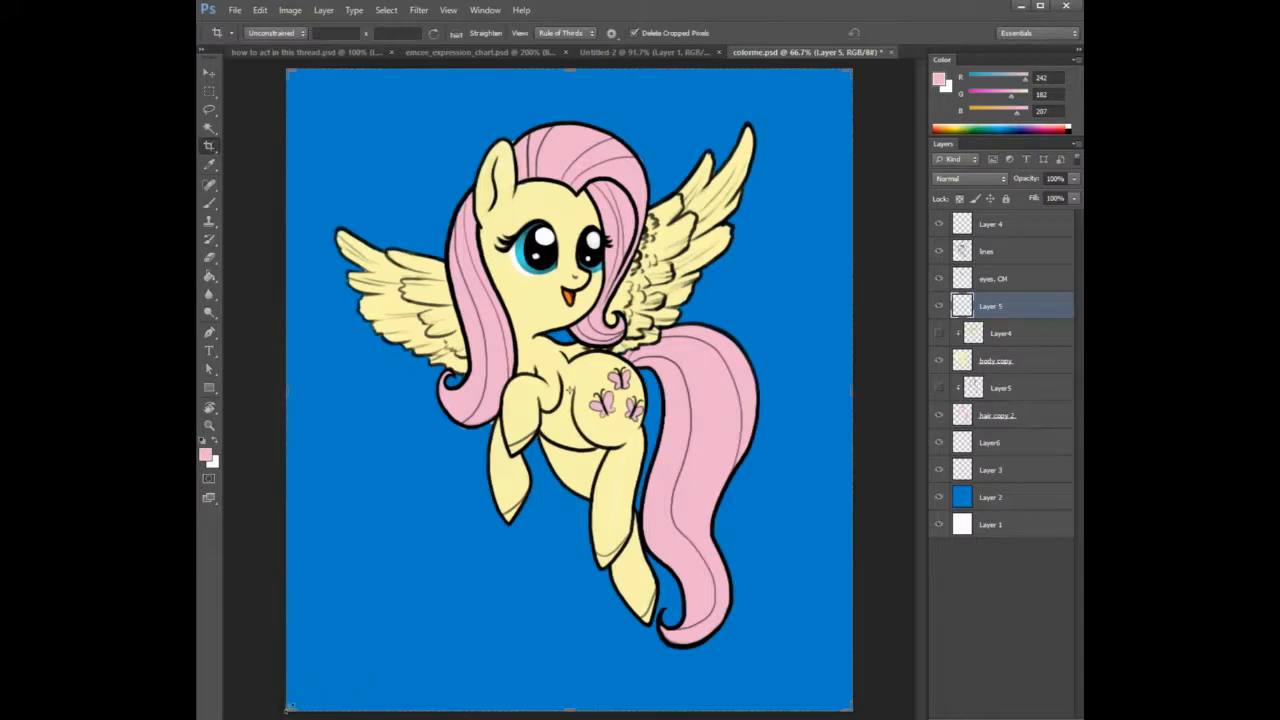
pyautogui.moveTo(288, 708); pyautogui.dragTo(304, 684)
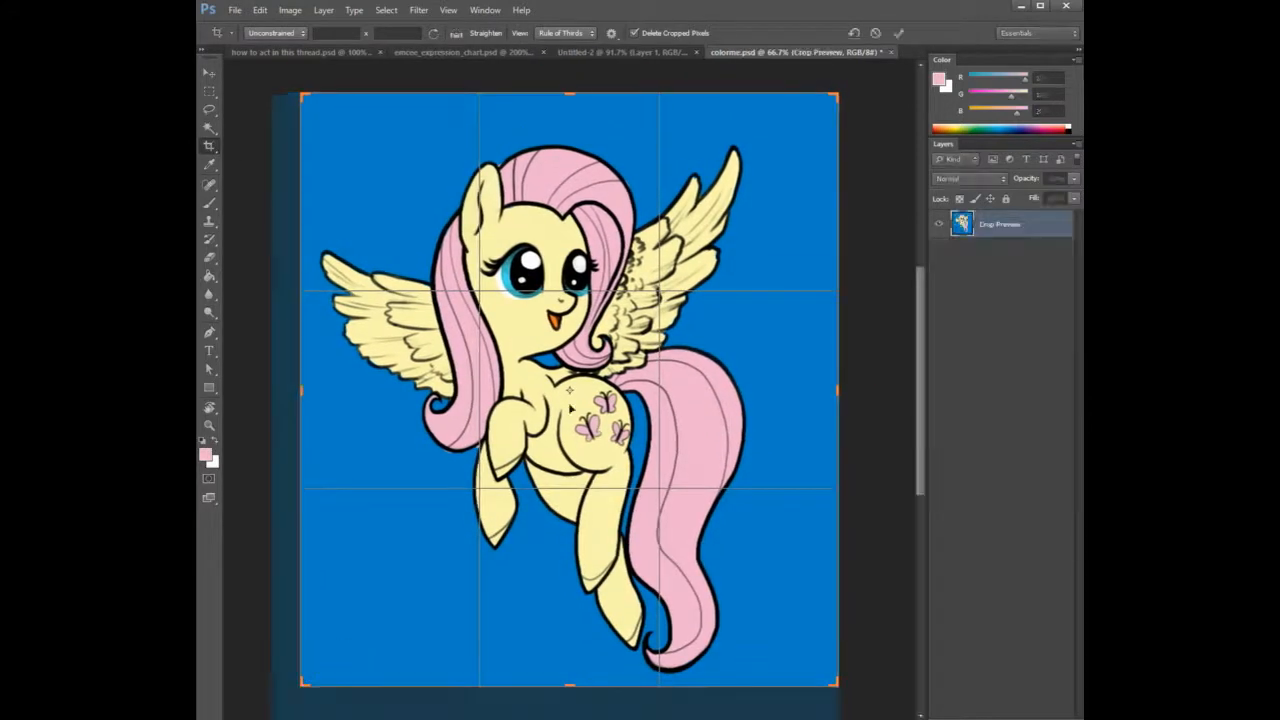
pyautogui.moveTo(834, 97); pyautogui.dragTo(829, 112)
pyautogui.moveTo(821, 397); pyautogui.dragTo(814, 392)
pyautogui.press('Return')
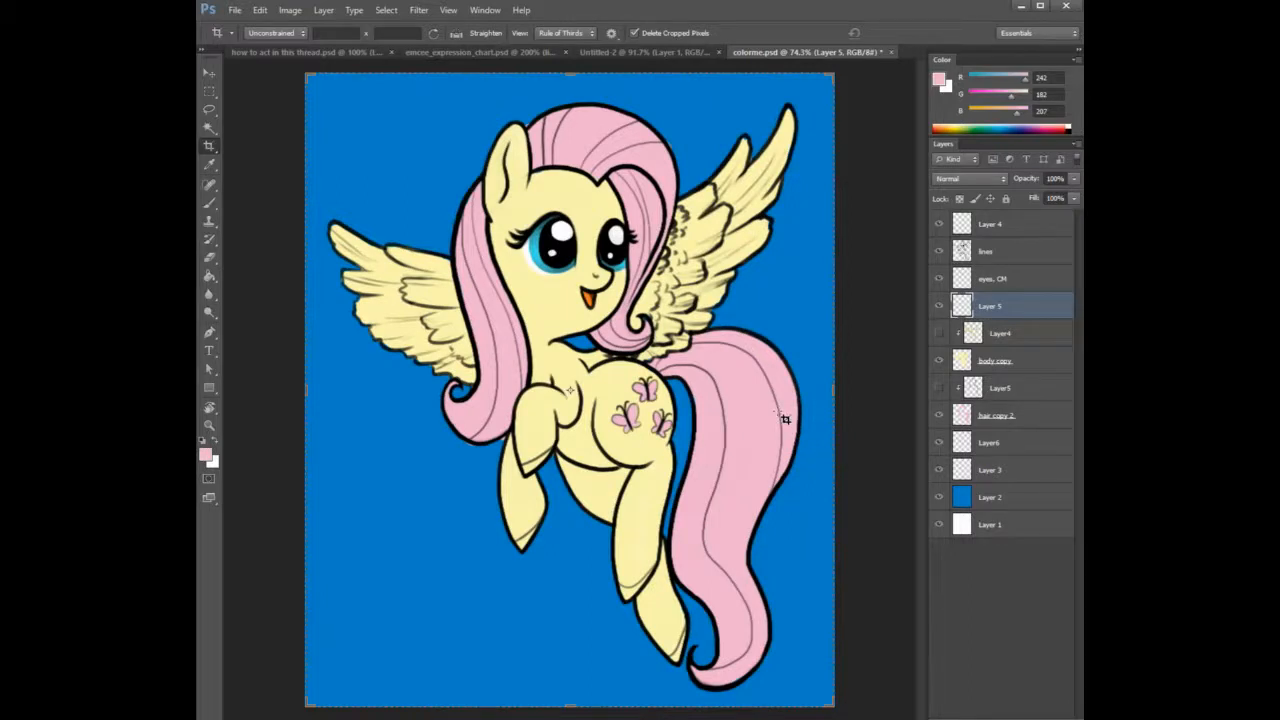
# Add three new layers clipped to the hair copy 2 layer, directly above it.
pyautogui.click(1004, 415)
pyautogui.press('e')
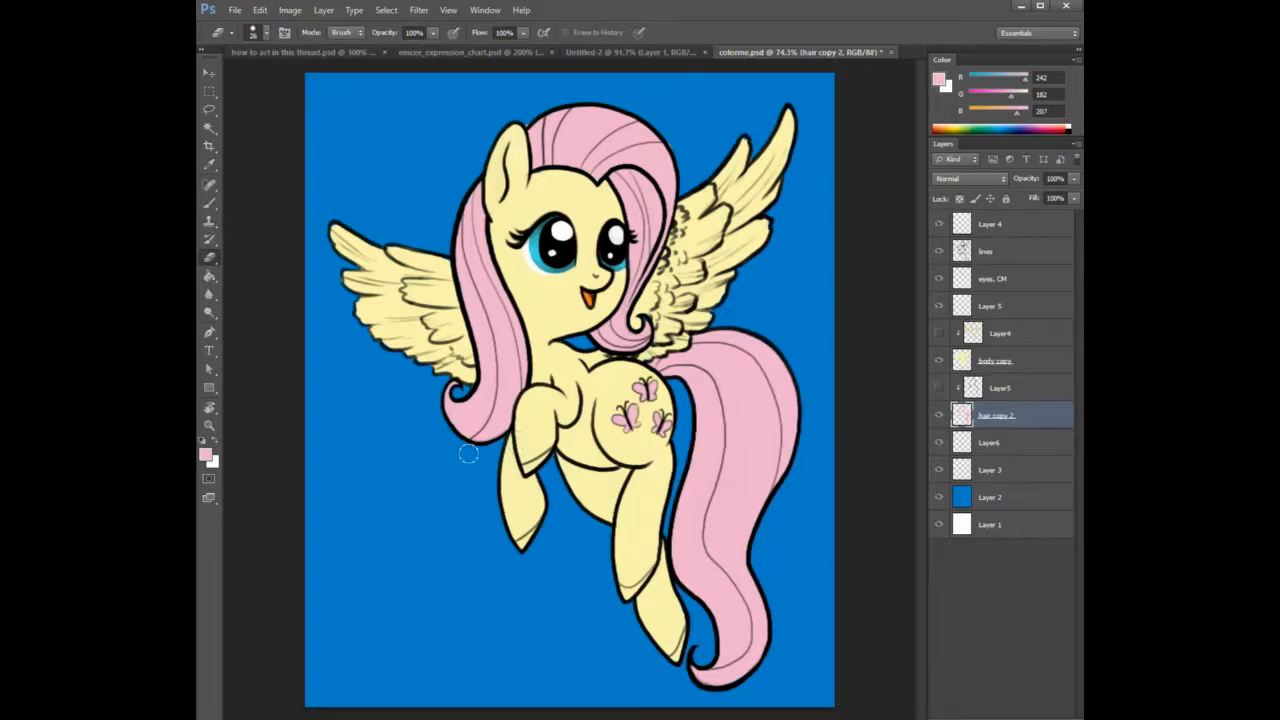
pyautogui.press('b')
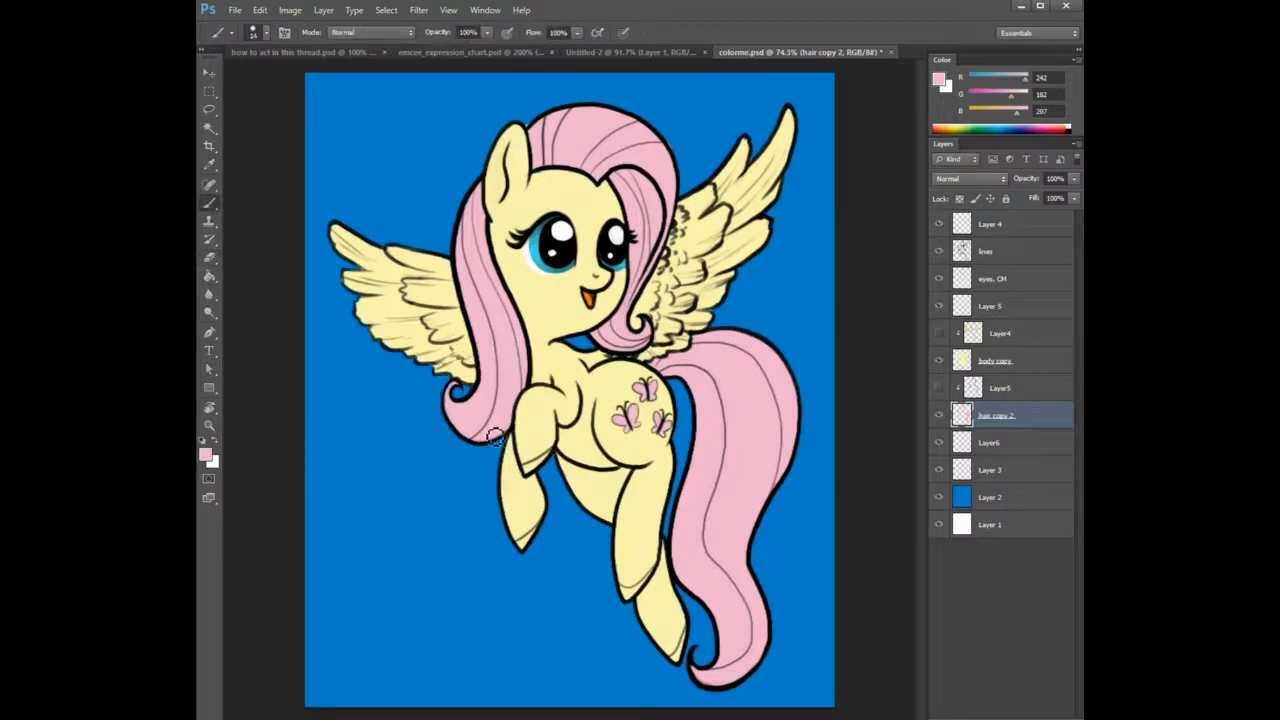
pyautogui.hotkey('ctrl', '+')
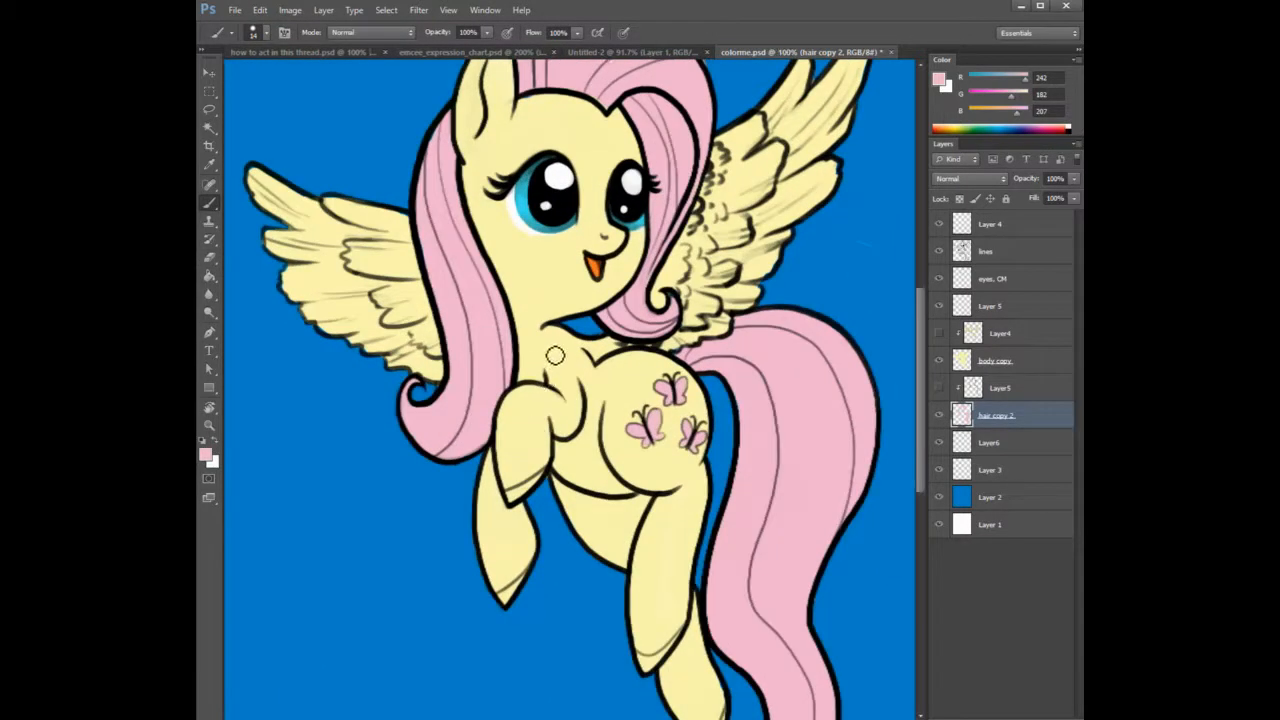
pyautogui.press('e')
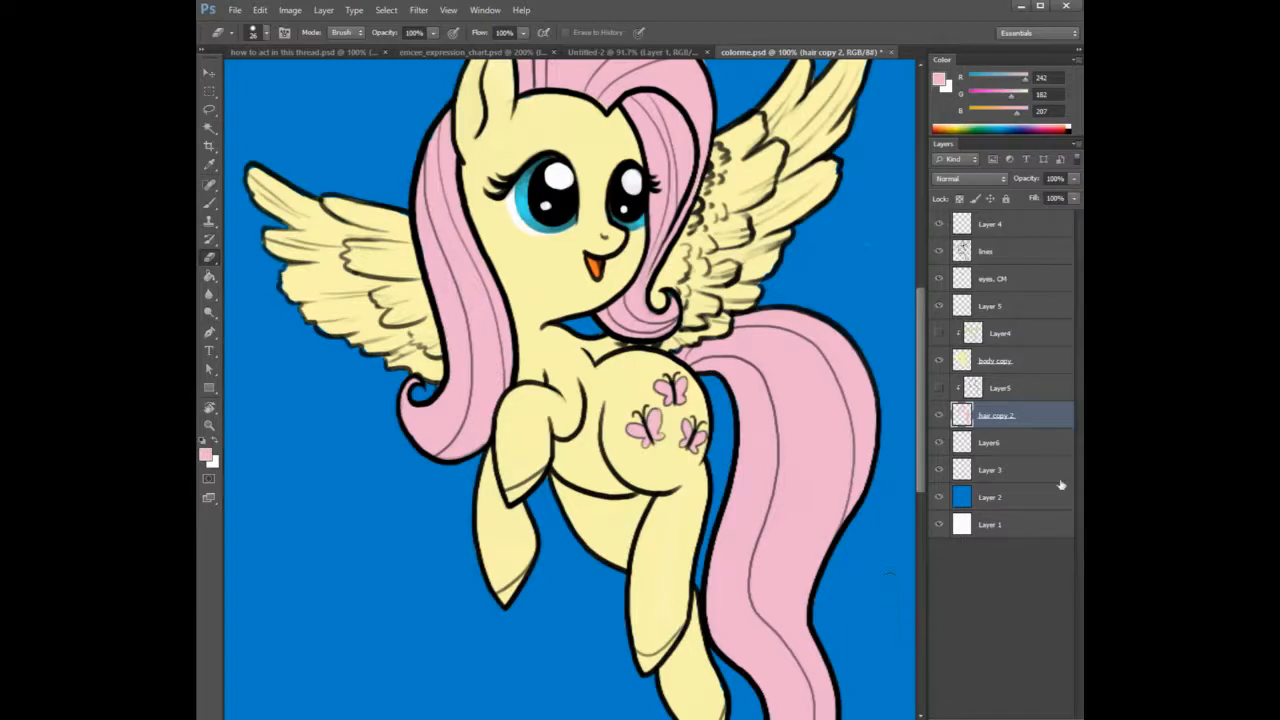
pyautogui.hotkey('ctrl', 'alt', 'shift', 'n')
pyautogui.hotkey('ctrl', 'alt', 'shift', 'n')
pyautogui.hotkey('ctrl', 'alt', 'shift', 'n')
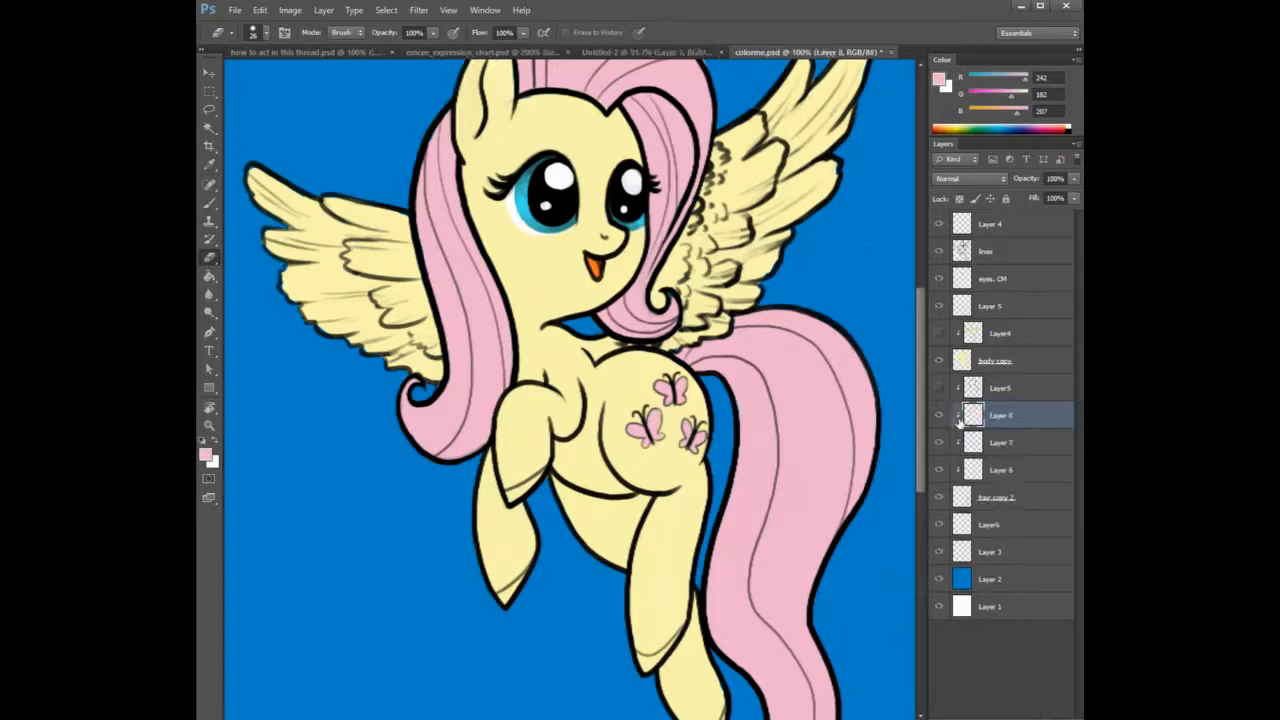
pyautogui.hotkey('ctrl', '0')
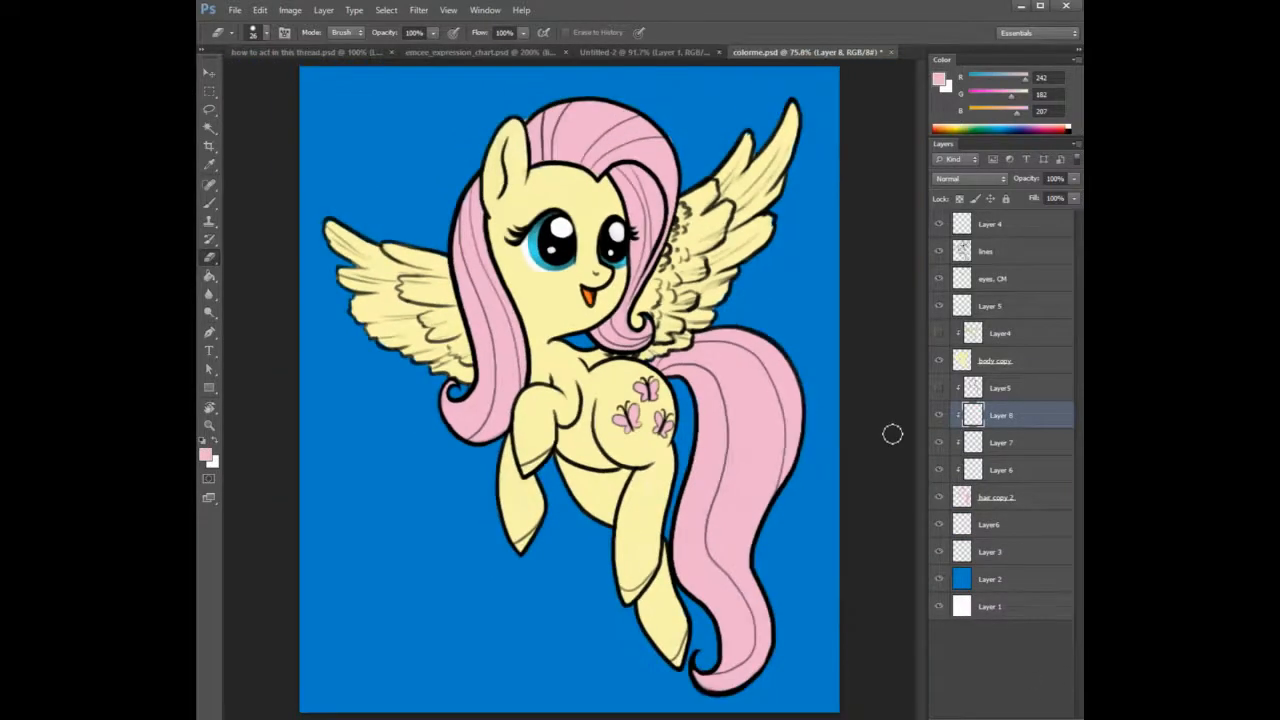
# On the eyes, CM layer, draw a pink arrow labelled Sun at the canvas's upper-left and a small arrow with C and Lake at its lower-right.
pyautogui.click(1002, 496)
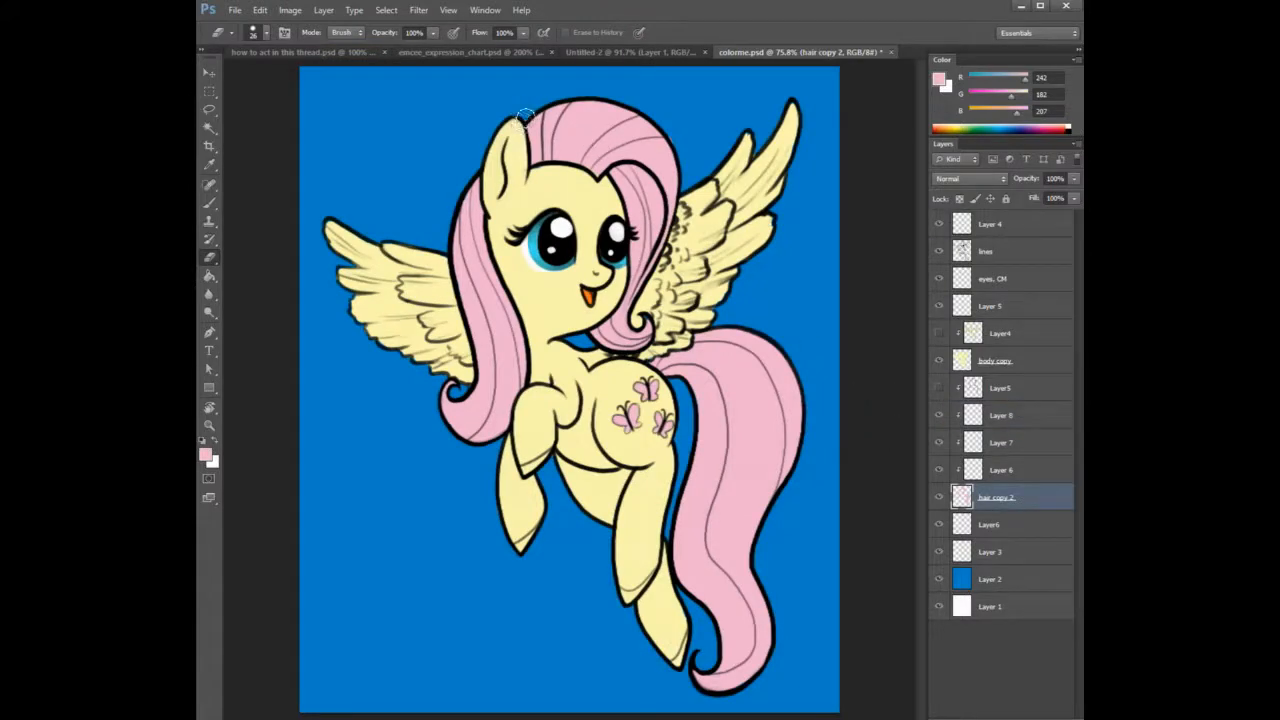
pyautogui.press('b')
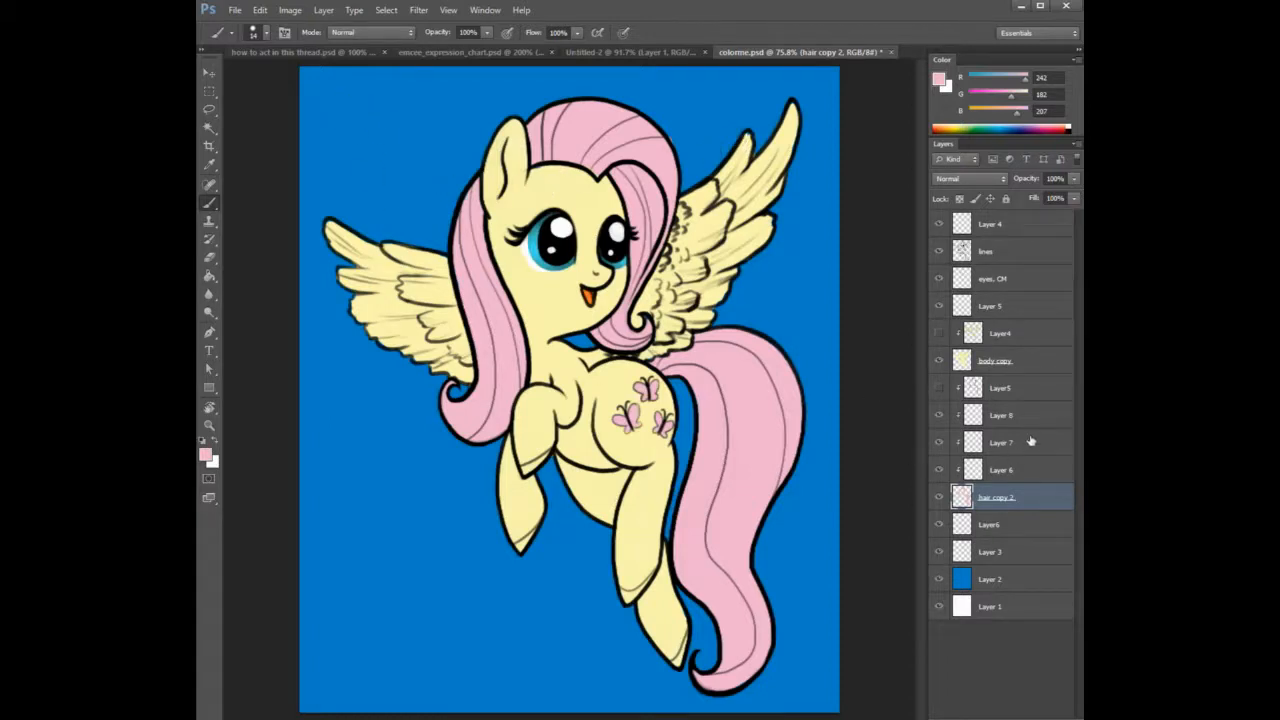
pyautogui.click(1003, 281)
pyautogui.moveTo(329, 90)
pyautogui.mouseDown()
pyautogui.moveTo(379, 142)
pyautogui.moveTo(340, 131)
pyautogui.moveTo(392, 135)
pyautogui.moveTo(349, 137)
pyautogui.moveTo(388, 143)
pyautogui.mouseUp()
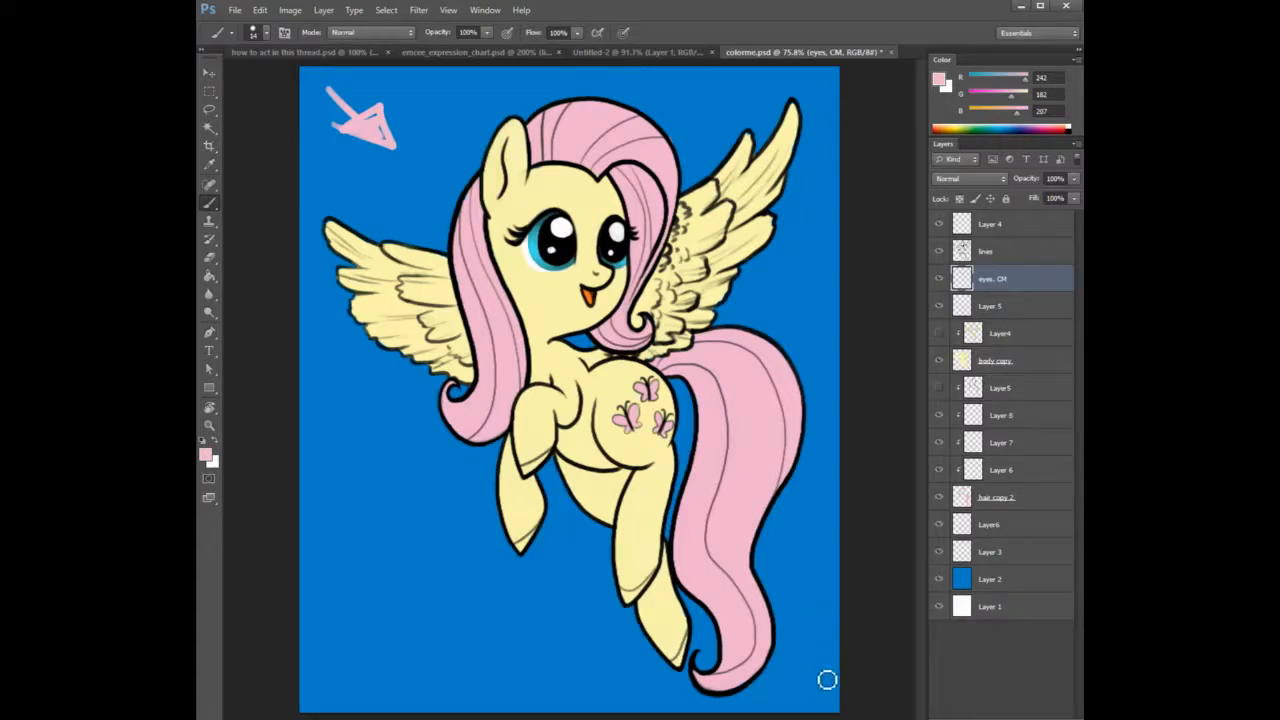
pyautogui.moveTo(812, 664); pyautogui.dragTo(825, 667)
pyautogui.moveTo(332, 154)
pyautogui.mouseDown()
pyautogui.moveTo(314, 179)
pyautogui.moveTo(378, 177)
pyautogui.mouseUp()
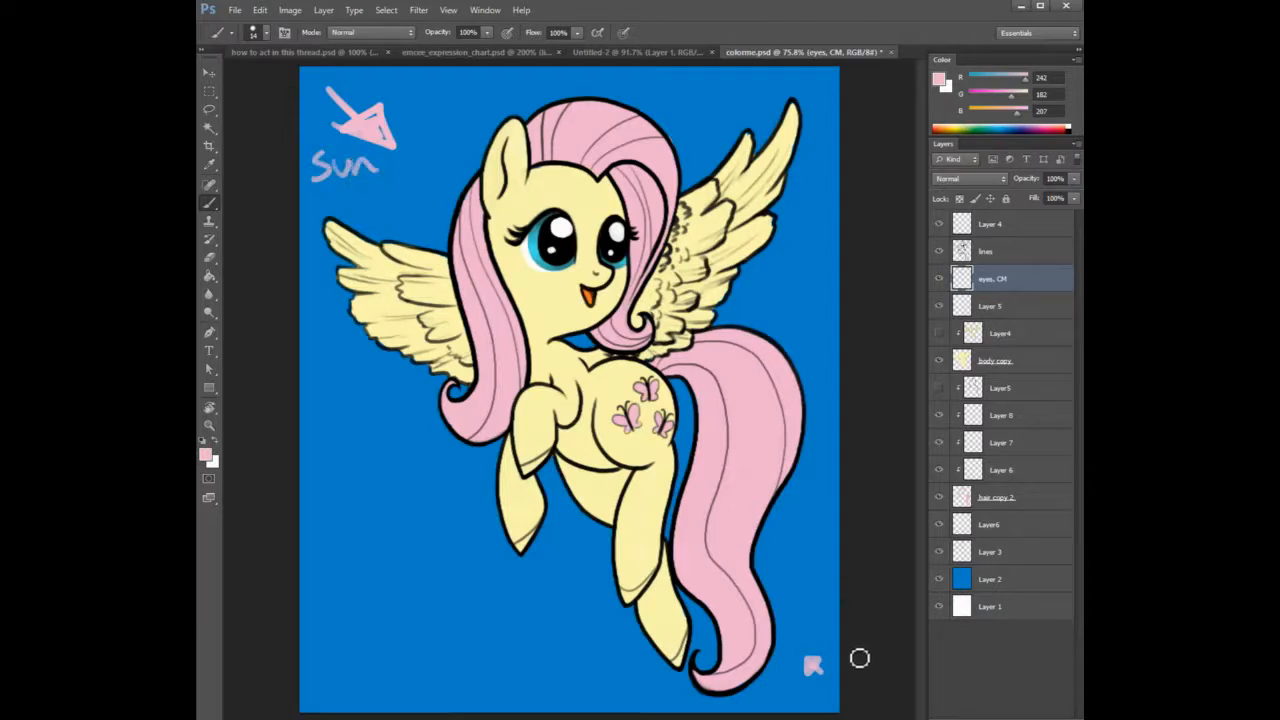
pyautogui.moveTo(775, 687)
pyautogui.mouseDown()
pyautogui.moveTo(781, 708)
pyautogui.moveTo(835, 704)
pyautogui.mouseUp()
pyautogui.moveTo(822, 625); pyautogui.dragTo(821, 641)
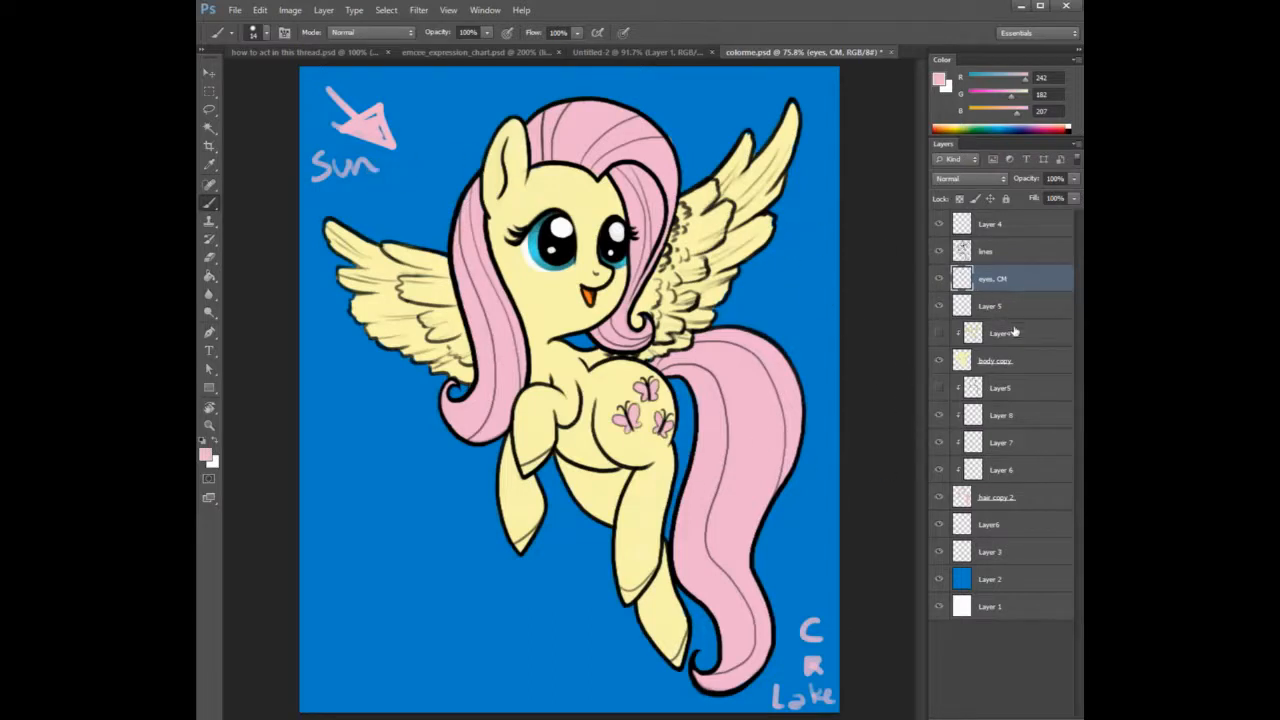
pyautogui.click(1017, 361)
pyautogui.press('e')
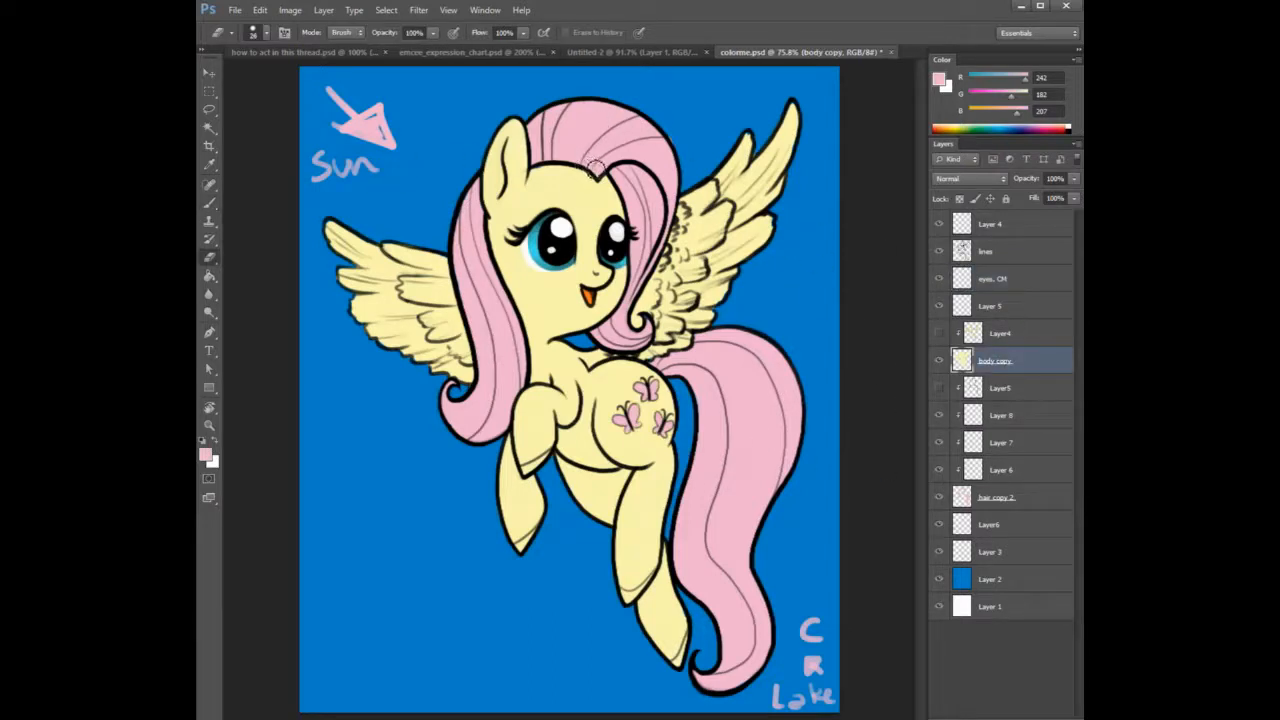
pyautogui.press('b')
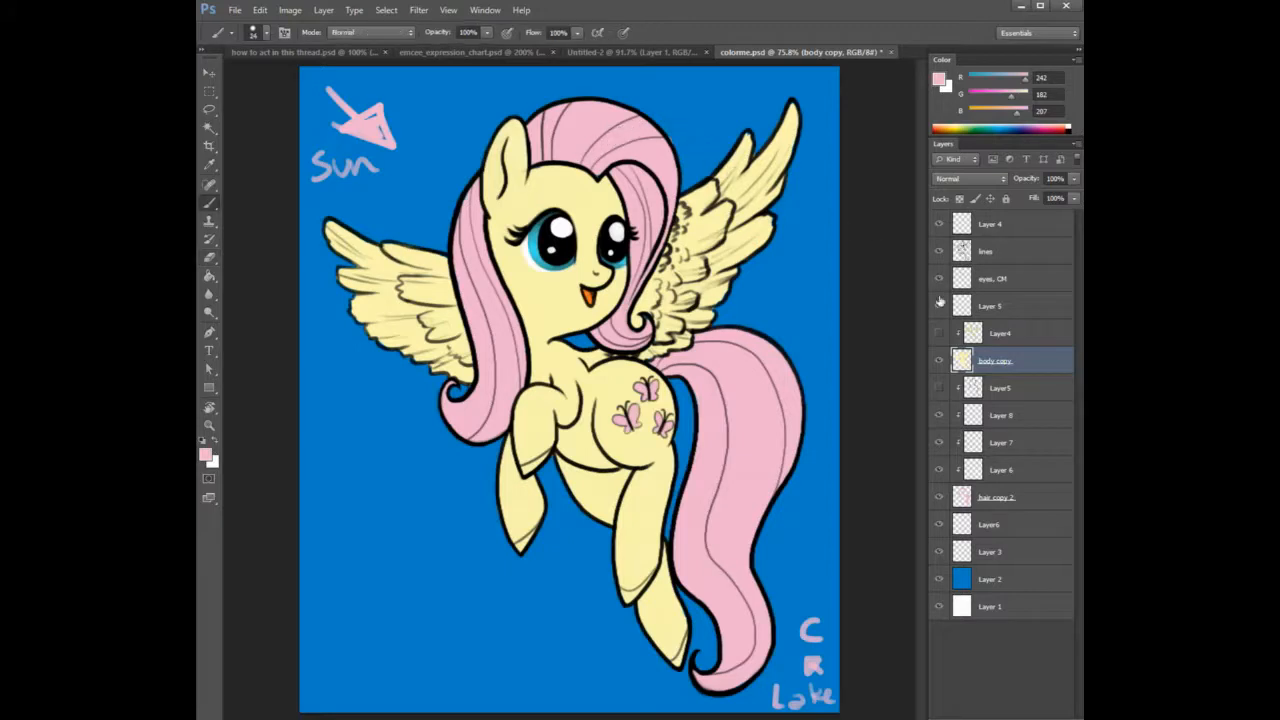
pyautogui.click(995, 497)
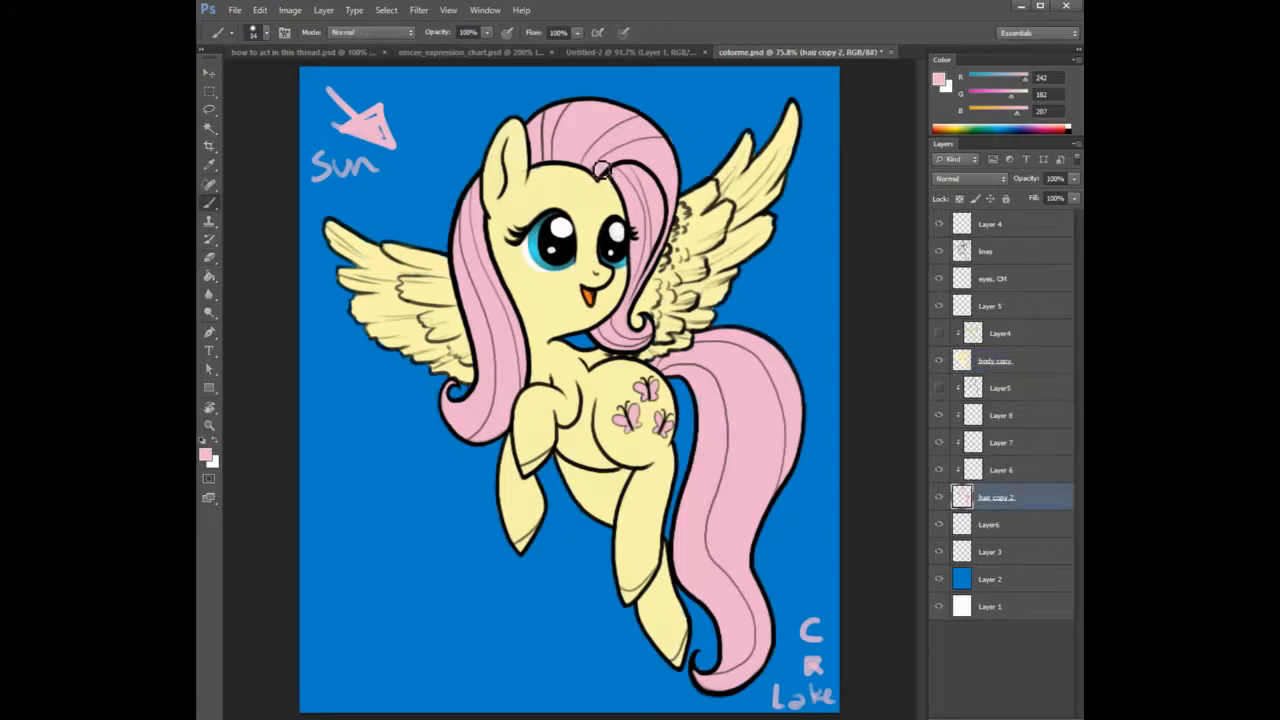
pyautogui.click(1003, 468)
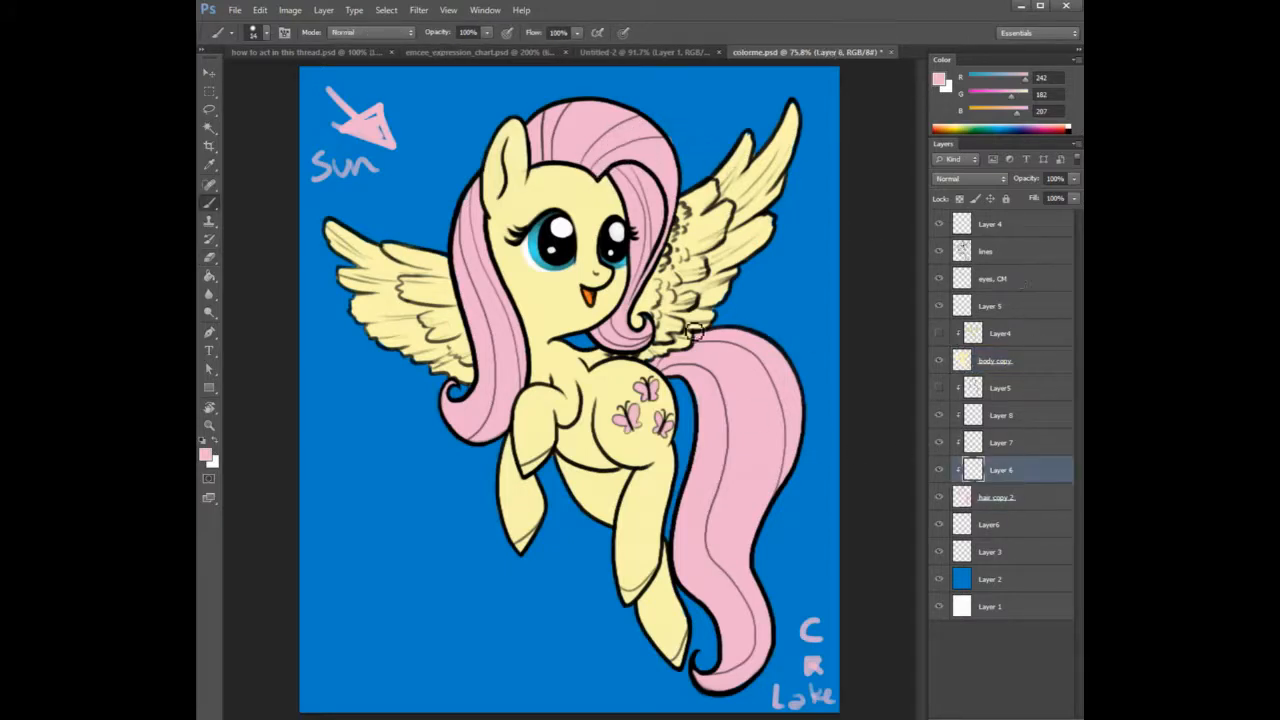
# Set the brush size to 40 px and paint a round hair-pink swatch on Layer 4, at the canvas's lower-left.
pyautogui.rightClick(692, 330)
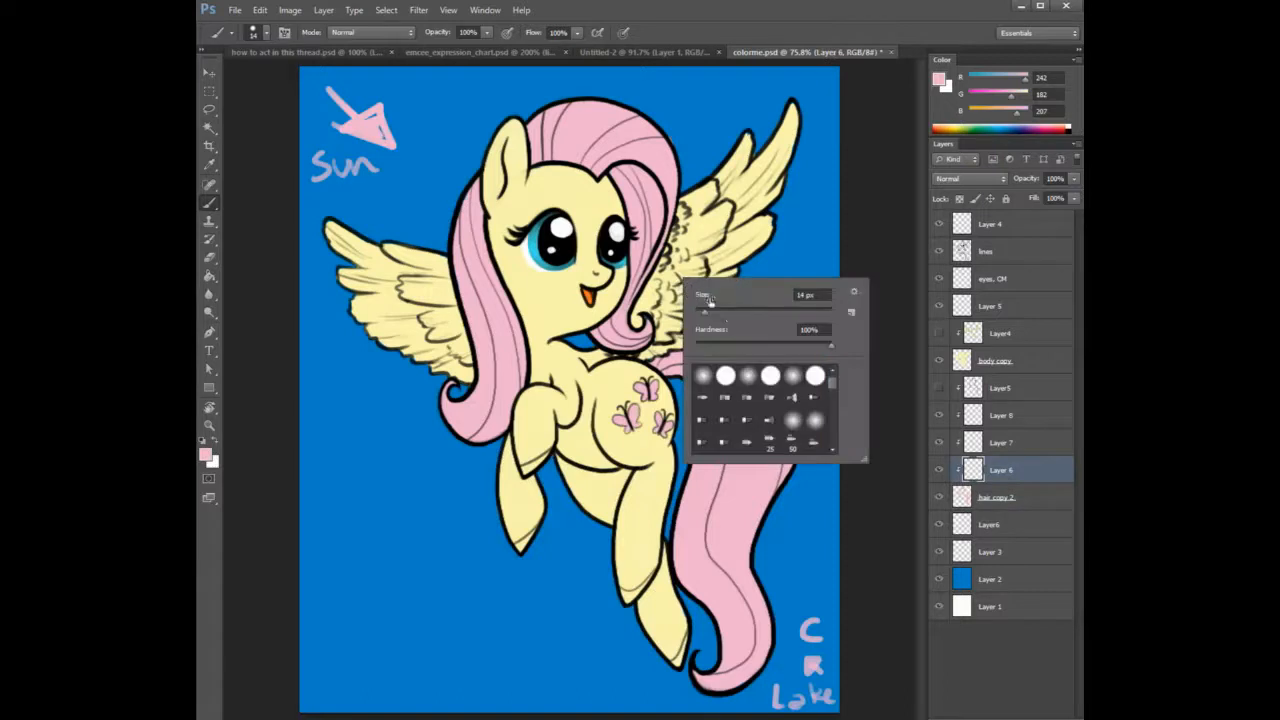
pyautogui.click(1006, 230)
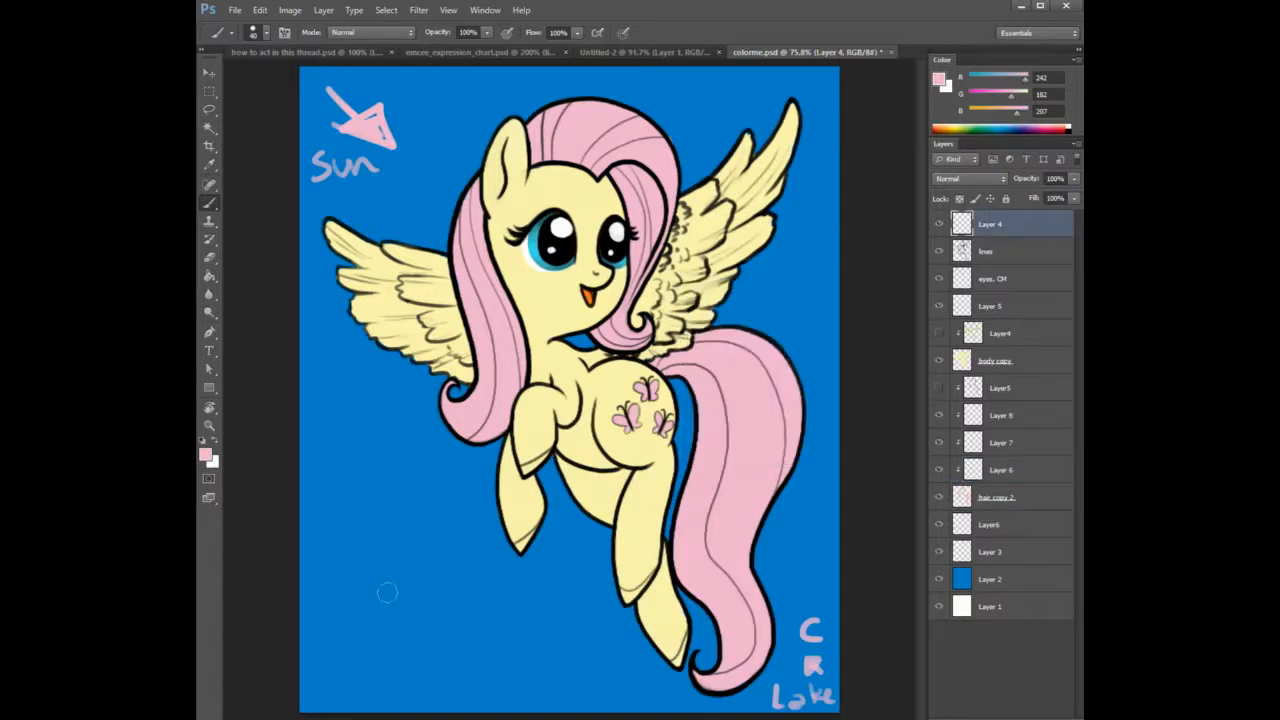
pyautogui.click(327, 598)
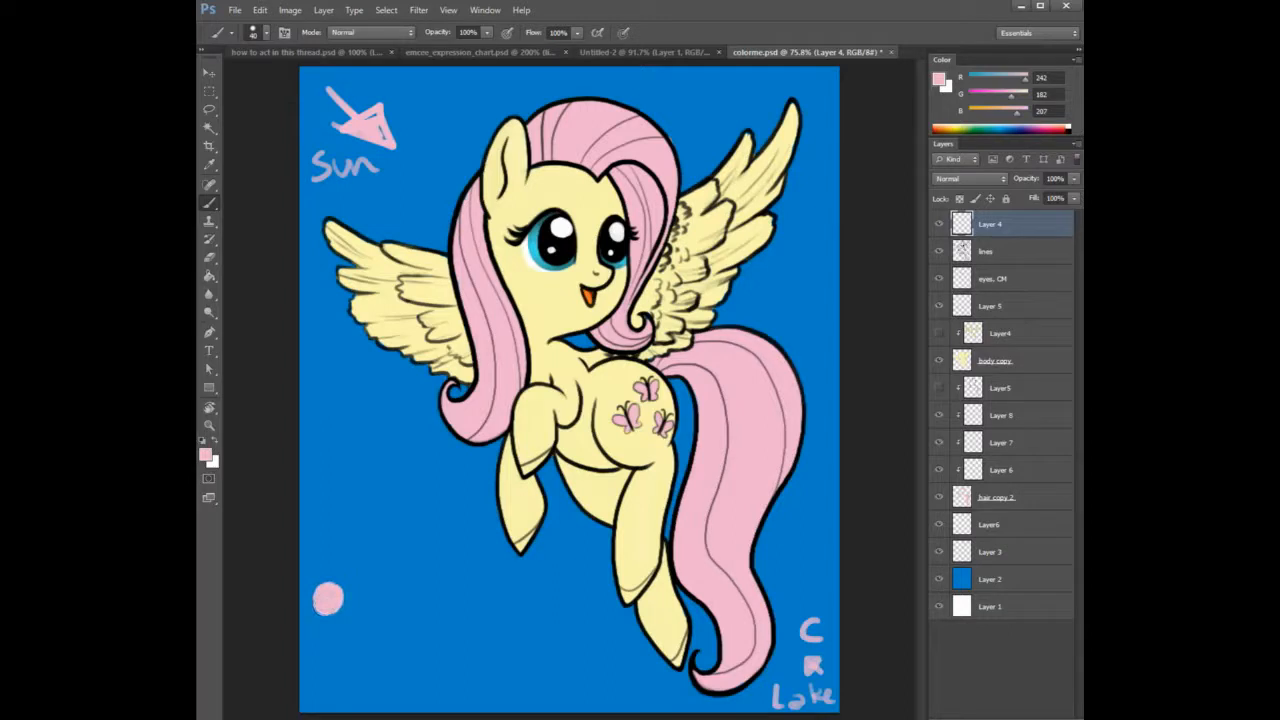
pyautogui.hotkey('ctrl', 'z')
pyautogui.click(359, 600)
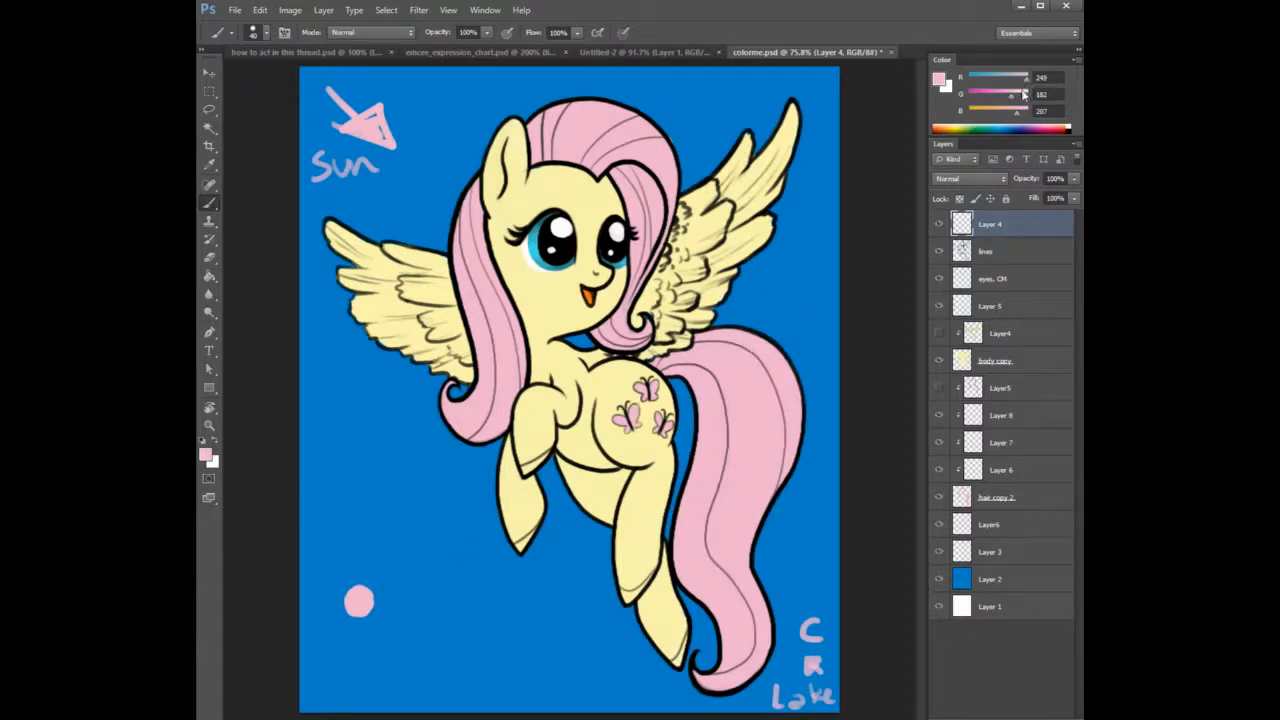
# Lighten the colour to R 249, G 237, B 246 and paint a highlight swatch just left of the pink one.
pyautogui.click(1024, 94)
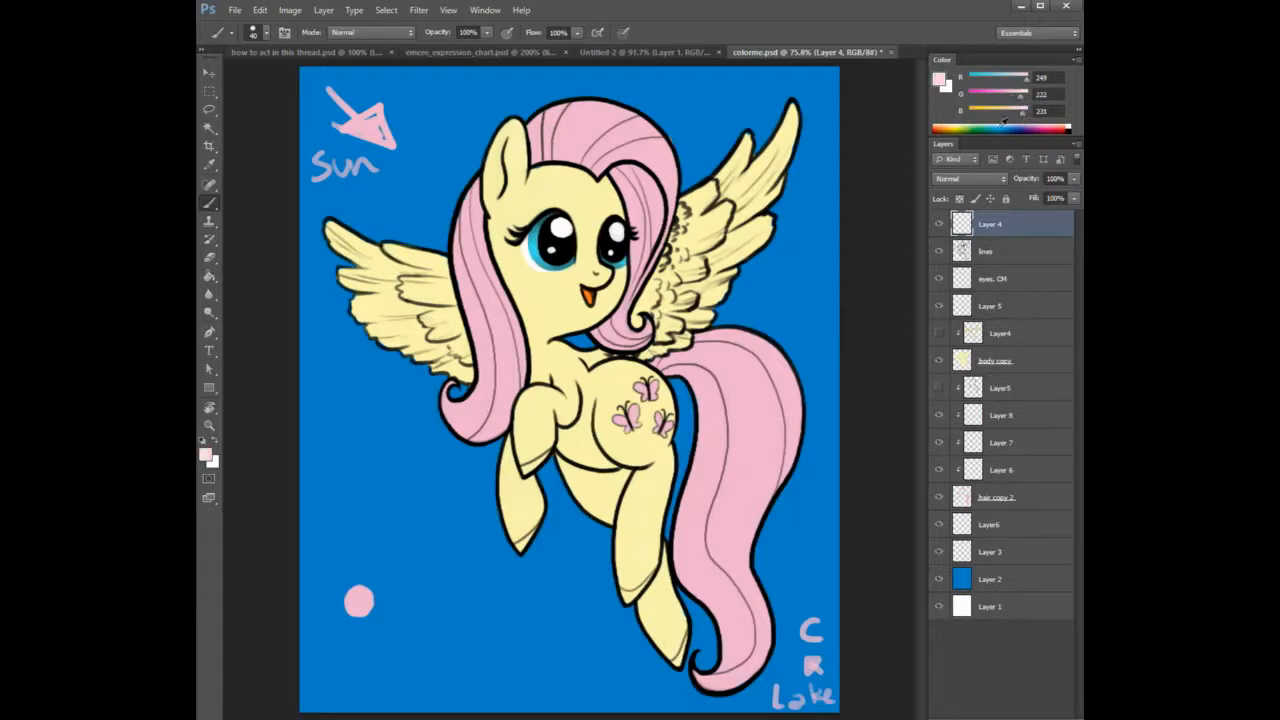
pyautogui.moveTo(335, 598); pyautogui.dragTo(332, 600)
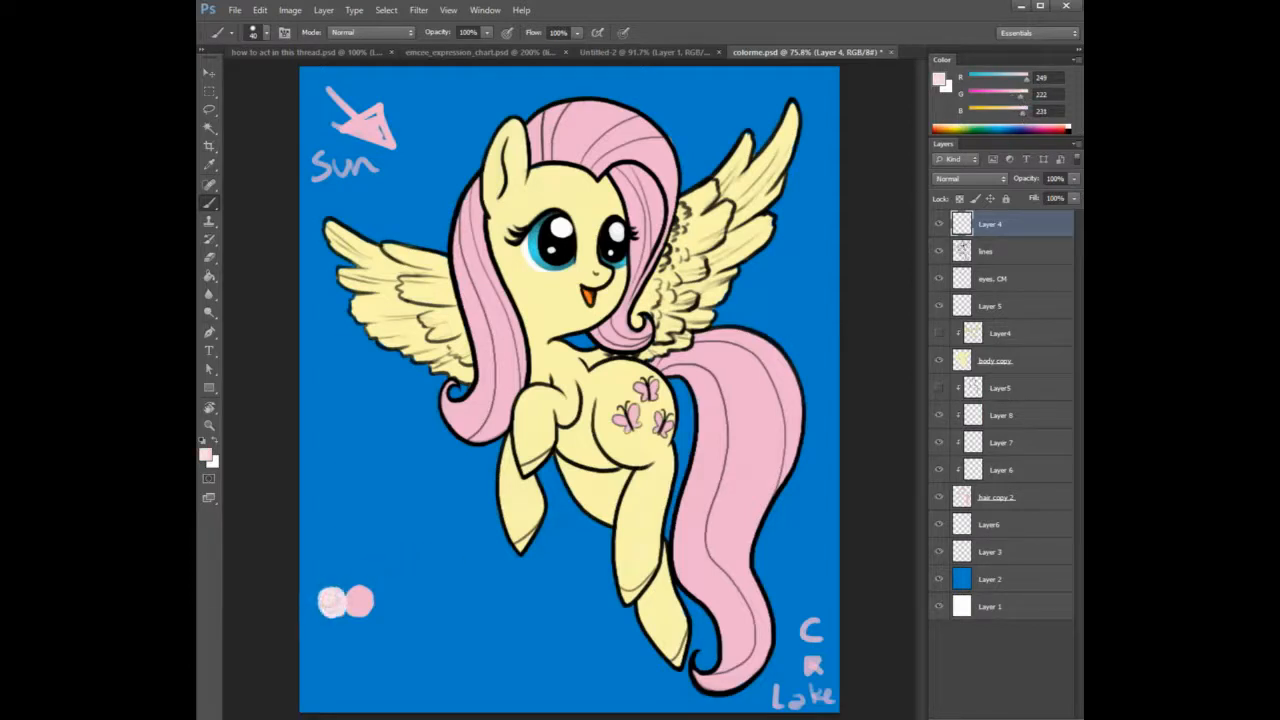
pyautogui.click(332, 600)
pyautogui.hotkey('ctrl', 'z')
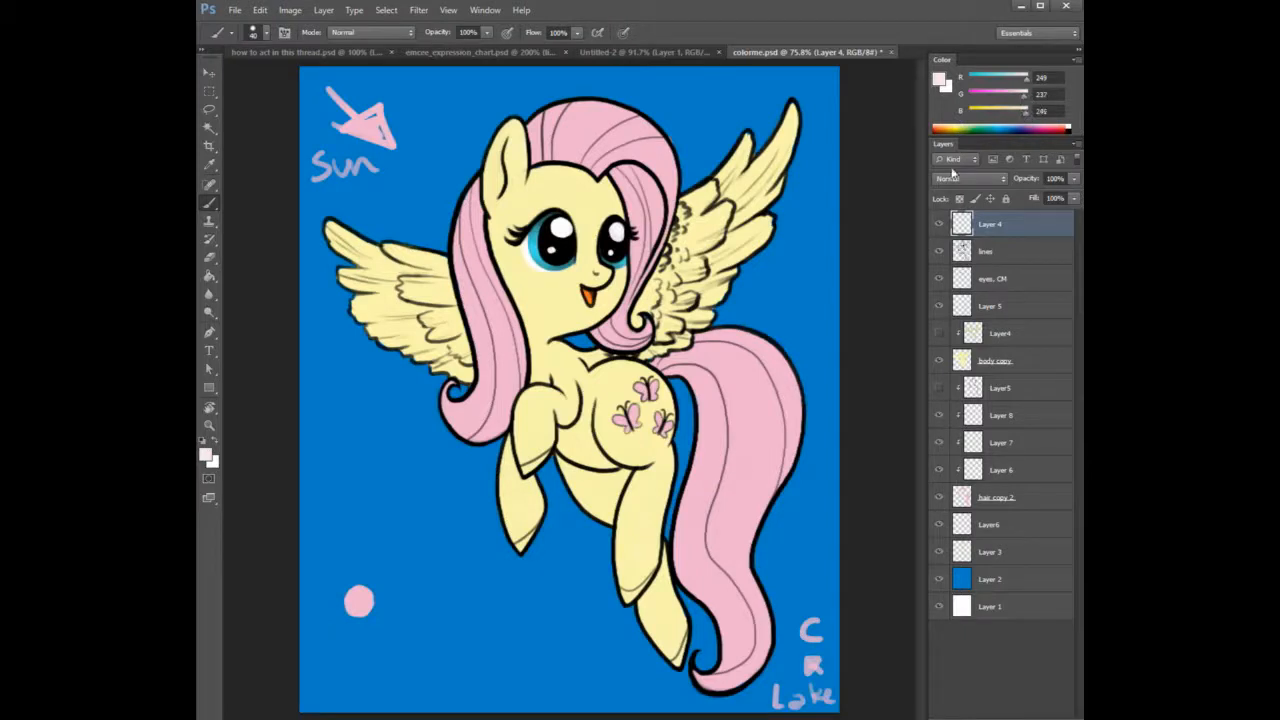
pyautogui.moveTo(329, 598); pyautogui.dragTo(328, 604)
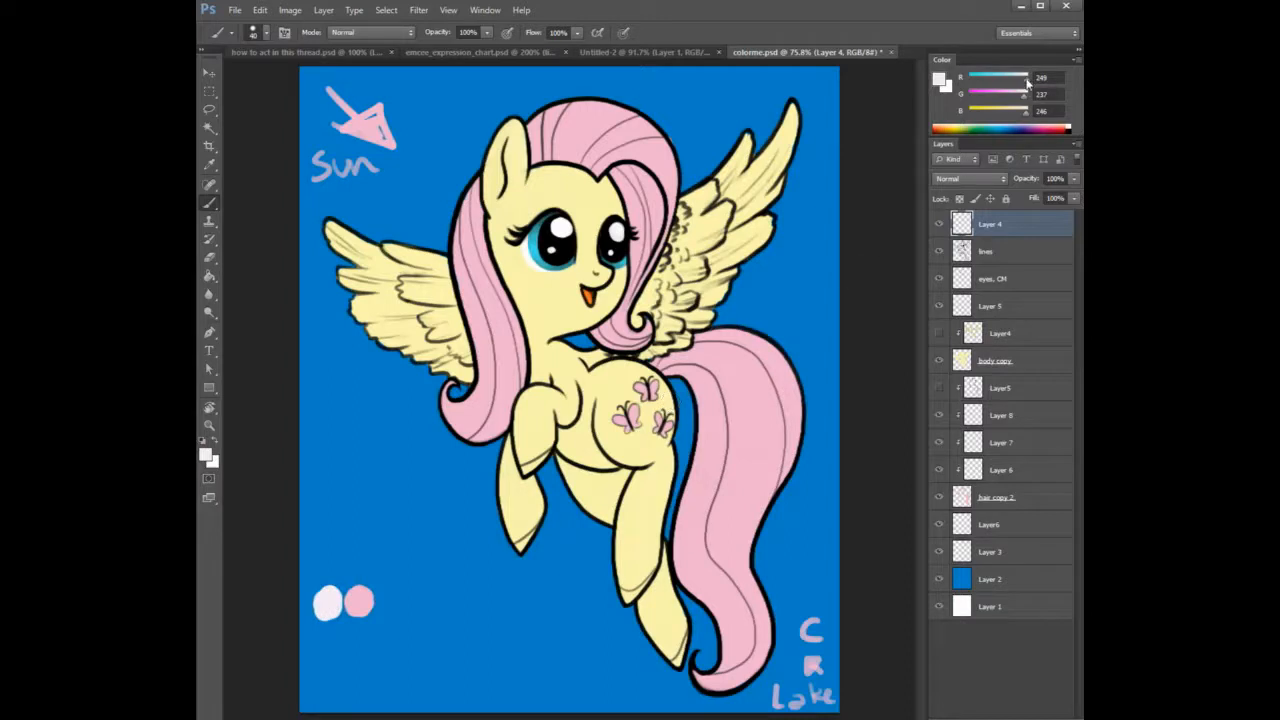
pyautogui.moveTo(322, 593); pyautogui.dragTo(332, 610)
# Sample the tail's pink, darken it to R 191, G 88, B 143 and paint a swatch right of the pink one.
pyautogui.keyDown('alt'); pyautogui.click(742, 435); pyautogui.keyUp('alt')
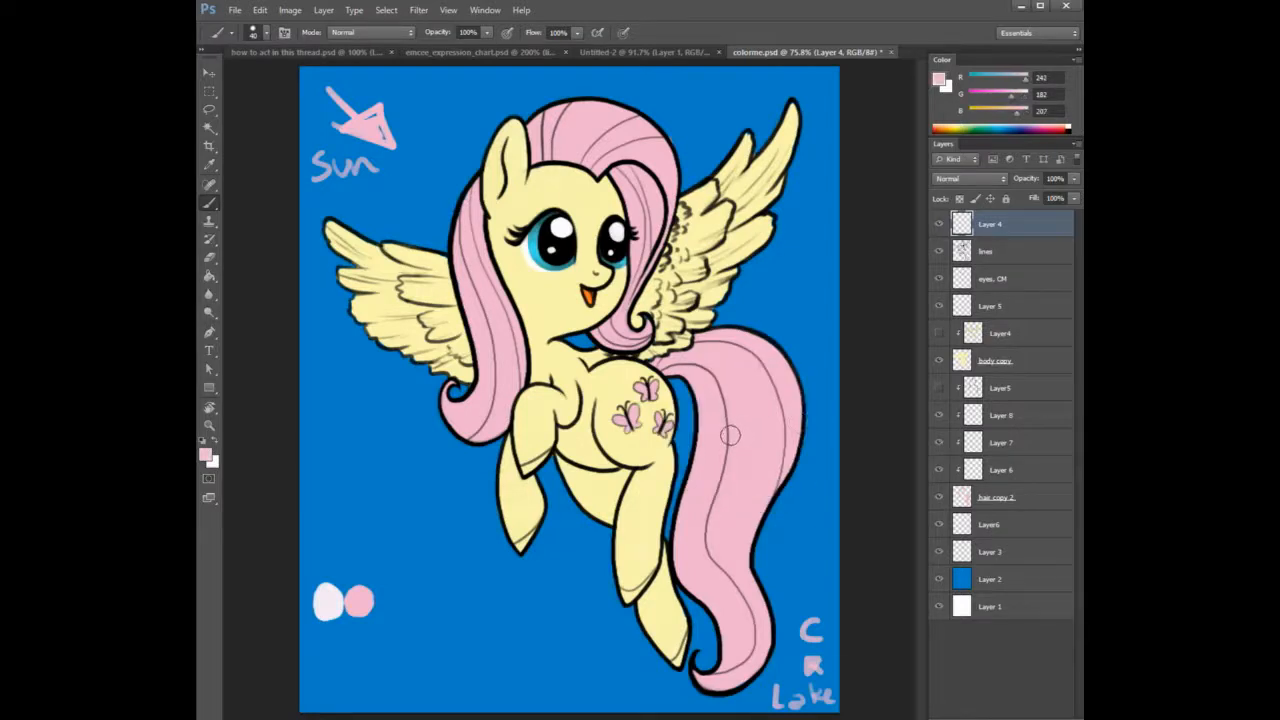
pyautogui.moveTo(1005, 97); pyautogui.dragTo(990, 98)
pyautogui.click(1005, 117)
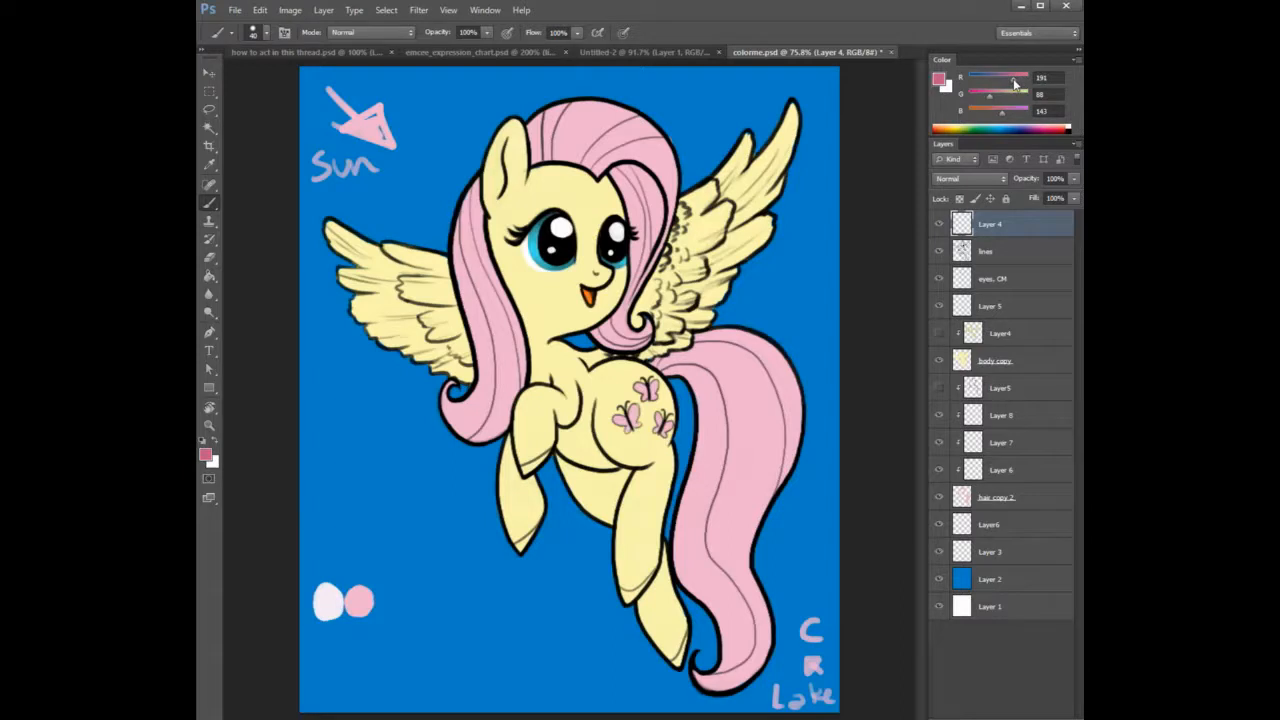
pyautogui.moveTo(385, 588); pyautogui.dragTo(388, 610)
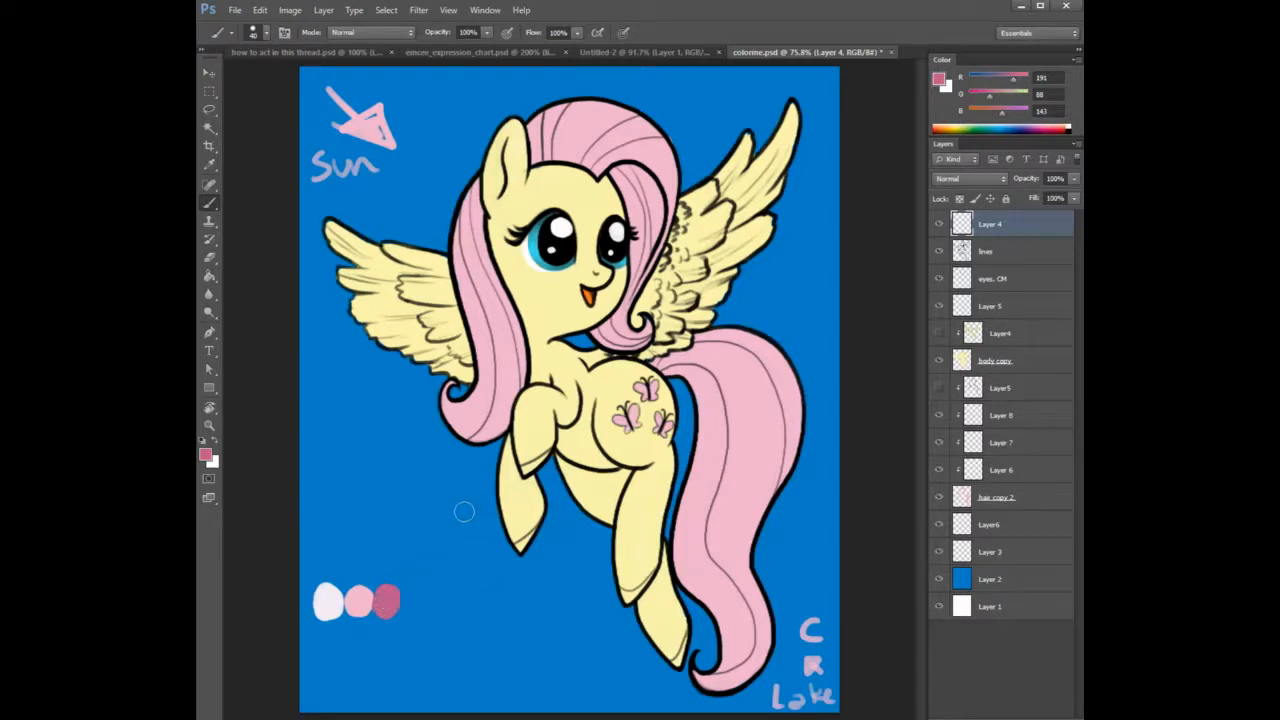
# Extend the swatch row rightwards with a purple swatch (R 124, G 88, B 143) and a dark blue one (R 61, G 76, B 121).
pyautogui.moveTo(1007, 82); pyautogui.dragTo(997, 82)
pyautogui.moveTo(416, 600); pyautogui.dragTo(415, 606)
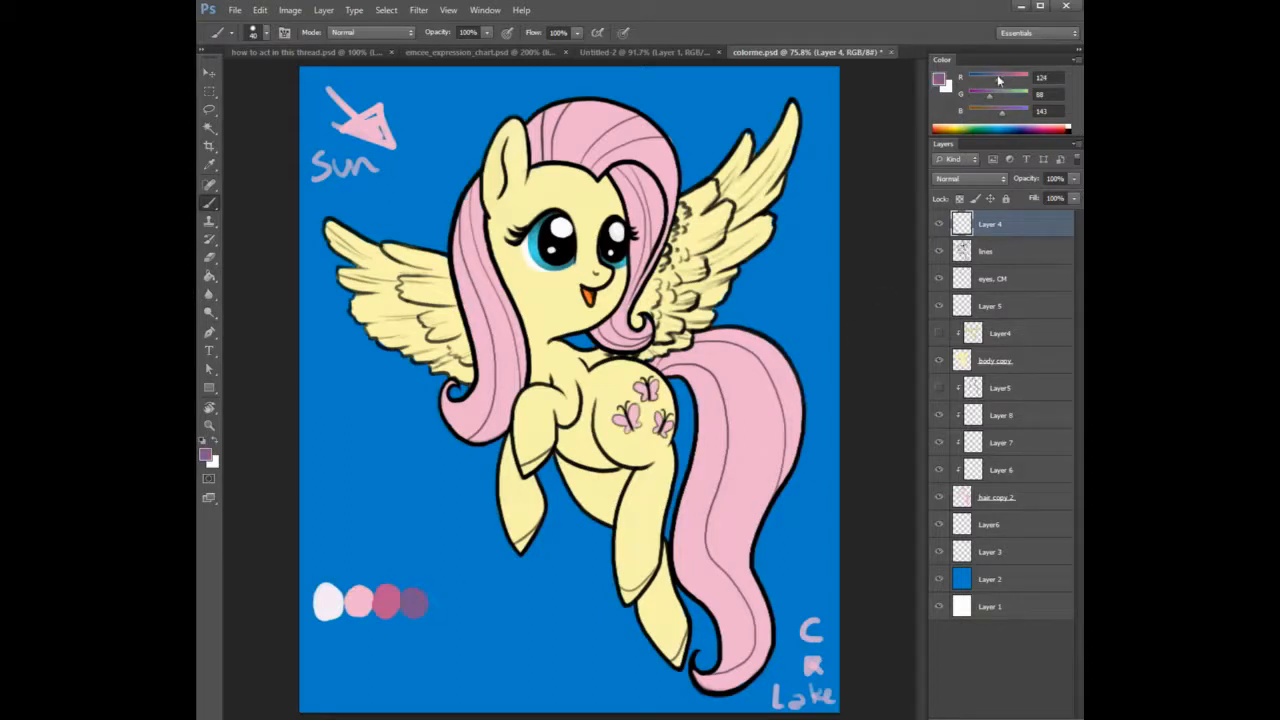
pyautogui.moveTo(439, 603); pyautogui.dragTo(456, 600)
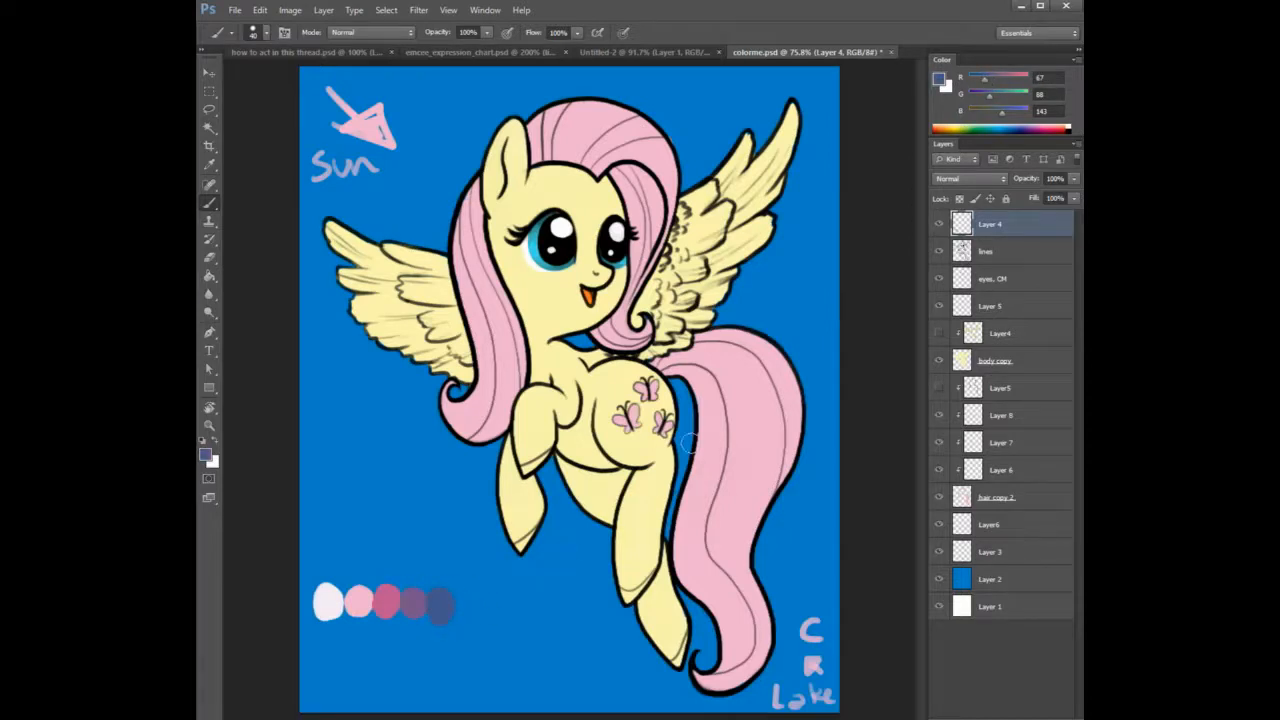
pyautogui.hotkey('ctrl', 'z')
pyautogui.moveTo(989, 99); pyautogui.dragTo(997, 114)
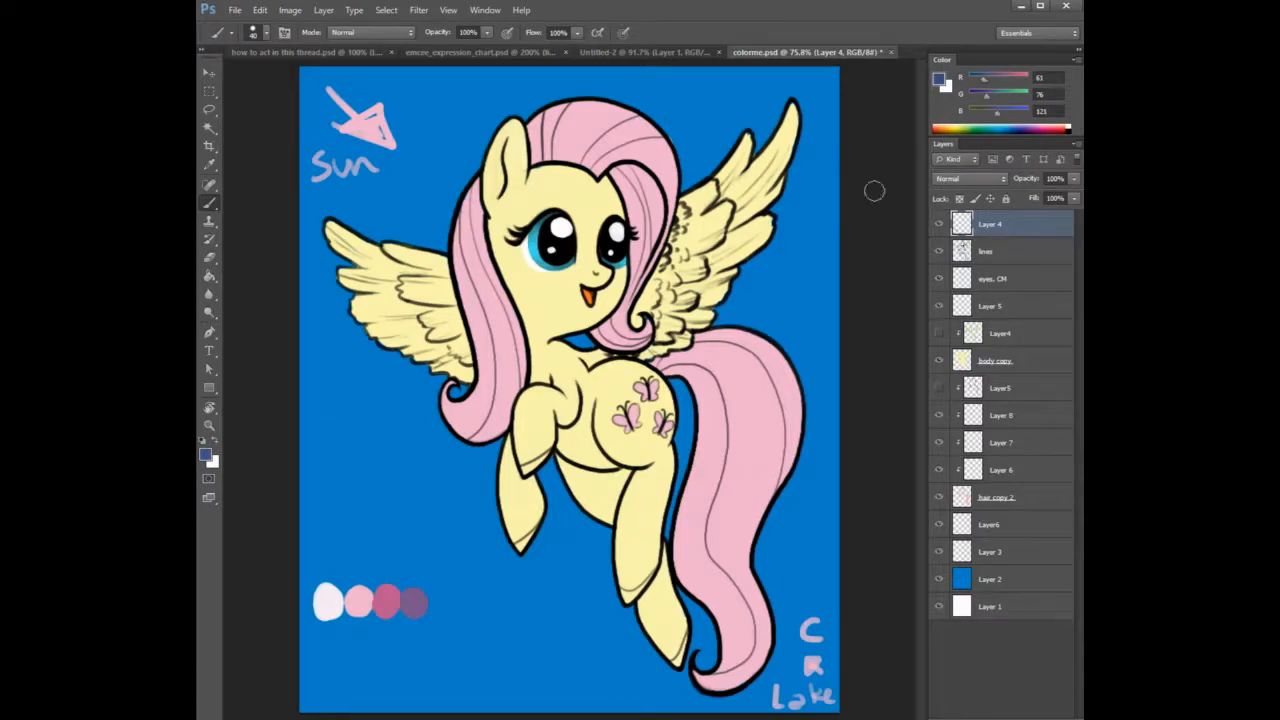
pyautogui.moveTo(435, 597); pyautogui.dragTo(440, 603)
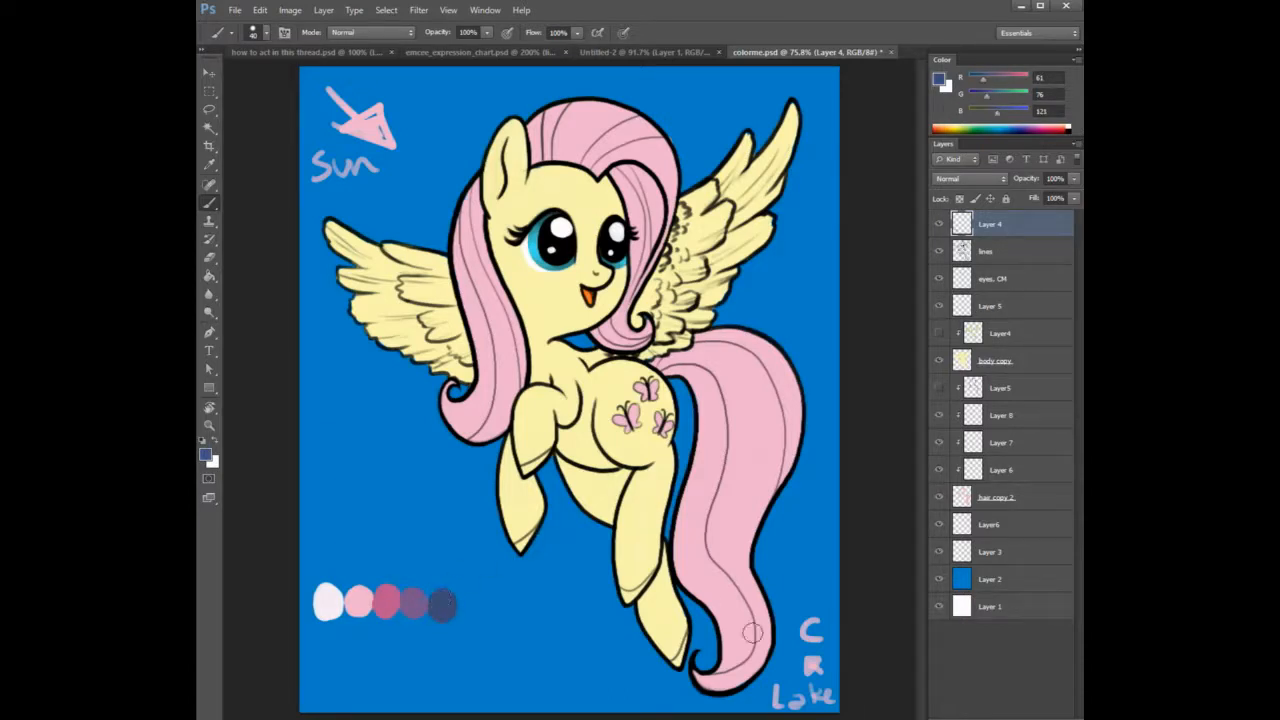
# Reduce the brush to 31 px, set the colour to R 103, G 149, B 194 and paint a light blue swatch right of the dark blue one.
pyautogui.rightClick(632, 604)
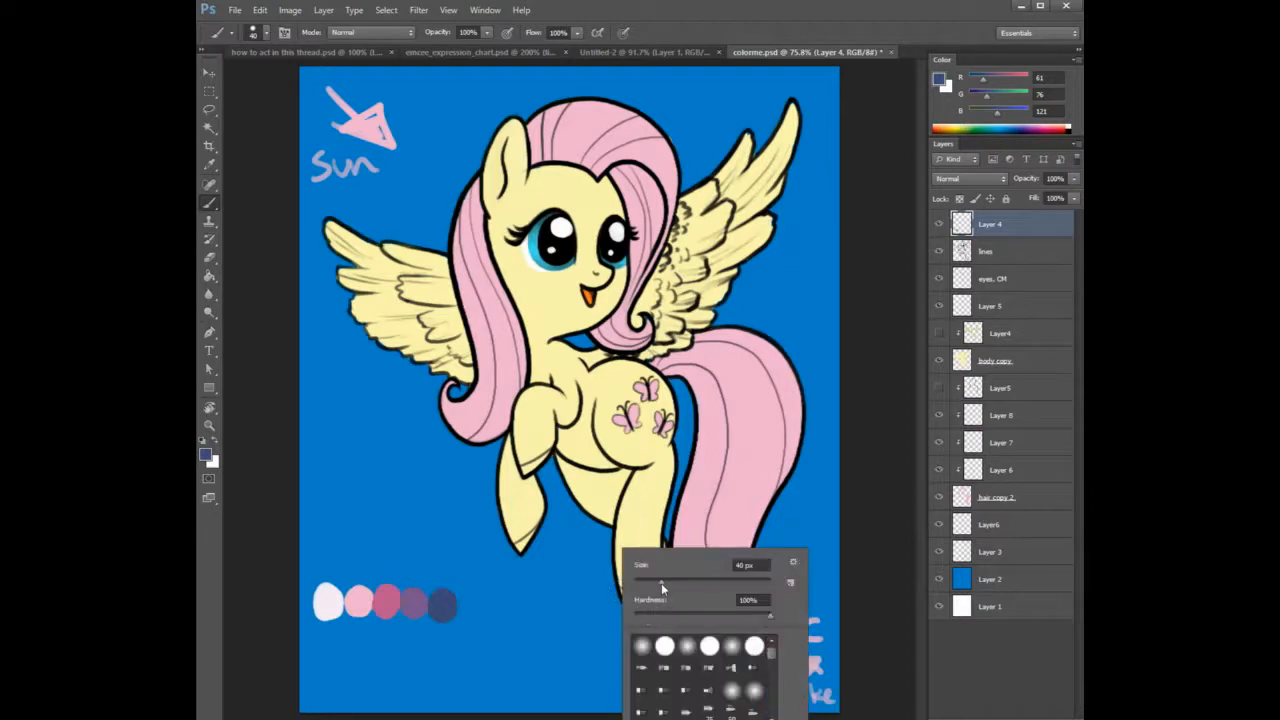
pyautogui.moveTo(661, 583); pyautogui.dragTo(654, 583)
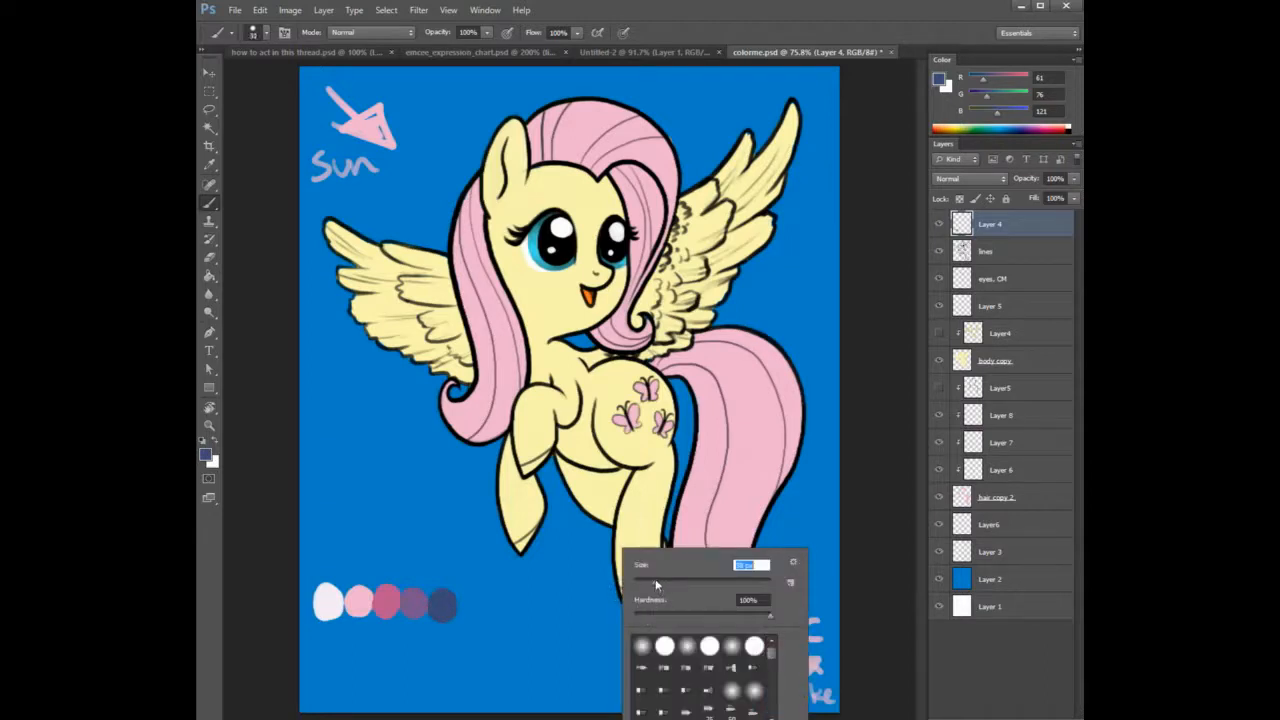
pyautogui.press('Return')
pyautogui.keyDown('alt'); pyautogui.click(388, 600); pyautogui.keyUp('alt')
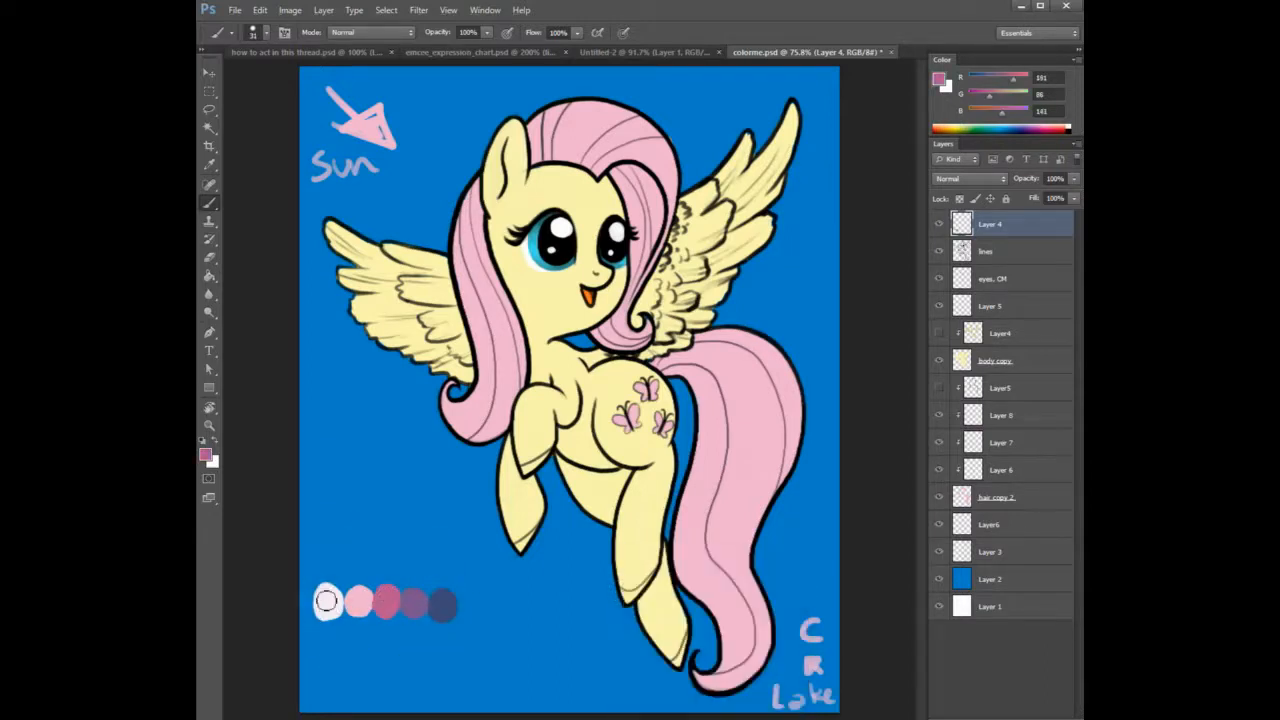
pyautogui.click(990, 82)
pyautogui.moveTo(1010, 116); pyautogui.dragTo(1014, 112)
pyautogui.click(1003, 94)
pyautogui.click(992, 81)
pyautogui.moveTo(471, 606); pyautogui.dragTo(470, 604)
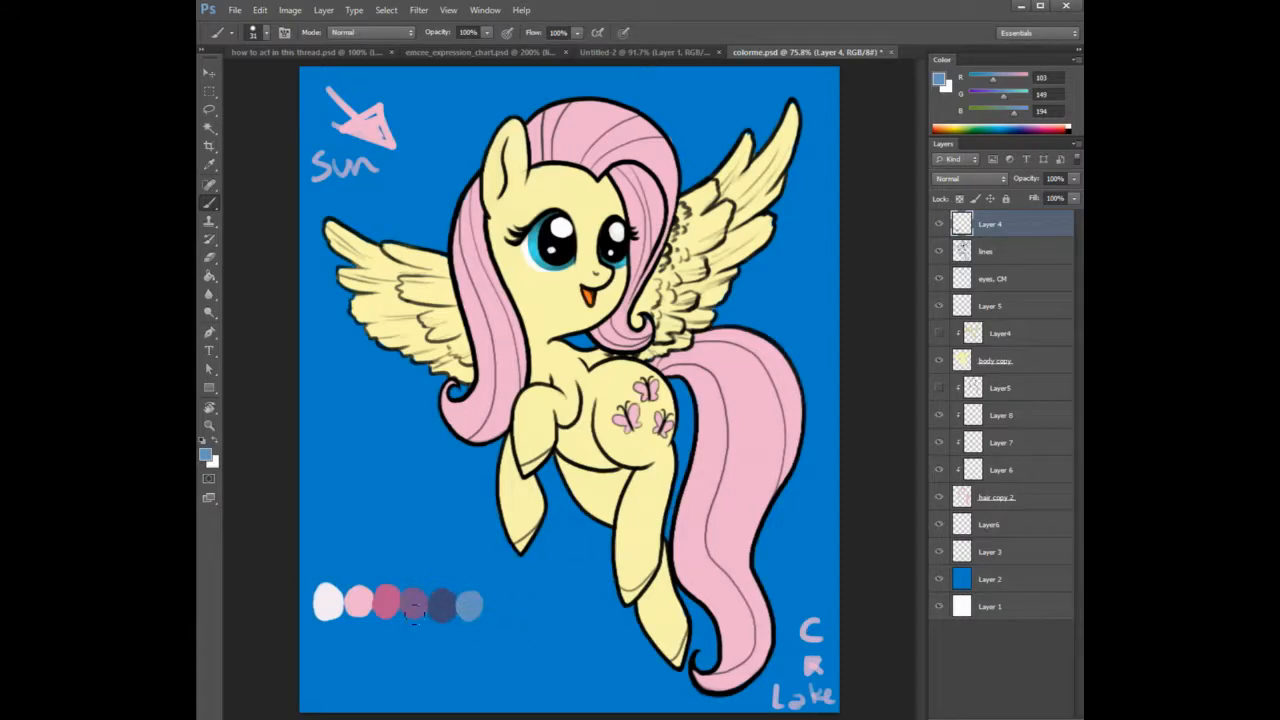
# Sample the body's yellow, paint a swatch below the pink one, and switch to a hard round brush at 47 px.
pyautogui.keyDown('alt'); pyautogui.click(660, 501); pyautogui.keyUp('alt')
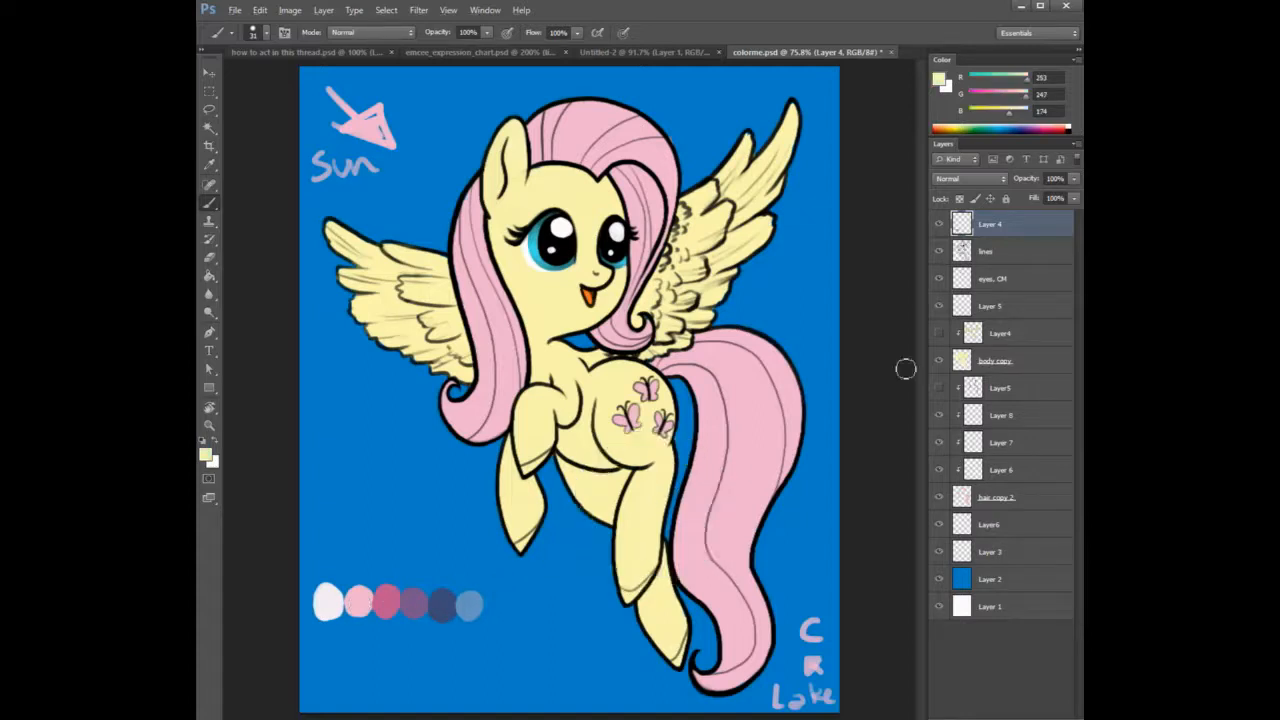
pyautogui.moveTo(354, 651); pyautogui.dragTo(356, 649)
pyautogui.rightClick(626, 444)
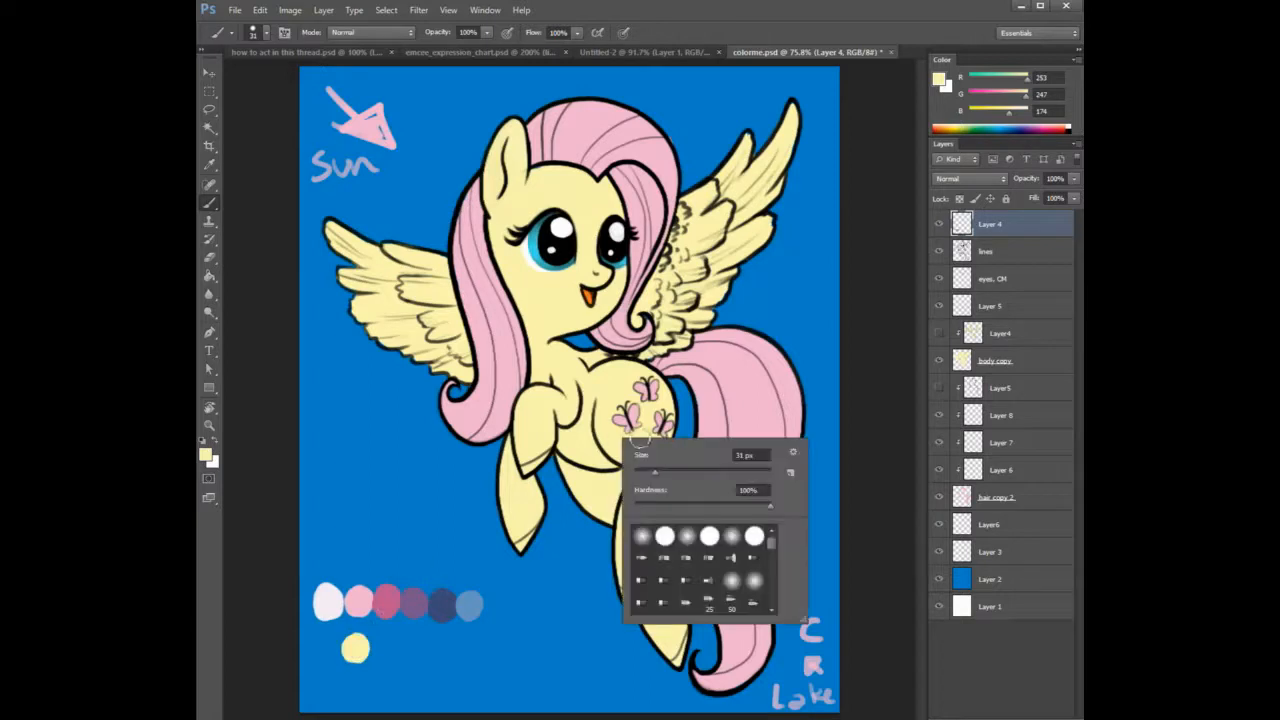
pyautogui.click(710, 538)
pyautogui.moveTo(421, 486)
pyautogui.mouseDown()
pyautogui.moveTo(429, 528)
pyautogui.moveTo(462, 475)
pyautogui.mouseUp()
pyautogui.hotkey('ctrl', 'z')
pyautogui.rightClick(557, 452)
pyautogui.moveTo(597, 484); pyautogui.dragTo(602, 484)
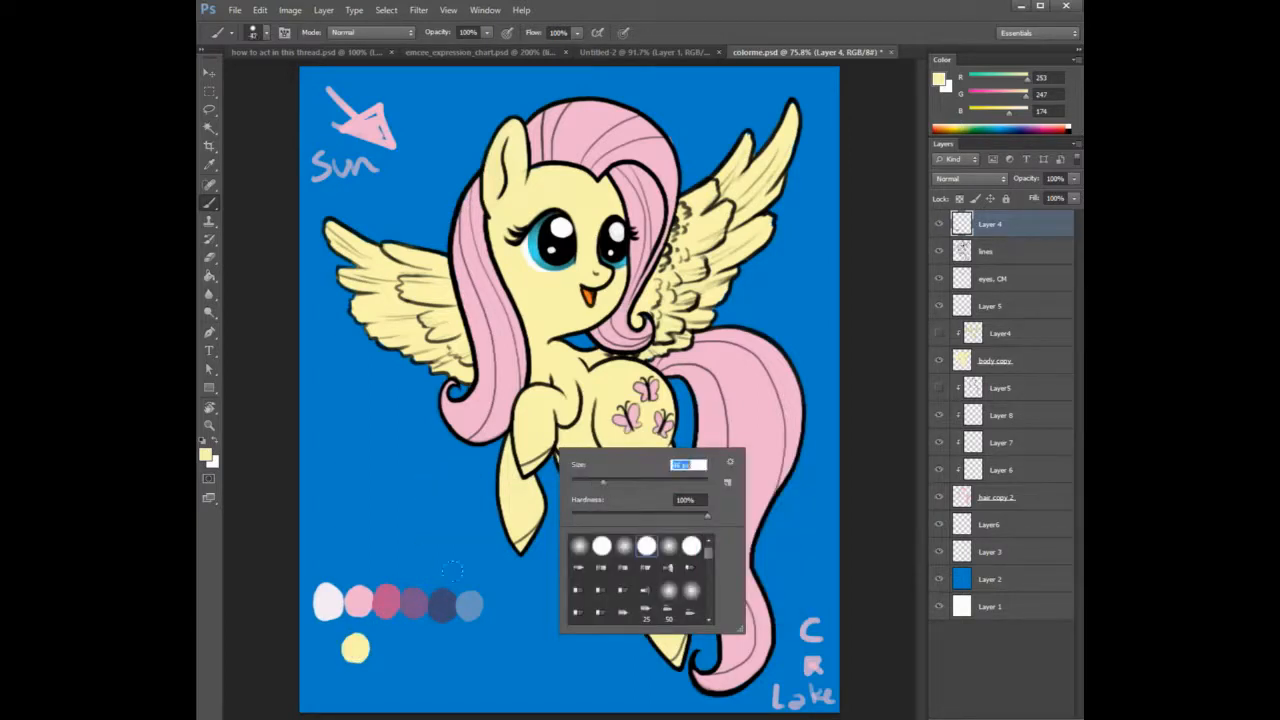
pyautogui.click(354, 647)
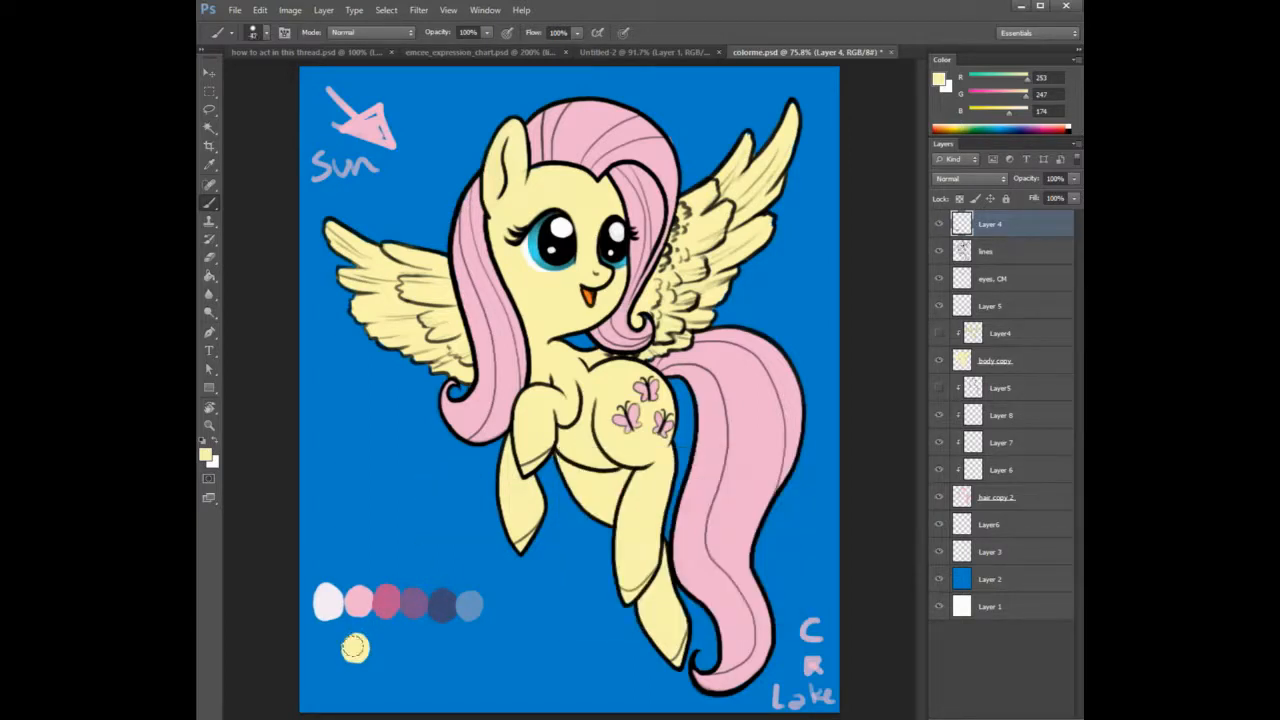
# Flank the yellow swatch with a near-white highlight (R 243, G 255, B 255) on its left and a light orange (R 246, G 206, B 137) on its right.
pyautogui.keyDown('alt'); pyautogui.click(320, 601); pyautogui.keyUp('alt')
pyautogui.moveTo(330, 643); pyautogui.dragTo(328, 645)
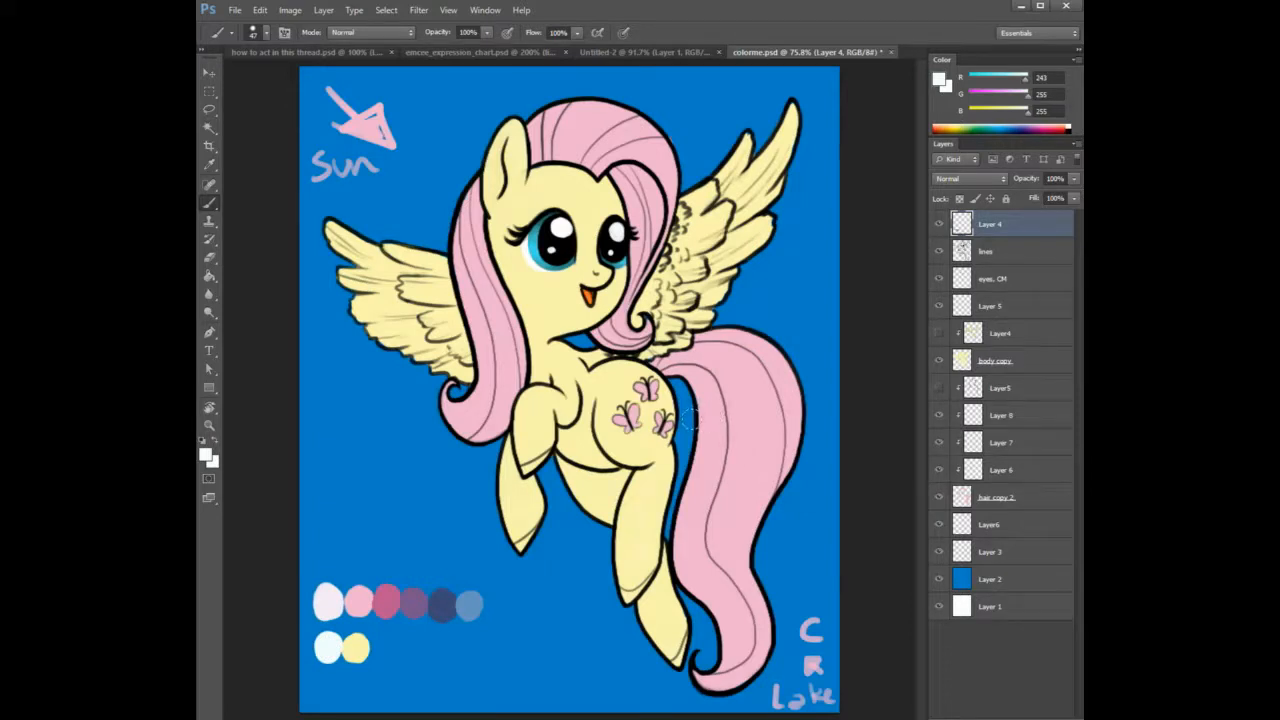
pyautogui.keyDown('alt'); pyautogui.click(651, 493); pyautogui.keyUp('alt')
pyautogui.moveTo(1013, 116); pyautogui.dragTo(1022, 88)
pyautogui.moveTo(378, 652); pyautogui.dragTo(384, 646)
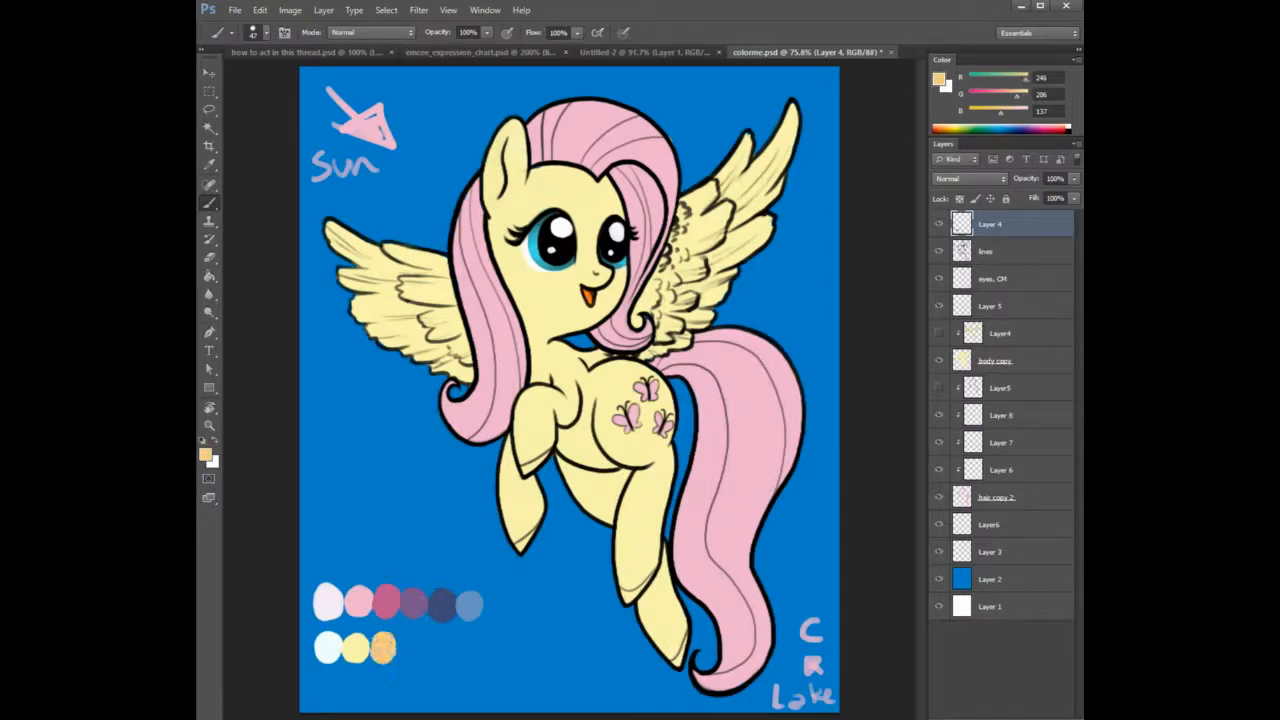
# Paint an orange swatch after the light orange one, replacing the first attempt with a redder shade (R 228, G 137, B 85).
pyautogui.moveTo(998, 111)
pyautogui.mouseDown()
pyautogui.moveTo(1022, 87)
pyautogui.moveTo(1004, 104)
pyautogui.mouseUp()
pyautogui.moveTo(411, 655); pyautogui.dragTo(410, 654)
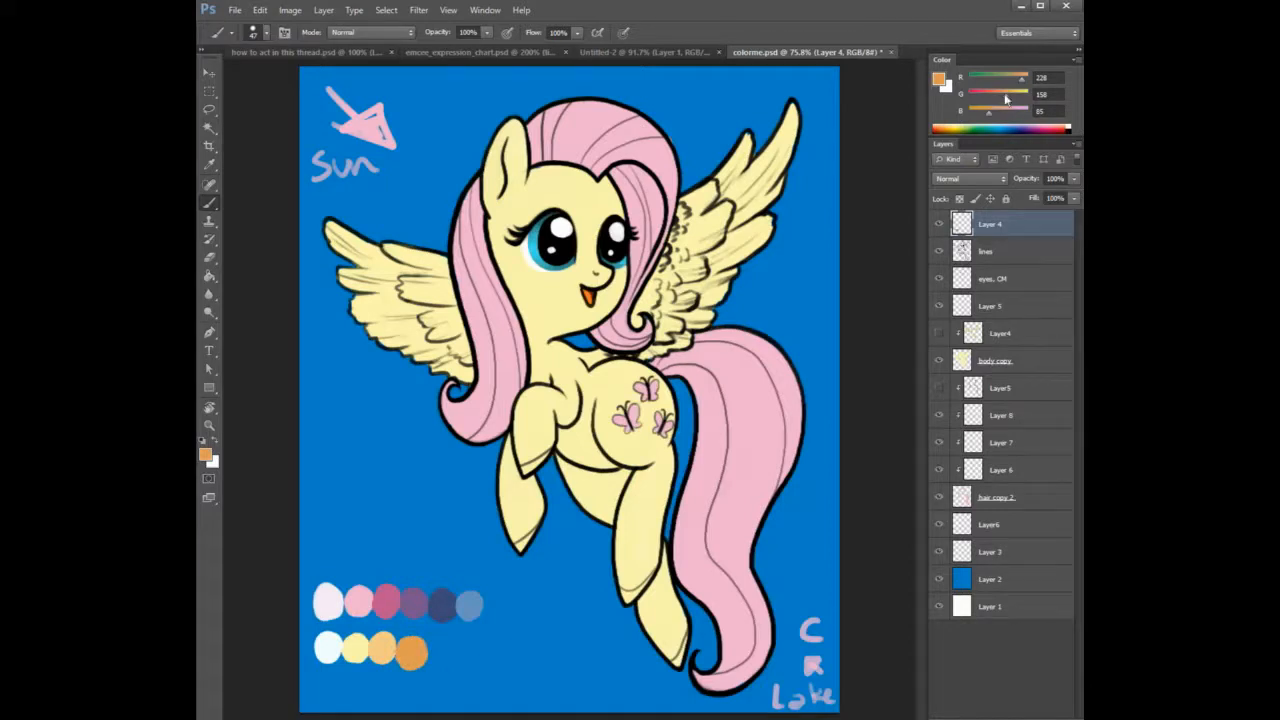
pyautogui.moveTo(1003, 100); pyautogui.dragTo(1001, 101)
pyautogui.hotkey('ctrl', 'z')
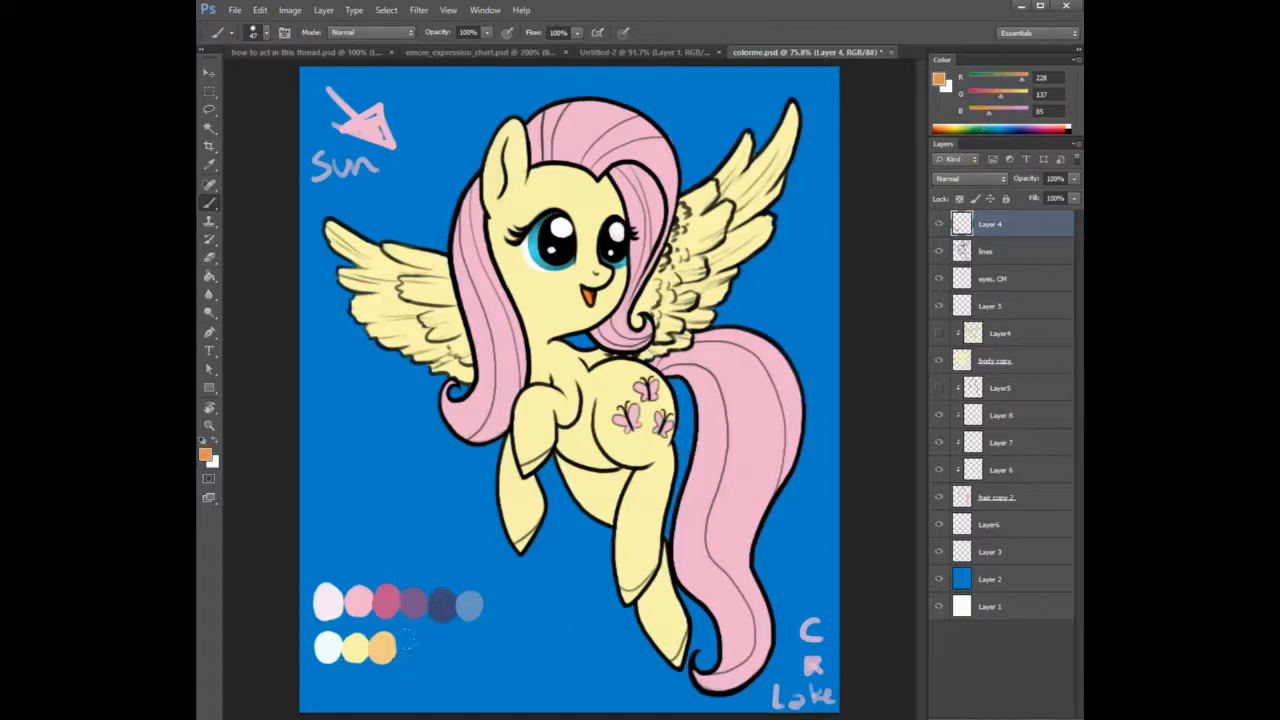
pyautogui.moveTo(409, 640); pyautogui.dragTo(414, 650)
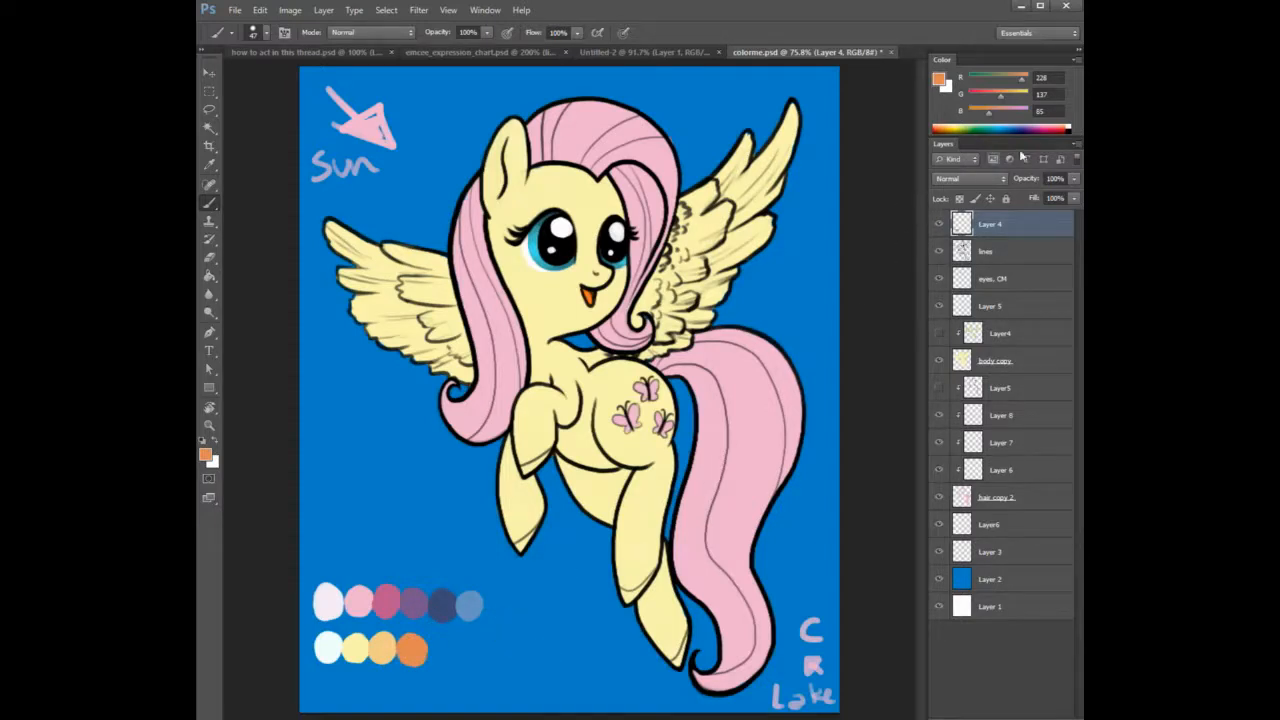
# Extend the yellow row with a red-orange swatch (R 213, G 100, B 70) and a dark magenta one (R 152, G 39, B 97).
pyautogui.moveTo(1002, 97)
pyautogui.mouseDown()
pyautogui.moveTo(985, 115)
pyautogui.moveTo(1018, 86)
pyautogui.mouseUp()
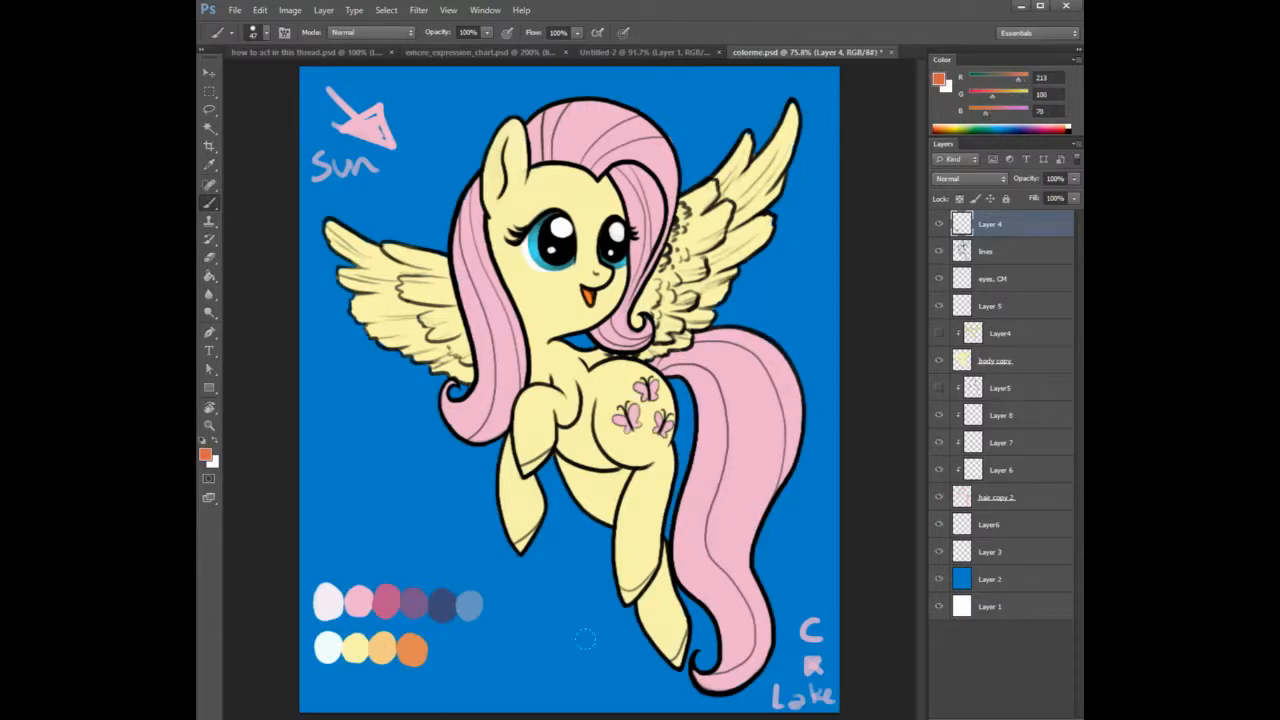
pyautogui.moveTo(452, 652); pyautogui.dragTo(444, 650)
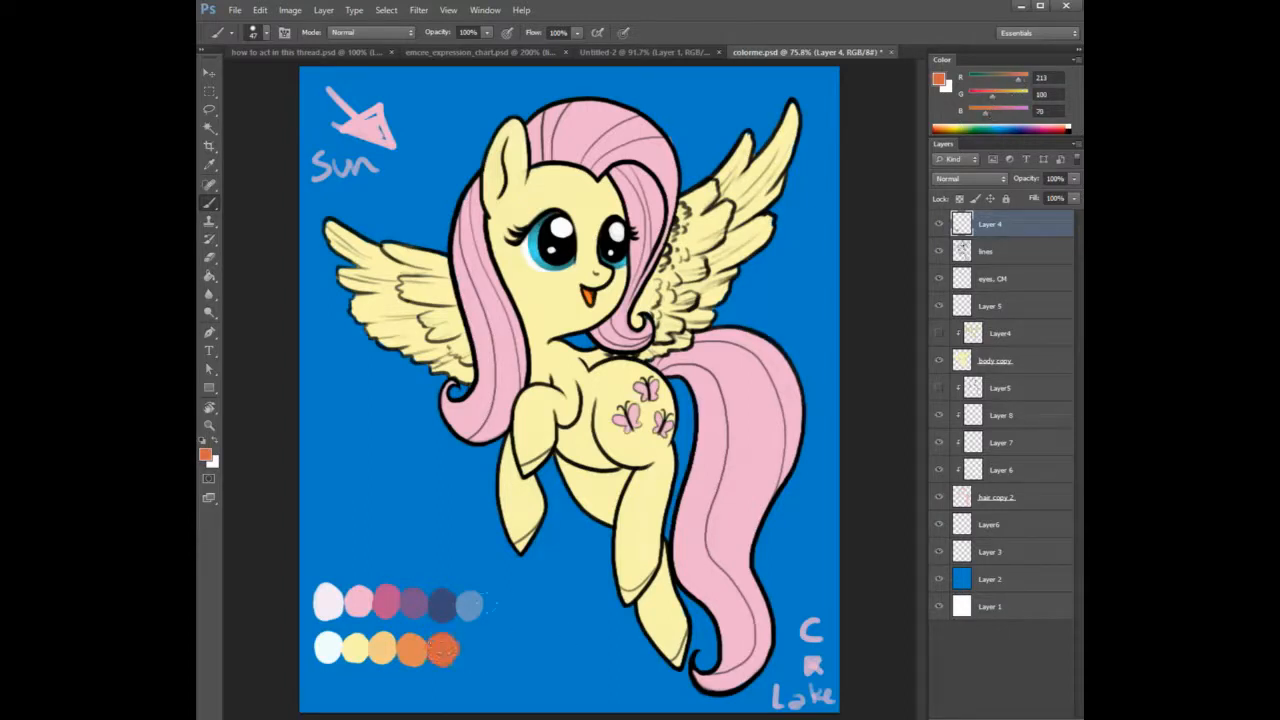
pyautogui.moveTo(991, 101)
pyautogui.mouseDown()
pyautogui.moveTo(978, 101)
pyautogui.moveTo(997, 116)
pyautogui.mouseUp()
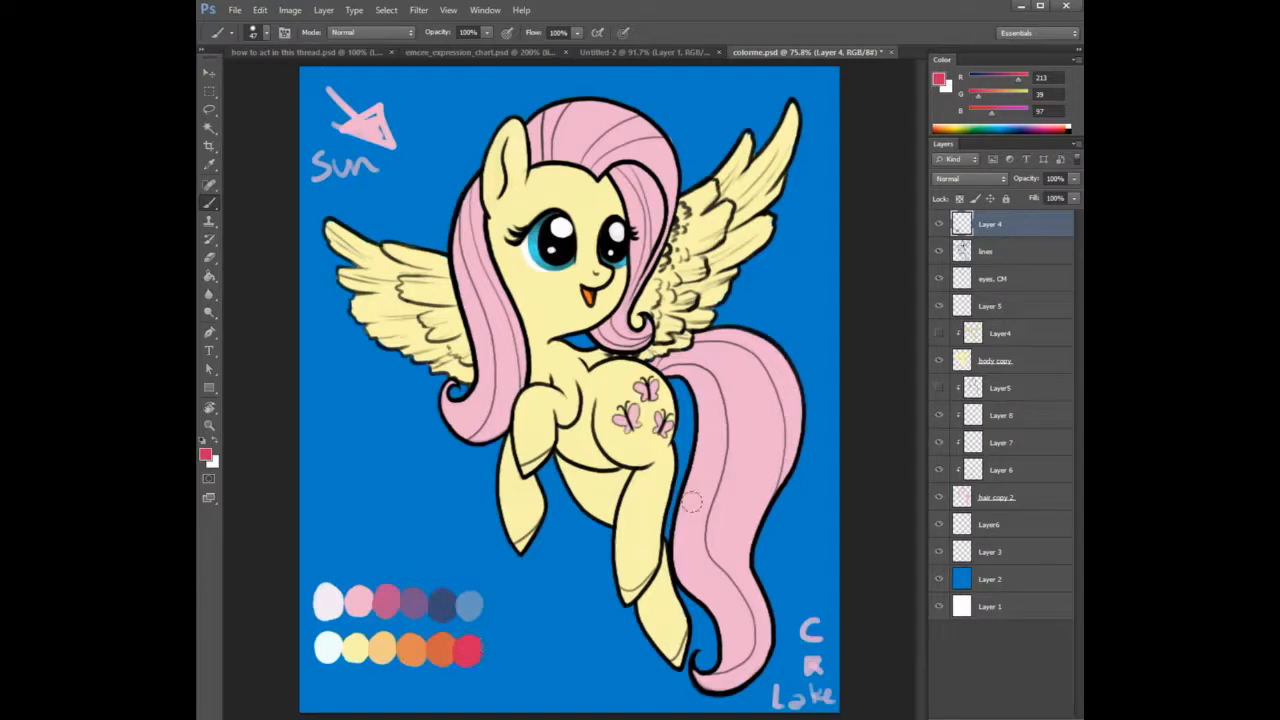
pyautogui.moveTo(1016, 78); pyautogui.dragTo(1004, 78)
pyautogui.moveTo(461, 668); pyautogui.dragTo(472, 642)
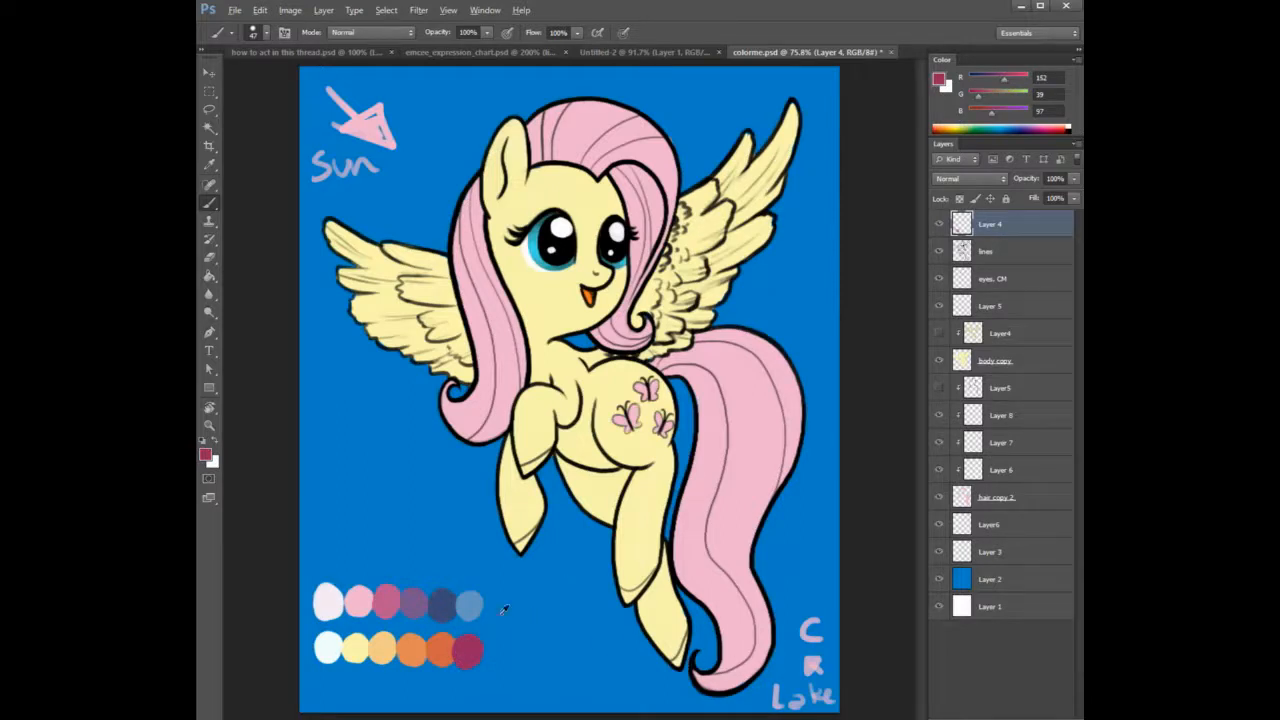
# Sample the light blue swatch, brighten it to R 103, G 197, B 222 and paint it at the end of the yellow row.
pyautogui.keyDown('alt'); pyautogui.click(471, 604); pyautogui.keyUp('alt')
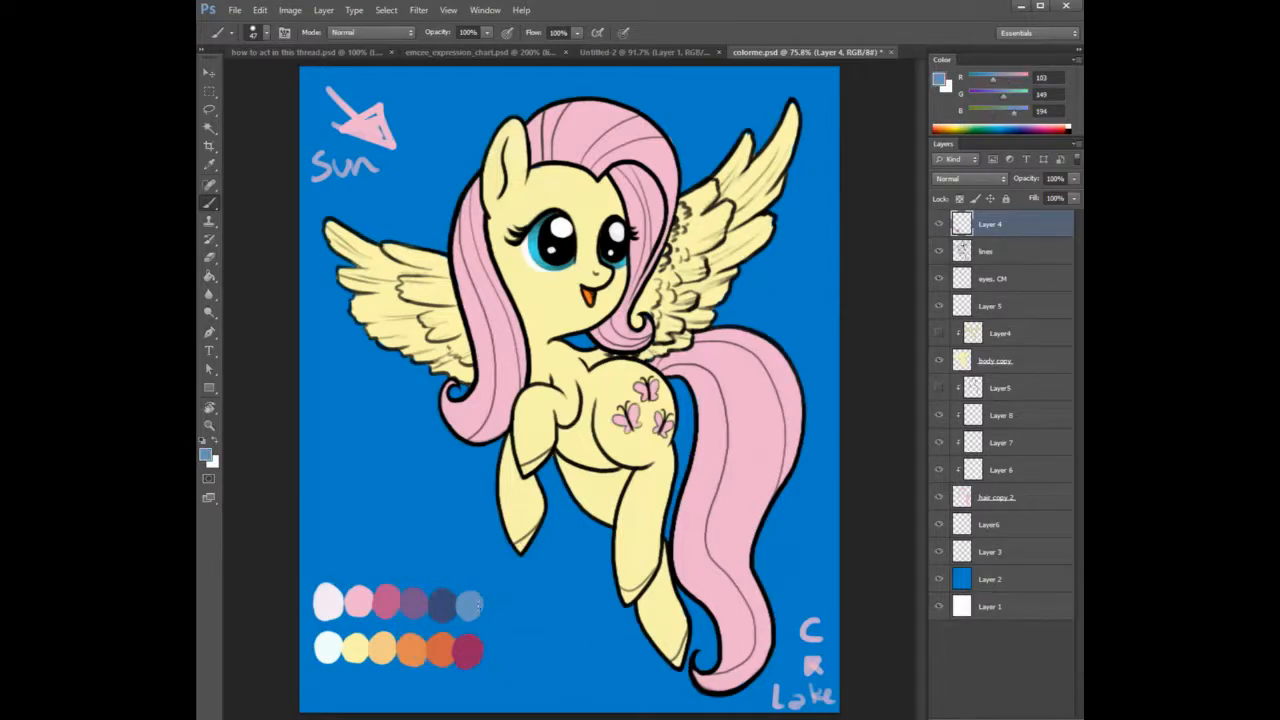
pyautogui.moveTo(1003, 97); pyautogui.dragTo(1021, 117)
pyautogui.moveTo(491, 648); pyautogui.dragTo(492, 648)
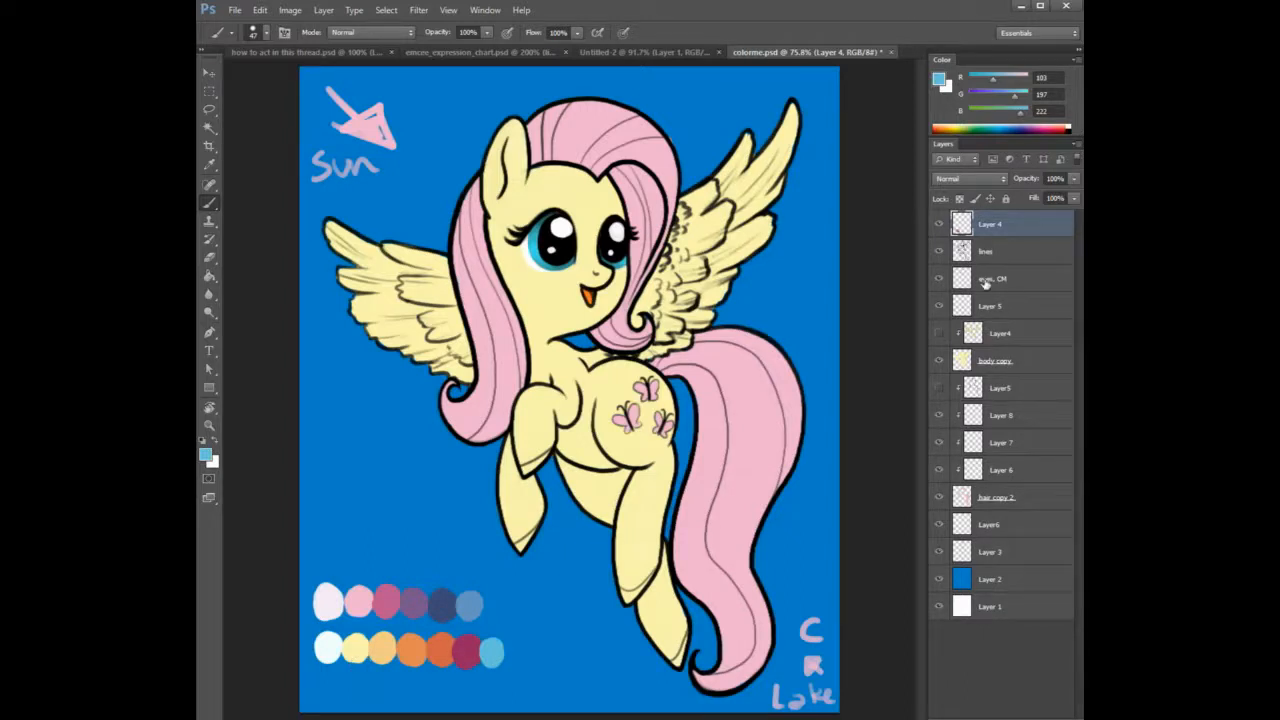
# Duplicate the body copy and hair copy 2 layers and merge the two duplicates into one layer below body copy.
pyautogui.click(988, 366)
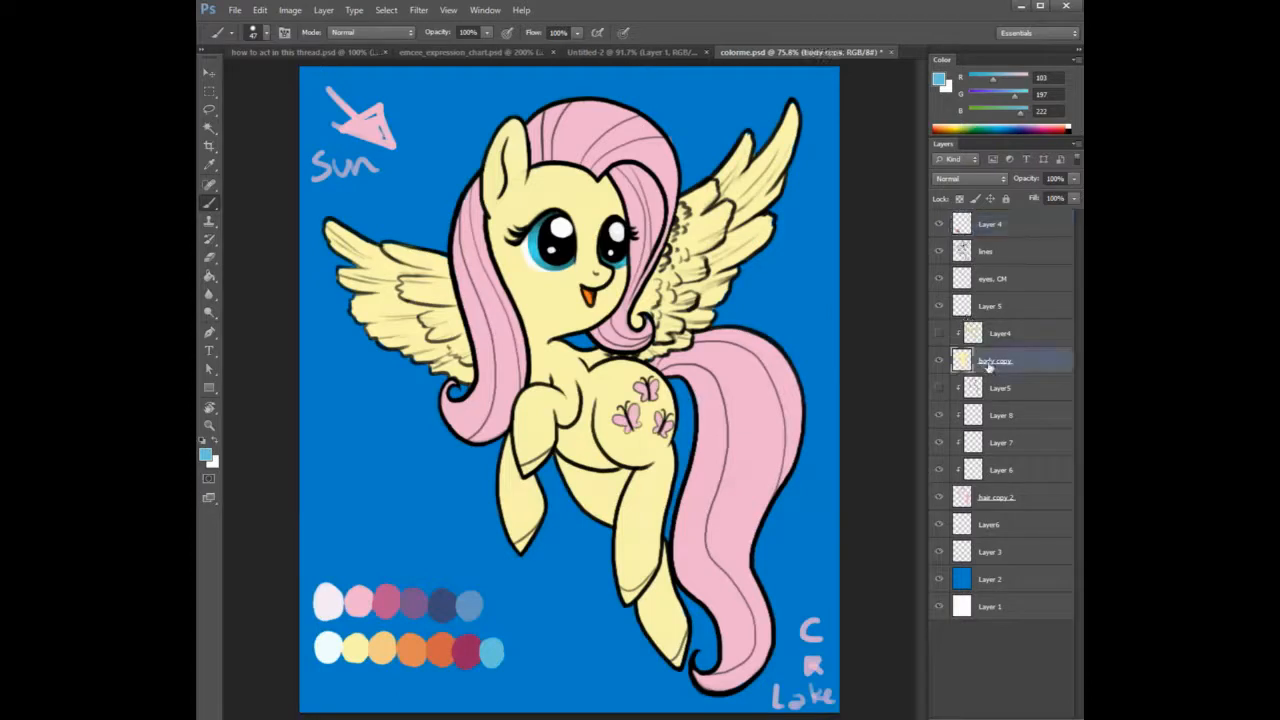
pyautogui.moveTo(992, 366); pyautogui.dragTo(990, 392)
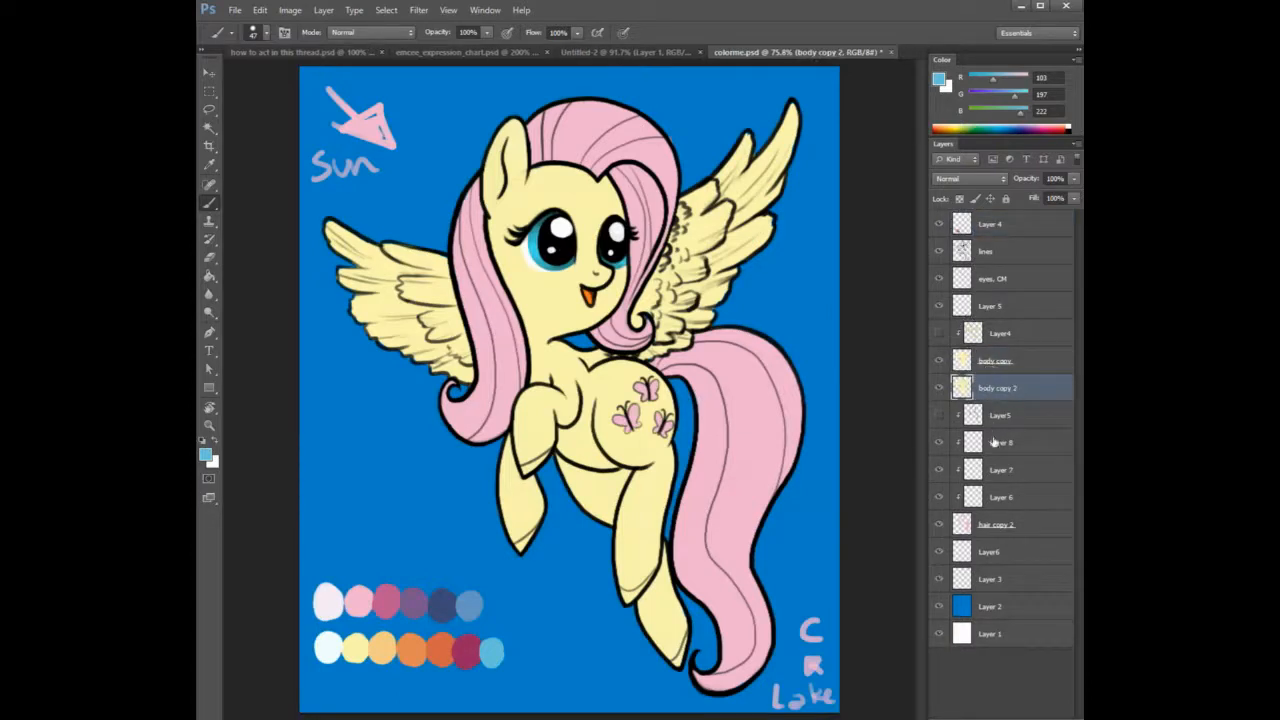
pyautogui.moveTo(991, 529); pyautogui.dragTo(987, 402)
pyautogui.click(995, 388)
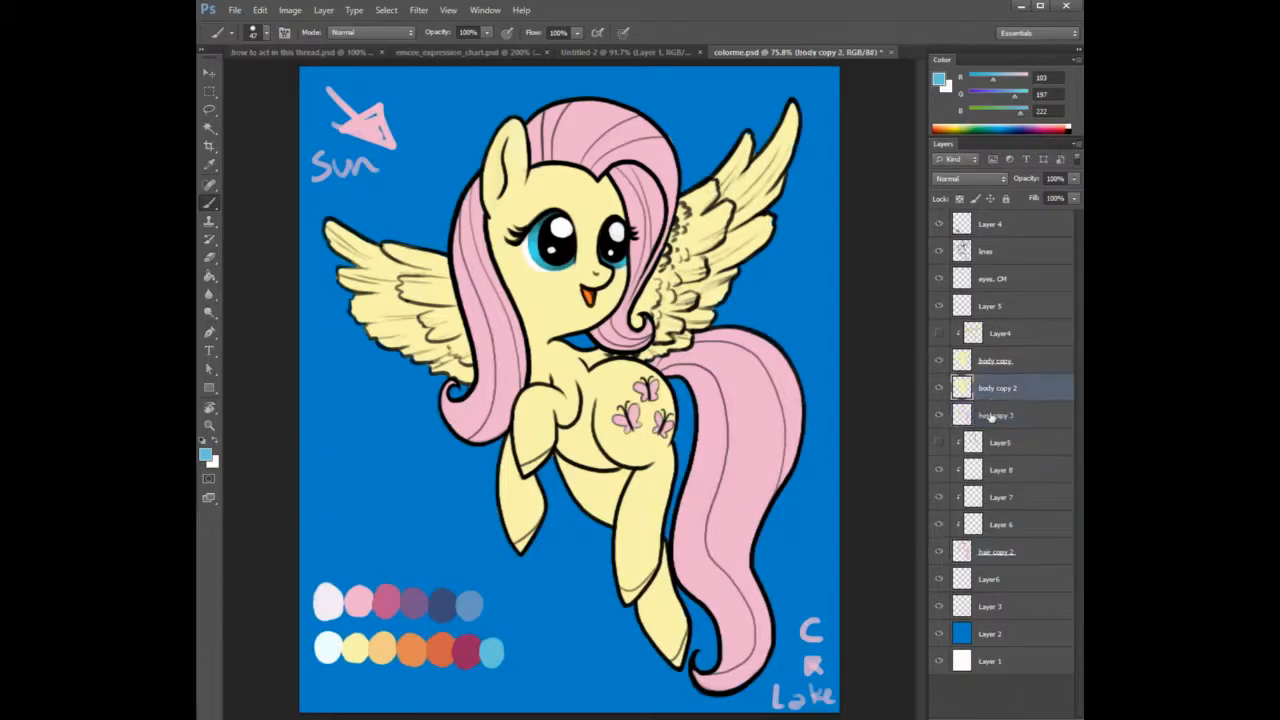
pyautogui.press('Delete')
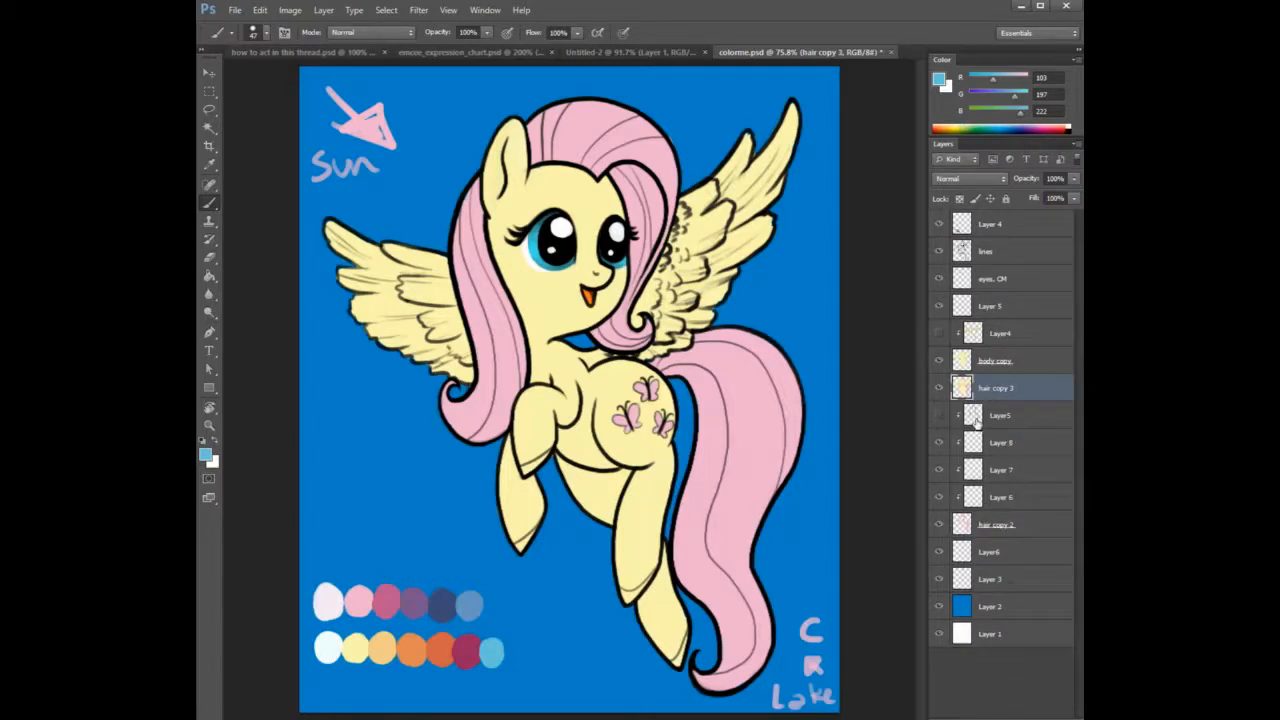
# Hide the blue Layer 2 background and add two new layers clipped to the merged body-and-hair layer.
pyautogui.click(938, 606)
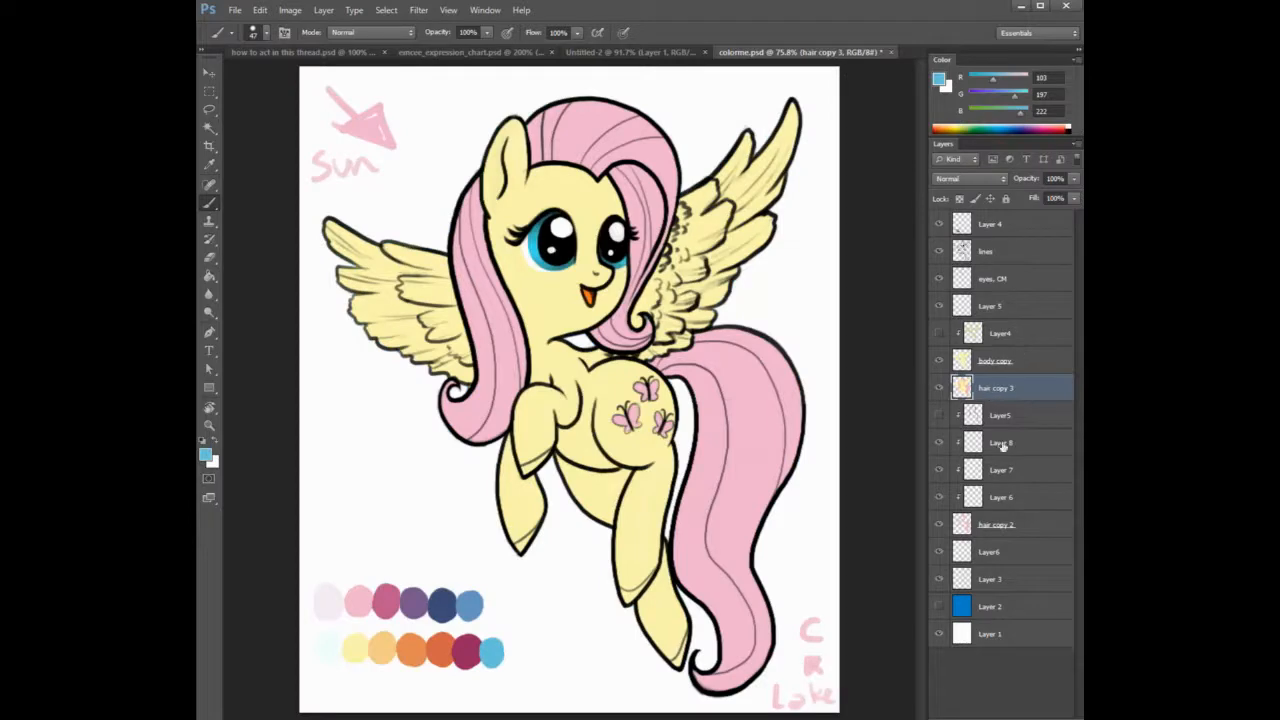
pyautogui.hotkey('ctrl', 'shift', 'alt', 'n')
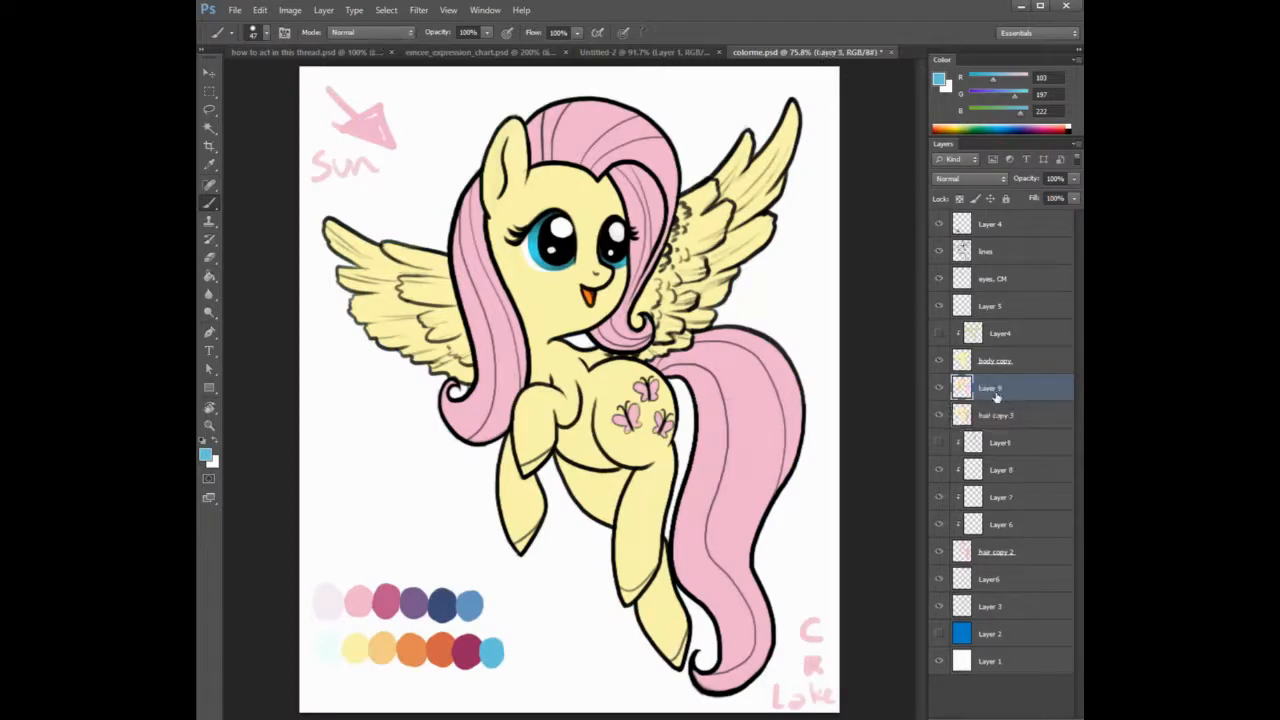
pyautogui.rightClick(1003, 396)
pyautogui.click(921, 422)
pyautogui.hotkey('ctrl', 'shift', 'alt', 'n')
pyautogui.rightClick(990, 390)
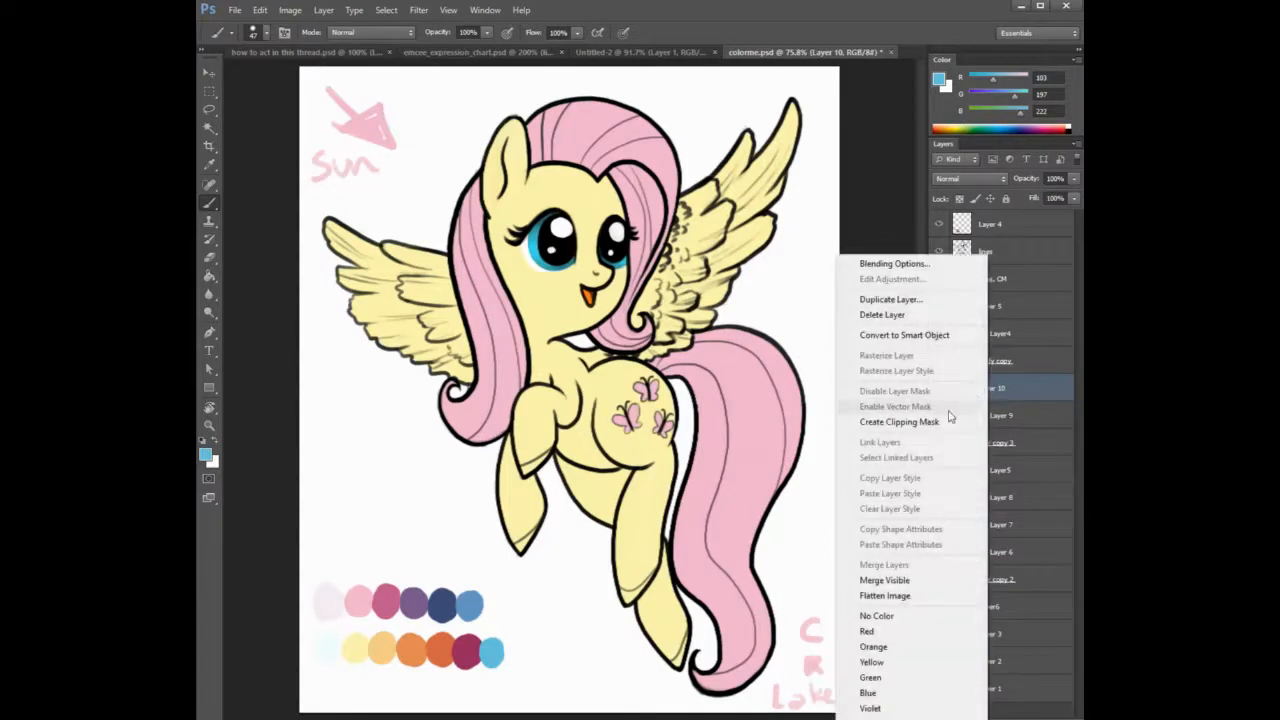
pyautogui.click(926, 424)
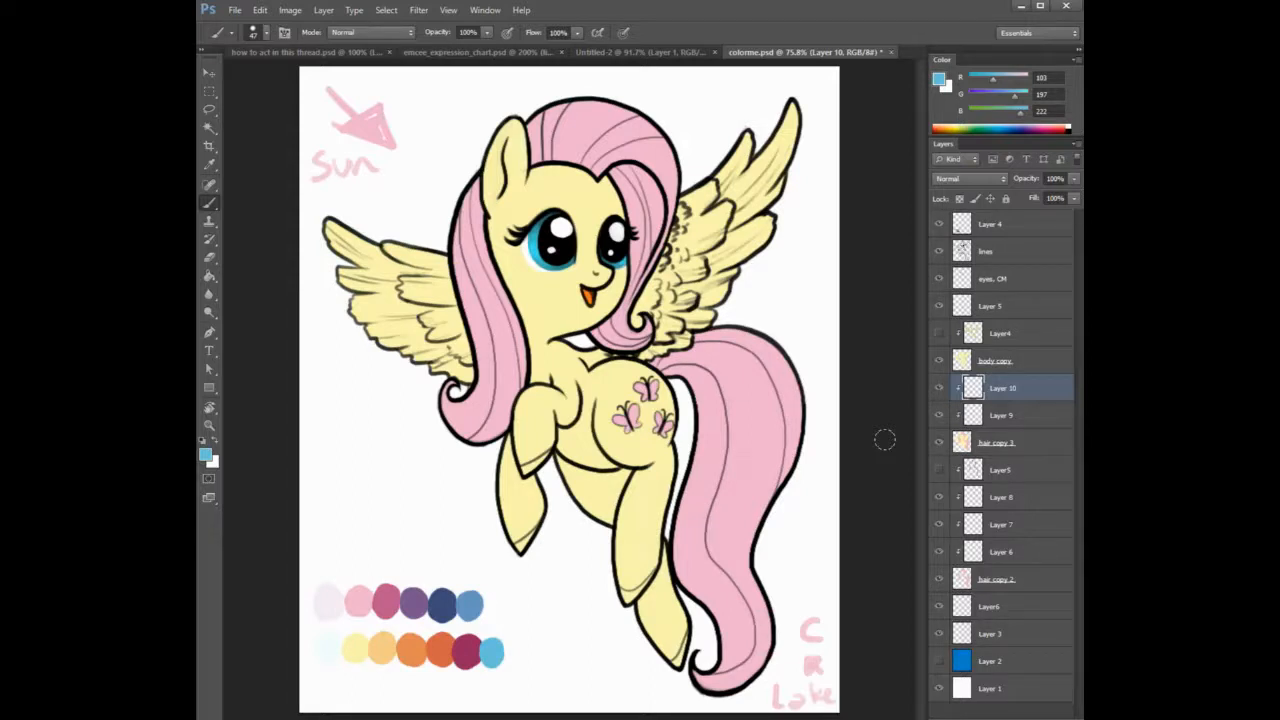
# Try filling Layer 9 with the darker pink swatch colour (R 191, G 88, B 143).
pyautogui.click(1002, 415)
pyautogui.press('g')
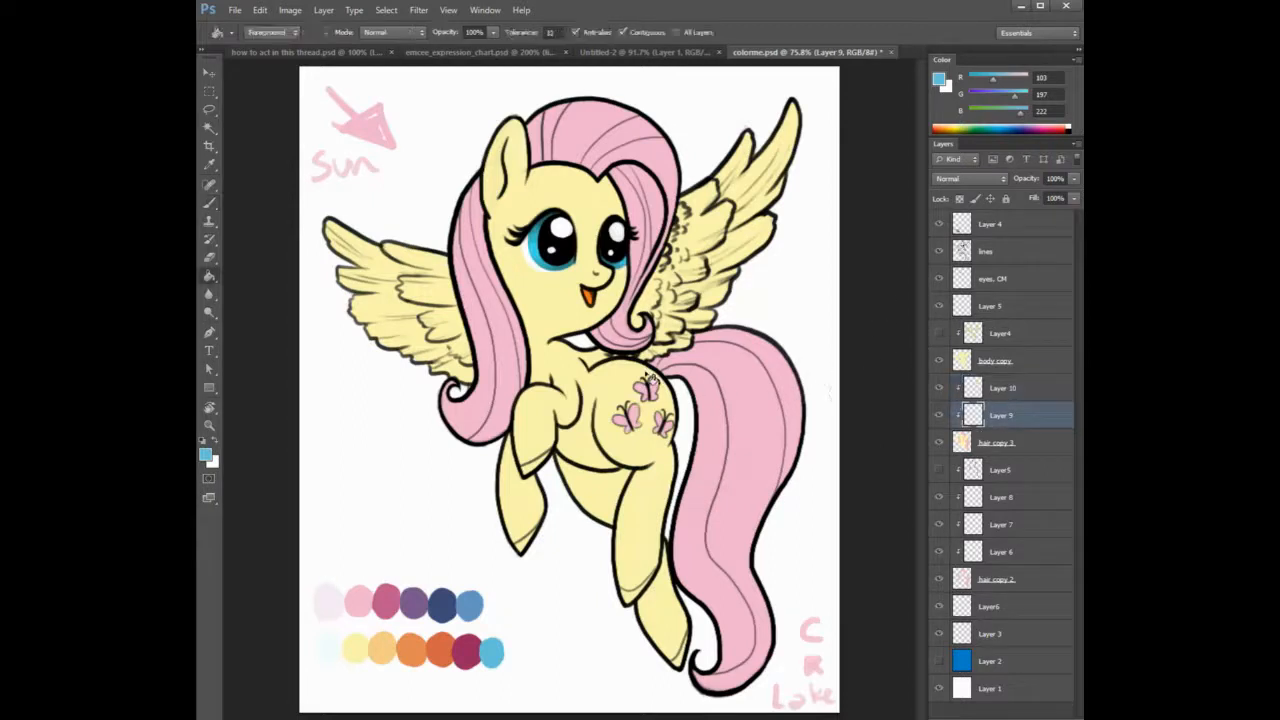
pyautogui.keyDown('alt'); pyautogui.click(397, 607); pyautogui.keyUp('alt')
pyautogui.click(539, 417)
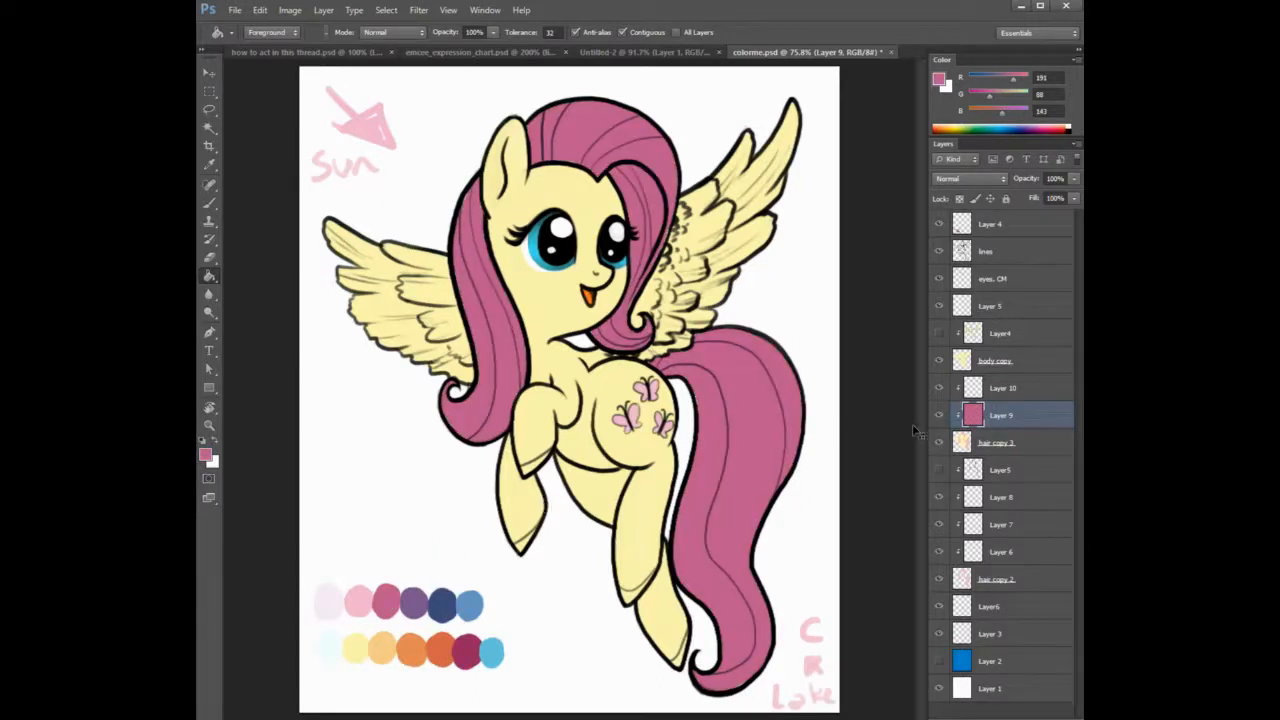
pyautogui.hotkey('ctrl', 'z')
# Hide the original body copy and hair copy 2 layers, leaving the merged hair copy 3 layer visible.
pyautogui.click(988, 442)
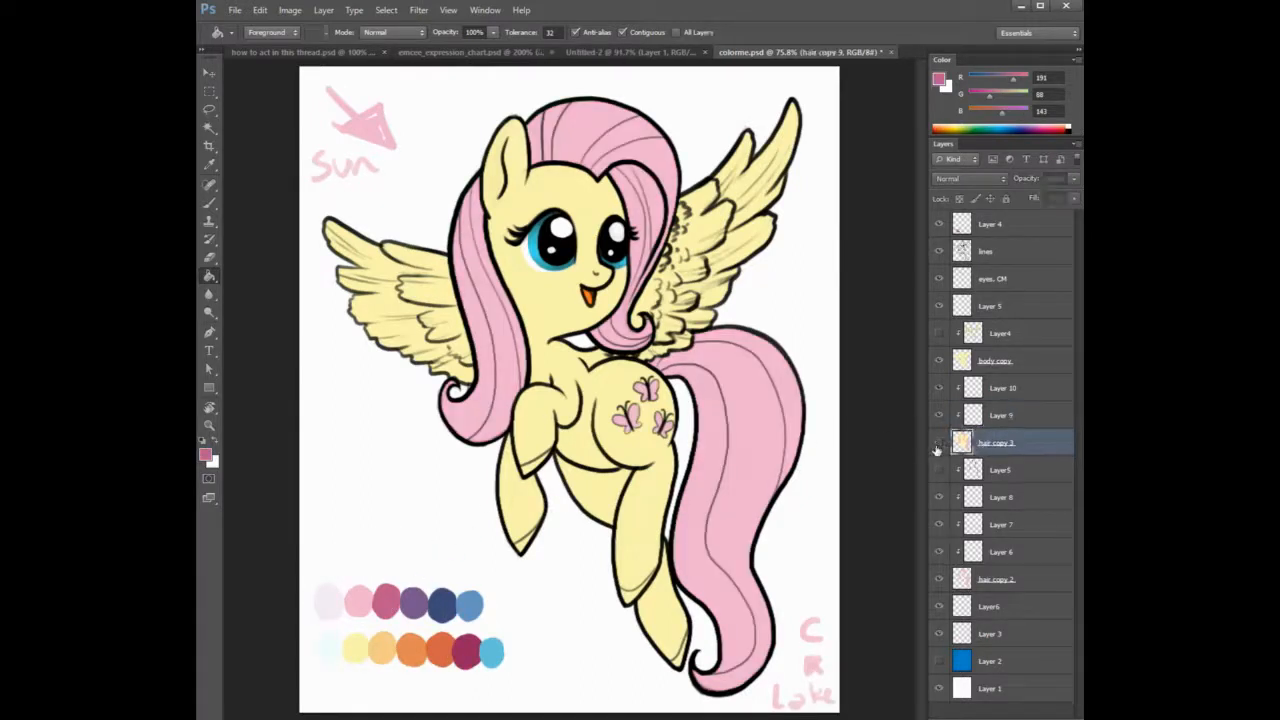
pyautogui.click(937, 447)
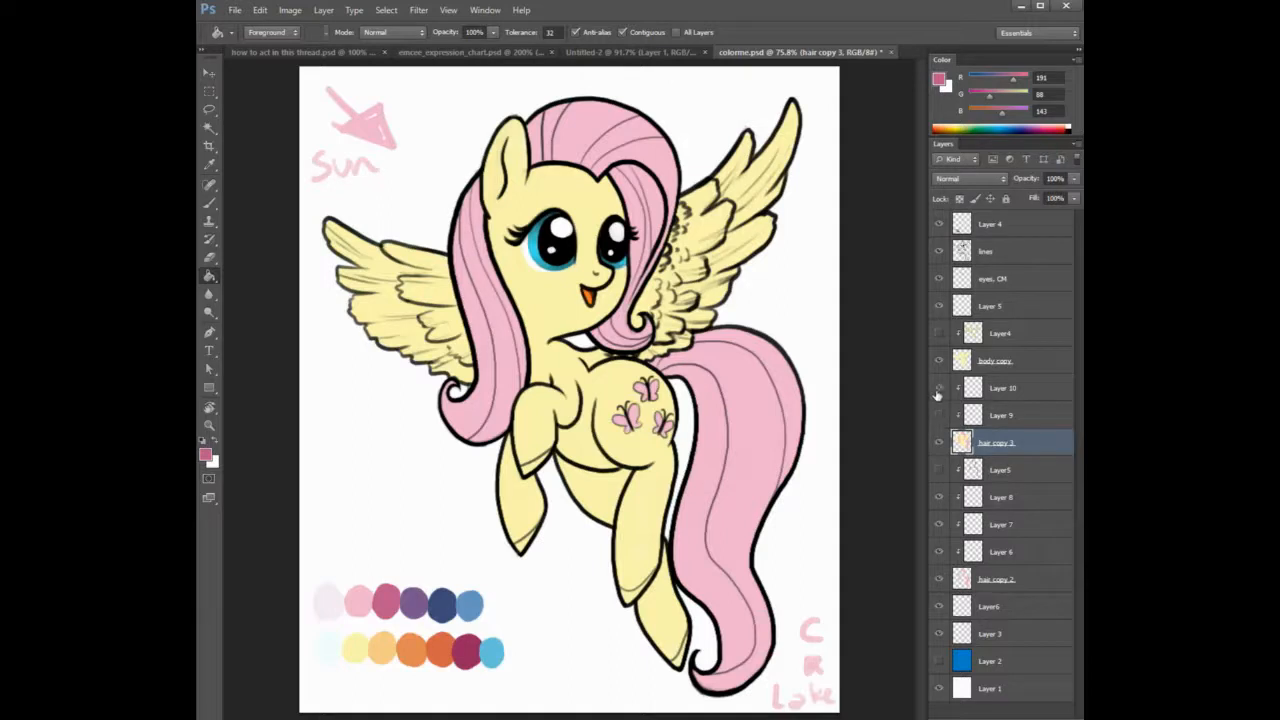
pyautogui.click(939, 443)
pyautogui.click(939, 445)
pyautogui.click(939, 362)
pyautogui.click(938, 580)
pyautogui.click(939, 443)
pyautogui.click(939, 445)
# Fill Layer 9 across the pony with greyish pink (R 191, G 170, B 176), and refill it with light orange (R 254, G 202, B 117).
pyautogui.click(1001, 416)
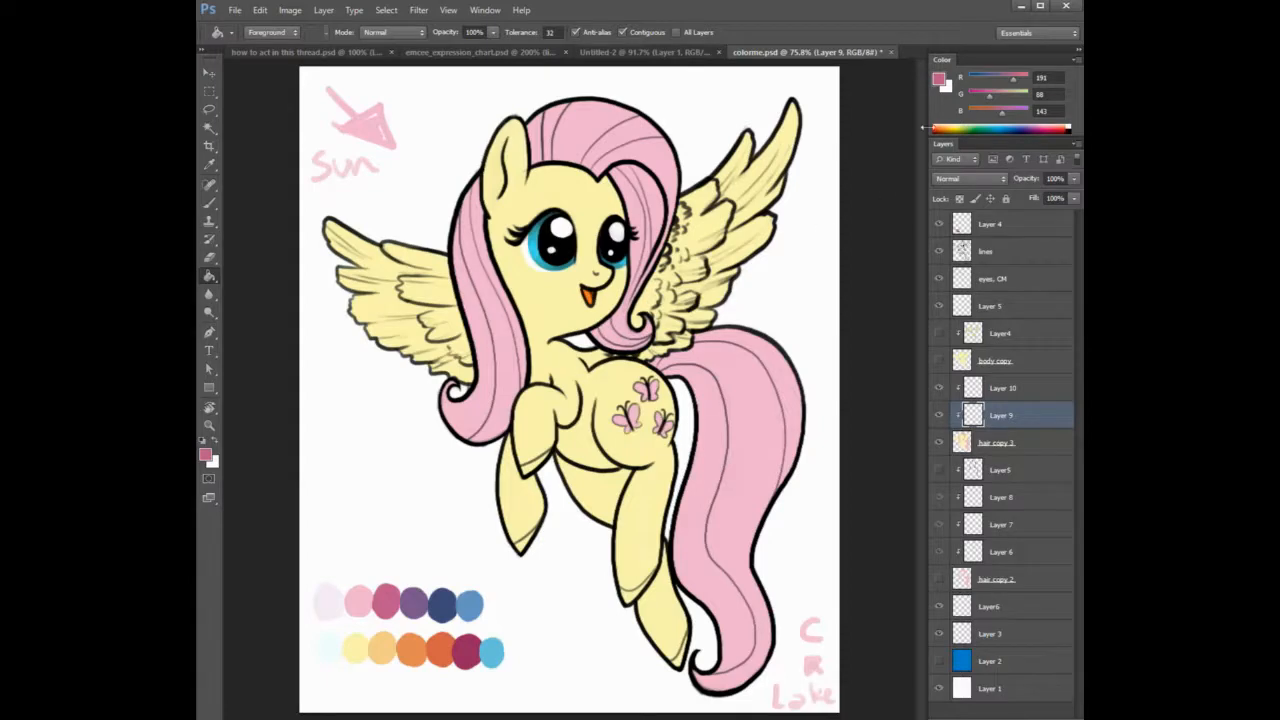
pyautogui.click(1008, 91)
pyautogui.click(1009, 108)
pyautogui.click(589, 376)
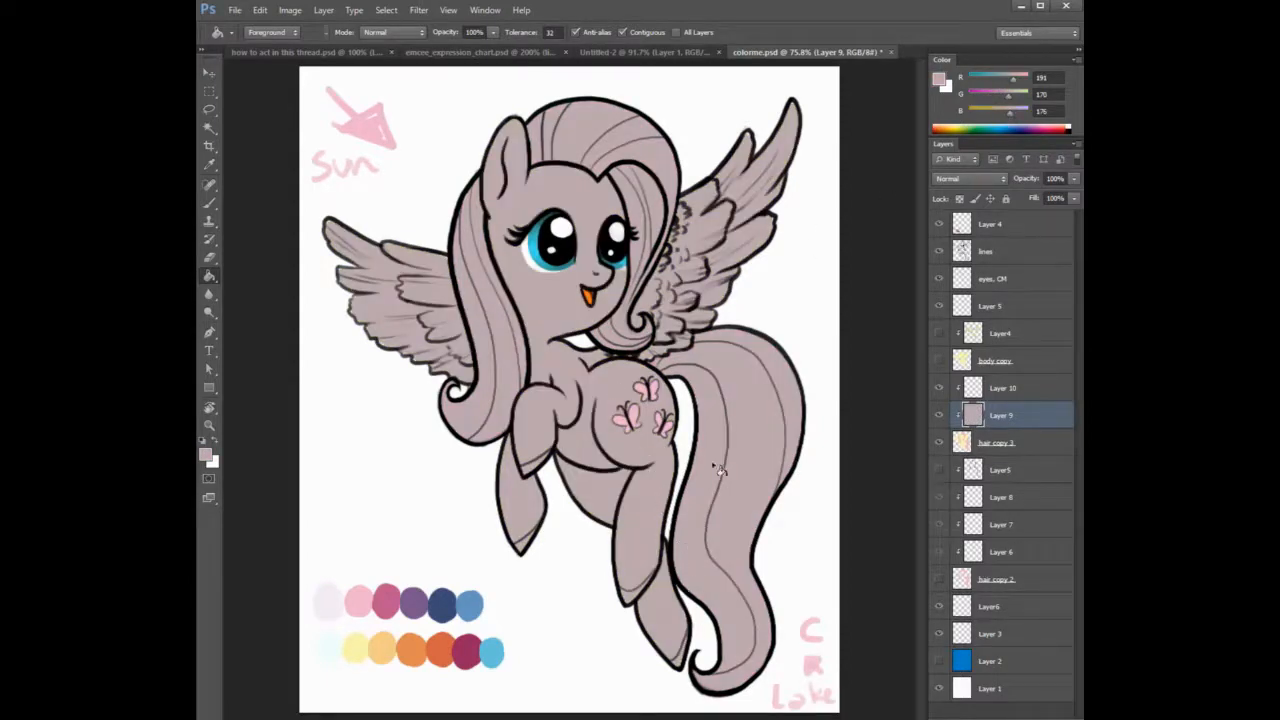
pyautogui.click(954, 126)
pyautogui.click(640, 374)
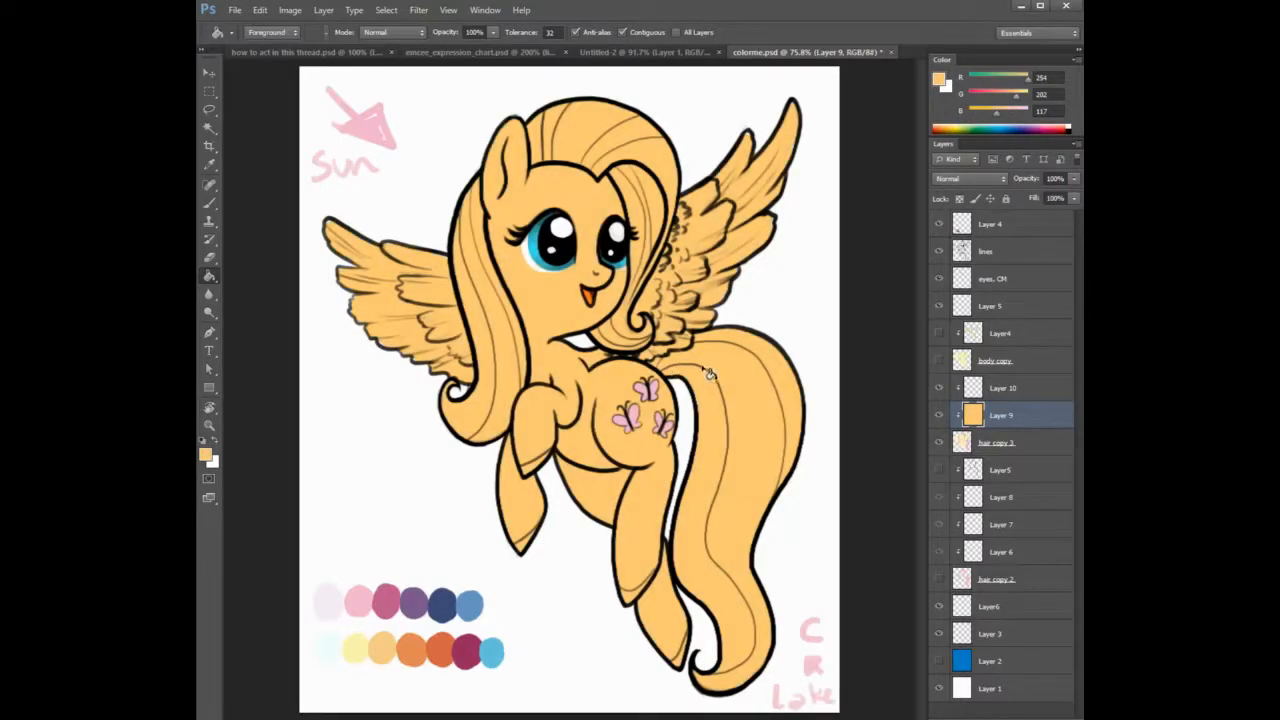
pyautogui.press('b')
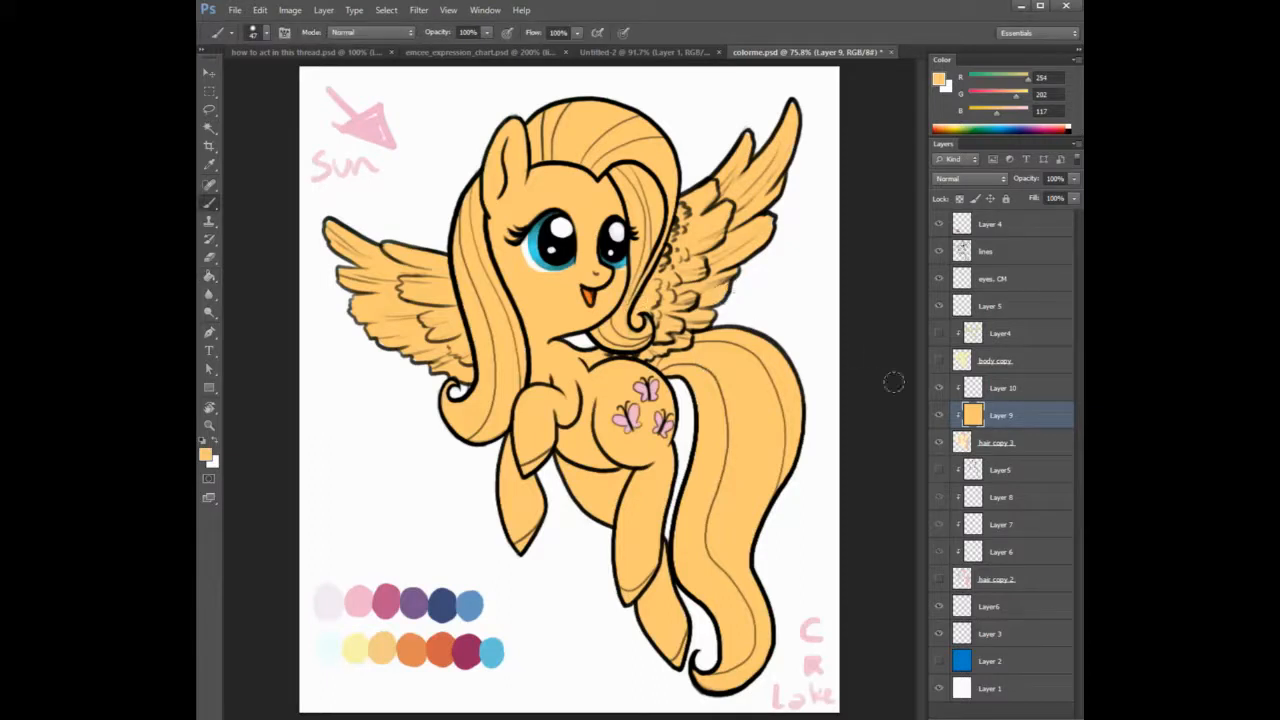
# Merge the orange Layer 9 down into hair copy 3 and make Layer 10 the active layer.
pyautogui.click(999, 396)
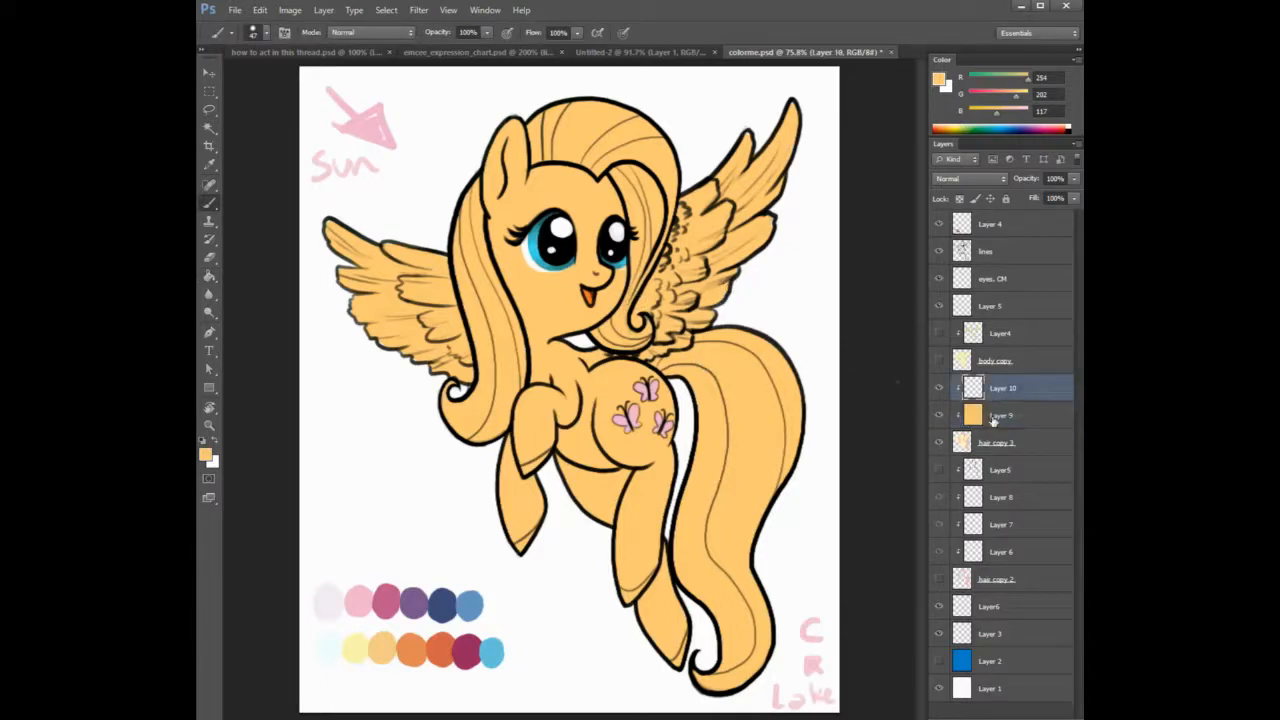
pyautogui.click(984, 410)
pyautogui.press('Delete')
pyautogui.click(1001, 389)
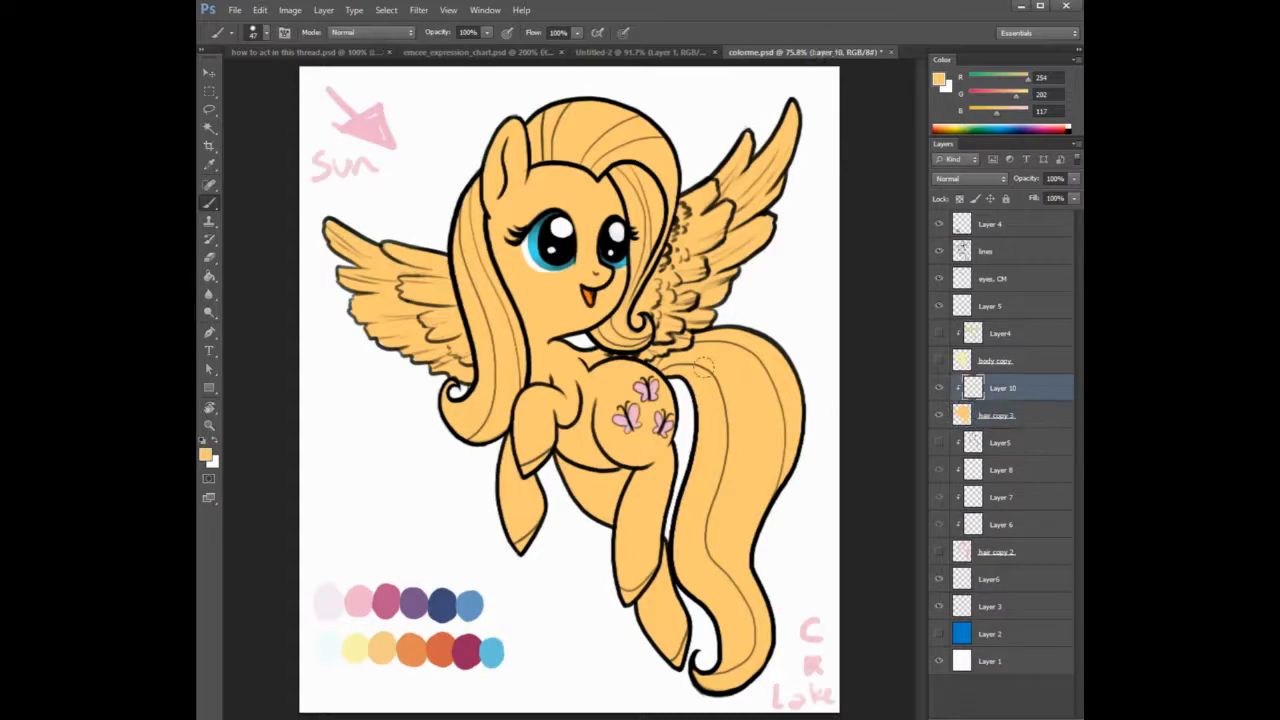
# Sample the dark magenta body swatch (R 152, G 39, B 97) and try a brush stroke across the pony's belly.
pyautogui.keyDown('alt'); pyautogui.click(463, 650); pyautogui.keyUp('alt')
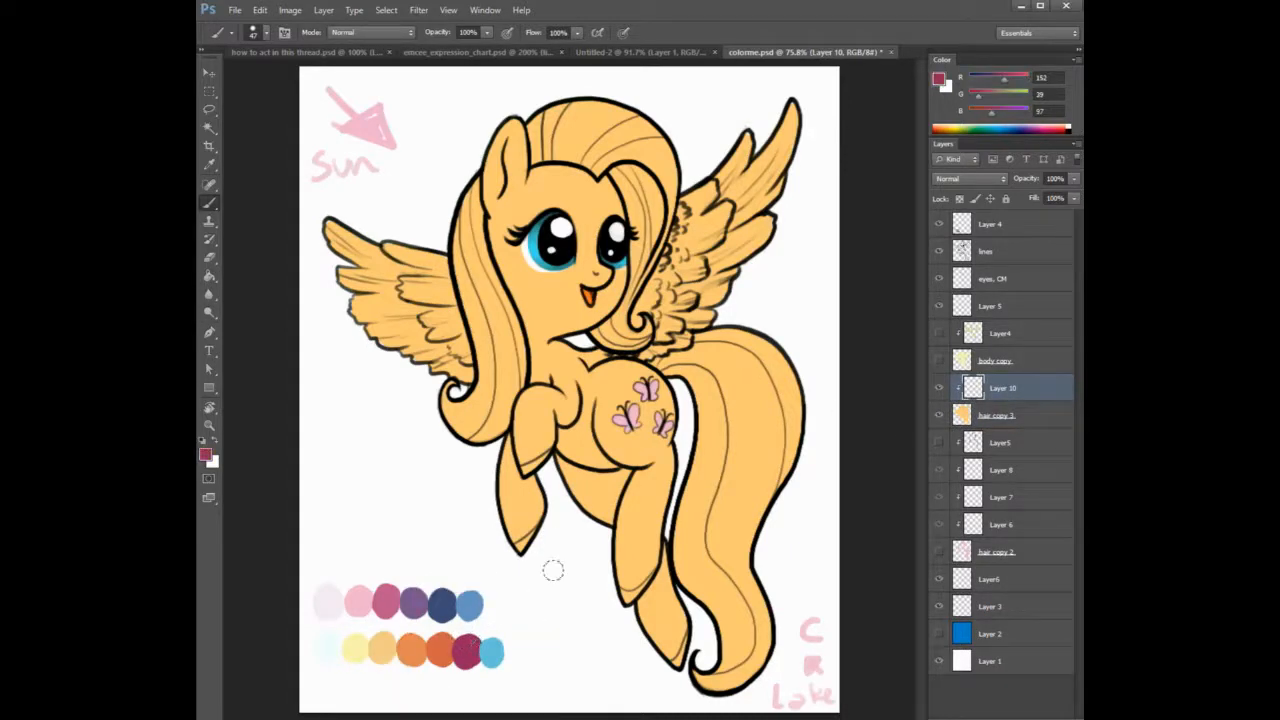
pyautogui.moveTo(543, 416)
pyautogui.mouseDown()
pyautogui.moveTo(638, 374)
pyautogui.moveTo(696, 412)
pyautogui.moveTo(664, 480)
pyautogui.mouseUp()
pyautogui.hotkey('ctrl', 'z')
pyautogui.rightClick(648, 199)
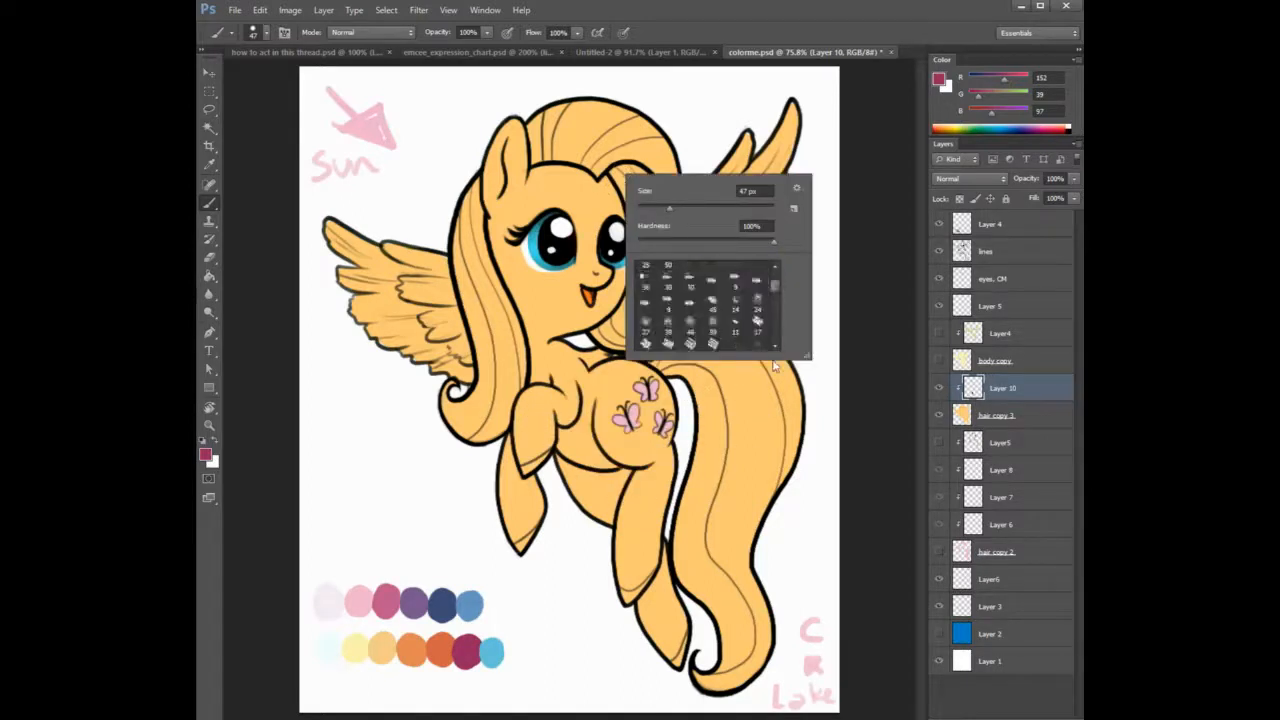
pyautogui.scroll(-5, 785, 300)
pyautogui.scroll(5, 776, 281)
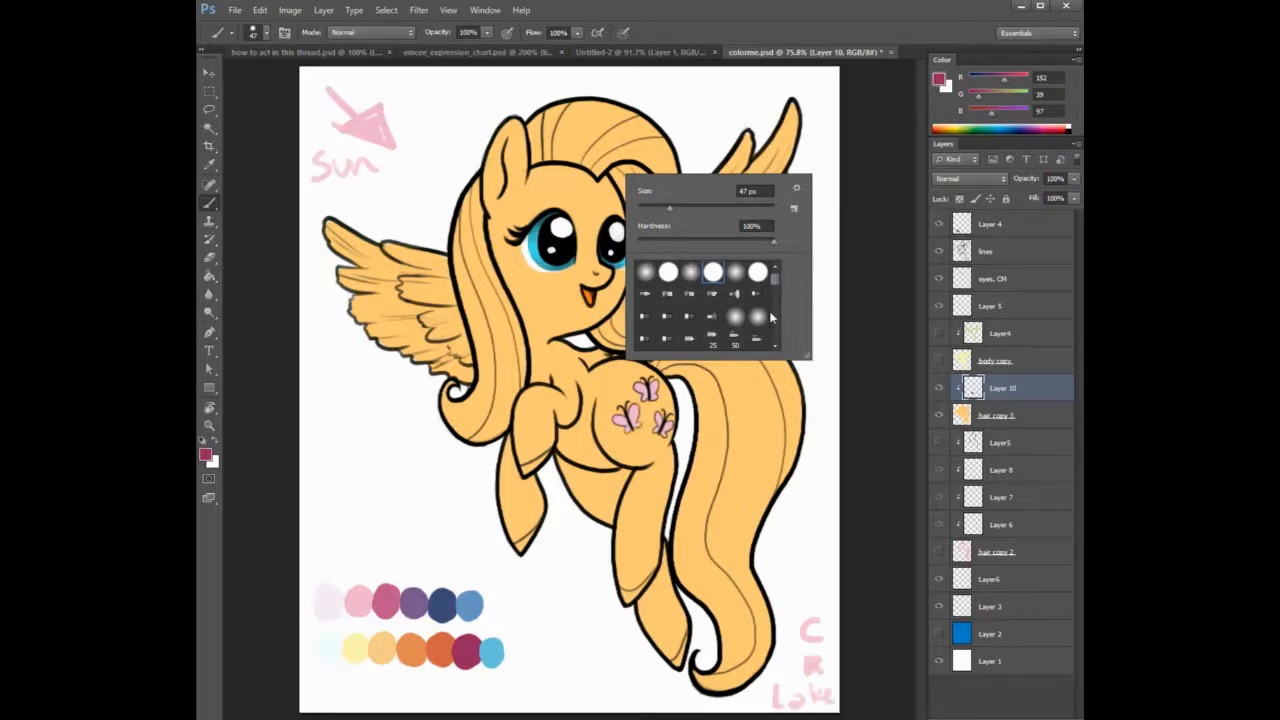
pyautogui.moveTo(776, 281); pyautogui.dragTo(773, 310)
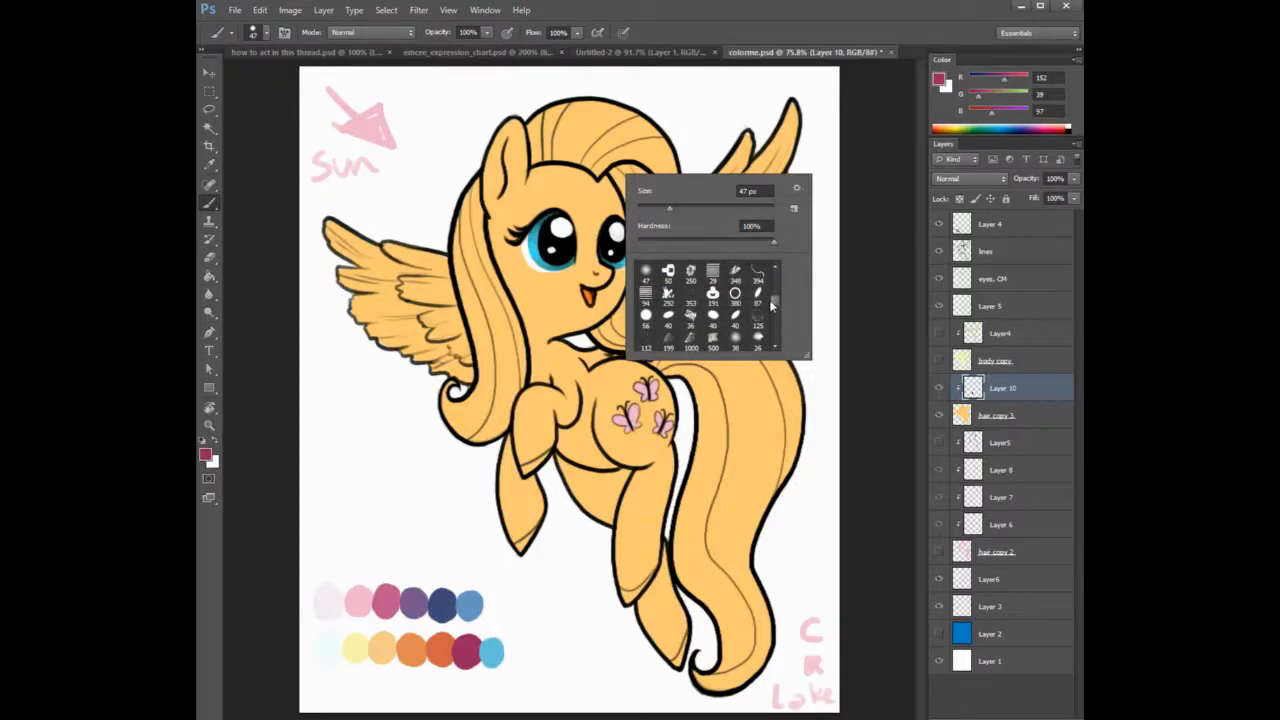
pyautogui.rightClick(825, 282)
pyautogui.click(869, 238)
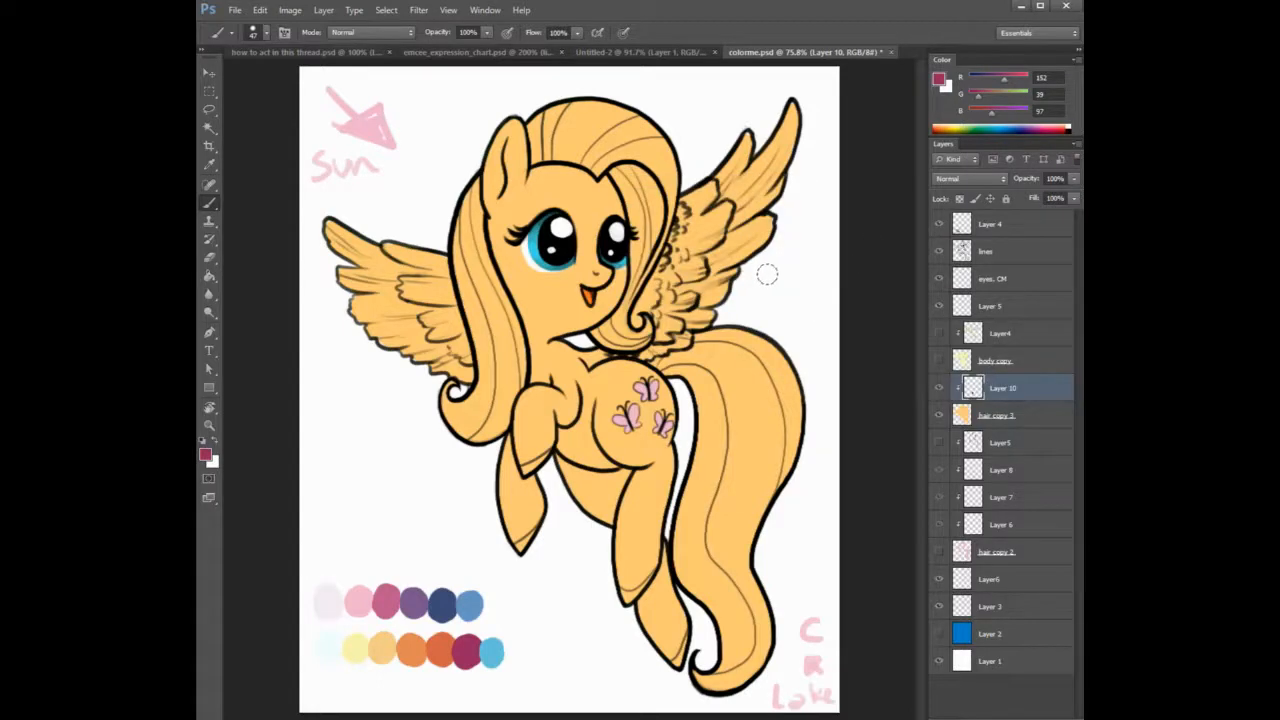
# Enable Transfer in the brush settings and reduce the brush tip spacing to 1%.
pyautogui.press('F5')
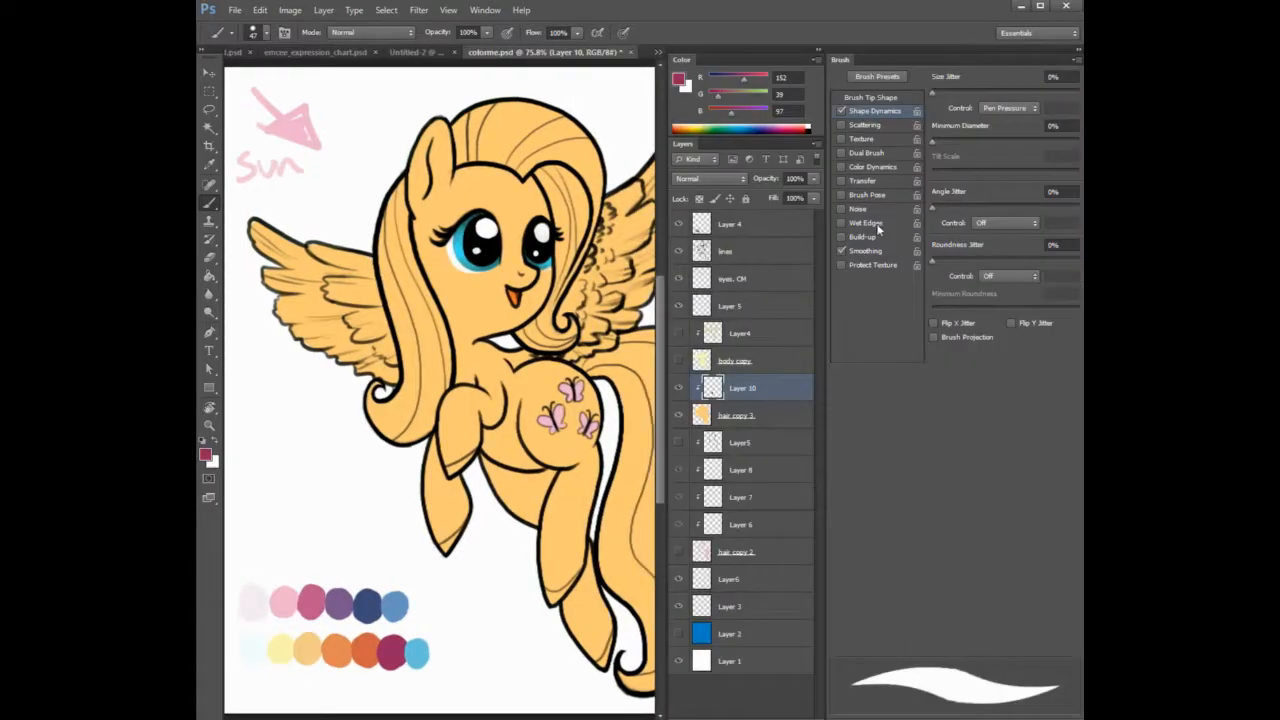
pyautogui.click(842, 181)
pyautogui.press('e')
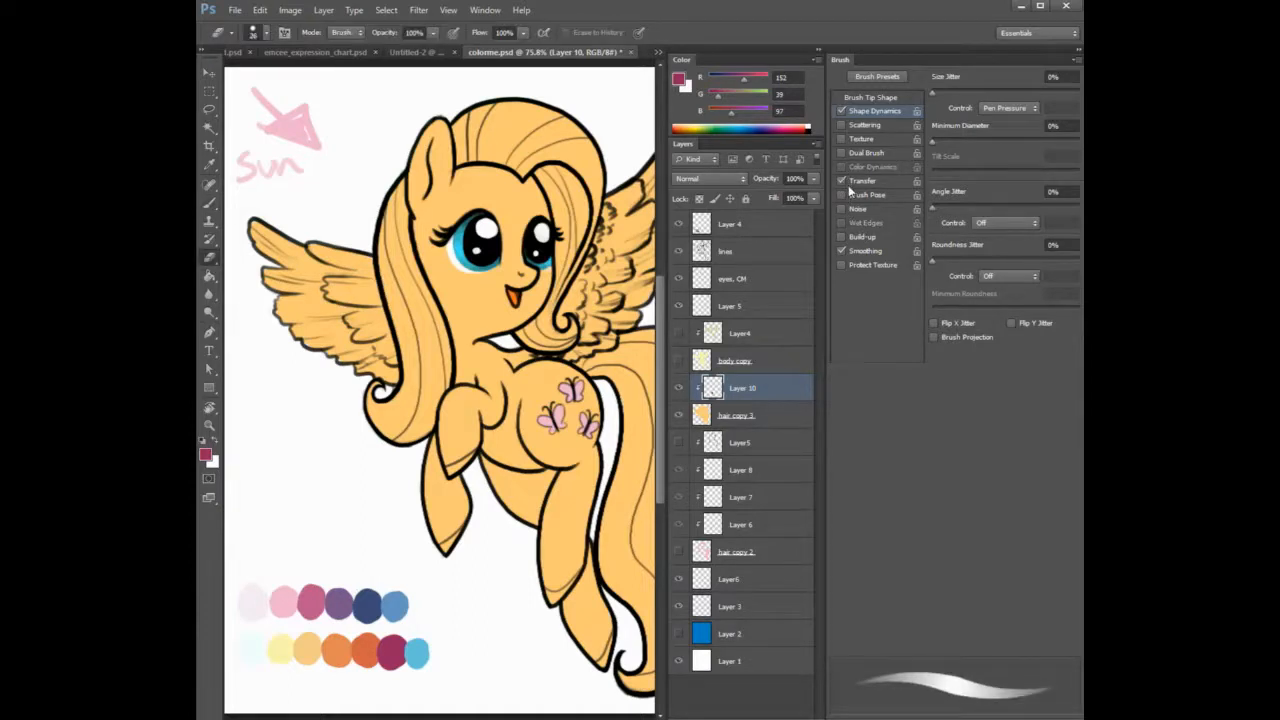
pyautogui.press('b')
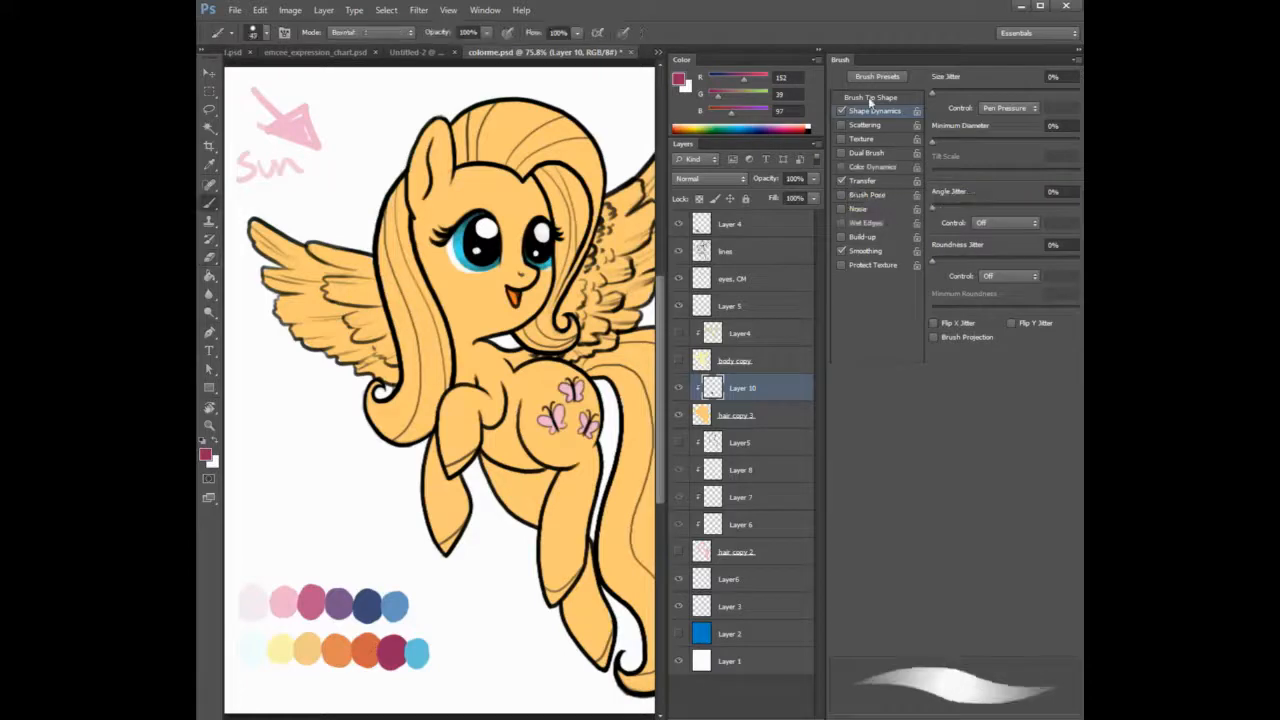
pyautogui.click(872, 99)
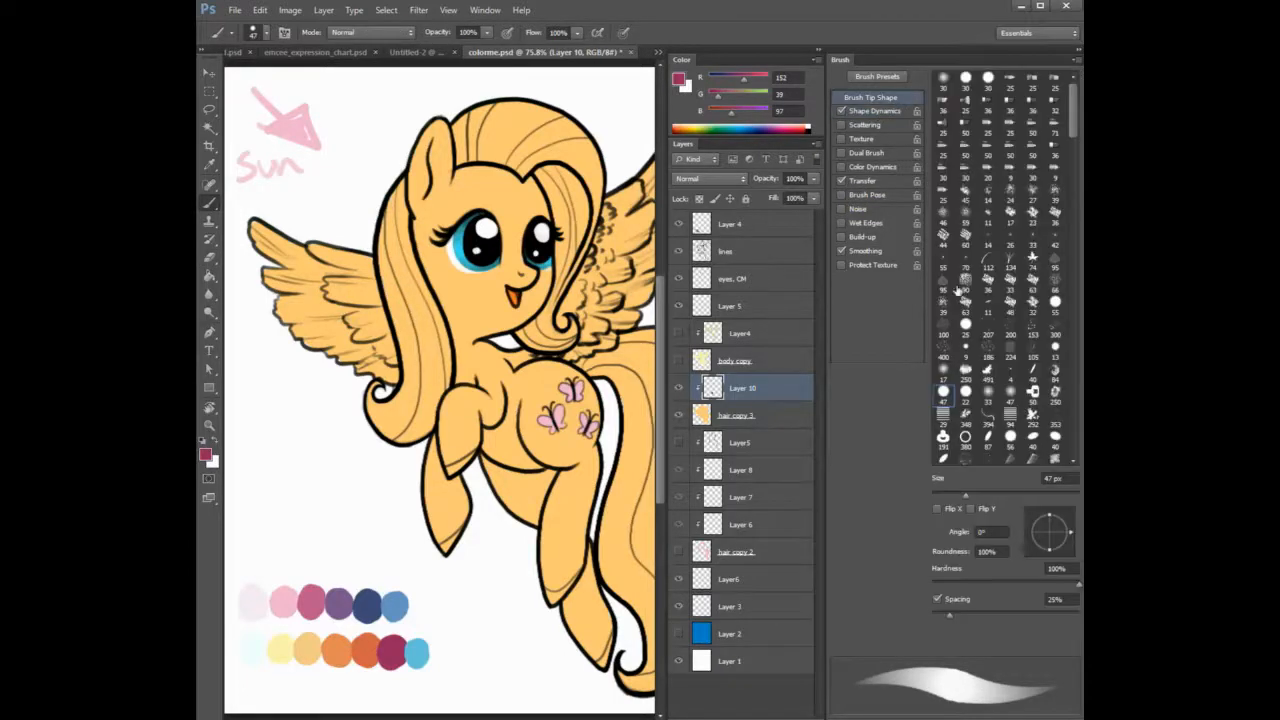
pyautogui.moveTo(947, 613); pyautogui.dragTo(931, 615)
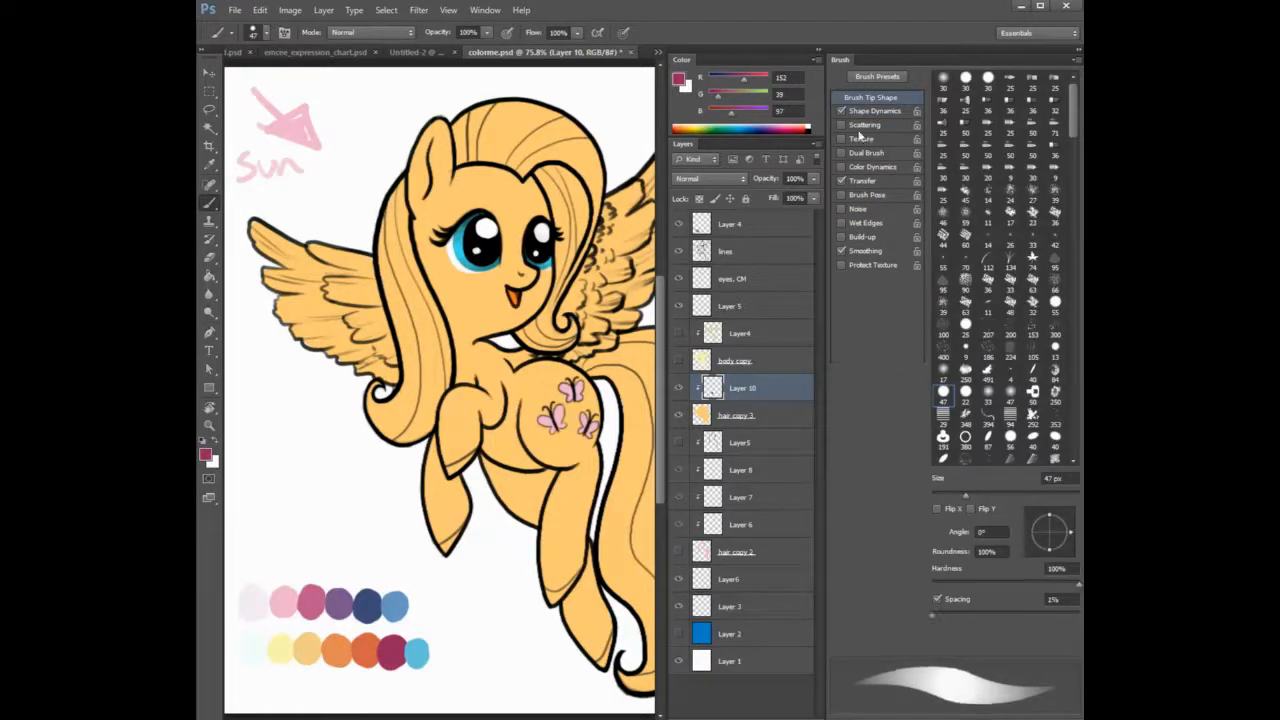
pyautogui.press('F5')
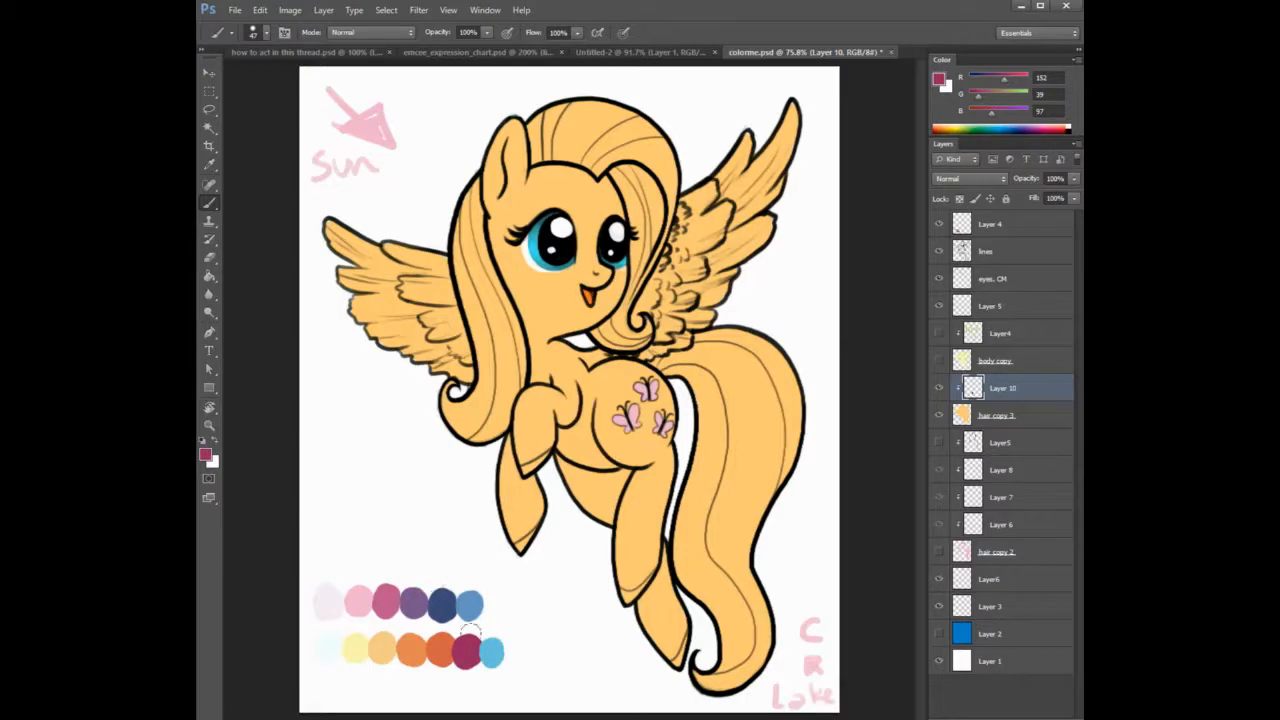
# Mix a bright pink (R 209, G 70, B 152) and paint a swatch of it on Layer 4 above the existing palettes.
pyautogui.press('alt')
pyautogui.click(1010, 79)
pyautogui.click(997, 95)
pyautogui.click(1004, 111)
pyautogui.click(986, 94)
pyautogui.click(1017, 78)
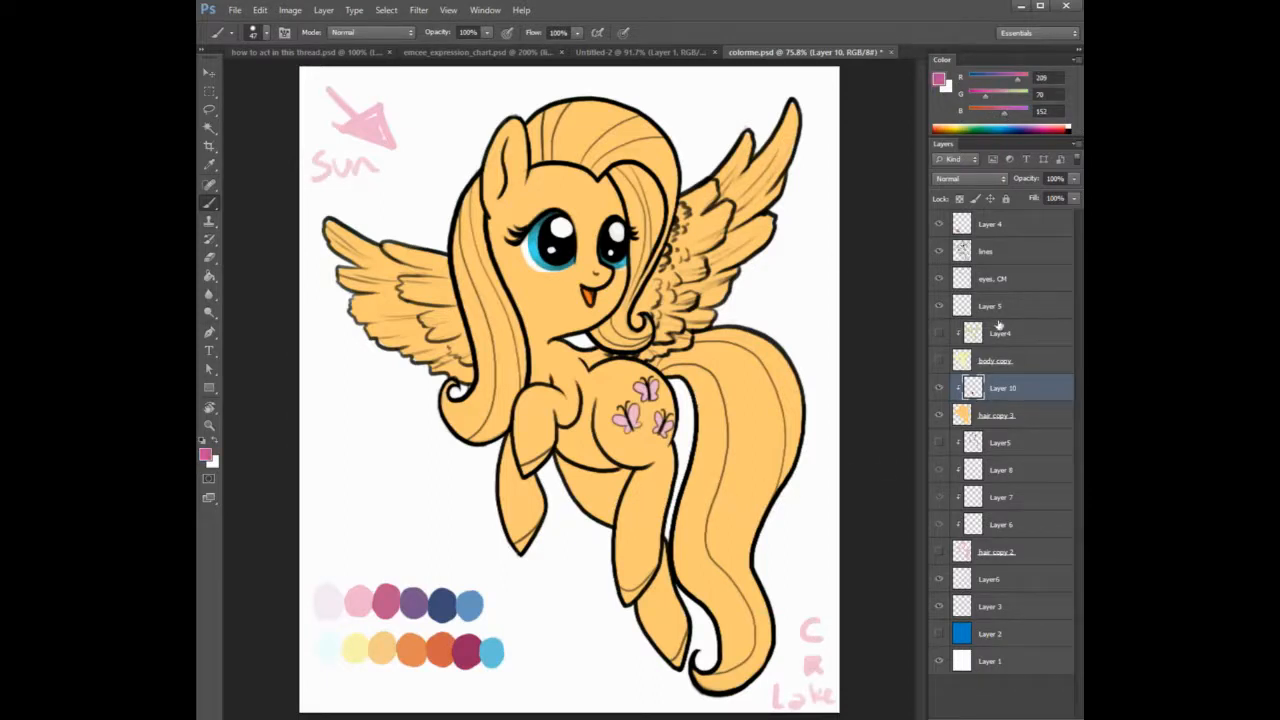
pyautogui.click(999, 225)
pyautogui.click(326, 513)
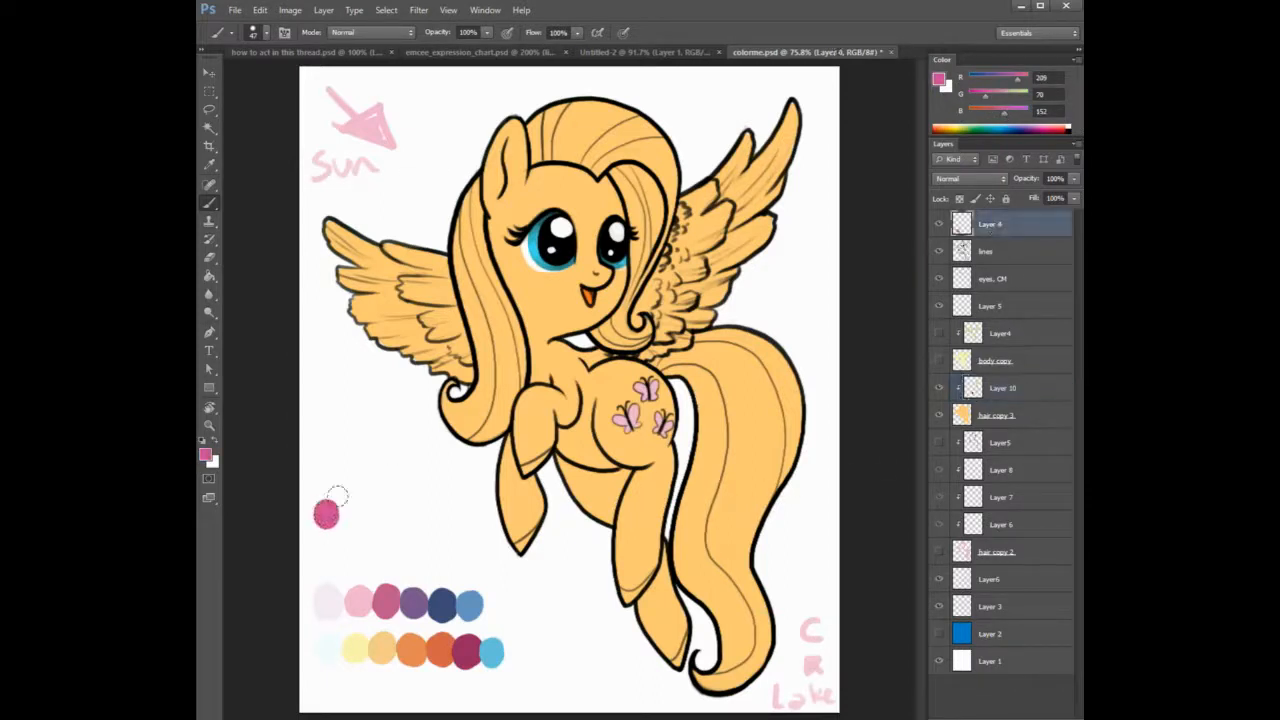
# Rename the merged hair copy 3 layer to EXAMPMLE.
pyautogui.click(1009, 341)
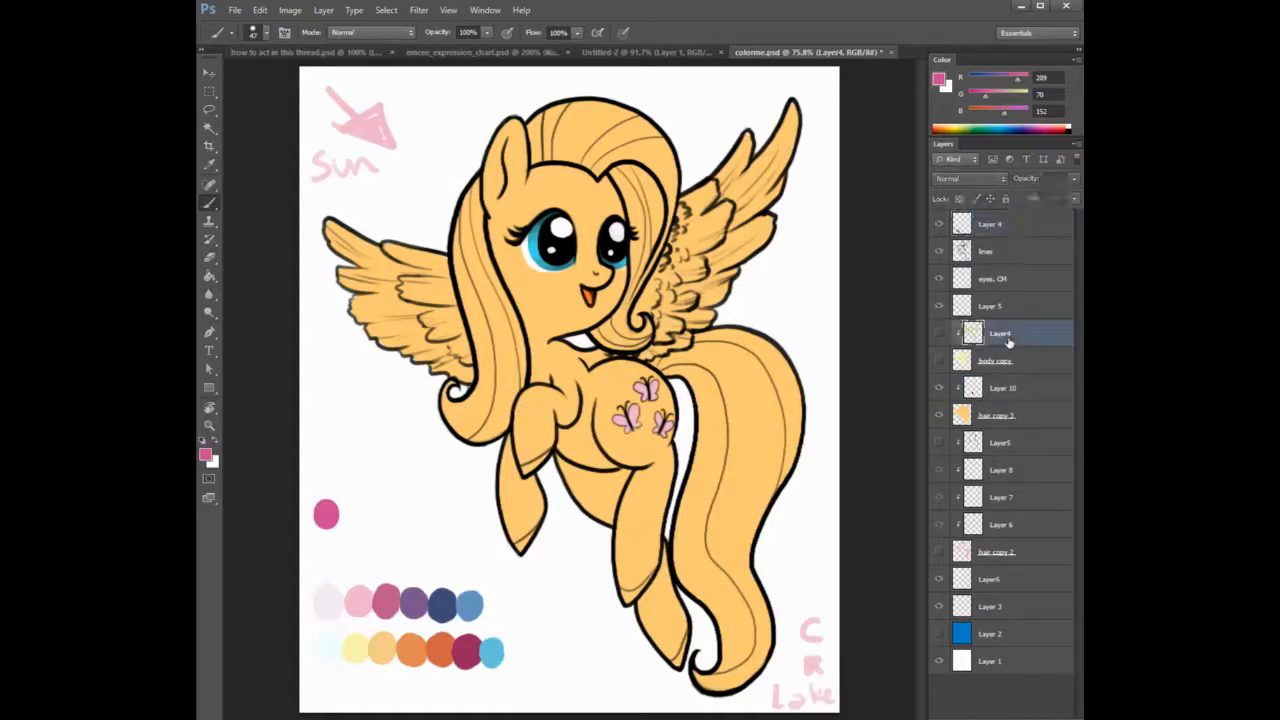
pyautogui.click(1007, 393)
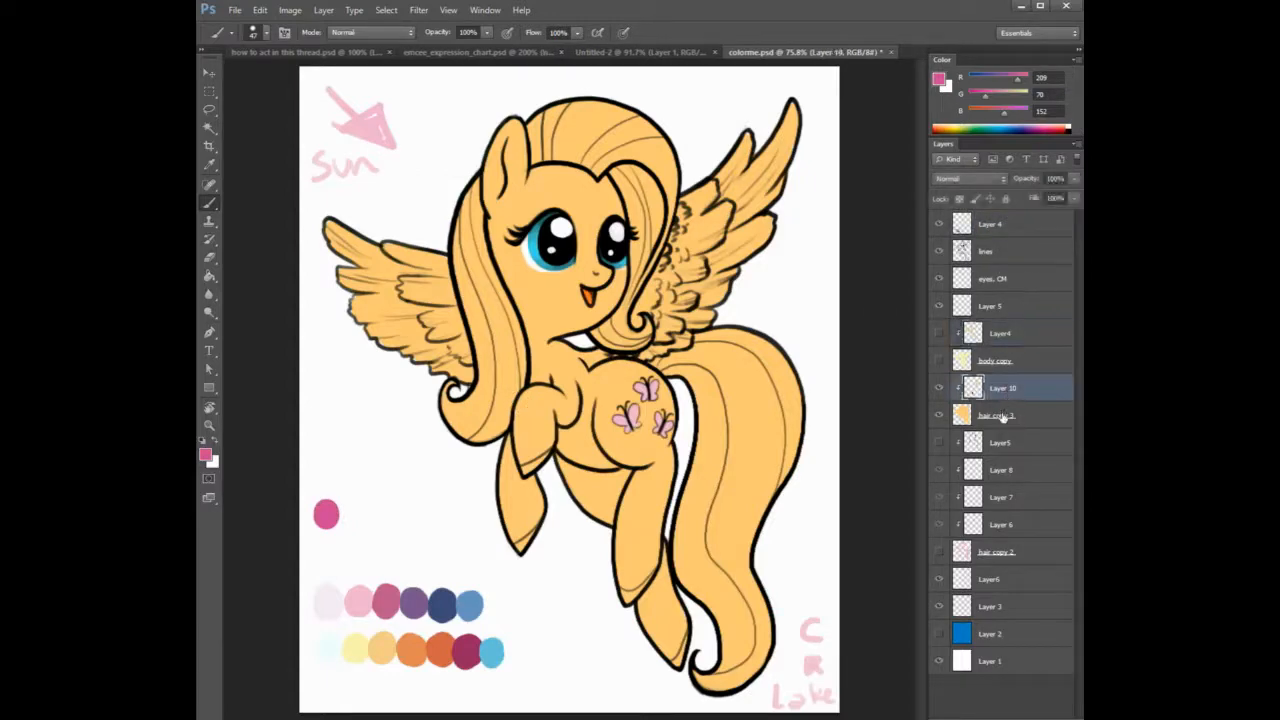
pyautogui.click(938, 418)
pyautogui.click(938, 418)
pyautogui.doubleClick(1006, 418)
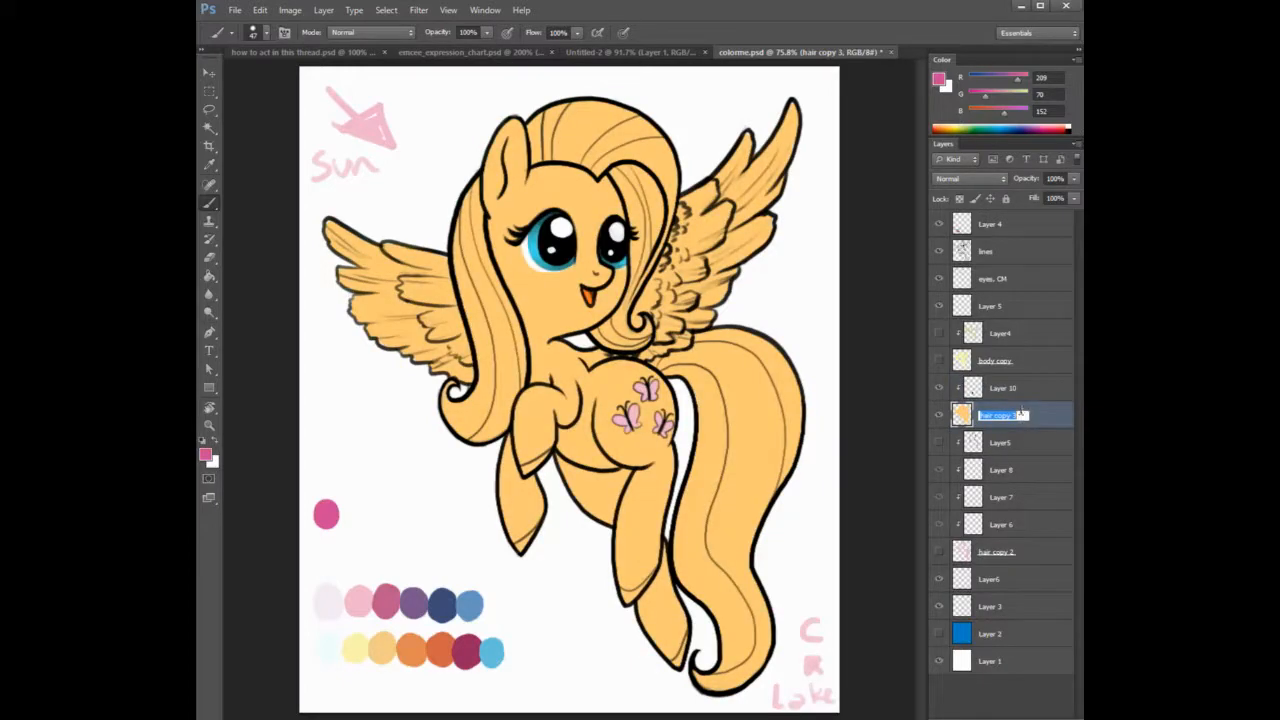
pyautogui.write('EXAMPMLE')
pyautogui.press('Return')
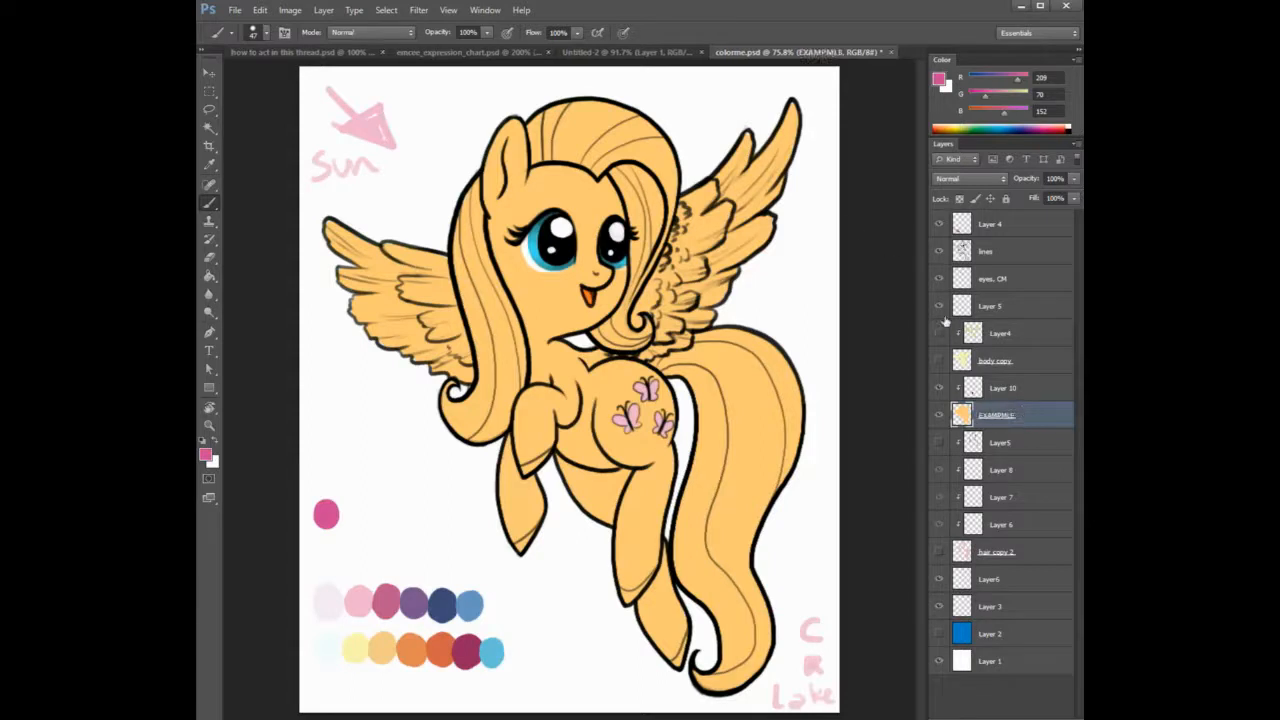
# Paint bright pink shading on Layer 10 over the curled front hair lock, belly, haunch and far hind leg.
pyautogui.click(1002, 393)
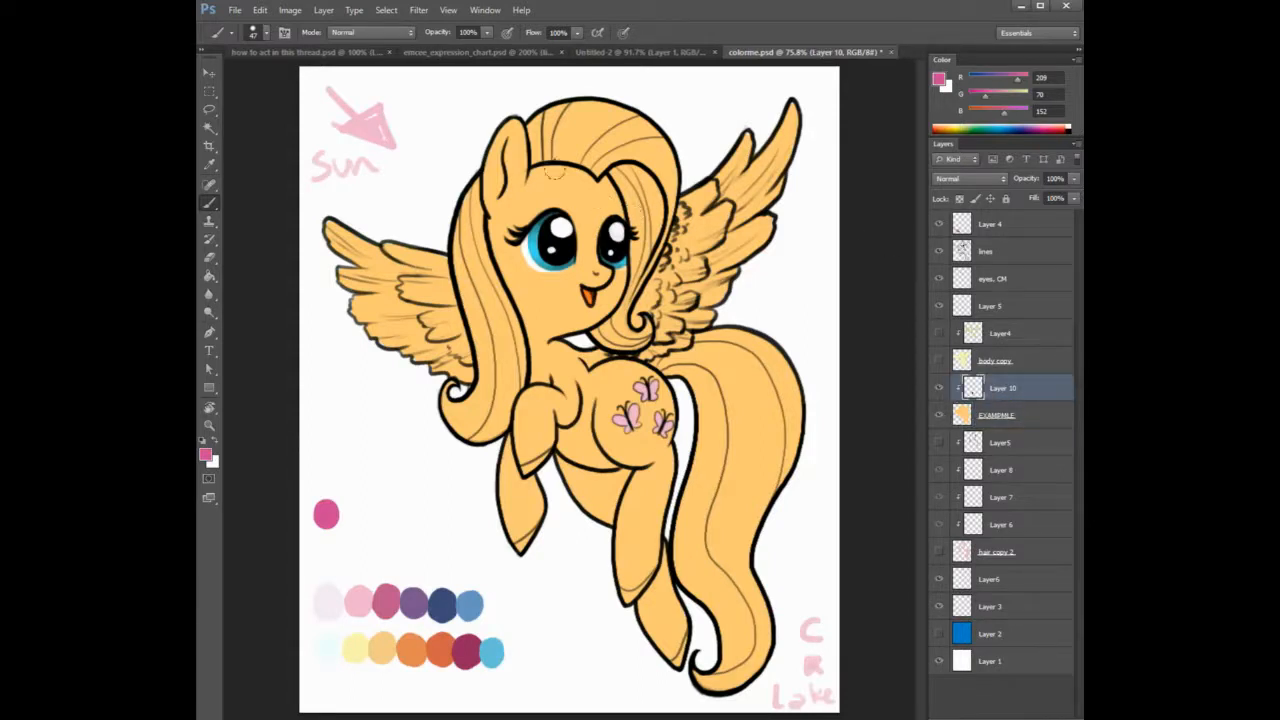
pyautogui.moveTo(618, 180)
pyautogui.mouseDown()
pyautogui.moveTo(642, 205)
pyautogui.moveTo(637, 195)
pyautogui.moveTo(637, 250)
pyautogui.moveTo(652, 215)
pyautogui.moveTo(642, 205)
pyautogui.moveTo(629, 245)
pyautogui.moveTo(625, 235)
pyautogui.moveTo(600, 330)
pyautogui.mouseUp()
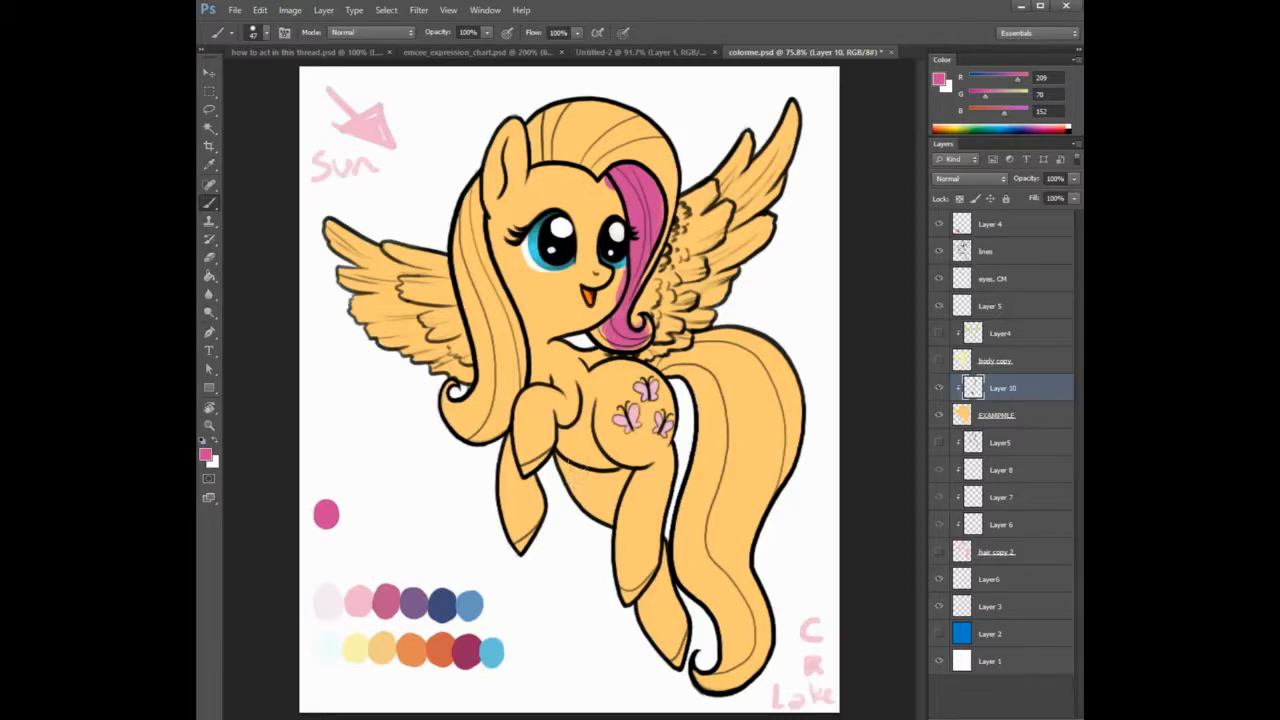
pyautogui.moveTo(570, 462)
pyautogui.mouseDown()
pyautogui.moveTo(588, 410)
pyautogui.moveTo(593, 455)
pyautogui.moveTo(616, 456)
pyautogui.moveTo(596, 417)
pyautogui.moveTo(605, 443)
pyautogui.moveTo(641, 445)
pyautogui.moveTo(658, 430)
pyautogui.moveTo(653, 475)
pyautogui.moveTo(633, 477)
pyautogui.moveTo(648, 495)
pyautogui.moveTo(651, 560)
pyautogui.moveTo(648, 535)
pyautogui.moveTo(680, 640)
pyautogui.mouseUp()
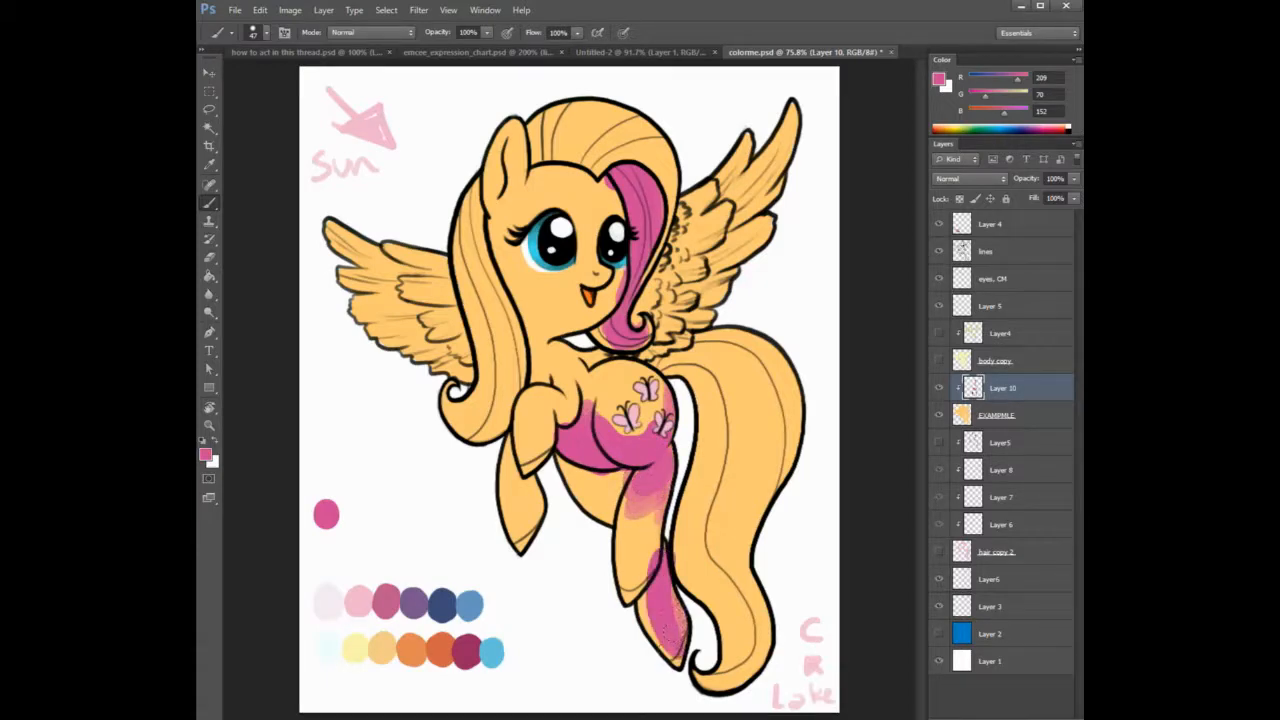
pyautogui.moveTo(674, 596); pyautogui.dragTo(644, 640)
# Enlarge the eraser tip for softening the pink shading on the hind legs.
pyautogui.press('e')
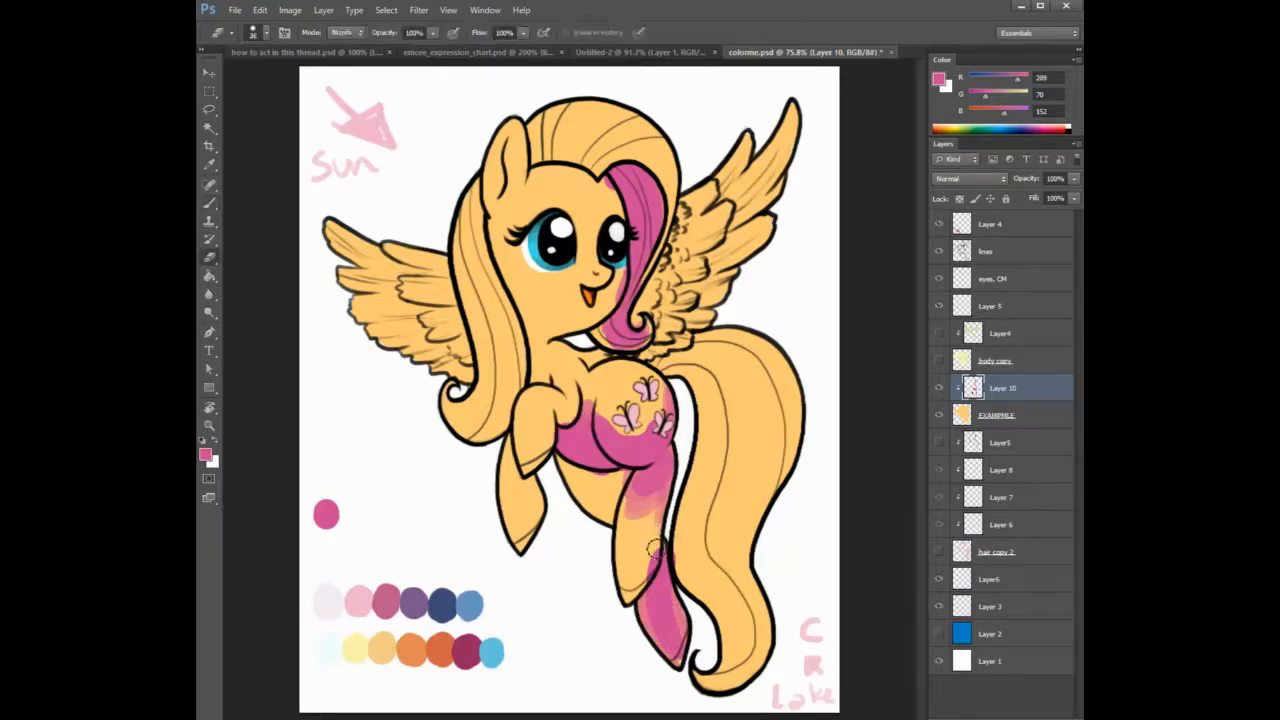
pyautogui.rightClick(655, 560)
pyautogui.moveTo(683, 543); pyautogui.dragTo(706, 545)
pyautogui.click(643, 551)
pyautogui.rightClick(640, 525)
pyautogui.click(685, 595)
pyautogui.click(588, 551)
# Adjust the brush tip size and shade the lower belly and the near hind leg in pink.
pyautogui.press('b')
pyautogui.rightClick(651, 512)
pyautogui.click(729, 578)
pyautogui.click(702, 543)
pyautogui.click(572, 514)
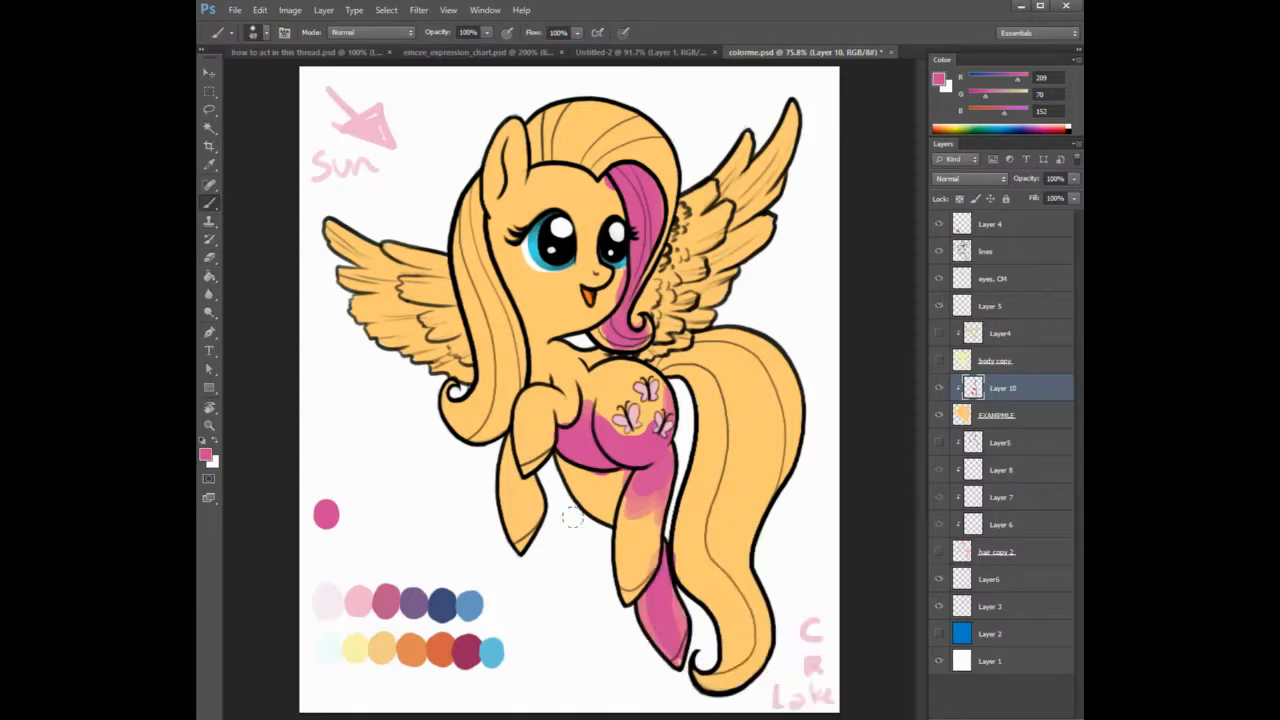
pyautogui.moveTo(618, 488)
pyautogui.mouseDown()
pyautogui.moveTo(588, 492)
pyautogui.moveTo(612, 500)
pyautogui.moveTo(590, 478)
pyautogui.moveTo(582, 496)
pyautogui.moveTo(648, 506)
pyautogui.moveTo(635, 512)
pyautogui.moveTo(622, 582)
pyautogui.moveTo(634, 497)
pyautogui.moveTo(655, 490)
pyautogui.moveTo(615, 592)
pyautogui.moveTo(656, 500)
pyautogui.moveTo(652, 552)
pyautogui.mouseUp()
pyautogui.press('e')
pyautogui.press('b')
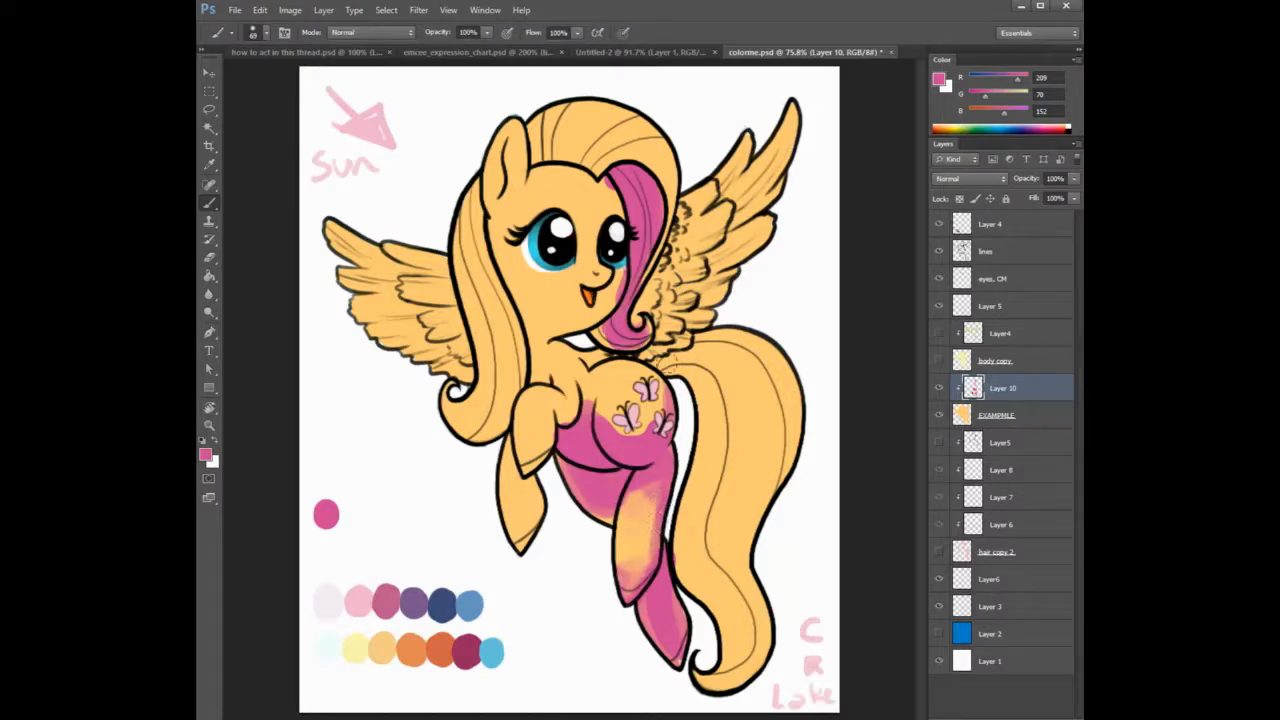
# Shade the inner and outer edges of the tail in pink and erase the colour back along its central strands.
pyautogui.moveTo(668, 367)
pyautogui.mouseDown()
pyautogui.moveTo(716, 455)
pyautogui.moveTo(693, 495)
pyautogui.mouseUp()
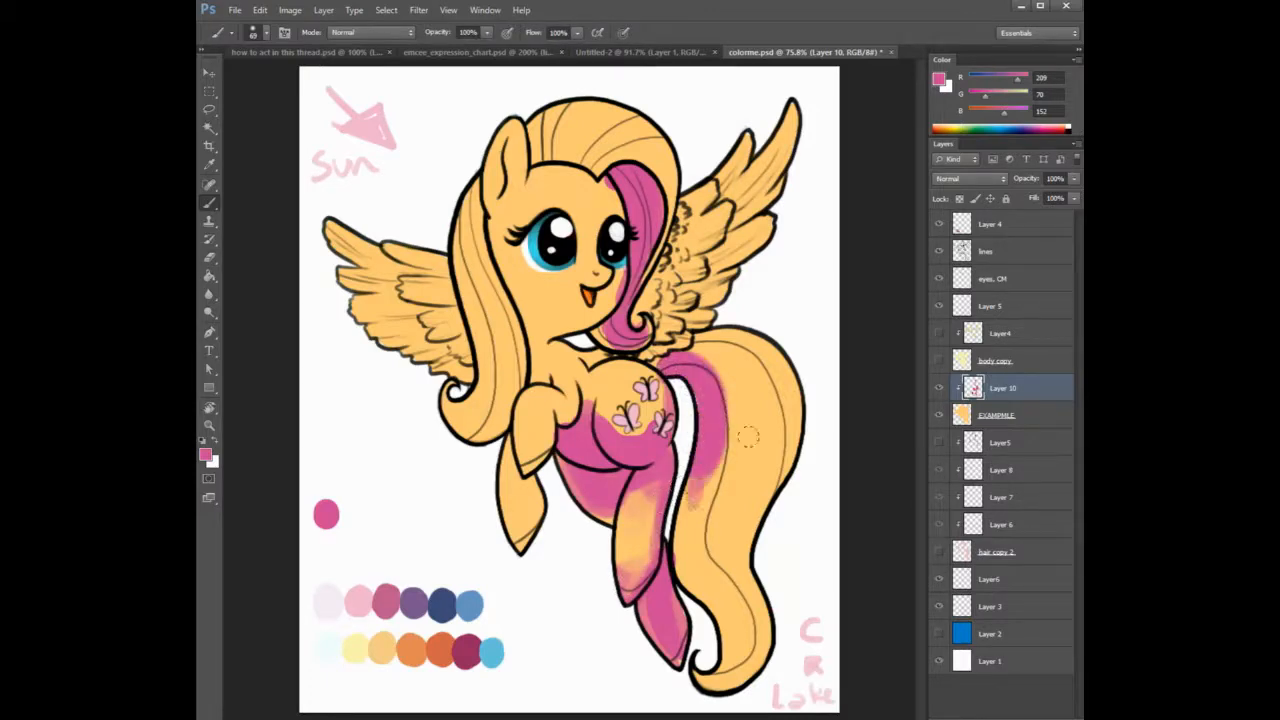
pyautogui.moveTo(786, 360)
pyautogui.mouseDown()
pyautogui.moveTo(786, 468)
pyautogui.moveTo(742, 622)
pyautogui.moveTo(753, 590)
pyautogui.moveTo(768, 622)
pyautogui.mouseUp()
pyautogui.press('e')
pyautogui.moveTo(705, 500)
pyautogui.mouseDown()
pyautogui.moveTo(716, 600)
pyautogui.moveTo(745, 630)
pyautogui.moveTo(750, 680)
pyautogui.moveTo(712, 640)
pyautogui.moveTo(725, 660)
pyautogui.moveTo(700, 600)
pyautogui.mouseUp()
pyautogui.press('b')
pyautogui.press('e')
pyautogui.moveTo(718, 490)
pyautogui.mouseDown()
pyautogui.moveTo(706, 518)
pyautogui.moveTo(733, 605)
pyautogui.moveTo(687, 575)
pyautogui.moveTo(736, 615)
pyautogui.moveTo(716, 588)
pyautogui.moveTo(744, 632)
pyautogui.moveTo(726, 593)
pyautogui.moveTo(718, 658)
pyautogui.mouseUp()
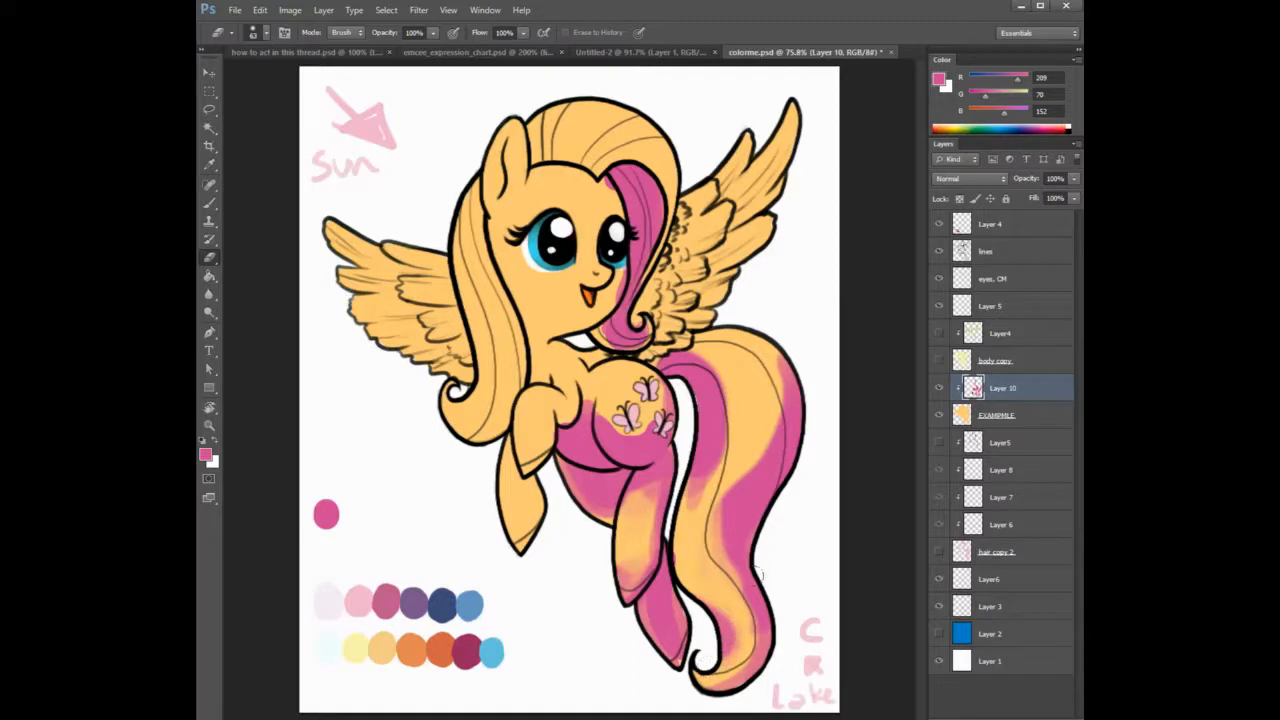
pyautogui.moveTo(725, 384); pyautogui.dragTo(686, 536)
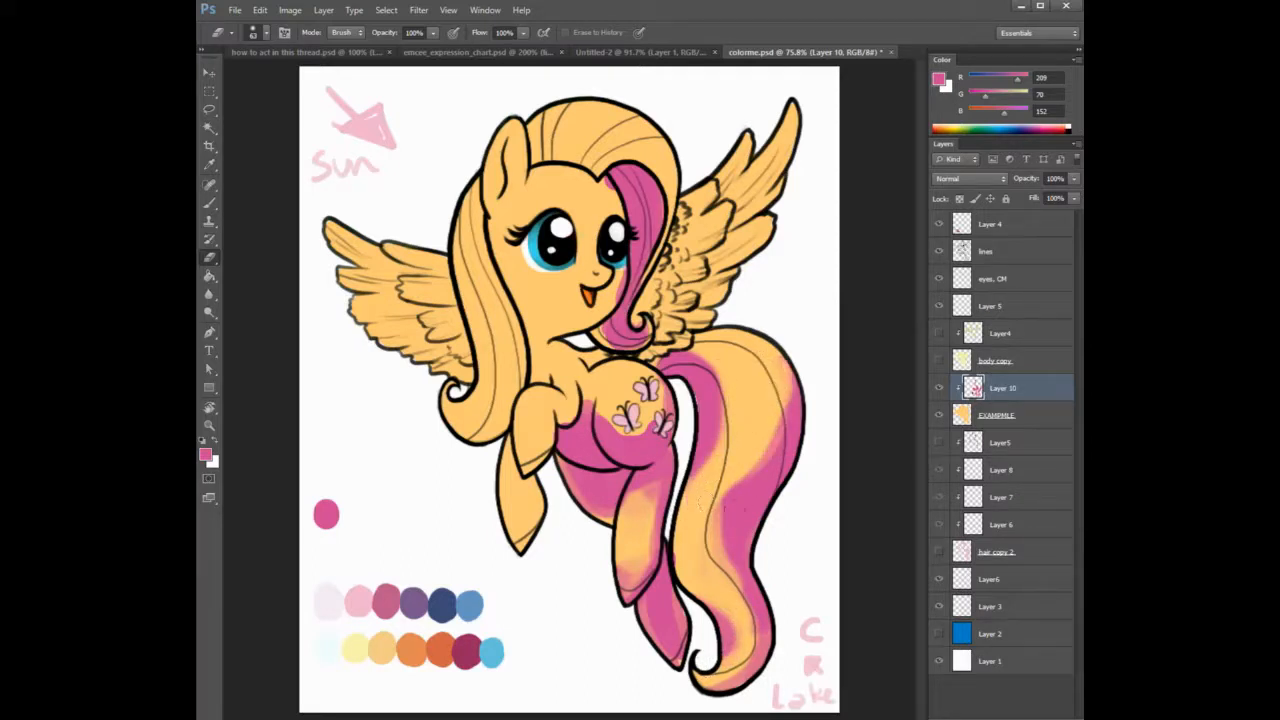
# Enlarge the eraser and lighten the pink on the tail's lower outer section and inner edge.
pyautogui.rightClick(808, 492)
pyautogui.moveTo(849, 520); pyautogui.dragTo(873, 520)
pyautogui.click(817, 430)
pyautogui.moveTo(765, 495)
pyautogui.mouseDown()
pyautogui.moveTo(740, 515)
pyautogui.moveTo(738, 540)
pyautogui.moveTo(760, 638)
pyautogui.moveTo(713, 650)
pyautogui.mouseUp()
pyautogui.press('b')
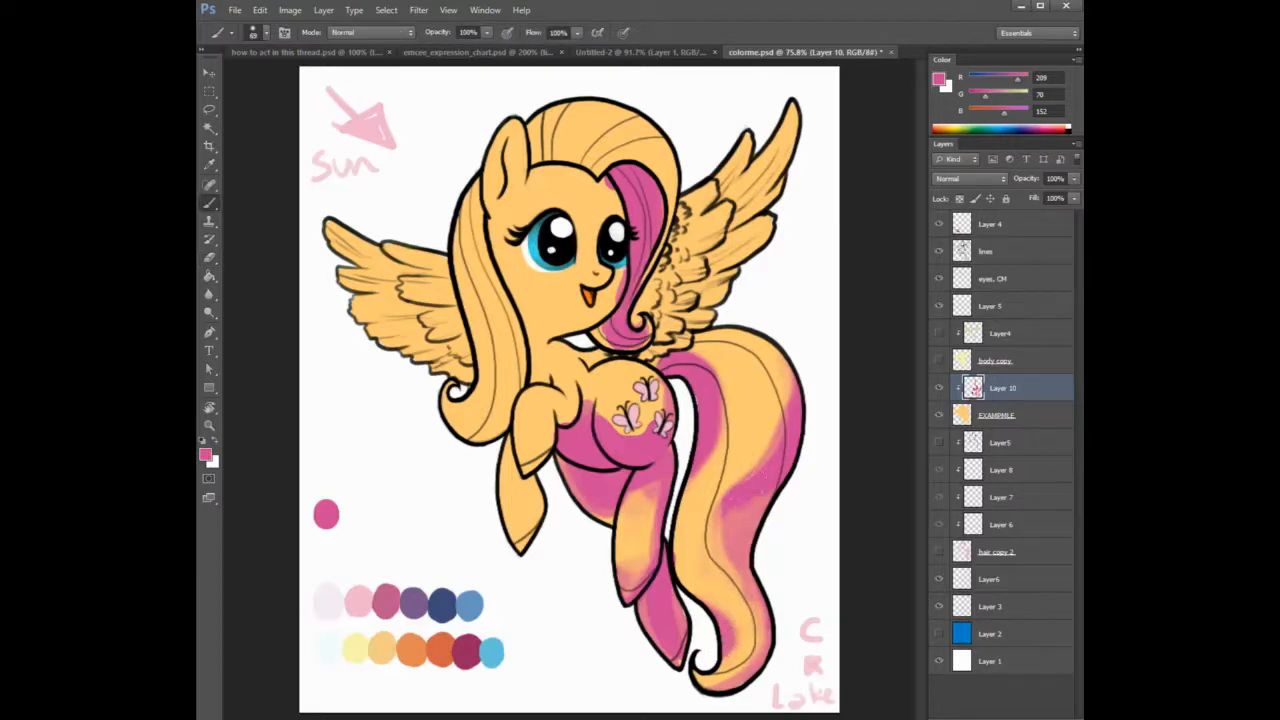
pyautogui.press('e')
pyautogui.moveTo(714, 376)
pyautogui.mouseDown()
pyautogui.moveTo(719, 418)
pyautogui.moveTo(699, 478)
pyautogui.mouseUp()
pyautogui.press('b')
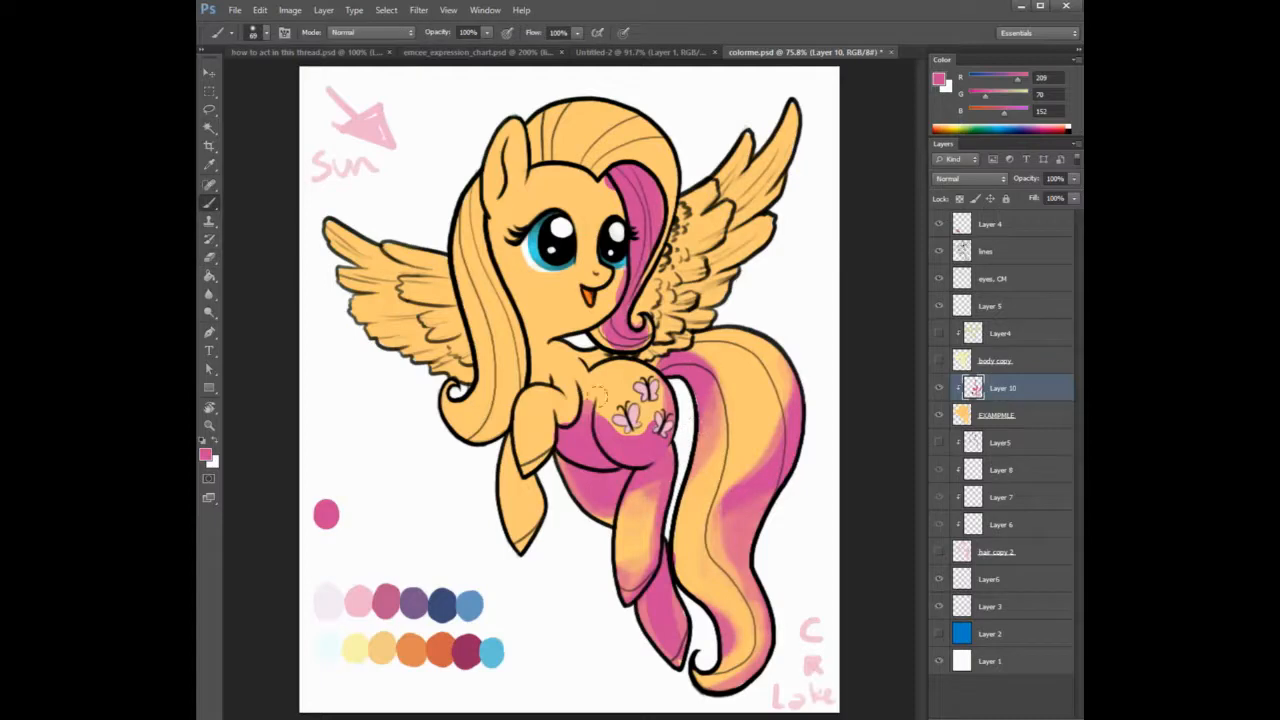
# Shade the raised foreleg with pink from its upper joint down to the hoof.
pyautogui.moveTo(570, 398)
pyautogui.mouseDown()
pyautogui.moveTo(546, 416)
pyautogui.moveTo(541, 406)
pyautogui.moveTo(549, 450)
pyautogui.mouseUp()
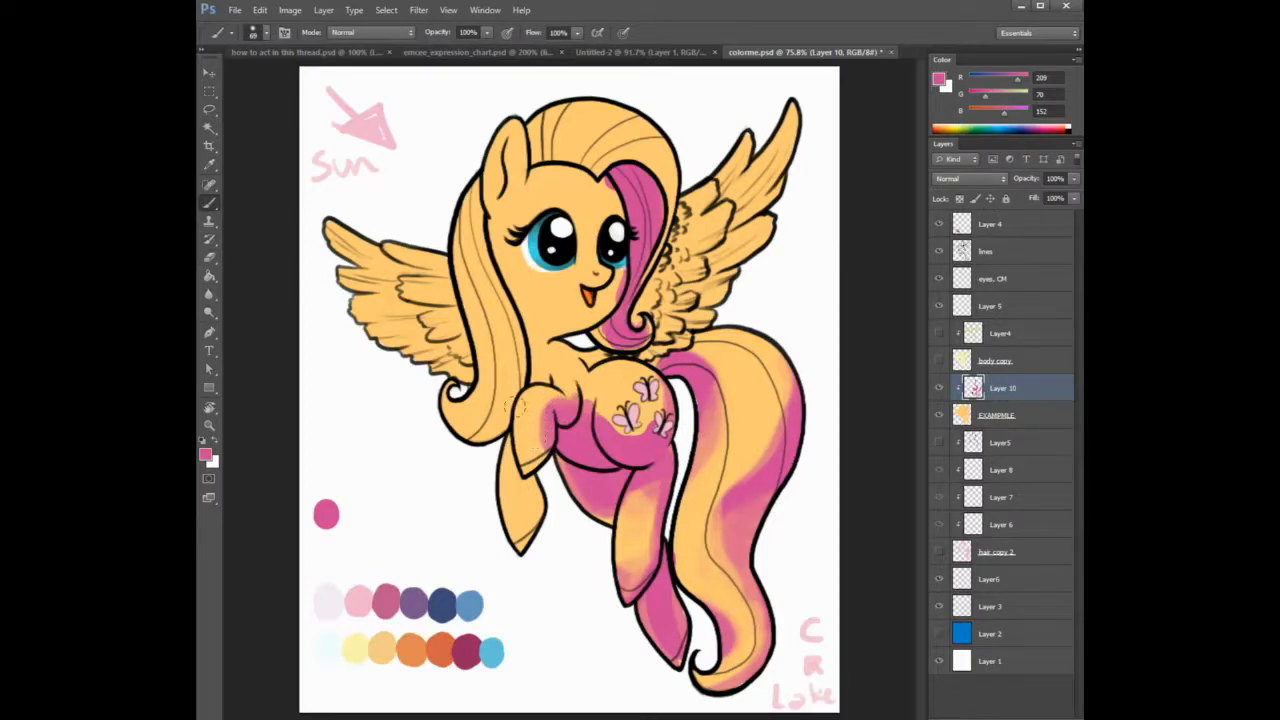
pyautogui.moveTo(517, 409)
pyautogui.mouseDown()
pyautogui.moveTo(528, 402)
pyautogui.moveTo(538, 466)
pyautogui.mouseUp()
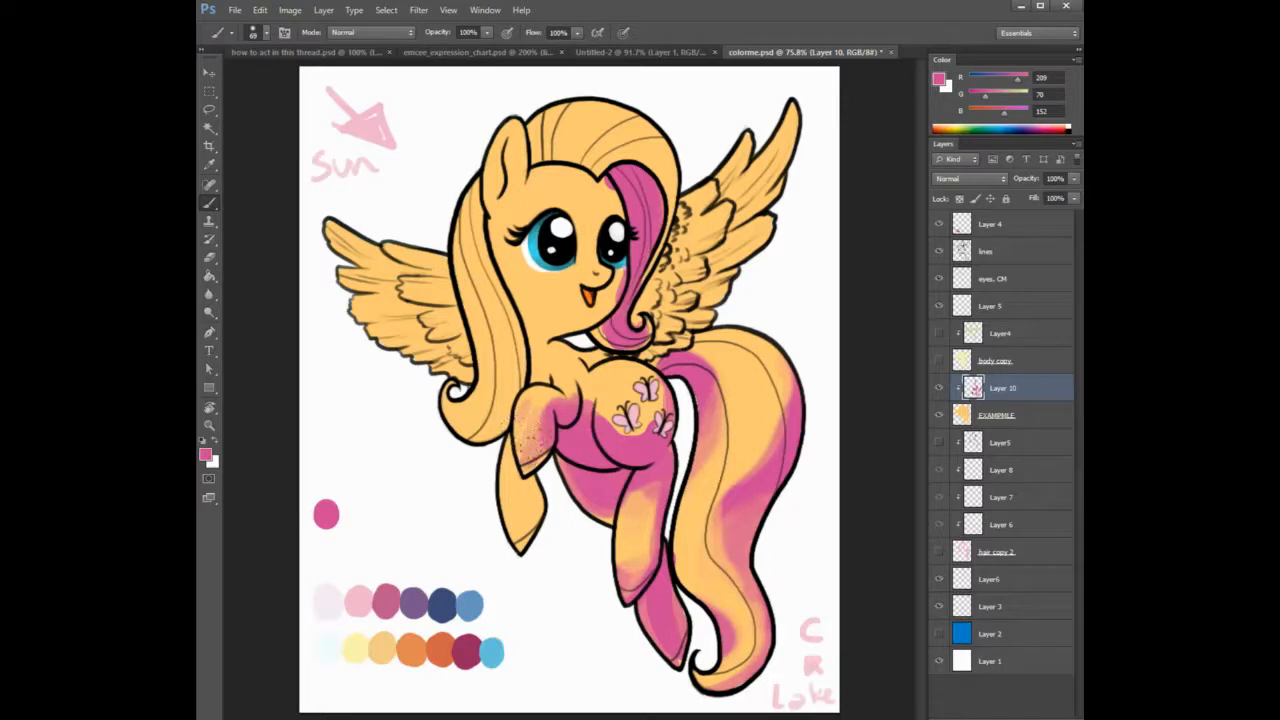
pyautogui.press('e')
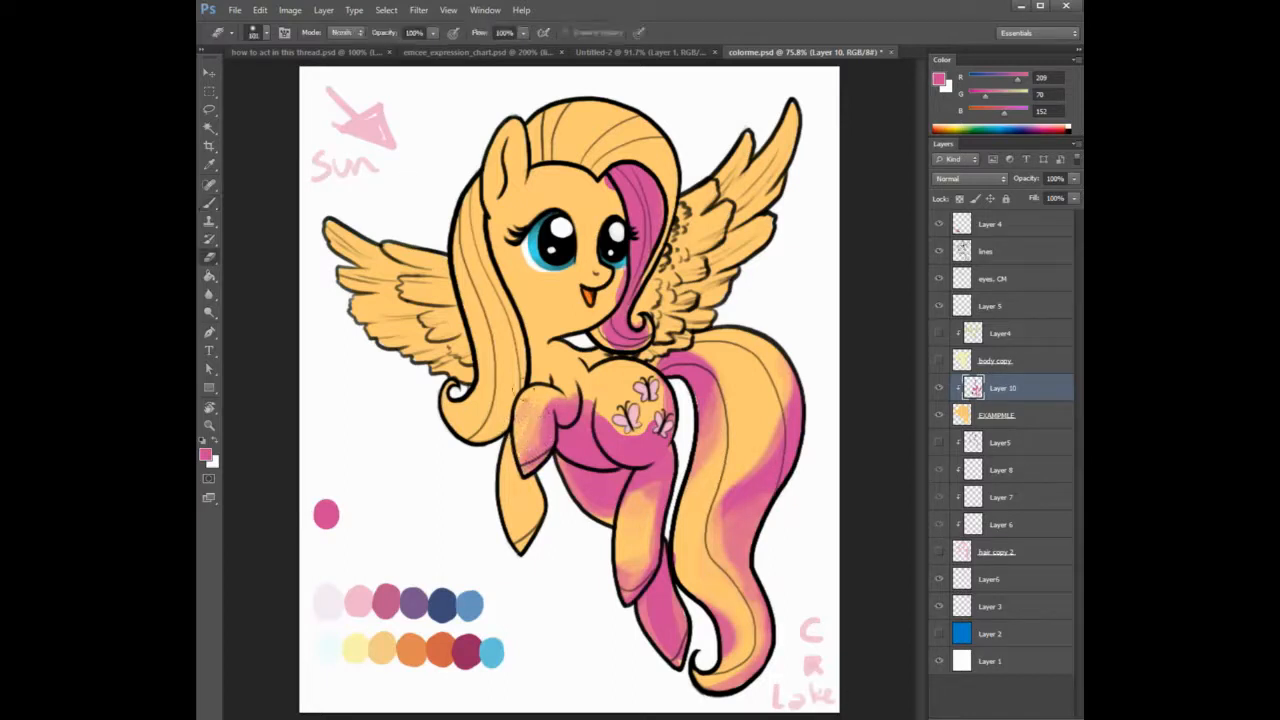
pyautogui.press('b')
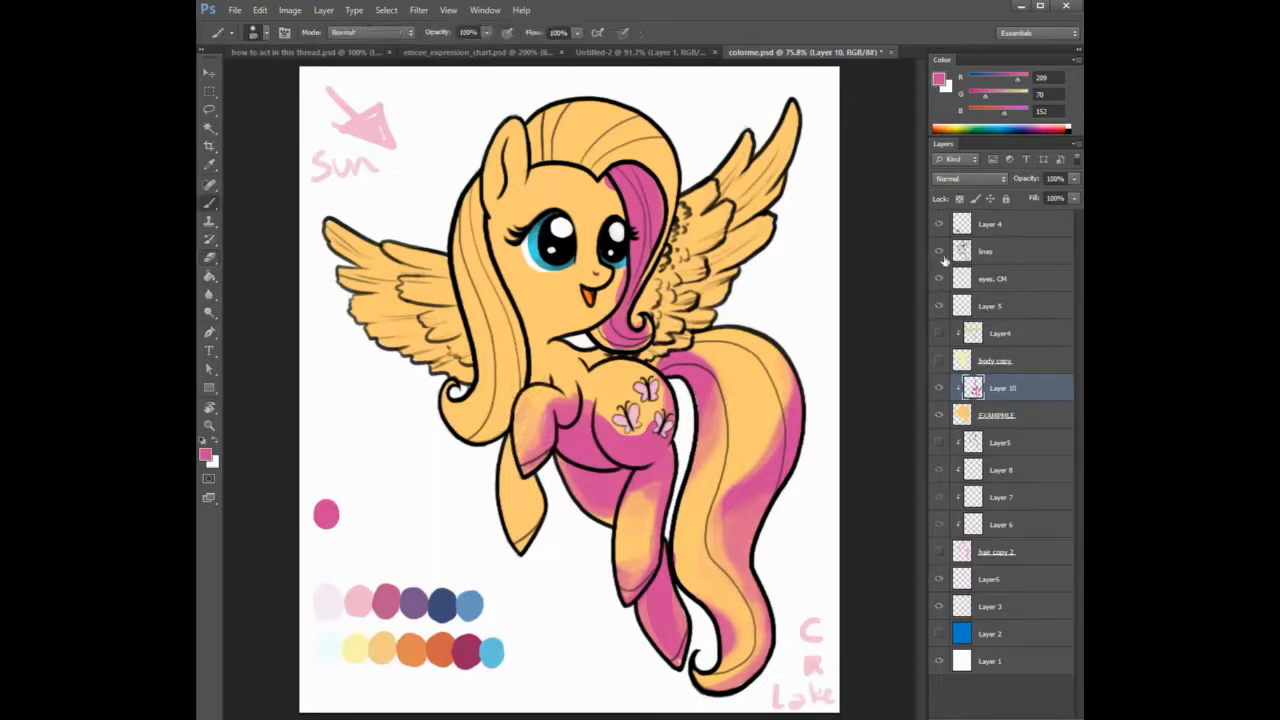
# Paint a lighter pink swatch beside the bright pink one on Layer 4, and return to Layer 10.
pyautogui.click(986, 226)
pyautogui.moveTo(380, 511); pyautogui.dragTo(340, 512)
pyautogui.click(1007, 393)
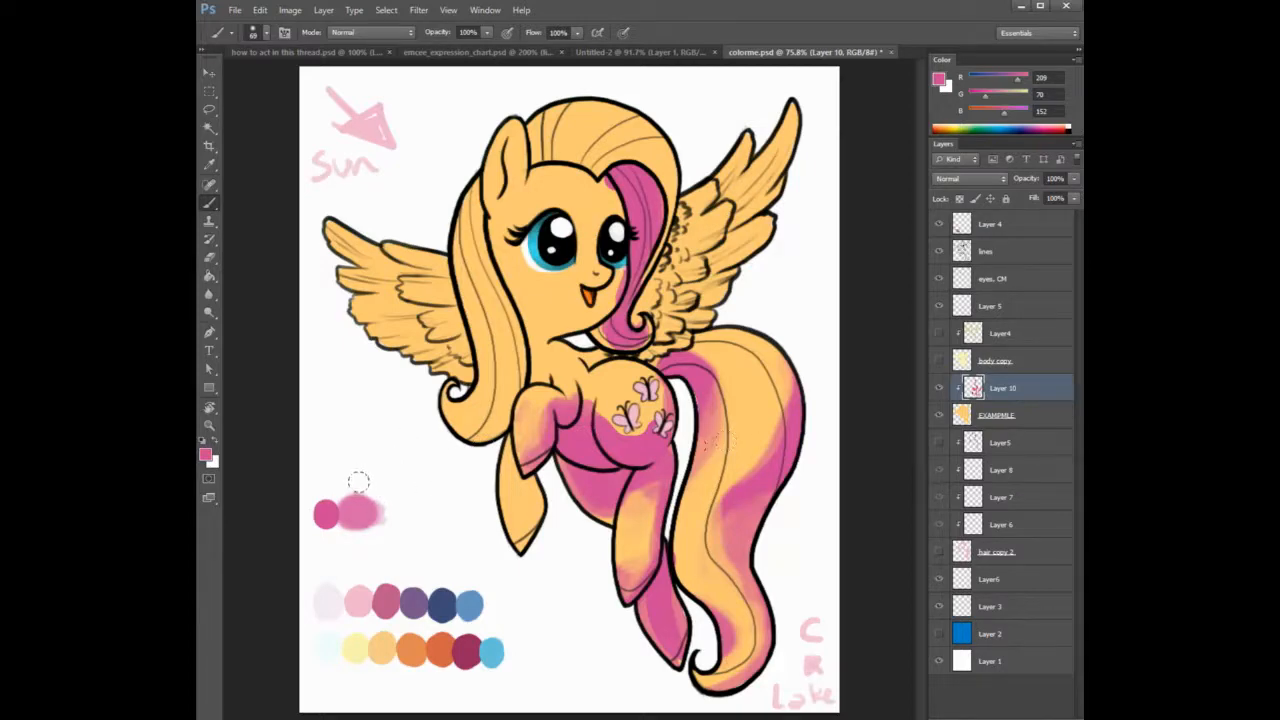
# Add a clipped layer between Layer 10 and the orange base and fill it with white.
pyautogui.click(1010, 418)
pyautogui.press('g')
pyautogui.press('x')
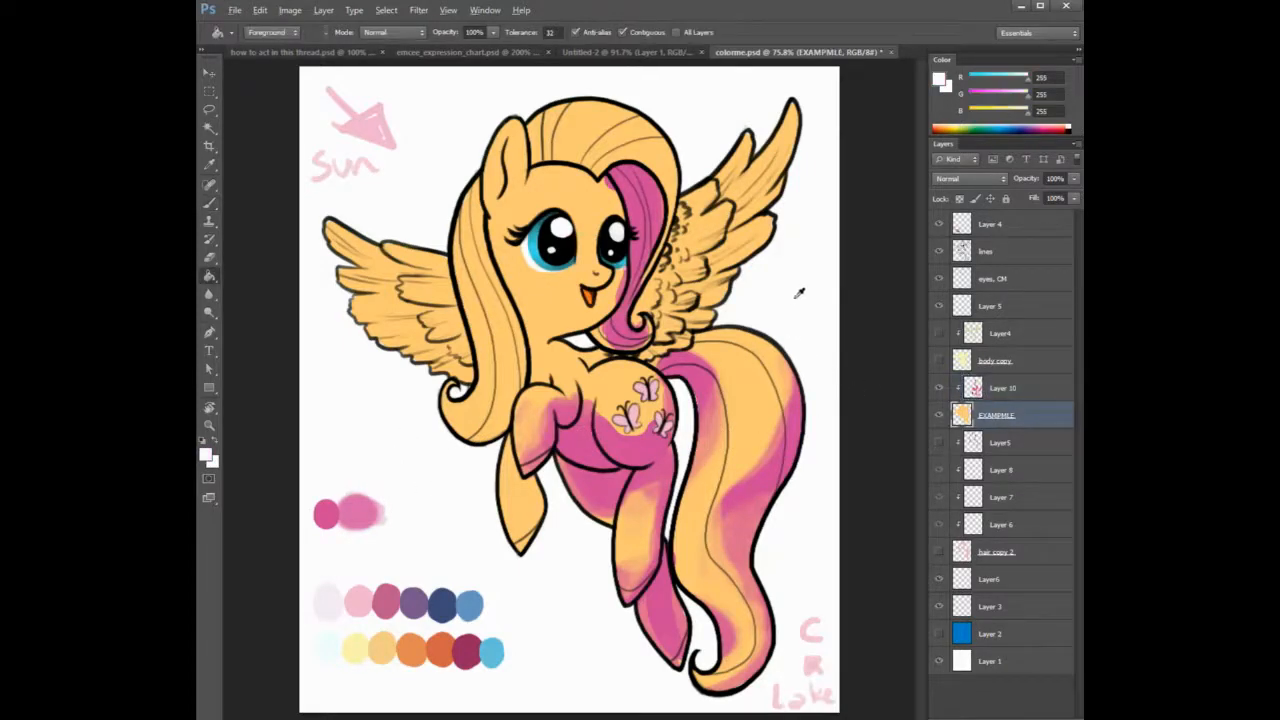
pyautogui.click(786, 314)
pyautogui.hotkey('ctrl', 'z')
pyautogui.click(1046, 716)
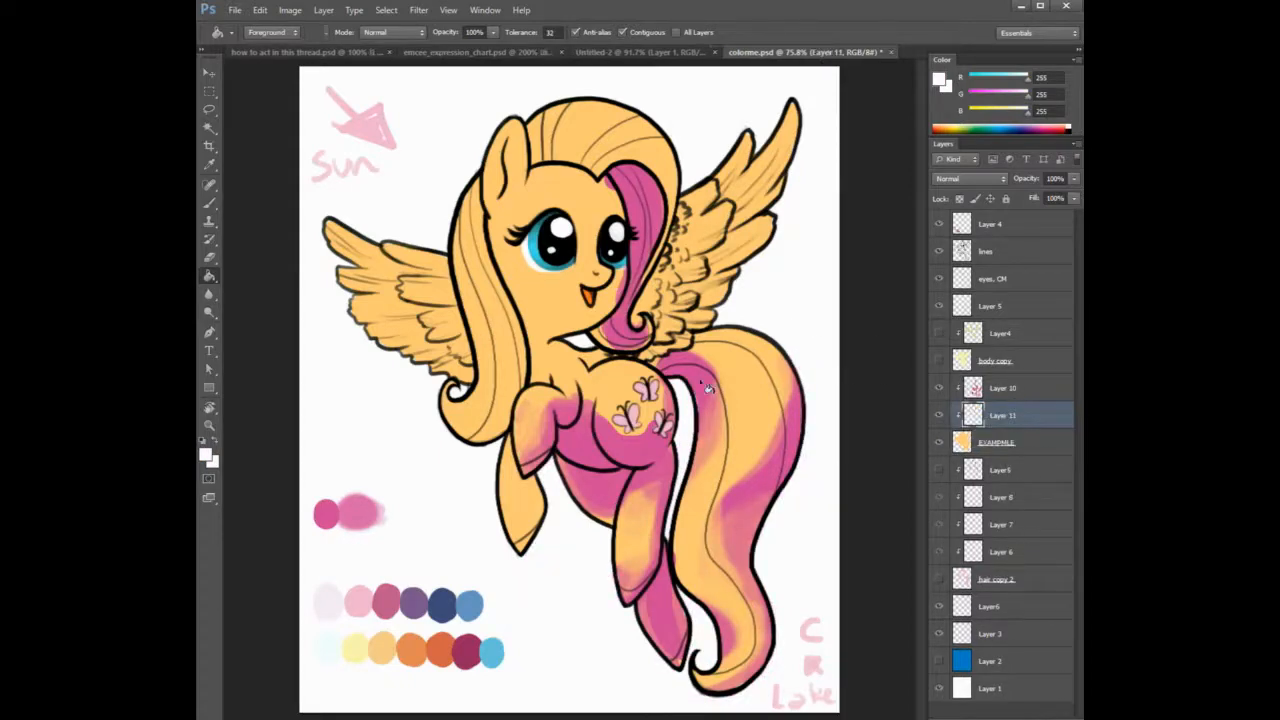
pyautogui.click(710, 389)
pyautogui.press('b')
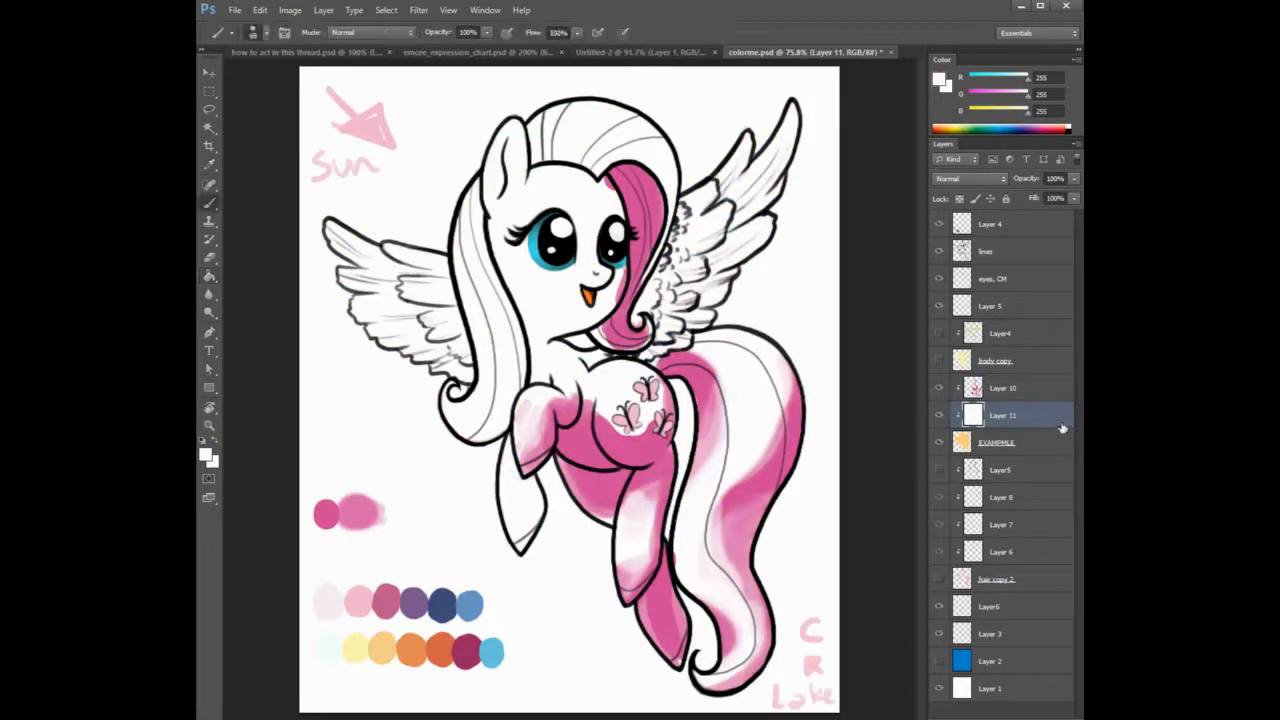
# Show the blue background on Layer 2, erase it around the two pink swatches, and return to Layer 10.
pyautogui.click(939, 661)
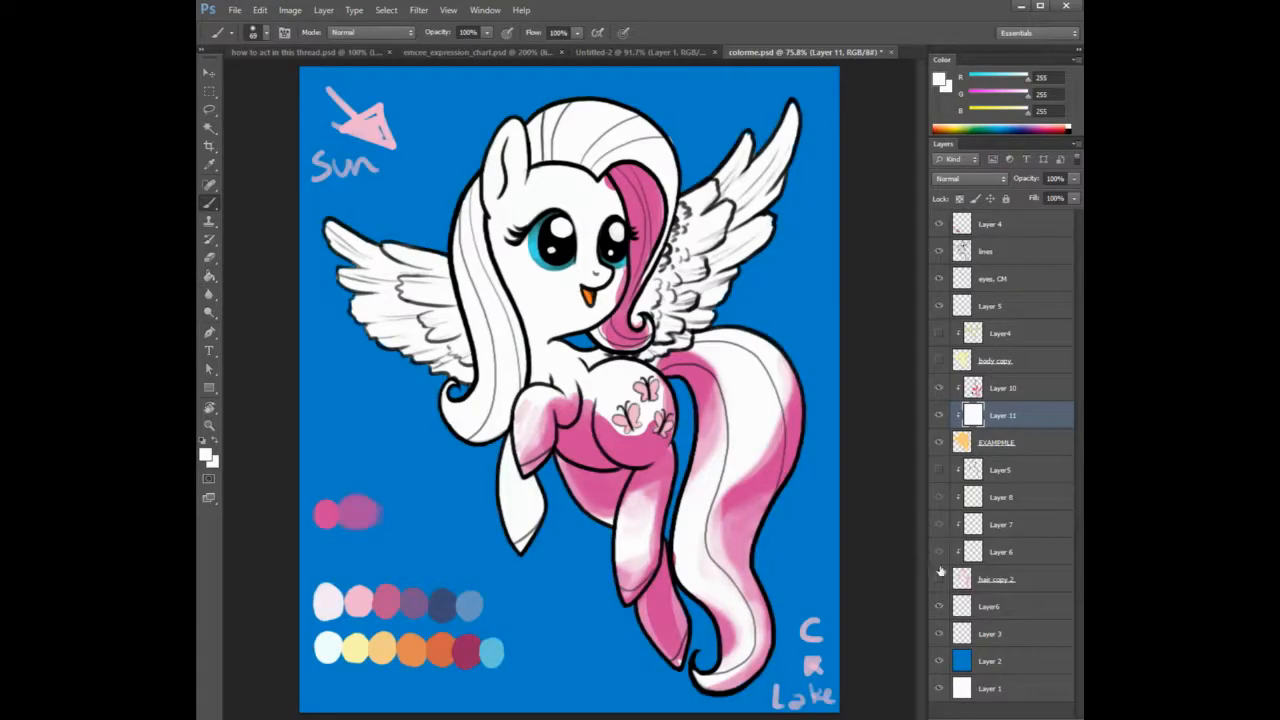
pyautogui.click(1014, 662)
pyautogui.press('e')
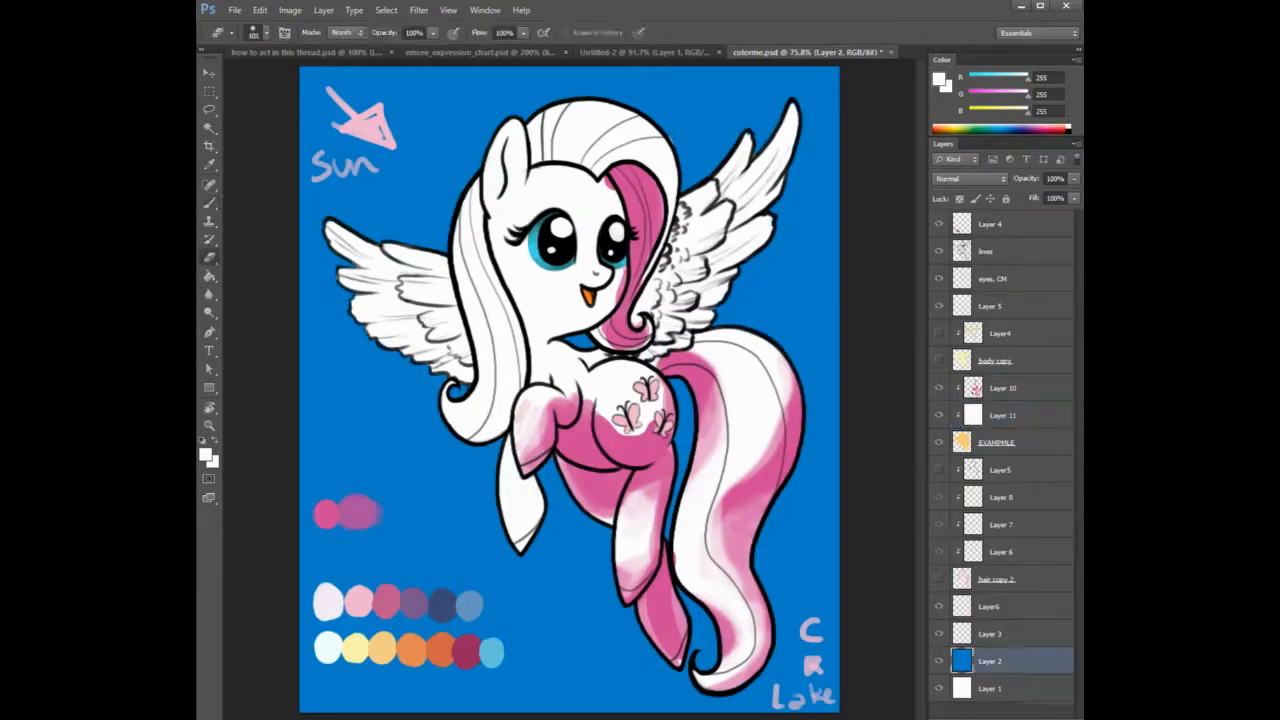
pyautogui.moveTo(410, 505); pyautogui.dragTo(300, 515)
pyautogui.press('b')
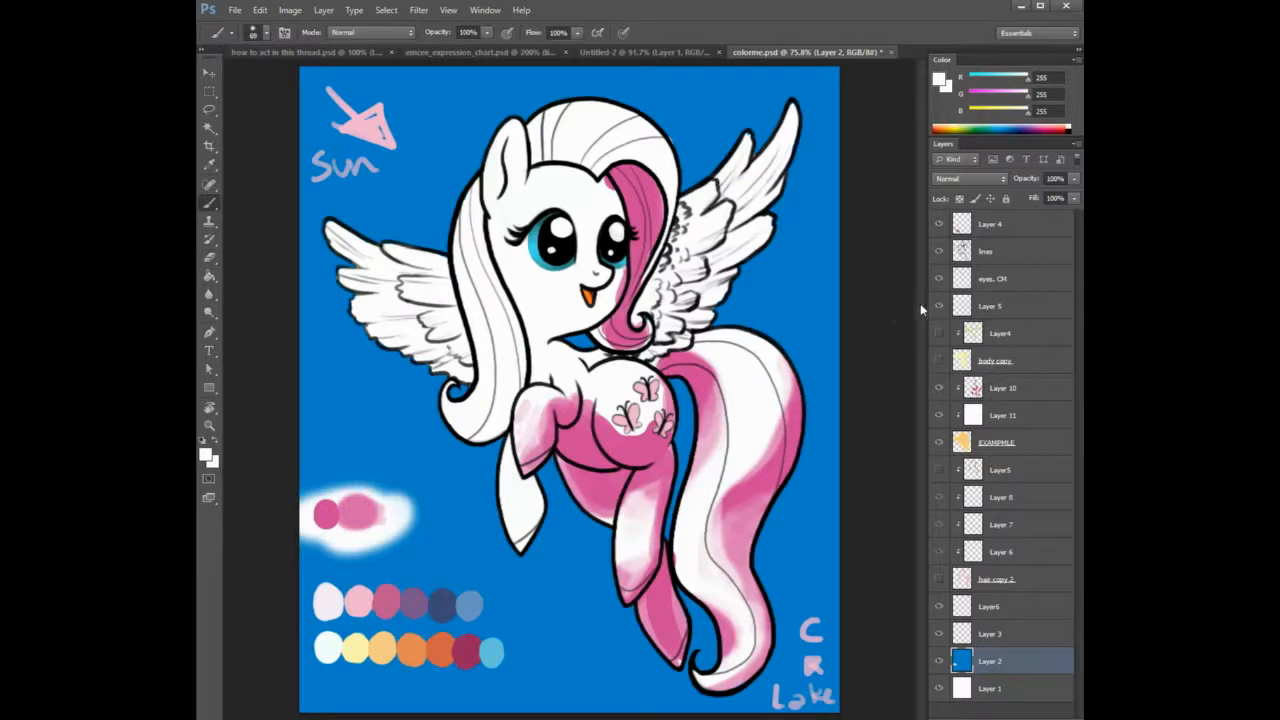
pyautogui.click(1010, 389)
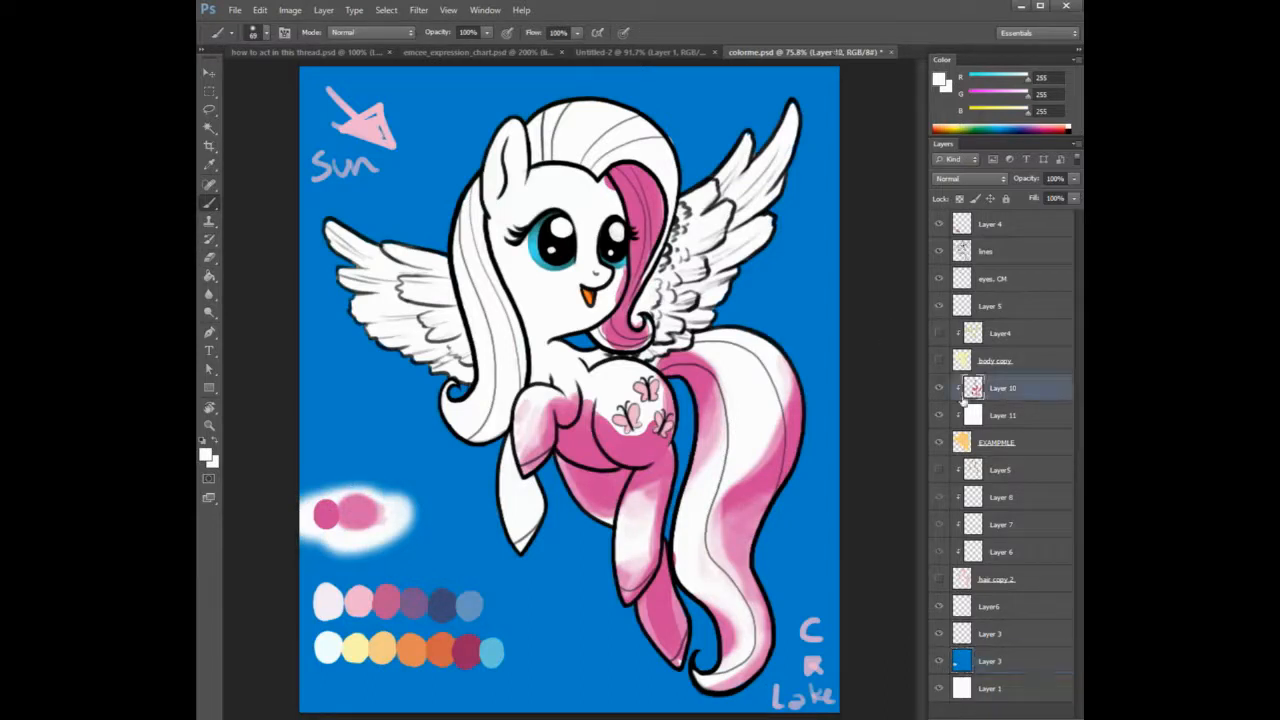
# Blend softer pinks sampled from the shading over the raised foreleg, flank, belly and near hind leg.
pyautogui.keyDown('alt'); pyautogui.click(549, 419); pyautogui.keyUp('alt')
pyautogui.moveTo(542, 408)
pyautogui.mouseDown()
pyautogui.moveTo(522, 442)
pyautogui.moveTo(522, 414)
pyautogui.moveTo(524, 431)
pyautogui.moveTo(539, 400)
pyautogui.moveTo(529, 428)
pyautogui.moveTo(514, 400)
pyautogui.moveTo(524, 429)
pyautogui.moveTo(564, 378)
pyautogui.moveTo(579, 400)
pyautogui.moveTo(622, 413)
pyautogui.moveTo(609, 423)
pyautogui.moveTo(645, 410)
pyautogui.moveTo(640, 420)
pyautogui.moveTo(605, 387)
pyautogui.moveTo(582, 393)
pyautogui.moveTo(576, 438)
pyautogui.moveTo(554, 458)
pyautogui.moveTo(599, 503)
pyautogui.moveTo(644, 478)
pyautogui.moveTo(632, 566)
pyautogui.moveTo(628, 492)
pyautogui.moveTo(654, 484)
pyautogui.moveTo(645, 540)
pyautogui.mouseUp()
pyautogui.keyDown('alt'); pyautogui.click(634, 523); pyautogui.keyUp('alt')
pyautogui.keyDown('alt'); pyautogui.click(659, 474); pyautogui.keyUp('alt')
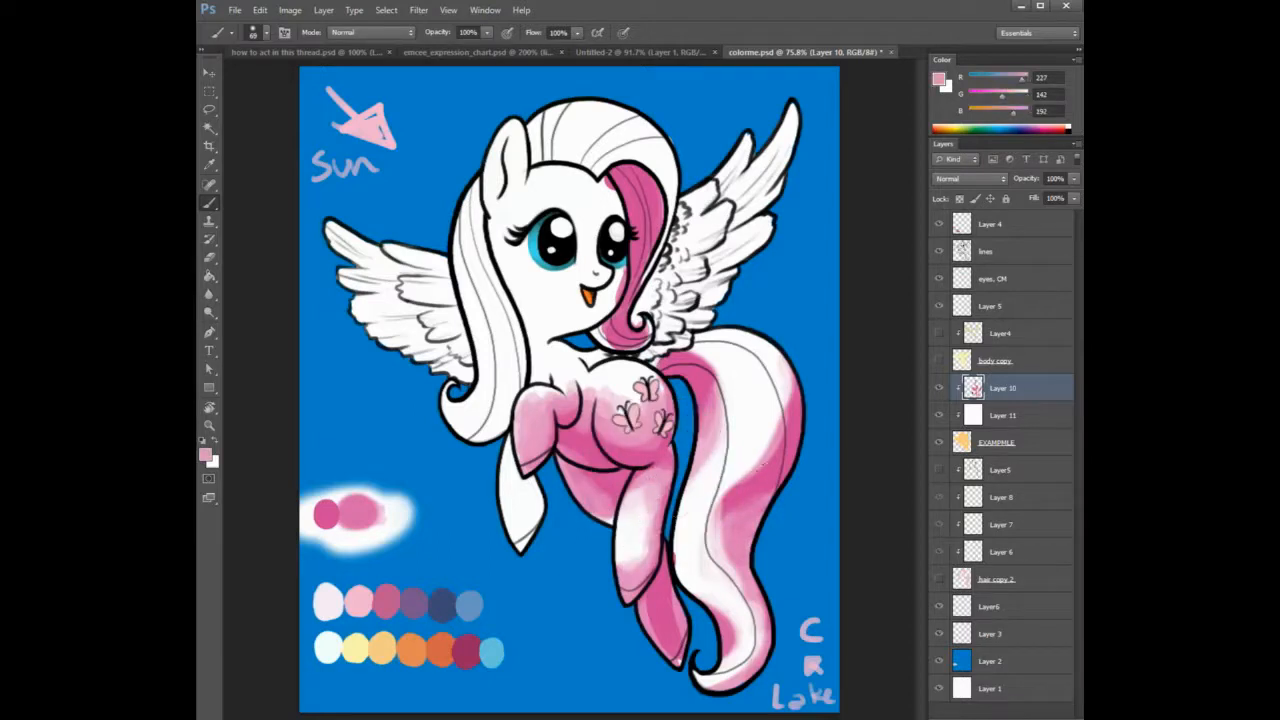
# Soften the tail's shading with sampled pinks along its outer bend, lower strands and curled tip.
pyautogui.keyDown('alt'); pyautogui.click(766, 482); pyautogui.keyUp('alt')
pyautogui.moveTo(734, 513); pyautogui.dragTo(722, 543)
pyautogui.keyDown('alt'); pyautogui.click(735, 514); pyautogui.keyUp('alt')
pyautogui.moveTo(786, 453); pyautogui.dragTo(766, 487)
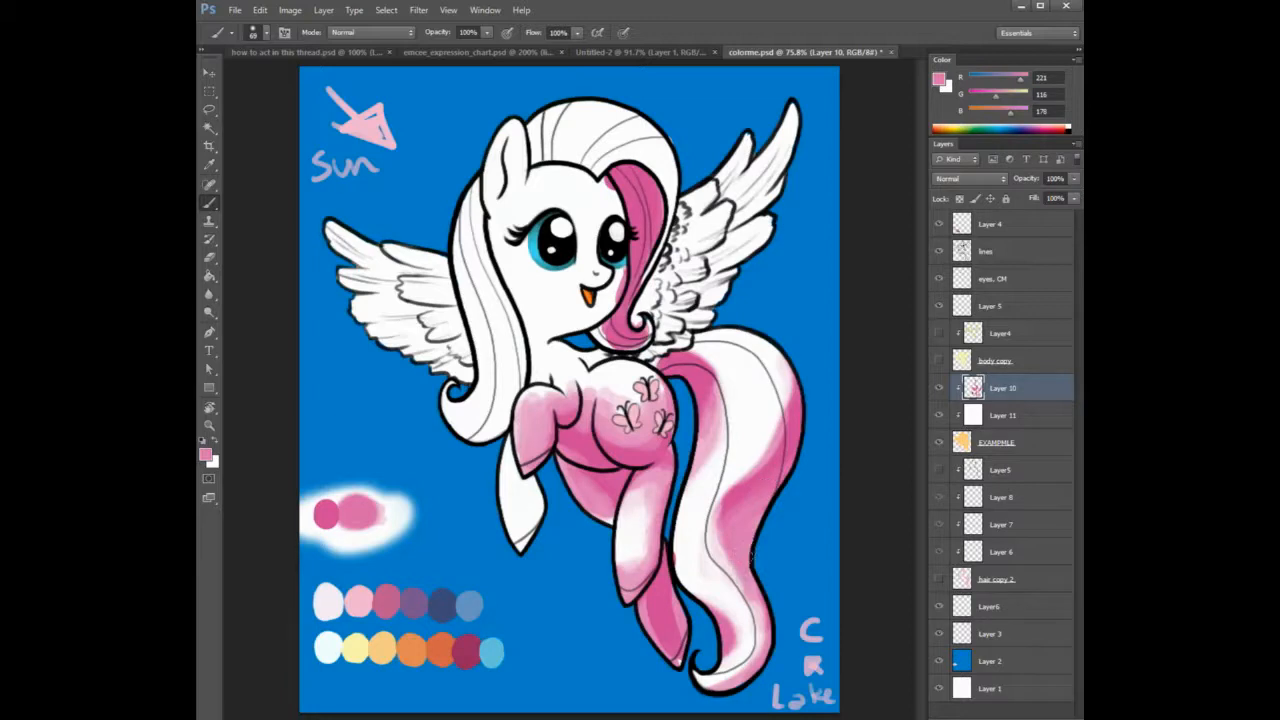
pyautogui.keyDown('alt'); pyautogui.click(728, 626); pyautogui.keyUp('alt')
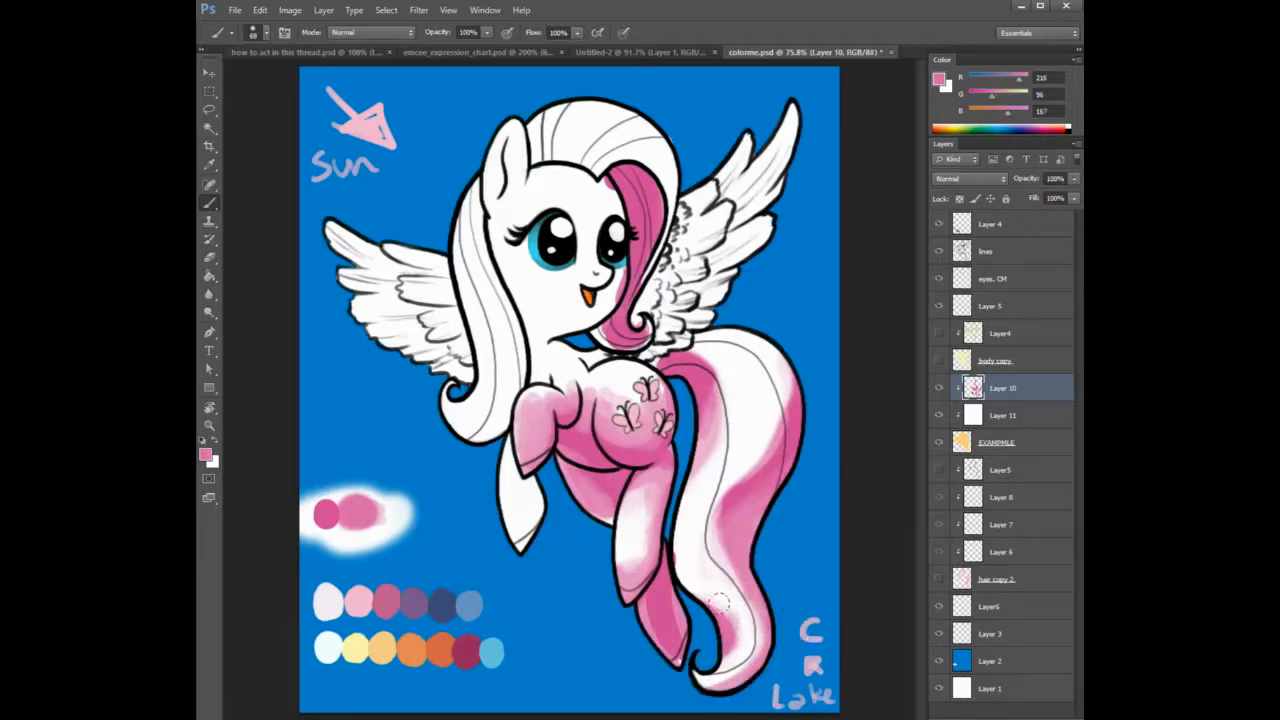
pyautogui.moveTo(719, 601)
pyautogui.mouseDown()
pyautogui.moveTo(684, 566)
pyautogui.moveTo(722, 615)
pyautogui.mouseUp()
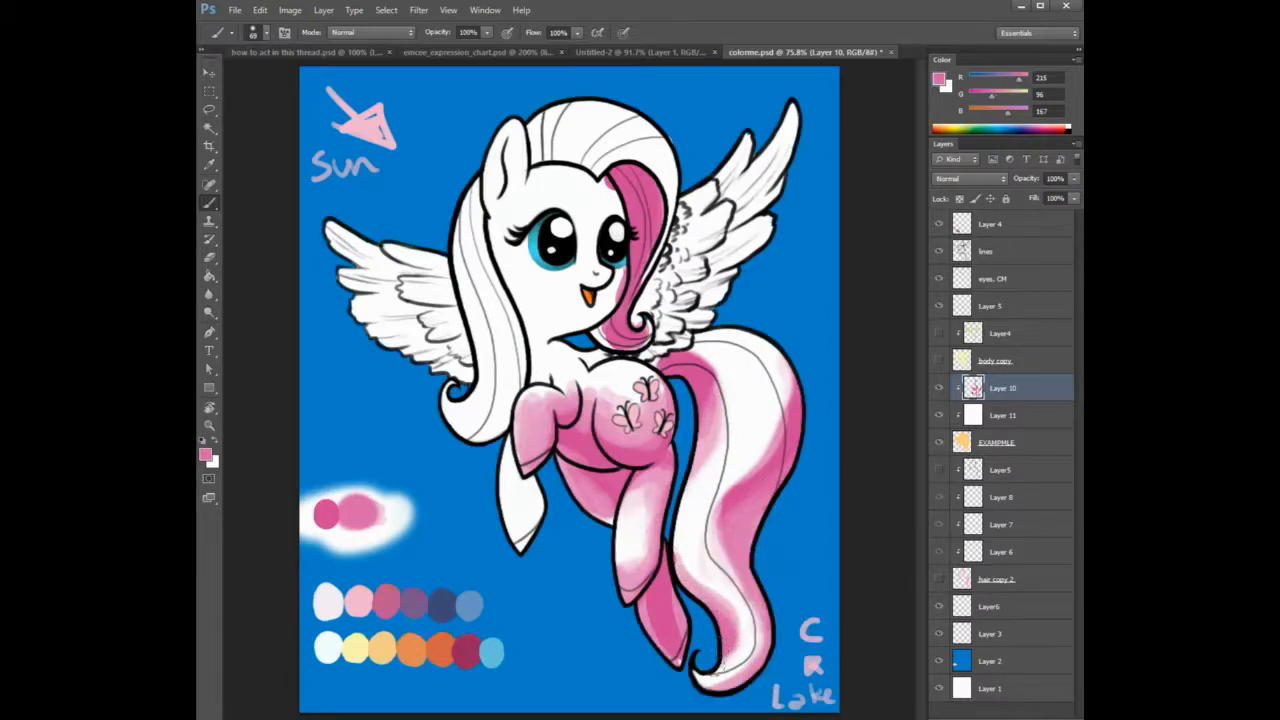
pyautogui.moveTo(718, 671)
pyautogui.mouseDown()
pyautogui.moveTo(767, 651)
pyautogui.moveTo(762, 666)
pyautogui.moveTo(726, 686)
pyautogui.mouseUp()
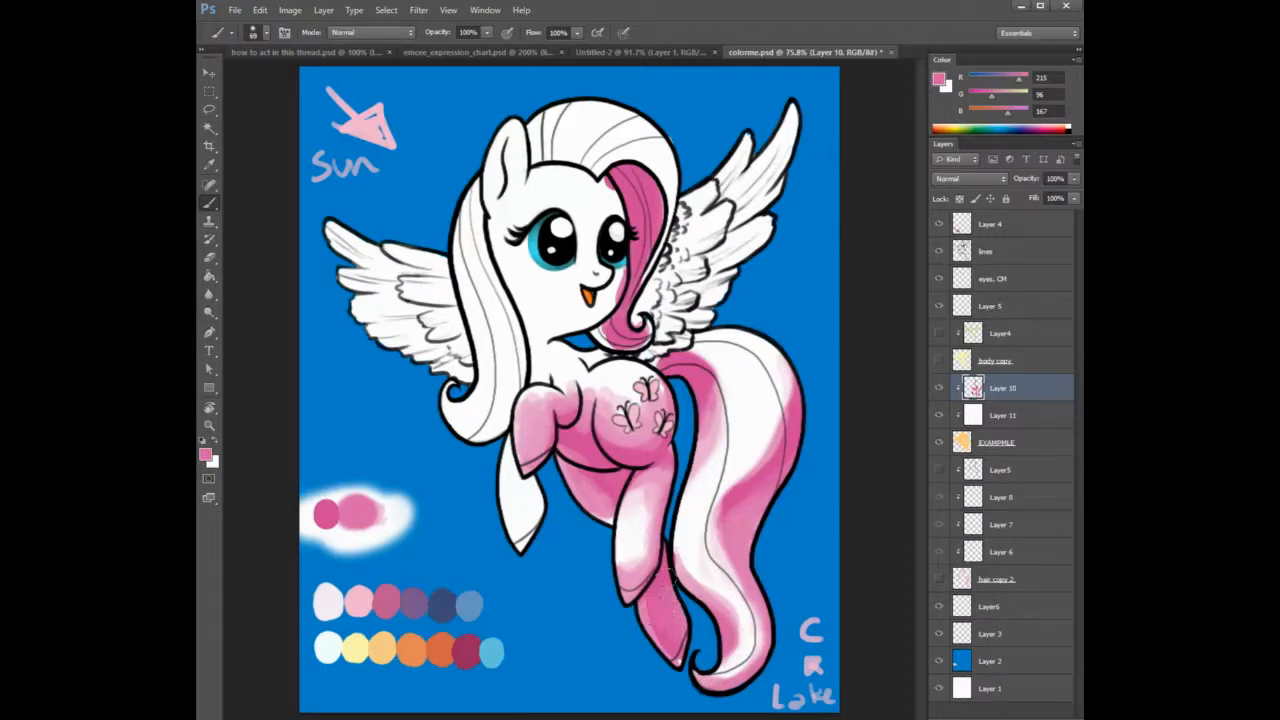
# Deepen the pink shading on the near hind hoof and the far hind leg down to its hoof.
pyautogui.keyDown('alt'); pyautogui.click(667, 568); pyautogui.keyUp('alt')
pyautogui.moveTo(660, 562); pyautogui.dragTo(632, 594)
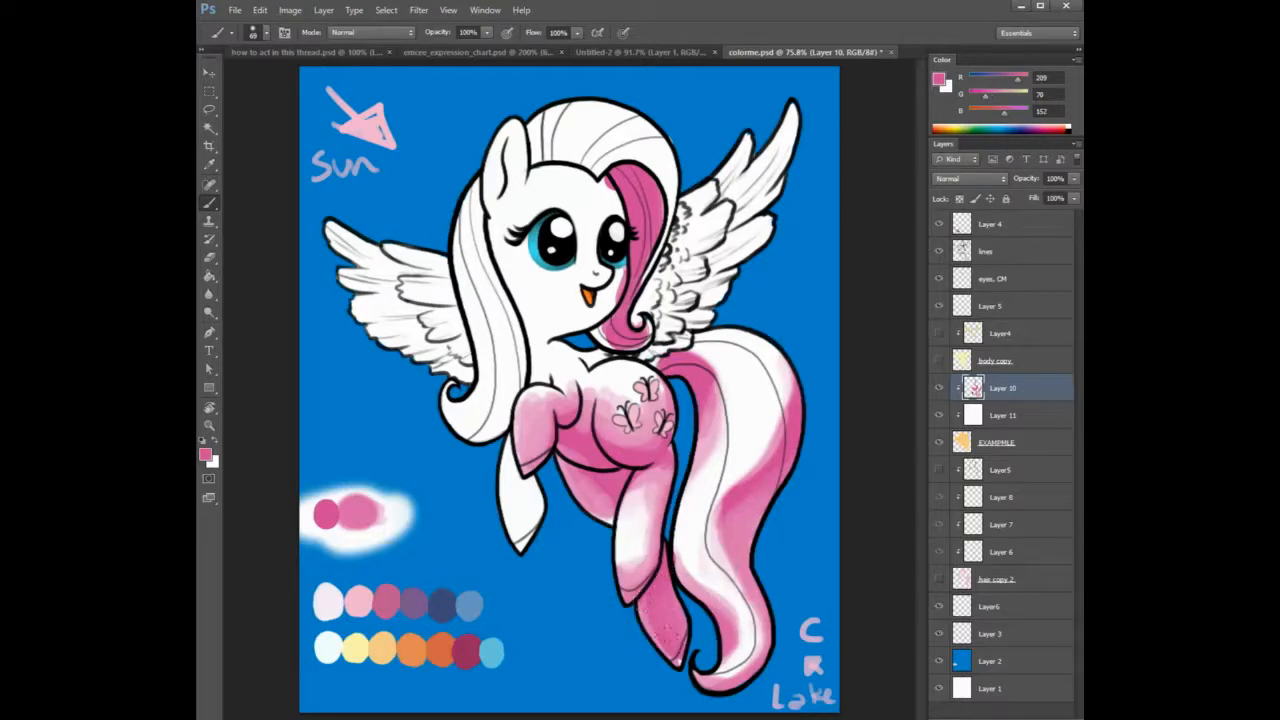
pyautogui.moveTo(668, 656); pyautogui.dragTo(682, 670)
# Shade the raised foreleg, the hanging foreleg and the lower belly with bright pink.
pyautogui.moveTo(572, 380); pyautogui.dragTo(540, 452)
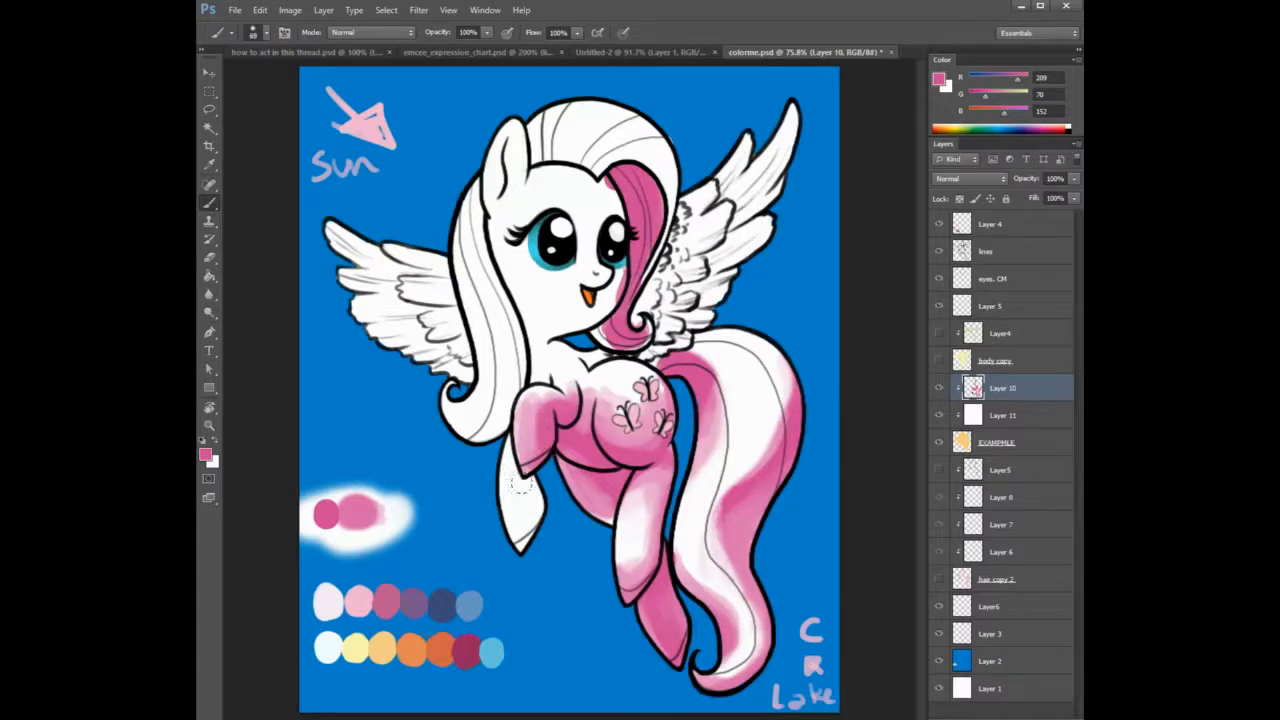
pyautogui.moveTo(523, 488)
pyautogui.mouseDown()
pyautogui.moveTo(527, 533)
pyautogui.moveTo(514, 474)
pyautogui.moveTo(526, 534)
pyautogui.mouseUp()
pyautogui.moveTo(580, 478)
pyautogui.mouseDown()
pyautogui.moveTo(604, 505)
pyautogui.moveTo(598, 496)
pyautogui.mouseUp()
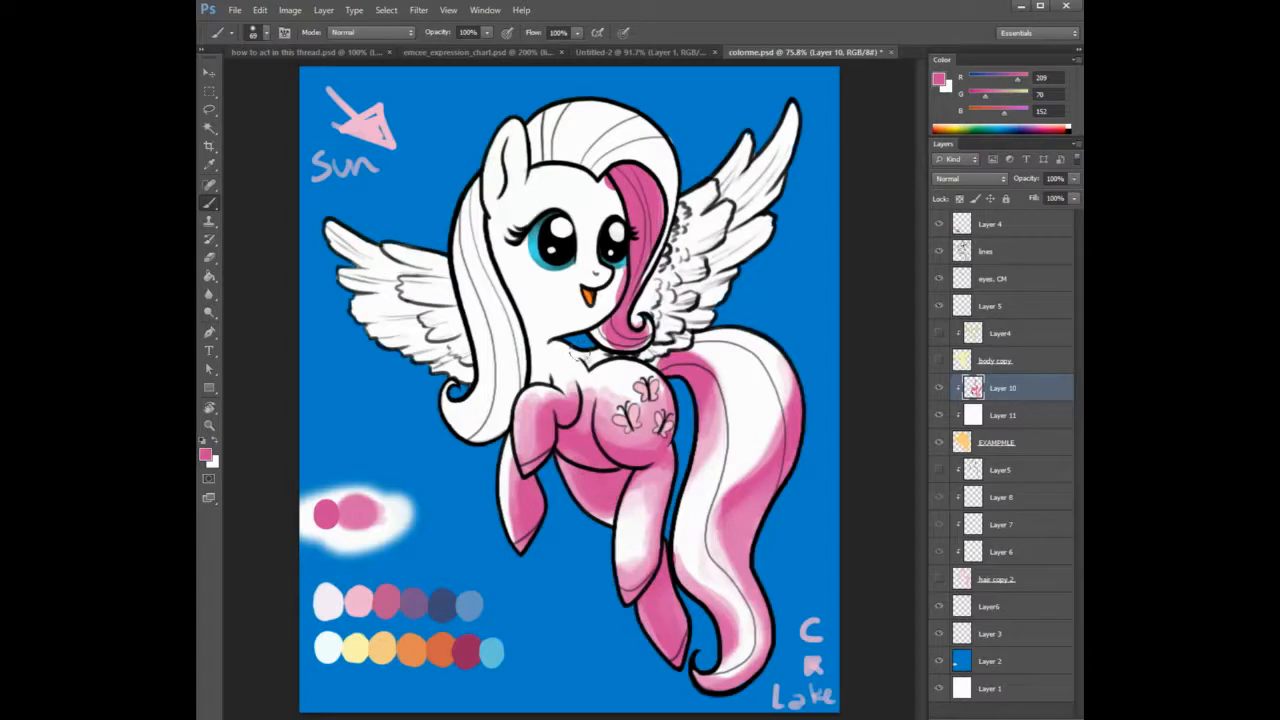
# Shade the neck, chest and top of the rump in pink and erase the excess along the upper body.
pyautogui.moveTo(580, 352)
pyautogui.mouseDown()
pyautogui.moveTo(629, 355)
pyautogui.moveTo(666, 408)
pyautogui.mouseUp()
pyautogui.press('e')
pyautogui.moveTo(614, 375)
pyautogui.mouseDown()
pyautogui.moveTo(632, 380)
pyautogui.moveTo(614, 403)
pyautogui.moveTo(638, 378)
pyautogui.moveTo(614, 384)
pyautogui.moveTo(583, 367)
pyautogui.moveTo(574, 387)
pyautogui.moveTo(586, 404)
pyautogui.moveTo(522, 372)
pyautogui.mouseUp()
pyautogui.press('b')
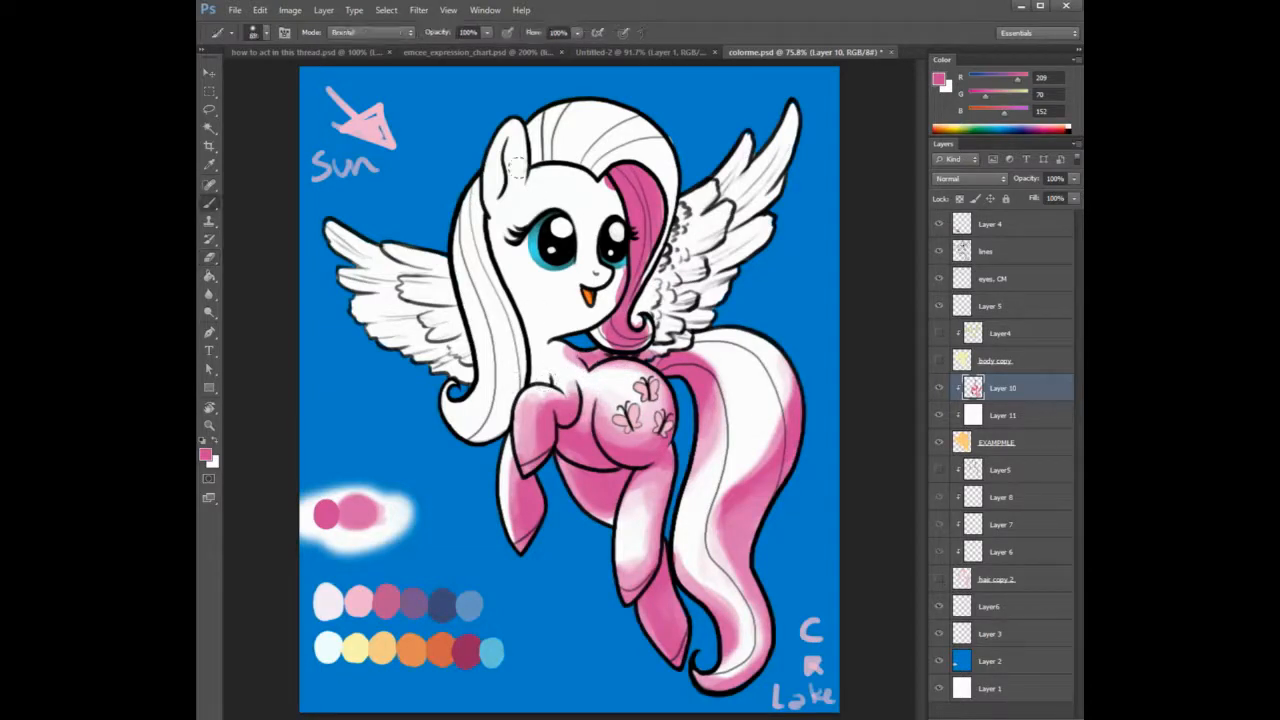
# Shade the ear in bright pink and erase part of the colour to bring back its lit areas.
pyautogui.moveTo(505, 140)
pyautogui.mouseDown()
pyautogui.moveTo(506, 188)
pyautogui.moveTo(506, 160)
pyautogui.moveTo(476, 190)
pyautogui.mouseUp()
pyautogui.press('e')
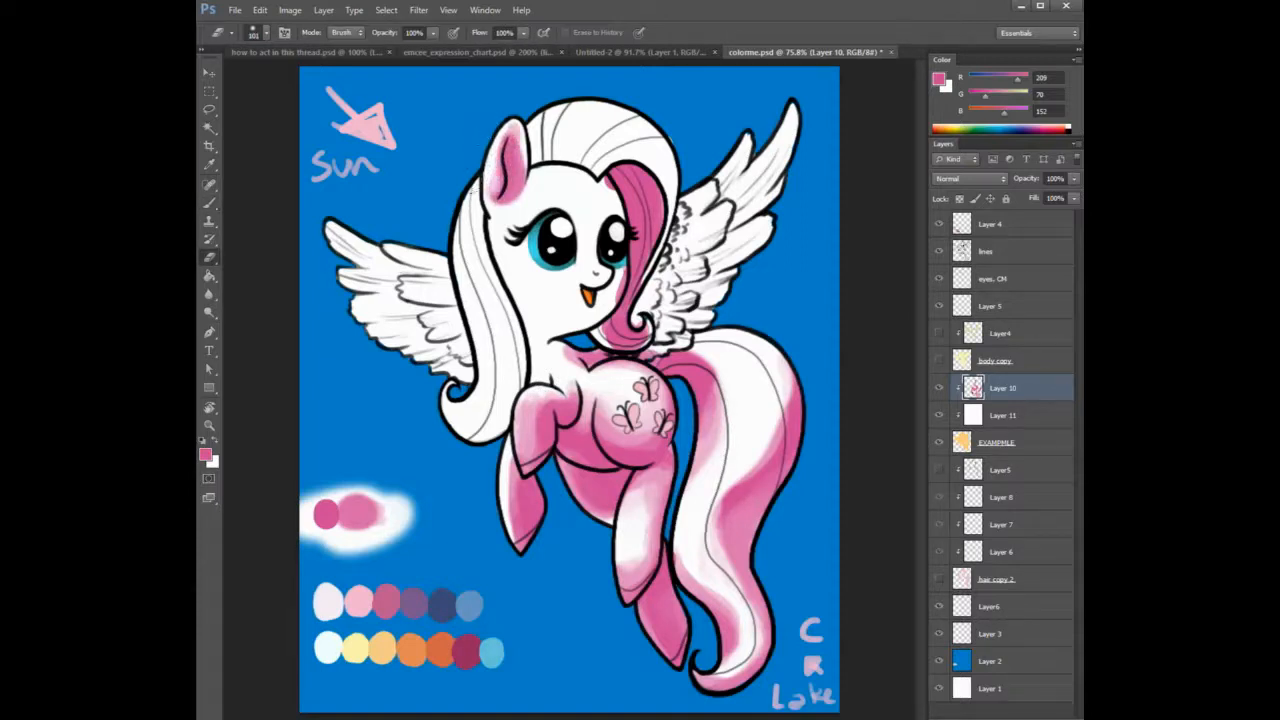
pyautogui.moveTo(498, 136)
pyautogui.mouseDown()
pyautogui.moveTo(510, 196)
pyautogui.moveTo(520, 152)
pyautogui.moveTo(504, 197)
pyautogui.mouseUp()
pyautogui.press('b')
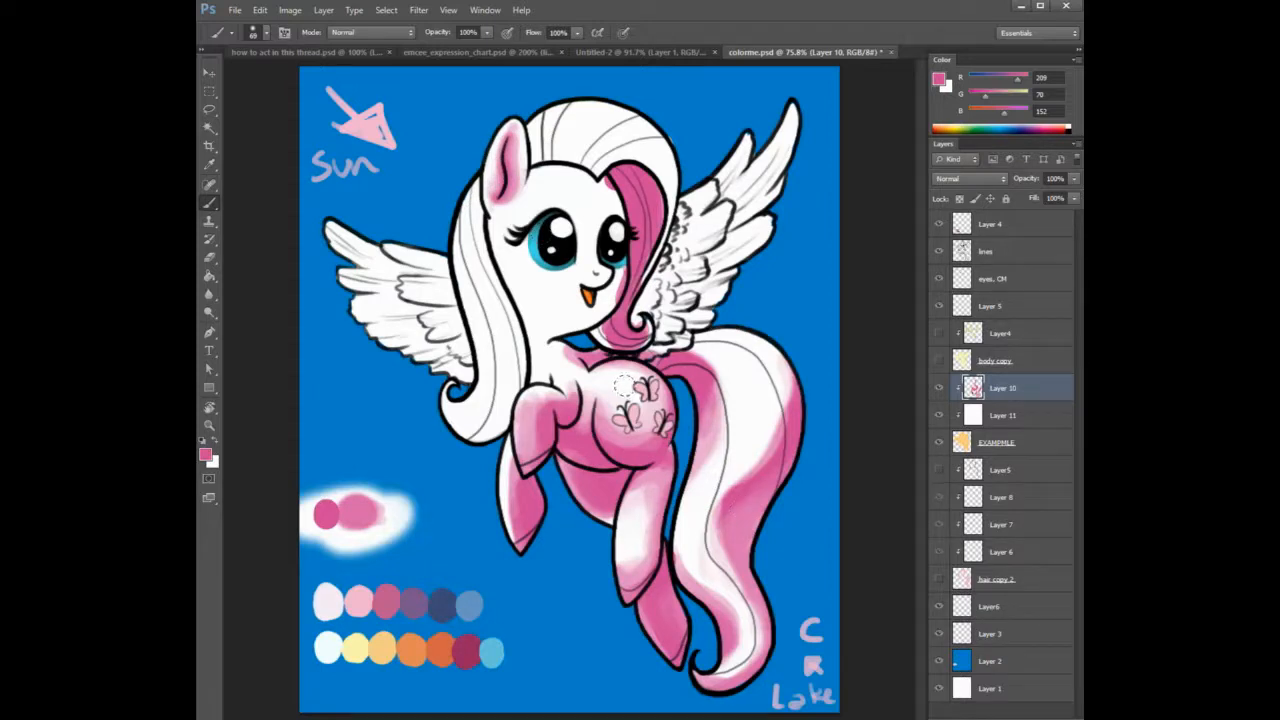
# Paint bright pink shadows under the muzzle and chin and down the cheek and neck beside the mane.
pyautogui.moveTo(623, 385); pyautogui.dragTo(615, 366)
pyautogui.moveTo(621, 275)
pyautogui.mouseDown()
pyautogui.moveTo(597, 252)
pyautogui.moveTo(582, 276)
pyautogui.moveTo(595, 273)
pyautogui.moveTo(582, 278)
pyautogui.moveTo(590, 298)
pyautogui.moveTo(610, 298)
pyautogui.moveTo(556, 336)
pyautogui.moveTo(575, 360)
pyautogui.mouseUp()
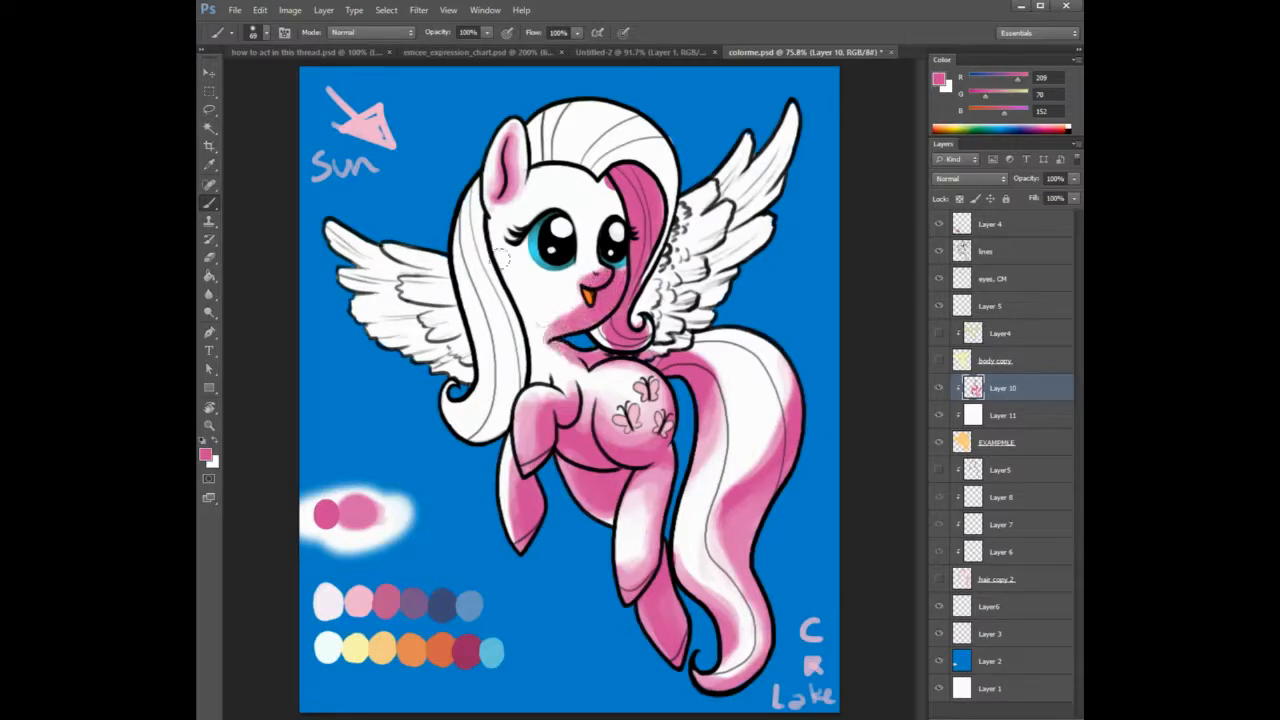
pyautogui.moveTo(505, 256)
pyautogui.mouseDown()
pyautogui.moveTo(519, 350)
pyautogui.moveTo(524, 330)
pyautogui.moveTo(529, 365)
pyautogui.moveTo(554, 355)
pyautogui.moveTo(545, 392)
pyautogui.mouseUp()
# Enlarge the brush to 112 px and tint the face, chest and near hind leg with a sampled light pink.
pyautogui.keyDown('alt'); pyautogui.click(529, 408); pyautogui.keyUp('alt')
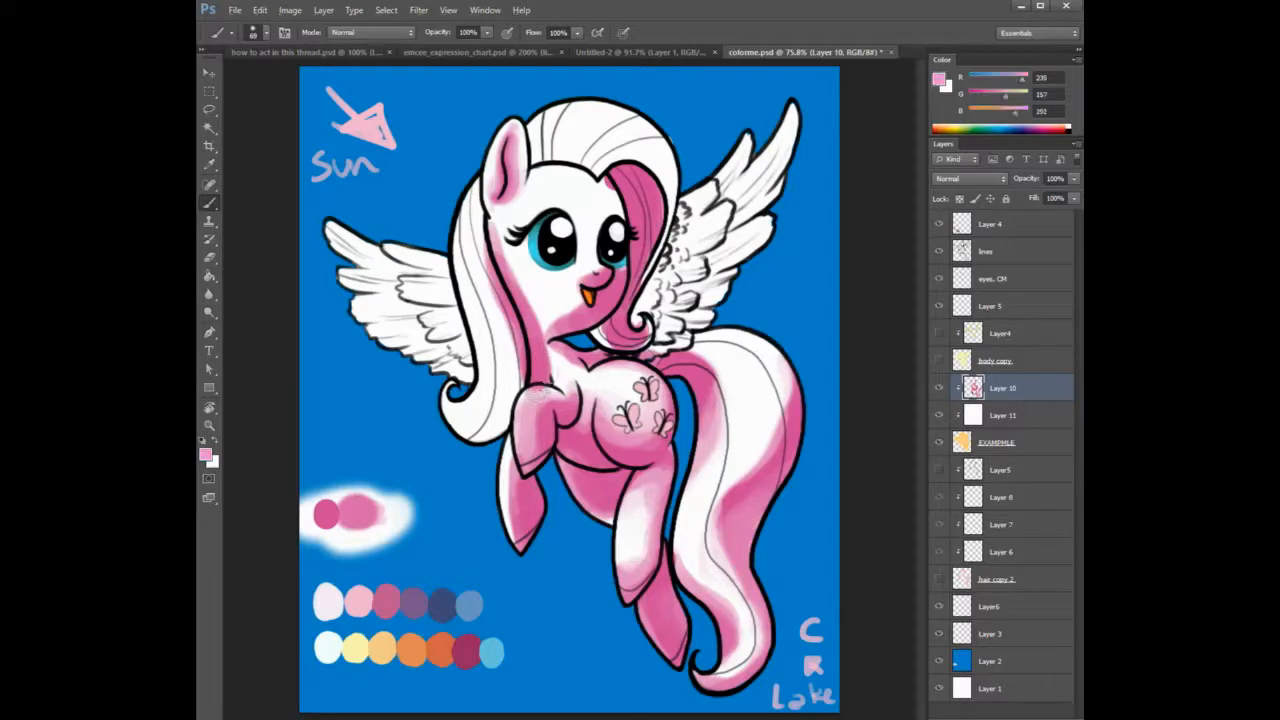
pyautogui.moveTo(563, 302)
pyautogui.mouseDown()
pyautogui.moveTo(575, 318)
pyautogui.moveTo(590, 300)
pyautogui.moveTo(590, 262)
pyautogui.moveTo(572, 296)
pyautogui.moveTo(565, 285)
pyautogui.mouseUp()
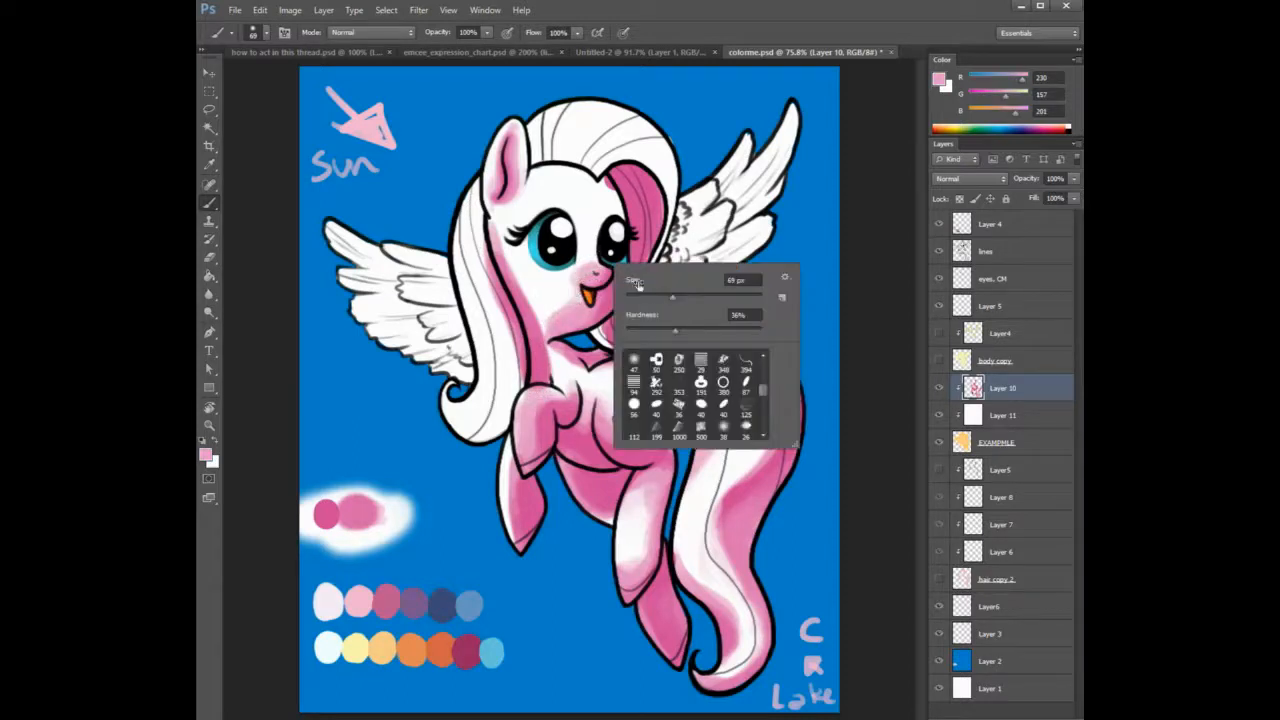
pyautogui.rightClick(610, 264)
pyautogui.moveTo(518, 210)
pyautogui.mouseDown()
pyautogui.moveTo(524, 268)
pyautogui.moveTo(590, 255)
pyautogui.moveTo(519, 222)
pyautogui.moveTo(577, 184)
pyautogui.moveTo(606, 274)
pyautogui.moveTo(569, 294)
pyautogui.mouseUp()
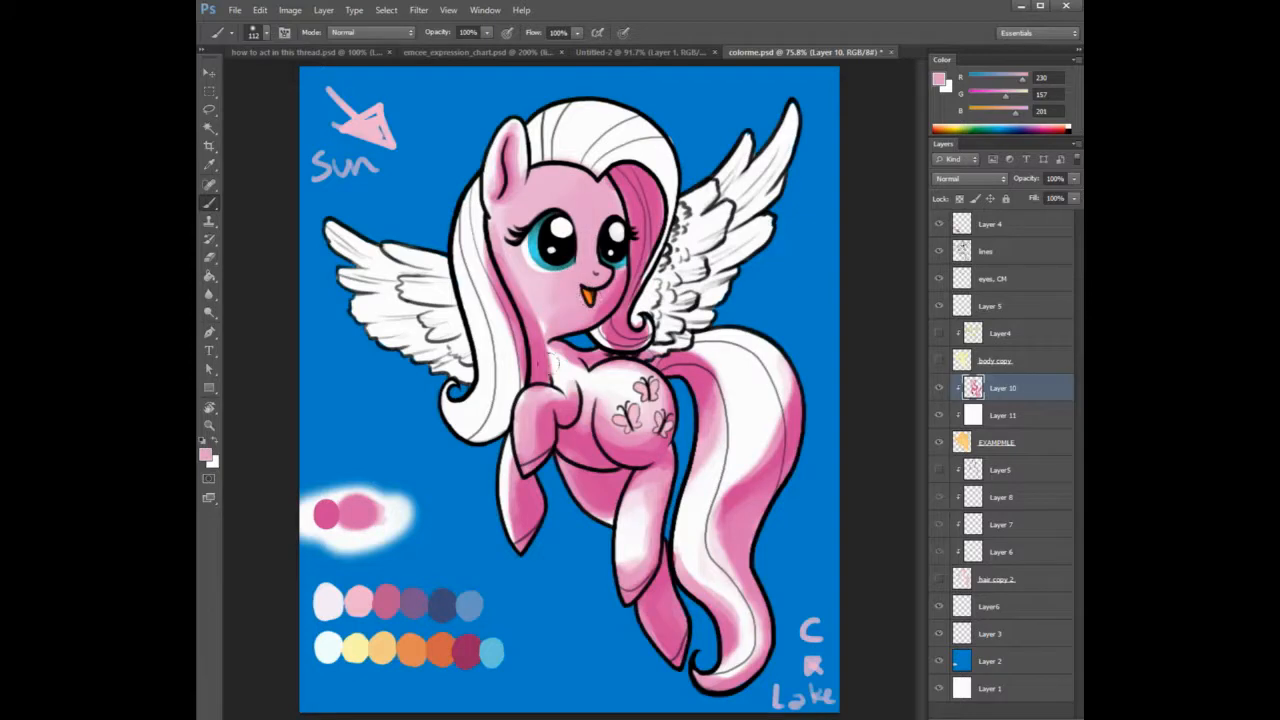
pyautogui.moveTo(550, 358)
pyautogui.mouseDown()
pyautogui.moveTo(562, 386)
pyautogui.moveTo(606, 410)
pyautogui.moveTo(628, 400)
pyautogui.moveTo(585, 434)
pyautogui.mouseUp()
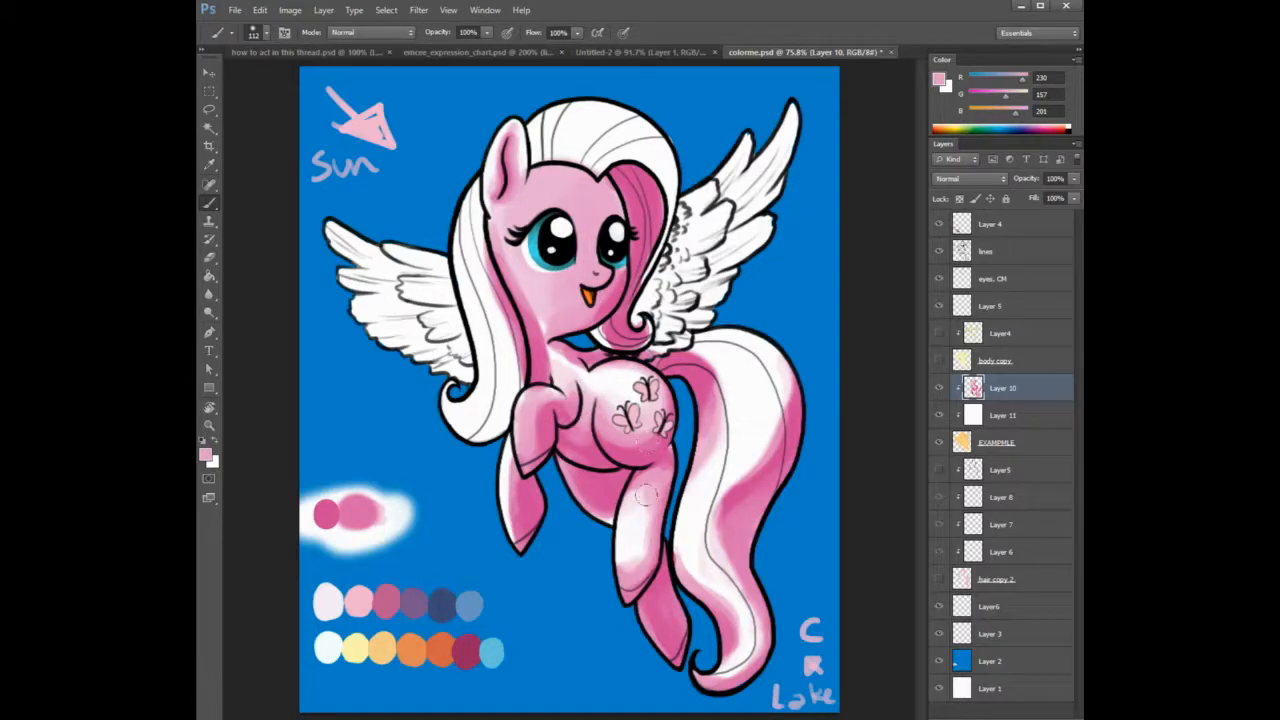
pyautogui.moveTo(632, 501); pyautogui.dragTo(625, 555)
# Undo a light pink stroke on the upper tail and blend that pink along the tail's middle and lower strands.
pyautogui.moveTo(717, 360)
pyautogui.mouseDown()
pyautogui.moveTo(705, 460)
pyautogui.moveTo(760, 373)
pyautogui.mouseUp()
pyautogui.hotkey('ctrl', 'z')
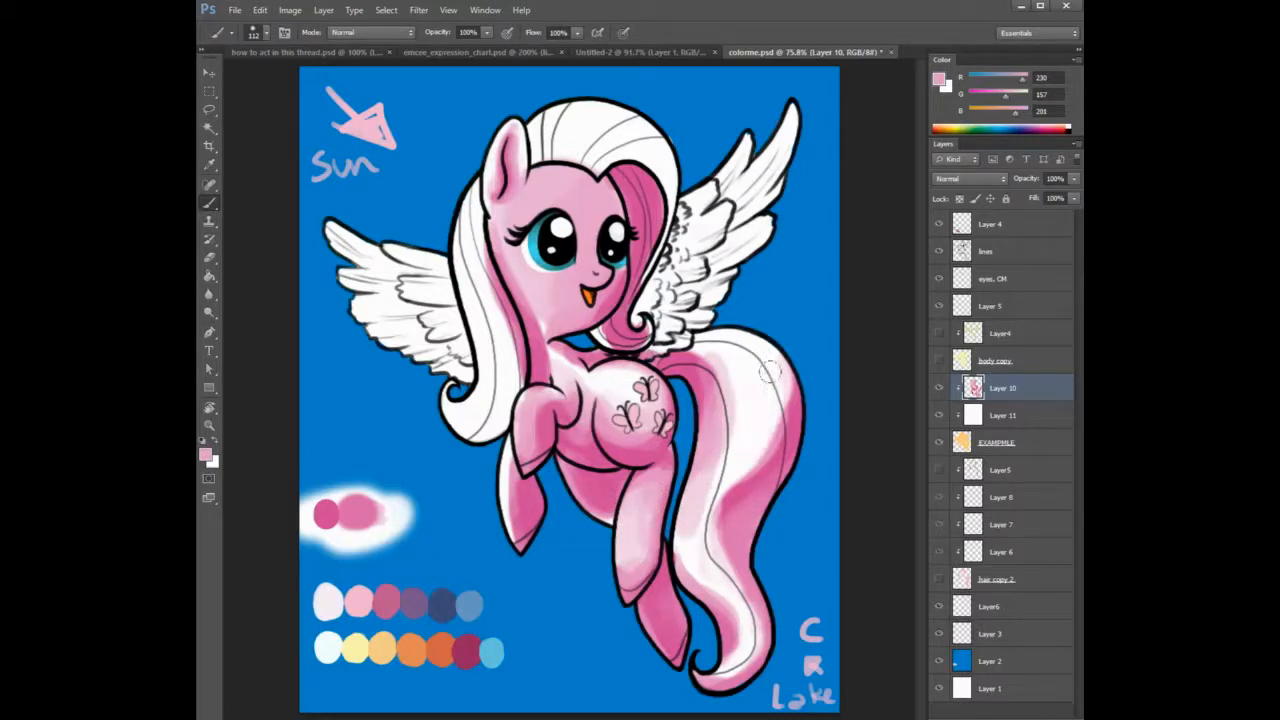
pyautogui.moveTo(767, 436); pyautogui.dragTo(751, 464)
pyautogui.moveTo(709, 523); pyautogui.dragTo(751, 640)
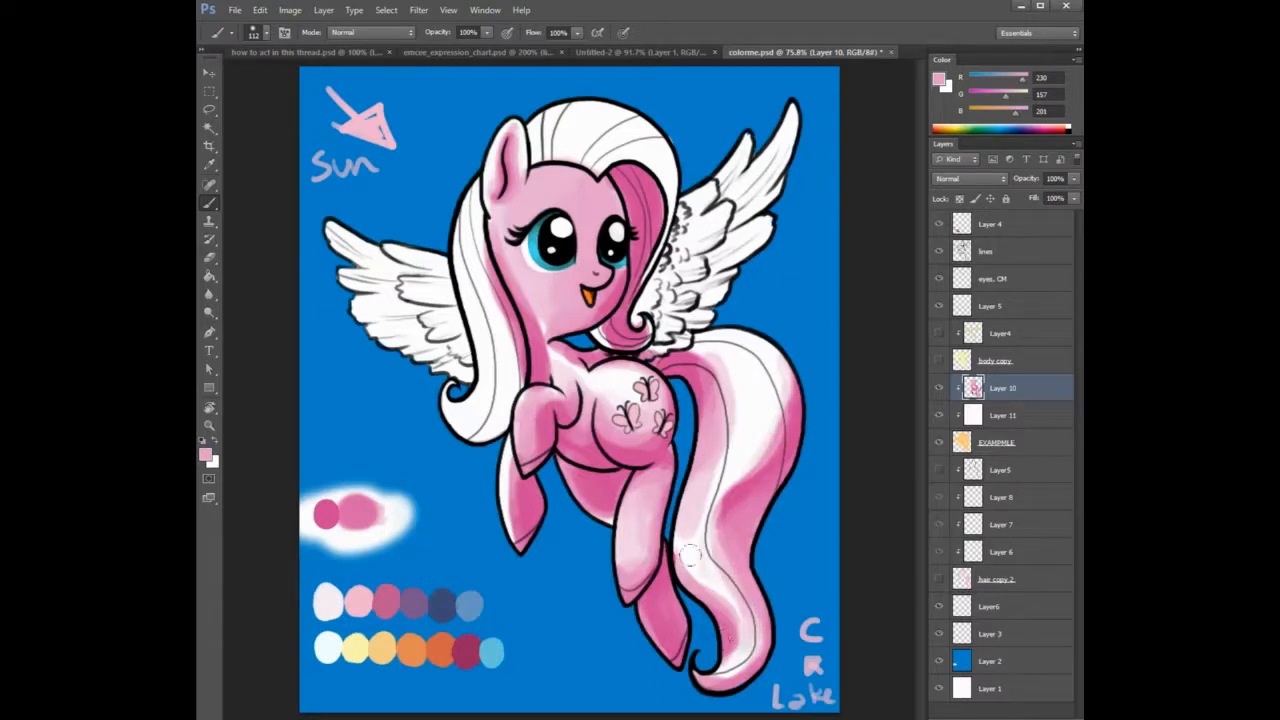
pyautogui.moveTo(689, 555)
pyautogui.mouseDown()
pyautogui.moveTo(694, 570)
pyautogui.moveTo(681, 531)
pyautogui.mouseUp()
# Shade the mane just above the forehead and around the front lock with pinks sampled from the hair.
pyautogui.keyDown('alt'); pyautogui.click(655, 176); pyautogui.keyUp('alt')
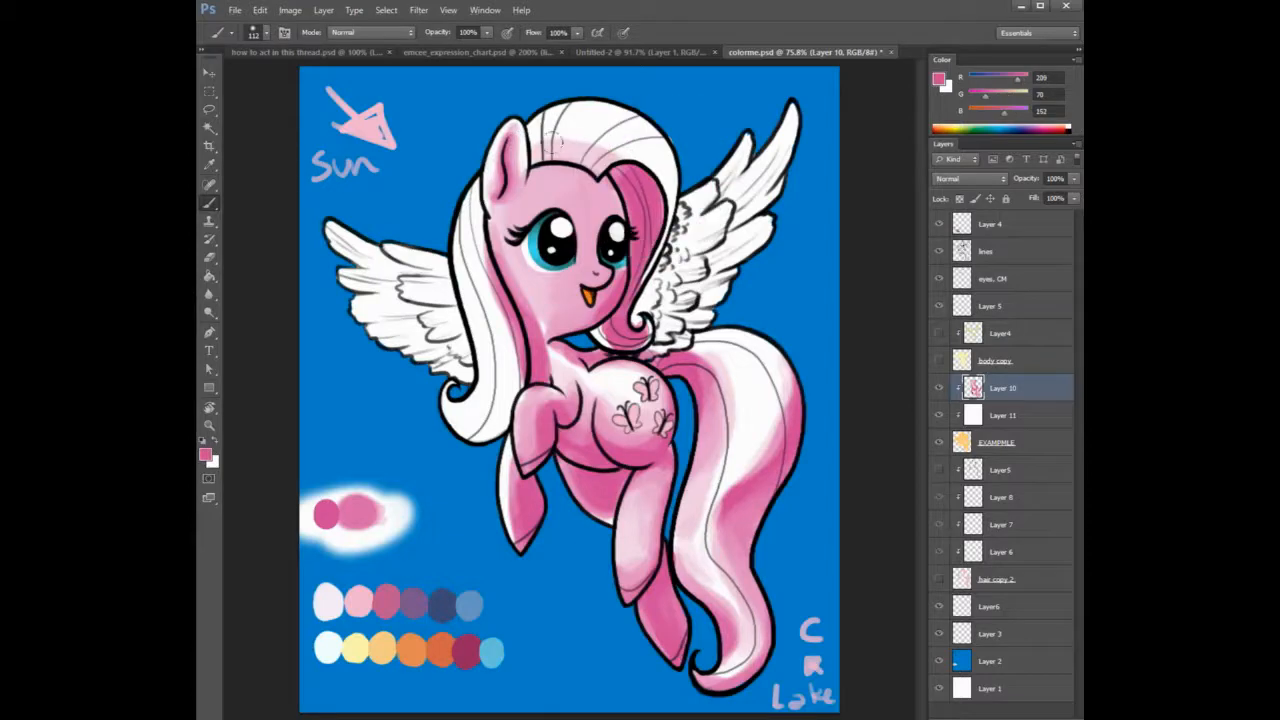
pyautogui.moveTo(540, 170)
pyautogui.mouseDown()
pyautogui.moveTo(600, 165)
pyautogui.moveTo(628, 146)
pyautogui.moveTo(660, 166)
pyautogui.moveTo(664, 193)
pyautogui.mouseUp()
pyautogui.keyDown('alt'); pyautogui.click(593, 160); pyautogui.keyUp('alt')
pyautogui.keyDown('alt'); pyautogui.click(658, 182); pyautogui.keyUp('alt')
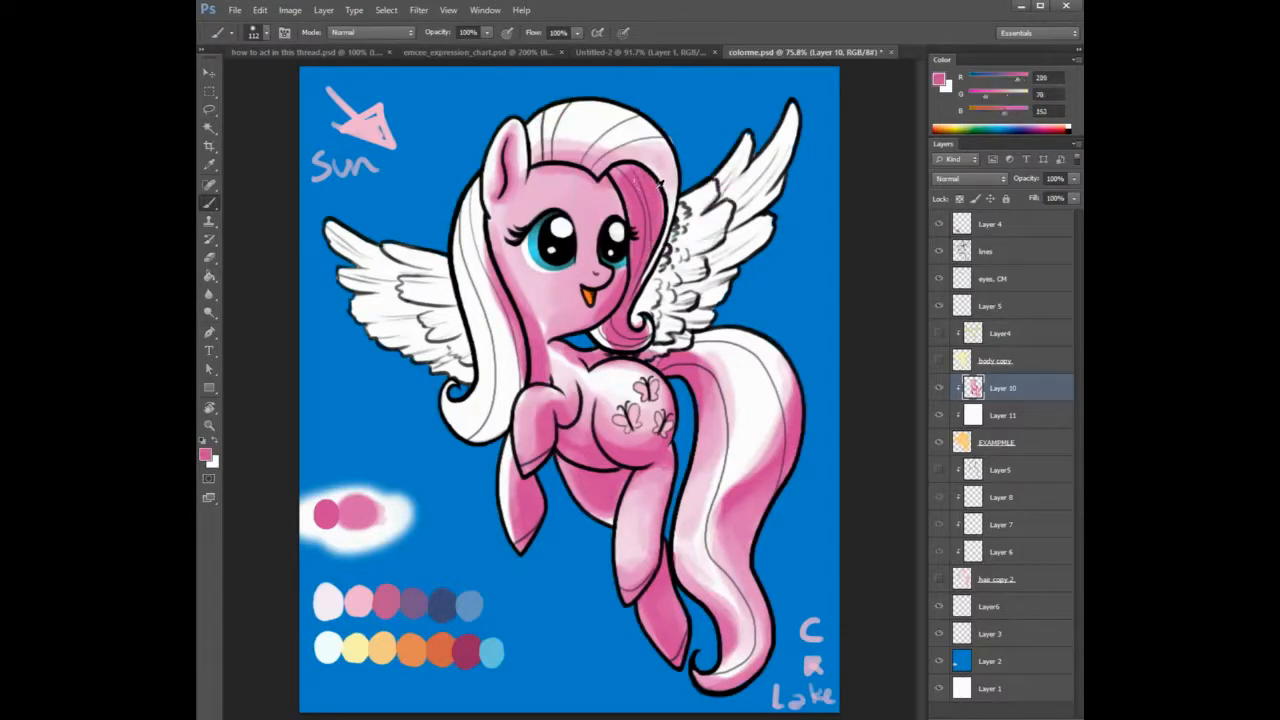
# Shade both wings with bright pink, strongest near the body, and begin shading the long side lock.
pyautogui.moveTo(604, 144)
pyautogui.mouseDown()
pyautogui.moveTo(661, 180)
pyautogui.moveTo(657, 254)
pyautogui.moveTo(627, 308)
pyautogui.moveTo(715, 205)
pyautogui.moveTo(765, 175)
pyautogui.mouseUp()
pyautogui.moveTo(750, 225); pyautogui.dragTo(655, 340)
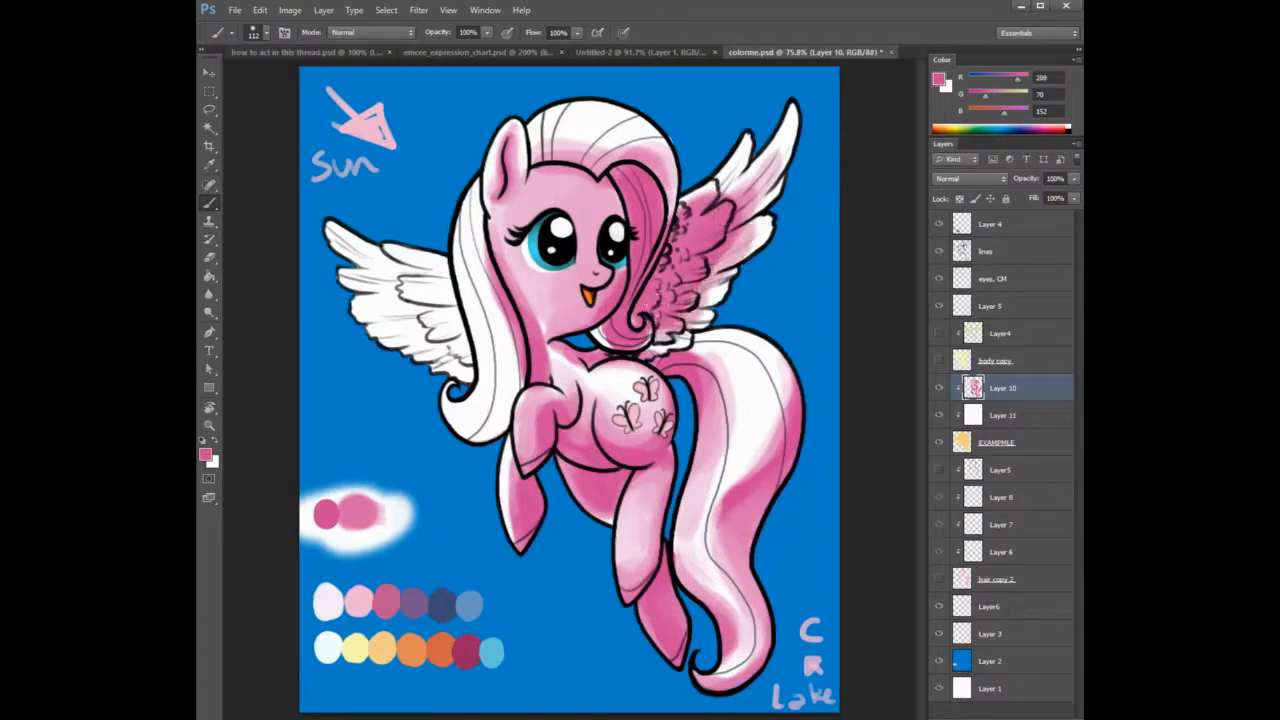
pyautogui.moveTo(345, 242)
pyautogui.mouseDown()
pyautogui.moveTo(430, 275)
pyautogui.moveTo(445, 300)
pyautogui.moveTo(367, 307)
pyautogui.moveTo(460, 345)
pyautogui.moveTo(468, 380)
pyautogui.mouseUp()
pyautogui.moveTo(440, 300)
pyautogui.mouseDown()
pyautogui.moveTo(444, 345)
pyautogui.moveTo(472, 272)
pyautogui.moveTo(459, 185)
pyautogui.moveTo(478, 333)
pyautogui.mouseUp()
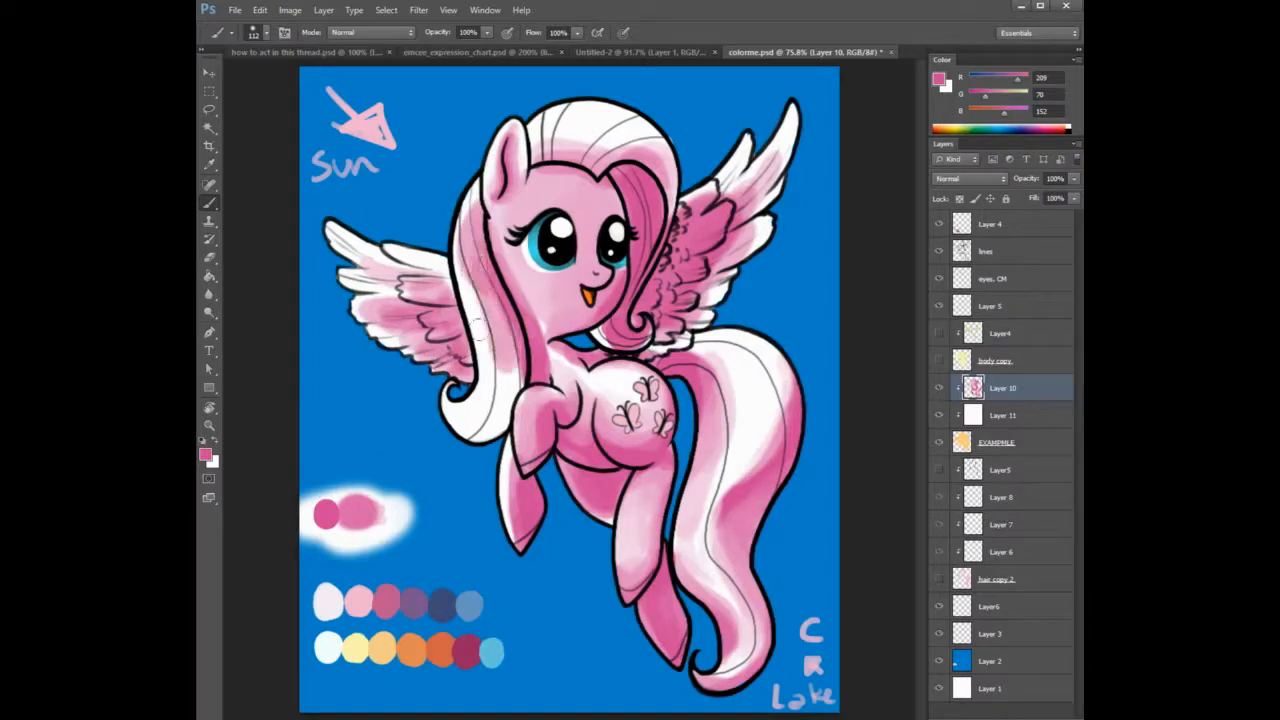
# Cover the long side lock of the mane in medium pink and deepen its inner strands and lower curl.
pyautogui.keyDown('alt'); pyautogui.click(483, 271); pyautogui.keyUp('alt')
pyautogui.moveTo(470, 245)
pyautogui.mouseDown()
pyautogui.moveTo(489, 350)
pyautogui.moveTo(467, 410)
pyautogui.moveTo(401, 373)
pyautogui.moveTo(493, 350)
pyautogui.mouseUp()
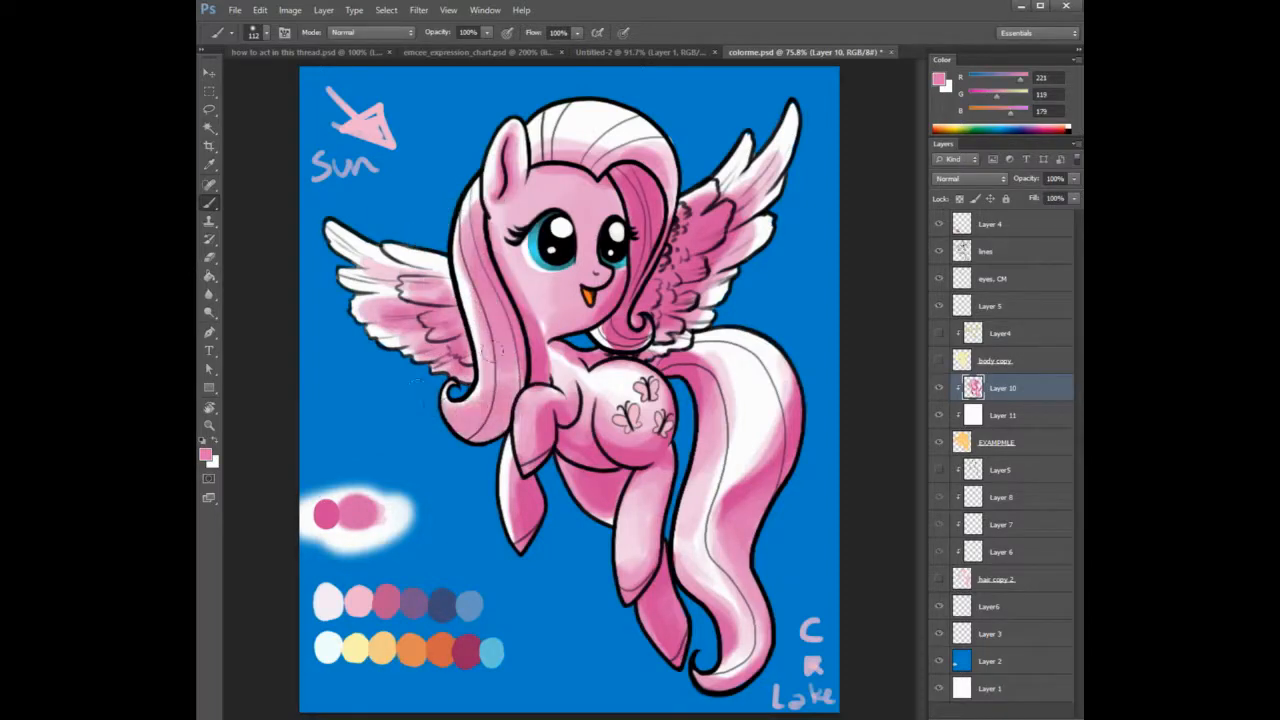
pyautogui.keyDown('alt'); pyautogui.click(536, 336); pyautogui.keyUp('alt')
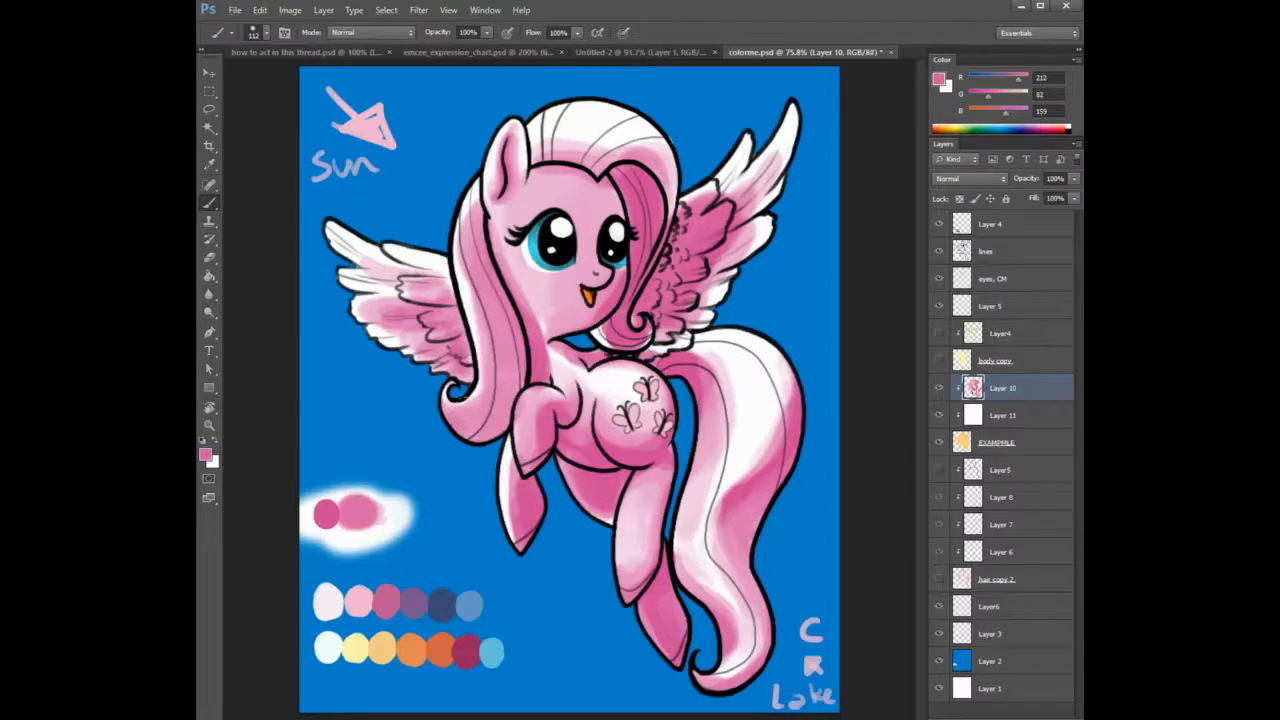
pyautogui.moveTo(462, 426)
pyautogui.mouseDown()
pyautogui.moveTo(487, 373)
pyautogui.moveTo(503, 317)
pyautogui.mouseUp()
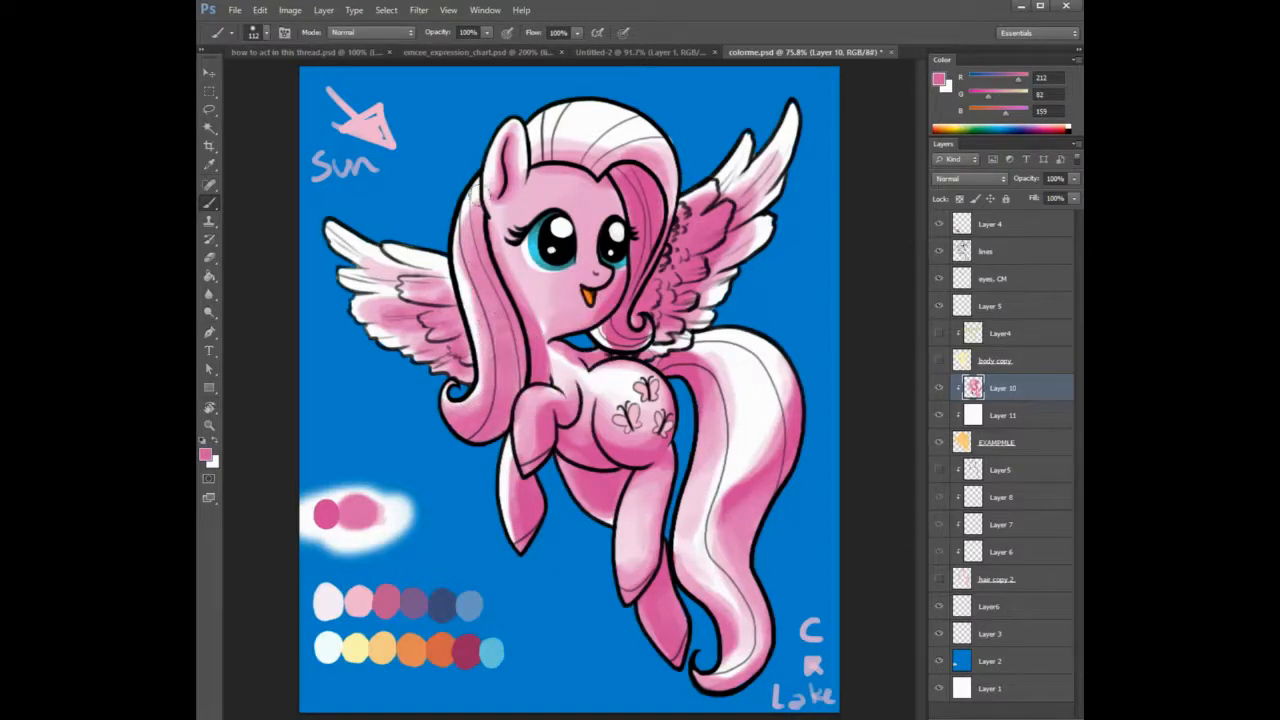
# Blend paler sampled pinks down the upper and outer strands of the long side lock.
pyautogui.keyDown('alt'); pyautogui.click(480, 196); pyautogui.keyUp('alt')
pyautogui.moveTo(478, 205); pyautogui.dragTo(461, 279)
pyautogui.keyDown('alt'); pyautogui.click(480, 223); pyautogui.keyUp('alt')
pyautogui.moveTo(476, 236); pyautogui.dragTo(486, 370)
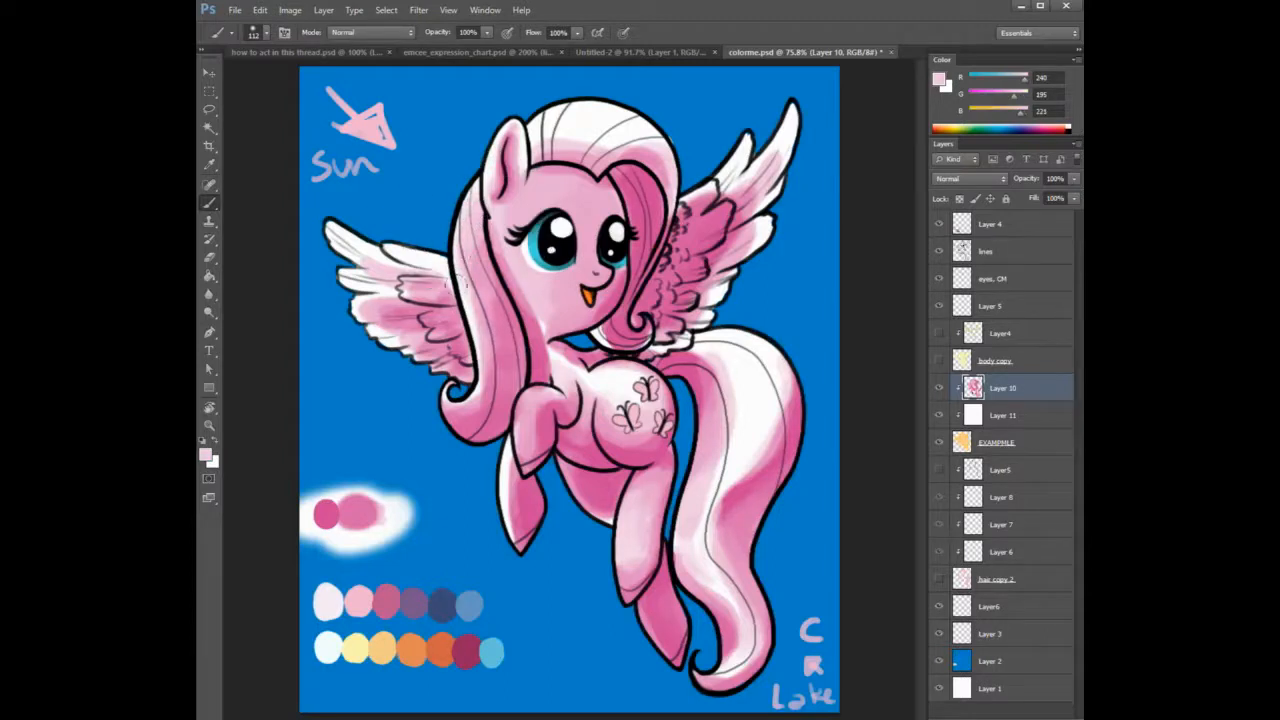
pyautogui.moveTo(486, 308); pyautogui.dragTo(494, 366)
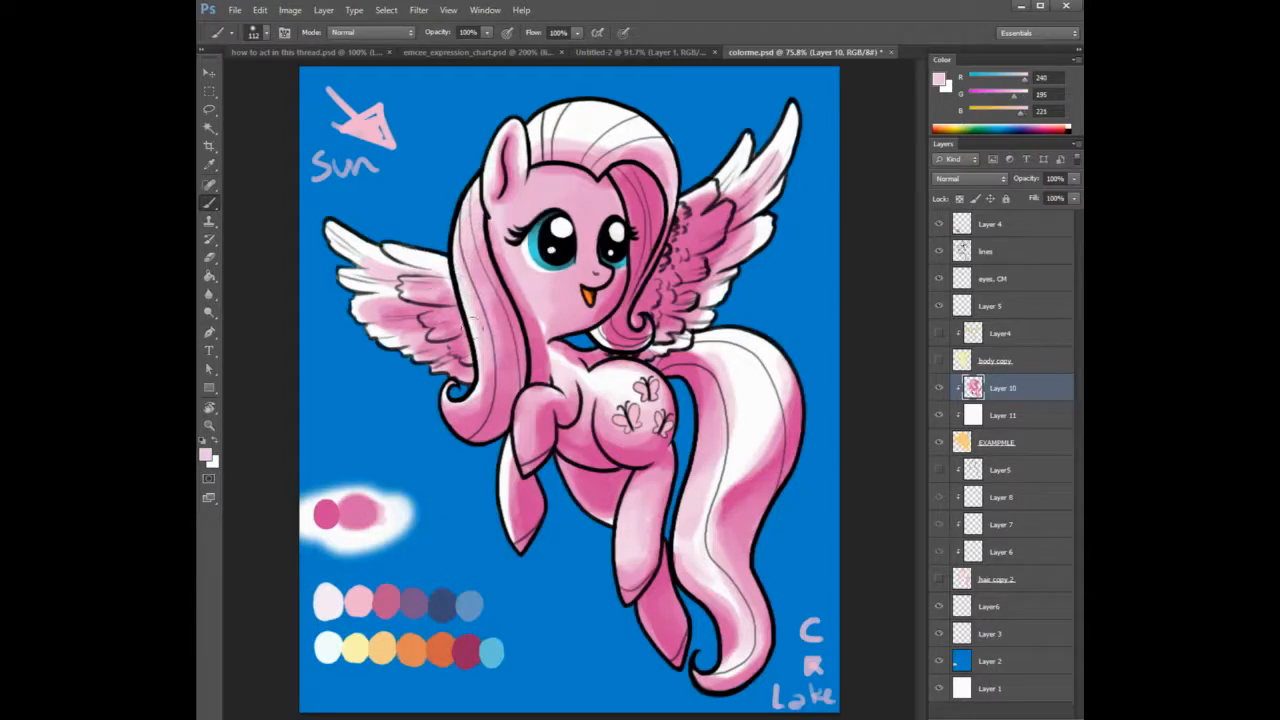
# Cover the white crown of the mane with pale pinks sampled from the hair and tint the tip of the ear.
pyautogui.keyDown('alt'); pyautogui.click(576, 122); pyautogui.keyUp('alt')
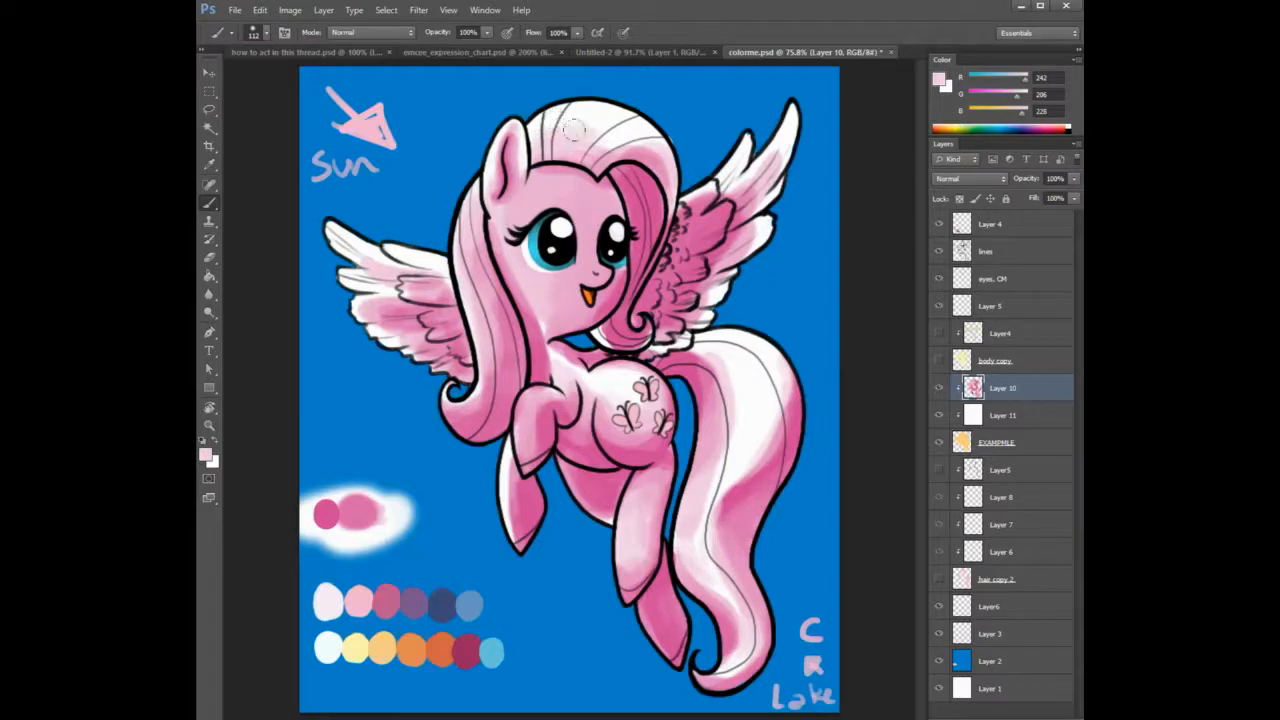
pyautogui.moveTo(575, 131)
pyautogui.mouseDown()
pyautogui.moveTo(635, 131)
pyautogui.moveTo(585, 120)
pyautogui.moveTo(556, 137)
pyautogui.moveTo(631, 147)
pyautogui.moveTo(654, 178)
pyautogui.moveTo(617, 132)
pyautogui.moveTo(566, 139)
pyautogui.moveTo(589, 136)
pyautogui.moveTo(562, 117)
pyautogui.moveTo(565, 148)
pyautogui.moveTo(609, 118)
pyautogui.moveTo(645, 147)
pyautogui.mouseUp()
pyautogui.keyDown('alt'); pyautogui.click(654, 186); pyautogui.keyUp('alt')
pyautogui.keyDown('alt'); pyautogui.click(588, 138); pyautogui.keyUp('alt')
pyautogui.keyDown('alt'); pyautogui.click(604, 130); pyautogui.keyUp('alt')
pyautogui.keyDown('alt'); pyautogui.click(630, 150); pyautogui.keyUp('alt')
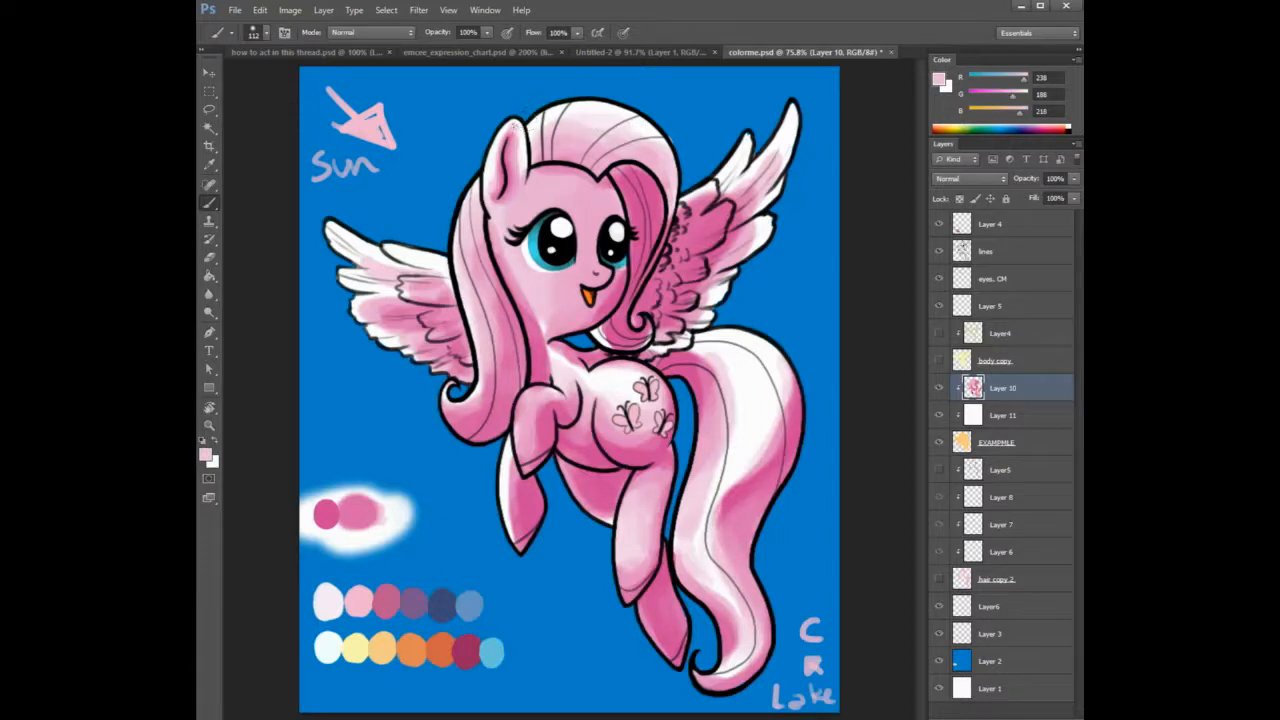
pyautogui.moveTo(514, 125); pyautogui.dragTo(511, 132)
# Deepen the mane's base above the forehead, the inner side lock and the neck with sampled pinks using a soft 62 px brush.
pyautogui.keyDown('alt'); pyautogui.click(638, 170); pyautogui.keyUp('alt')
pyautogui.moveTo(630, 158); pyautogui.dragTo(606, 168)
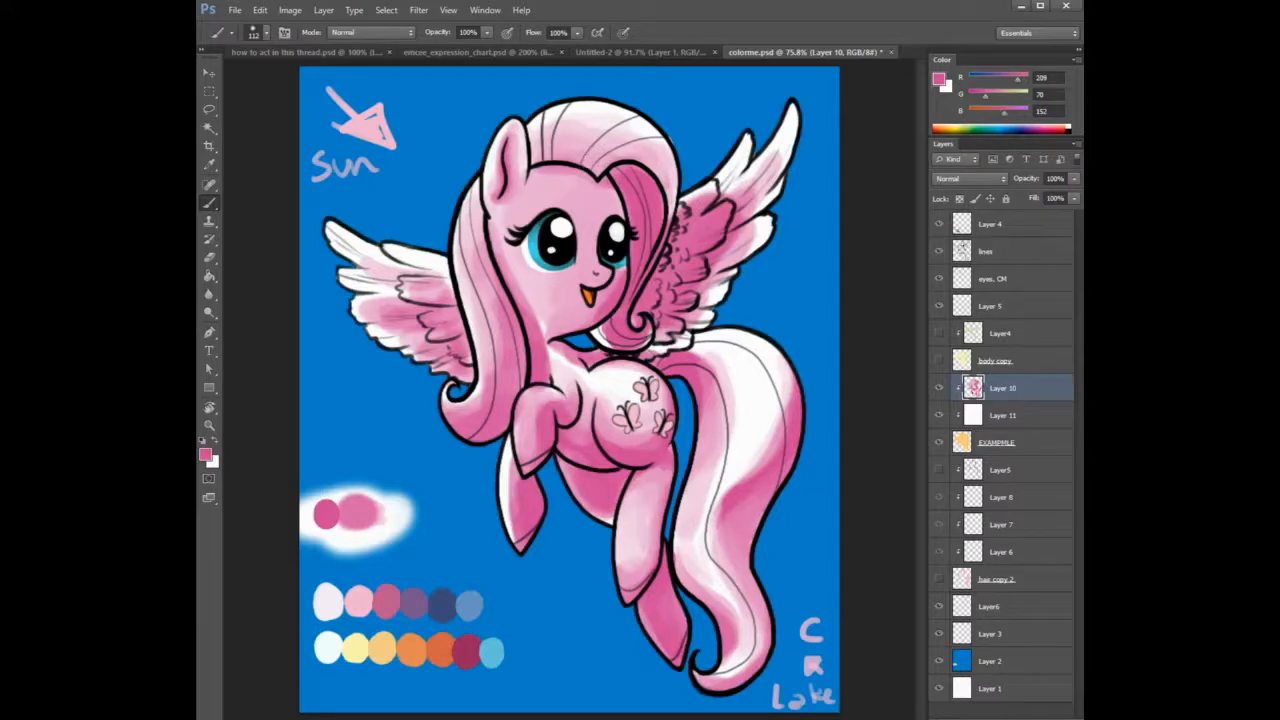
pyautogui.rightClick(607, 156)
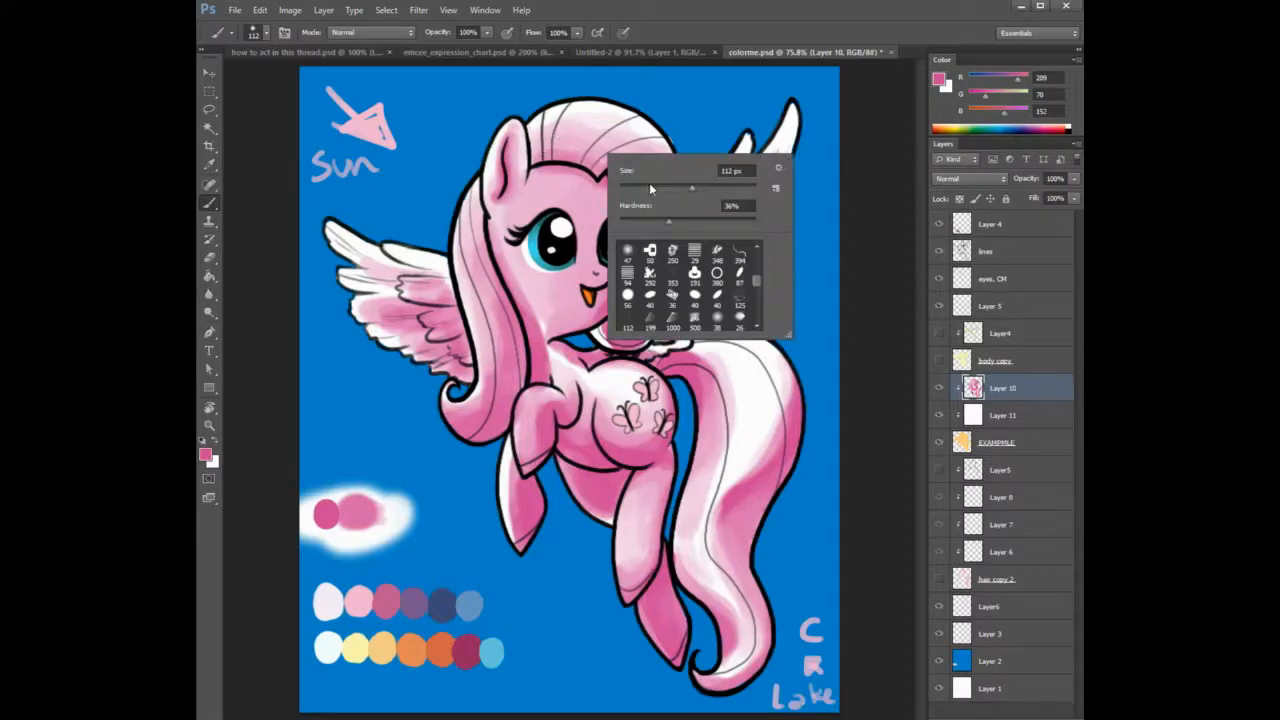
pyautogui.moveTo(645, 219); pyautogui.dragTo(620, 219)
pyautogui.click(561, 138)
pyautogui.moveTo(538, 146); pyautogui.dragTo(585, 158)
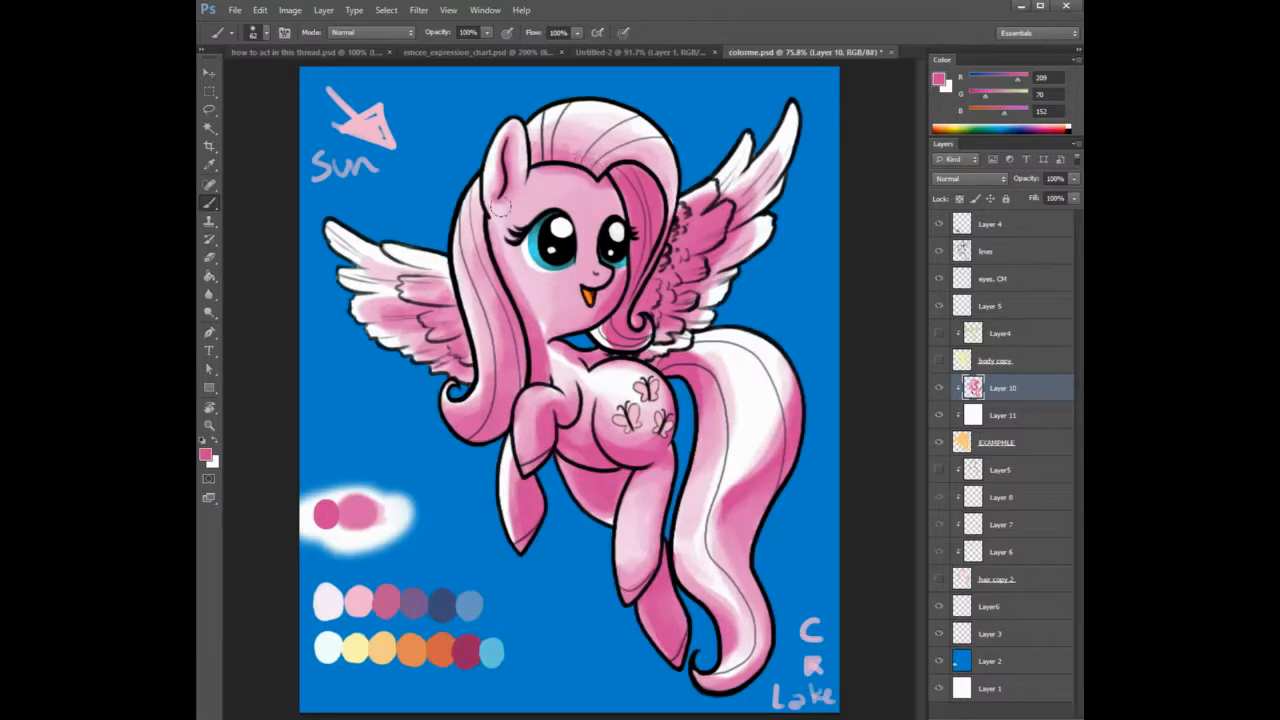
pyautogui.moveTo(500, 205)
pyautogui.mouseDown()
pyautogui.moveTo(480, 235)
pyautogui.moveTo(475, 268)
pyautogui.moveTo(487, 277)
pyautogui.mouseUp()
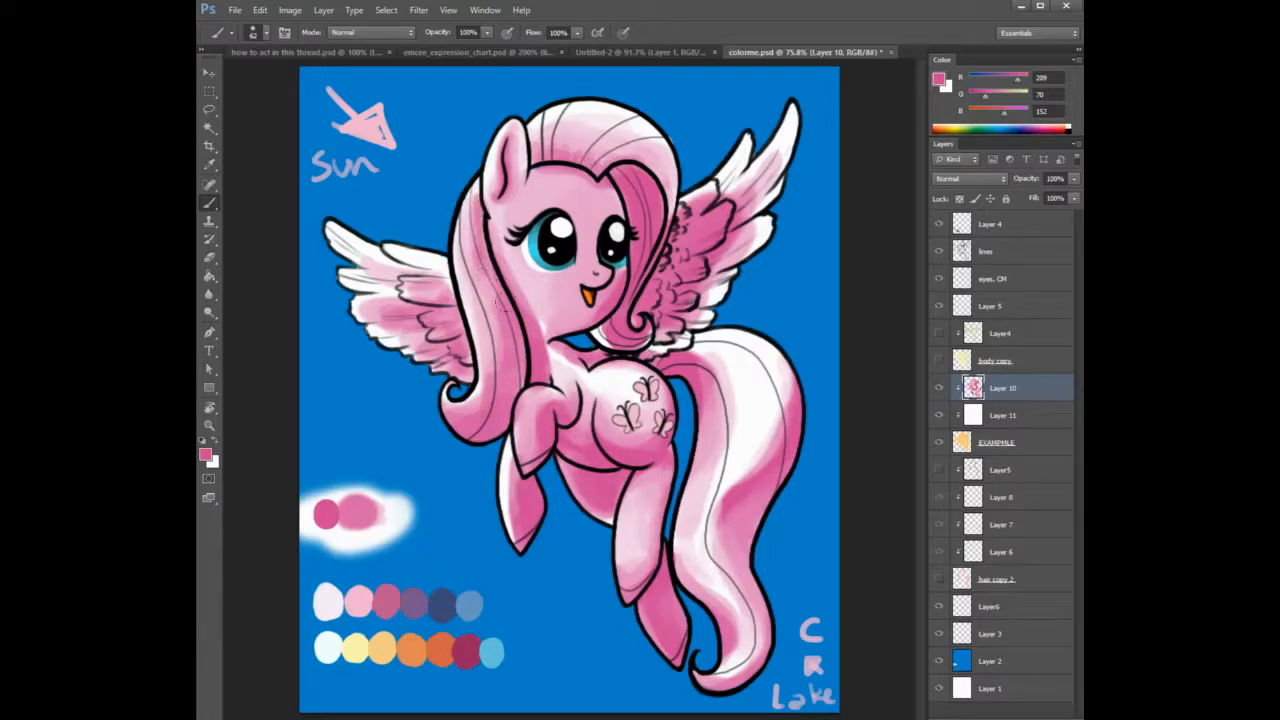
pyautogui.keyDown('alt'); pyautogui.click(562, 318); pyautogui.keyUp('alt')
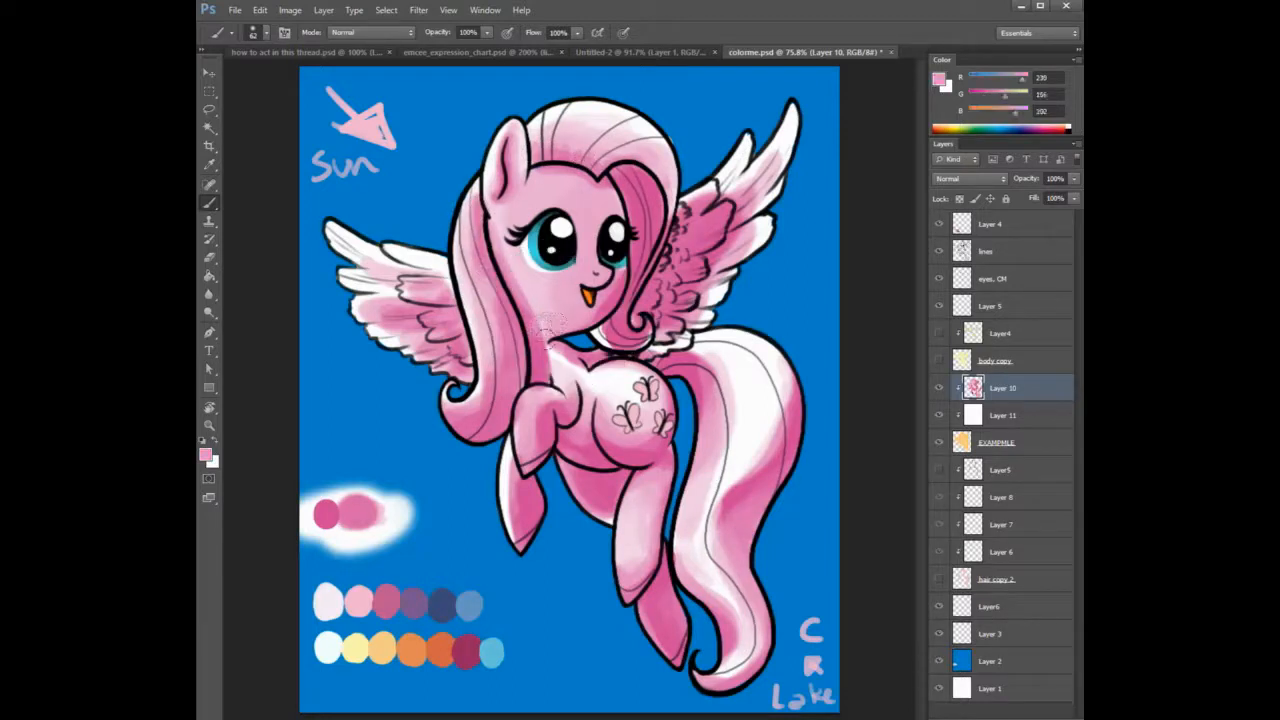
pyautogui.moveTo(556, 355)
pyautogui.mouseDown()
pyautogui.moveTo(548, 362)
pyautogui.moveTo(578, 366)
pyautogui.moveTo(582, 385)
pyautogui.moveTo(552, 356)
pyautogui.moveTo(535, 419)
pyautogui.mouseUp()
# Lighten the forehead and cheek with white and a sampled very pale pink using a 98 px brush.
pyautogui.keyDown('alt'); pyautogui.click(612, 376); pyautogui.keyUp('alt')
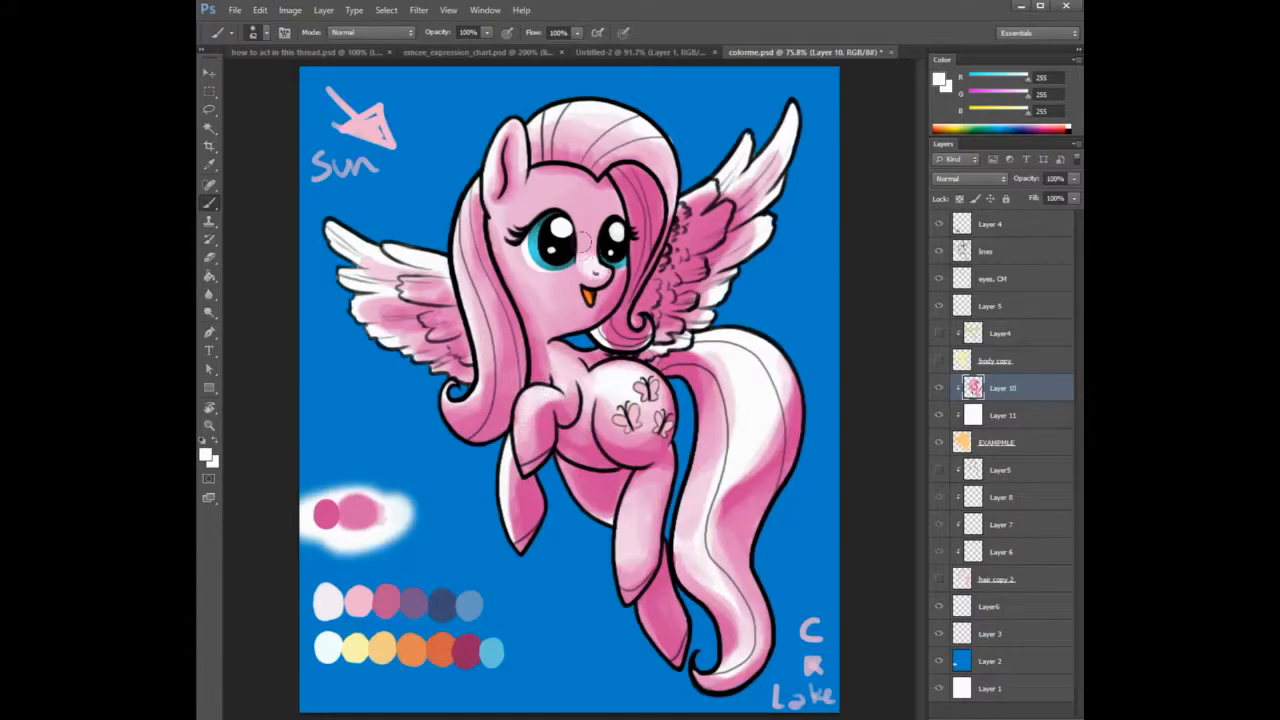
pyautogui.rightClick(614, 232)
pyautogui.moveTo(675, 274); pyautogui.dragTo(684, 274)
pyautogui.click(578, 228)
pyautogui.moveTo(523, 185)
pyautogui.mouseDown()
pyautogui.moveTo(510, 208)
pyautogui.moveTo(540, 180)
pyautogui.moveTo(566, 200)
pyautogui.moveTo(586, 192)
pyautogui.moveTo(581, 215)
pyautogui.moveTo(586, 190)
pyautogui.mouseUp()
pyautogui.keyDown('alt'); pyautogui.click(586, 192); pyautogui.keyUp('alt')
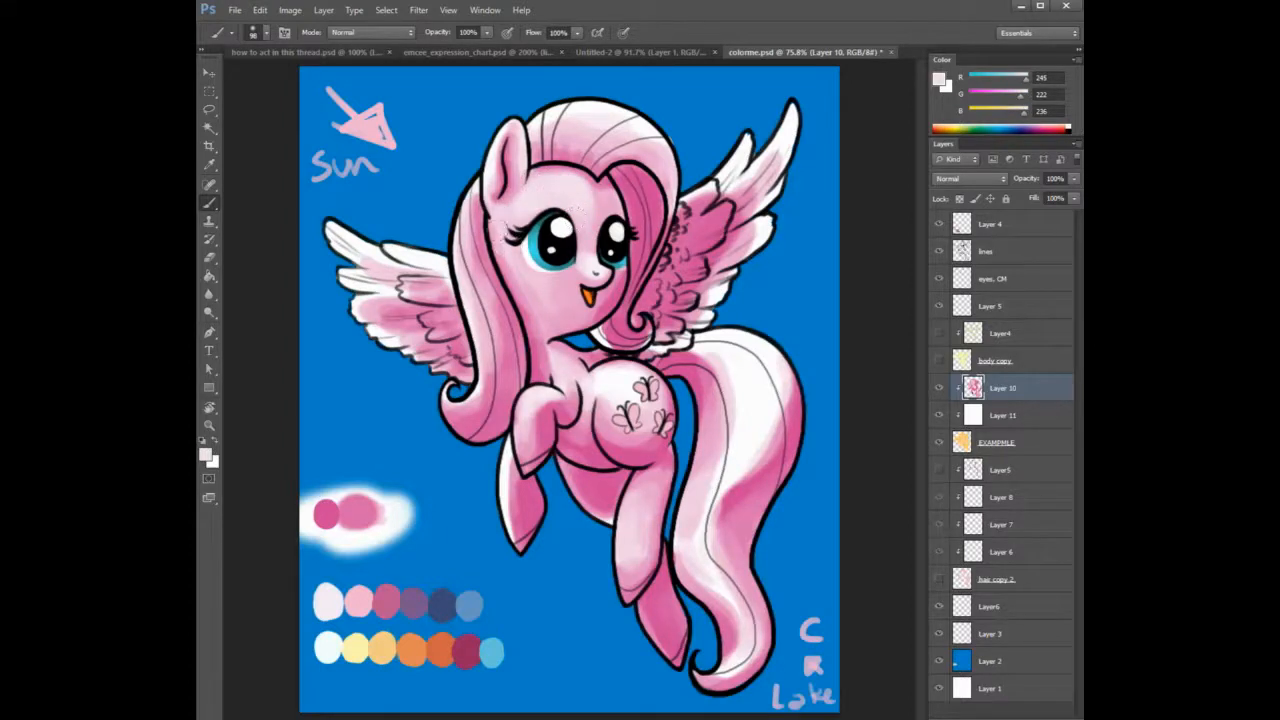
pyautogui.moveTo(508, 275); pyautogui.dragTo(512, 257)
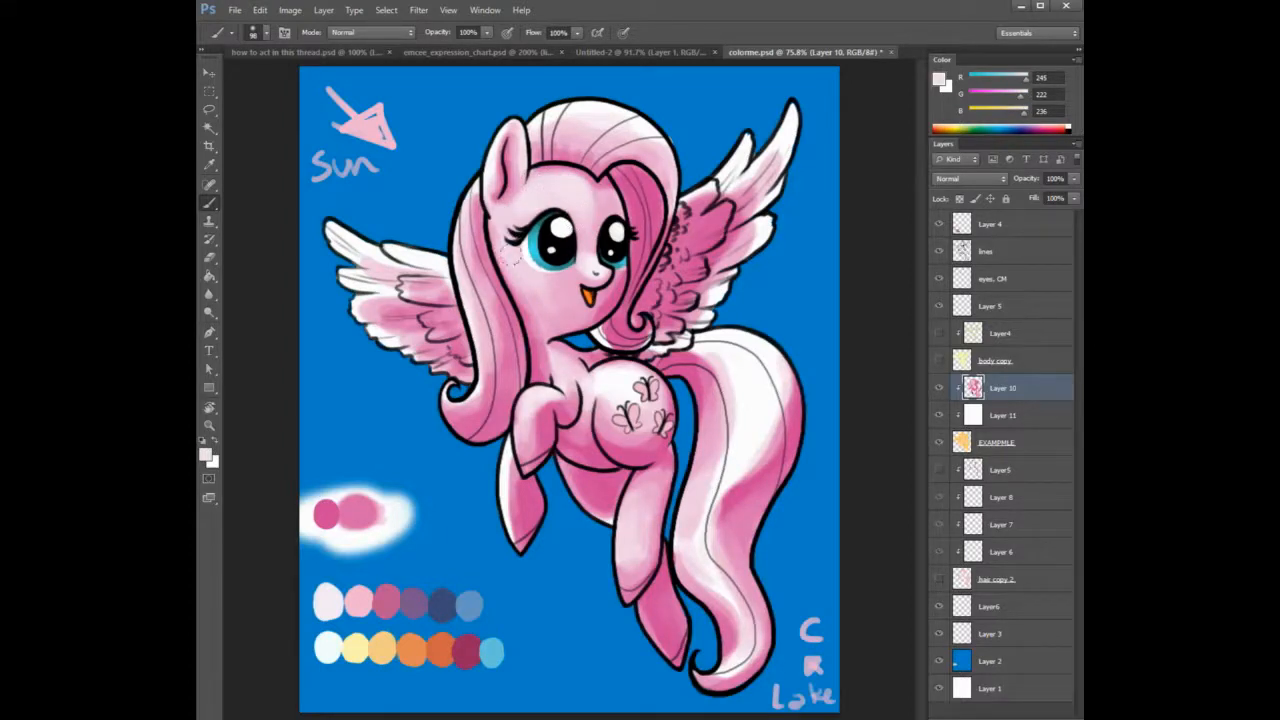
# Blend sampled medium pinks along the jaw and upper neck and around the ear.
pyautogui.keyDown('alt'); pyautogui.click(591, 300); pyautogui.keyUp('alt')
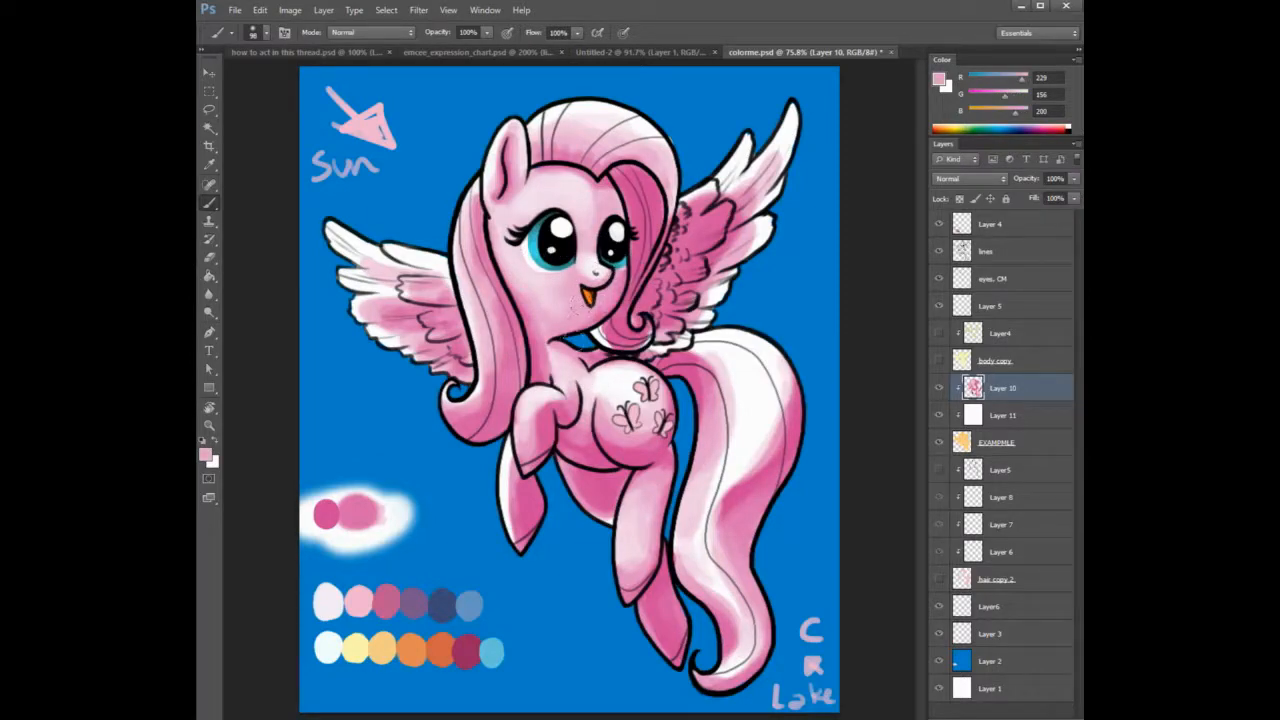
pyautogui.moveTo(529, 303); pyautogui.dragTo(541, 348)
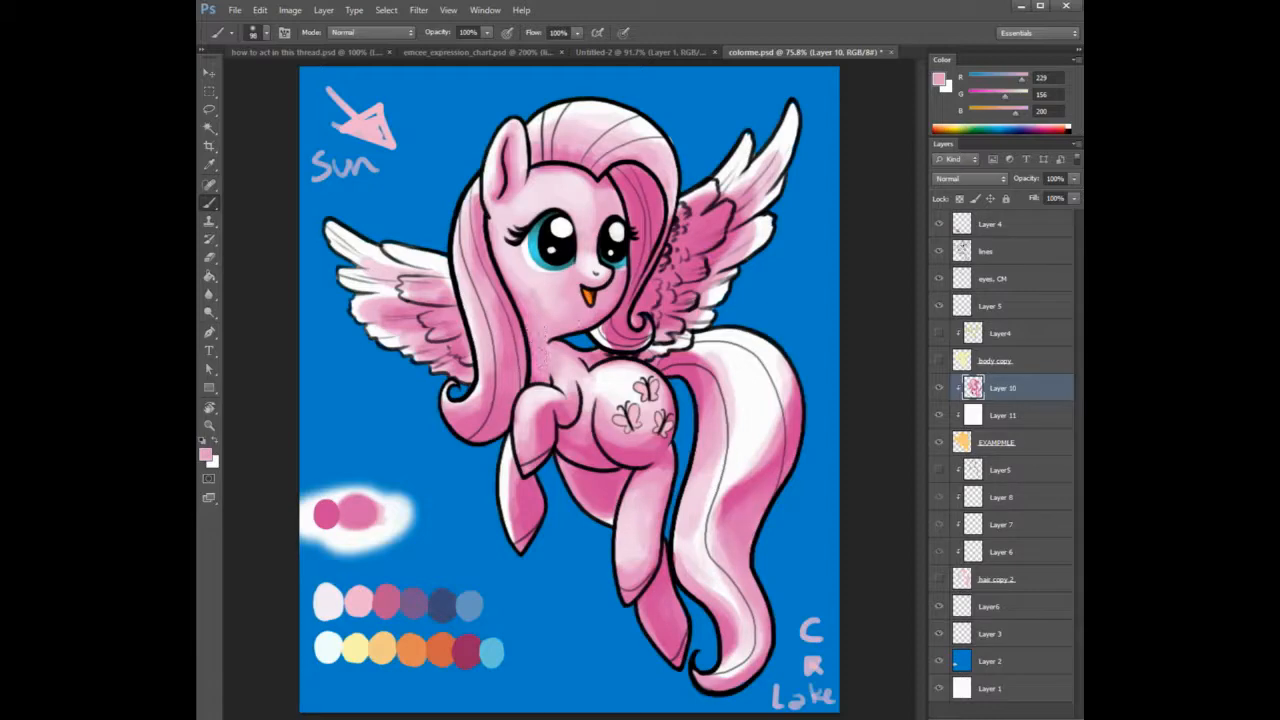
pyautogui.keyDown('alt'); pyautogui.click(596, 232); pyautogui.keyUp('alt')
pyautogui.keyDown('alt'); pyautogui.click(496, 221); pyautogui.keyUp('alt')
pyautogui.moveTo(506, 180); pyautogui.dragTo(480, 208)
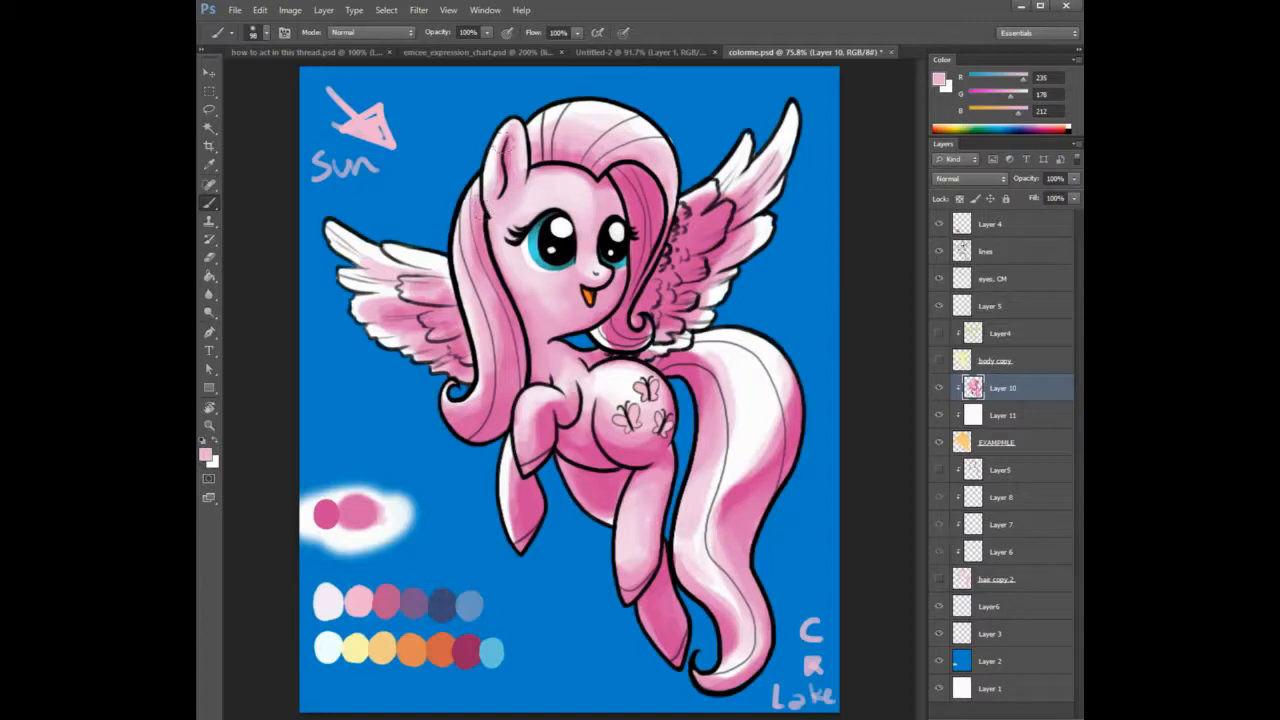
pyautogui.keyDown('alt'); pyautogui.click(496, 165); pyautogui.keyUp('alt')
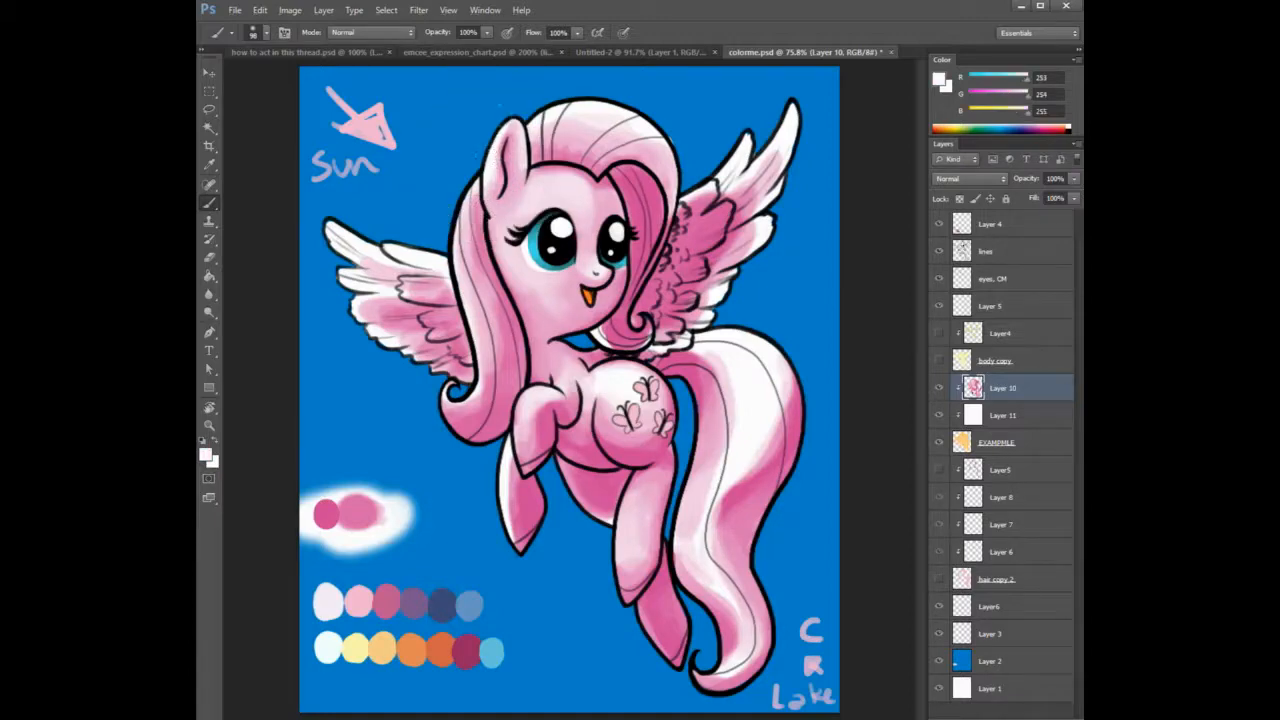
# Tint the remaining white feathers of both wings and the hair under the chin with medium pink sampled beside the side lock.
pyautogui.keyDown('alt'); pyautogui.click(450, 284); pyautogui.keyUp('alt')
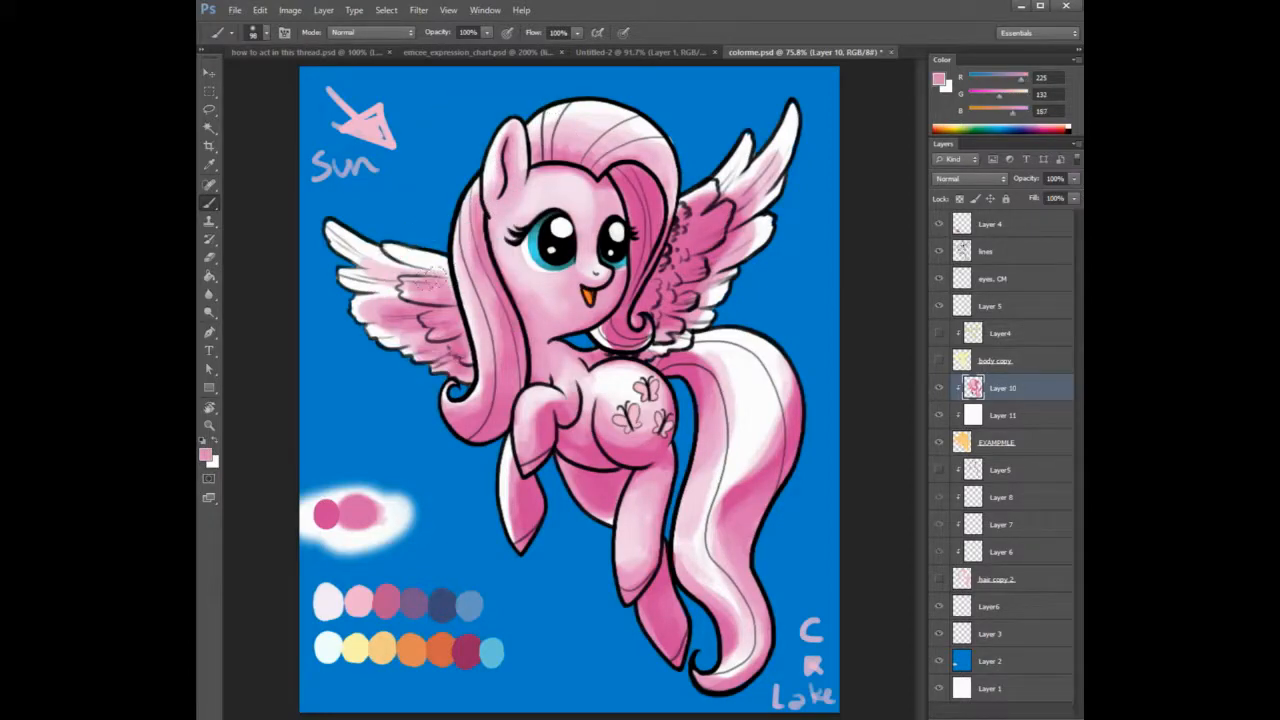
pyautogui.moveTo(360, 242)
pyautogui.mouseDown()
pyautogui.moveTo(388, 264)
pyautogui.moveTo(420, 348)
pyautogui.mouseUp()
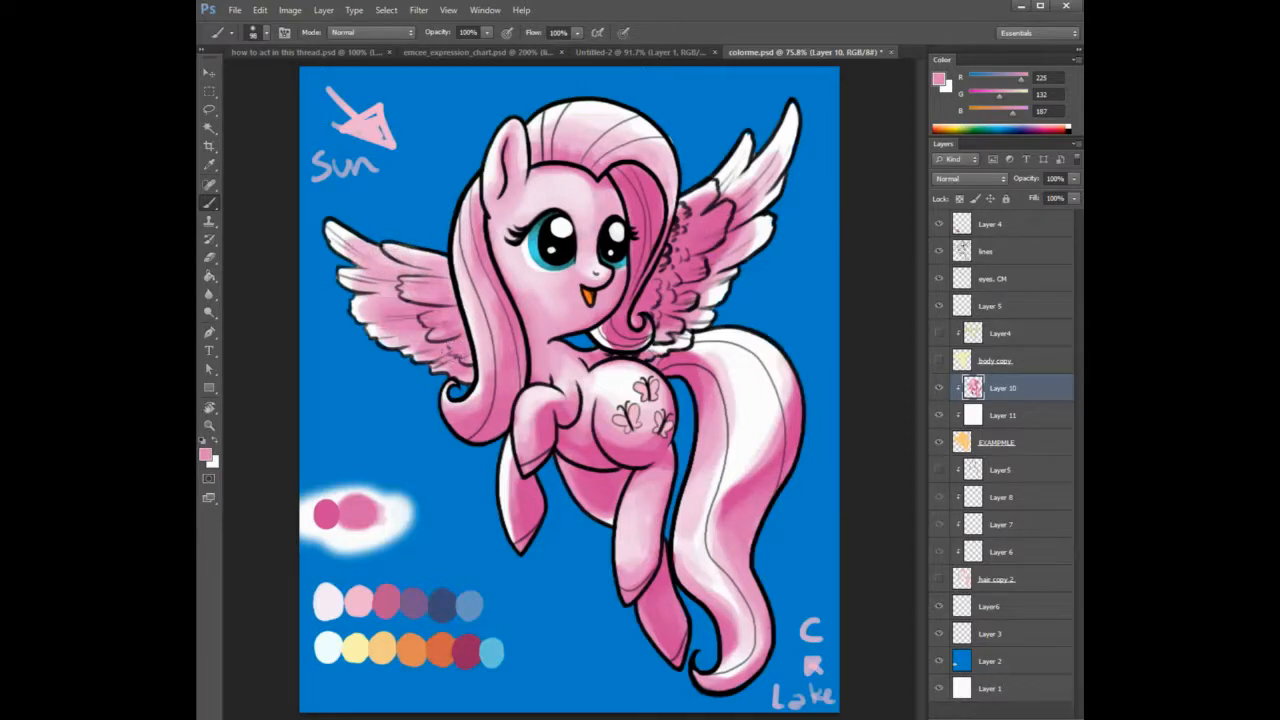
pyautogui.moveTo(740, 176)
pyautogui.mouseDown()
pyautogui.moveTo(686, 212)
pyautogui.moveTo(708, 244)
pyautogui.moveTo(652, 334)
pyautogui.moveTo(682, 342)
pyautogui.moveTo(600, 335)
pyautogui.mouseUp()
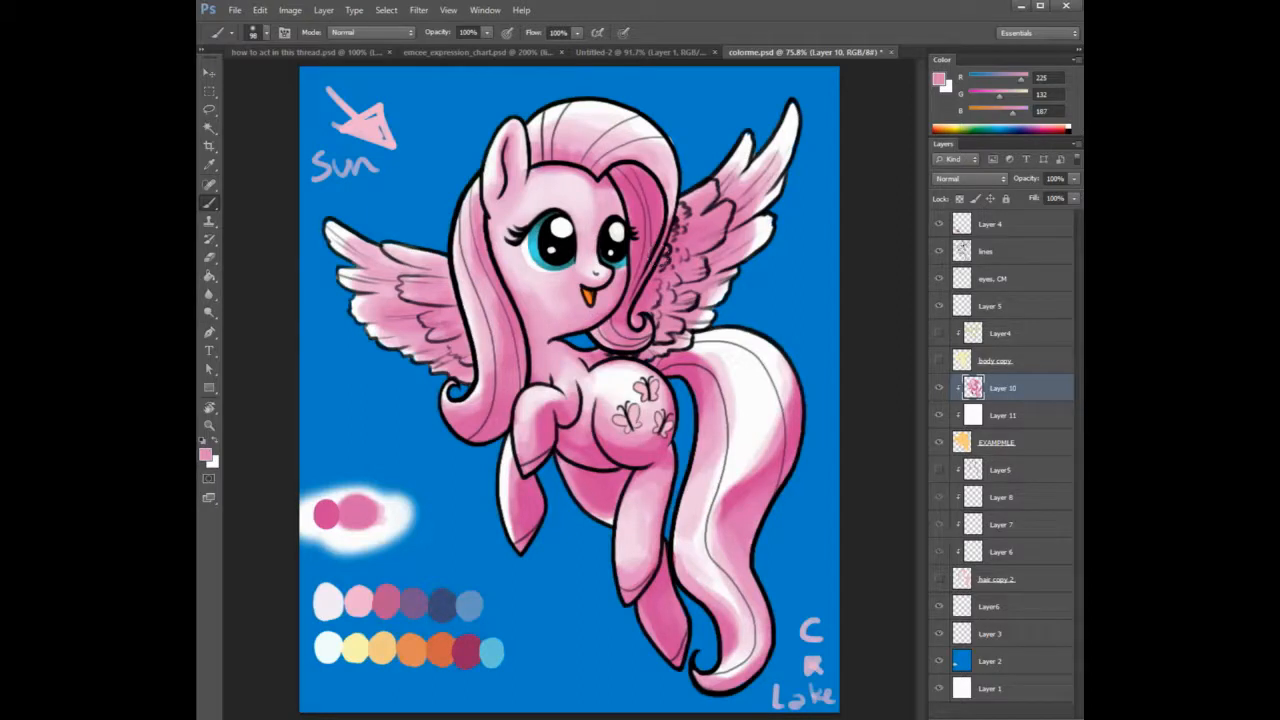
# Darken the mane's crown and the long side lock with sampled pinks using a soft 145 px brush.
pyautogui.keyDown('alt'); pyautogui.click(610, 476); pyautogui.keyUp('alt')
pyautogui.rightClick(785, 440)
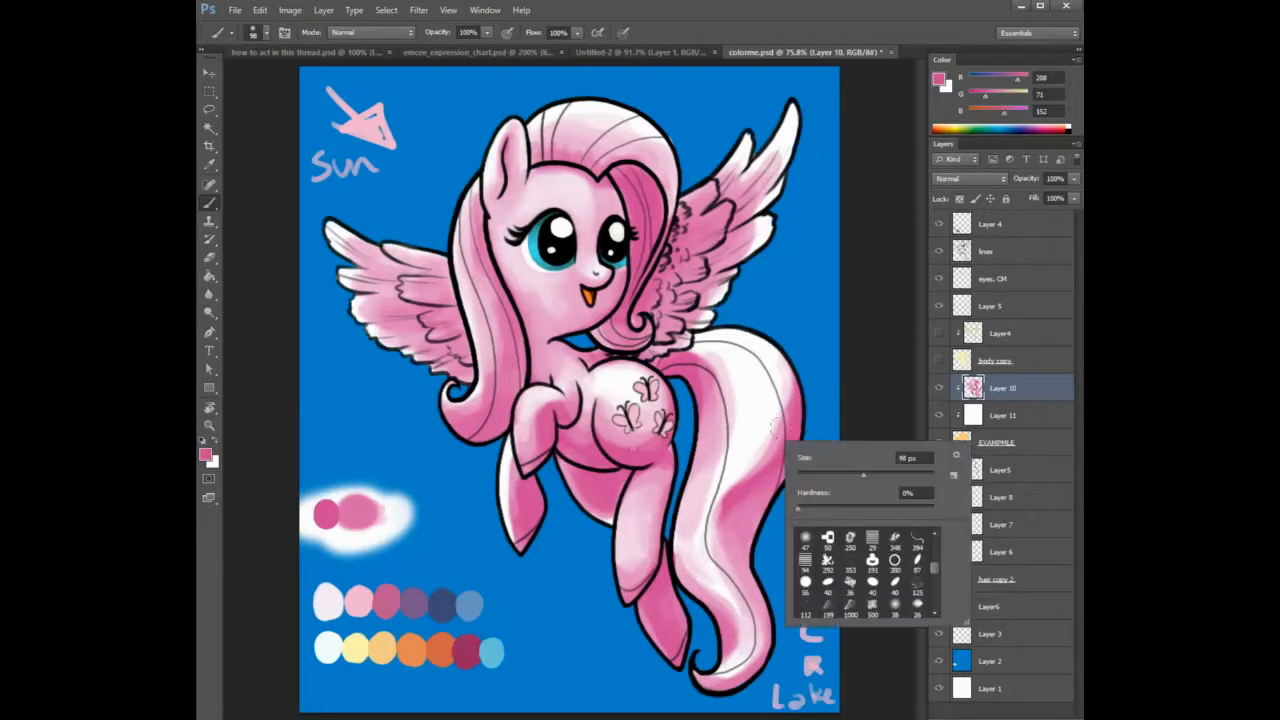
pyautogui.press('Return')
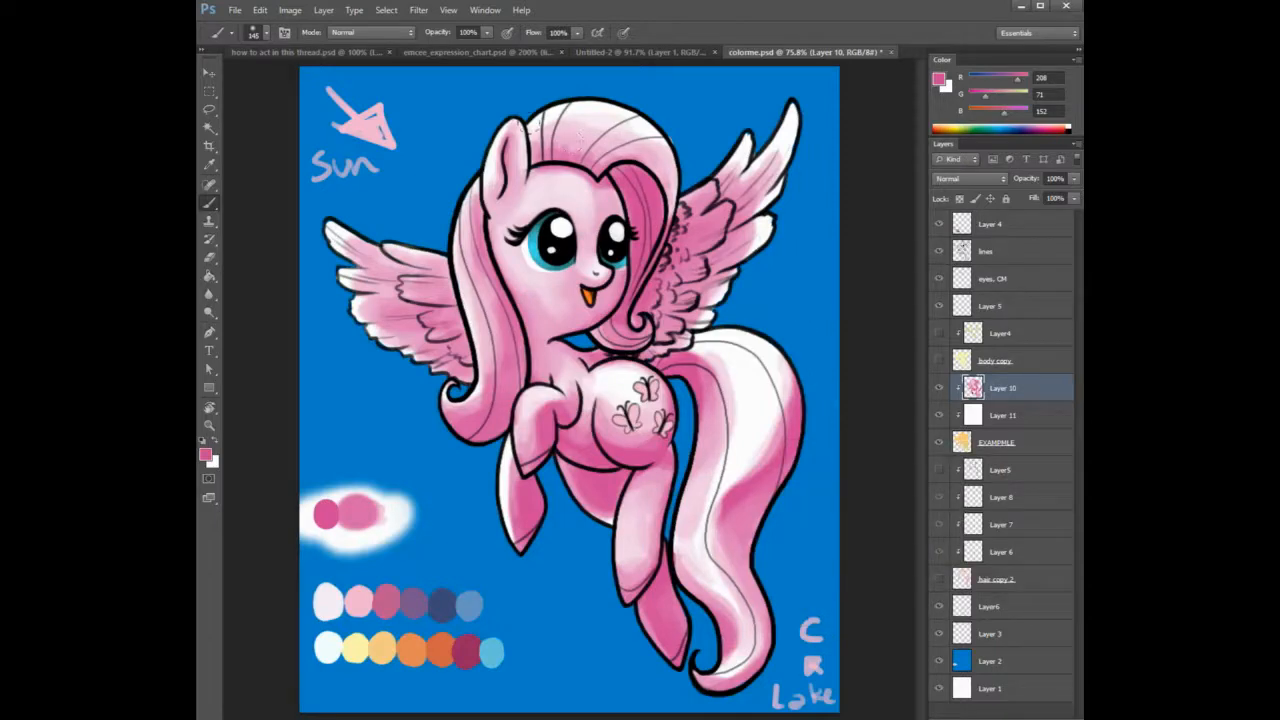
pyautogui.moveTo(556, 136)
pyautogui.mouseDown()
pyautogui.moveTo(586, 142)
pyautogui.moveTo(568, 154)
pyautogui.moveTo(574, 140)
pyautogui.moveTo(634, 138)
pyautogui.mouseUp()
pyautogui.keyDown('alt'); pyautogui.click(630, 128); pyautogui.keyUp('alt')
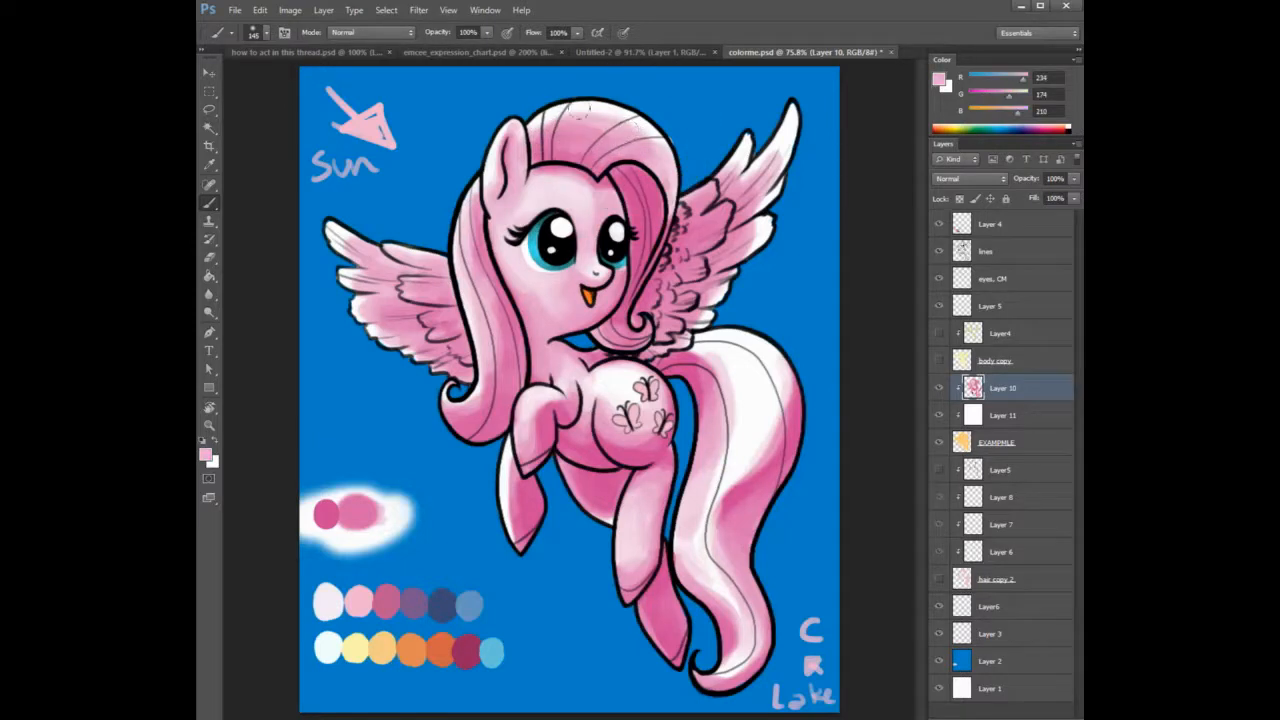
pyautogui.keyDown('alt'); pyautogui.click(575, 149); pyautogui.keyUp('alt')
pyautogui.moveTo(470, 198); pyautogui.dragTo(490, 372)
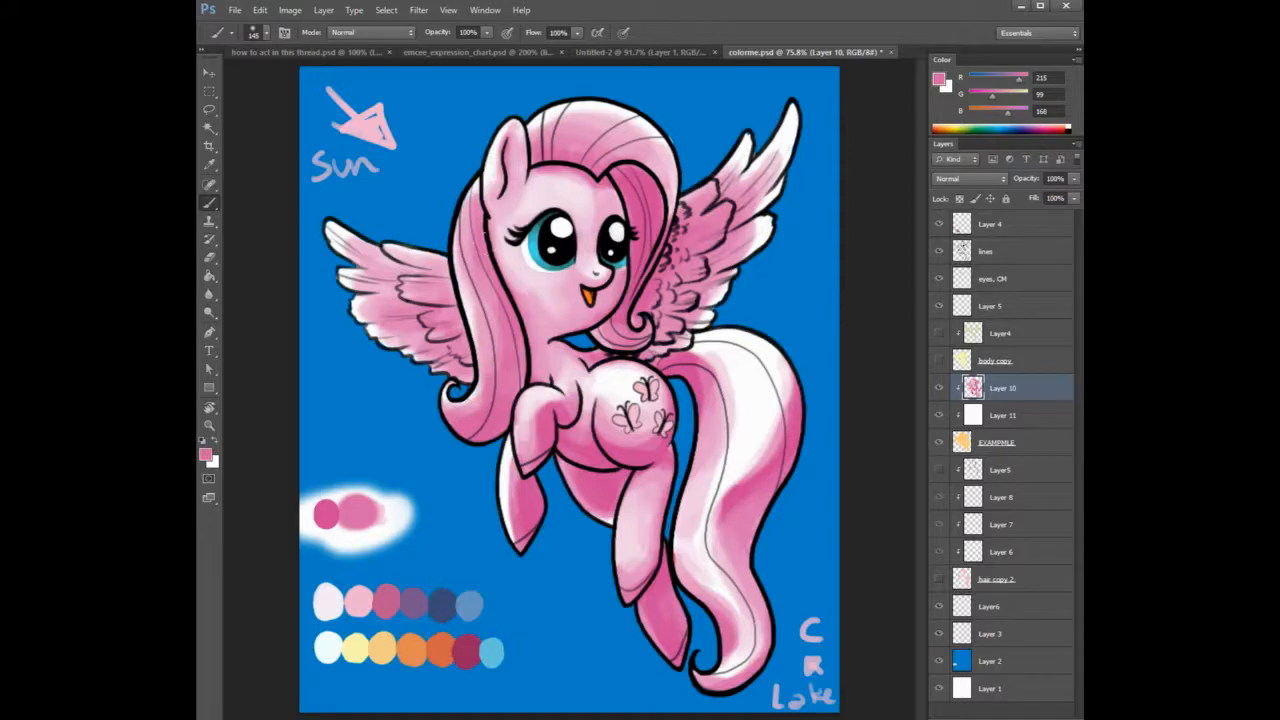
# Add soft white highlights along the upper outer edge and lower part of the side lock with a smaller brush.
pyautogui.press('x')
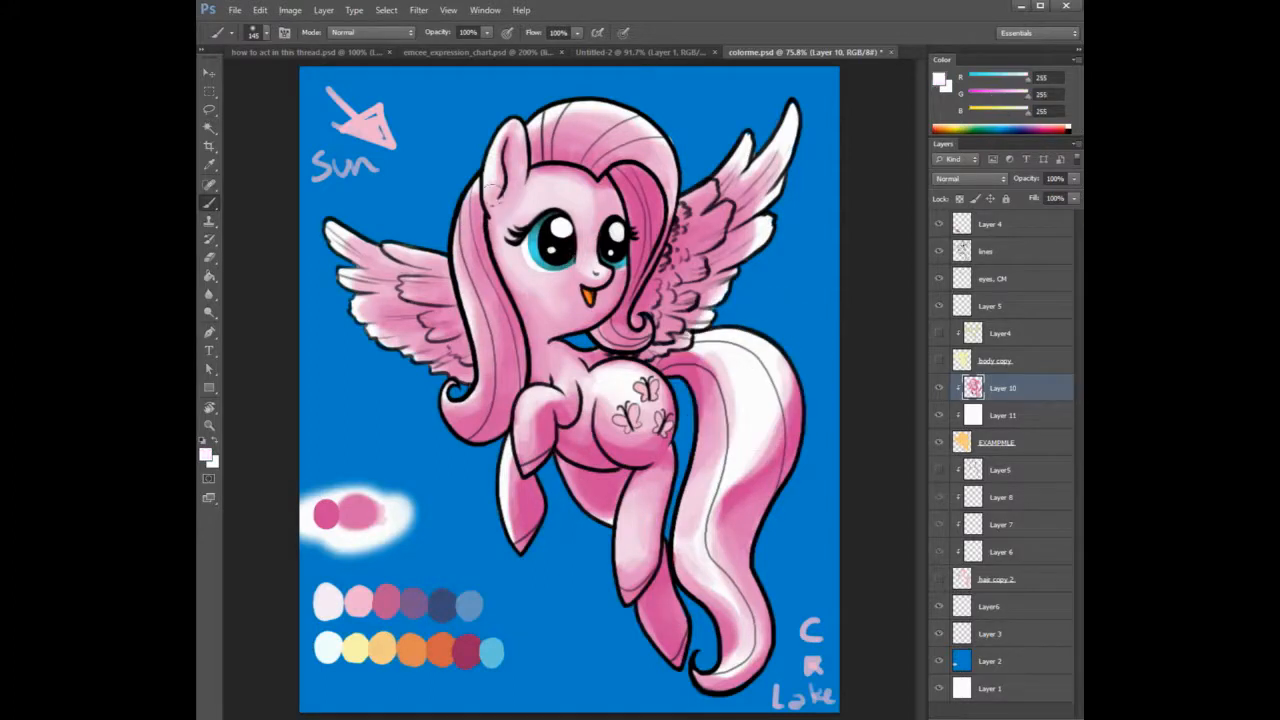
pyautogui.rightClick(567, 246)
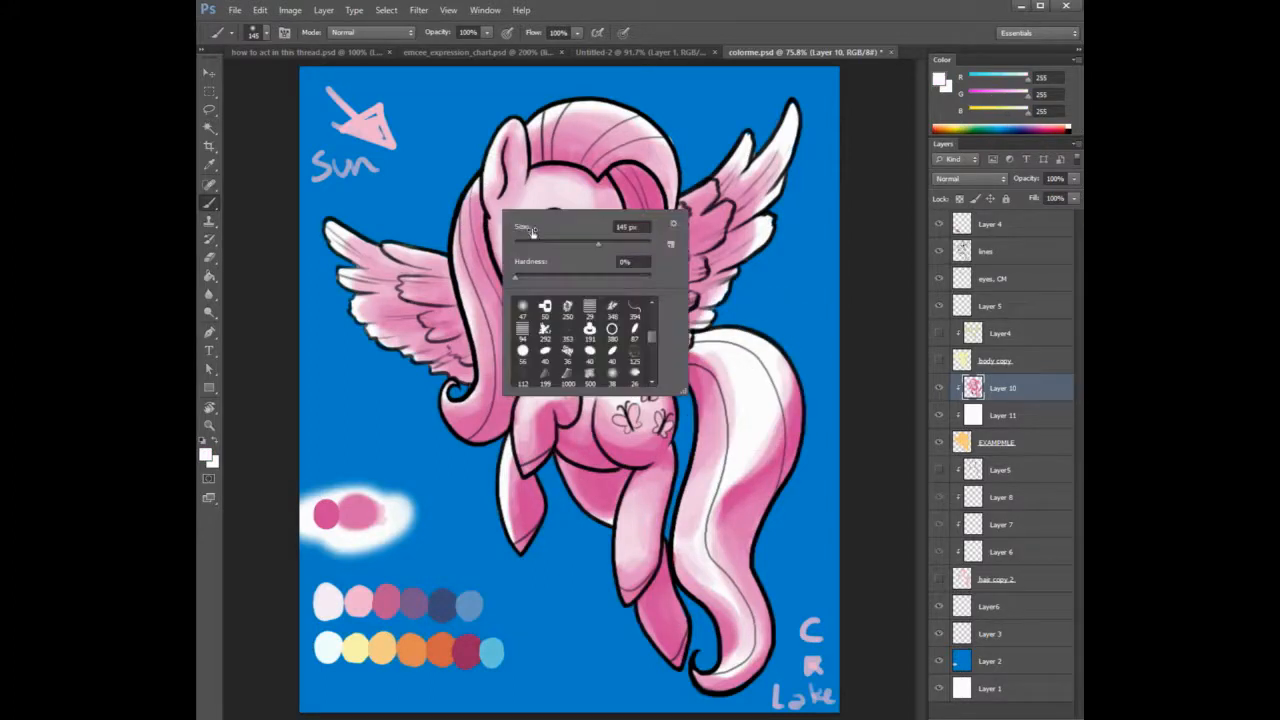
pyautogui.click(434, 152)
pyautogui.moveTo(469, 187)
pyautogui.mouseDown()
pyautogui.moveTo(457, 298)
pyautogui.moveTo(460, 268)
pyautogui.mouseUp()
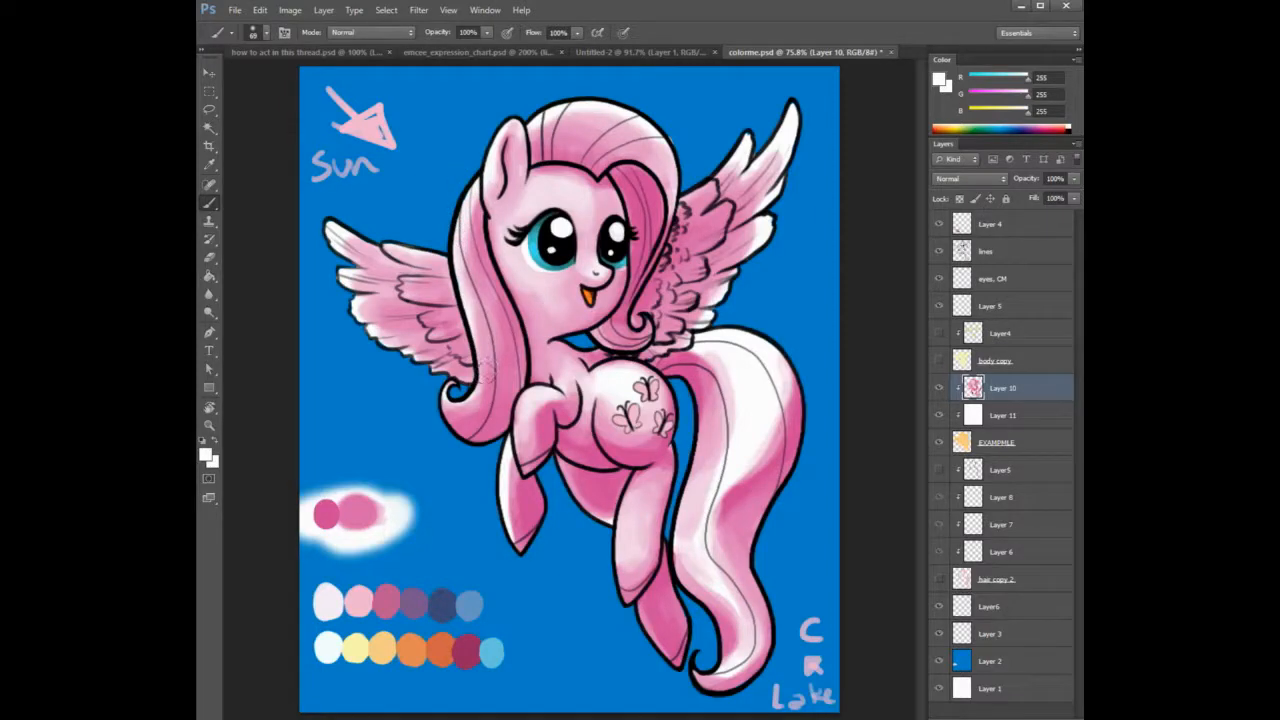
pyautogui.moveTo(480, 372)
pyautogui.mouseDown()
pyautogui.moveTo(502, 386)
pyautogui.moveTo(510, 337)
pyautogui.moveTo(497, 396)
pyautogui.moveTo(478, 402)
pyautogui.moveTo(495, 360)
pyautogui.moveTo(488, 377)
pyautogui.mouseUp()
# Paint crisp white highlights across the lower bend of the side lock with a harder 38 px brush and blend them with sampled pinks.
pyautogui.keyDown('alt'); pyautogui.click(512, 334); pyautogui.keyUp('alt')
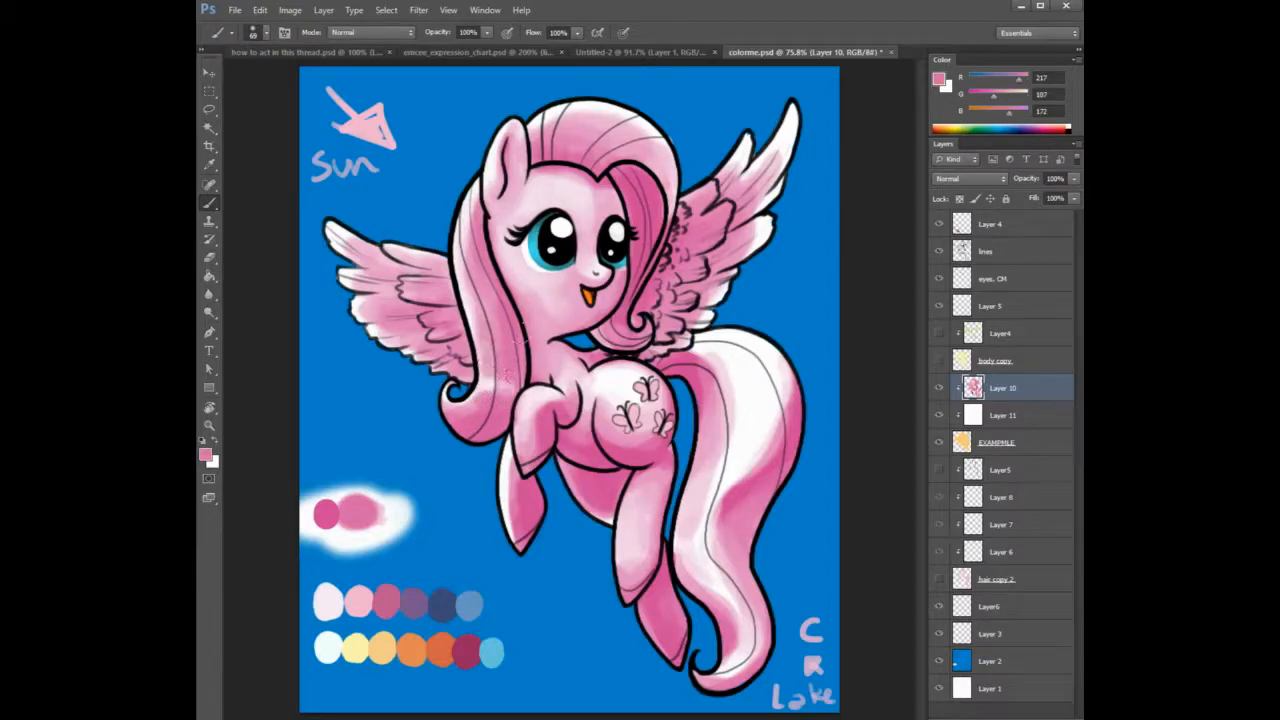
pyautogui.rightClick(541, 320)
pyautogui.click(576, 351)
pyautogui.click(619, 384)
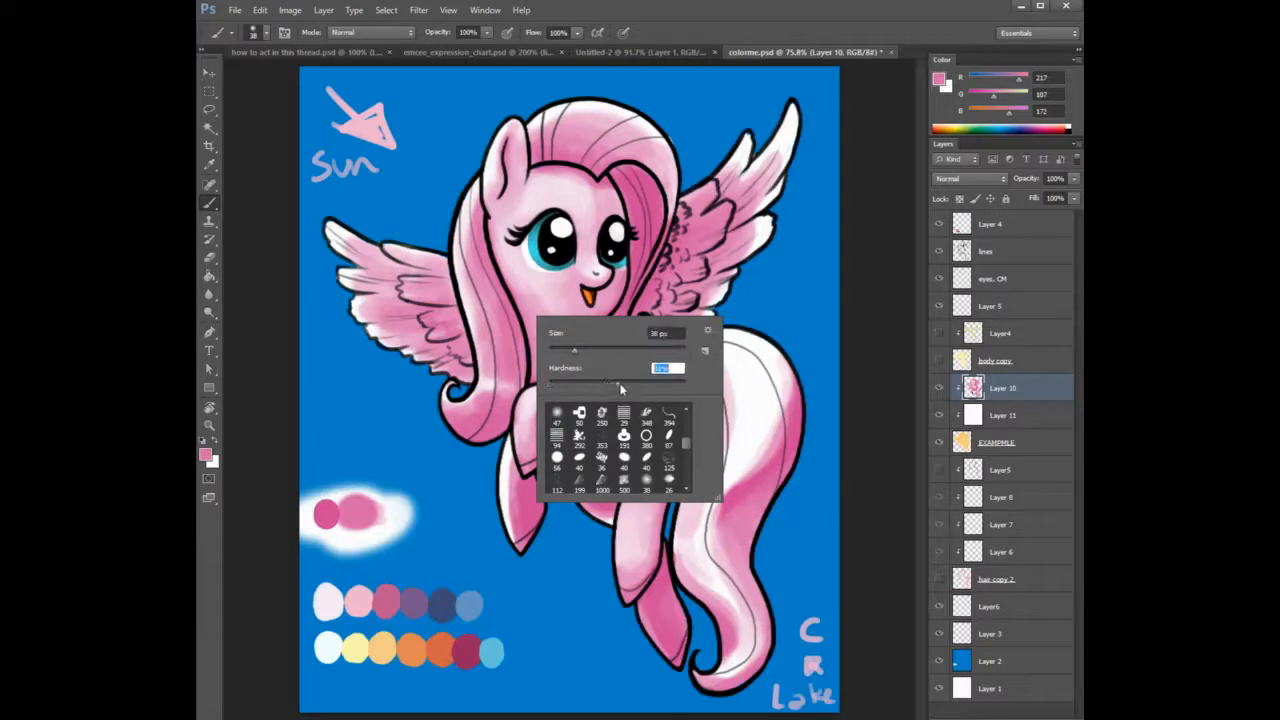
pyautogui.keyDown('alt'); pyautogui.click(761, 394); pyautogui.keyUp('alt')
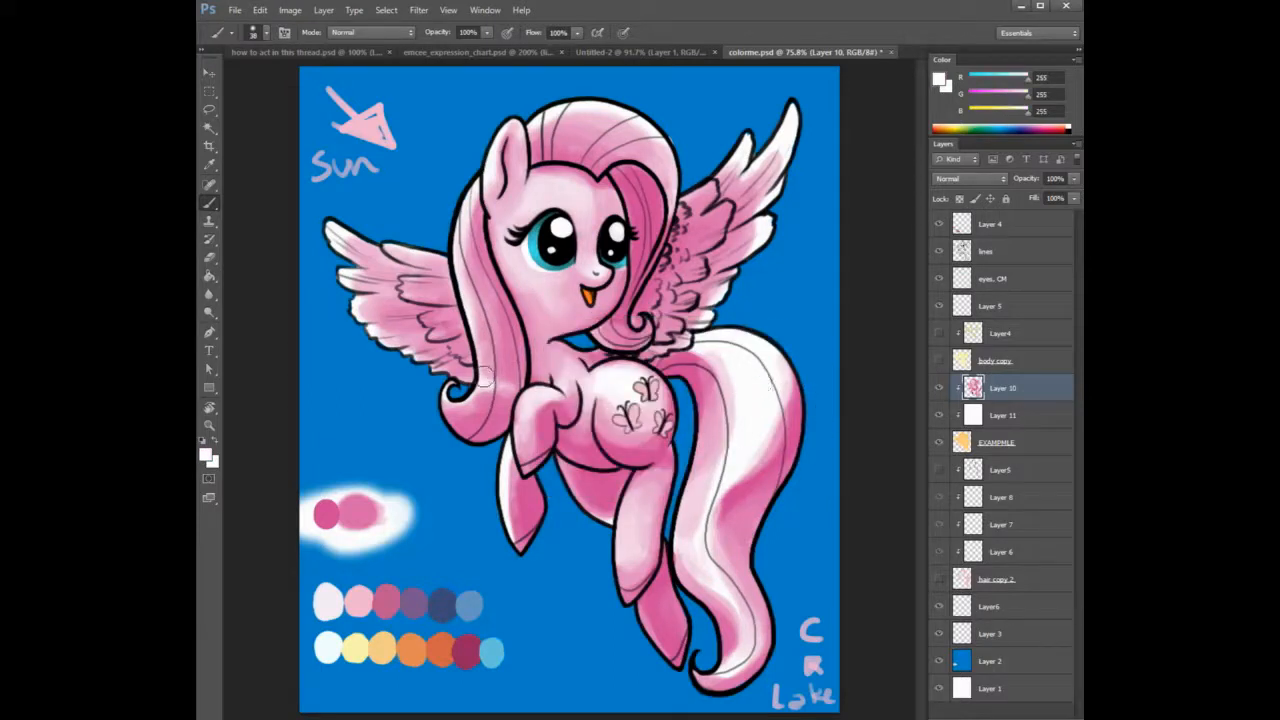
pyautogui.moveTo(484, 380)
pyautogui.mouseDown()
pyautogui.moveTo(481, 369)
pyautogui.moveTo(482, 390)
pyautogui.moveTo(500, 392)
pyautogui.moveTo(502, 363)
pyautogui.moveTo(511, 390)
pyautogui.moveTo(510, 347)
pyautogui.moveTo(505, 395)
pyautogui.moveTo(492, 410)
pyautogui.moveTo(488, 392)
pyautogui.moveTo(486, 414)
pyautogui.moveTo(474, 402)
pyautogui.moveTo(455, 411)
pyautogui.moveTo(503, 374)
pyautogui.moveTo(512, 405)
pyautogui.mouseUp()
pyautogui.keyDown('alt'); pyautogui.click(513, 343); pyautogui.keyUp('alt')
pyautogui.keyDown('alt'); pyautogui.click(535, 390); pyautogui.keyUp('alt')
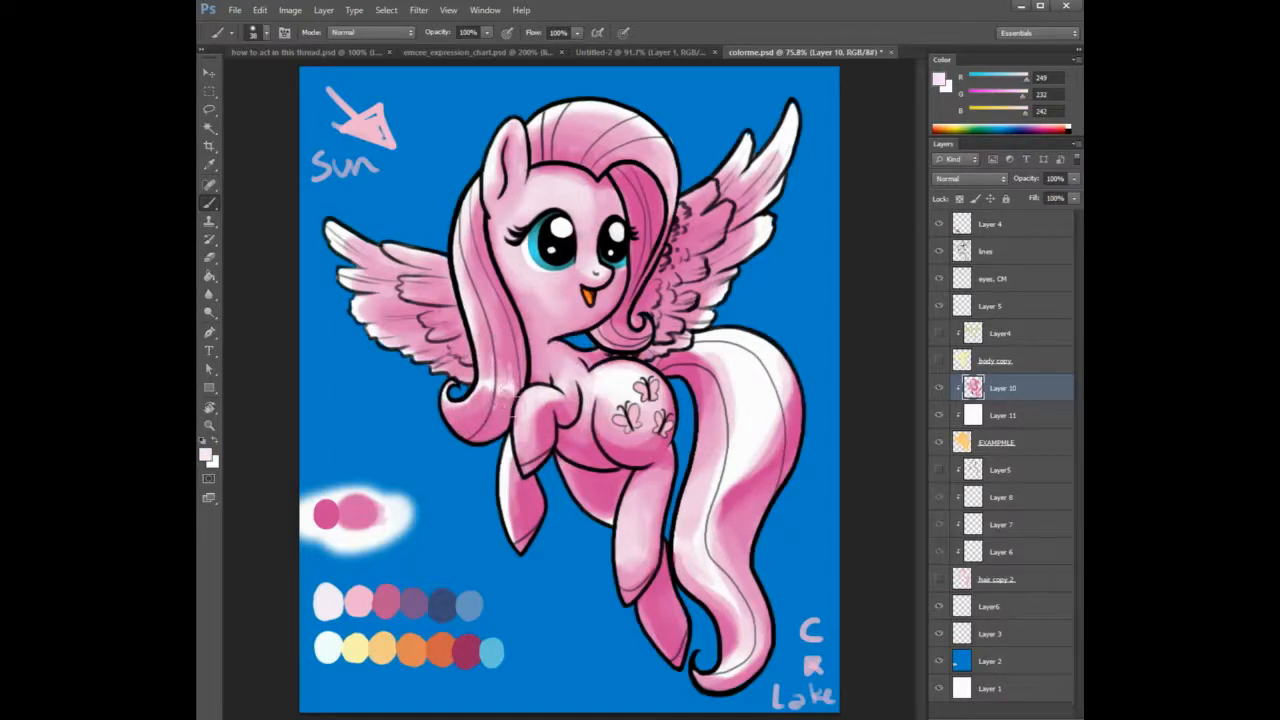
# Paint a band of pale pink and white shine highlights across the mane's crown, refining it with a 26 px brush.
pyautogui.moveTo(588, 110)
pyautogui.mouseDown()
pyautogui.moveTo(636, 139)
pyautogui.moveTo(549, 127)
pyautogui.moveTo(599, 104)
pyautogui.moveTo(632, 122)
pyautogui.moveTo(659, 160)
pyautogui.moveTo(651, 188)
pyautogui.moveTo(630, 150)
pyautogui.moveTo(599, 157)
pyautogui.moveTo(603, 145)
pyautogui.moveTo(554, 131)
pyautogui.moveTo(583, 141)
pyautogui.mouseUp()
pyautogui.keyDown('alt'); pyautogui.click(590, 130); pyautogui.keyUp('alt')
pyautogui.keyDown('alt'); pyautogui.click(651, 184); pyautogui.keyUp('alt')
pyautogui.keyDown('alt'); pyautogui.click(752, 357); pyautogui.keyUp('alt')
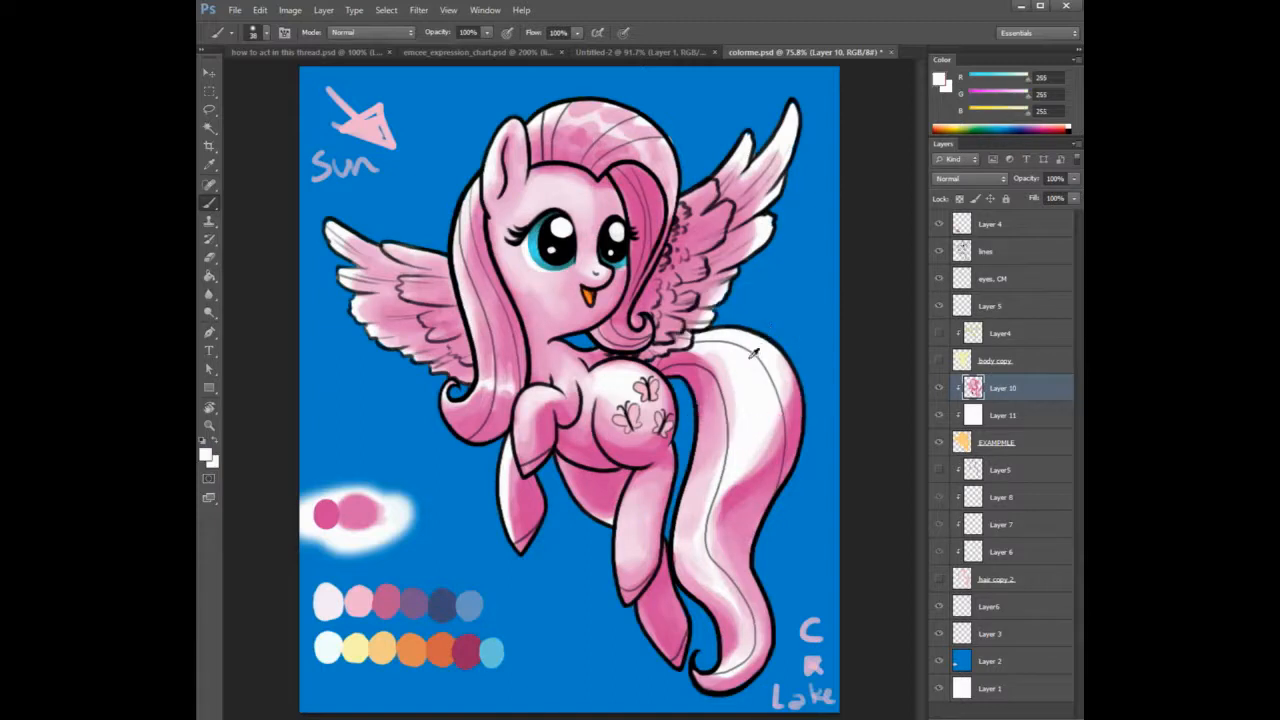
pyautogui.rightClick(680, 157)
pyautogui.click(570, 126)
pyautogui.moveTo(555, 126)
pyautogui.mouseDown()
pyautogui.moveTo(593, 119)
pyautogui.moveTo(596, 135)
pyautogui.moveTo(633, 133)
pyautogui.moveTo(610, 148)
pyautogui.moveTo(654, 140)
pyautogui.moveTo(629, 161)
pyautogui.moveTo(660, 165)
pyautogui.mouseUp()
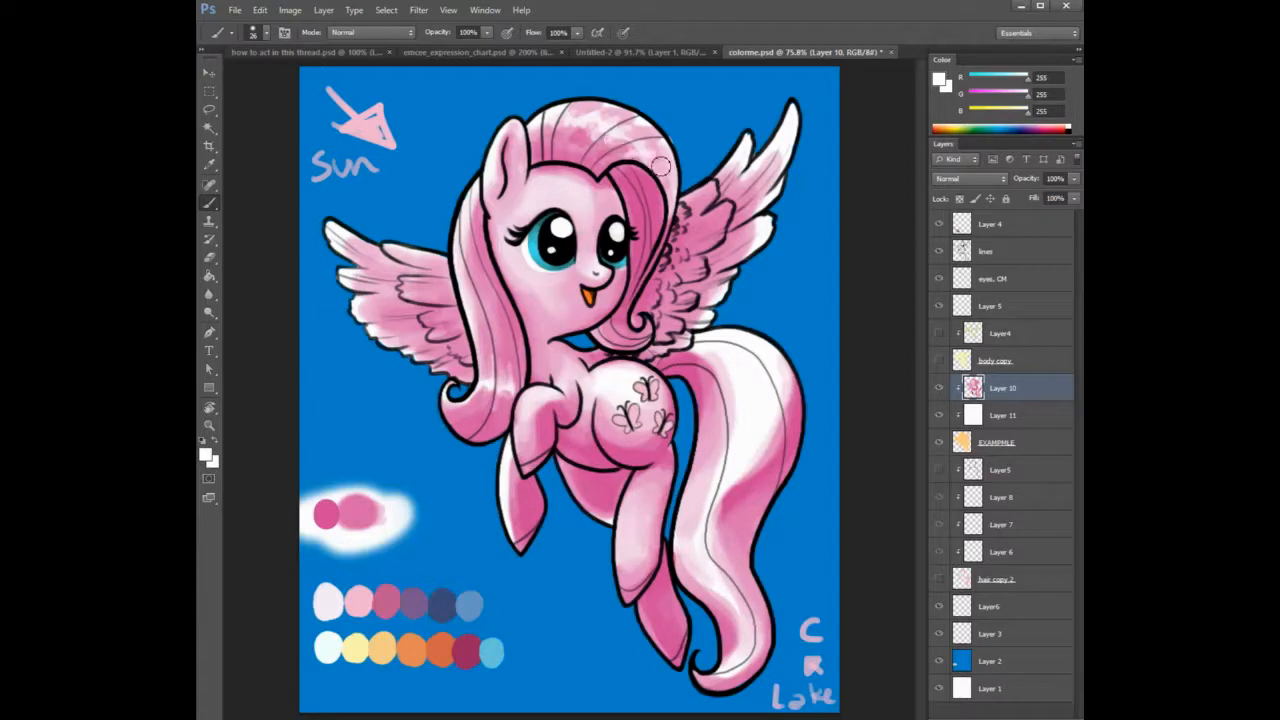
# Blend sampled pinks down the mane's outer edge beside the front lock and over the top of the crown, enlarging the brush to 54 px.
pyautogui.keyDown('alt'); pyautogui.click(660, 165); pyautogui.keyUp('alt')
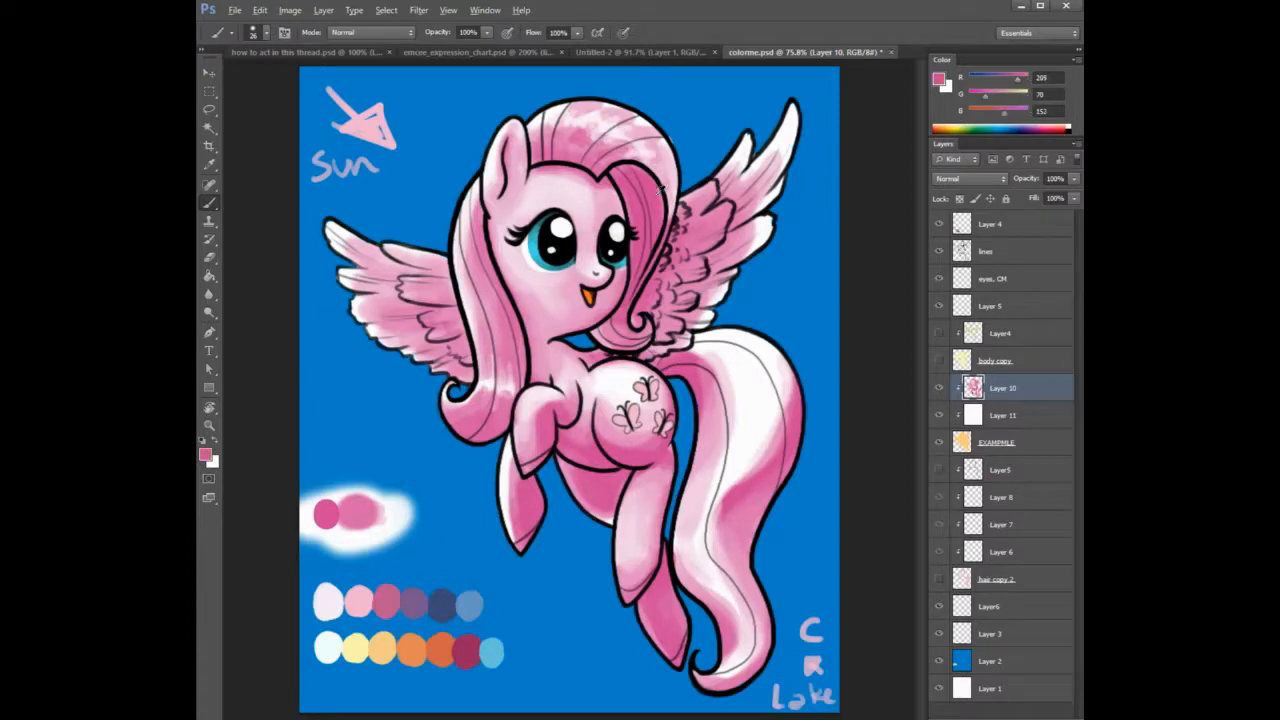
pyautogui.keyDown('alt'); pyautogui.click(655, 135); pyautogui.keyUp('alt')
pyautogui.moveTo(662, 140); pyautogui.dragTo(671, 190)
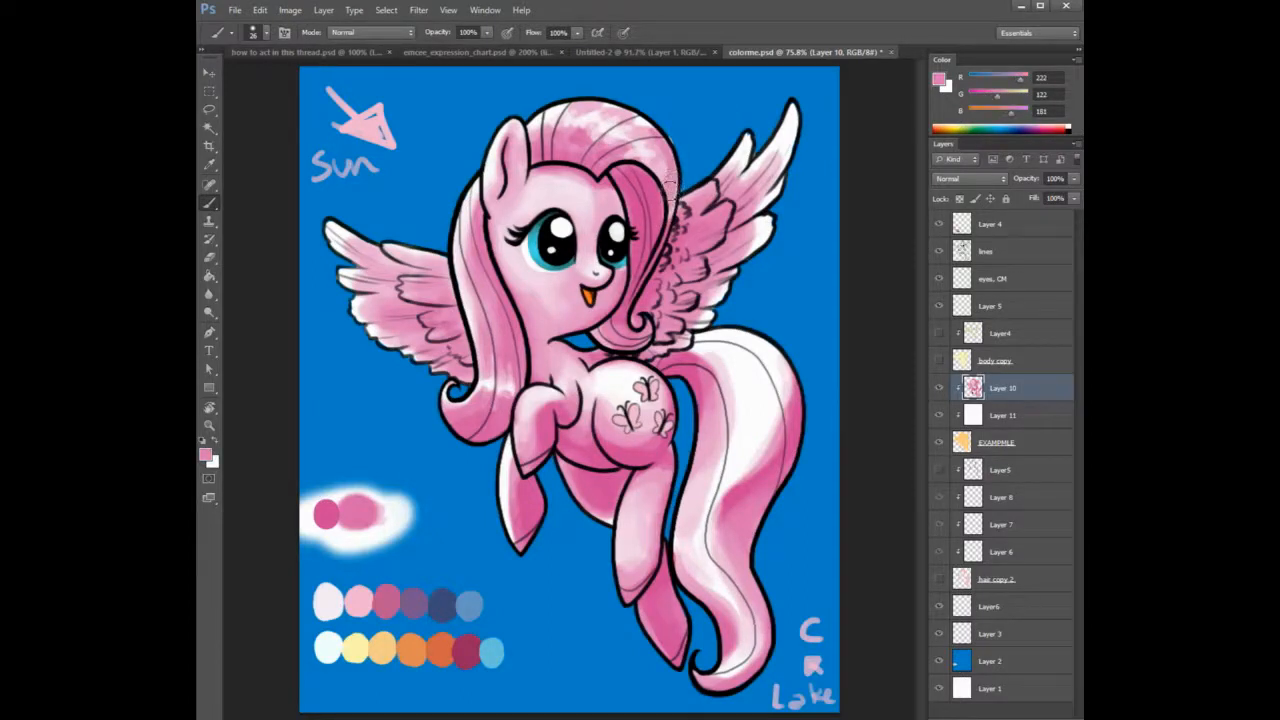
pyautogui.rightClick(671, 168)
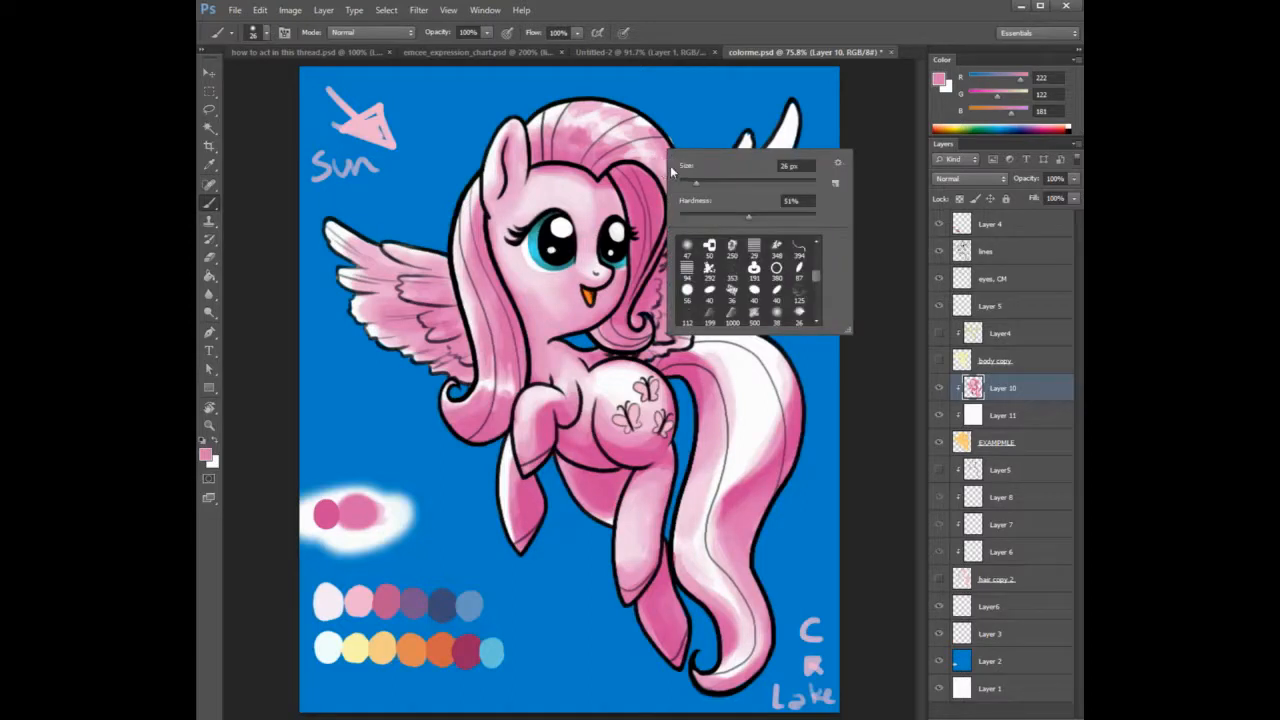
pyautogui.moveTo(701, 182); pyautogui.dragTo(712, 182)
pyautogui.keyDown('alt'); pyautogui.click(655, 180); pyautogui.keyUp('alt')
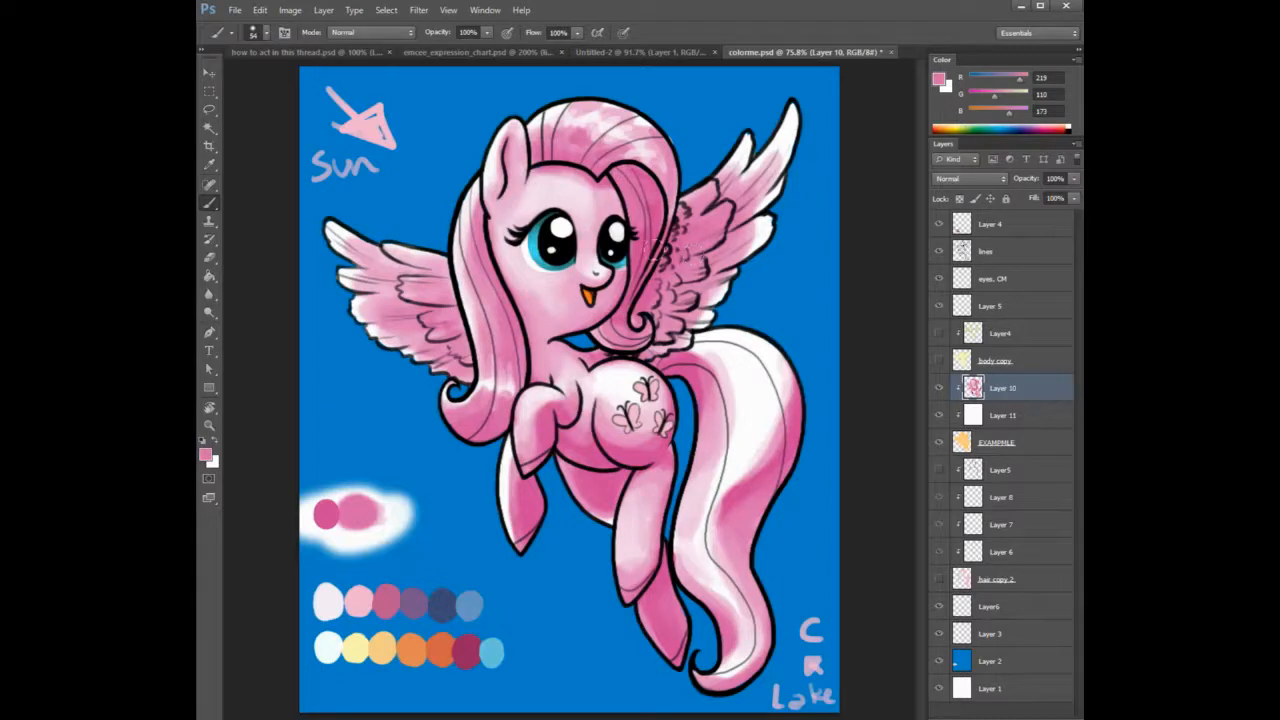
pyautogui.moveTo(662, 128)
pyautogui.mouseDown()
pyautogui.moveTo(613, 97)
pyautogui.moveTo(643, 124)
pyautogui.moveTo(588, 104)
pyautogui.mouseUp()
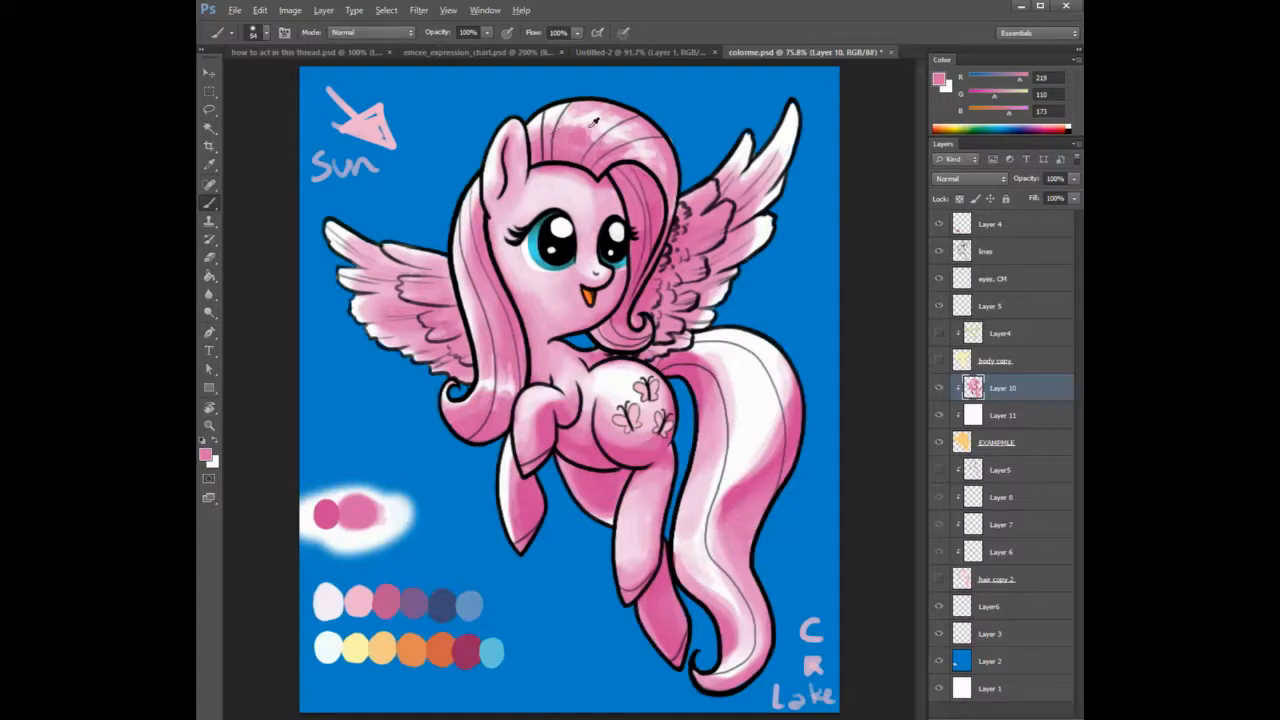
# Blend sampled pinks across the mane's crown and along the edge of the raised wing.
pyautogui.keyDown('alt'); pyautogui.click(594, 121); pyautogui.keyUp('alt')
pyautogui.moveTo(580, 120)
pyautogui.mouseDown()
pyautogui.moveTo(560, 150)
pyautogui.moveTo(600, 135)
pyautogui.moveTo(620, 147)
pyautogui.mouseUp()
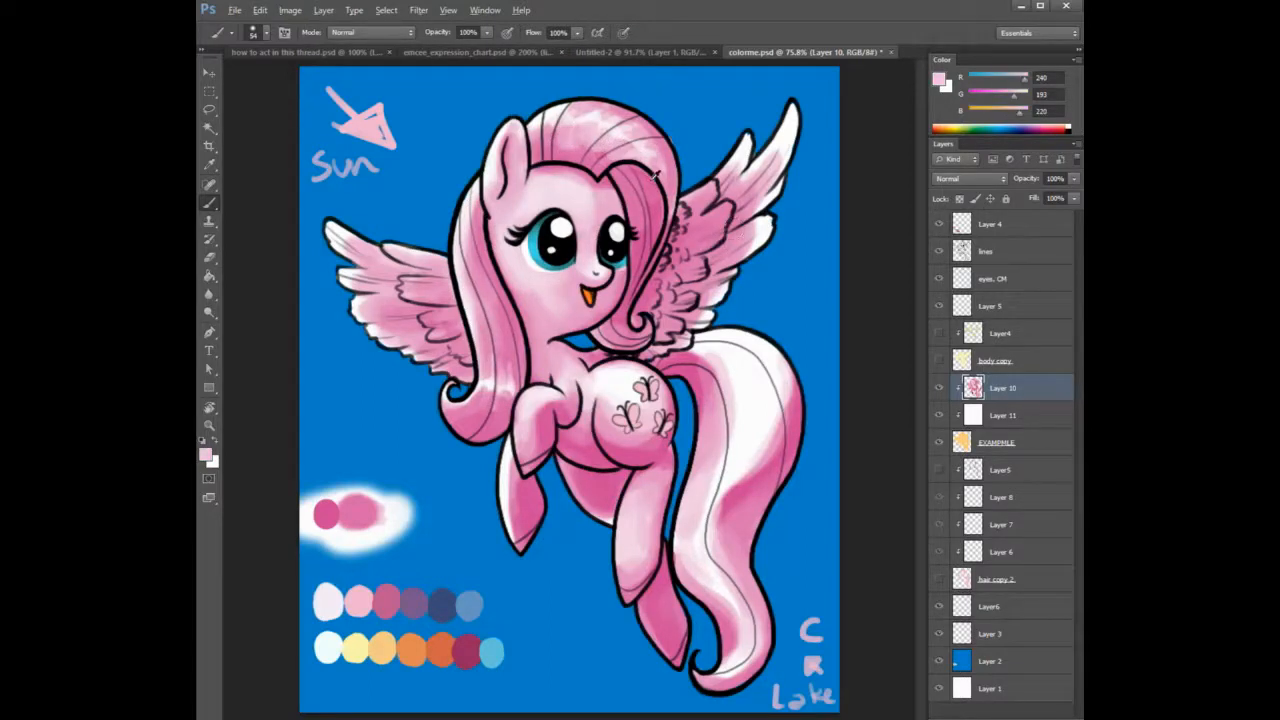
pyautogui.keyDown('alt'); pyautogui.click(655, 175); pyautogui.keyUp('alt')
pyautogui.moveTo(560, 130)
pyautogui.mouseDown()
pyautogui.moveTo(597, 152)
pyautogui.moveTo(600, 140)
pyautogui.moveTo(565, 138)
pyautogui.moveTo(548, 112)
pyautogui.moveTo(560, 108)
pyautogui.moveTo(540, 122)
pyautogui.mouseUp()
pyautogui.moveTo(770, 150)
pyautogui.mouseDown()
pyautogui.moveTo(748, 182)
pyautogui.moveTo(742, 232)
pyautogui.moveTo(706, 189)
pyautogui.mouseUp()
pyautogui.press('e')
pyautogui.rightClick(737, 184)
# Switch to the browser to view the open JPEG in a taller window, and close that window.
pyautogui.click(426, 719)
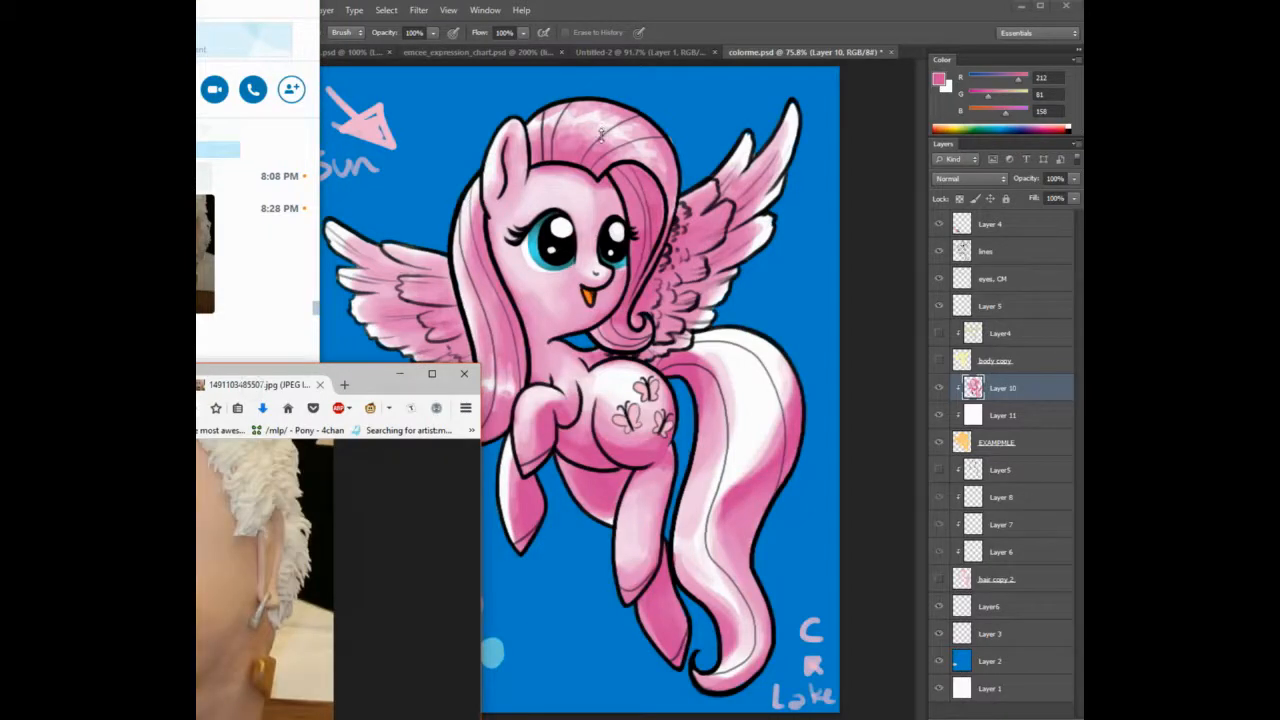
pyautogui.moveTo(258, 385); pyautogui.dragTo(602, 138)
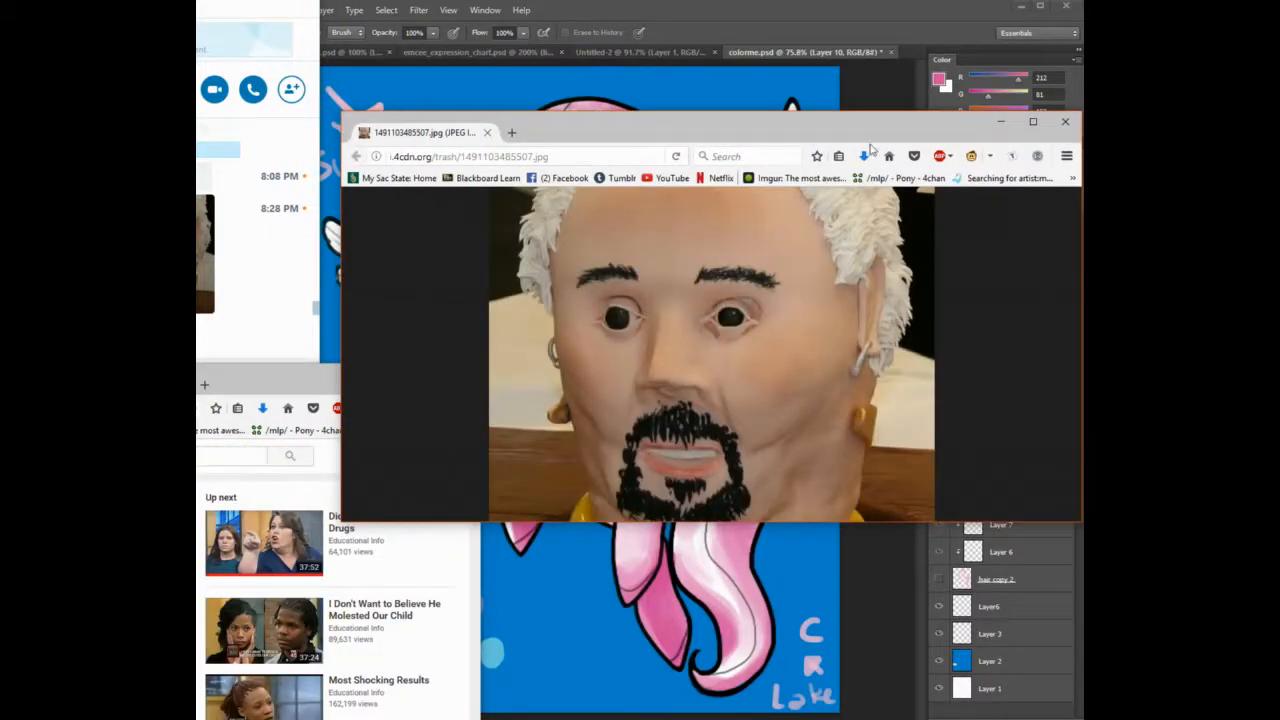
pyautogui.click(757, 40)
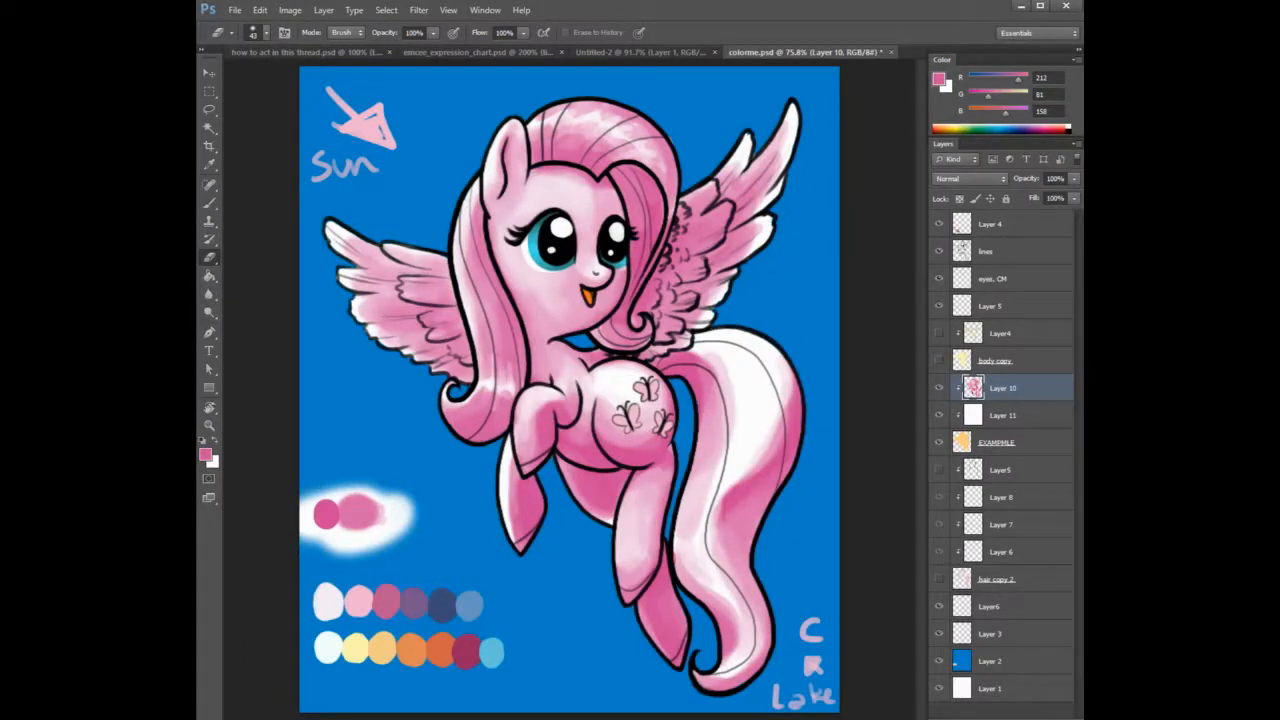
pyautogui.hotkey('alt', 'Tab')
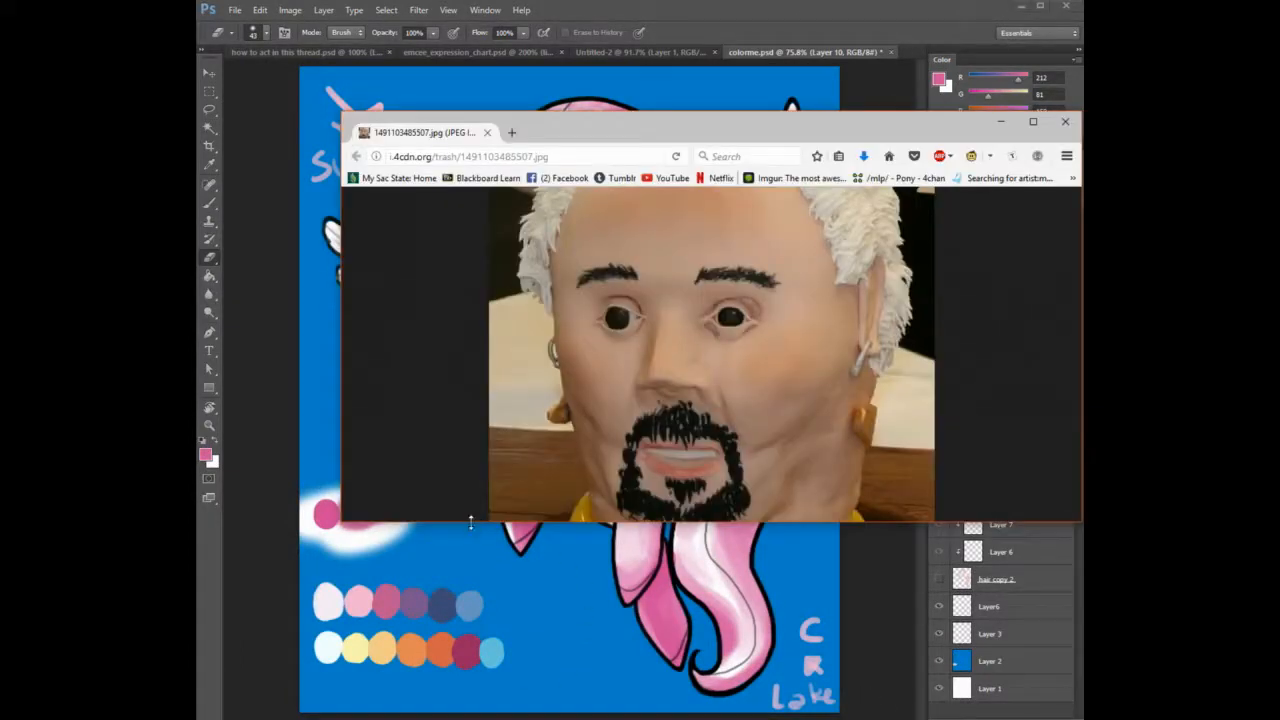
pyautogui.moveTo(470, 522); pyautogui.dragTo(470, 719)
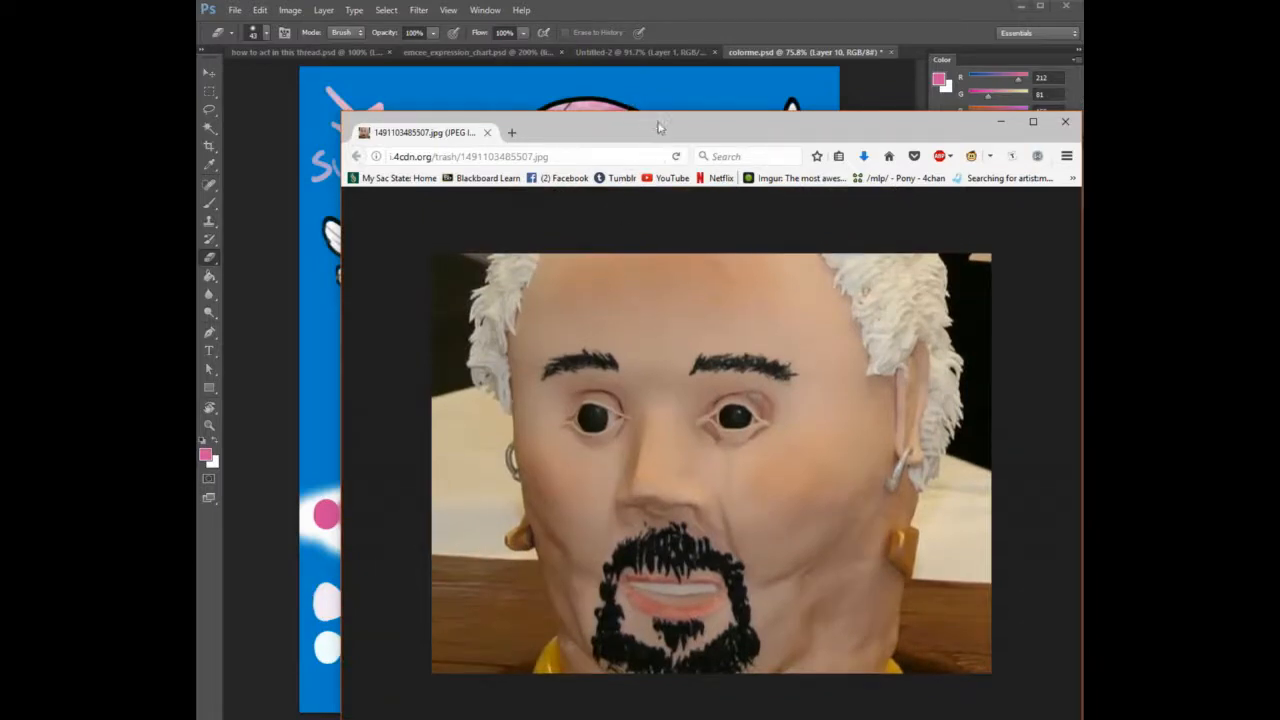
pyautogui.click(1066, 122)
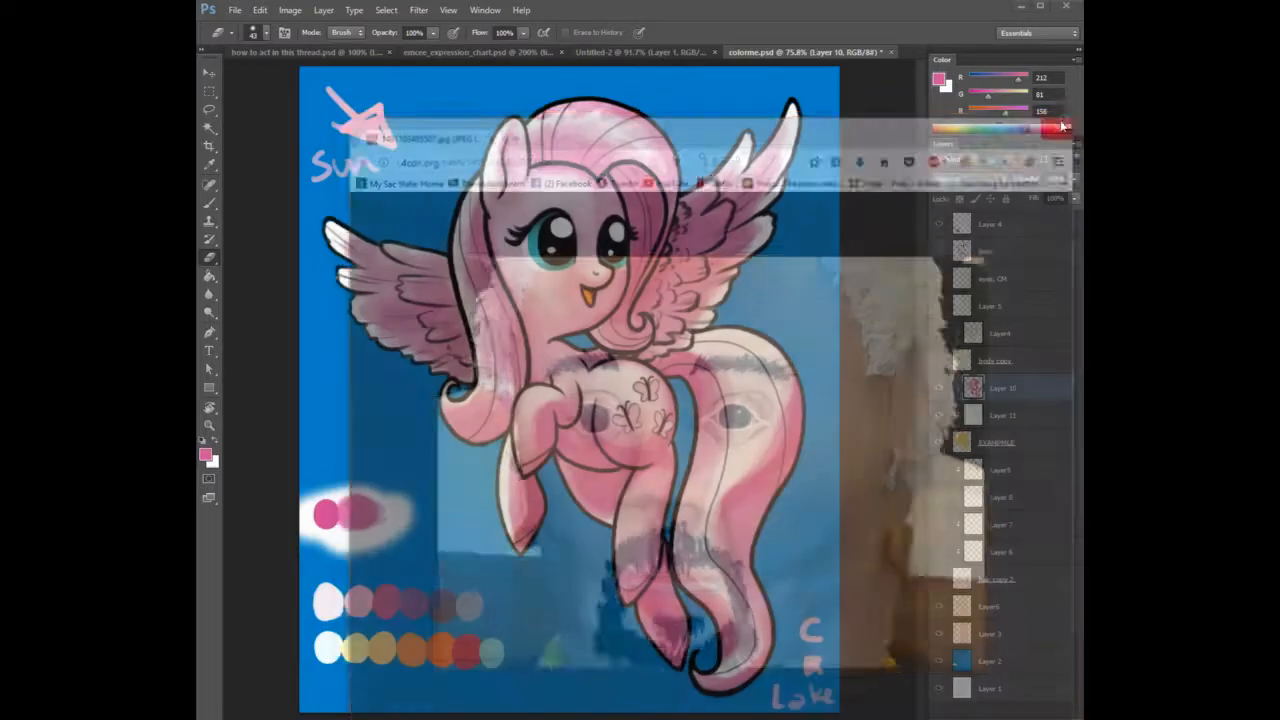
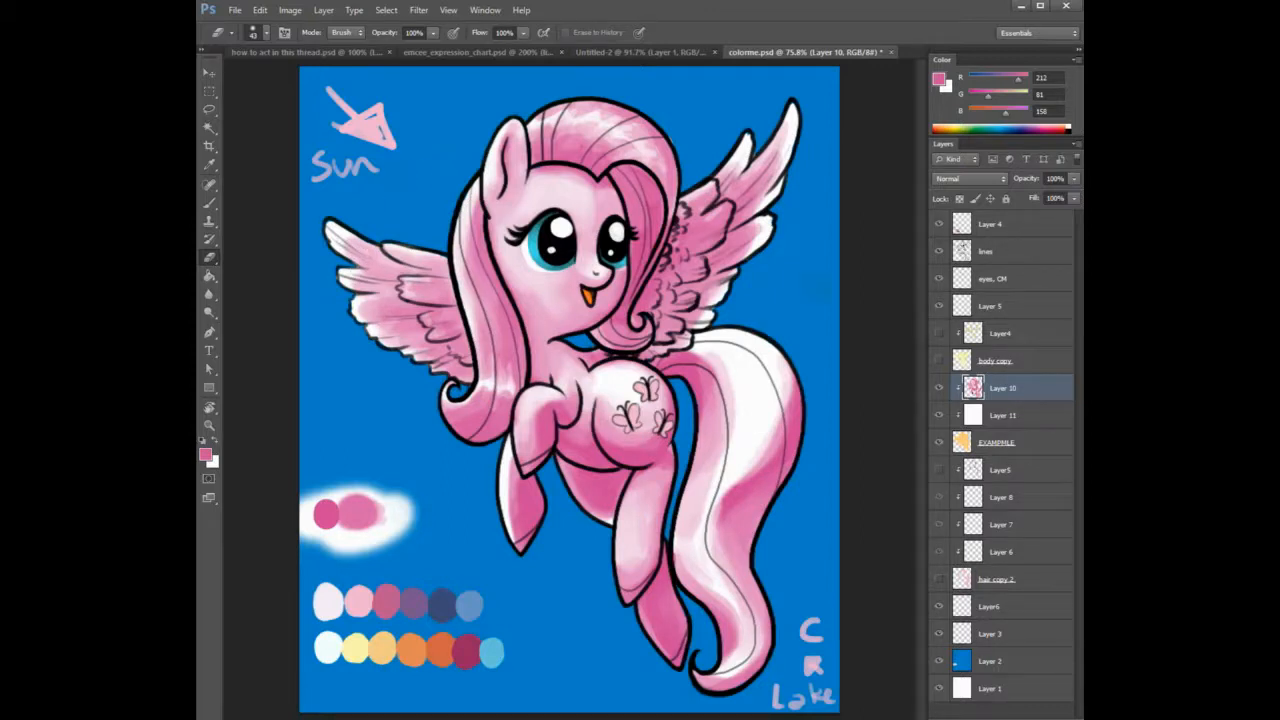
# Brush pink over the inner feathers of the wing behind the long side lock.
pyautogui.press('b')
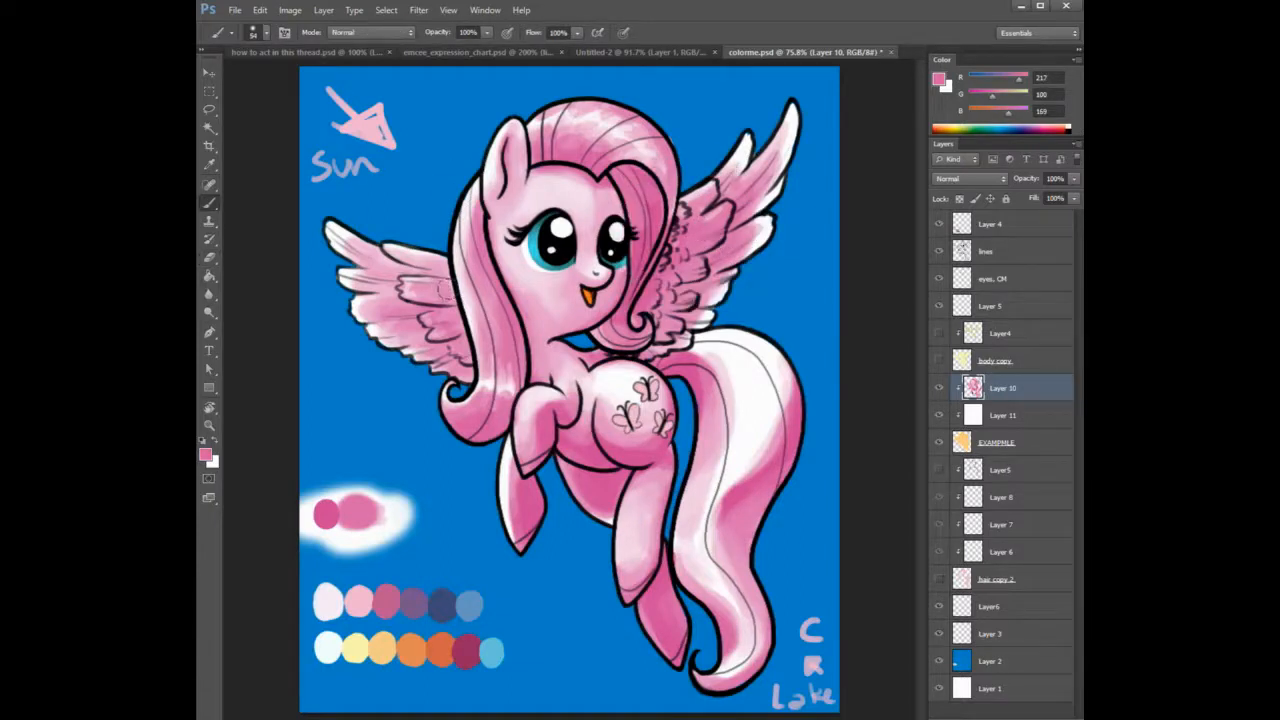
pyautogui.moveTo(444, 287); pyautogui.dragTo(415, 280)
# Shade the tail from its base down to the lower bend with sampled light and dark pinks using a 114 px brush.
pyautogui.keyDown('alt'); pyautogui.click(746, 529); pyautogui.keyUp('alt')
pyautogui.rightClick(748, 530)
pyautogui.moveTo(801, 544); pyautogui.dragTo(830, 545)
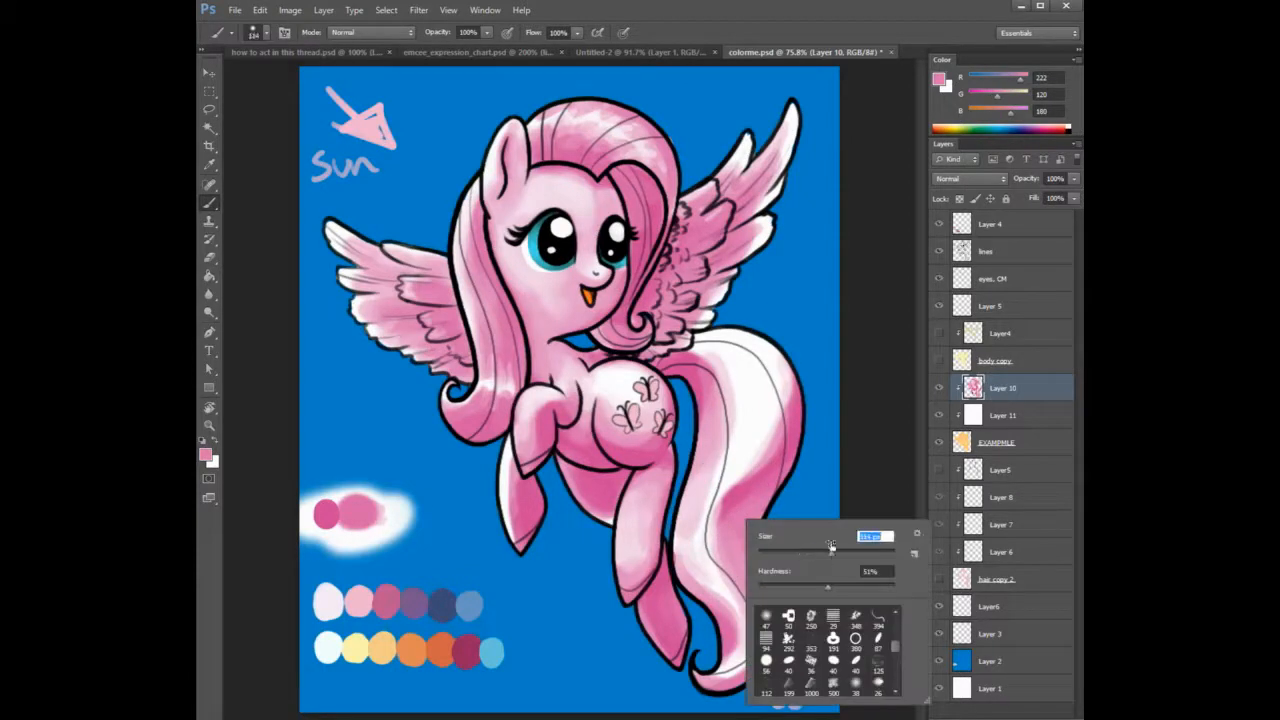
pyautogui.keyDown('alt'); pyautogui.click(728, 402); pyautogui.keyUp('alt')
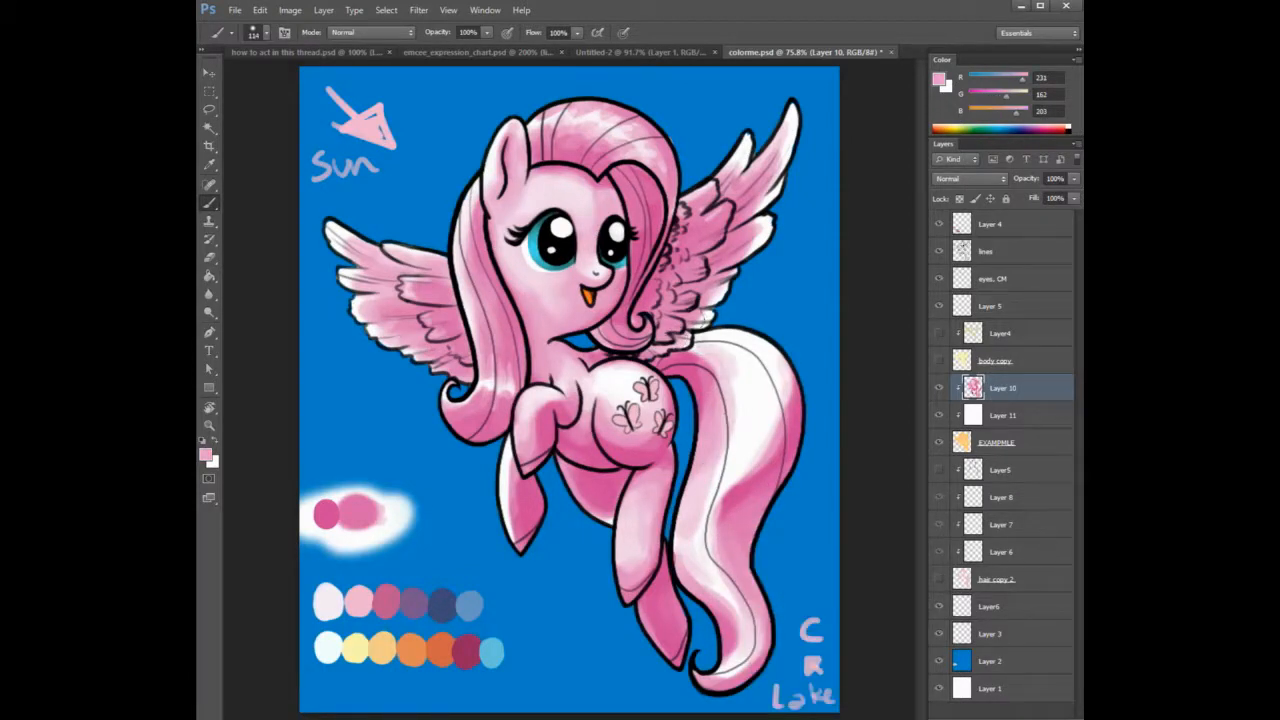
pyautogui.moveTo(764, 363)
pyautogui.mouseDown()
pyautogui.moveTo(705, 474)
pyautogui.moveTo(700, 558)
pyautogui.moveTo(683, 535)
pyautogui.moveTo(708, 608)
pyautogui.mouseUp()
pyautogui.keyDown('alt'); pyautogui.click(800, 425); pyautogui.keyUp('alt')
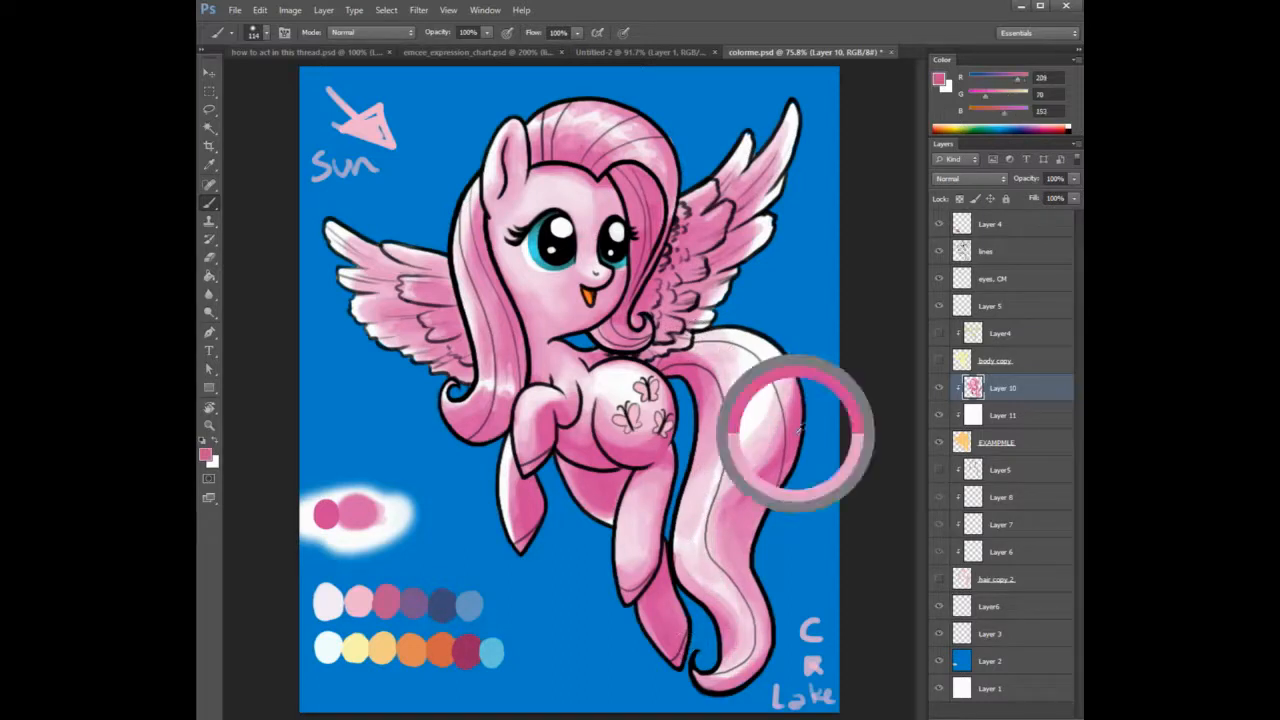
pyautogui.moveTo(790, 400)
pyautogui.mouseDown()
pyautogui.moveTo(740, 450)
pyautogui.moveTo(717, 543)
pyautogui.mouseUp()
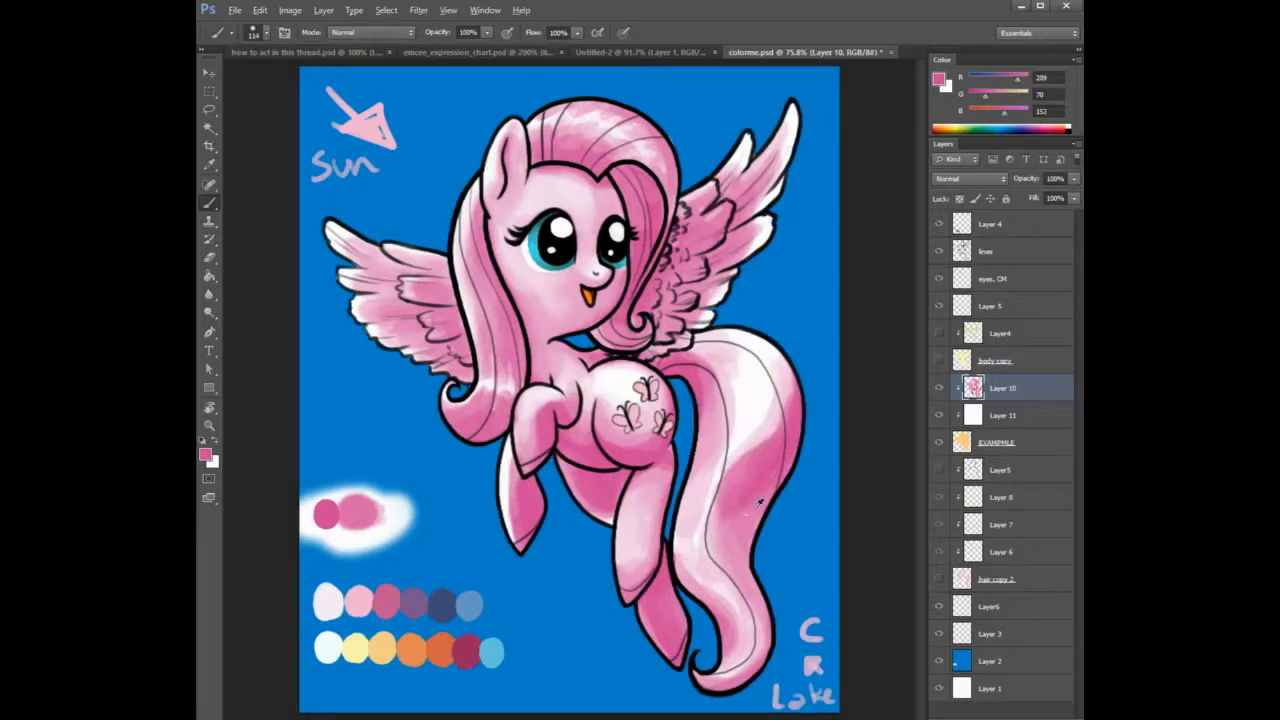
pyautogui.keyDown('alt'); pyautogui.click(727, 500); pyautogui.keyUp('alt')
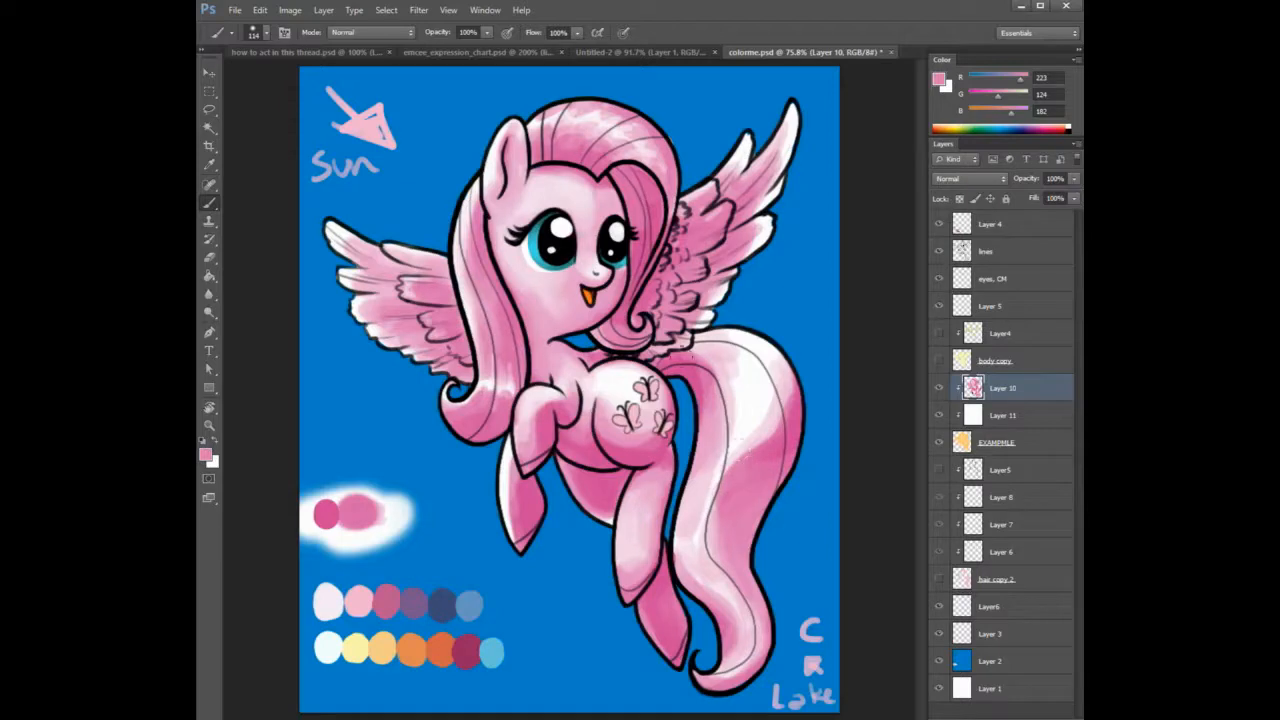
pyautogui.moveTo(692, 360); pyautogui.dragTo(689, 390)
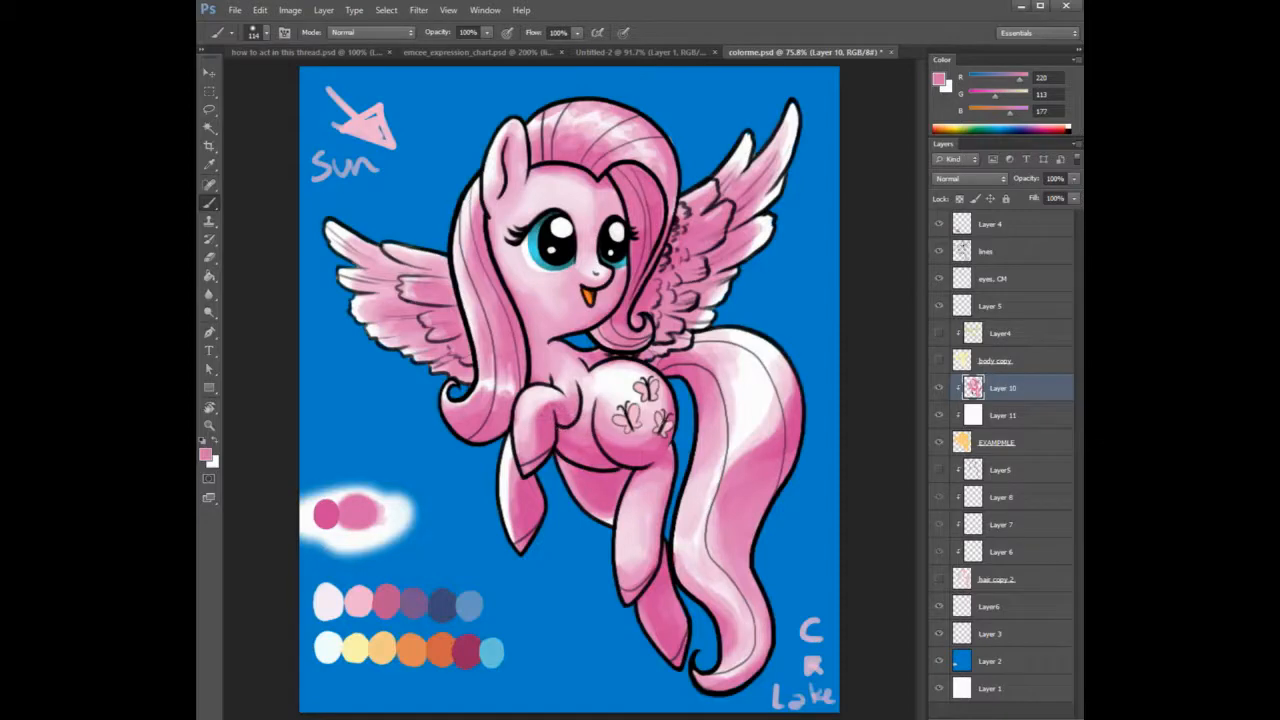
# Paint a white highlight along the lower outer edge of the tail with a smaller brush.
pyautogui.rightClick(698, 391)
pyautogui.click(742, 428)
pyautogui.keyDown('alt'); pyautogui.click(604, 482); pyautogui.keyUp('alt')
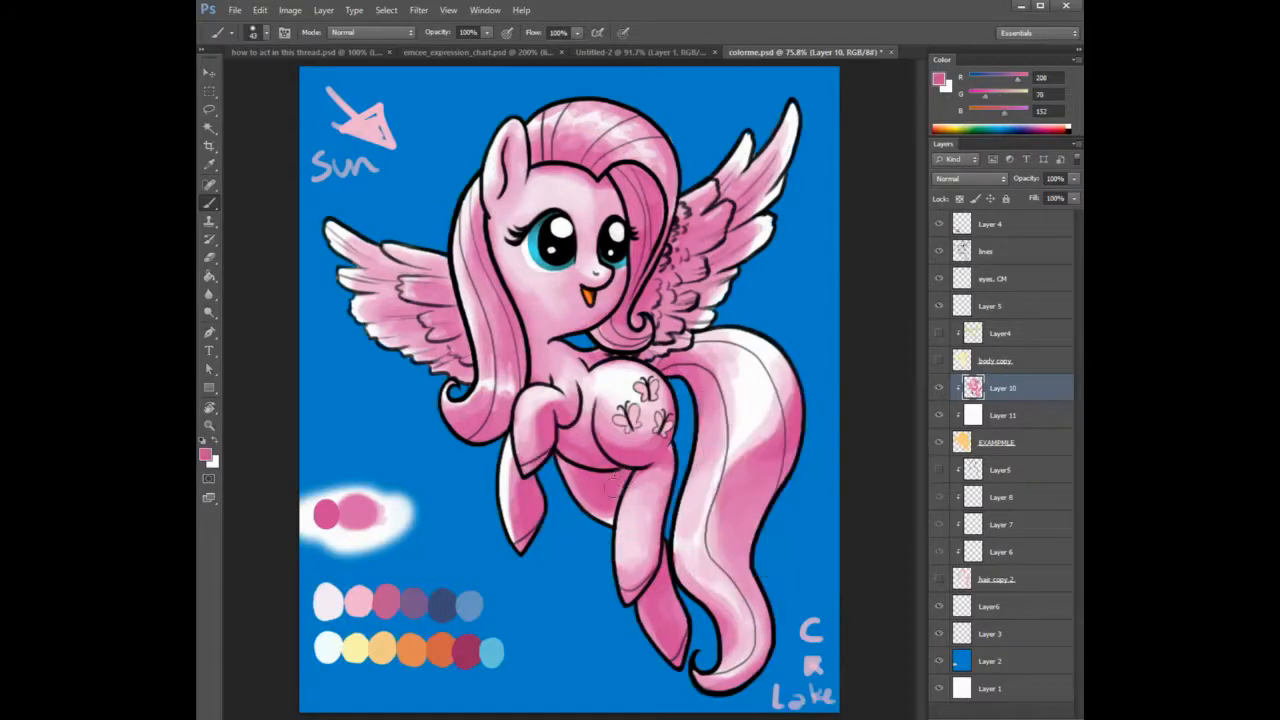
pyautogui.keyDown('alt'); pyautogui.click(742, 394); pyautogui.keyUp('alt')
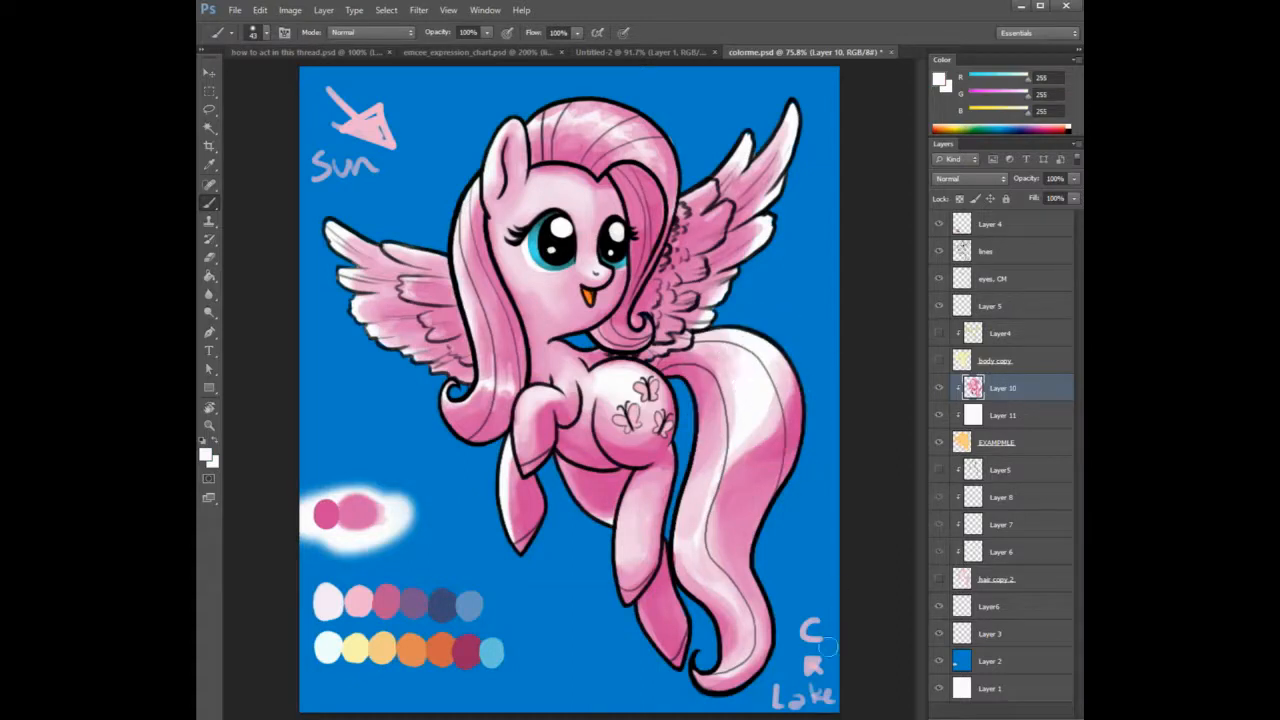
pyautogui.rightClick(834, 478)
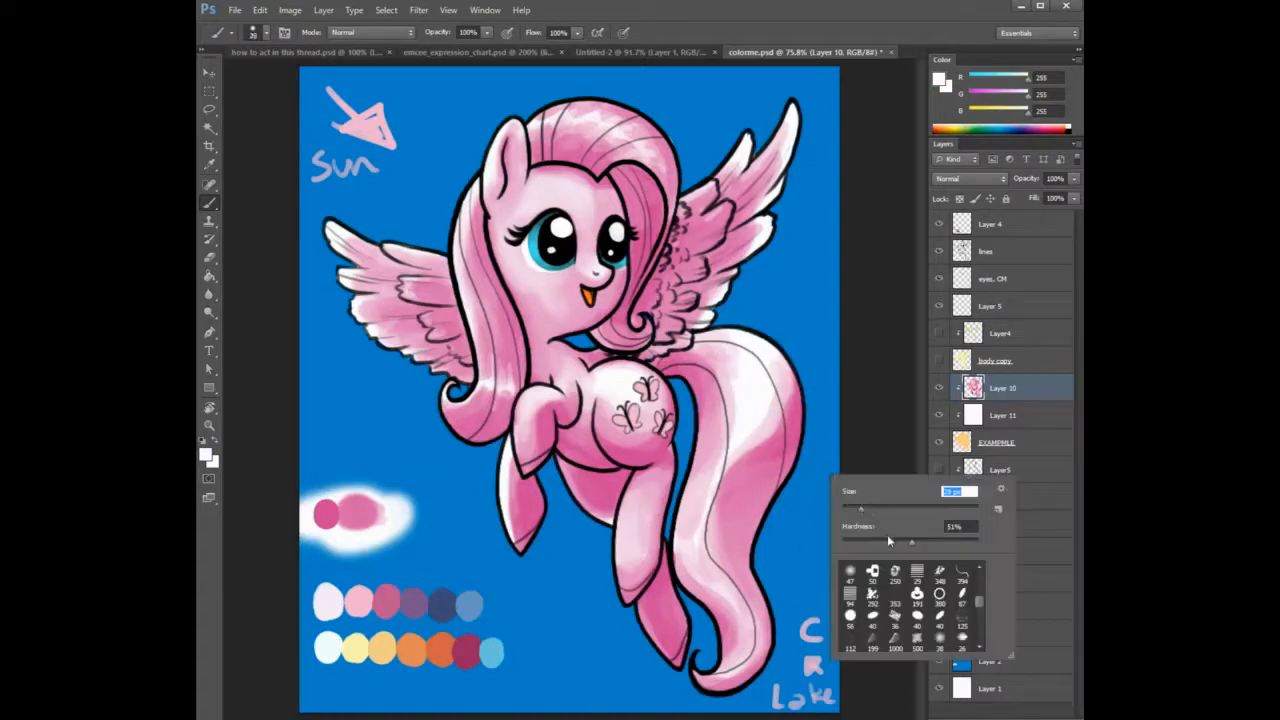
pyautogui.moveTo(788, 446); pyautogui.dragTo(752, 551)
# Paint a pale pink rim down the tail's outer edge with a 61 px brush and blend it with sampled darker pinks.
pyautogui.rightClick(789, 481)
pyautogui.moveTo(824, 517); pyautogui.dragTo(833, 517)
pyautogui.click(825, 448)
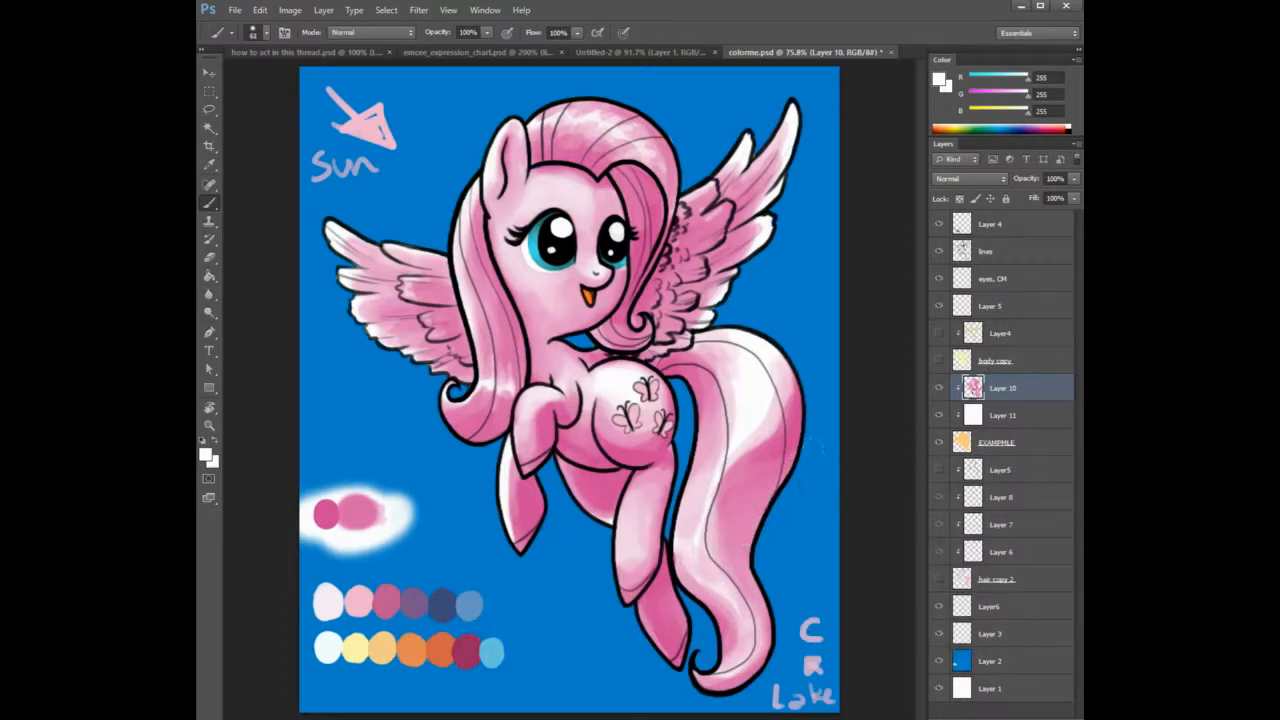
pyautogui.keyDown('alt'); pyautogui.click(705, 355); pyautogui.keyUp('alt')
pyautogui.moveTo(802, 404); pyautogui.dragTo(784, 484)
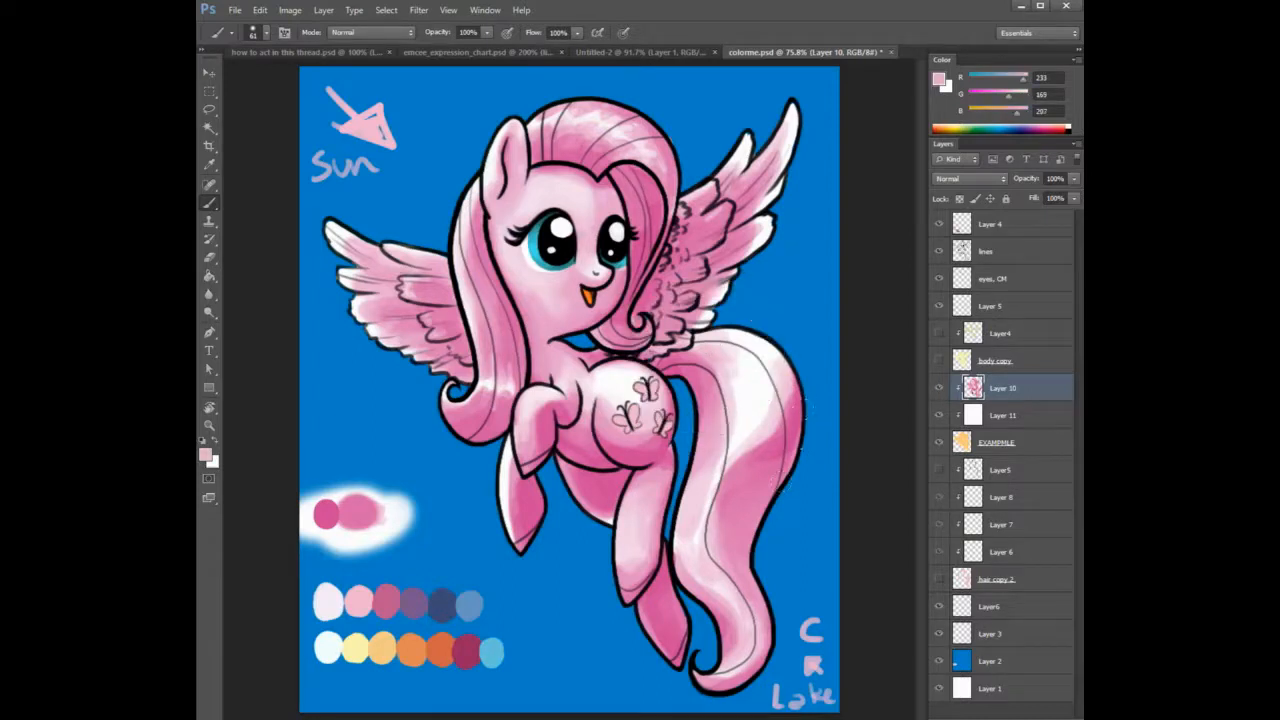
pyautogui.moveTo(800, 424); pyautogui.dragTo(762, 546)
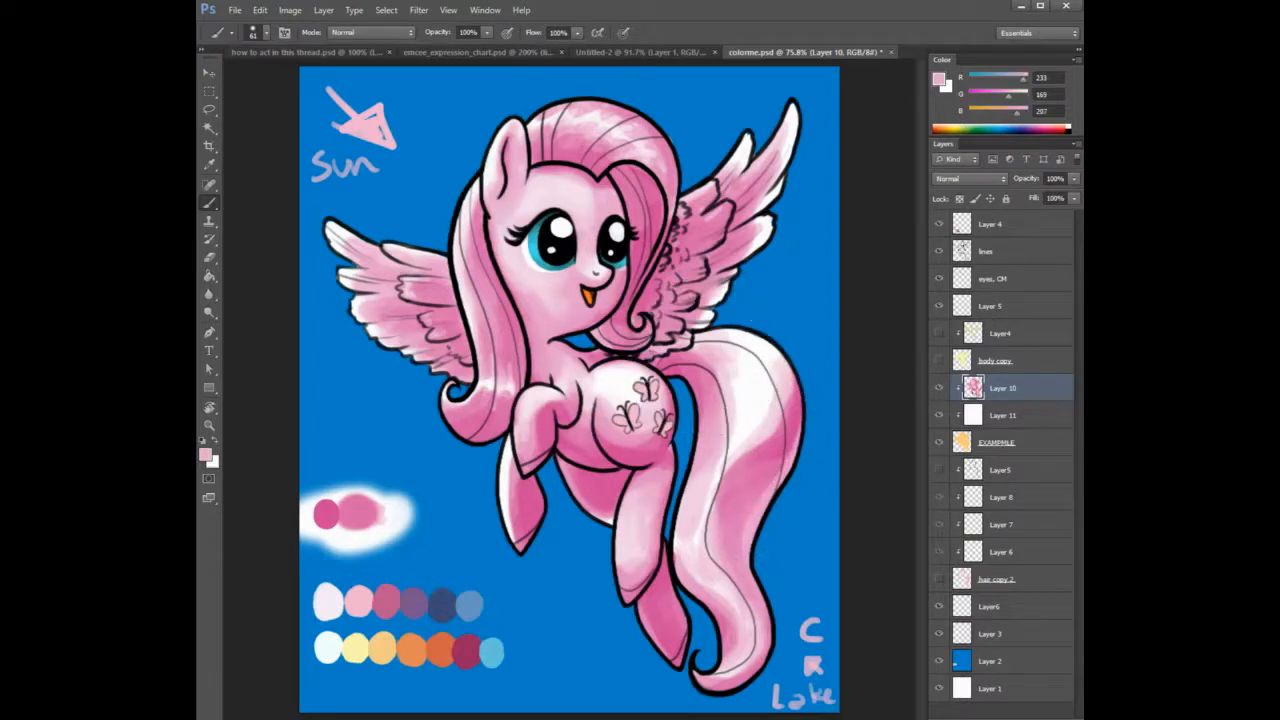
pyautogui.moveTo(803, 428); pyautogui.dragTo(774, 482)
pyautogui.keyDown('alt'); pyautogui.click(801, 417); pyautogui.keyUp('alt')
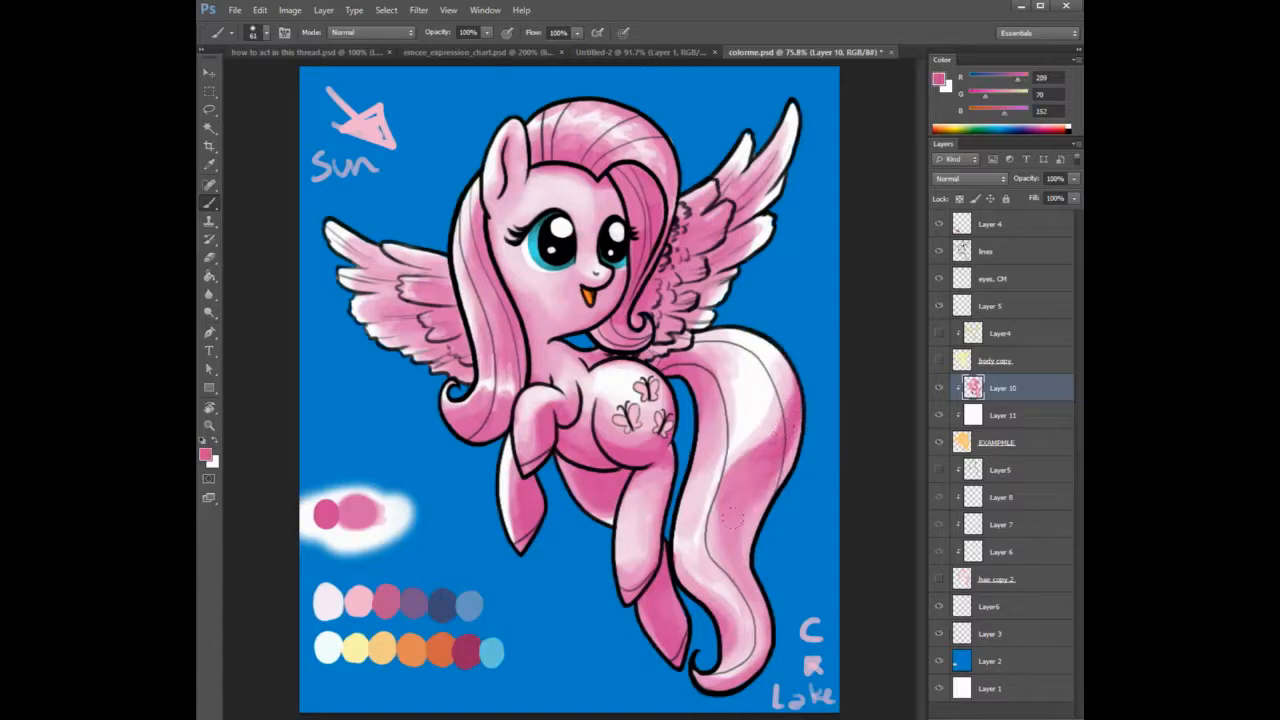
pyautogui.keyDown('alt'); pyautogui.click(798, 453); pyautogui.keyUp('alt')
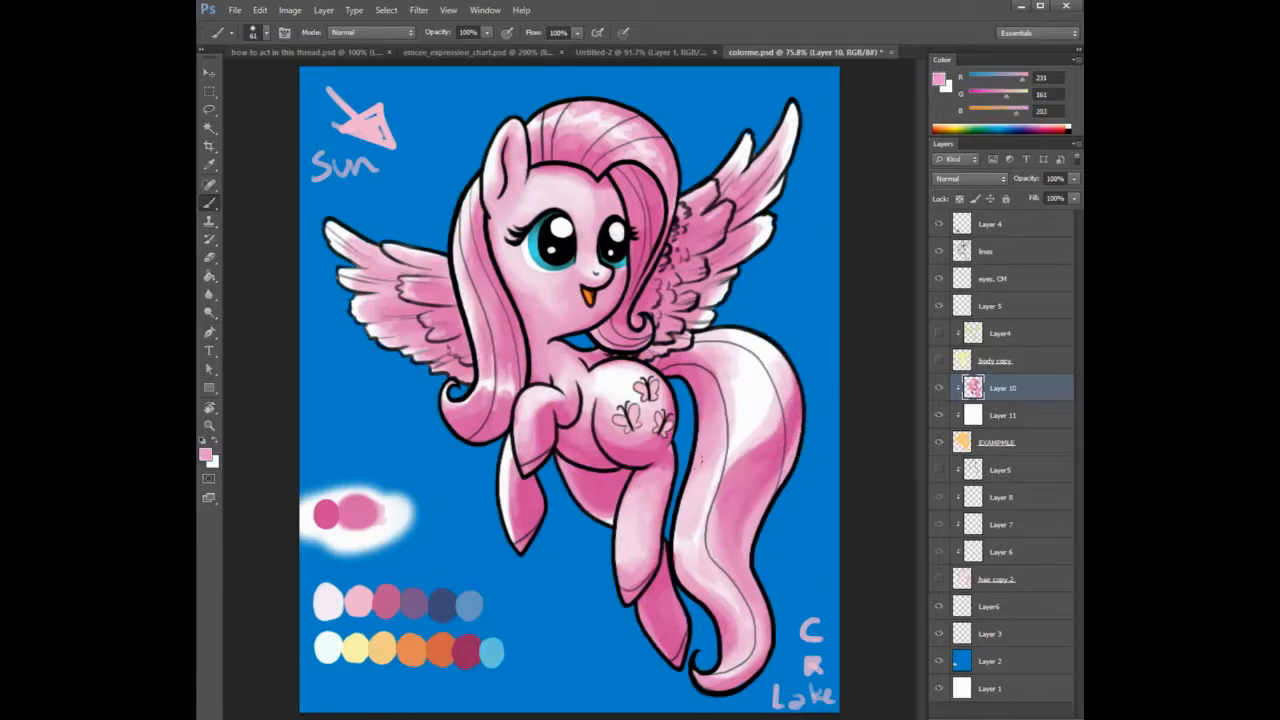
# Add a pale pink rim light along the far hind leg's edge near the hoof with a 42 px brush.
pyautogui.rightClick(675, 440)
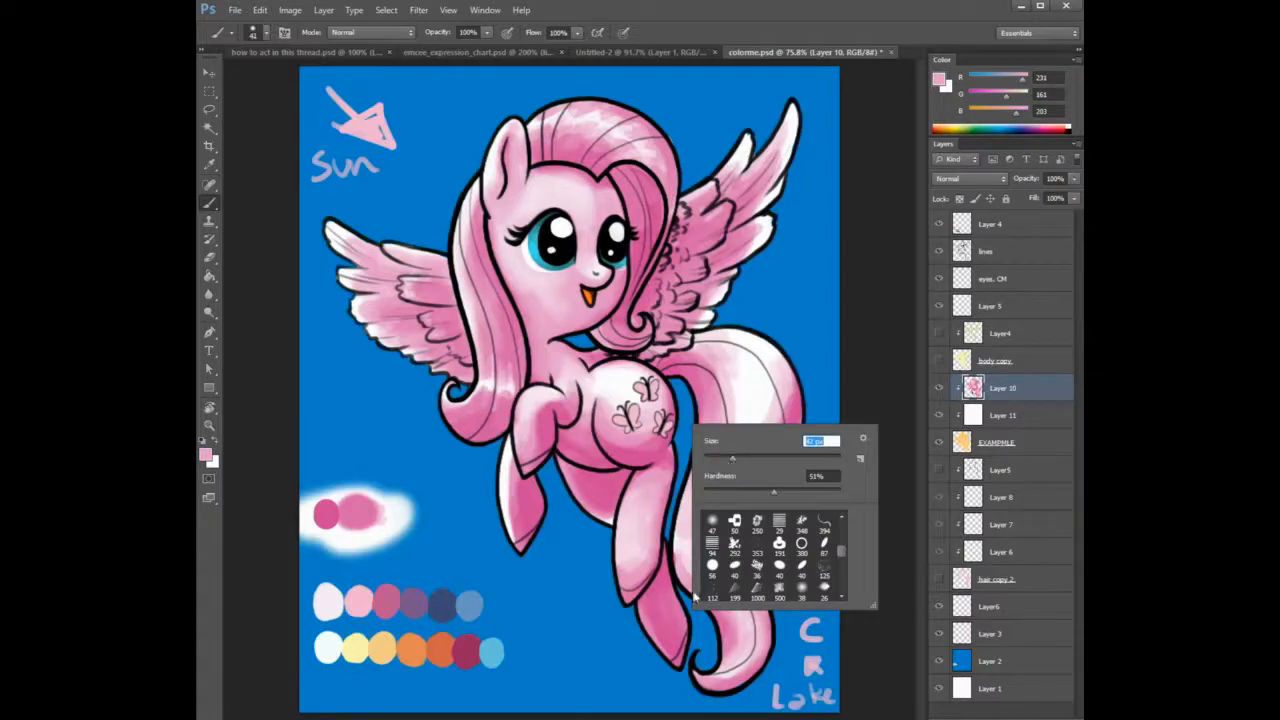
pyautogui.click(667, 550)
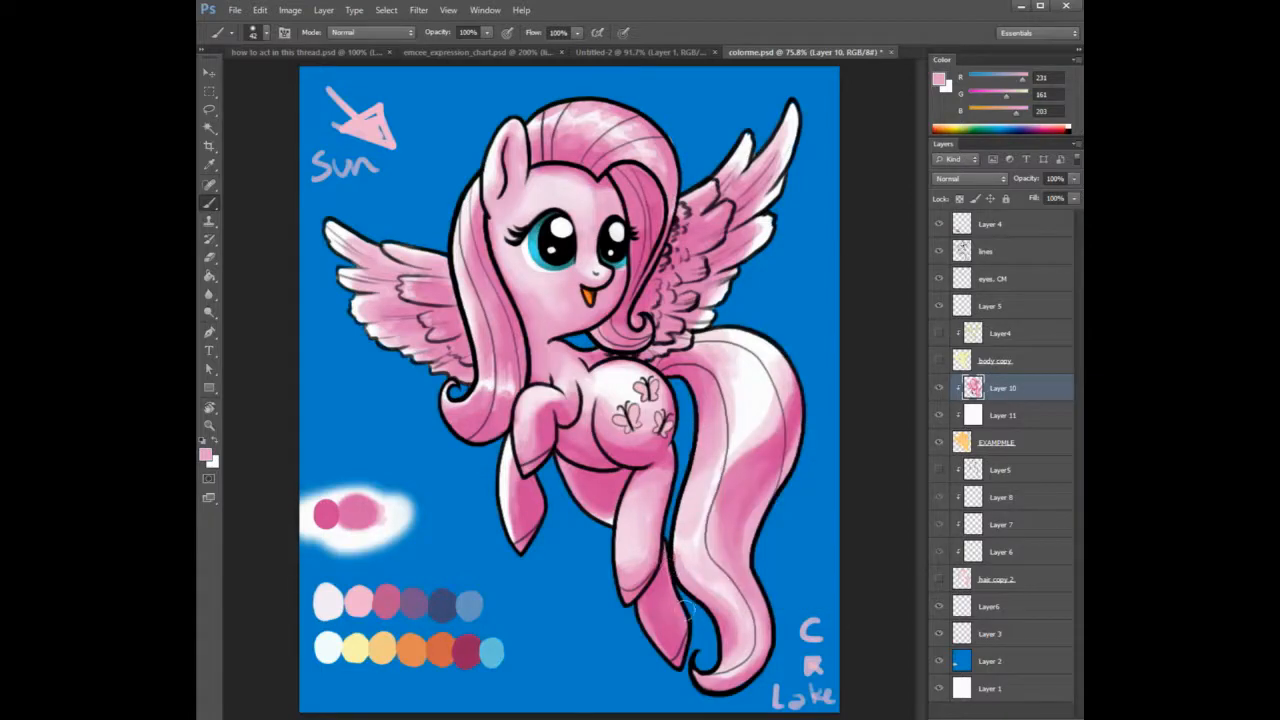
pyautogui.moveTo(690, 624)
pyautogui.mouseDown()
pyautogui.moveTo(678, 662)
pyautogui.moveTo(682, 646)
pyautogui.mouseUp()
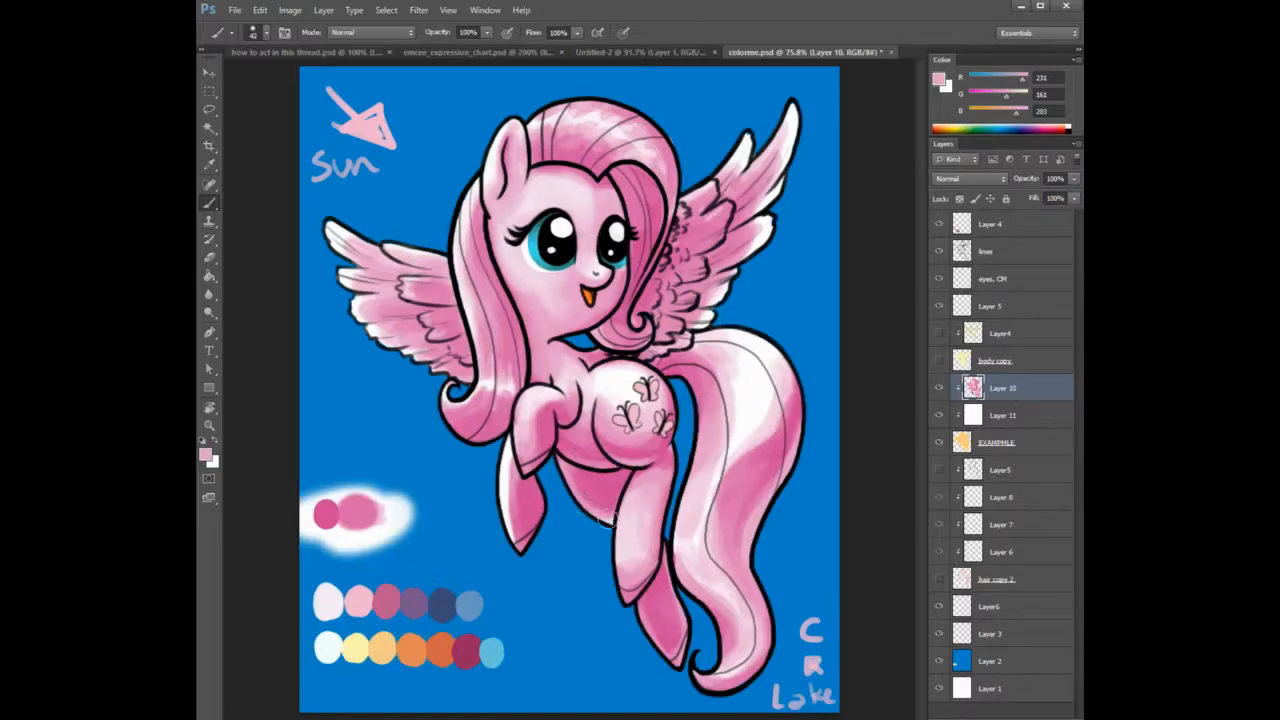
pyautogui.keyDown('alt'); pyautogui.click(607, 482); pyautogui.keyUp('alt')
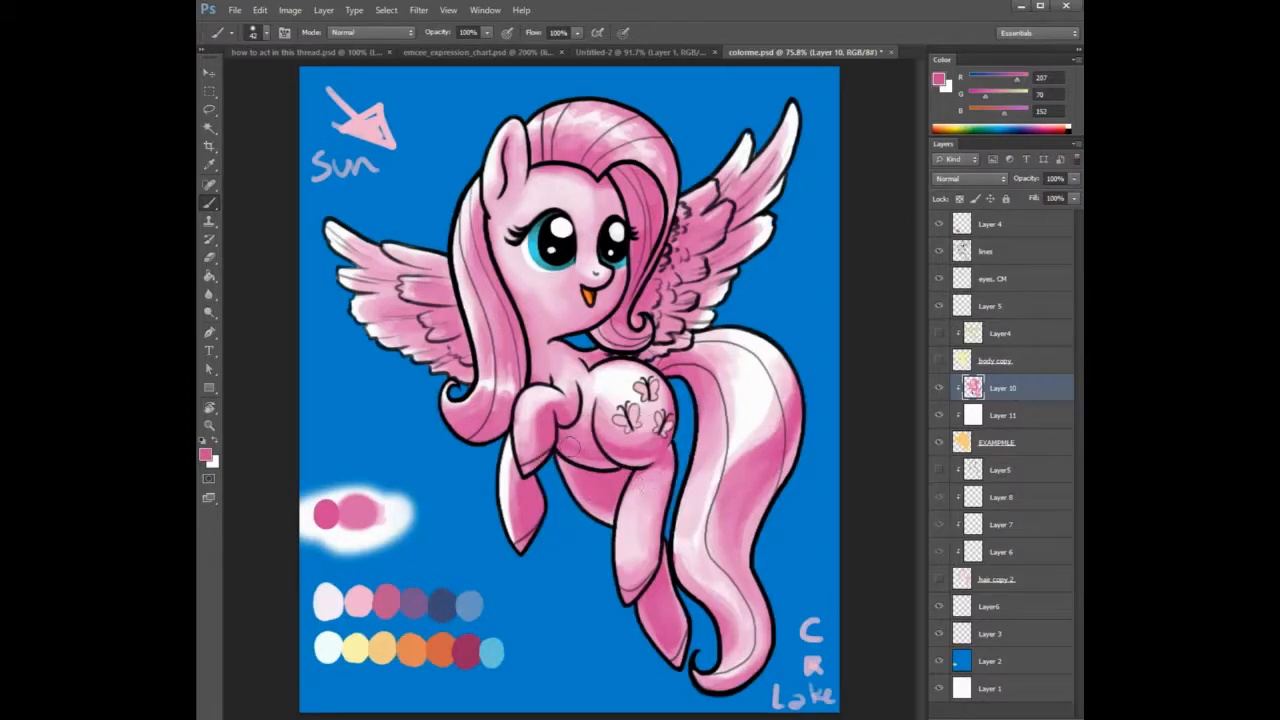
# Blend sampled pale and deeper pinks over the bent foreleg and the foreleg behind it.
pyautogui.keyDown('alt'); pyautogui.click(538, 400); pyautogui.keyUp('alt')
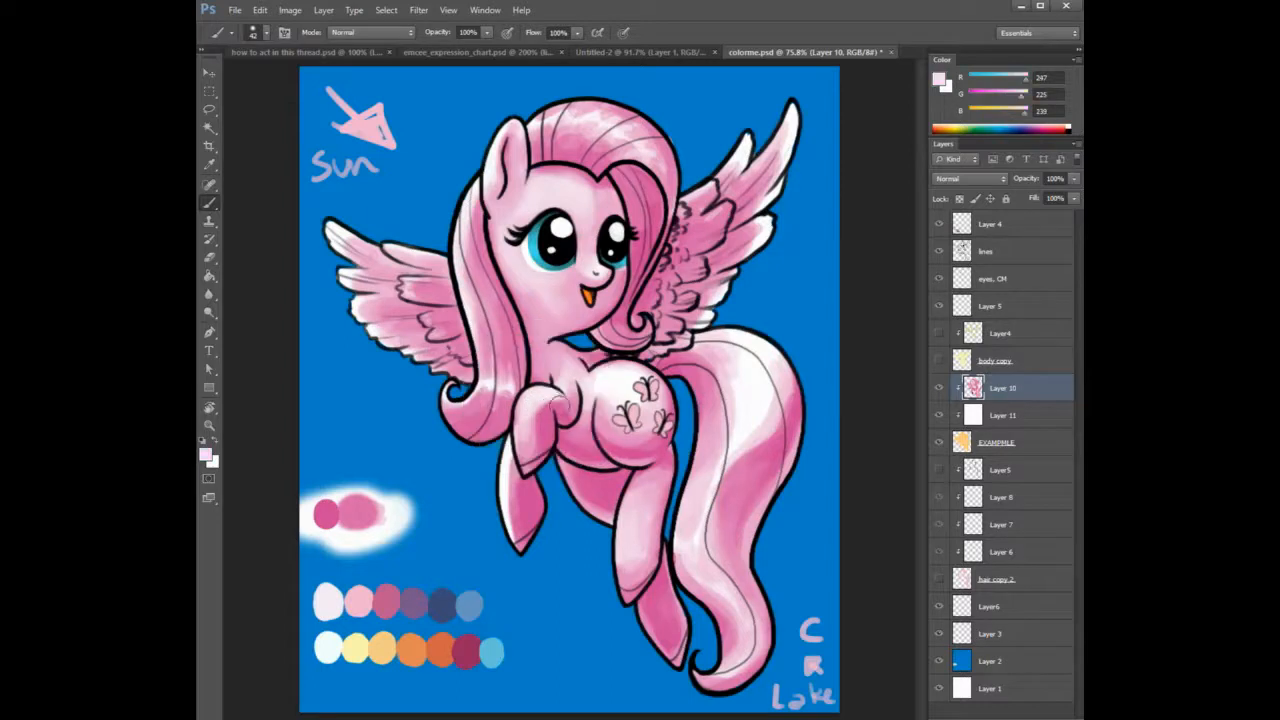
pyautogui.moveTo(554, 424); pyautogui.dragTo(546, 462)
pyautogui.keyDown('alt'); pyautogui.click(544, 422); pyautogui.keyUp('alt')
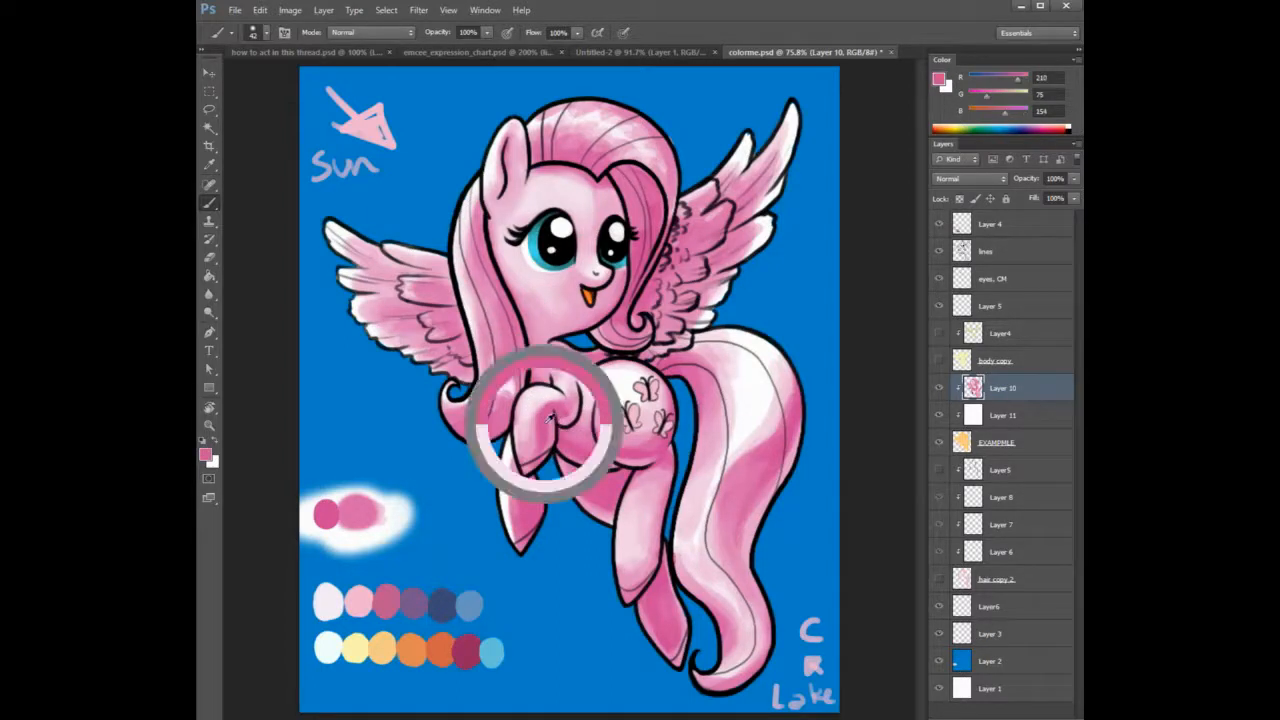
pyautogui.moveTo(541, 410); pyautogui.dragTo(529, 452)
pyautogui.keyDown('alt'); pyautogui.click(541, 412); pyautogui.keyUp('alt')
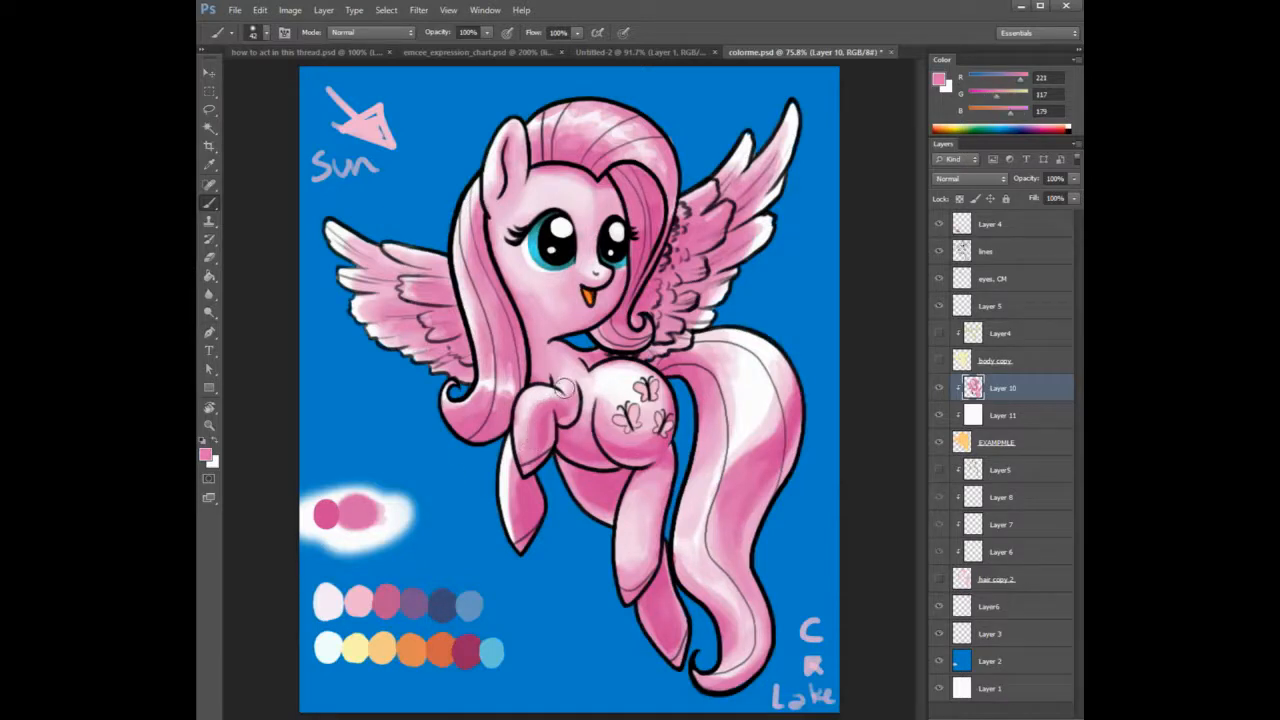
pyautogui.keyDown('alt'); pyautogui.click(516, 482); pyautogui.keyUp('alt')
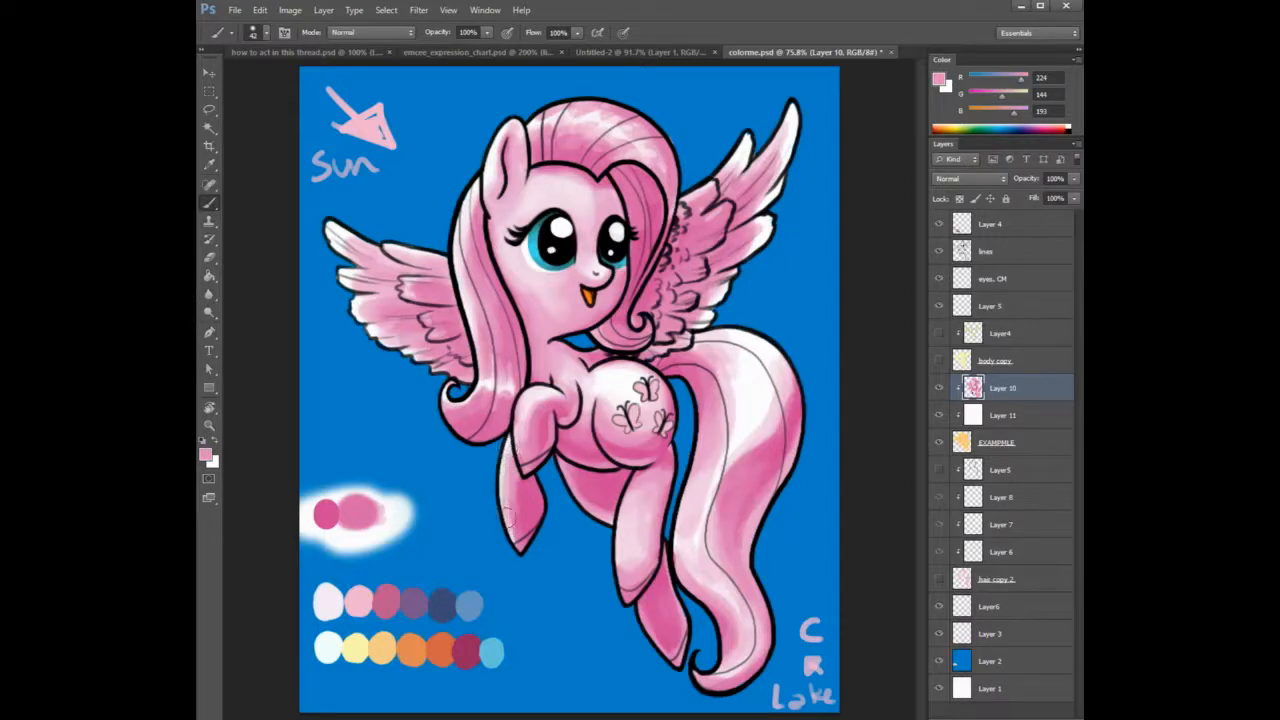
pyautogui.keyDown('alt'); pyautogui.click(516, 480); pyautogui.keyUp('alt')
# Add white highlights to the bottom curl of the side lock and the upper bend of the front lock.
pyautogui.press('x')
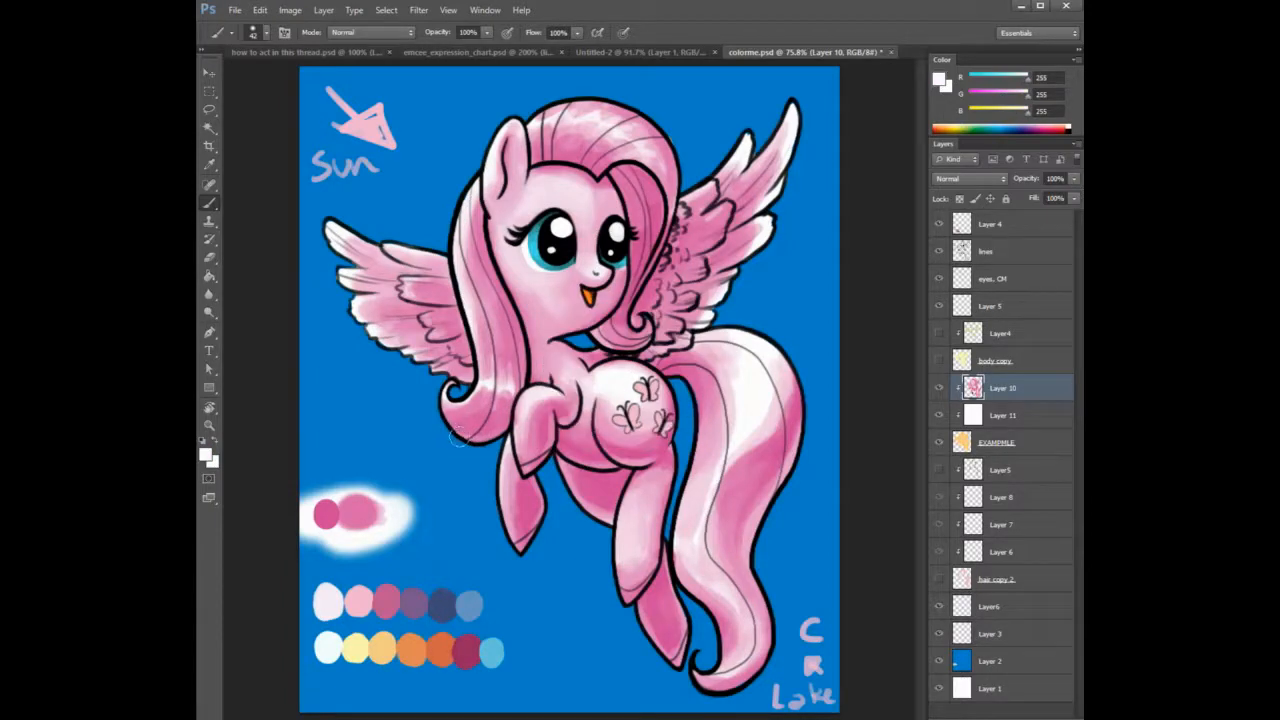
pyautogui.moveTo(499, 436); pyautogui.dragTo(508, 421)
pyautogui.moveTo(640, 161); pyautogui.dragTo(669, 196)
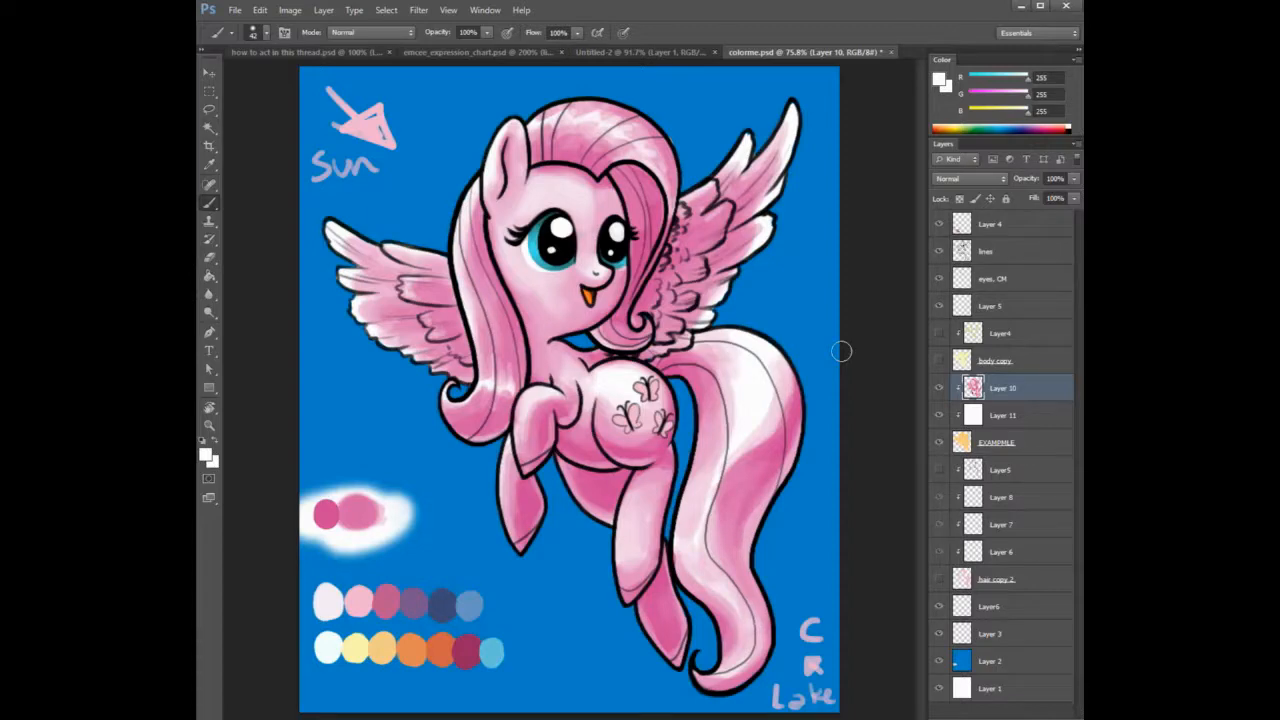
# Hide Layer 11 and set Layer 10's blend mode to Multiply.
pyautogui.click(939, 415)
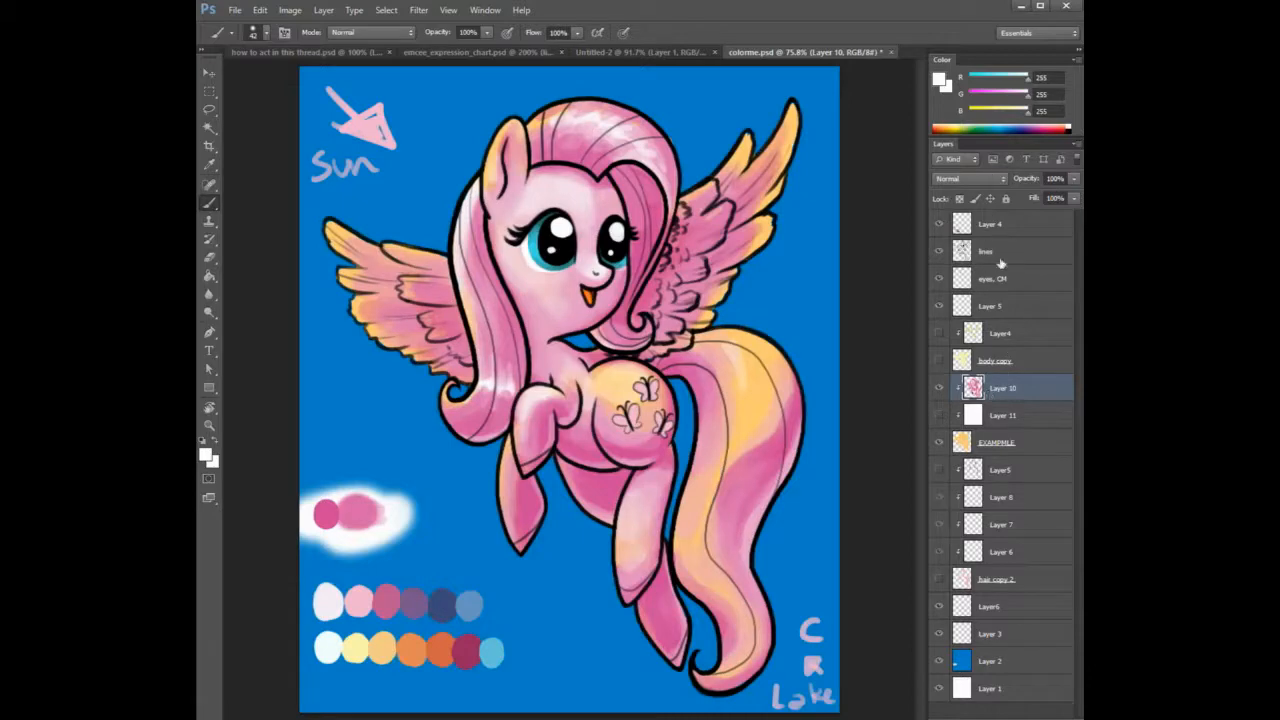
pyautogui.click(984, 178)
pyautogui.click(956, 244)
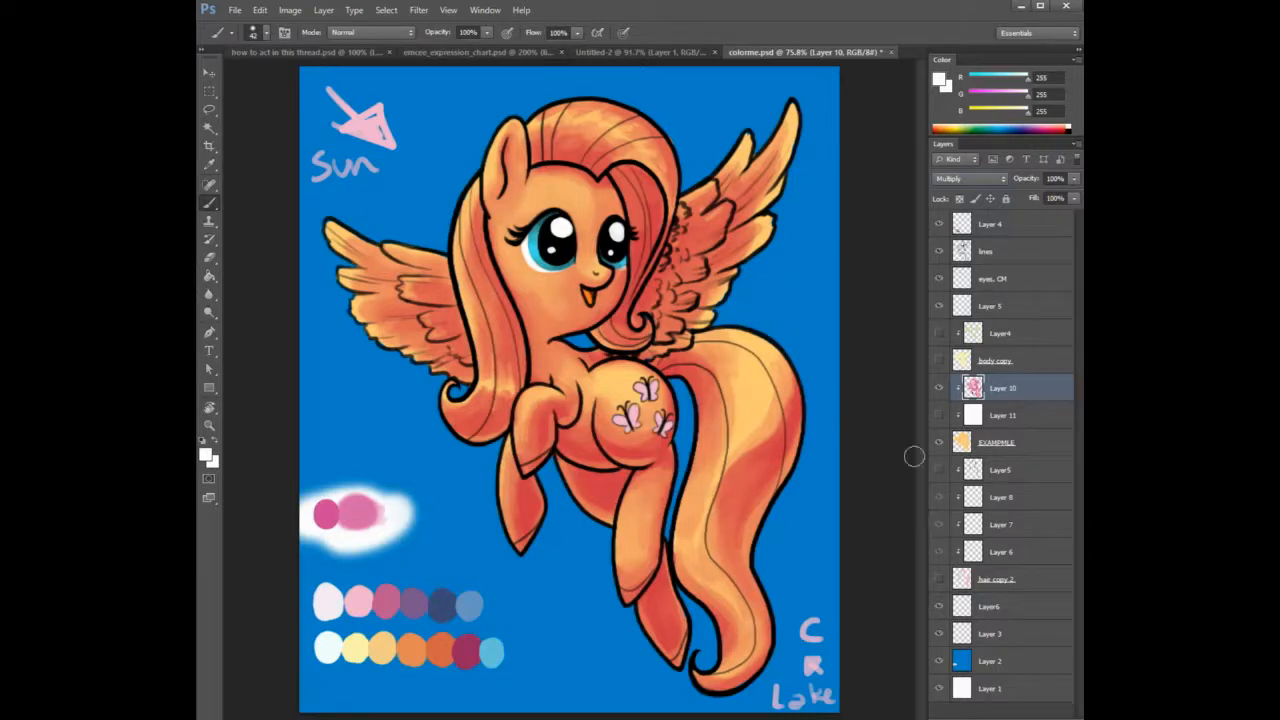
# Add a new clipped layer directly above Layer 11 and enlarge the brush to 98 px.
pyautogui.click(1013, 415)
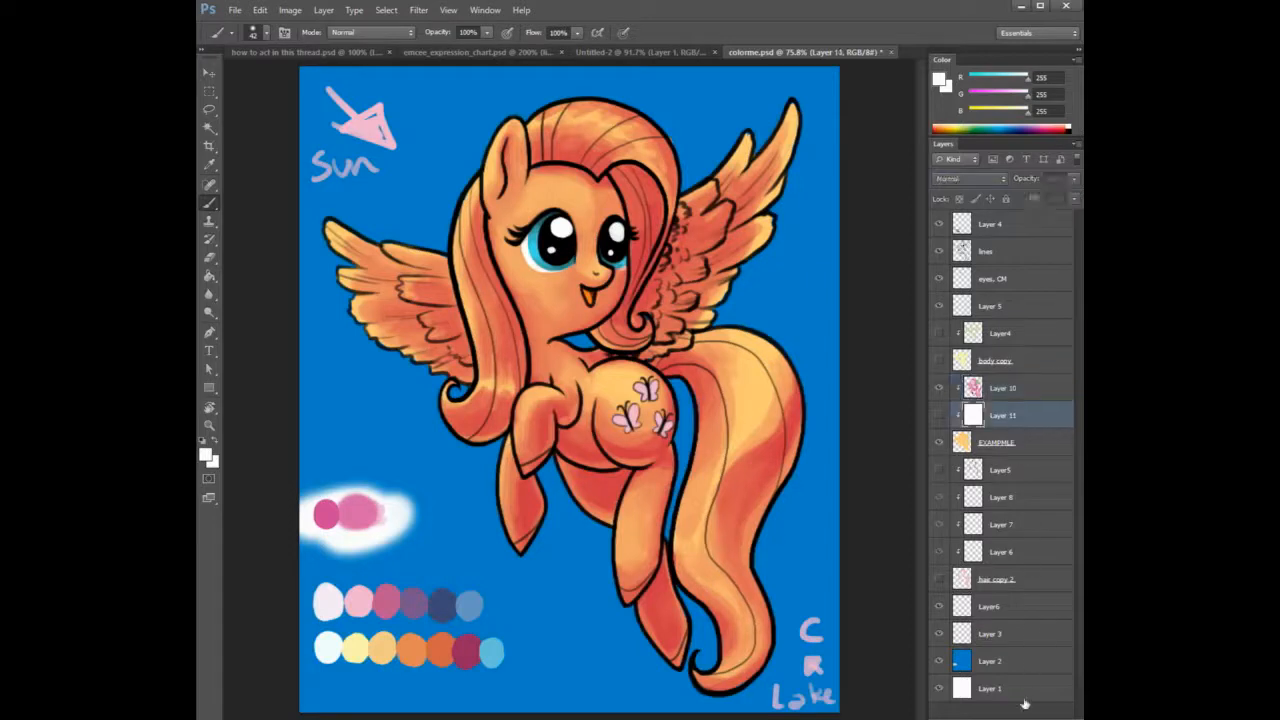
pyautogui.hotkey('ctrl', 'shift', 'alt', 'n')
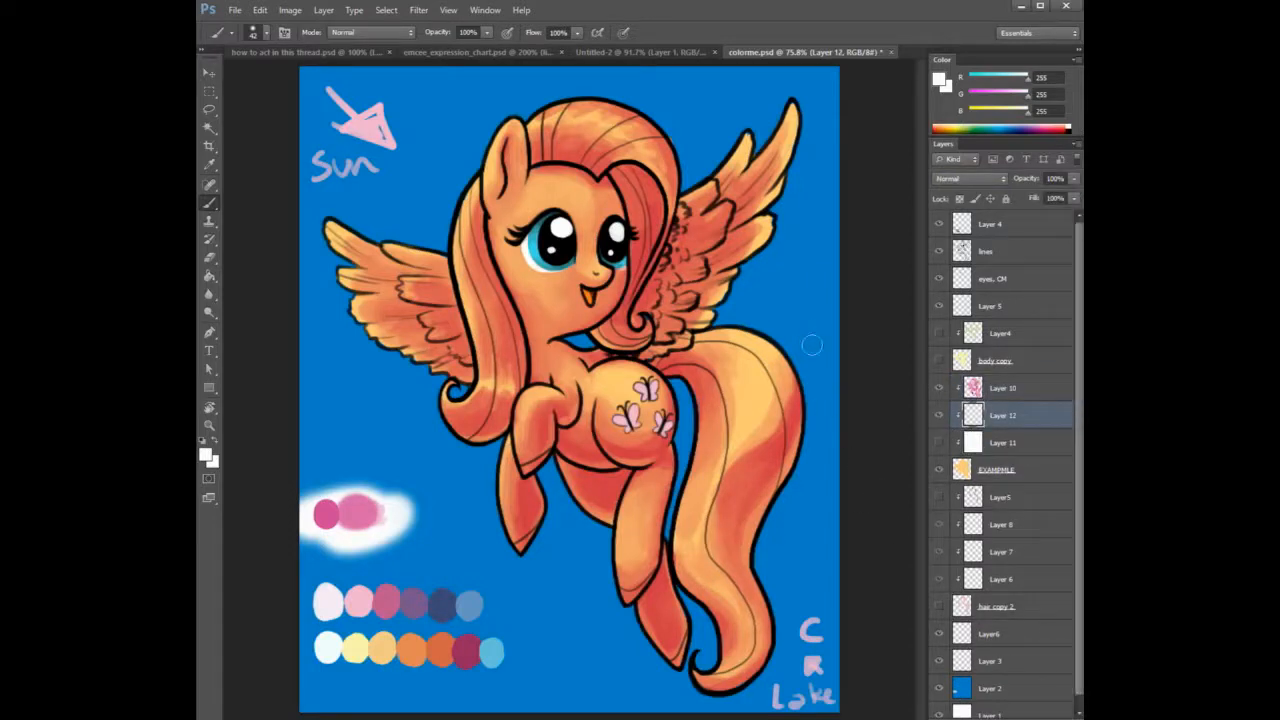
pyautogui.rightClick(777, 225)
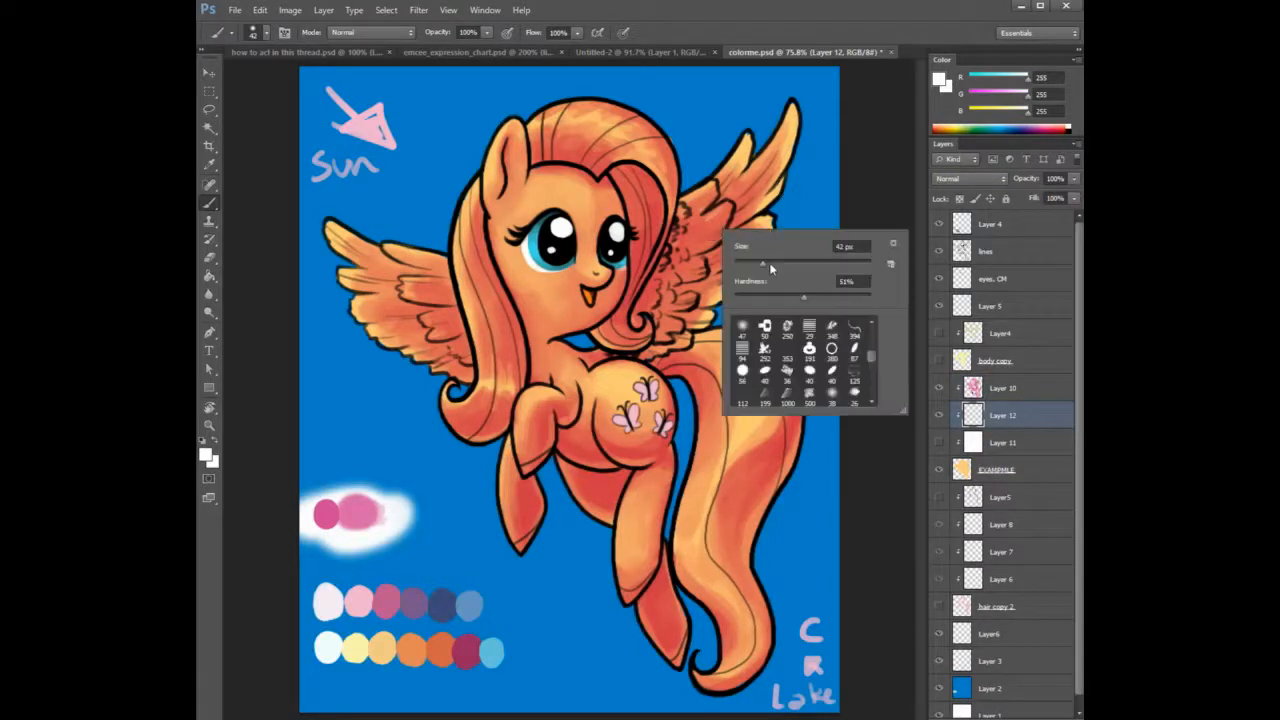
pyautogui.press('Tab')
pyautogui.press('Return')
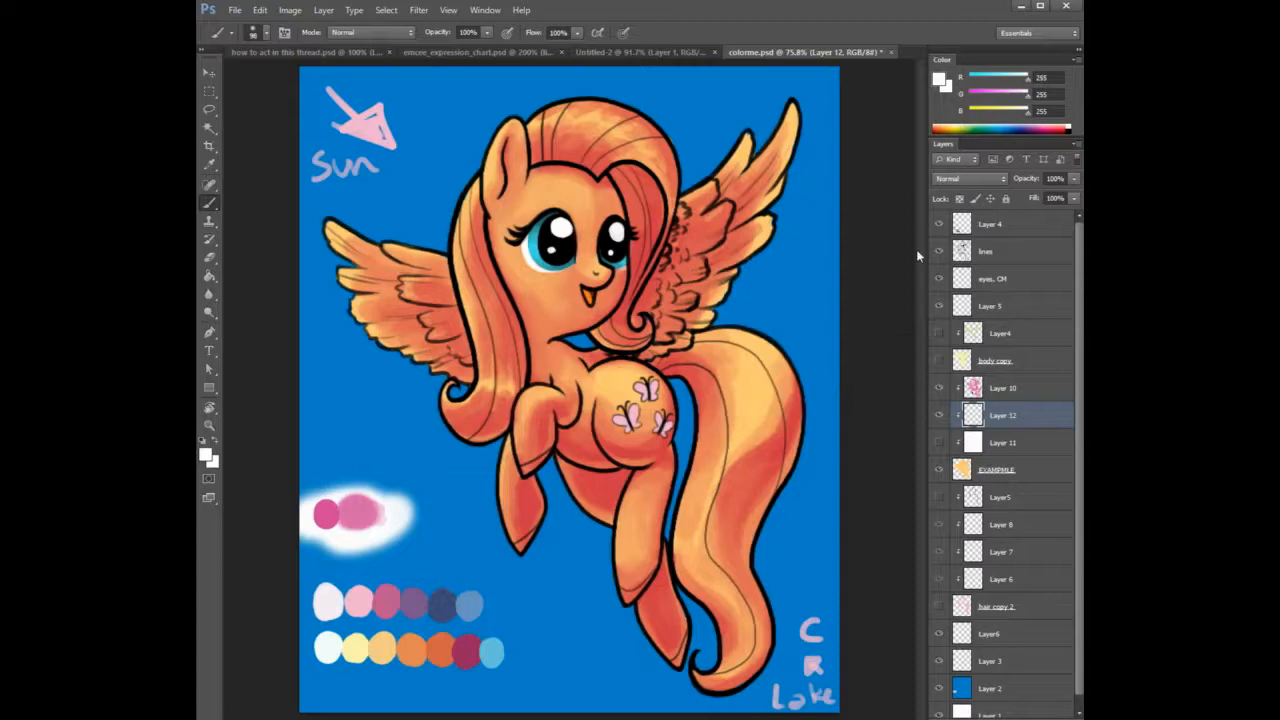
# Compare the white fill, orange base and pink shading by toggling Layers 11 and 10, leaving both layers shown.
pyautogui.click(938, 469)
pyautogui.click(939, 442)
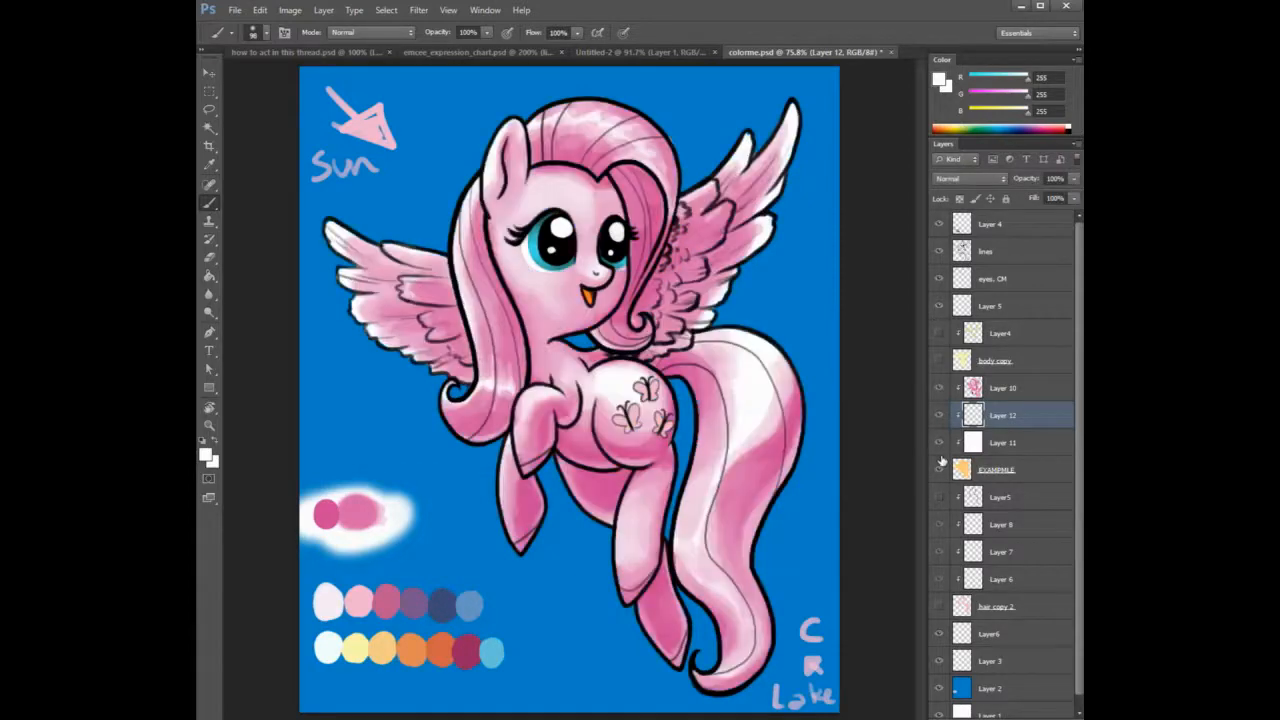
pyautogui.click(938, 469)
pyautogui.click(939, 442)
pyautogui.click(939, 442)
pyautogui.click(939, 387)
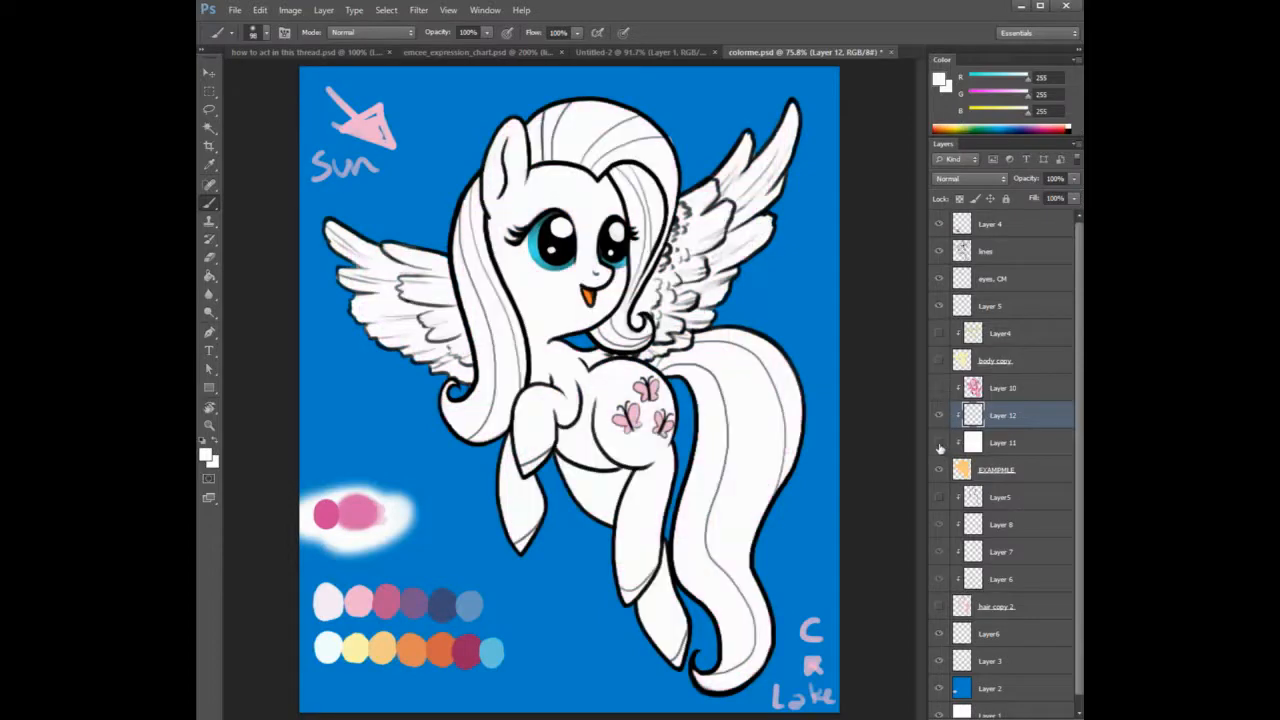
pyautogui.click(939, 442)
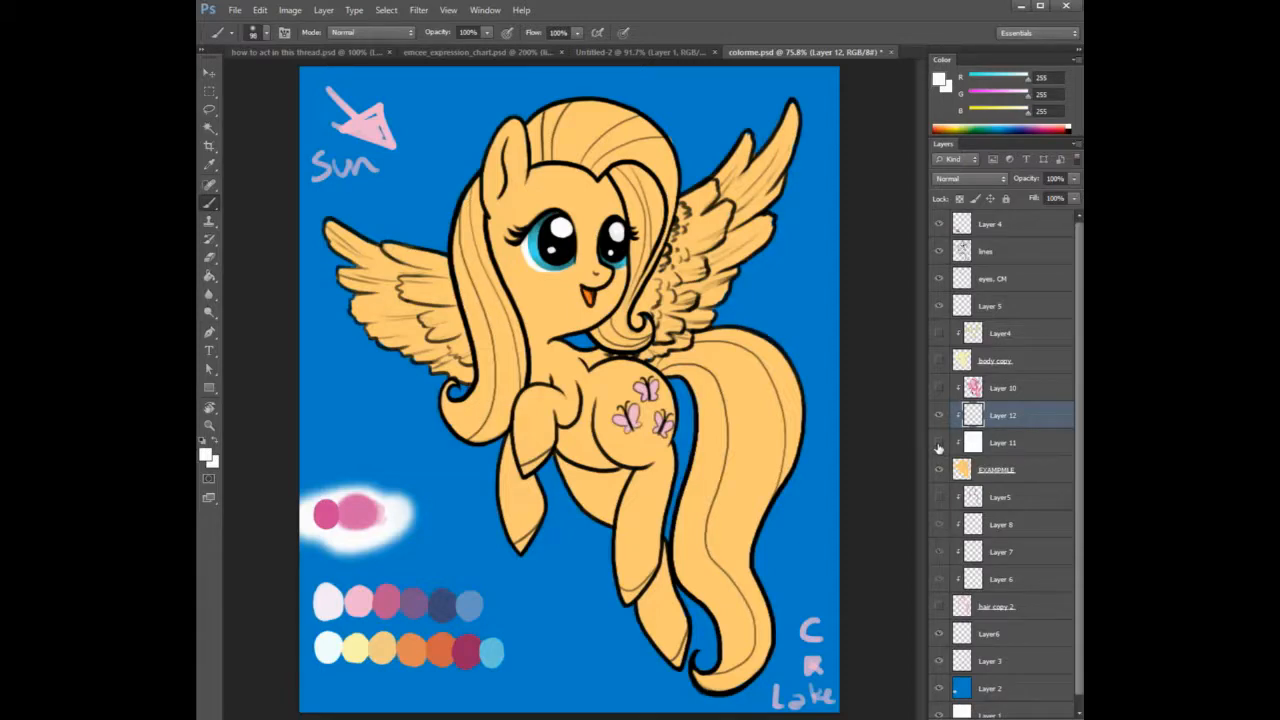
pyautogui.click(940, 445)
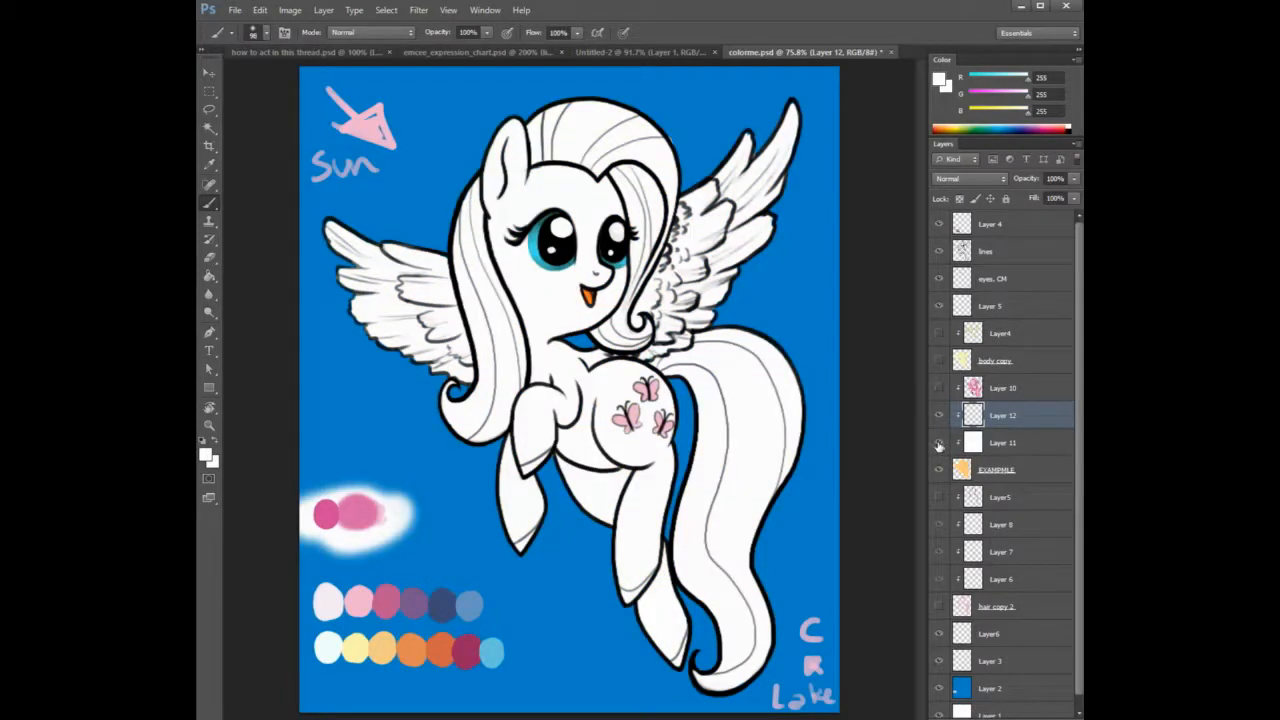
pyautogui.click(940, 389)
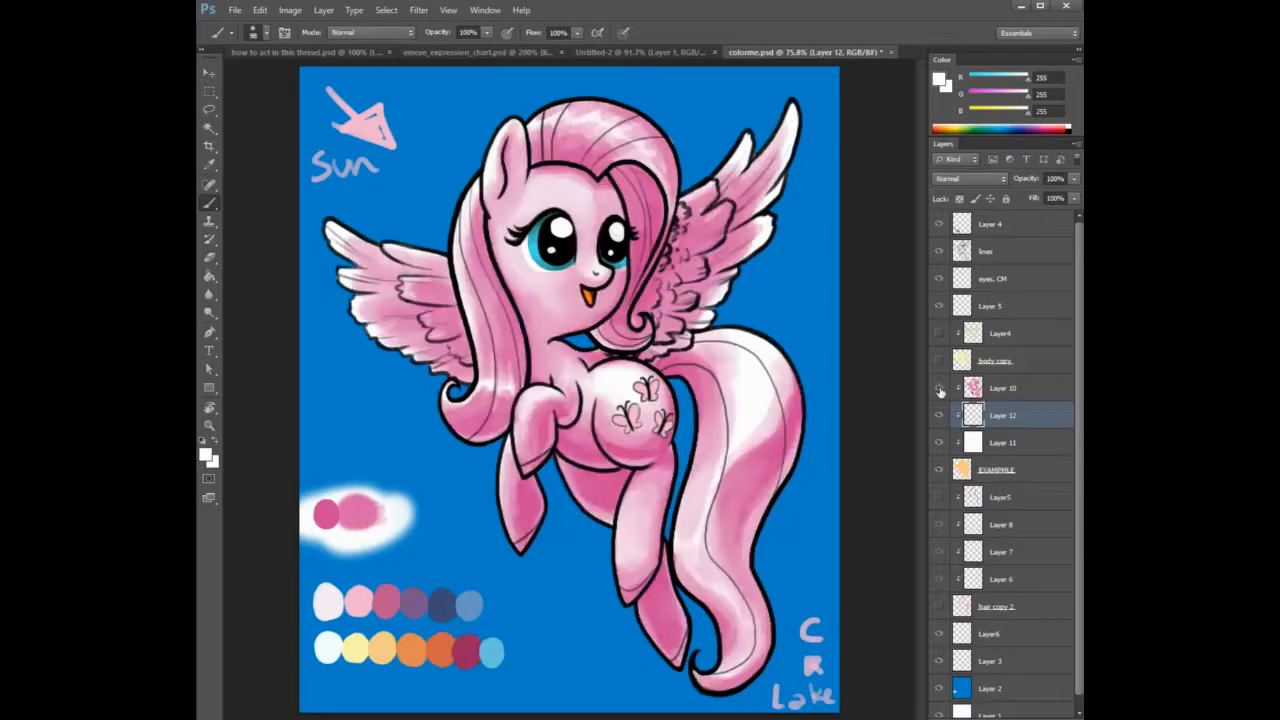
# Add a new layer directly above Layer 10 and clip it to the orange base layer.
pyautogui.click(995, 389)
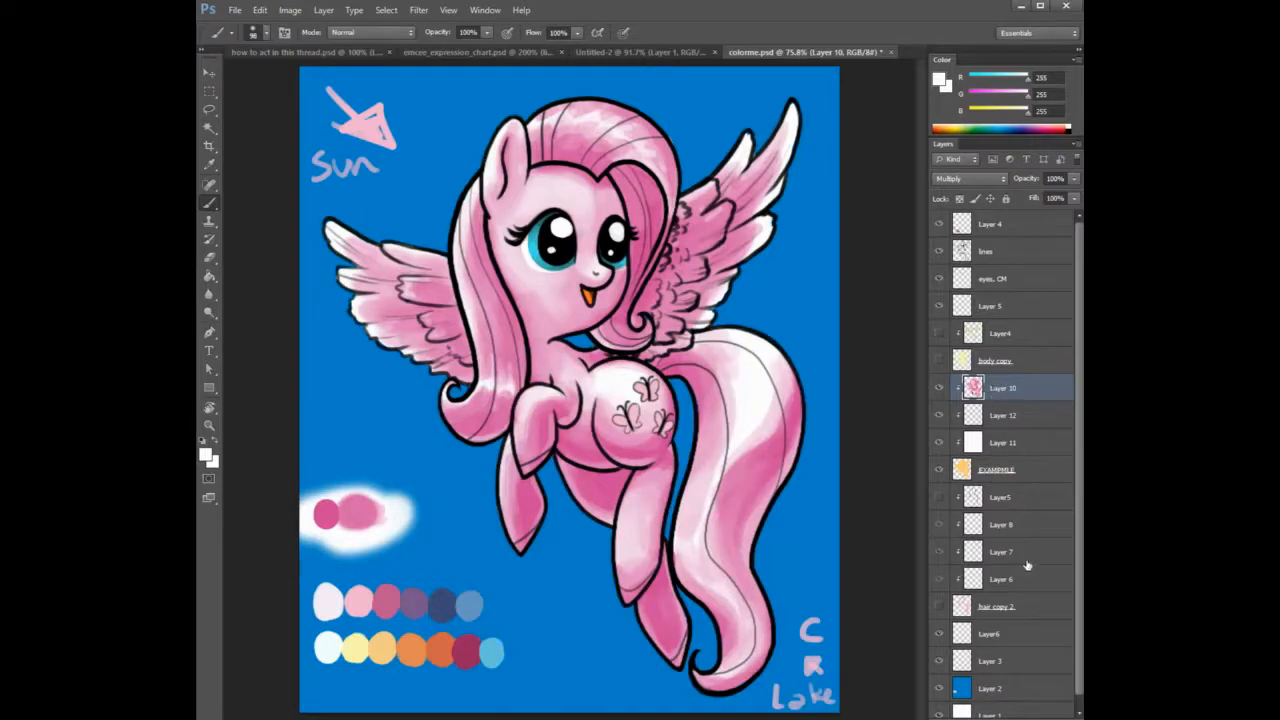
pyautogui.click(1031, 718)
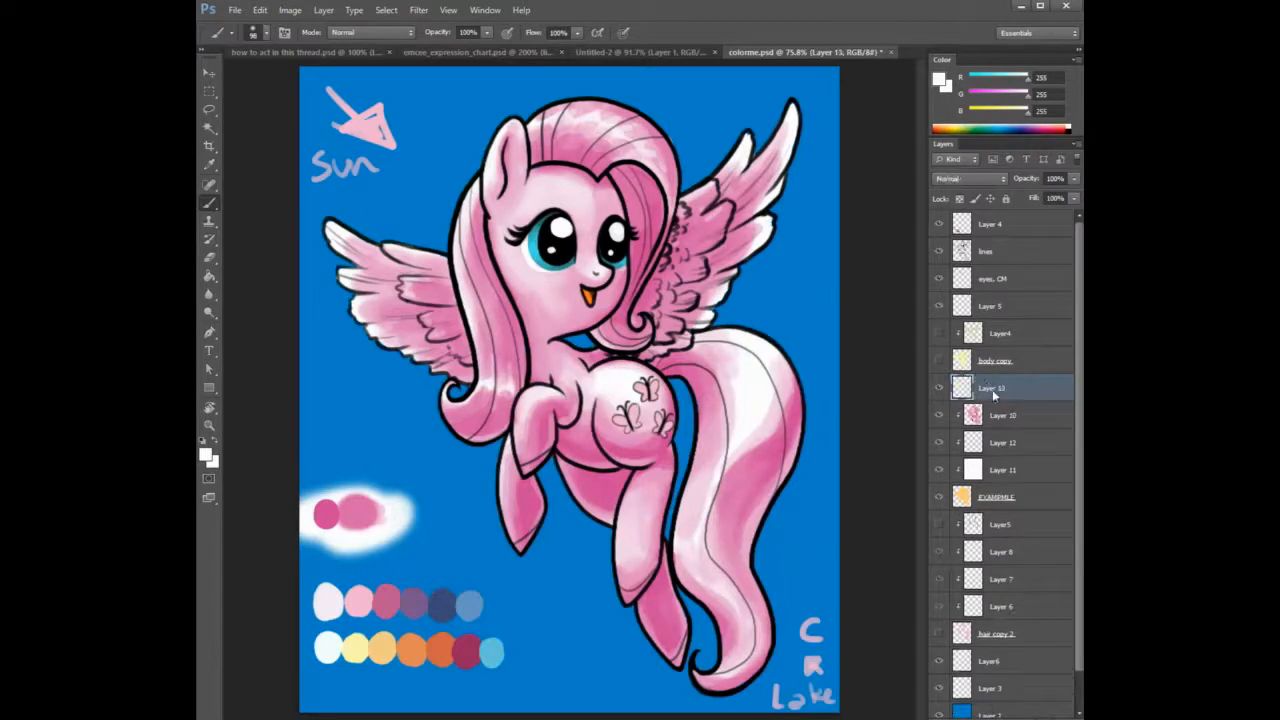
pyautogui.rightClick(992, 389)
pyautogui.click(1003, 419)
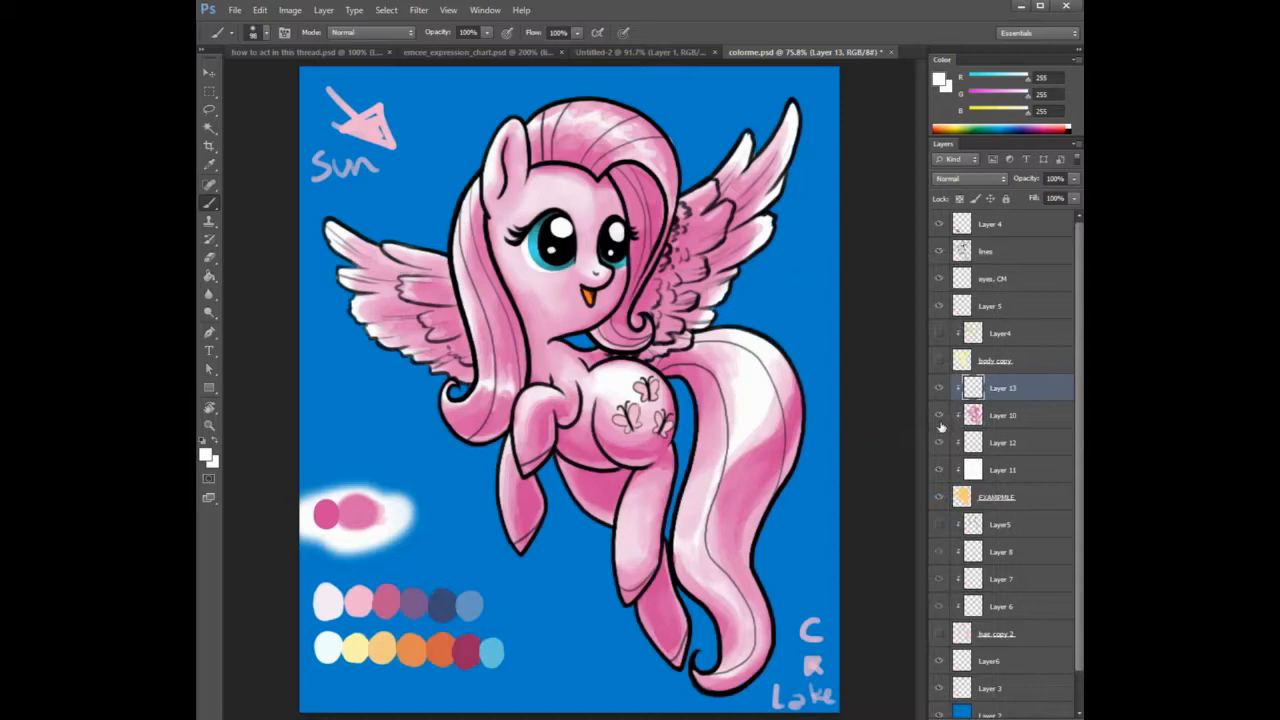
# Release Layer 10 from its clipping mask and hide the blue background Layer 2.
pyautogui.rightClick(993, 425)
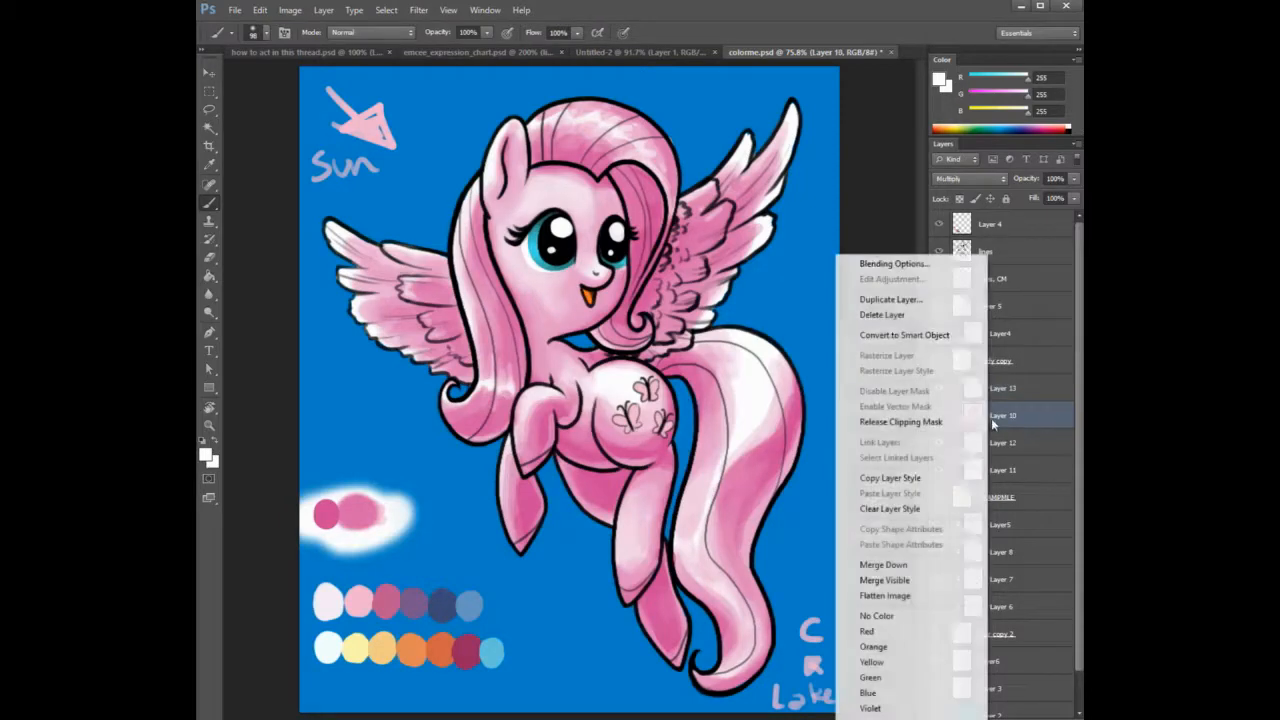
pyautogui.click(868, 421)
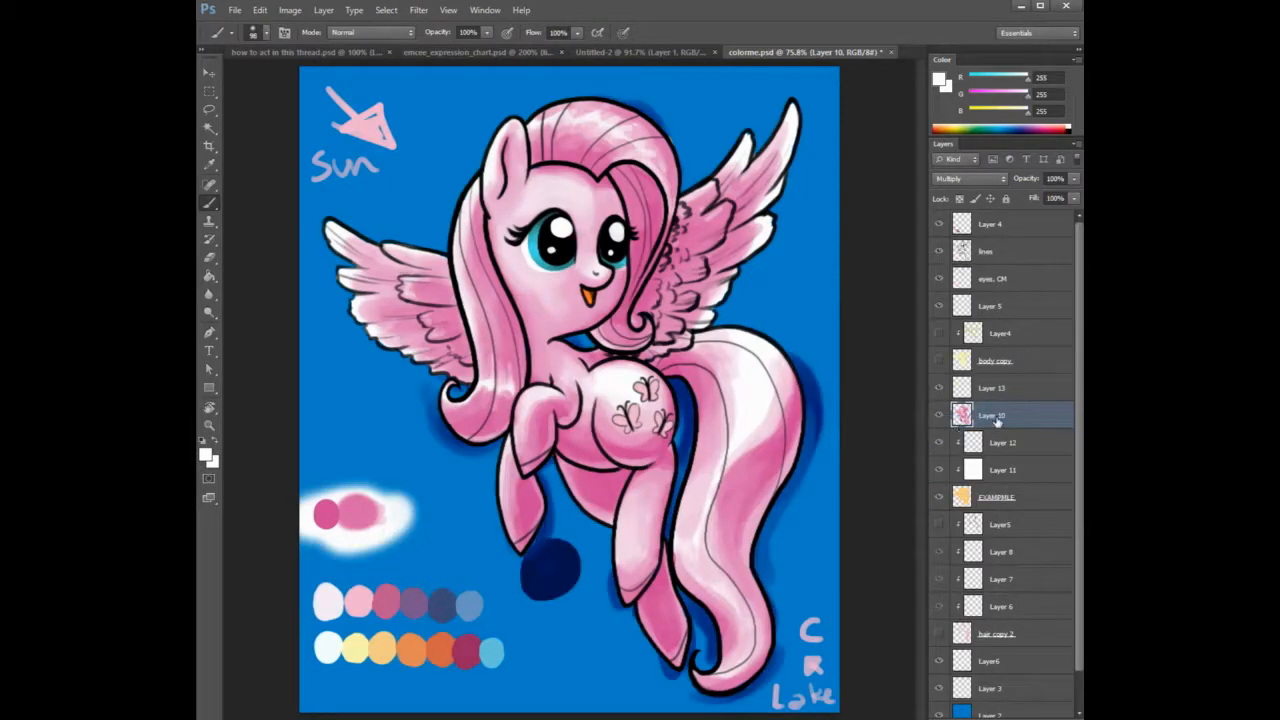
pyautogui.click(938, 714)
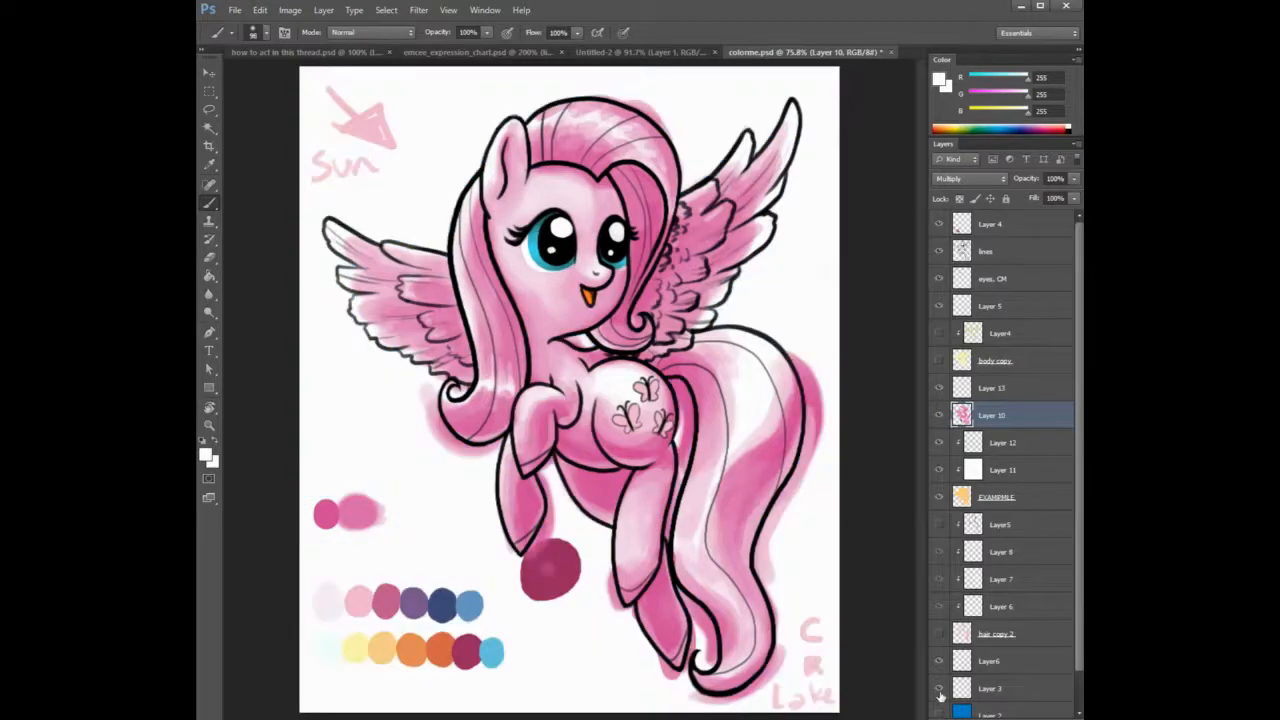
# Clip Layer 13 to Layer 10 with a clipping mask.
pyautogui.click(992, 392)
pyautogui.rightClick(990, 398)
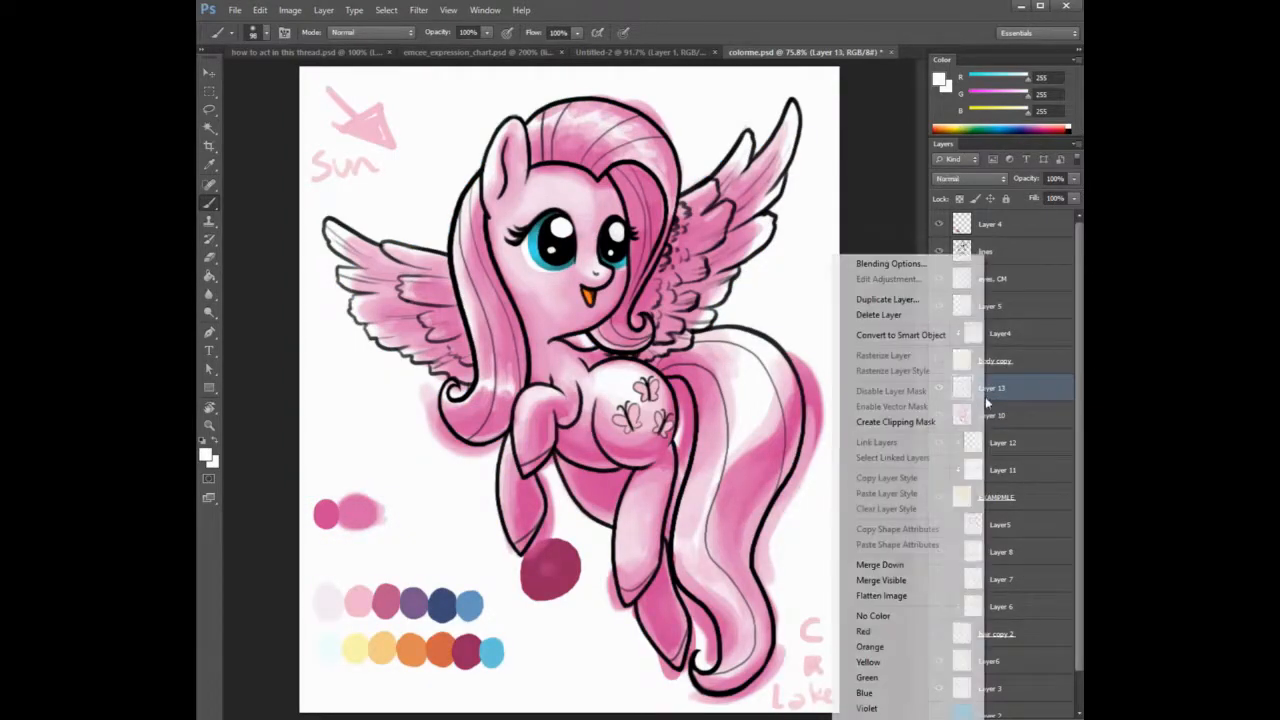
pyautogui.click(917, 421)
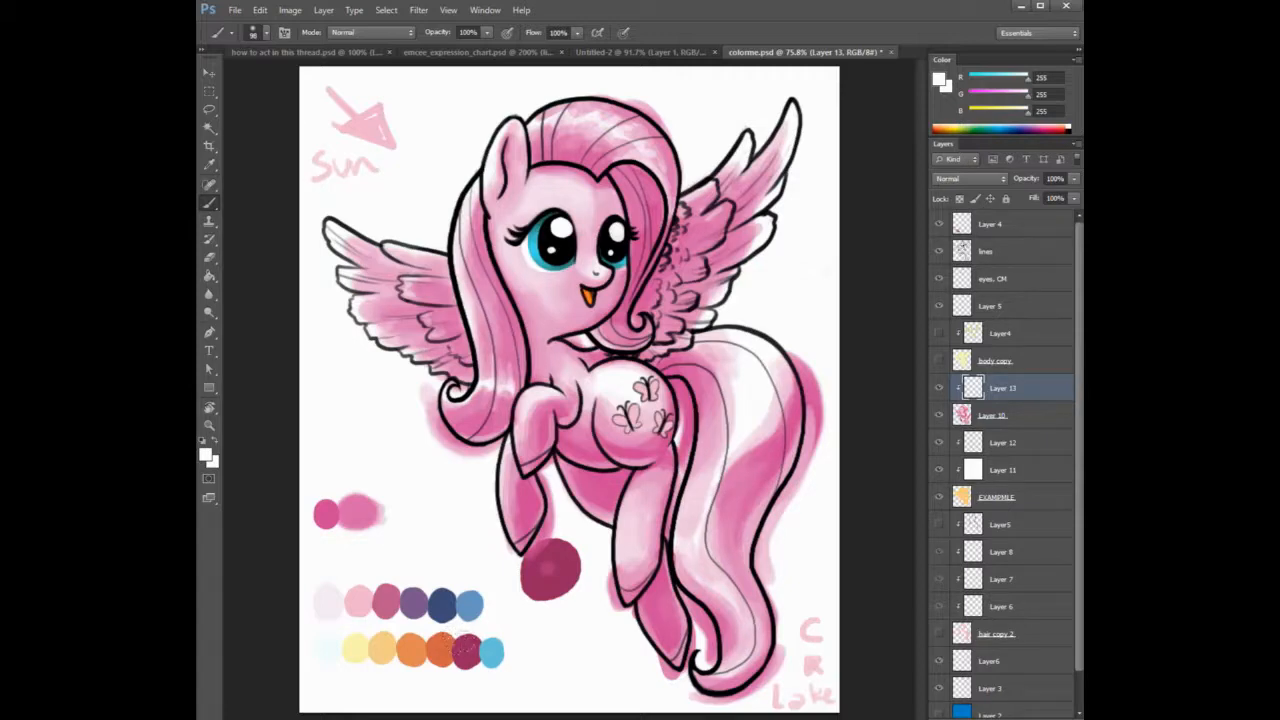
# Try brush strokes over the pony's body on Layer 13 in the orange sampled from the palette, and undo them.
pyautogui.keyDown('alt'); pyautogui.click(450, 641); pyautogui.keyUp('alt')
pyautogui.moveTo(570, 365); pyautogui.dragTo(528, 445)
pyautogui.hotkey('ctrl', 'z')
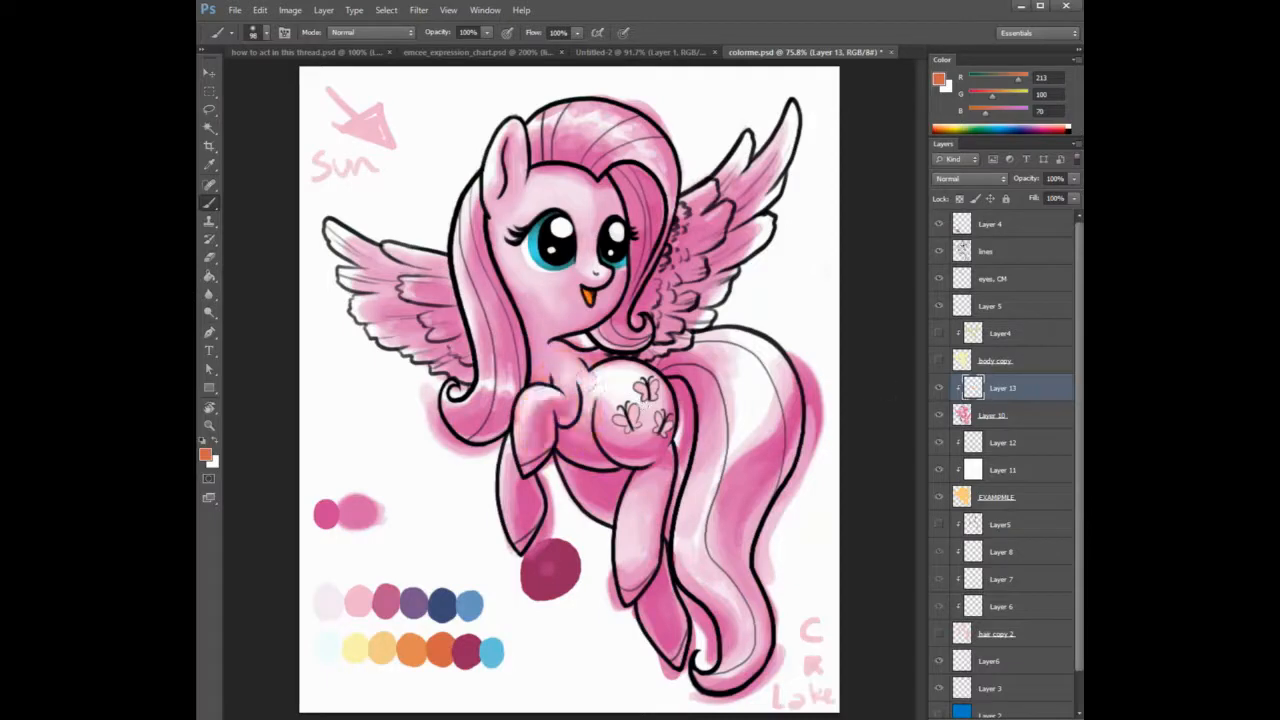
pyautogui.moveTo(592, 382)
pyautogui.mouseDown()
pyautogui.moveTo(588, 514)
pyautogui.moveTo(608, 527)
pyautogui.moveTo(623, 572)
pyautogui.moveTo(645, 535)
pyautogui.mouseUp()
pyautogui.hotkey('ctrl', 'z')
# Try Hue/Saturation on Layer 10 with lower and higher saturation values, and discard the adjustment.
pyautogui.hotkey('alt', '[')
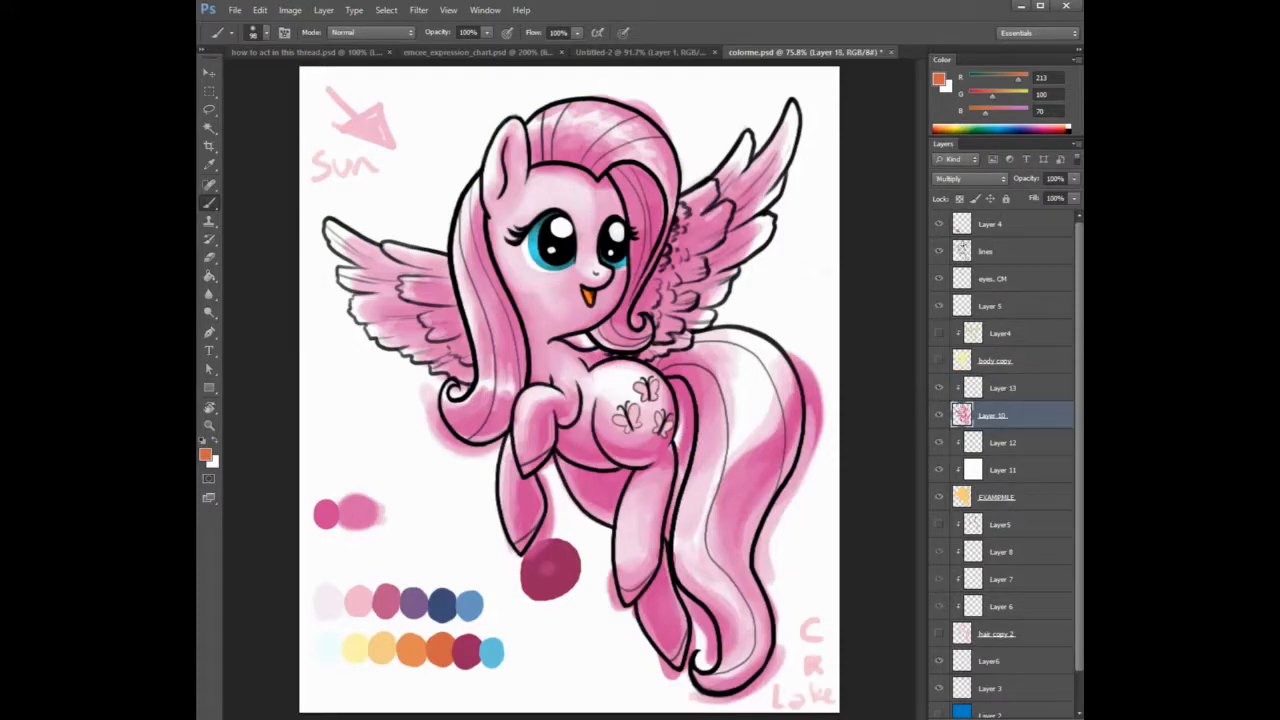
pyautogui.click(289, 11)
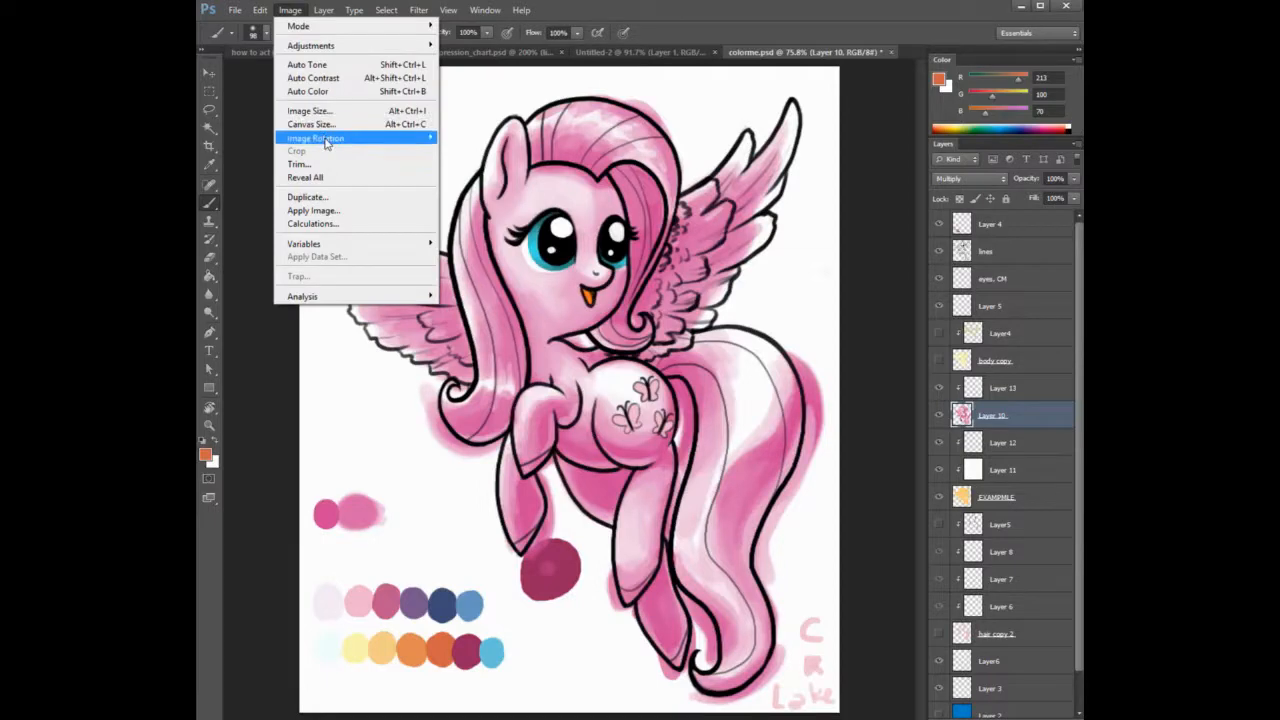
pyautogui.moveTo(325, 141)
pyautogui.moveTo(325, 45)
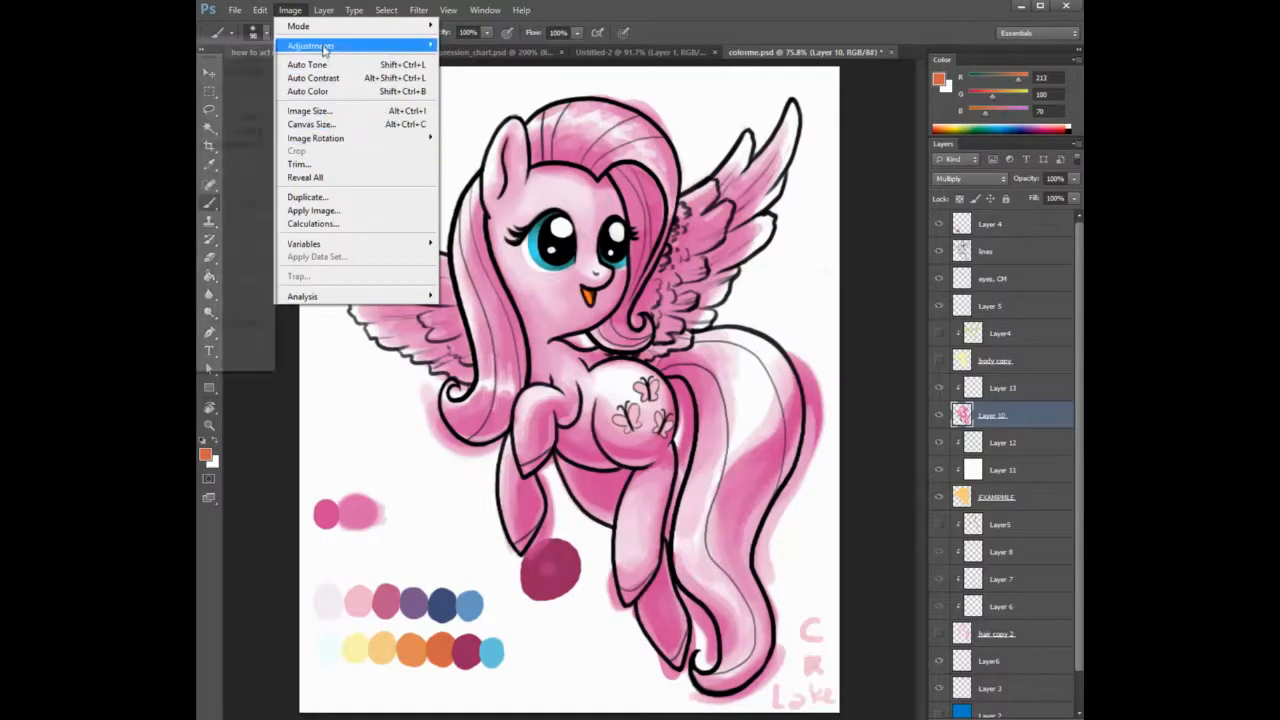
pyautogui.click(240, 118)
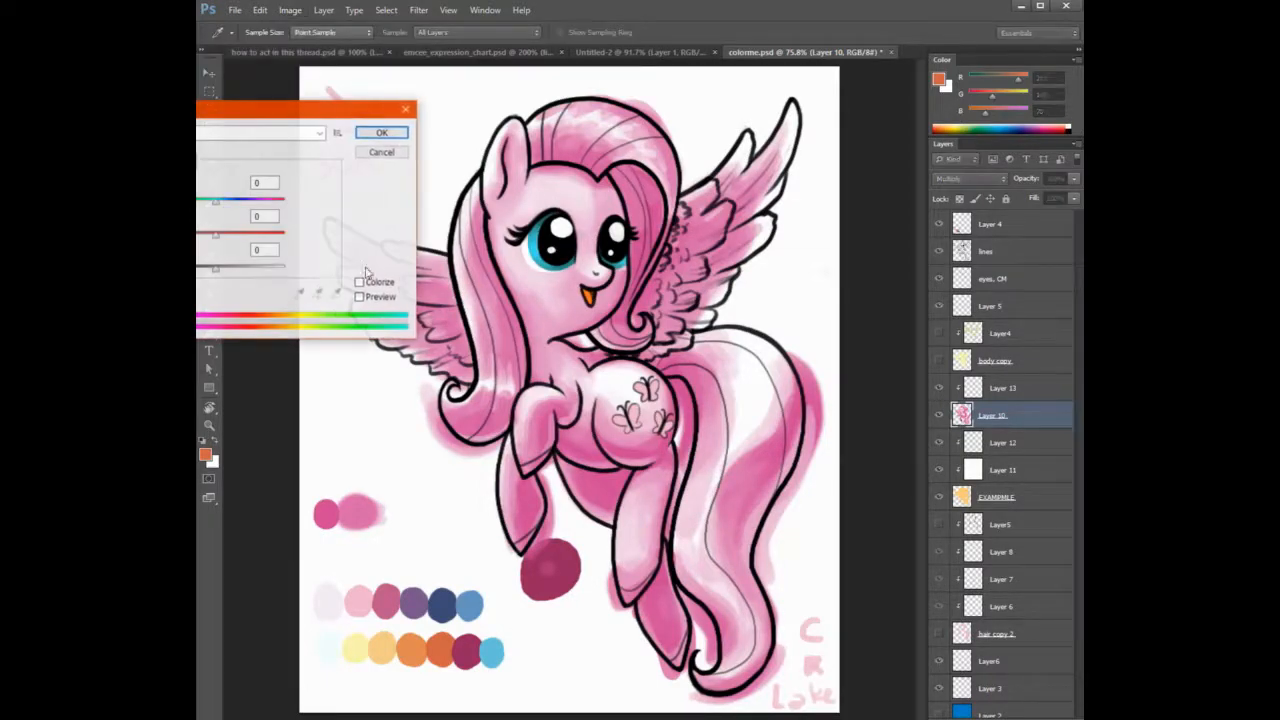
pyautogui.moveTo(213, 240); pyautogui.dragTo(199, 241)
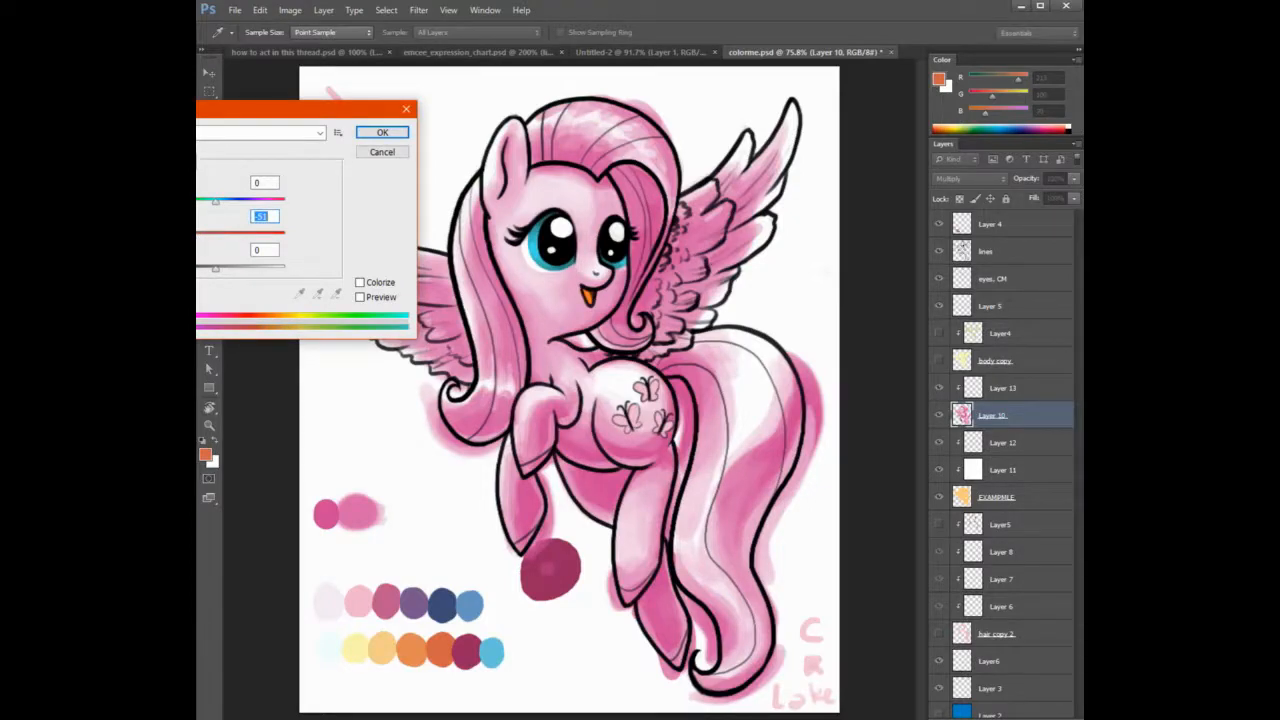
pyautogui.moveTo(231, 236); pyautogui.dragTo(231, 235)
pyautogui.click(383, 154)
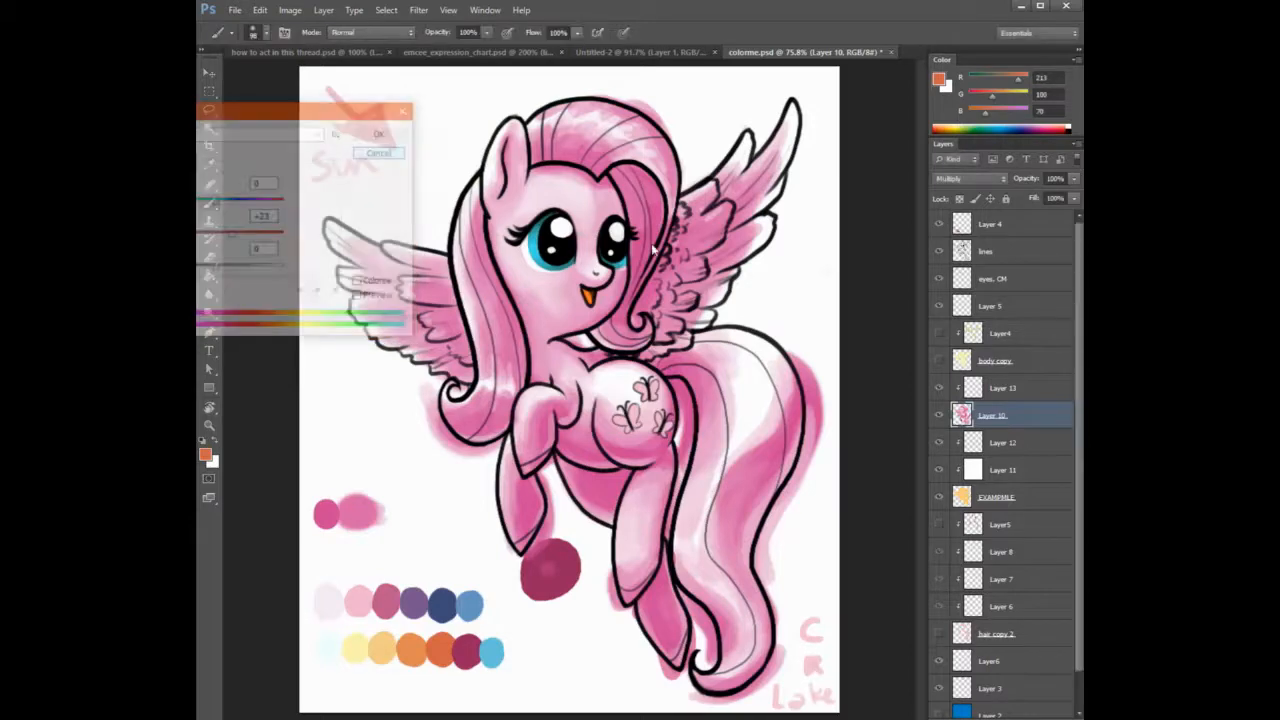
# Try Hue/Saturation on the EXAMPMLE layer with saturation at -84, and discard the adjustment.
pyautogui.click(997, 498)
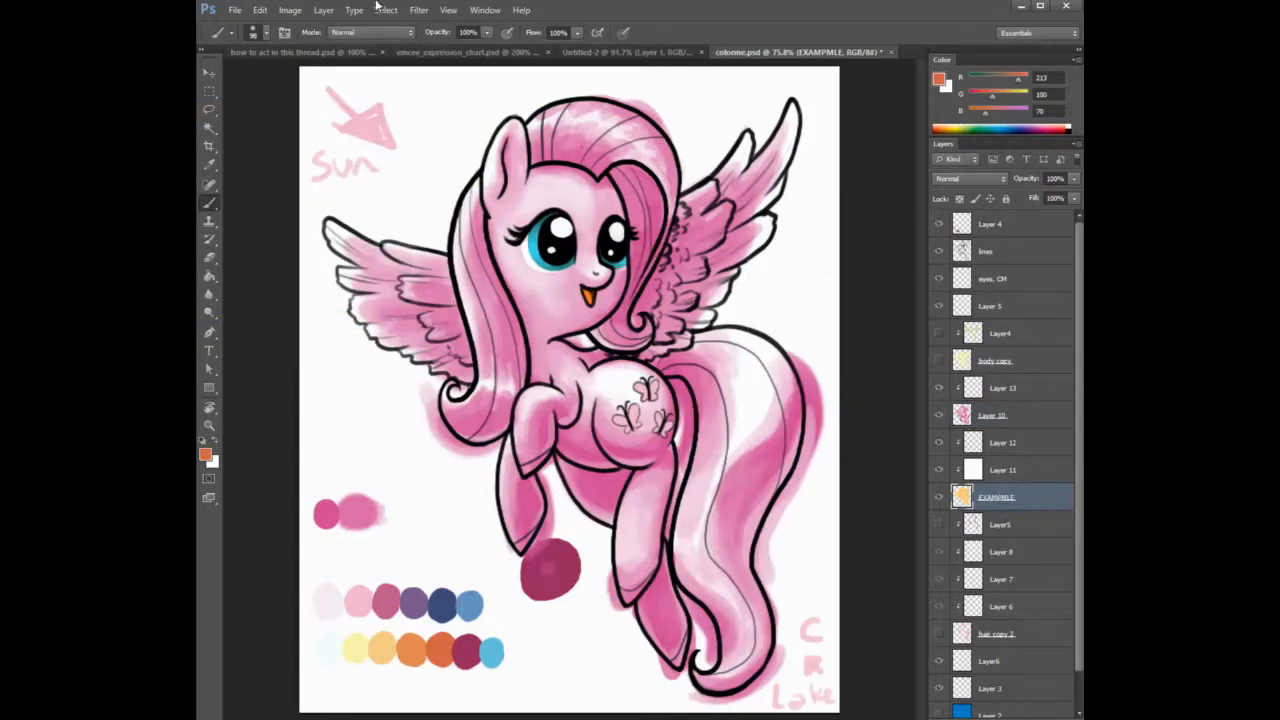
pyautogui.click(290, 10)
pyautogui.moveTo(344, 142)
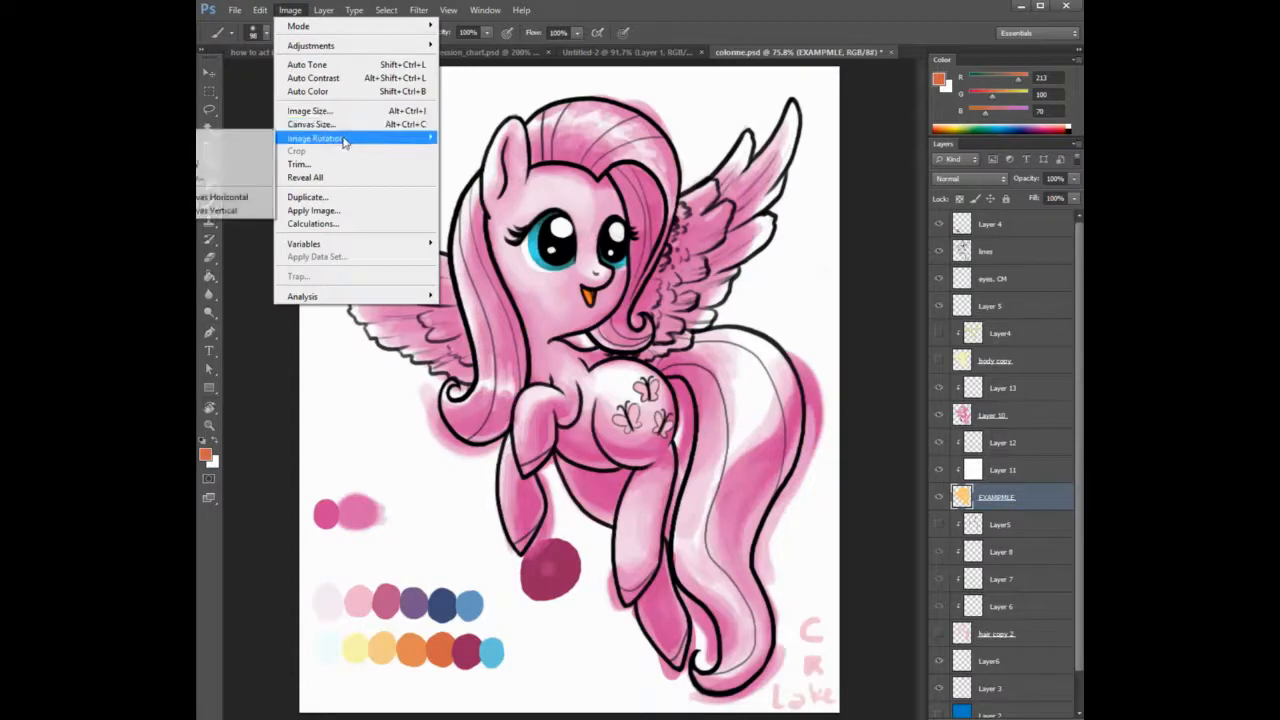
pyautogui.moveTo(340, 45)
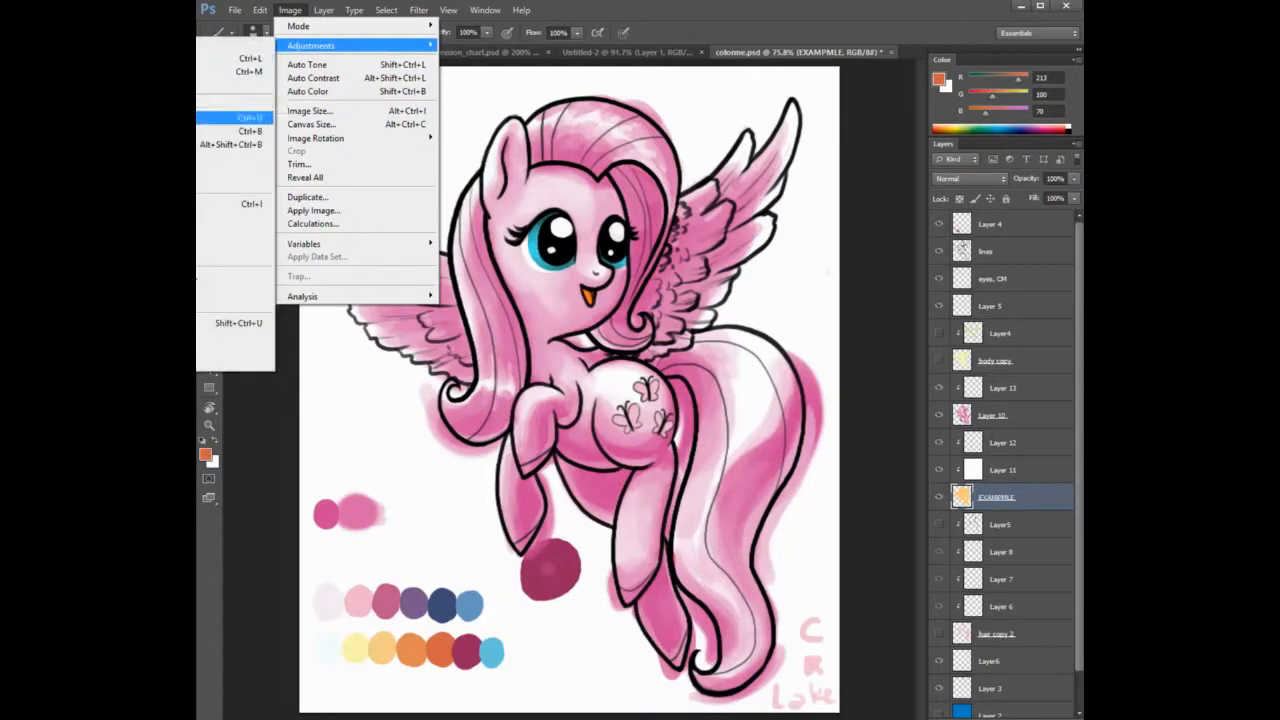
pyautogui.click(240, 117)
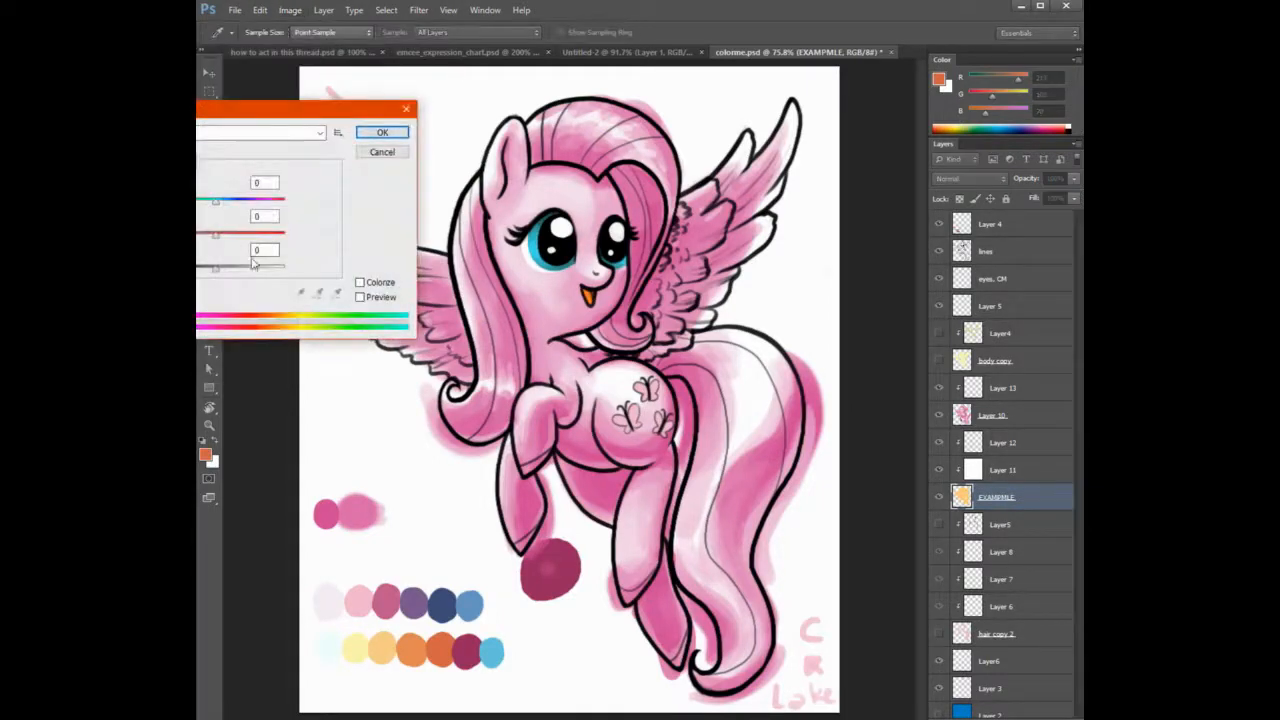
pyautogui.moveTo(215, 234); pyautogui.dragTo(197, 234)
pyautogui.press('Return')
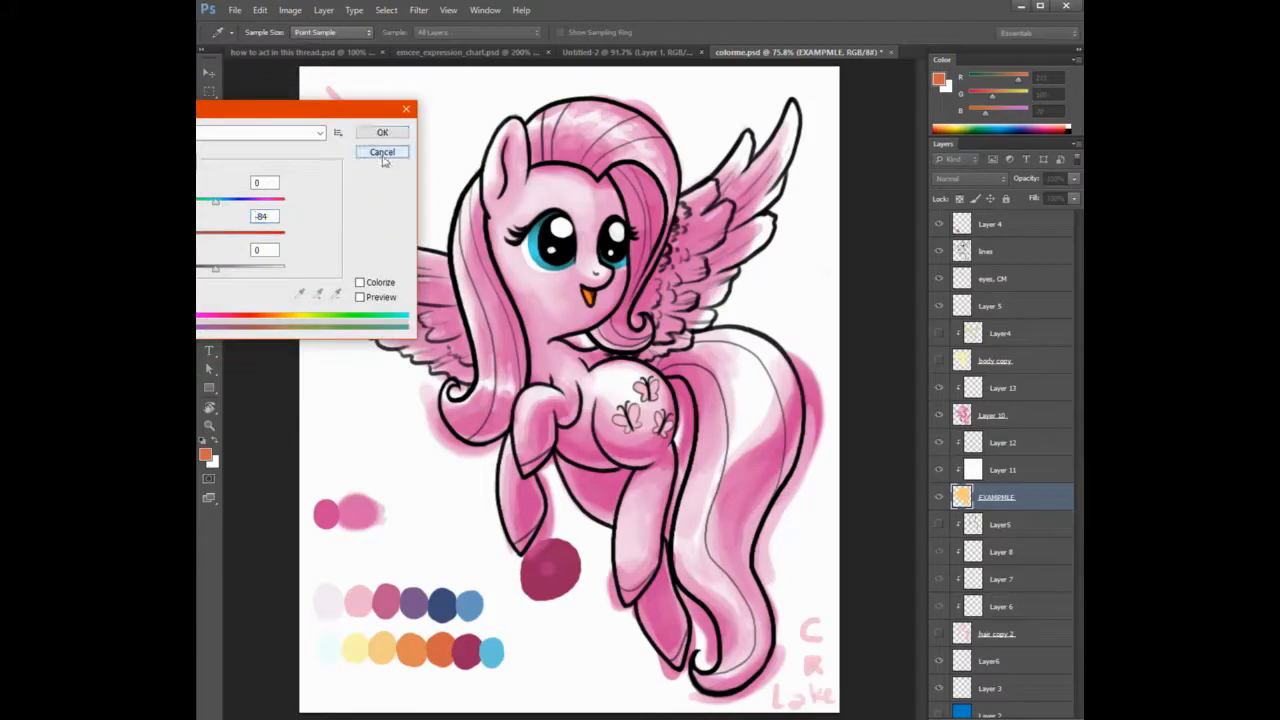
# Delete Layer 13.
pyautogui.rightClick(1003, 400)
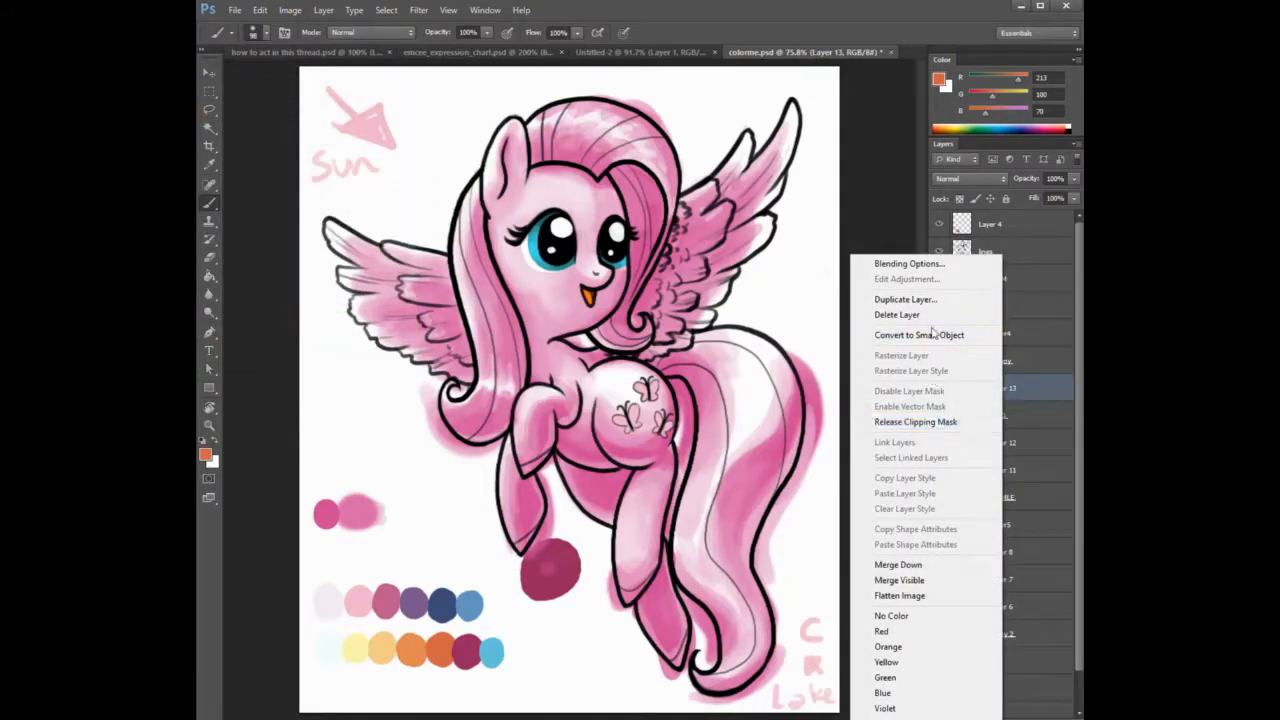
pyautogui.click(900, 314)
pyautogui.click(680, 283)
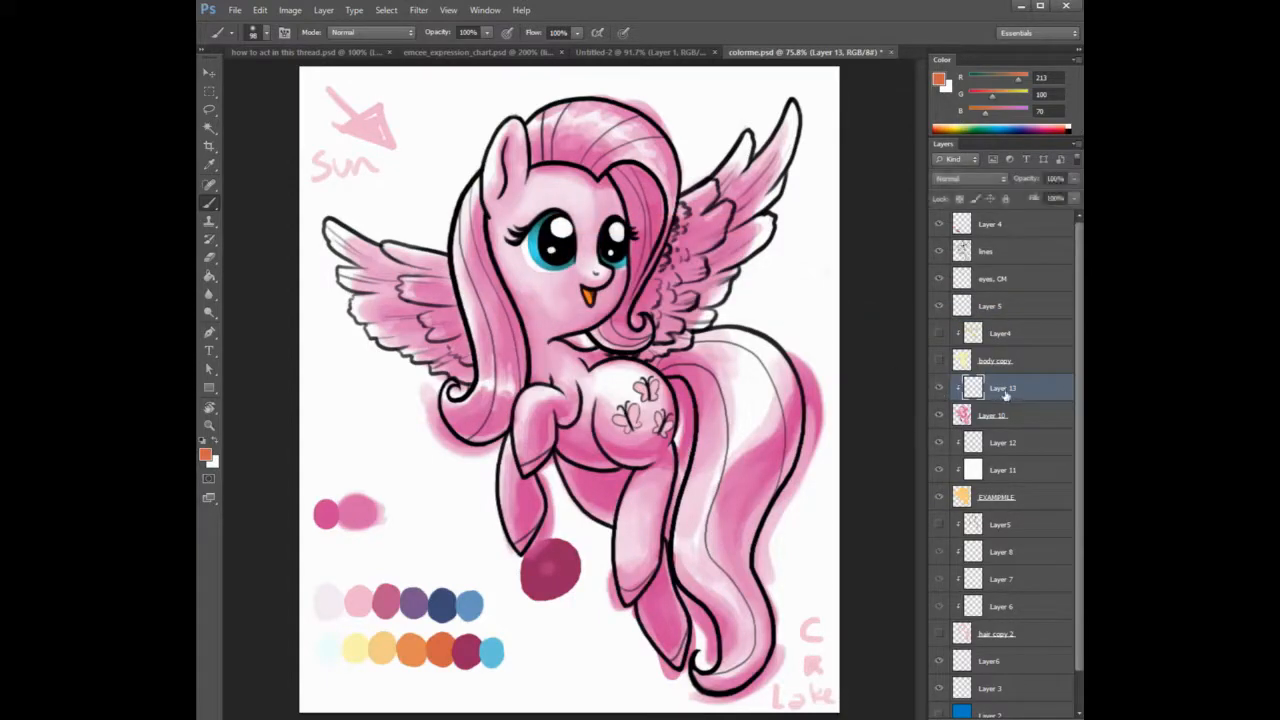
pyautogui.press('Delete')
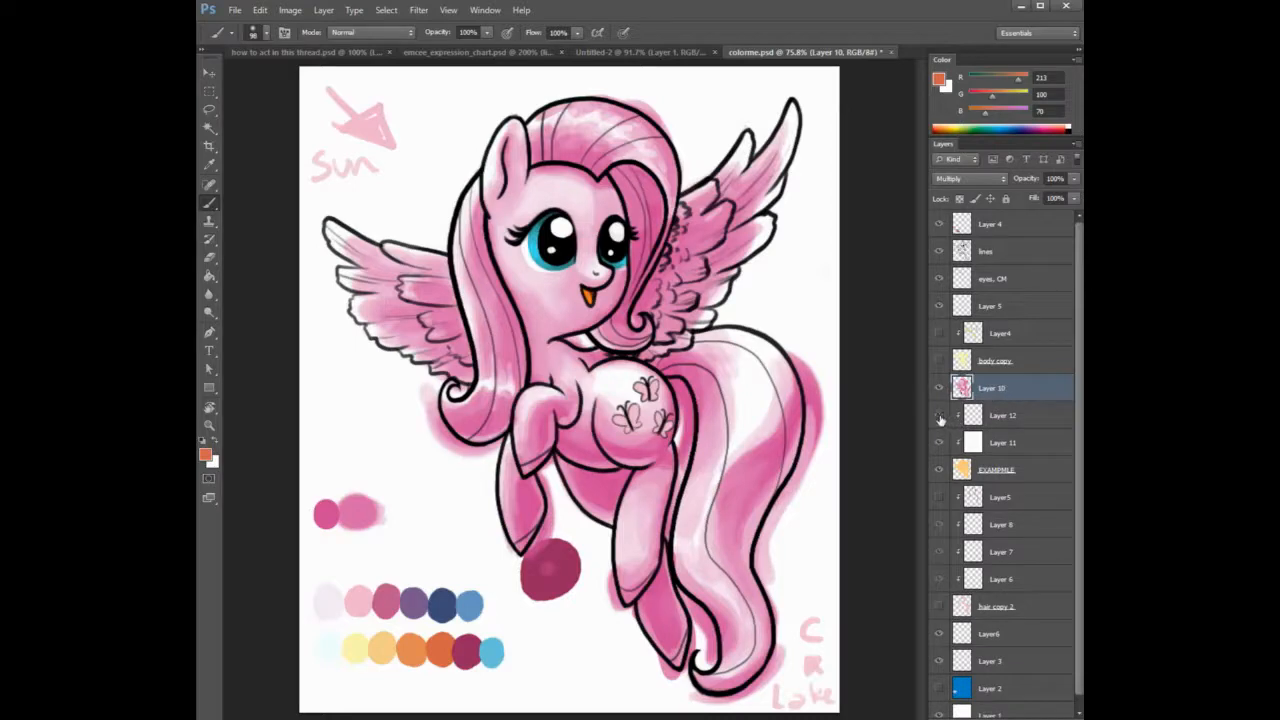
# Compare the artwork with and without white Layer 11, and clip Layer 10 to the layers below it.
pyautogui.click(938, 444)
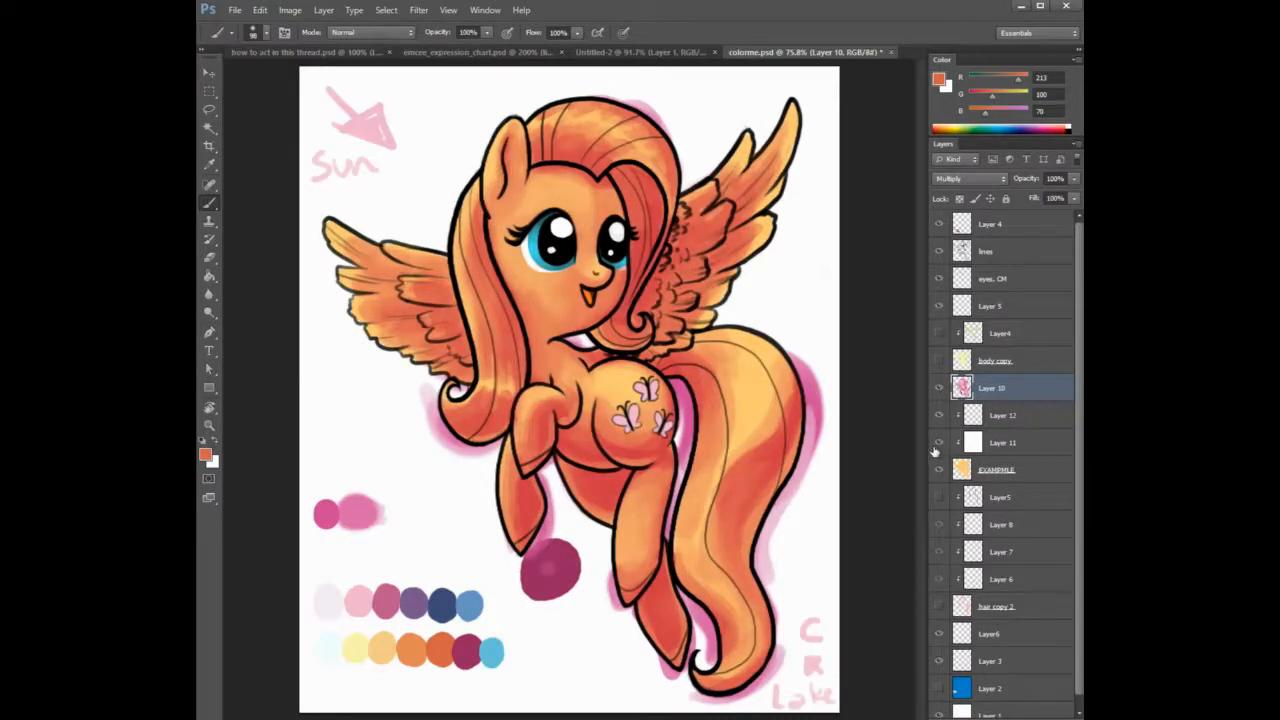
pyautogui.click(937, 446)
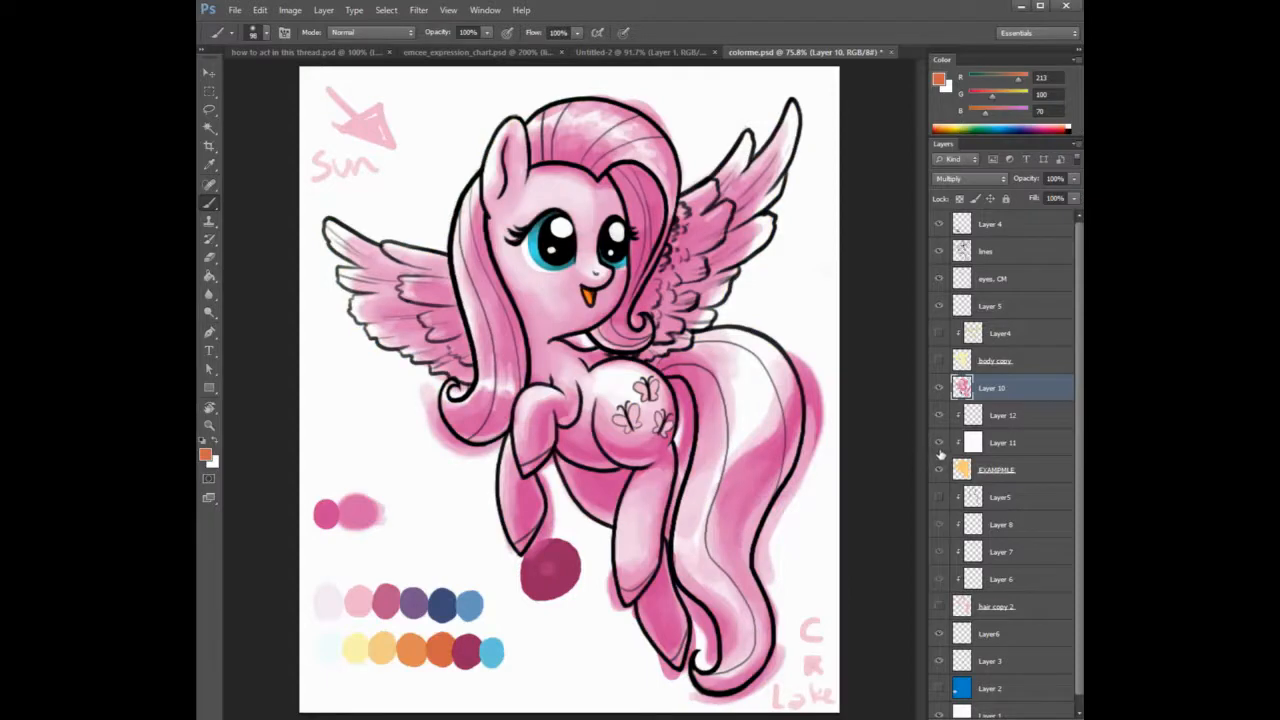
pyautogui.rightClick(985, 387)
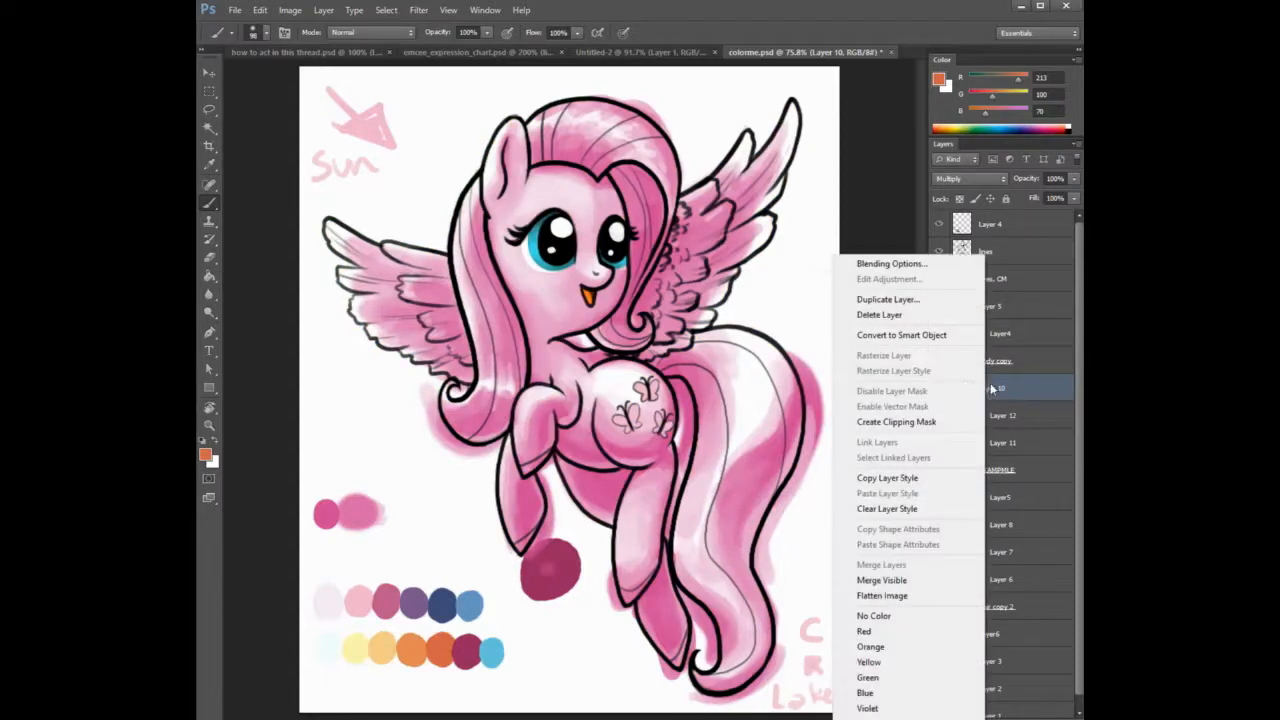
pyautogui.click(918, 423)
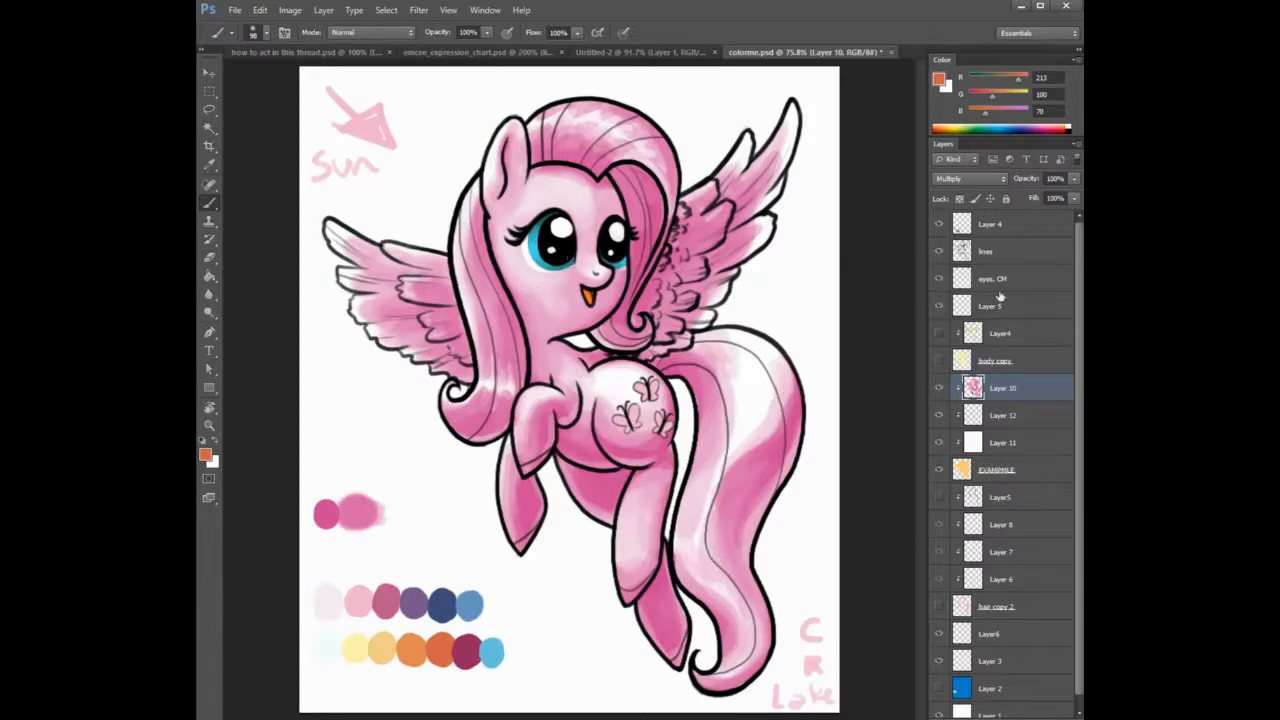
# Show the body copy layer and move it, together with its clipped Layer4, directly below the EXAMPMLE layer.
pyautogui.click(938, 360)
pyautogui.click(938, 334)
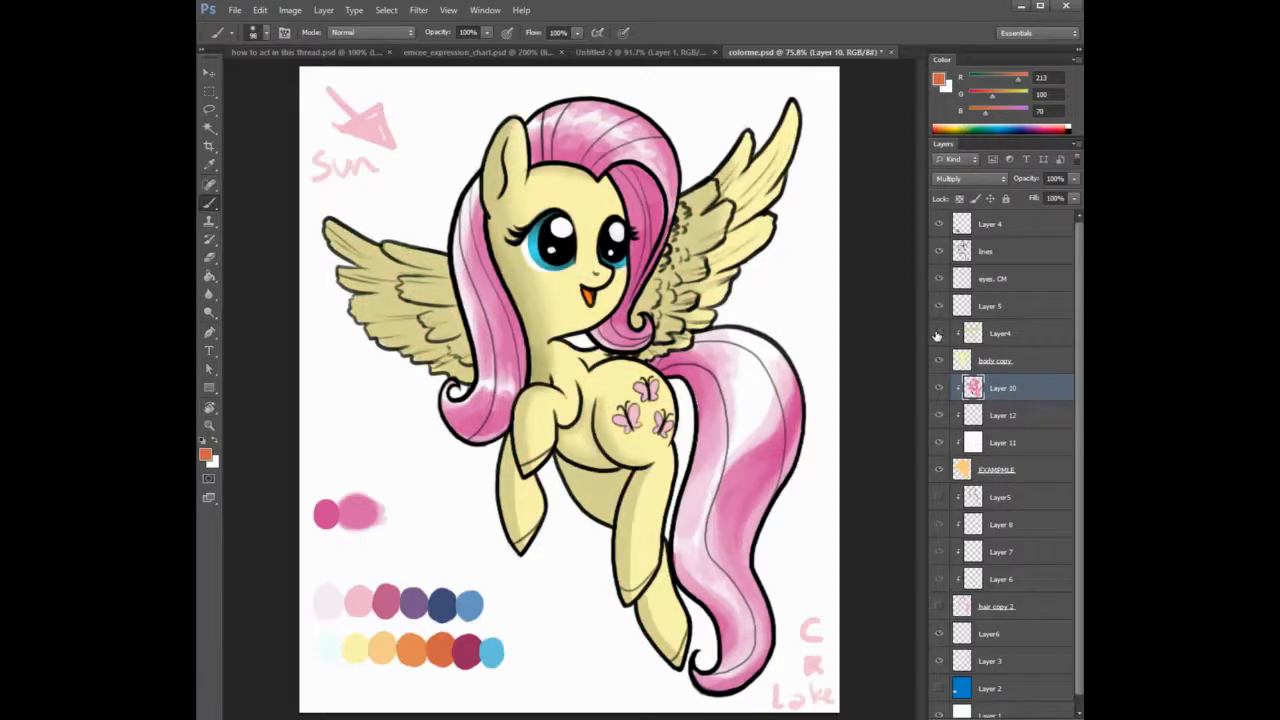
pyautogui.click(938, 334)
pyautogui.click(1003, 366)
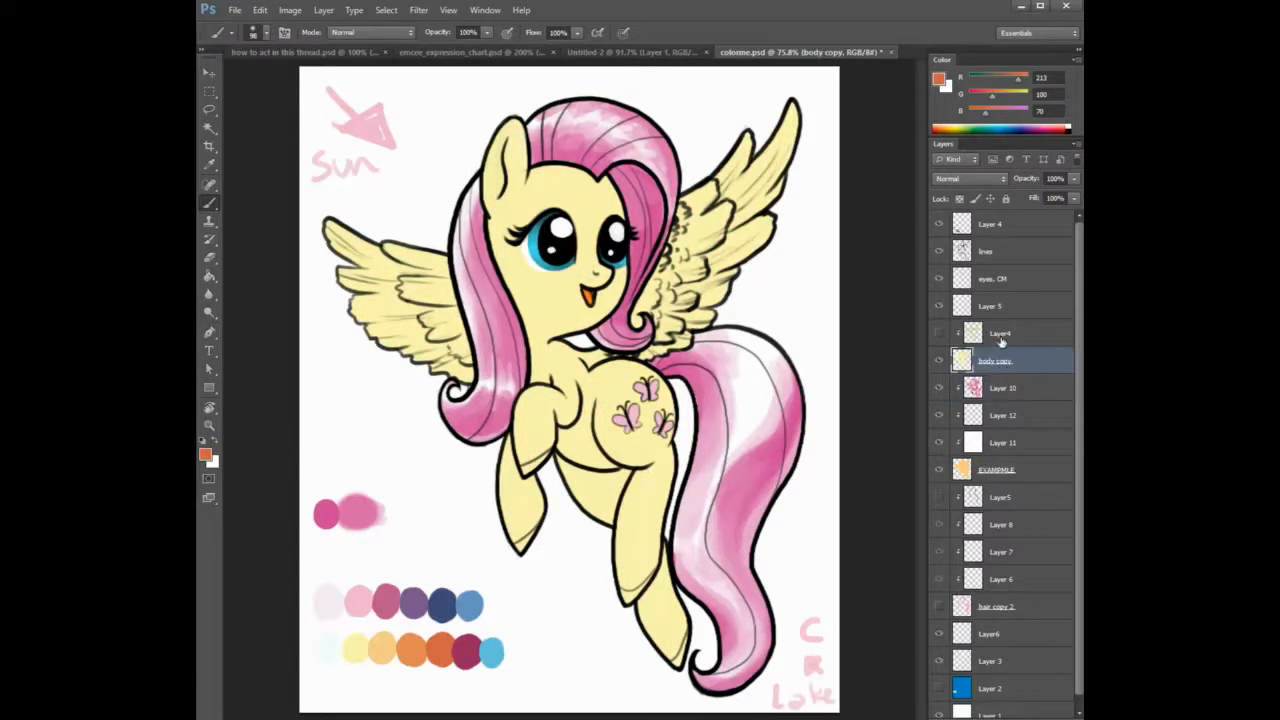
pyautogui.keyDown('ctrl'); pyautogui.click(1001, 342); pyautogui.keyUp('ctrl')
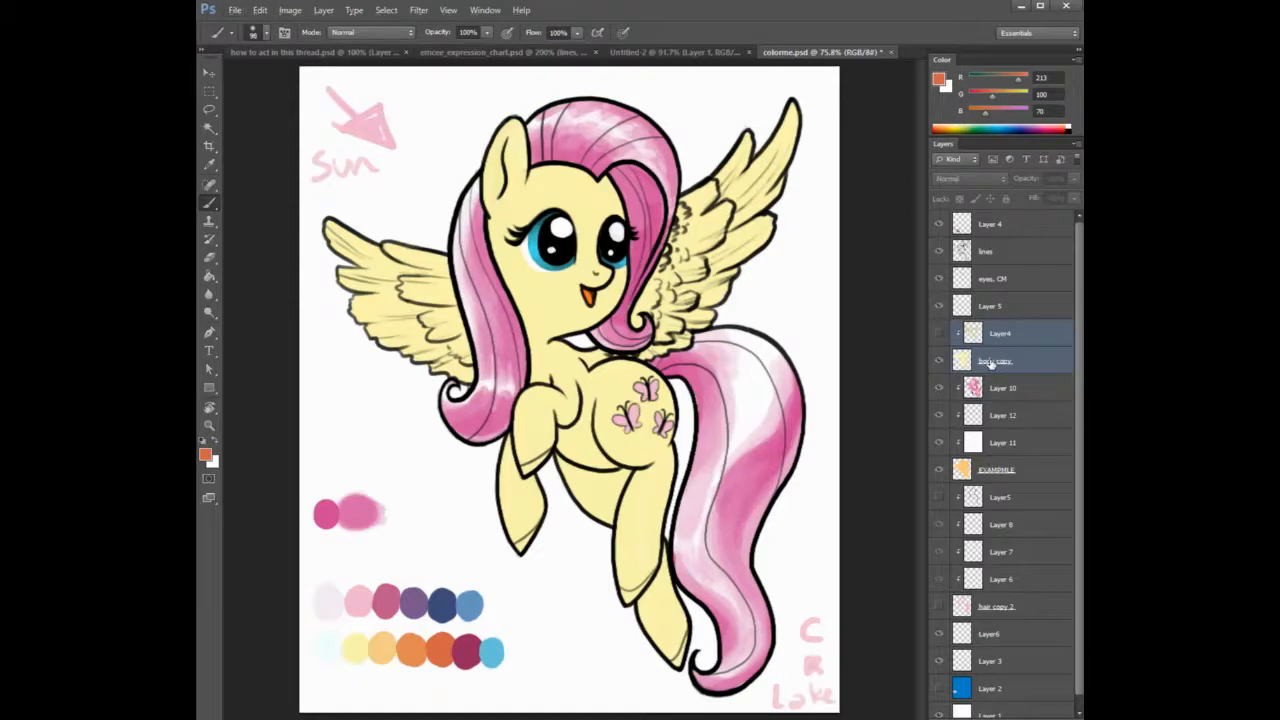
pyautogui.moveTo(990, 364); pyautogui.dragTo(968, 495)
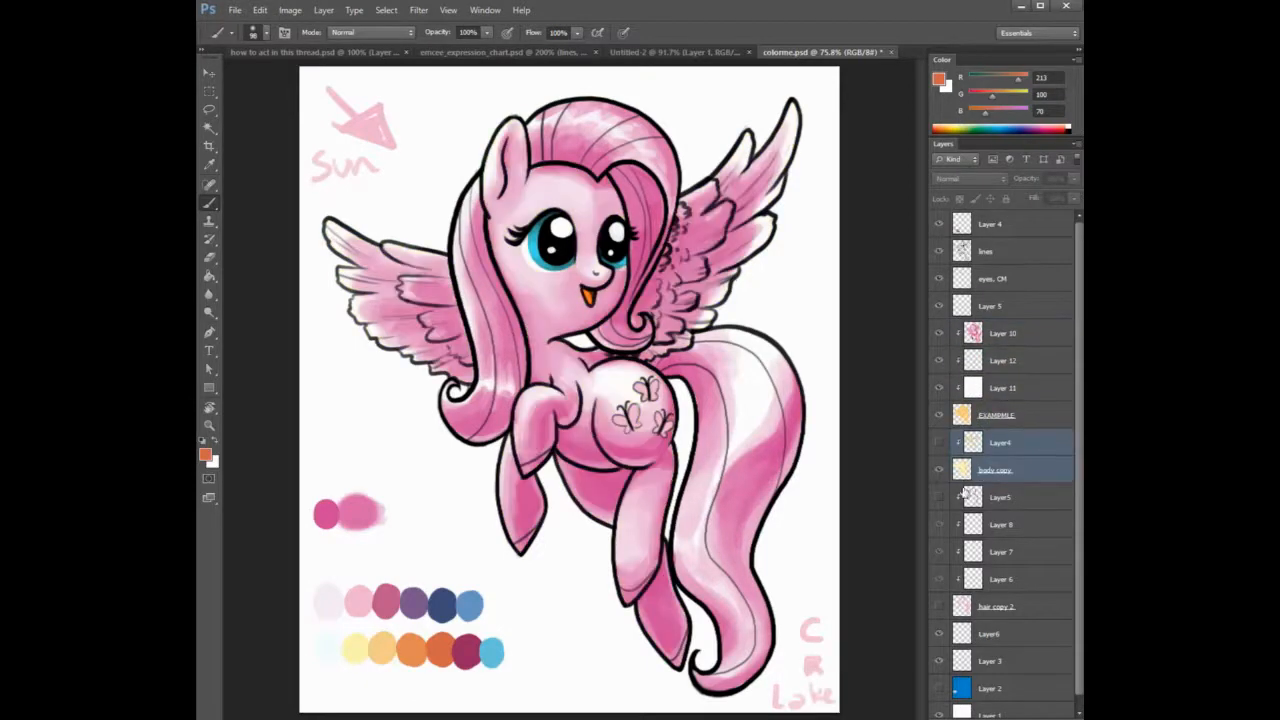
# Check the EXAMPMLE layer without white Layer 11, and merge the visible Layer 11 down into it.
pyautogui.click(938, 387)
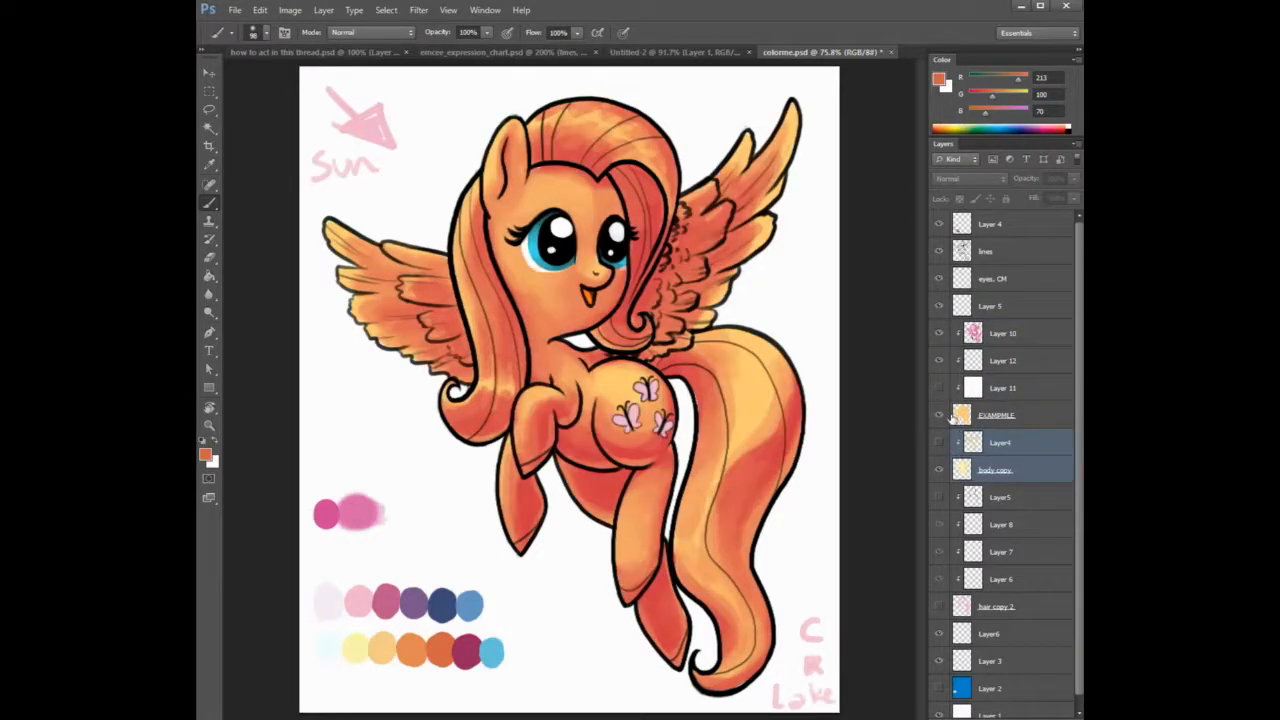
pyautogui.click(980, 424)
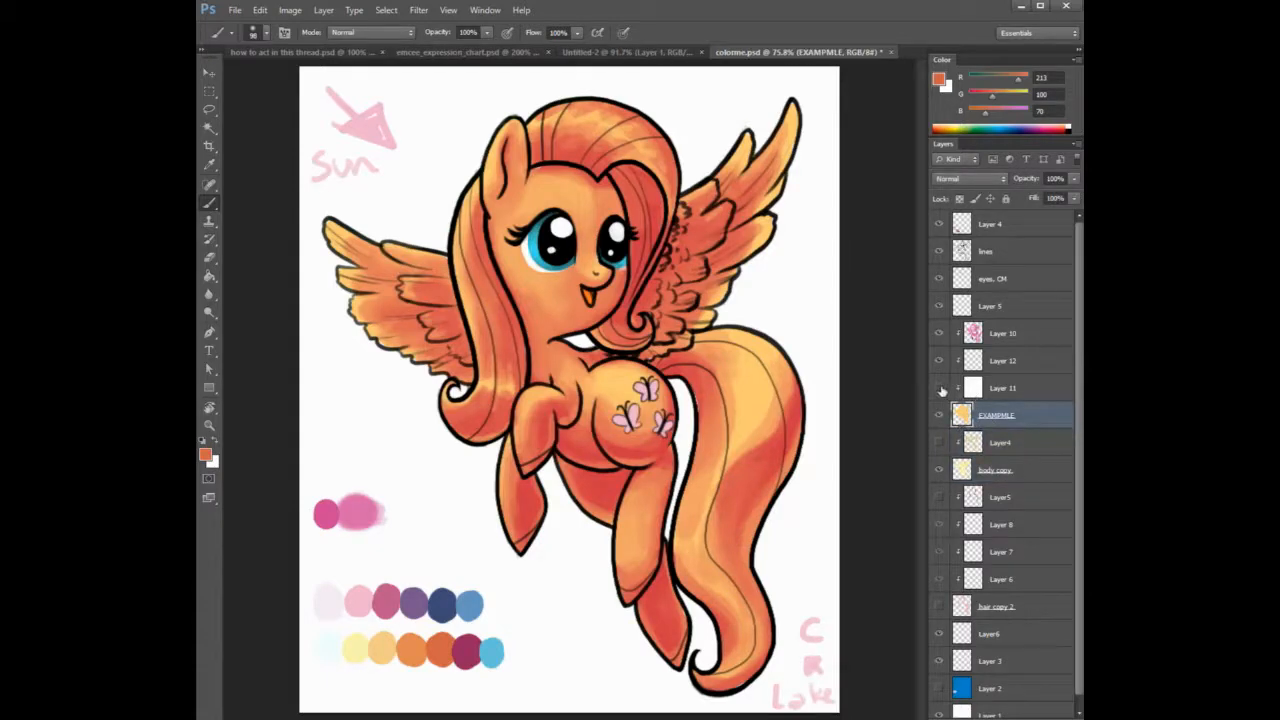
pyautogui.click(939, 388)
pyautogui.click(989, 390)
pyautogui.hotkey('ctrl', 'e')
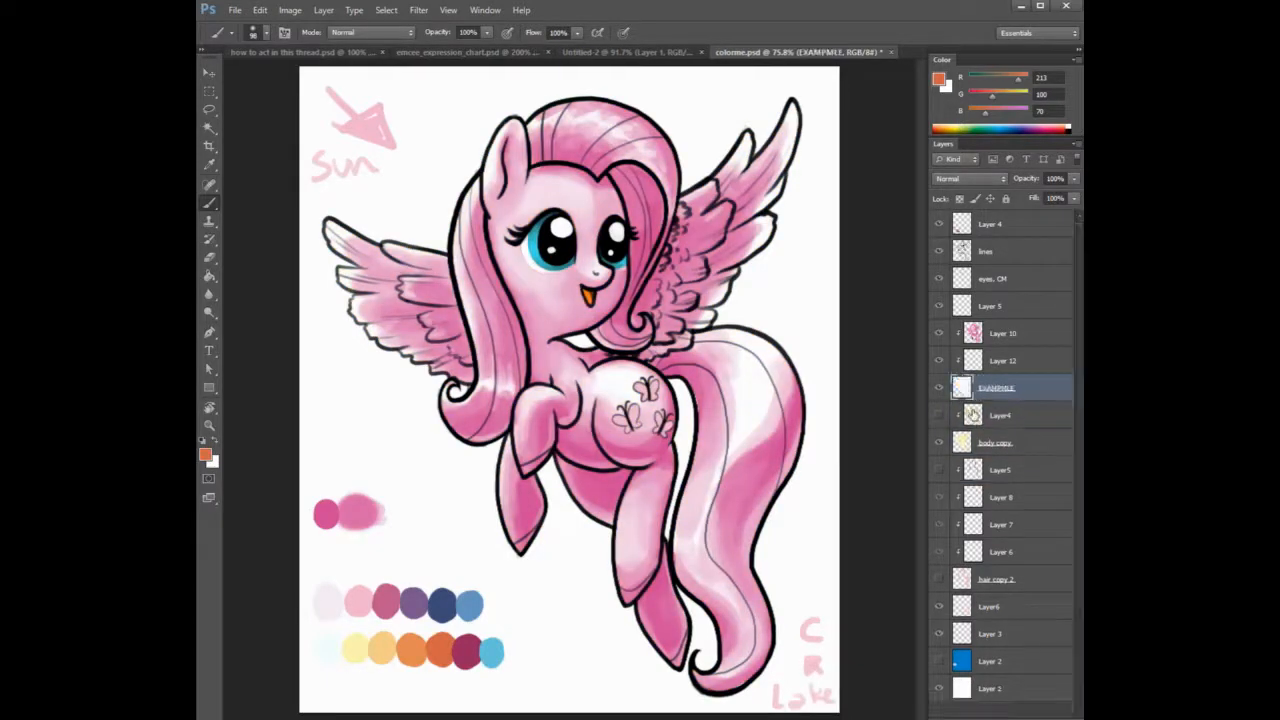
# Merge Layer 12 and Layer 10 down into the EXAMPMLE layer.
pyautogui.click(939, 361)
pyautogui.click(975, 362)
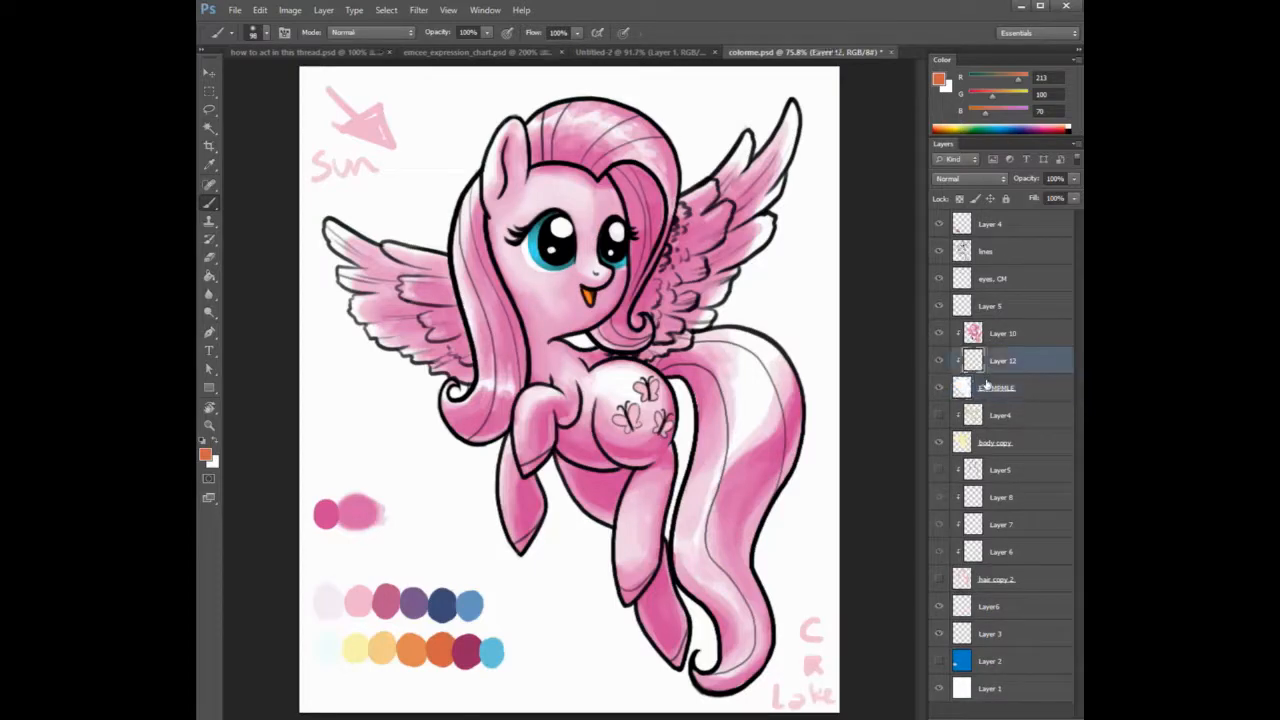
pyautogui.hotkey('ctrl', 'e')
pyautogui.click(1000, 345)
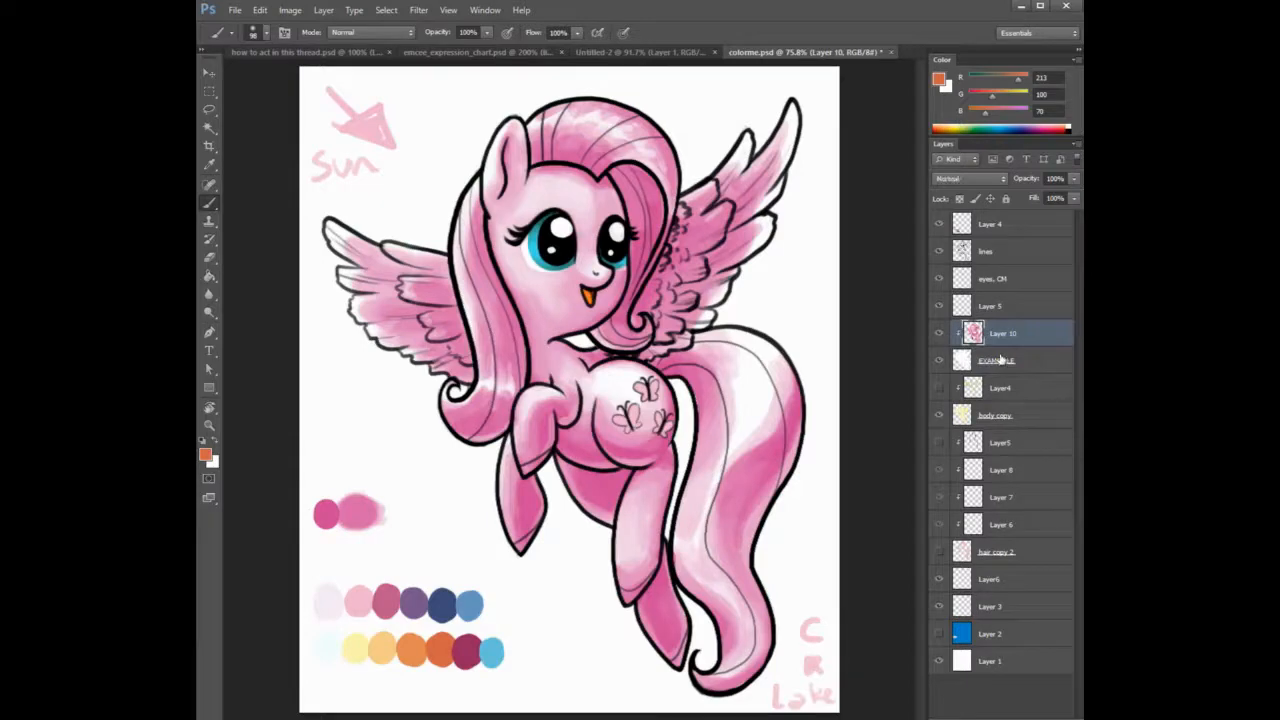
pyautogui.hotkey('ctrl', 'e')
# Set the merged EXAMPMLE layer's blend mode to Multiply and hide it to compare with the flat body colour.
pyautogui.click(997, 181)
pyautogui.click(946, 239)
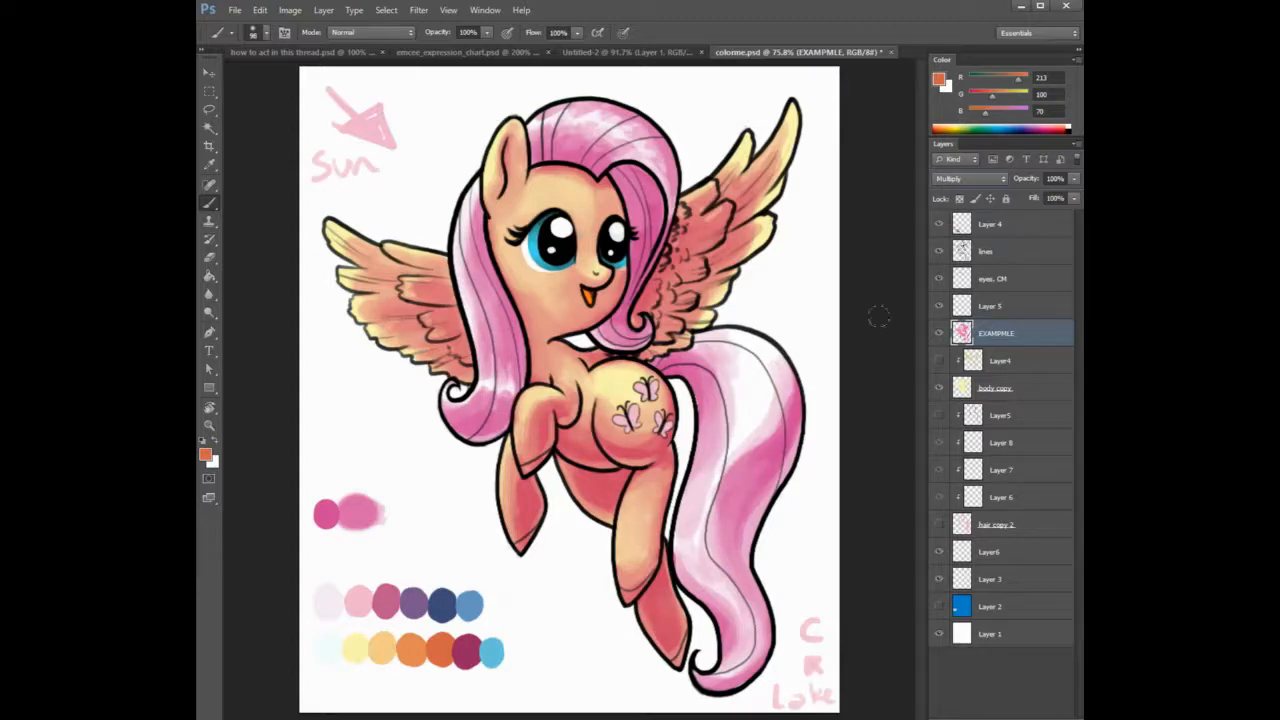
pyautogui.click(940, 333)
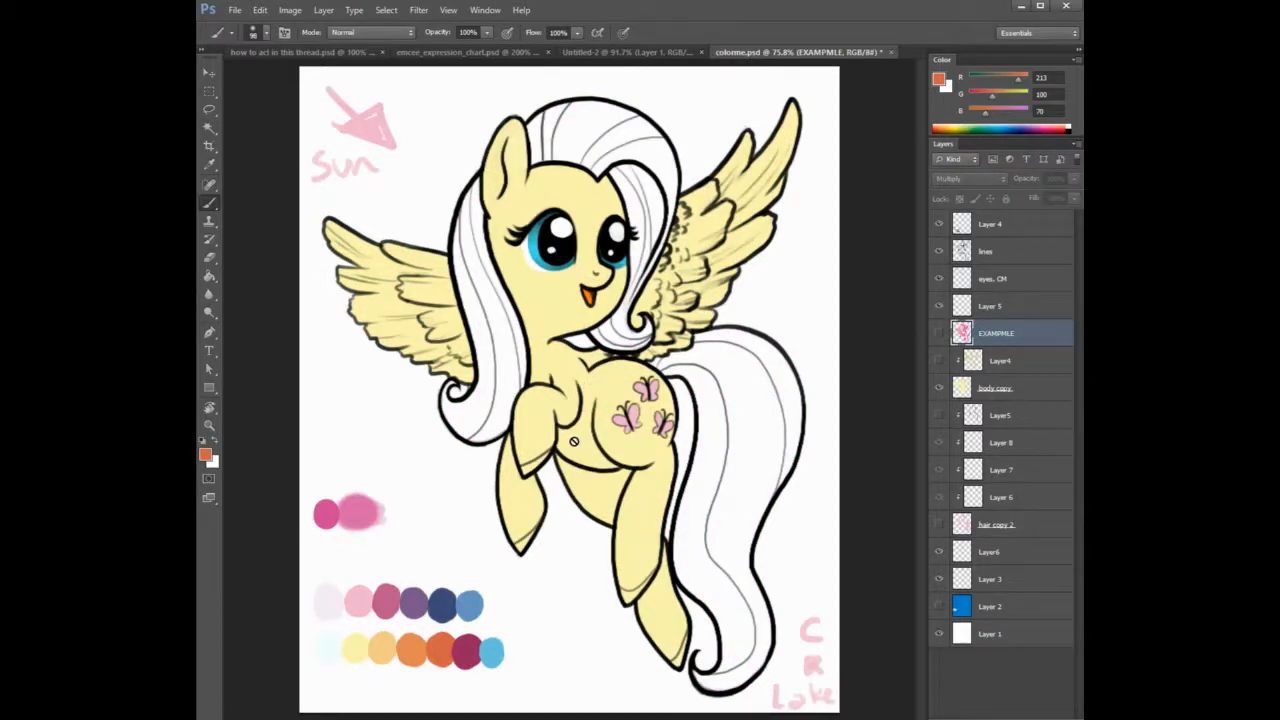
# Duplicate the EXAMPMLE shading layer directly below body copy, hide the duplicate, and show body copy under the original shading.
pyautogui.click(939, 333)
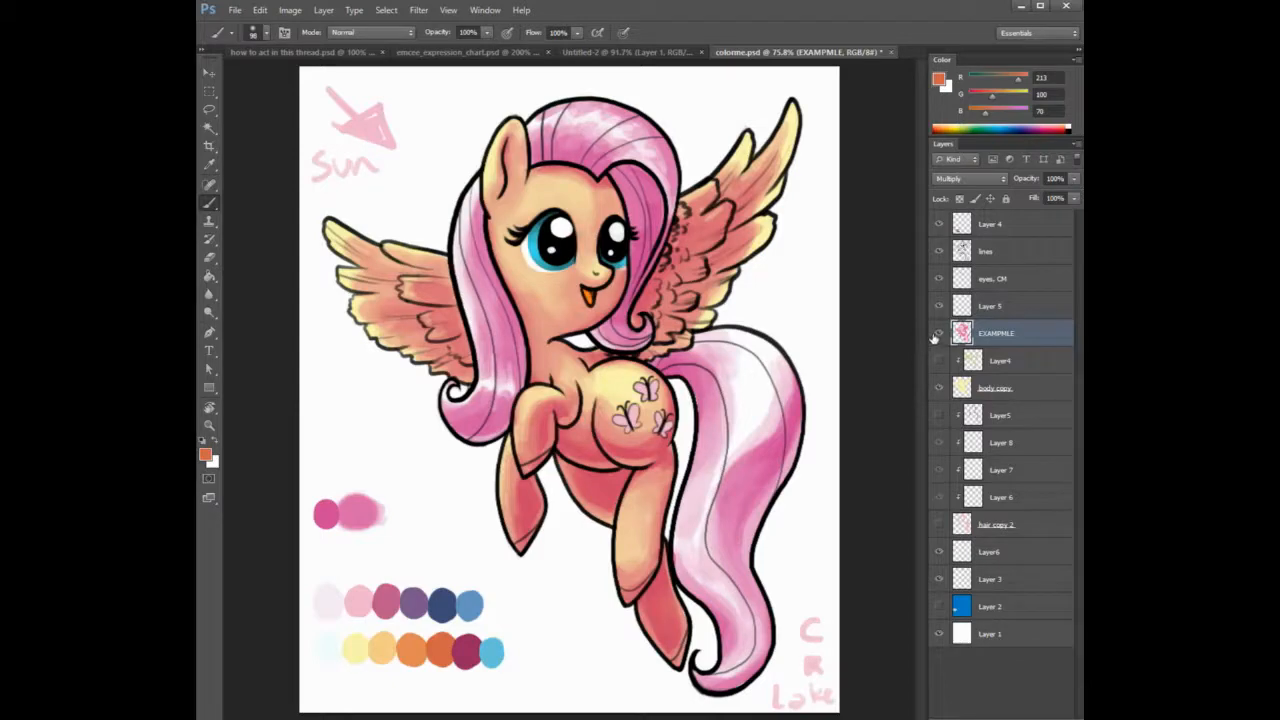
pyautogui.click(939, 388)
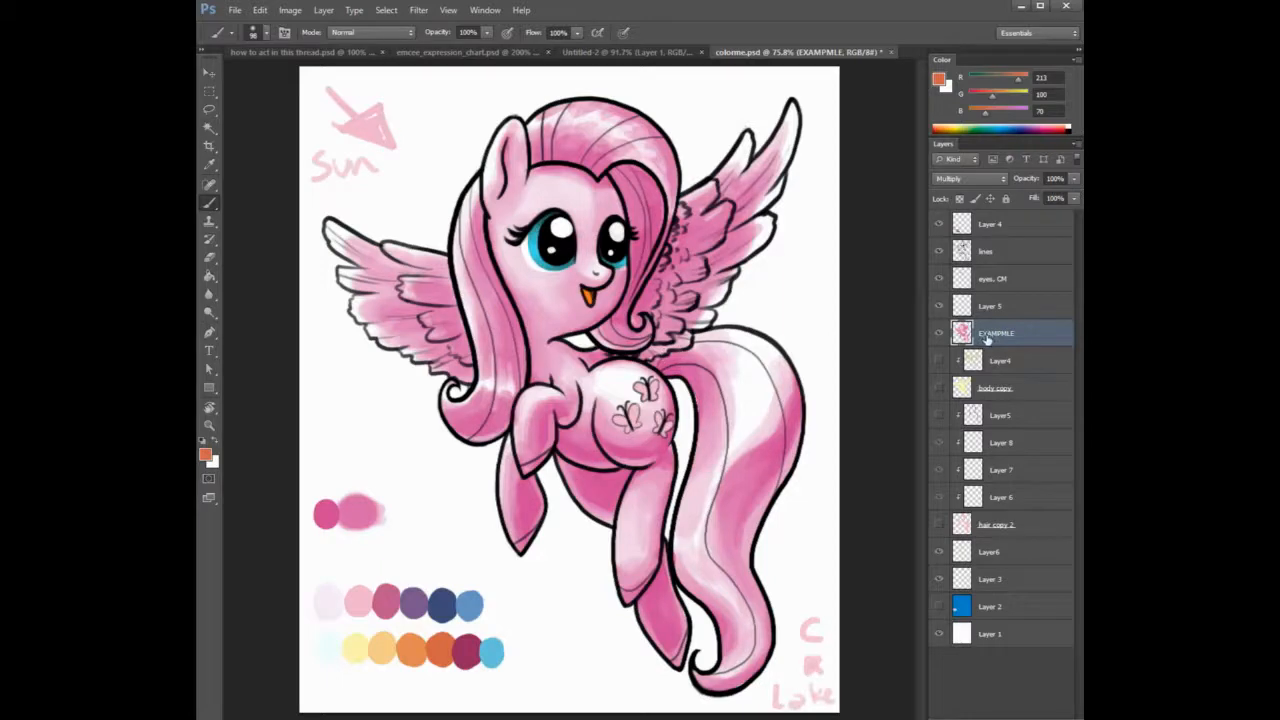
pyautogui.moveTo(986, 339); pyautogui.dragTo(995, 401)
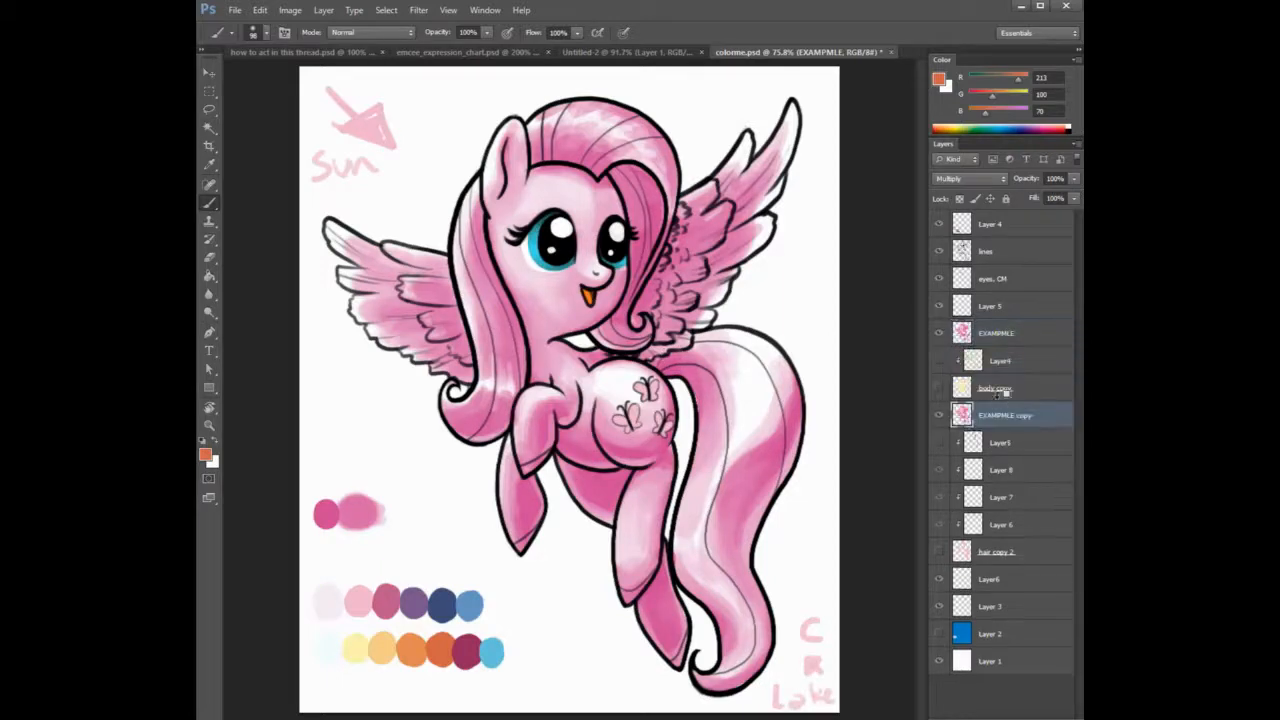
pyautogui.click(937, 420)
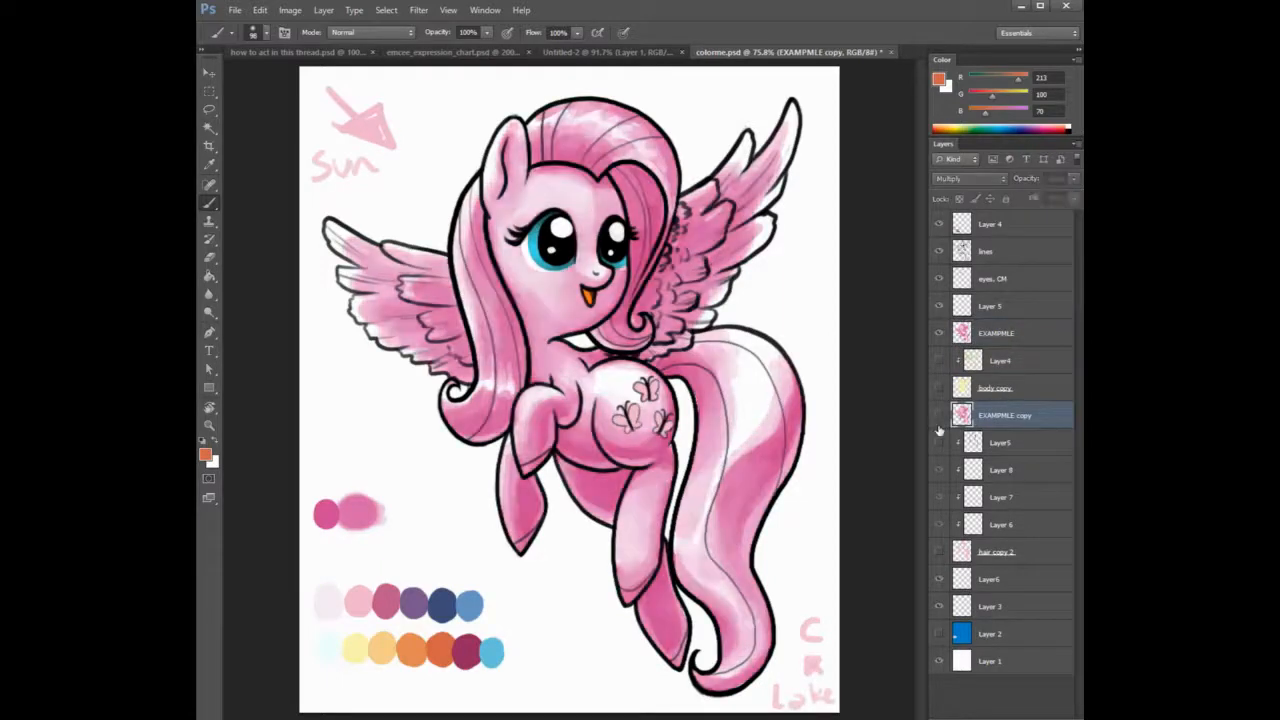
pyautogui.click(990, 344)
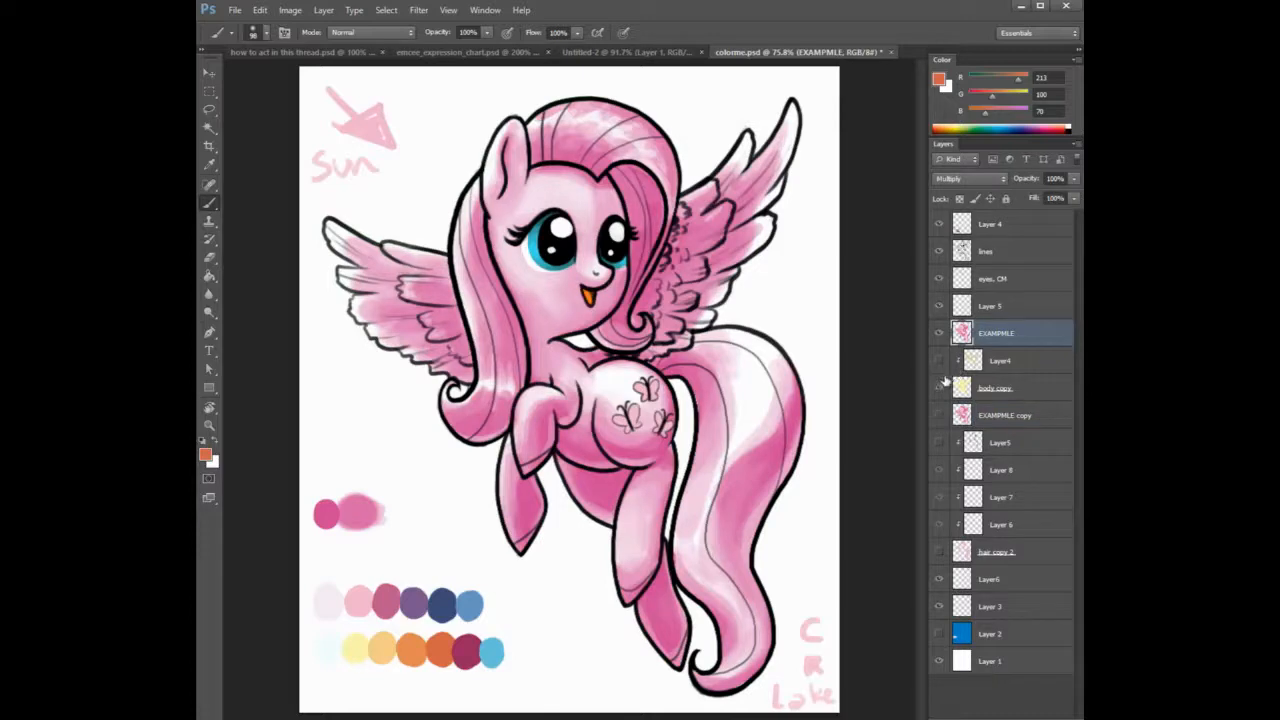
pyautogui.click(941, 386)
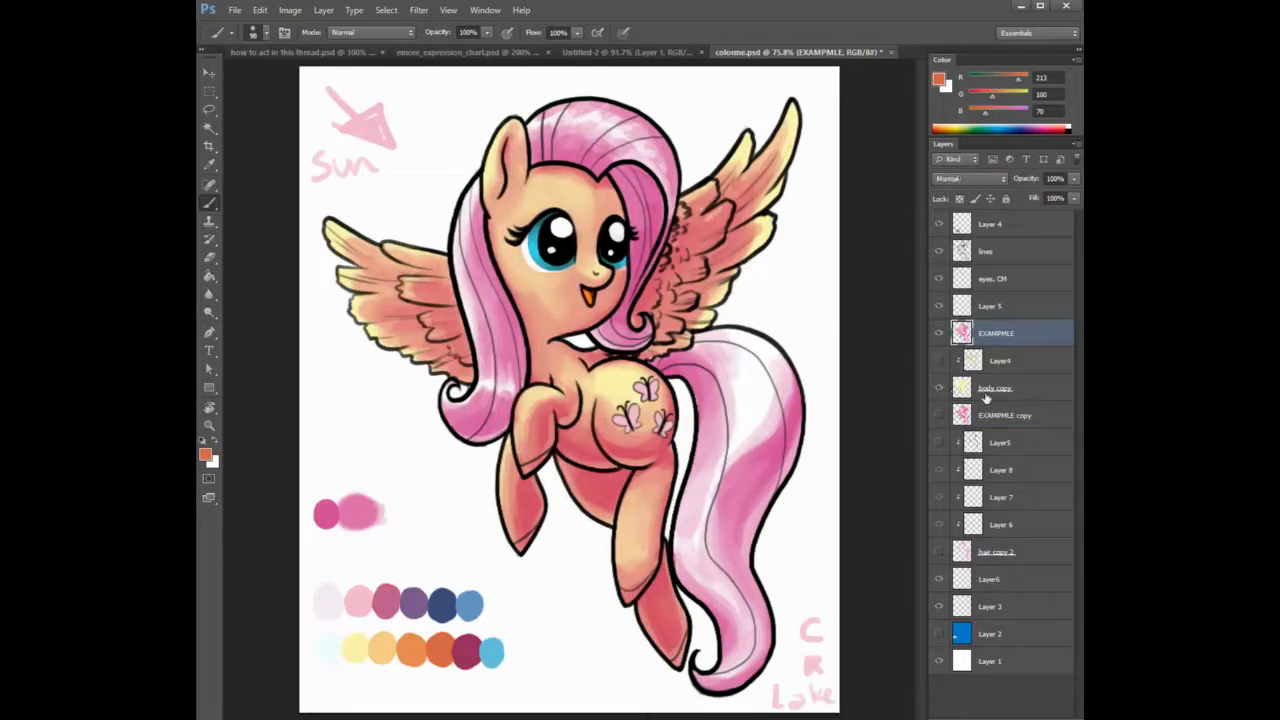
# Show the blue Layer 2 background and the hair copy 2 layer, toggling EXAMPMLE to compare the colours with and without shading.
pyautogui.click(985, 395)
pyautogui.click(939, 334)
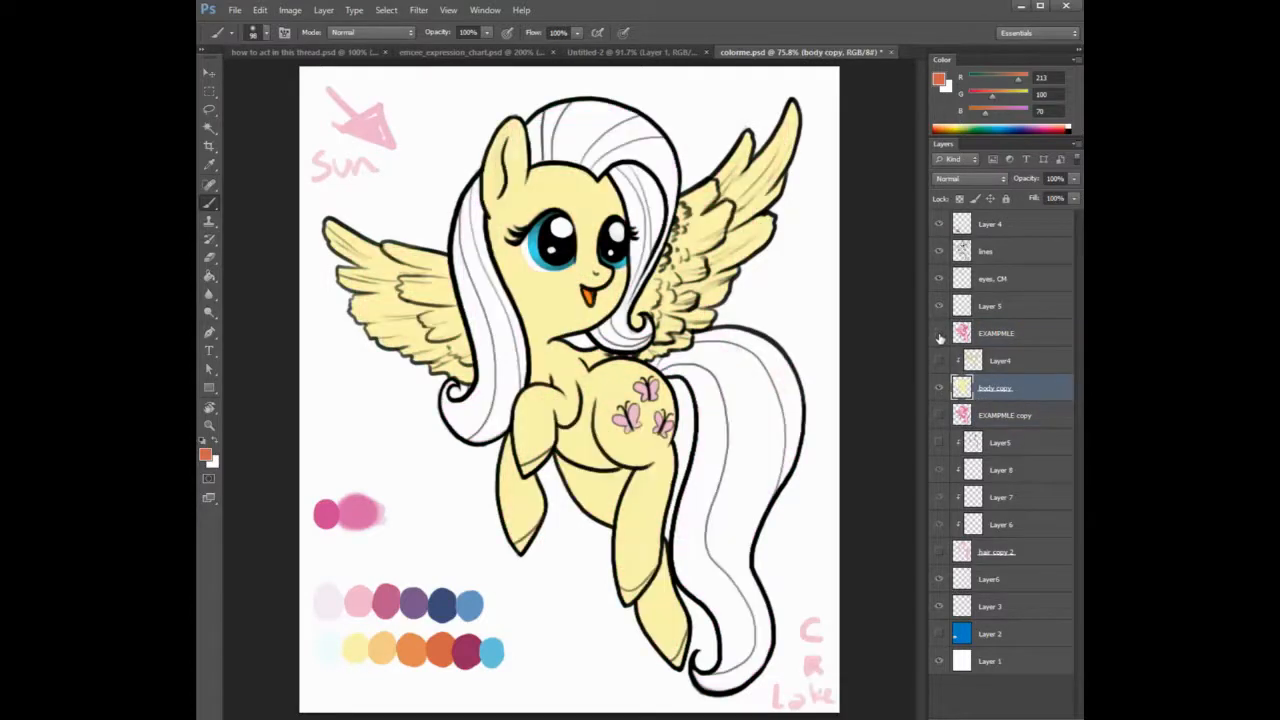
pyautogui.click(940, 634)
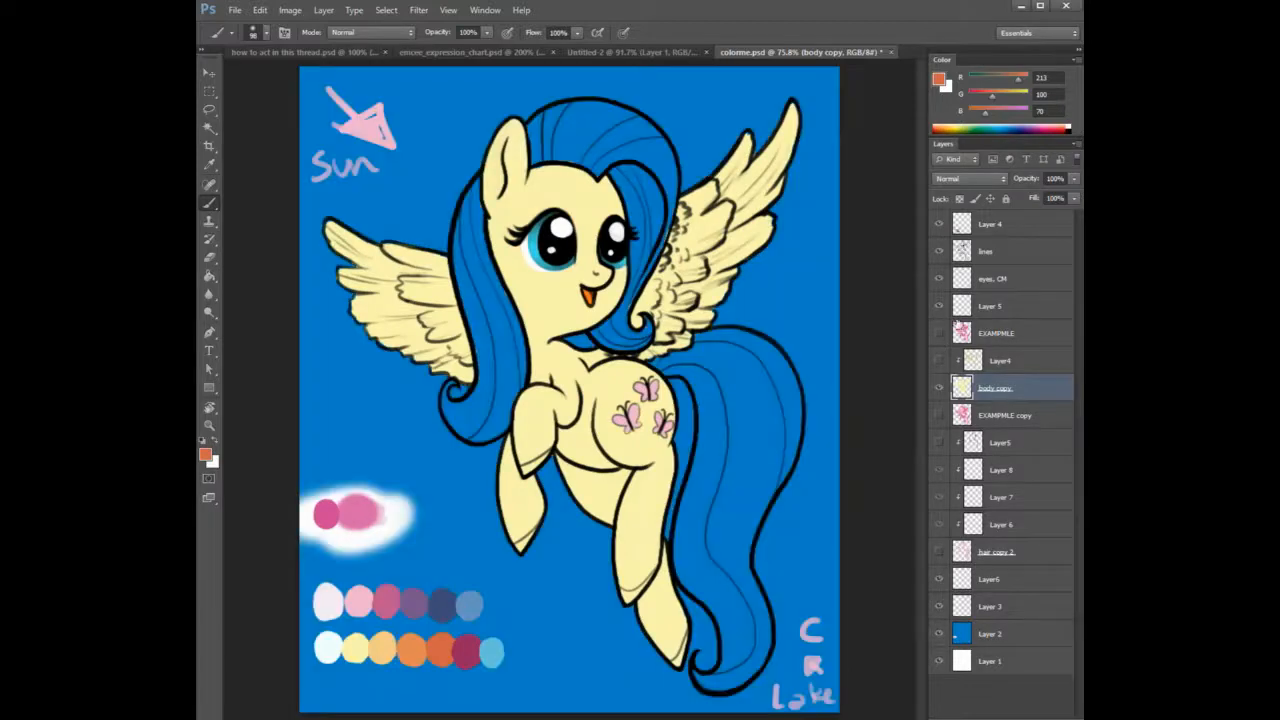
pyautogui.click(940, 334)
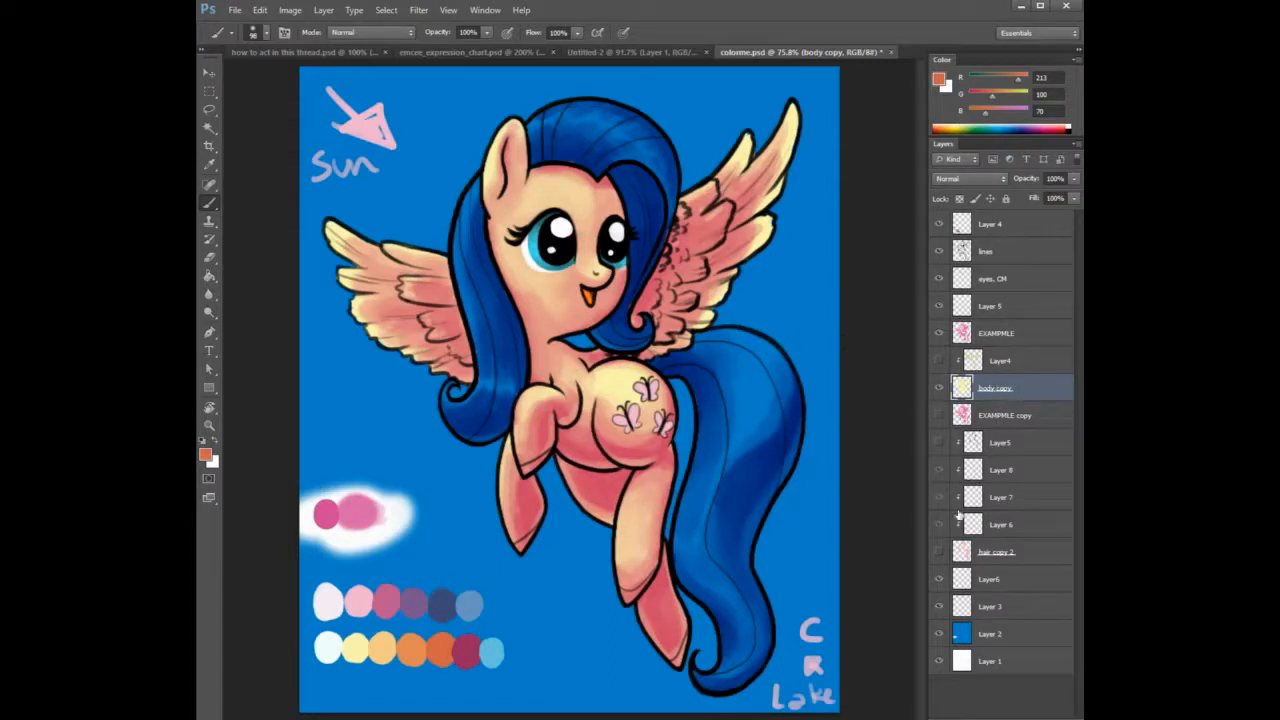
pyautogui.click(940, 553)
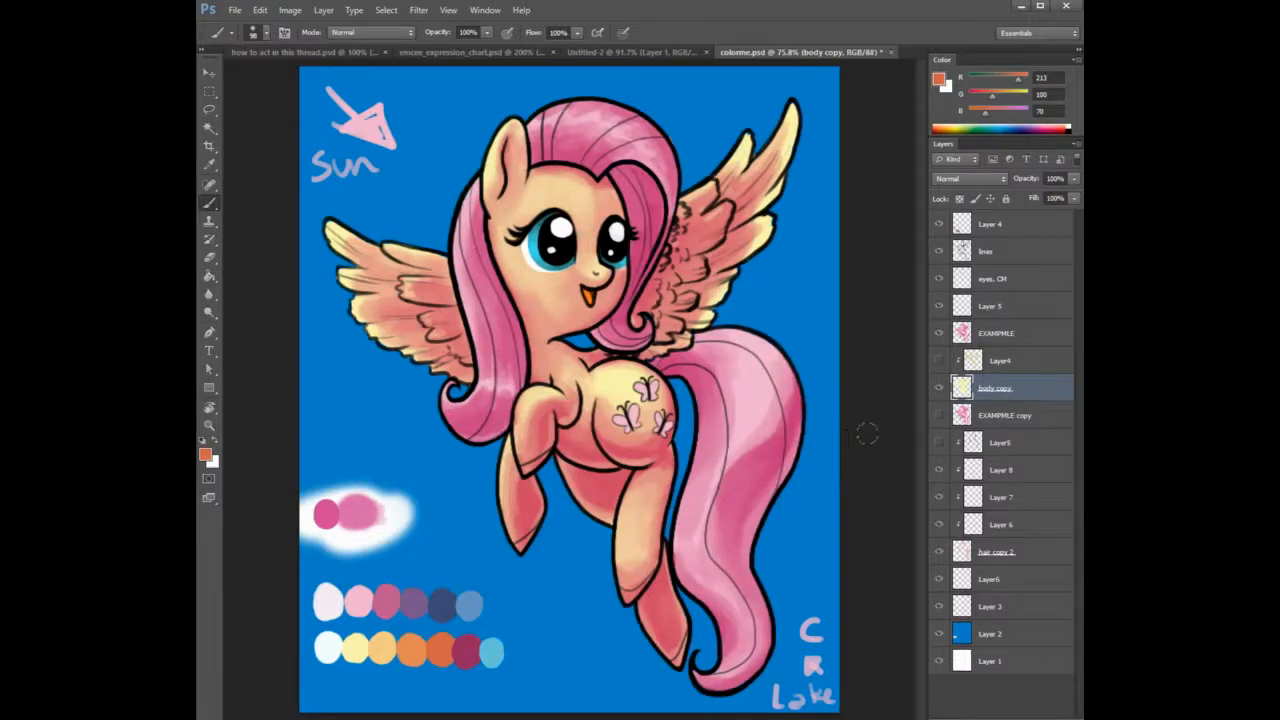
pyautogui.click(939, 333)
pyautogui.click(939, 333)
# Clip the EXAMPMLE shading layer to the body copy layer.
pyautogui.click(1003, 338)
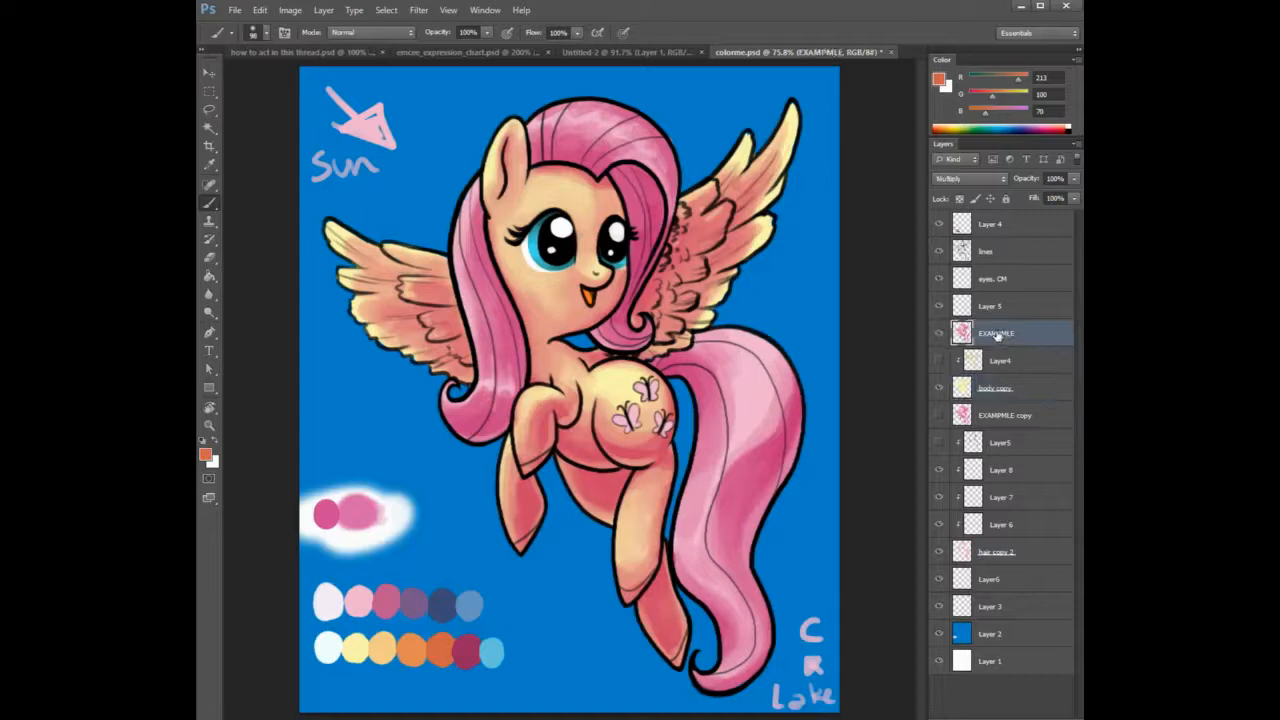
pyautogui.rightClick(992, 336)
pyautogui.click(916, 424)
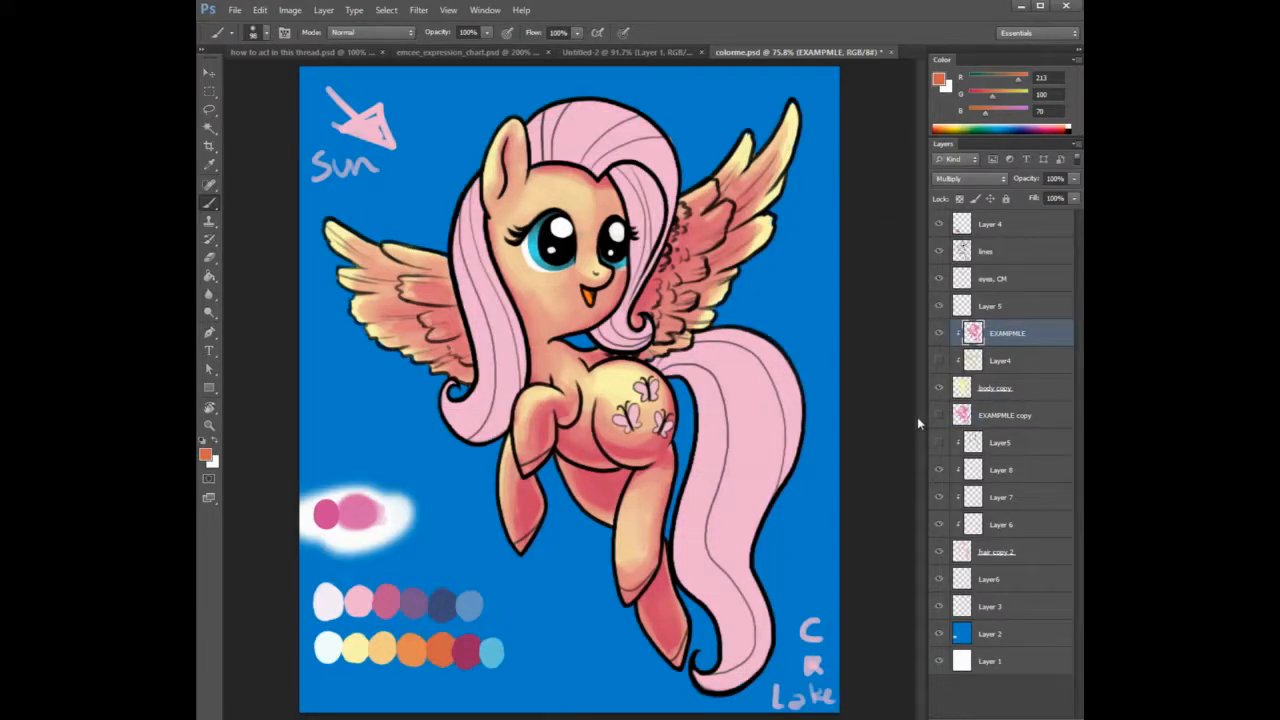
# Show the EXAMPMLE copy layer and clip it to the hair copy 2 layer.
pyautogui.click(990, 418)
pyautogui.click(940, 415)
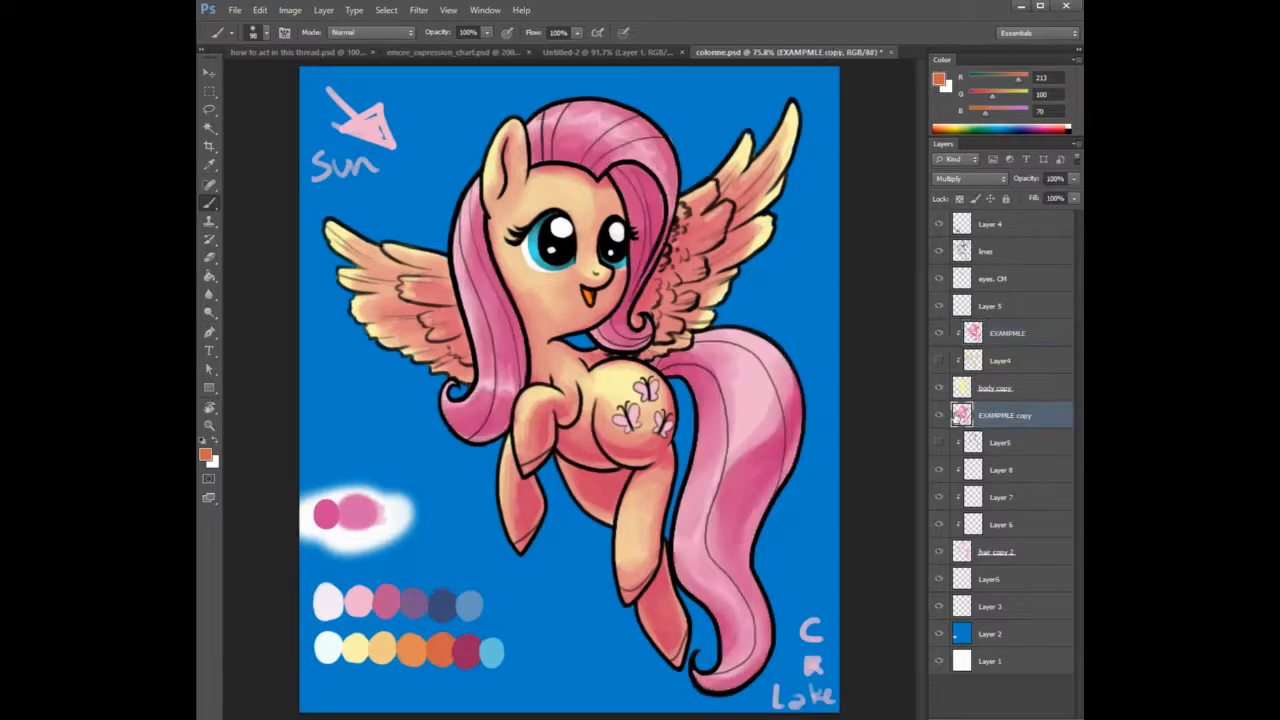
pyautogui.rightClick(986, 418)
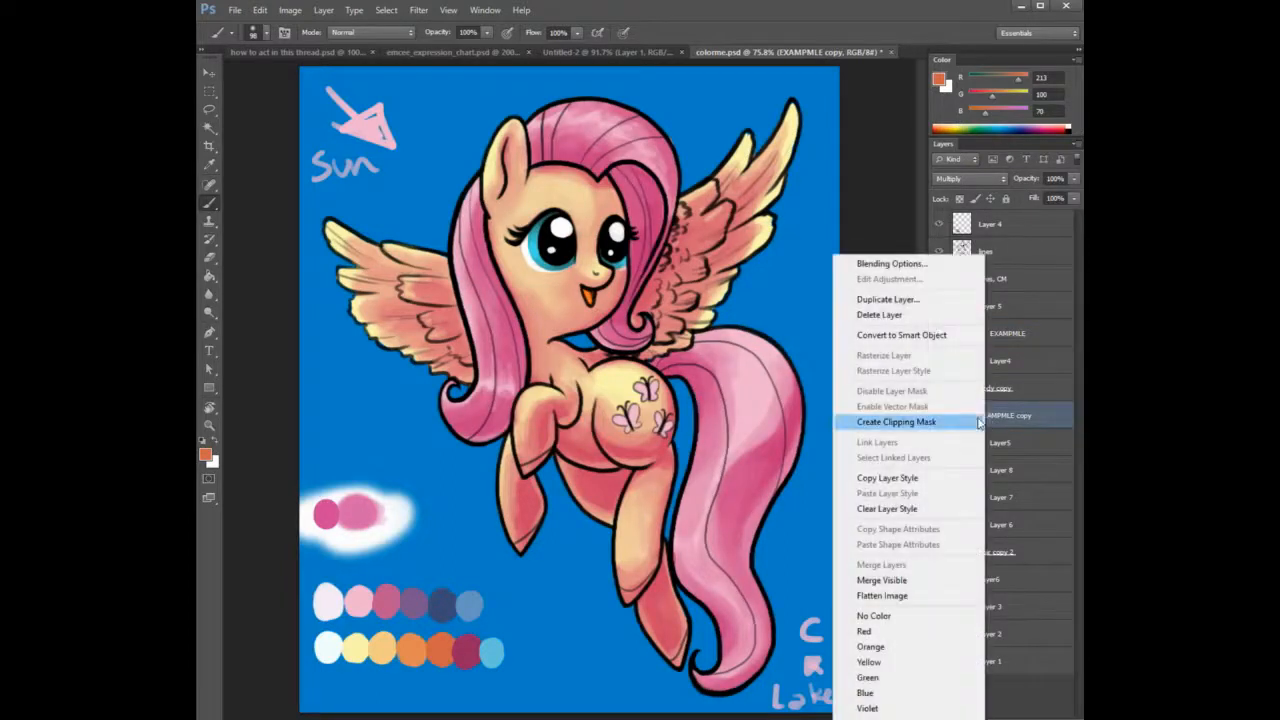
pyautogui.click(916, 418)
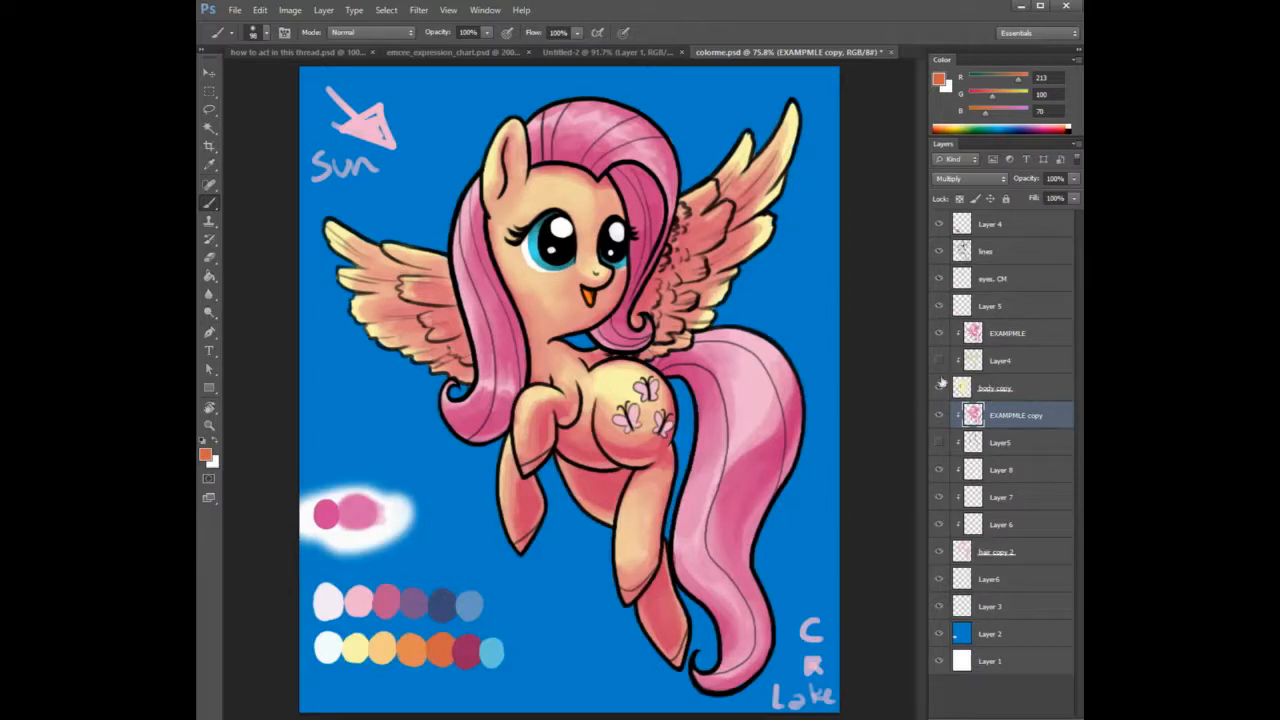
pyautogui.click(296, 12)
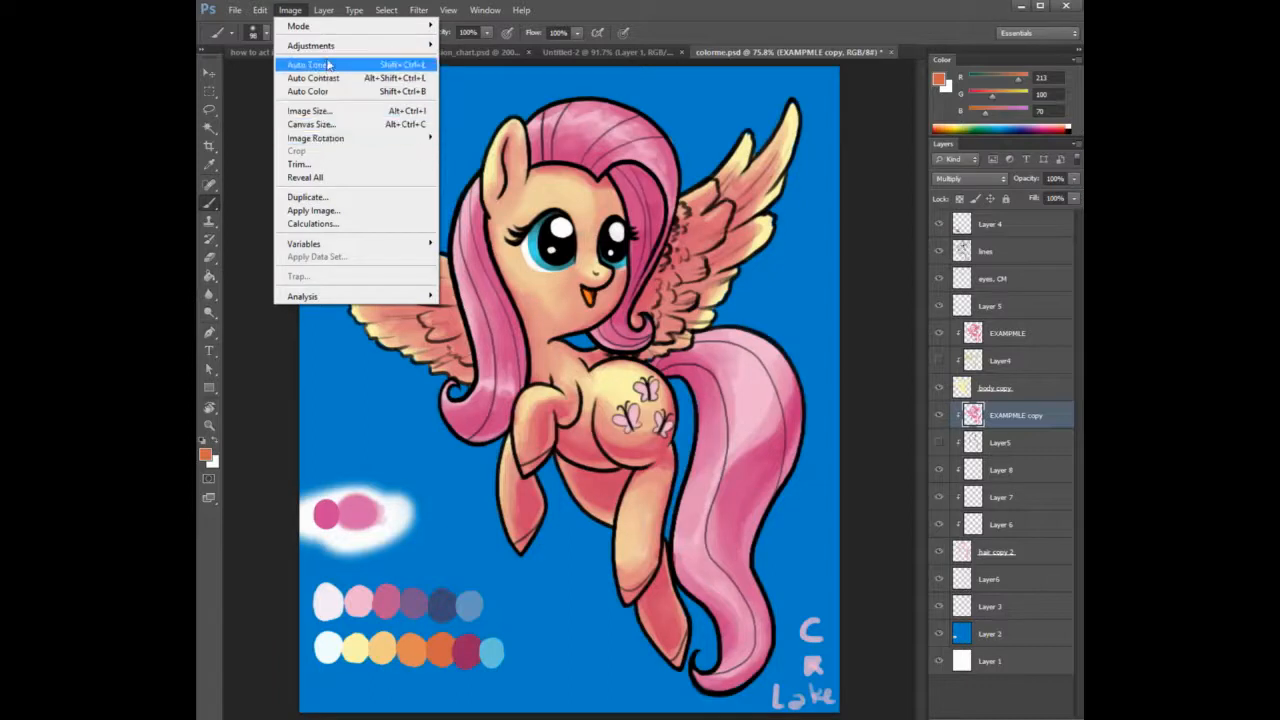
pyautogui.moveTo(310, 45)
pyautogui.click(236, 117)
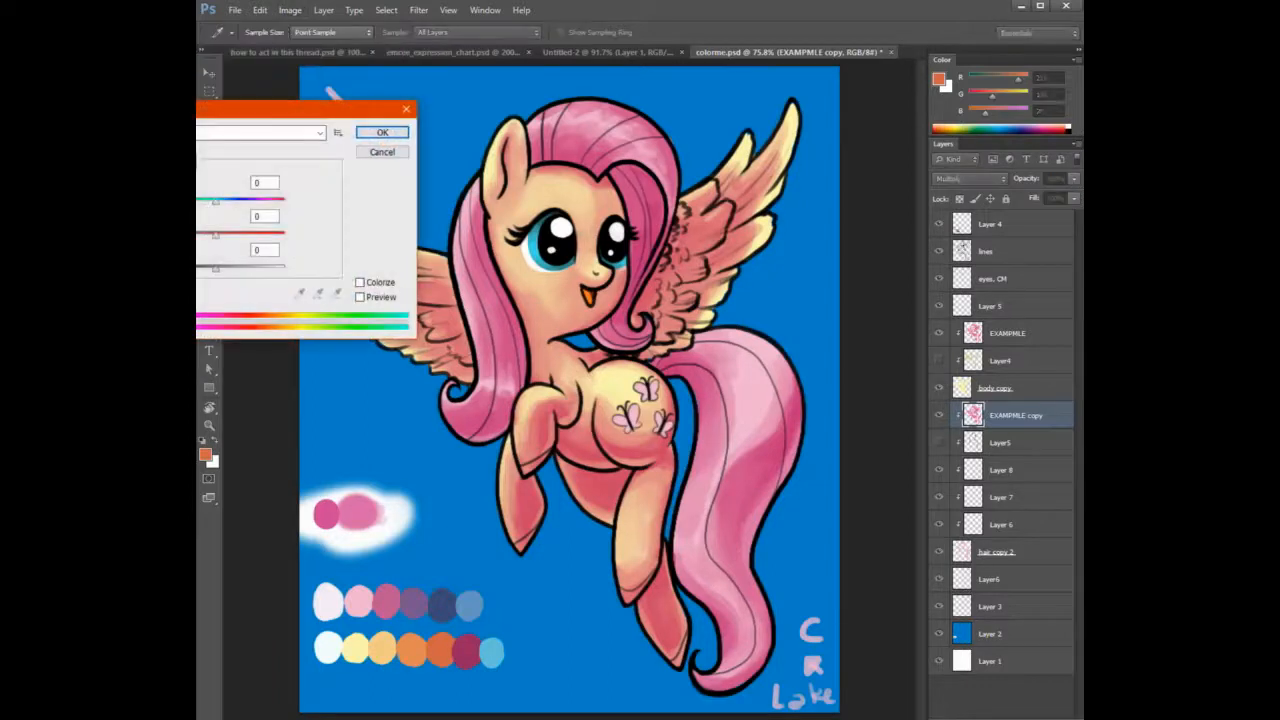
pyautogui.moveTo(217, 204); pyautogui.dragTo(176, 207)
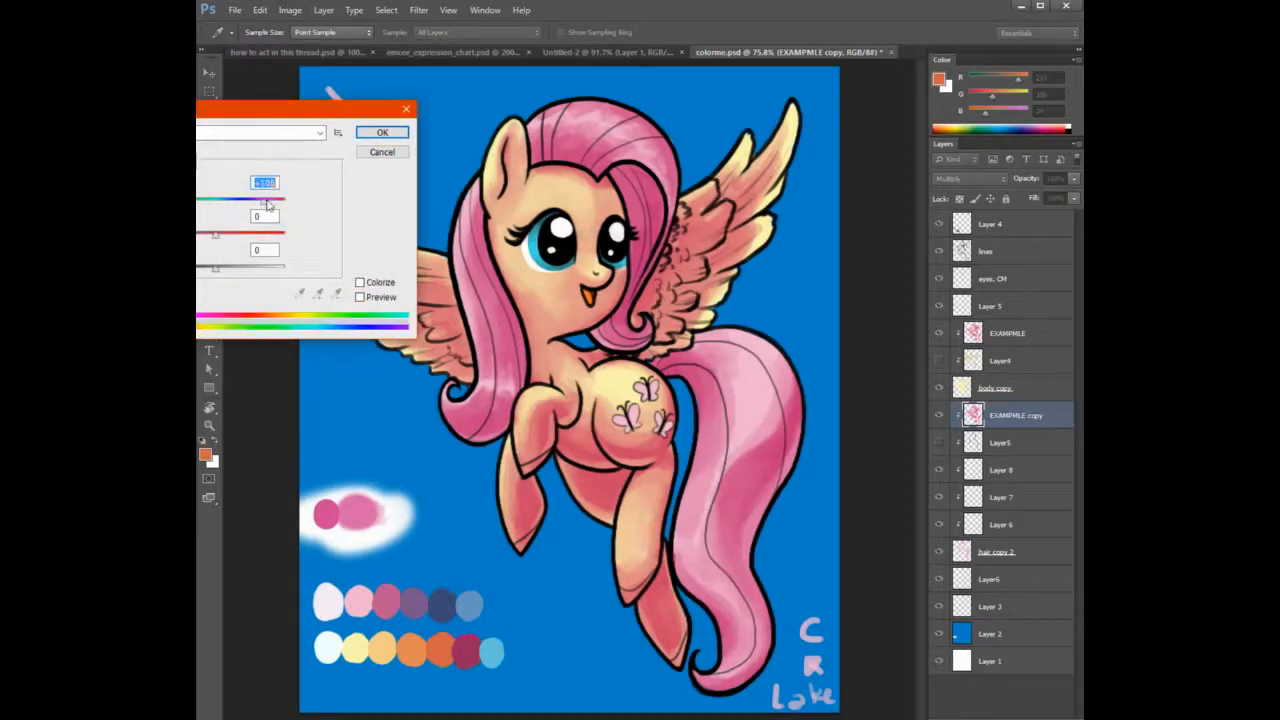
pyautogui.click(384, 153)
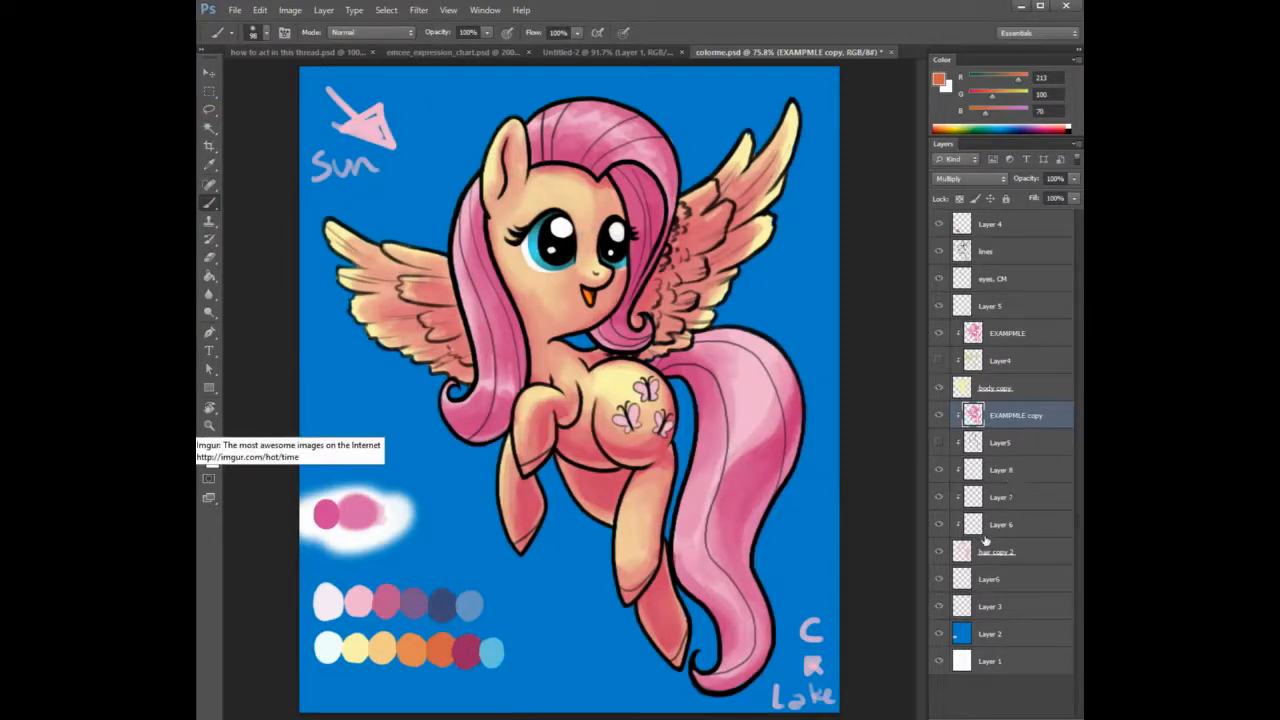
# Delete the clipped Layer5 and Layer 8 from the hair group, and move EXAMPMLE copy directly below Layer 7.
pyautogui.moveTo(940, 515); pyautogui.dragTo(942, 484)
pyautogui.click(940, 445)
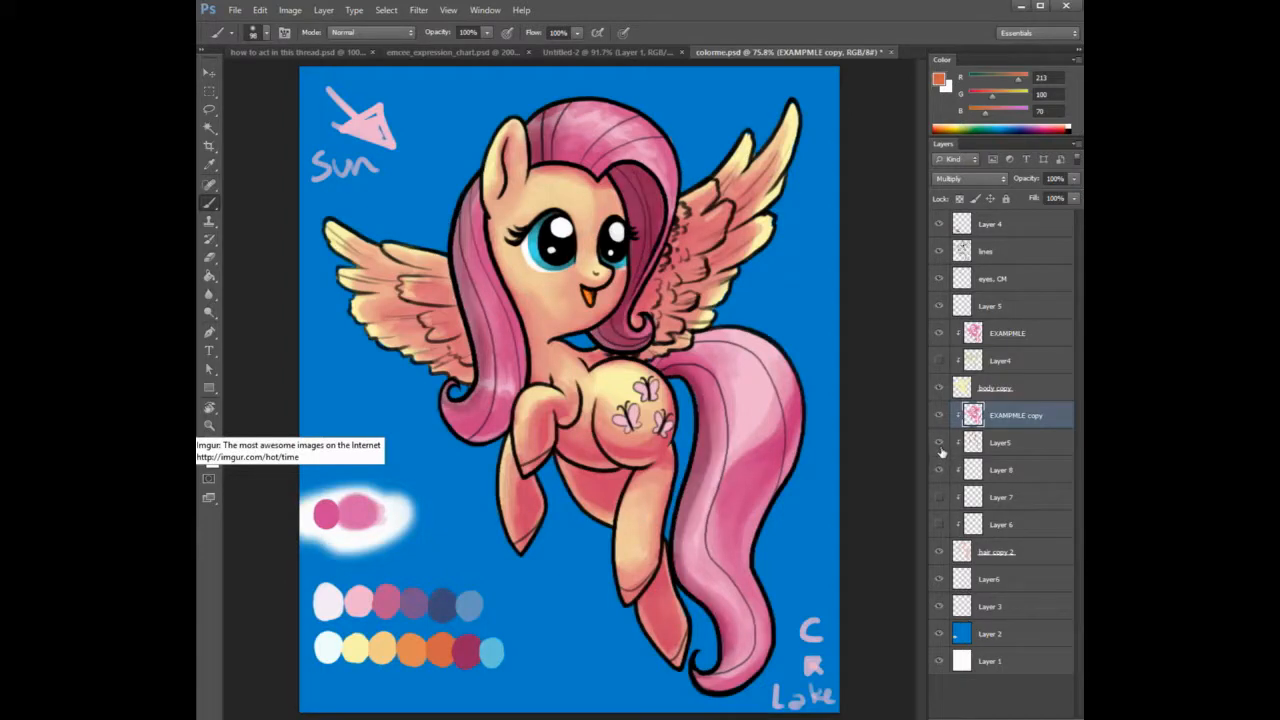
pyautogui.click(998, 446)
pyautogui.press('Delete')
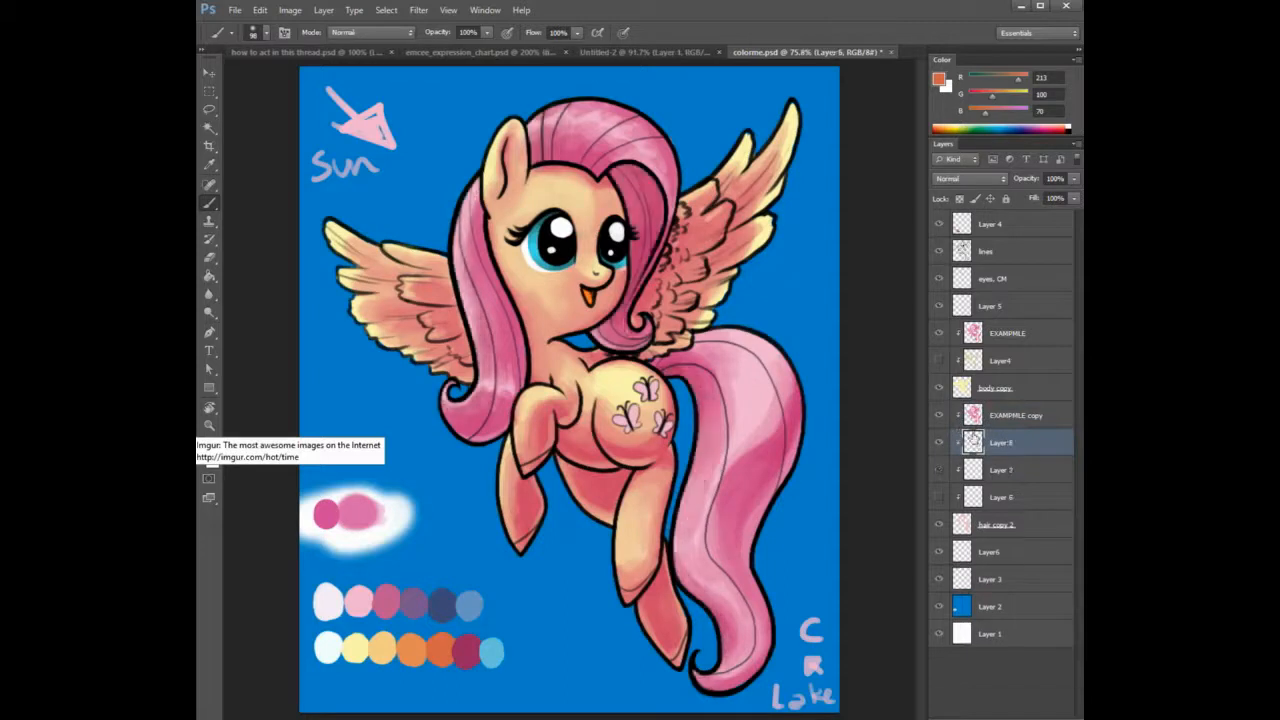
pyautogui.press('Delete')
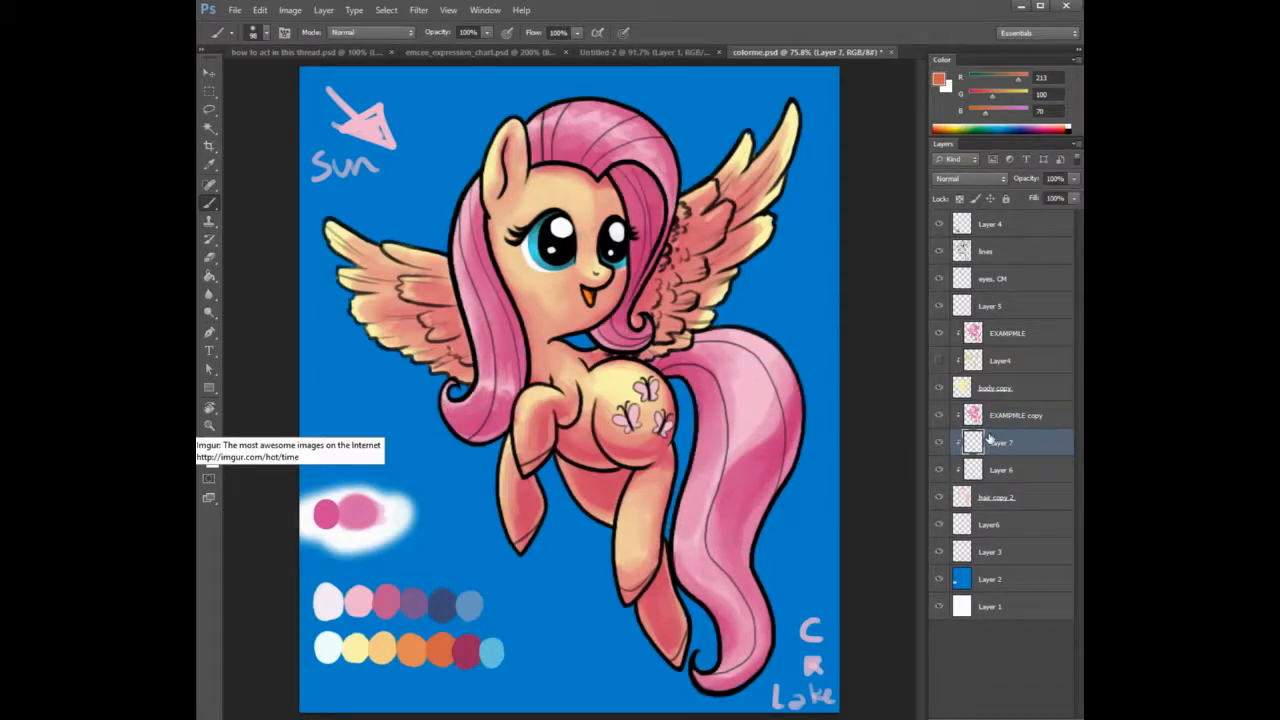
pyautogui.moveTo(989, 420); pyautogui.dragTo(987, 454)
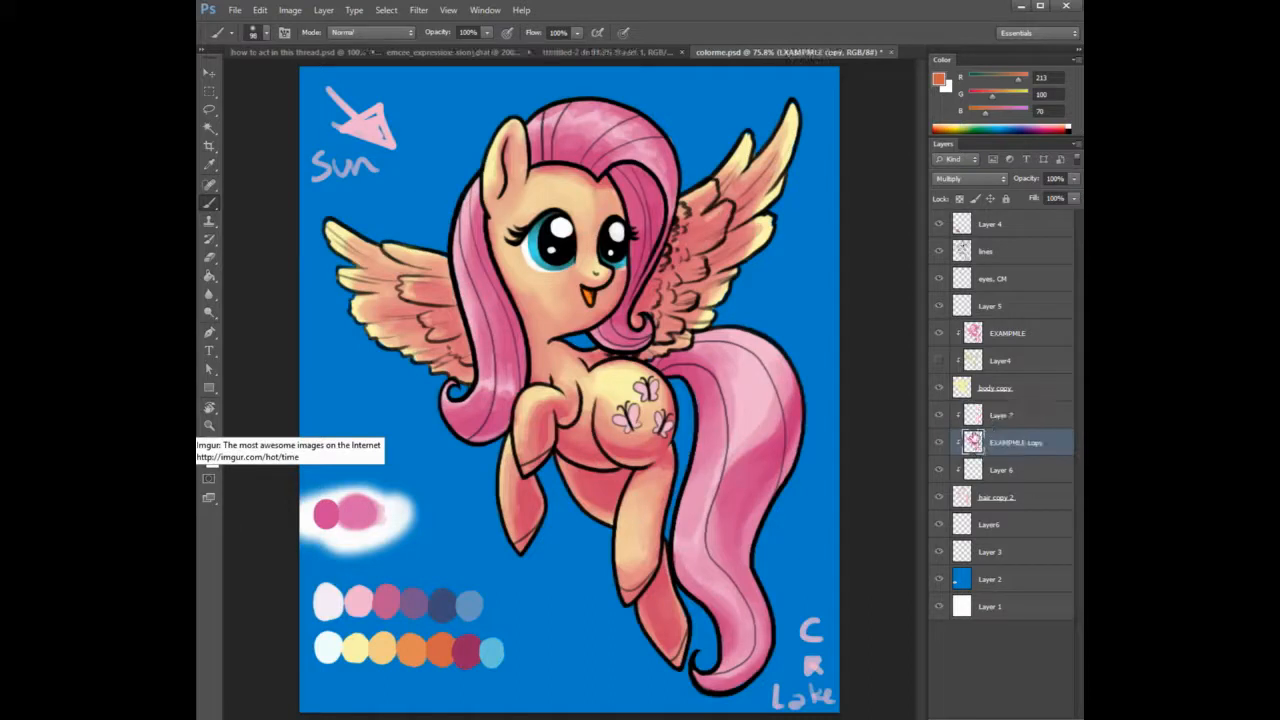
# Paint highlights across the top of the mane on Layer 7 in the palest pink swatch colour, using a 29 px brush at 73% hardness.
pyautogui.click(996, 420)
pyautogui.rightClick(784, 352)
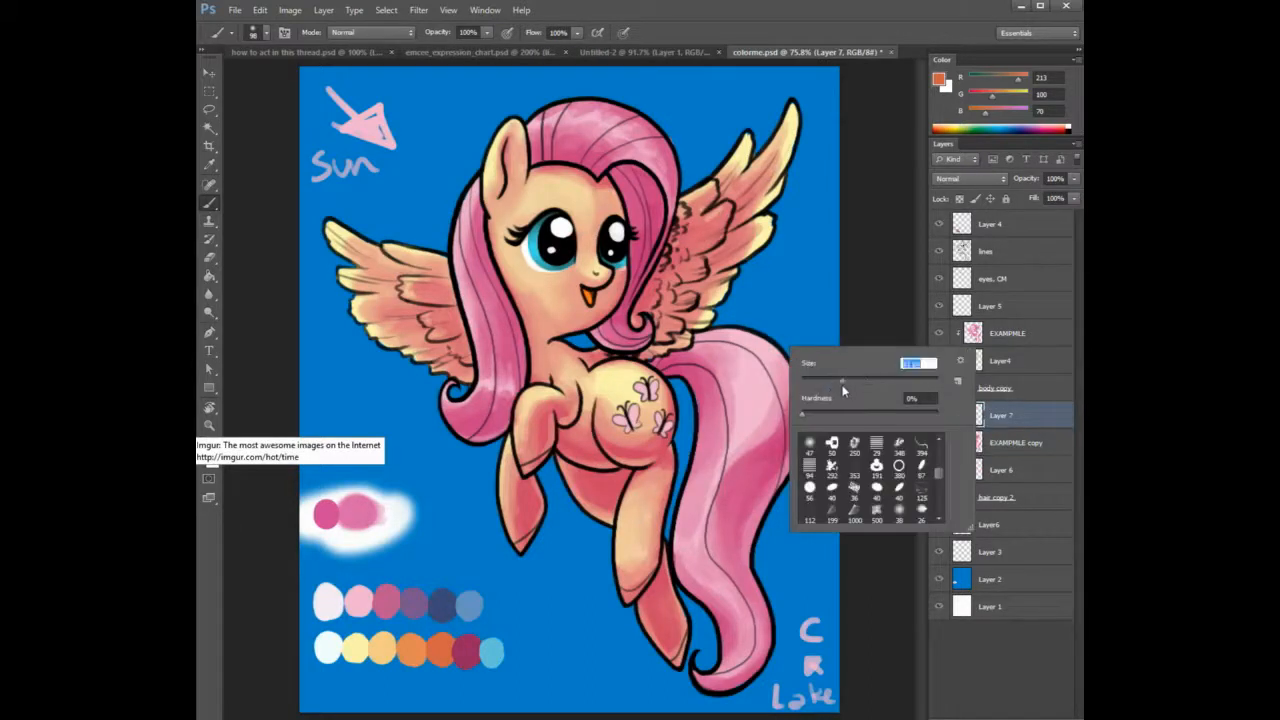
pyautogui.keyDown('alt'); pyautogui.click(329, 599); pyautogui.keyUp('alt')
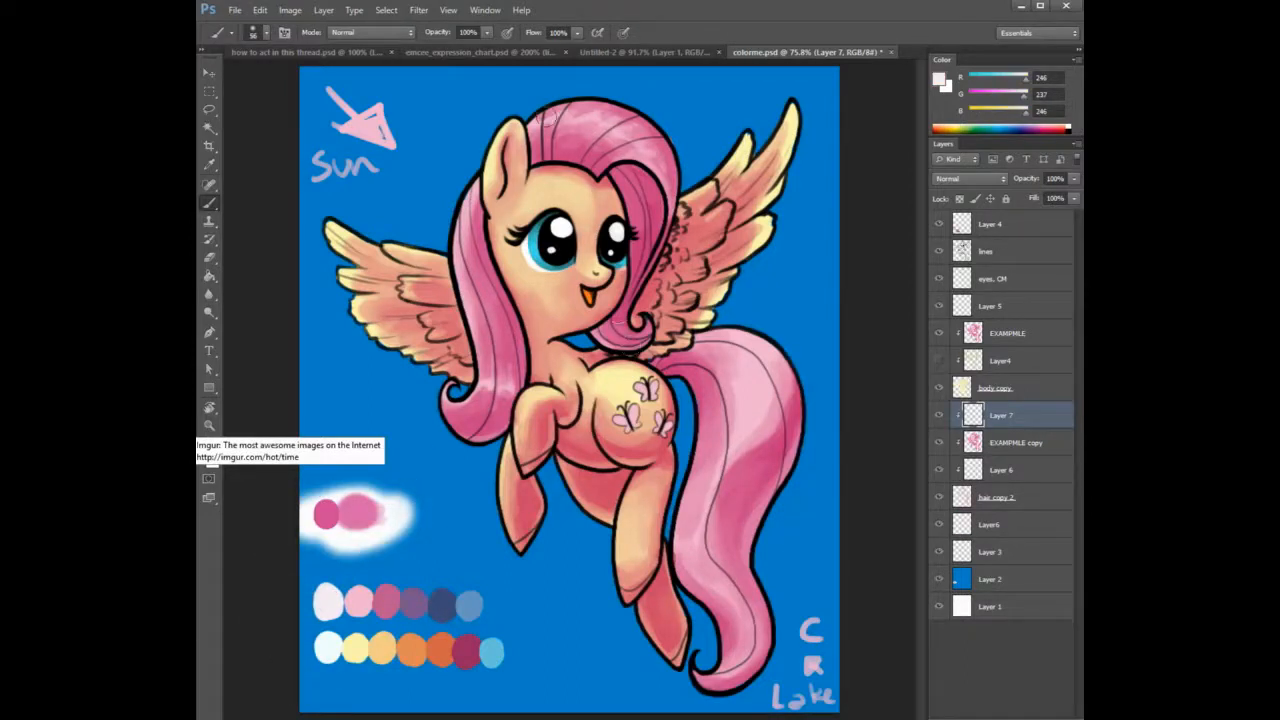
pyautogui.moveTo(550, 119)
pyautogui.mouseDown()
pyautogui.moveTo(622, 123)
pyautogui.moveTo(664, 161)
pyautogui.moveTo(568, 118)
pyautogui.moveTo(561, 128)
pyautogui.moveTo(623, 122)
pyautogui.moveTo(601, 131)
pyautogui.moveTo(634, 160)
pyautogui.mouseUp()
pyautogui.rightClick(617, 122)
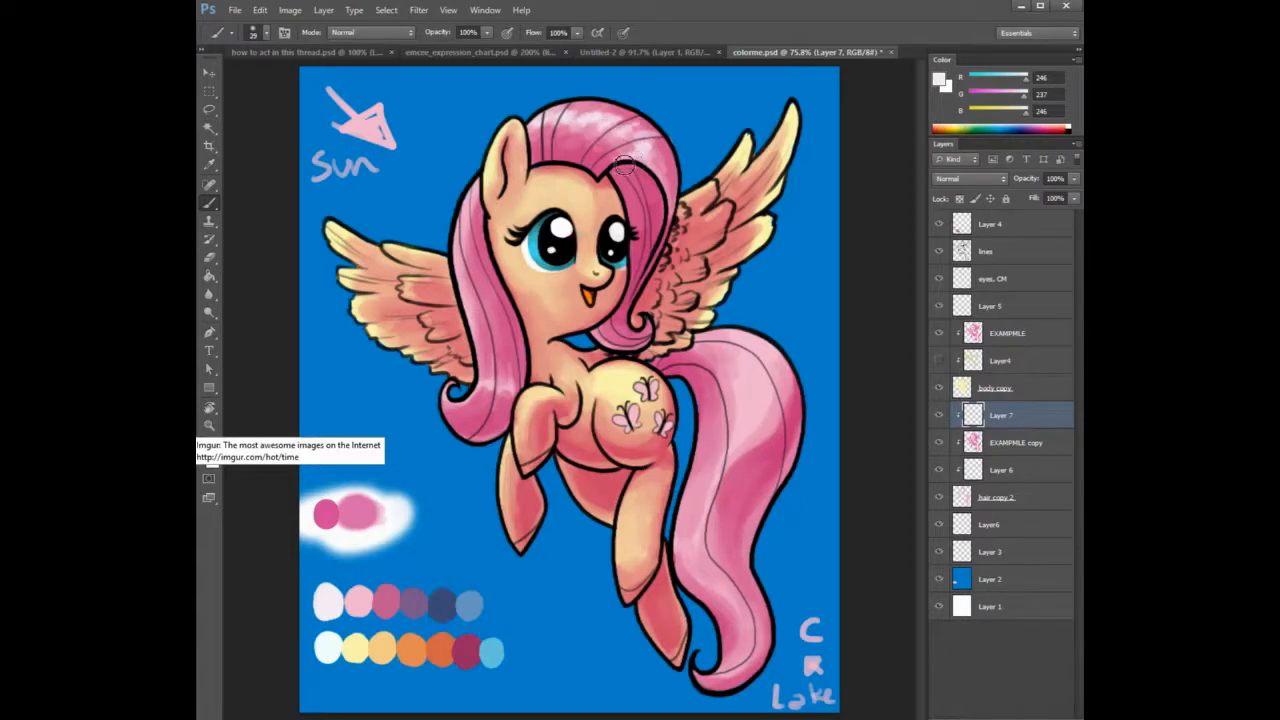
pyautogui.rightClick(648, 165)
pyautogui.click(727, 163)
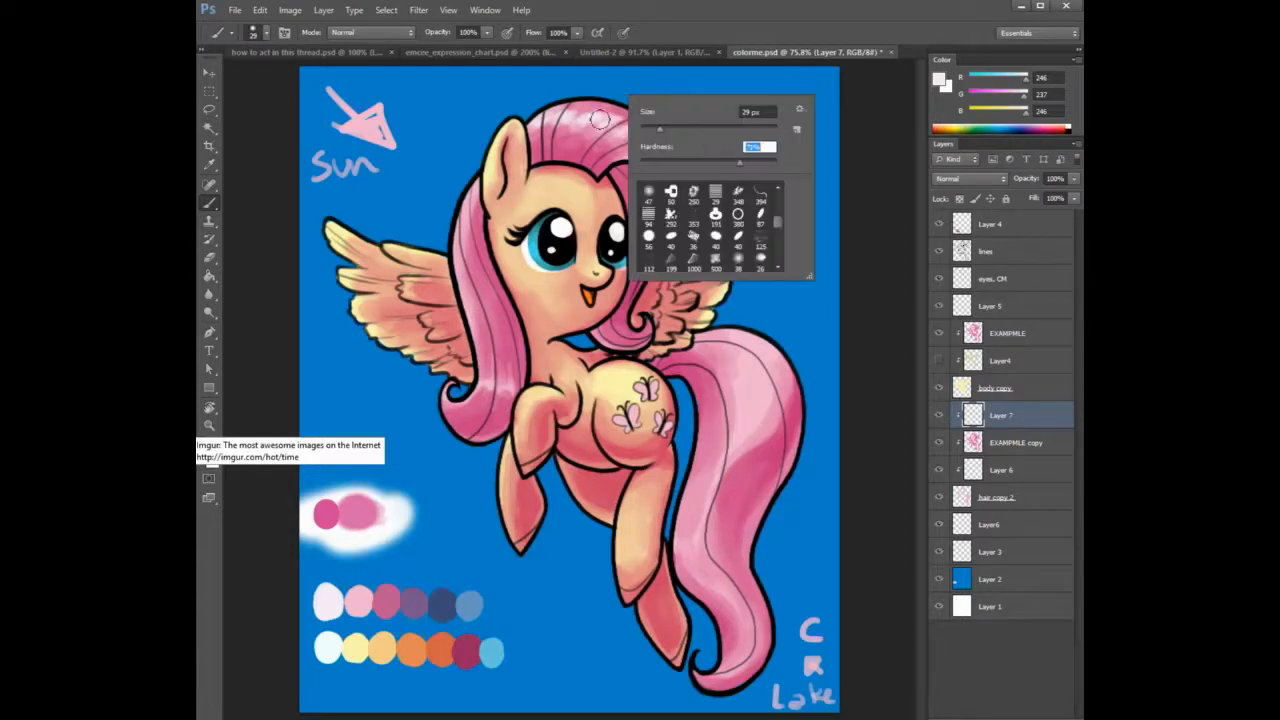
pyautogui.moveTo(577, 119)
pyautogui.mouseDown()
pyautogui.moveTo(579, 131)
pyautogui.moveTo(601, 123)
pyautogui.moveTo(572, 132)
pyautogui.moveTo(610, 112)
pyautogui.mouseUp()
# Refine the pale highlights along the top of the mane with a resized brush, and add highlights to the hair lock beside the chest.
pyautogui.press('e')
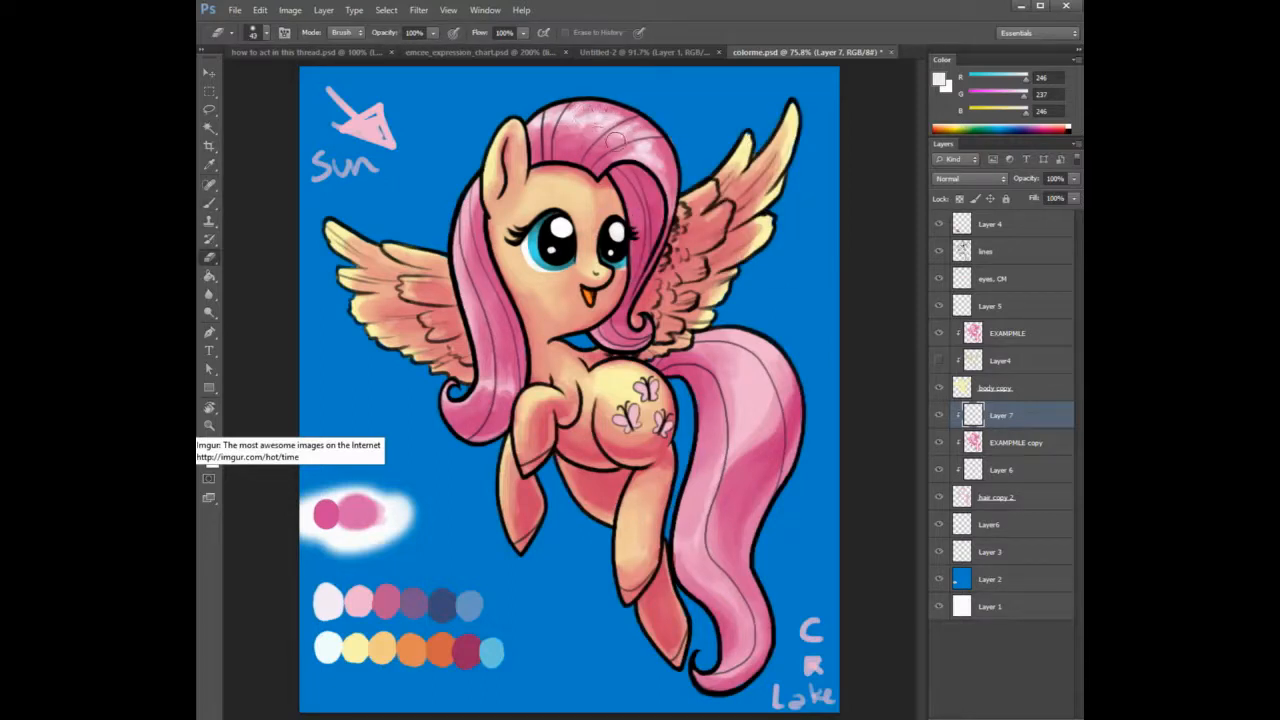
pyautogui.press('b')
pyautogui.rightClick(644, 130)
pyautogui.moveTo(673, 161); pyautogui.dragTo(670, 161)
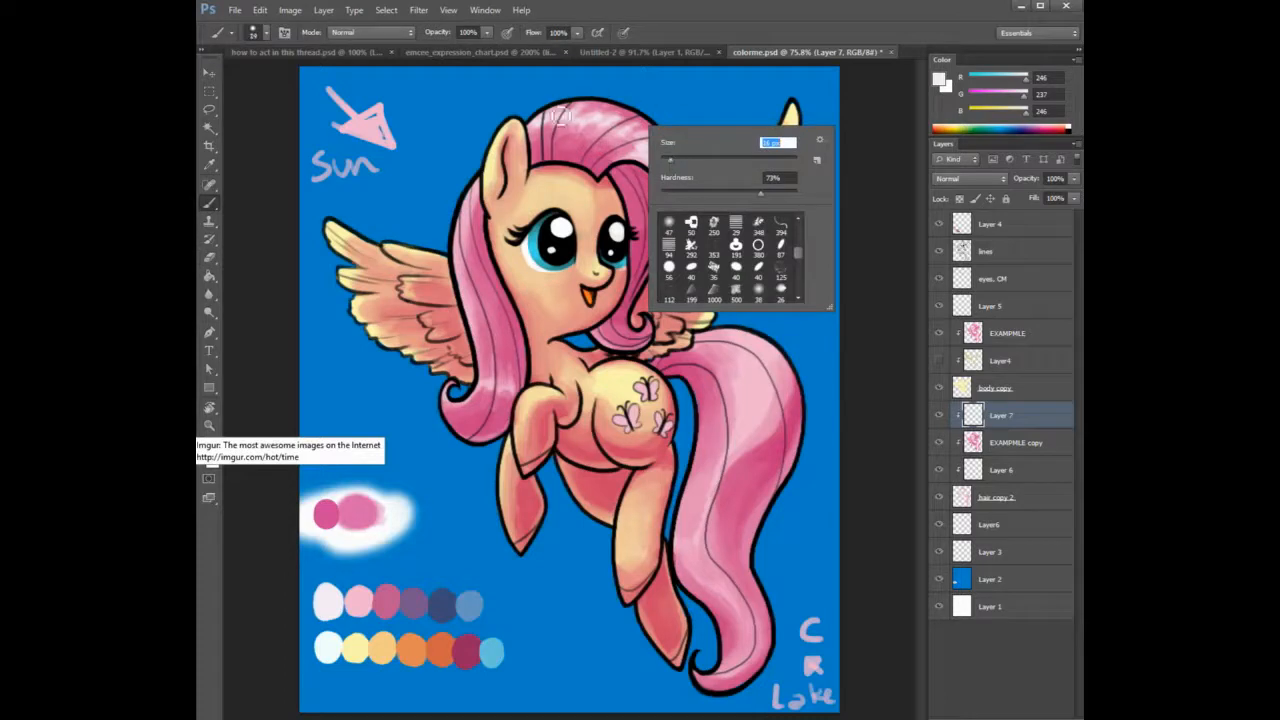
pyautogui.click(552, 118)
pyautogui.moveTo(585, 127)
pyautogui.mouseDown()
pyautogui.moveTo(639, 136)
pyautogui.moveTo(616, 148)
pyautogui.moveTo(653, 167)
pyautogui.mouseUp()
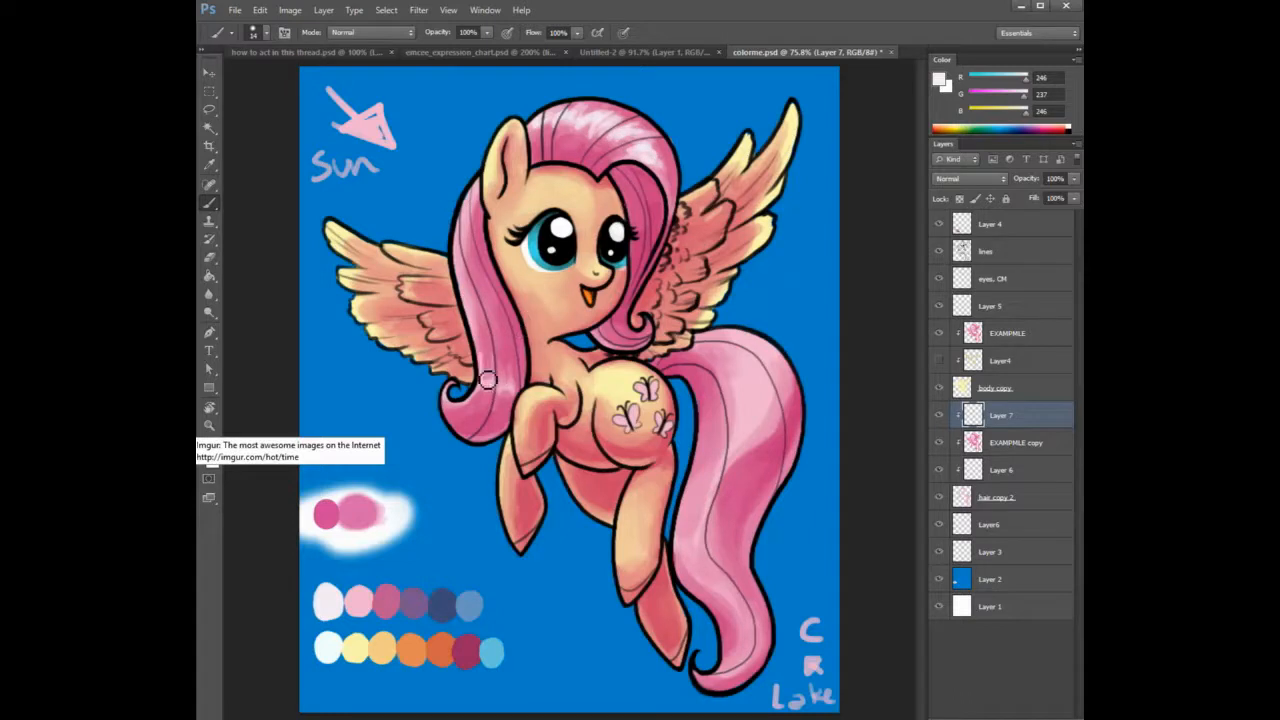
pyautogui.moveTo(488, 377)
pyautogui.mouseDown()
pyautogui.moveTo(482, 345)
pyautogui.moveTo(486, 366)
pyautogui.mouseUp()
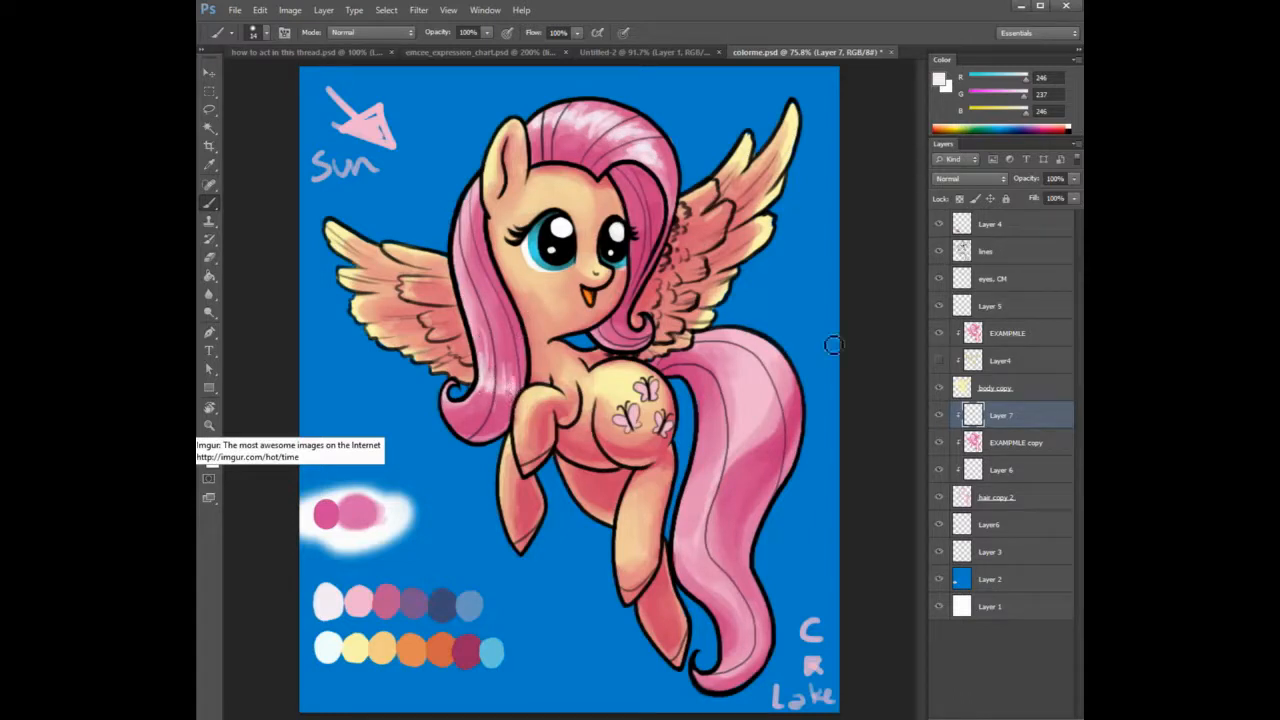
# Paint pale highlight strands on the upper curve of the tail, alternating between Brush and Eraser to shape them.
pyautogui.rightClick(786, 379)
pyautogui.click(821, 386)
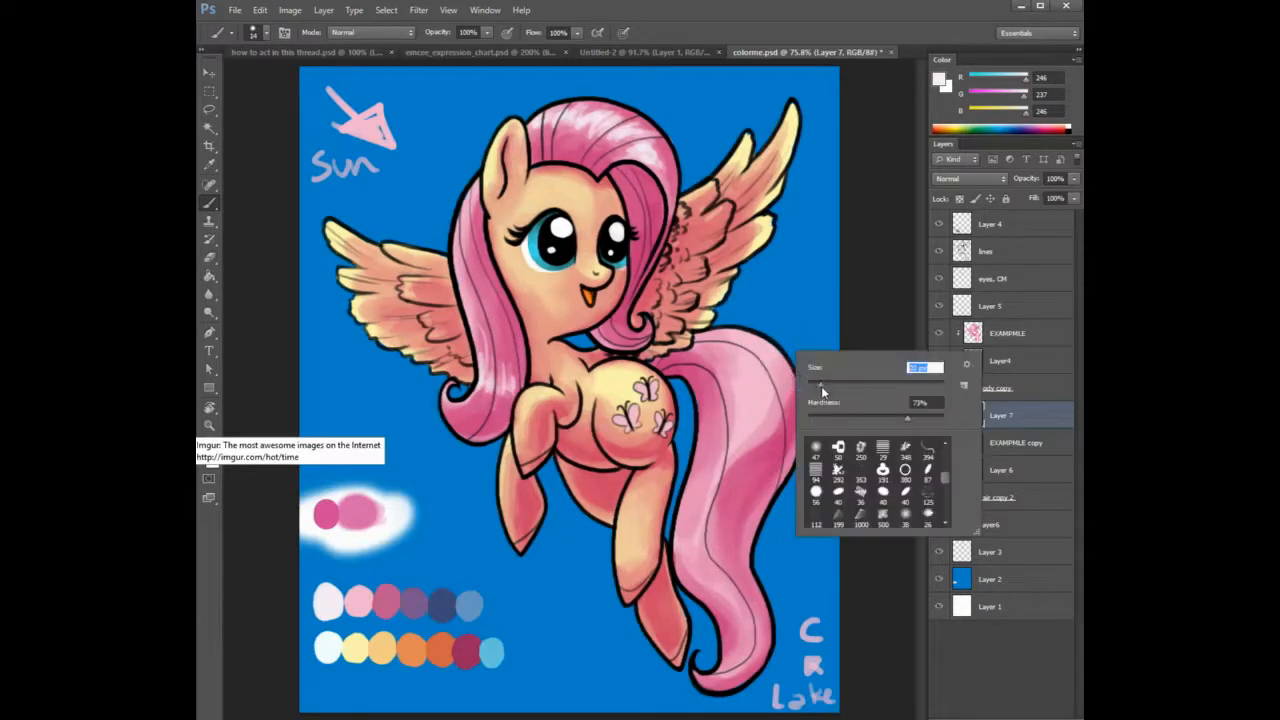
pyautogui.moveTo(772, 354)
pyautogui.mouseDown()
pyautogui.moveTo(781, 366)
pyautogui.moveTo(721, 449)
pyautogui.moveTo(732, 420)
pyautogui.moveTo(731, 458)
pyautogui.mouseUp()
pyautogui.press('e')
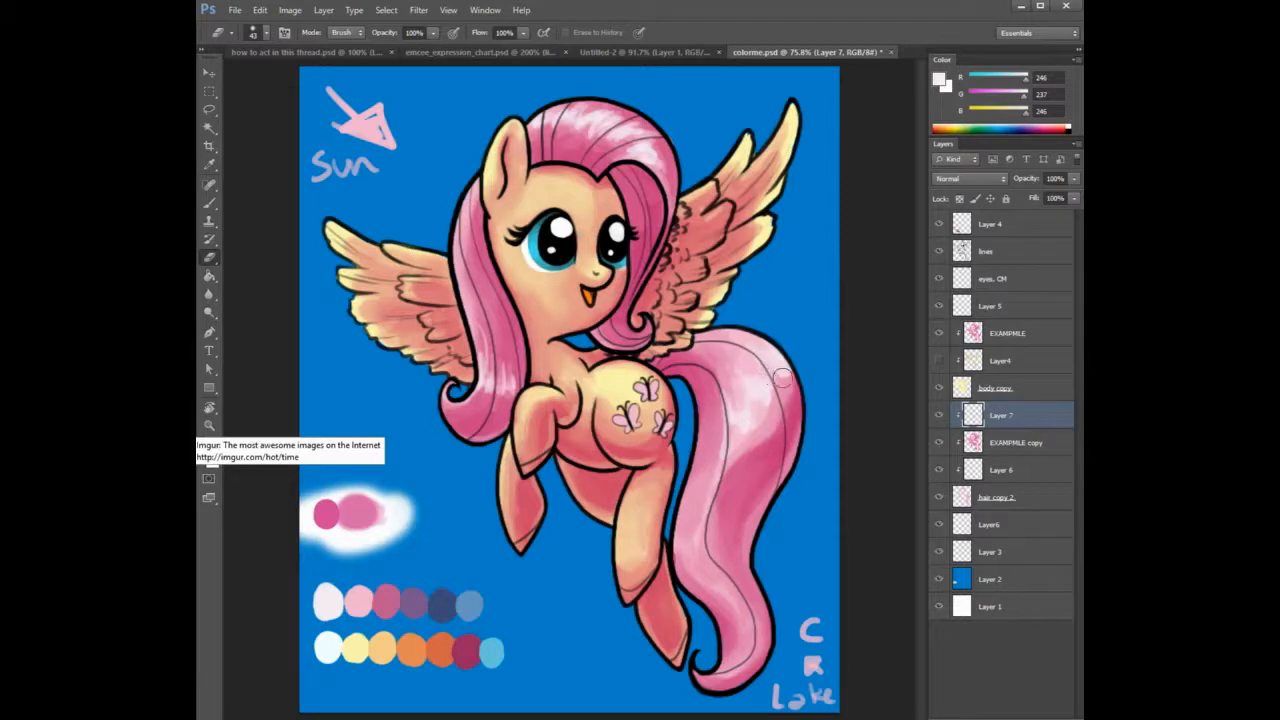
pyautogui.press('b')
pyautogui.moveTo(775, 366); pyautogui.dragTo(777, 460)
pyautogui.press('e')
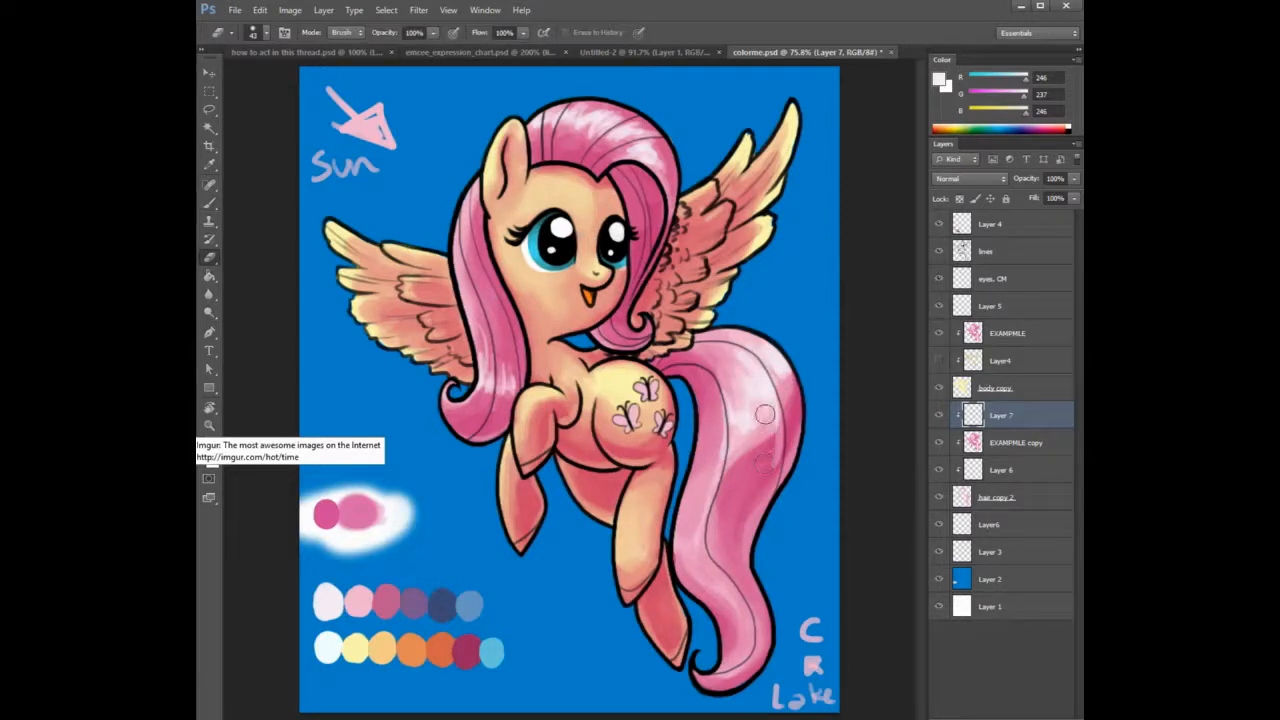
pyautogui.press('b')
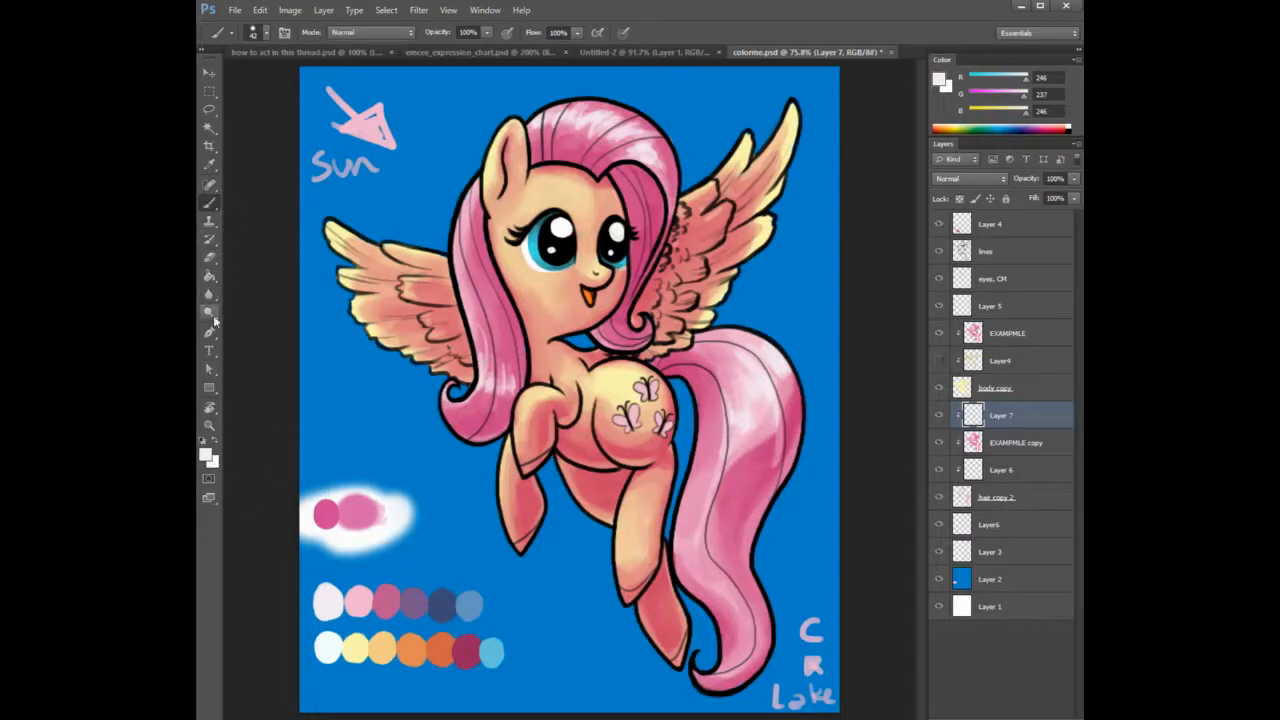
# Switch to the Smudge tool with the textured 36 px tip enlarged to 166 px, and try smudging the tail highlights at 50% strength.
pyautogui.click(208, 296)
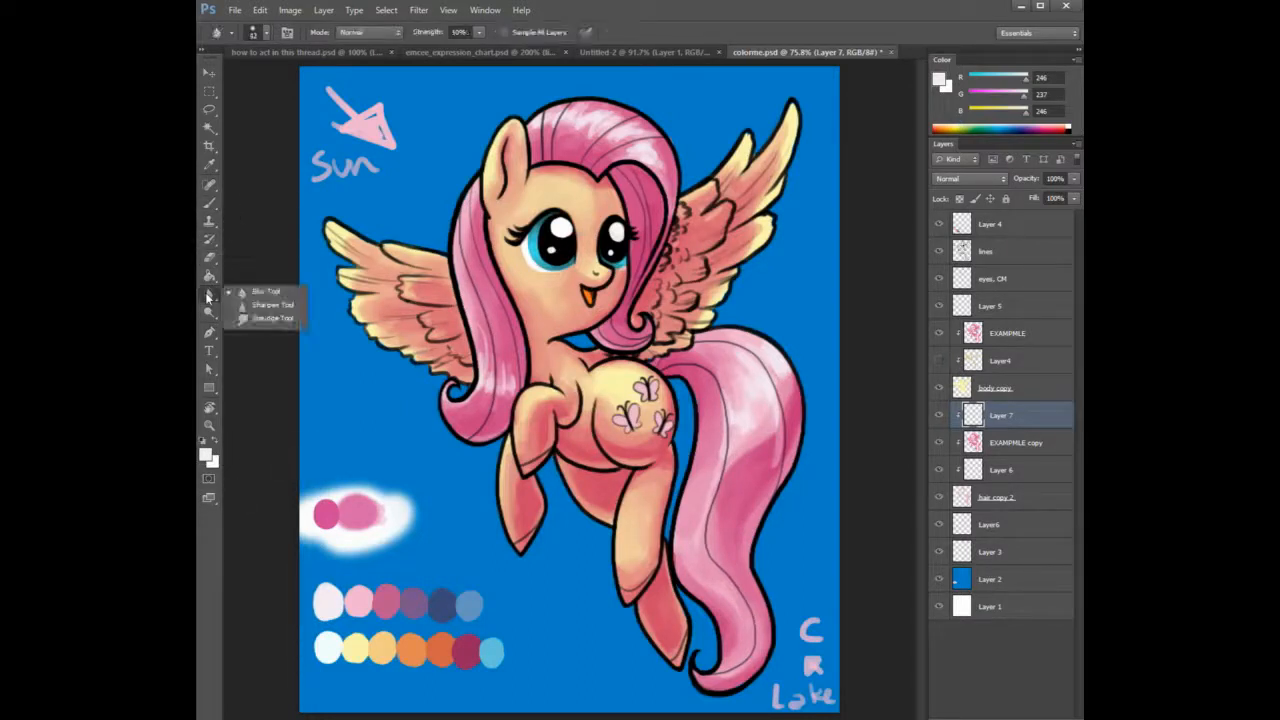
pyautogui.click(264, 318)
pyautogui.rightClick(752, 340)
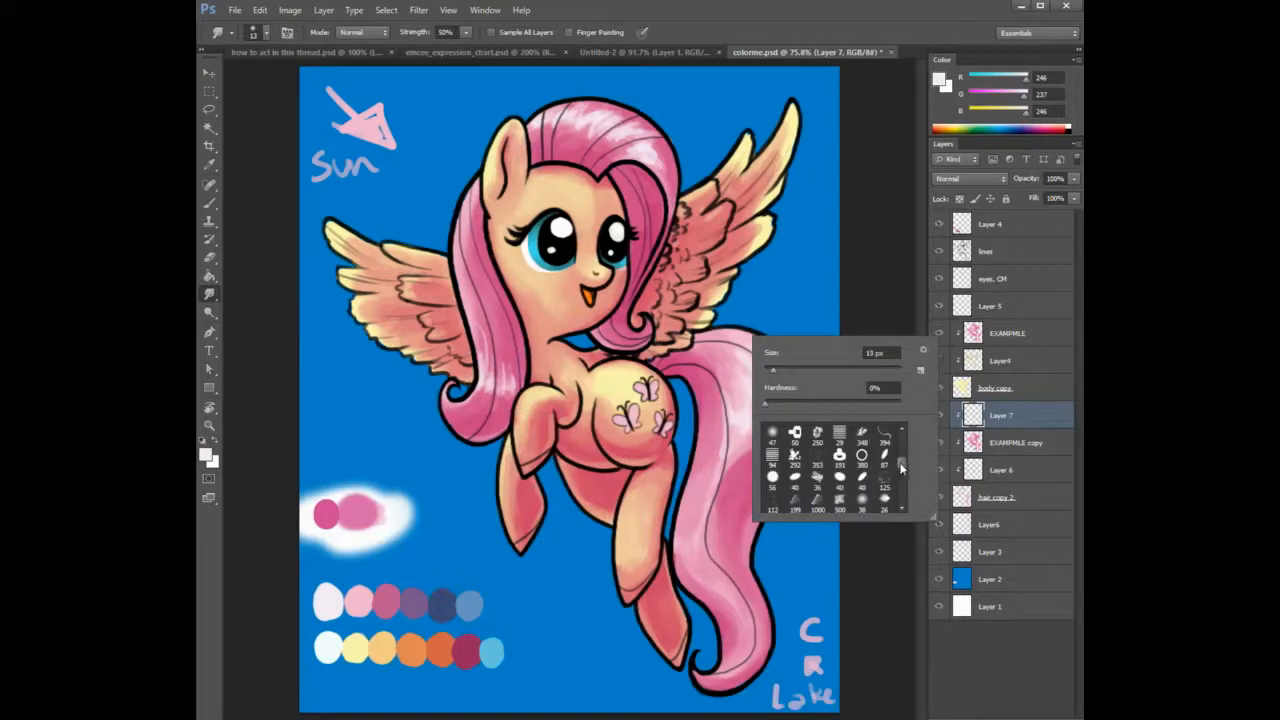
pyautogui.moveTo(900, 467)
pyautogui.mouseDown()
pyautogui.moveTo(901, 440)
pyautogui.moveTo(899, 454)
pyautogui.mouseUp()
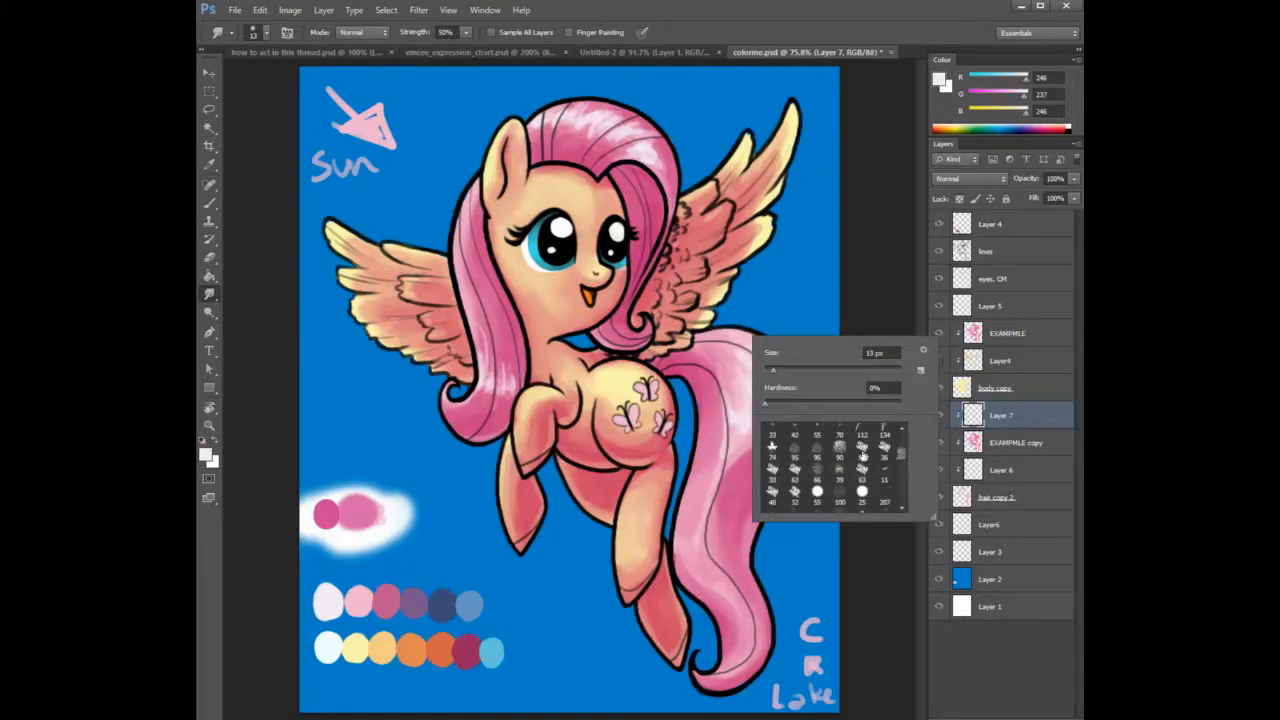
pyautogui.click(863, 454)
pyautogui.moveTo(790, 371); pyautogui.dragTo(855, 371)
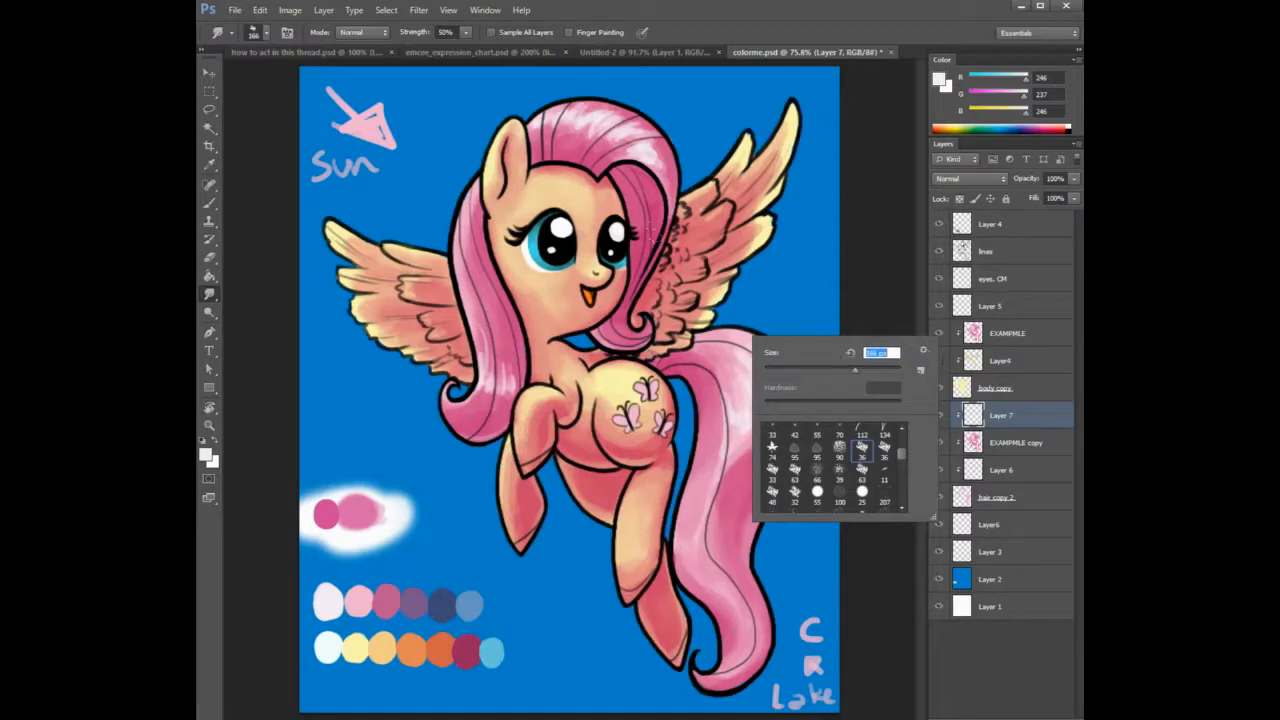
pyautogui.click(662, 226)
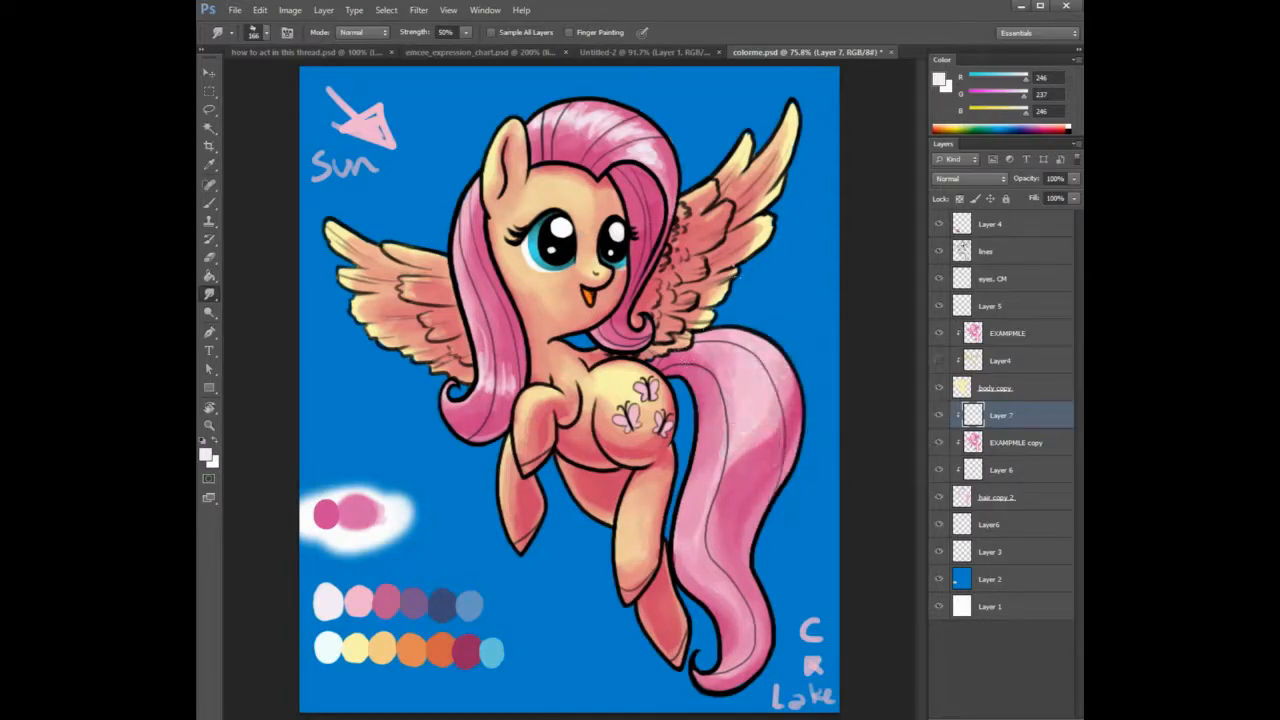
# Try smudging the highlights across the top of the mane with the textured tip reduced to 37 px.
pyautogui.rightClick(820, 295)
pyautogui.click(819, 311)
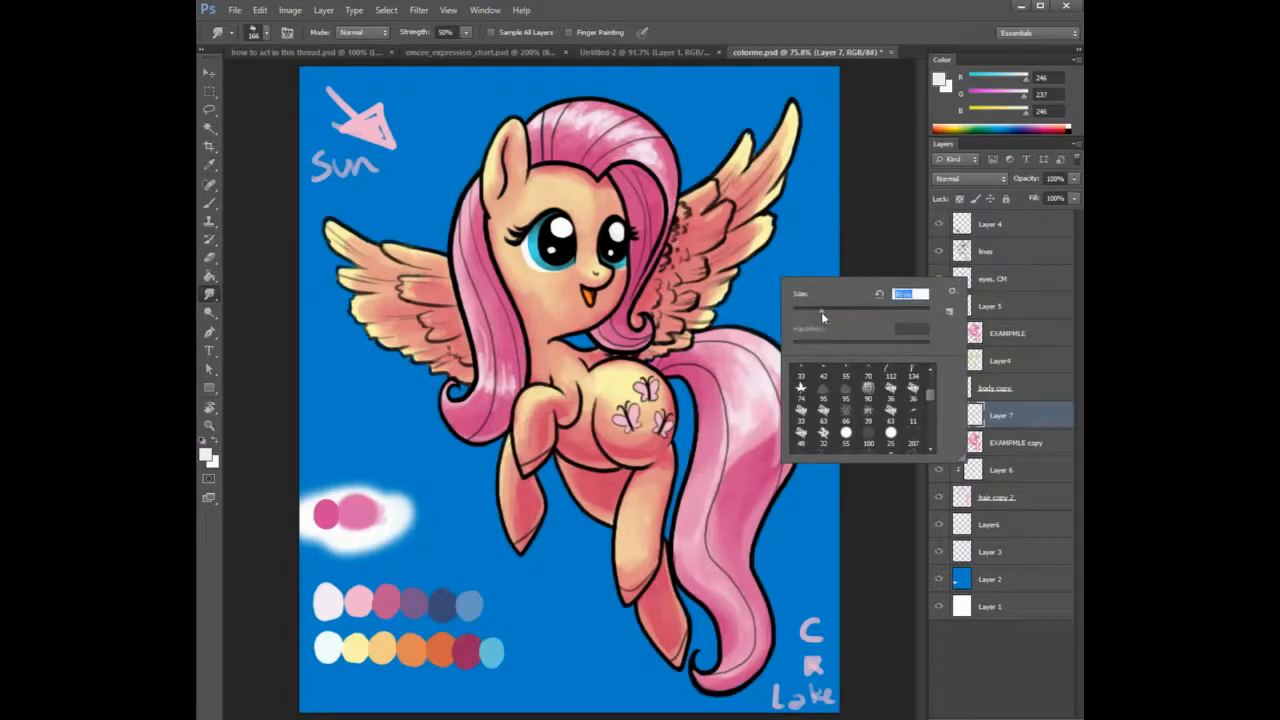
pyautogui.click(491, 334)
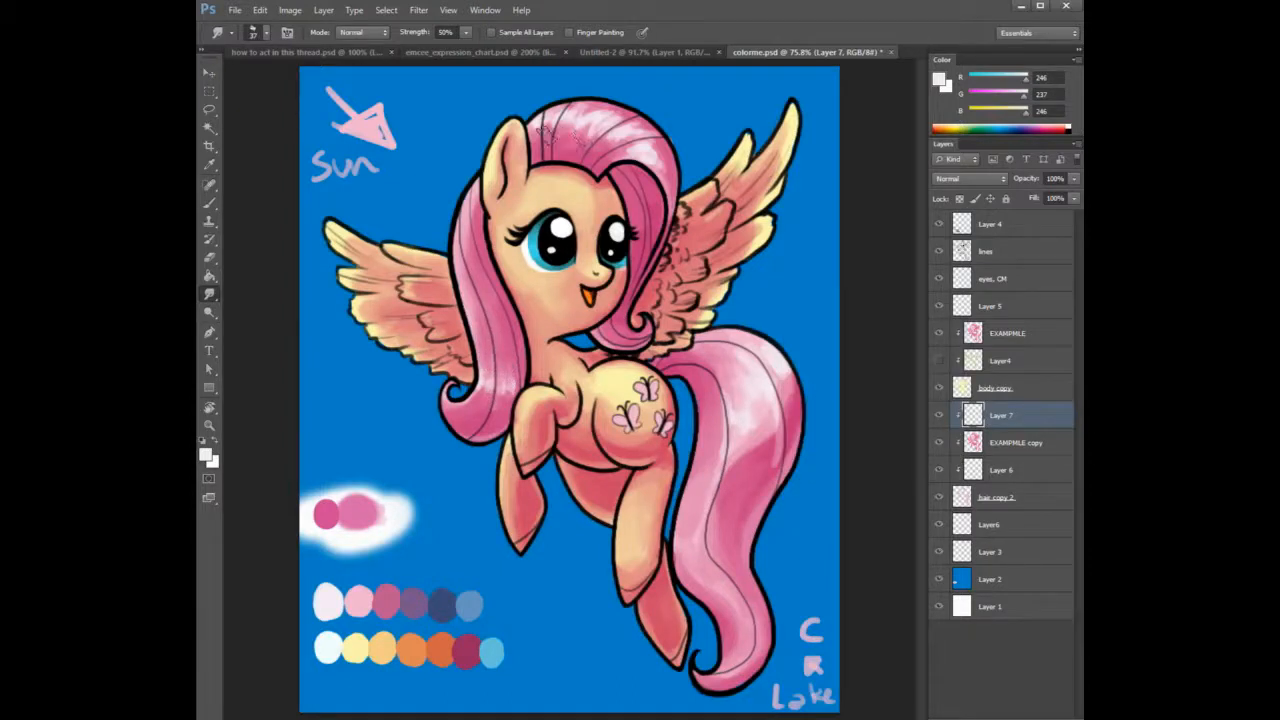
pyautogui.moveTo(548, 137); pyautogui.dragTo(562, 124)
pyautogui.moveTo(664, 144); pyautogui.dragTo(655, 152)
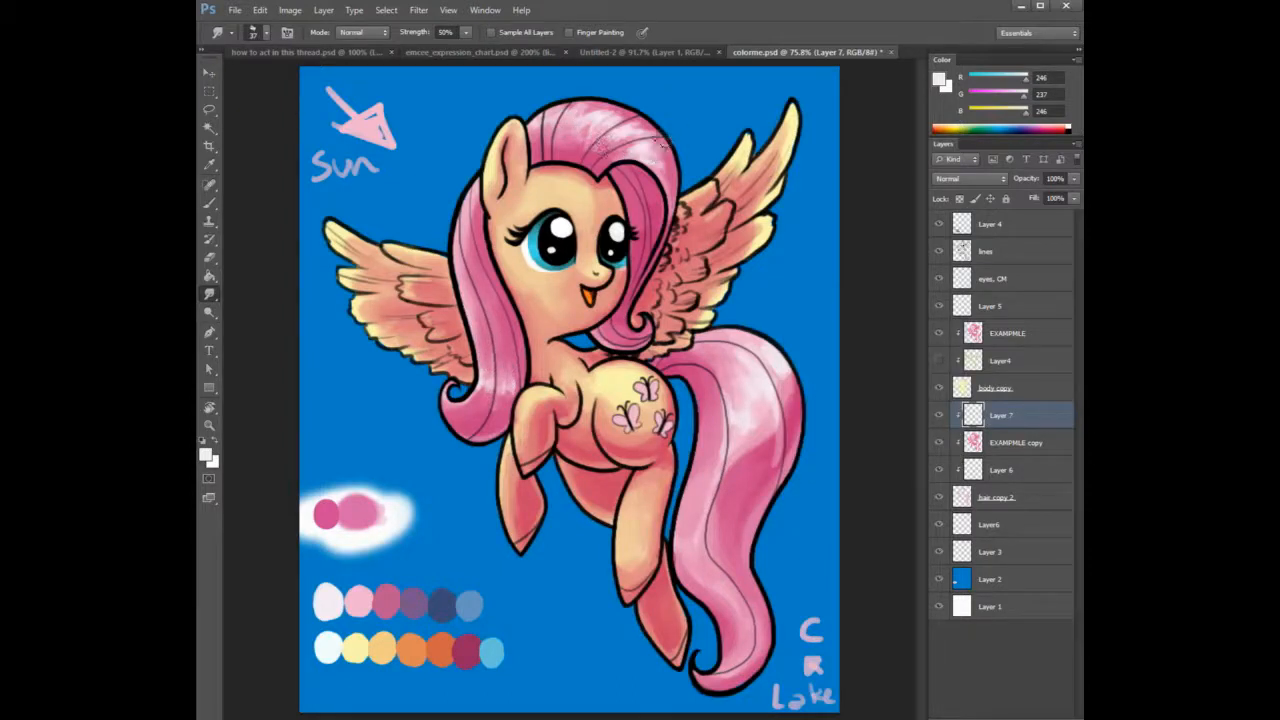
pyautogui.moveTo(621, 108); pyautogui.dragTo(598, 117)
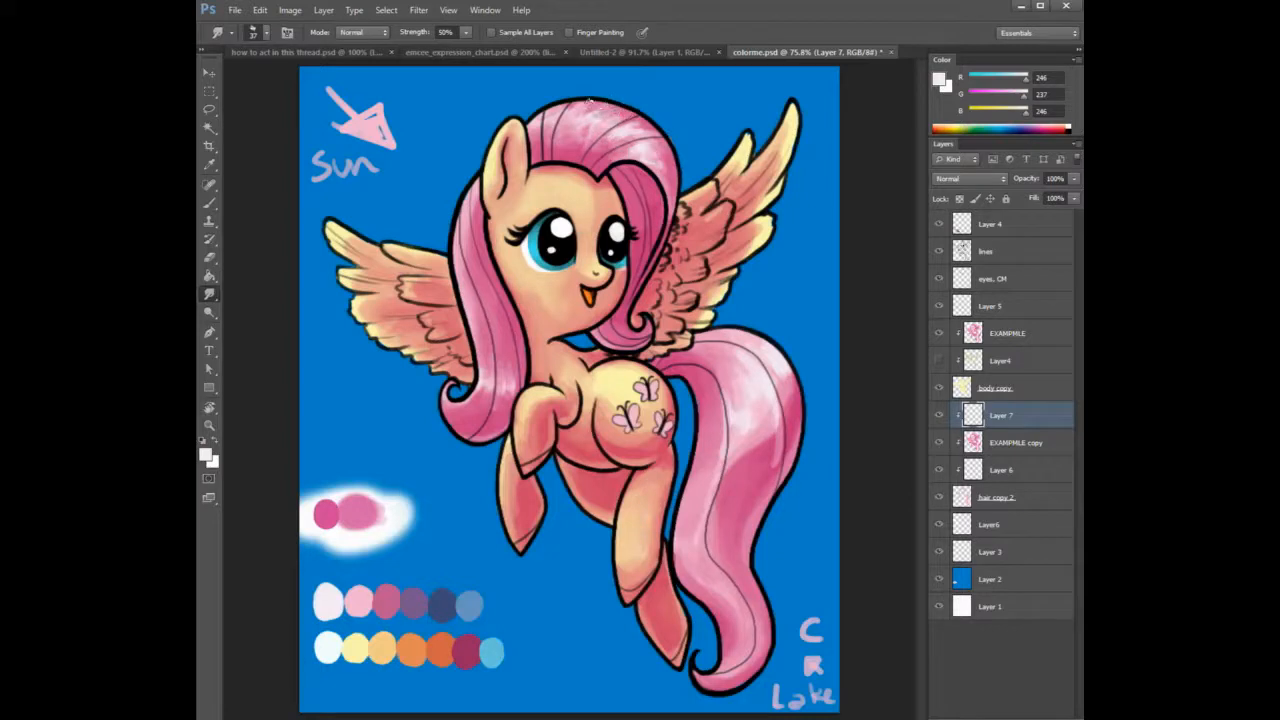
# Smudge the highlights on top of the mane using the textured 36 px tip at 24% strength.
pyautogui.rightClick(718, 200)
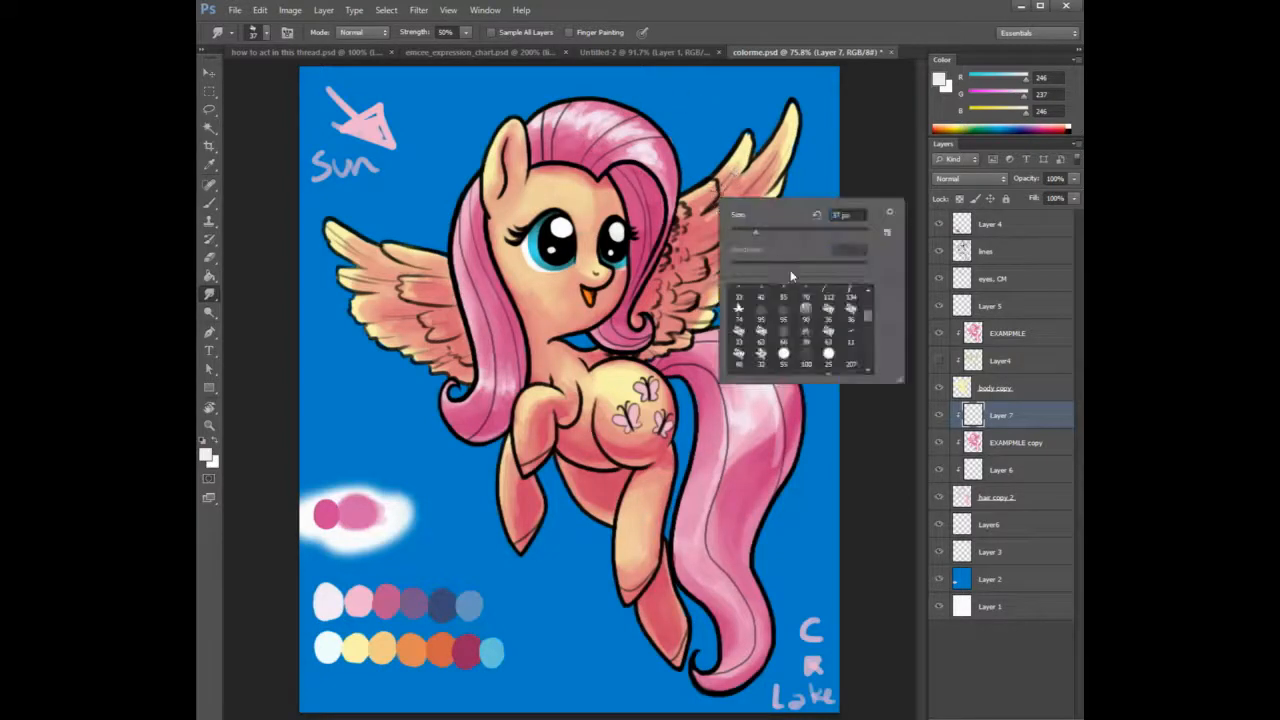
pyautogui.click(828, 311)
pyautogui.click(588, 147)
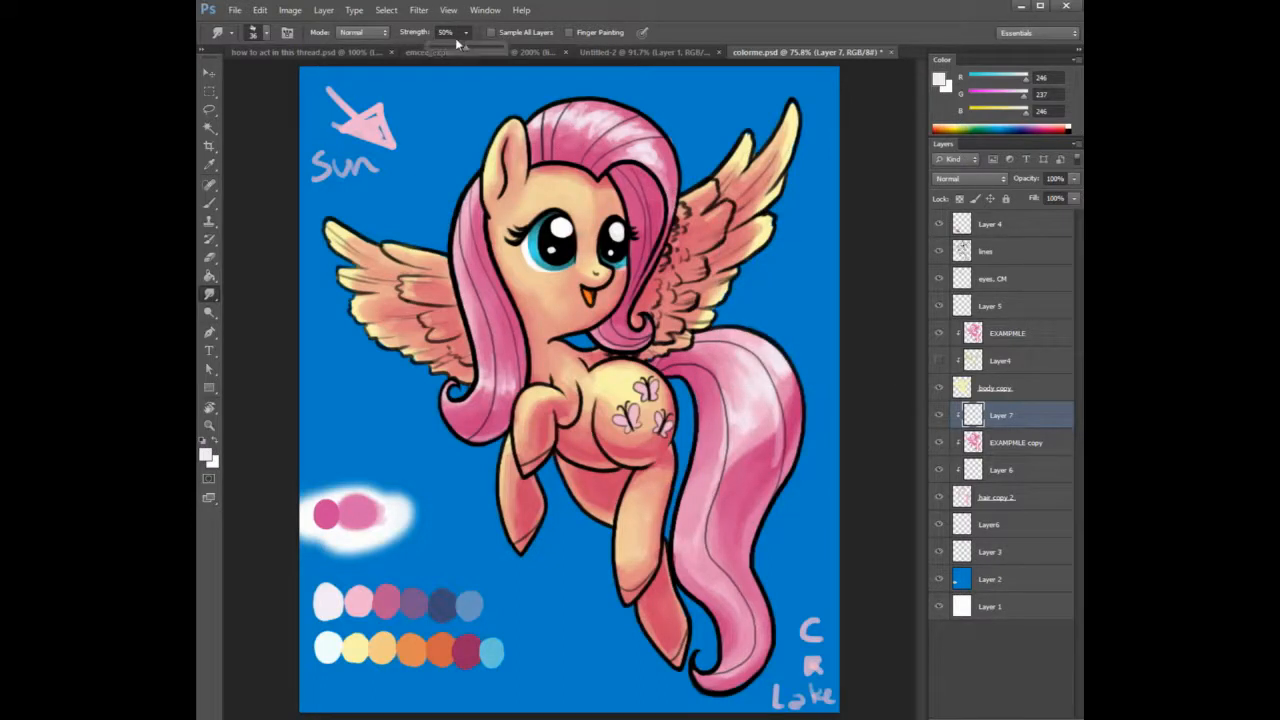
pyautogui.click(558, 136)
pyautogui.rightClick(686, 163)
pyautogui.click(831, 279)
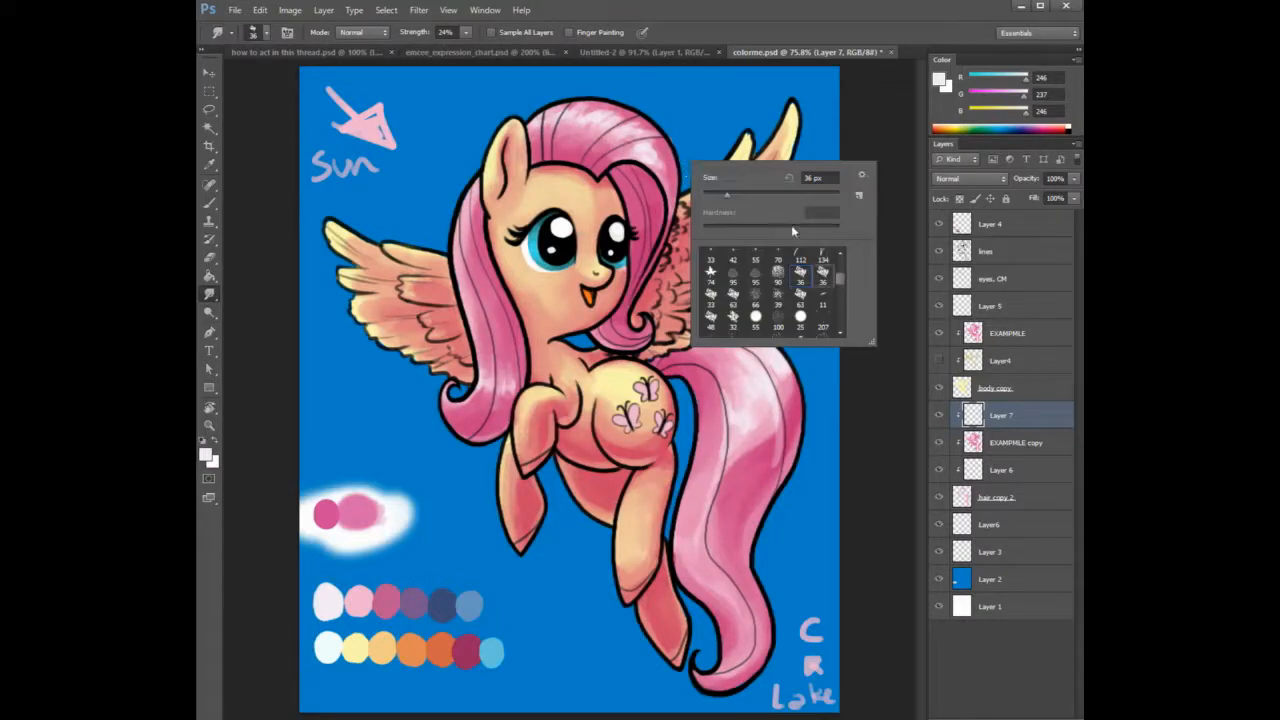
pyautogui.click(636, 124)
pyautogui.moveTo(630, 135)
pyautogui.mouseDown()
pyautogui.moveTo(589, 152)
pyautogui.moveTo(613, 118)
pyautogui.moveTo(601, 115)
pyautogui.moveTo(563, 141)
pyautogui.moveTo(591, 108)
pyautogui.moveTo(553, 143)
pyautogui.mouseUp()
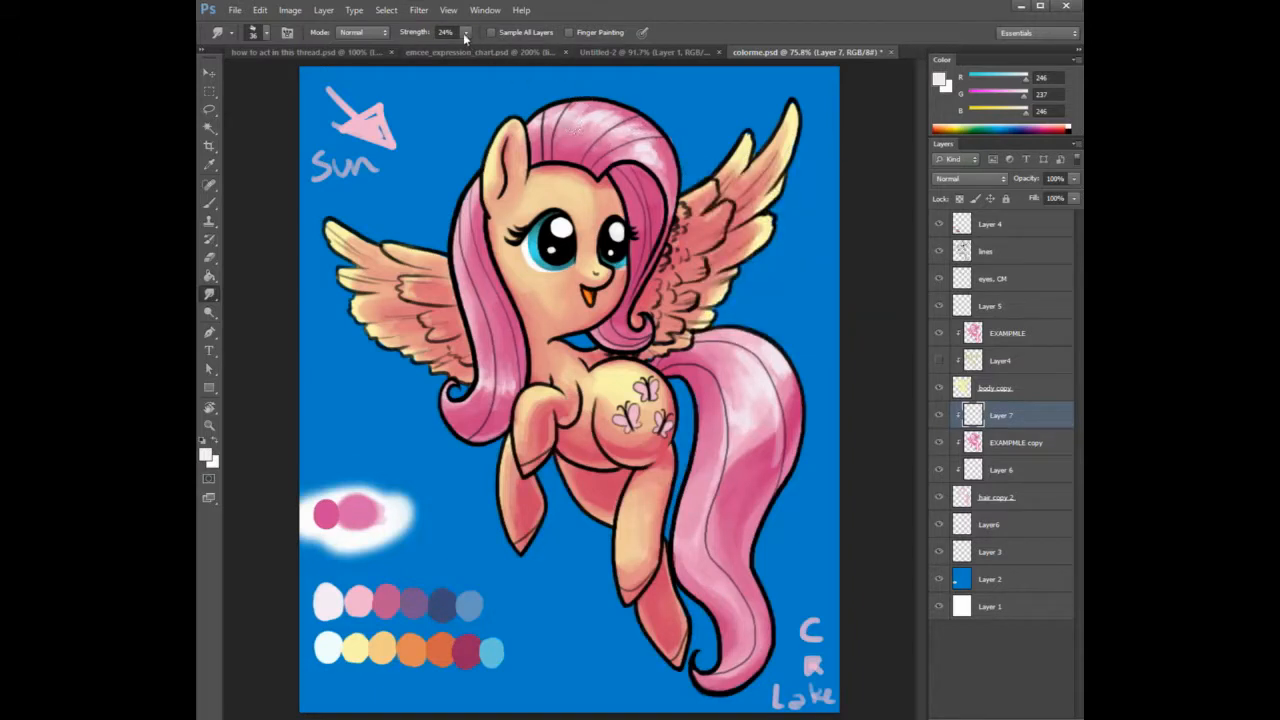
# Smudge the upper mane at 100% strength, and repaint pale highlight strands there with a 20 px brush.
pyautogui.press('0')
pyautogui.moveTo(620, 165)
pyautogui.mouseDown()
pyautogui.moveTo(647, 133)
pyautogui.moveTo(605, 145)
pyautogui.moveTo(640, 127)
pyautogui.moveTo(601, 118)
pyautogui.moveTo(582, 138)
pyautogui.moveTo(602, 118)
pyautogui.moveTo(576, 131)
pyautogui.moveTo(580, 110)
pyautogui.moveTo(544, 126)
pyautogui.mouseUp()
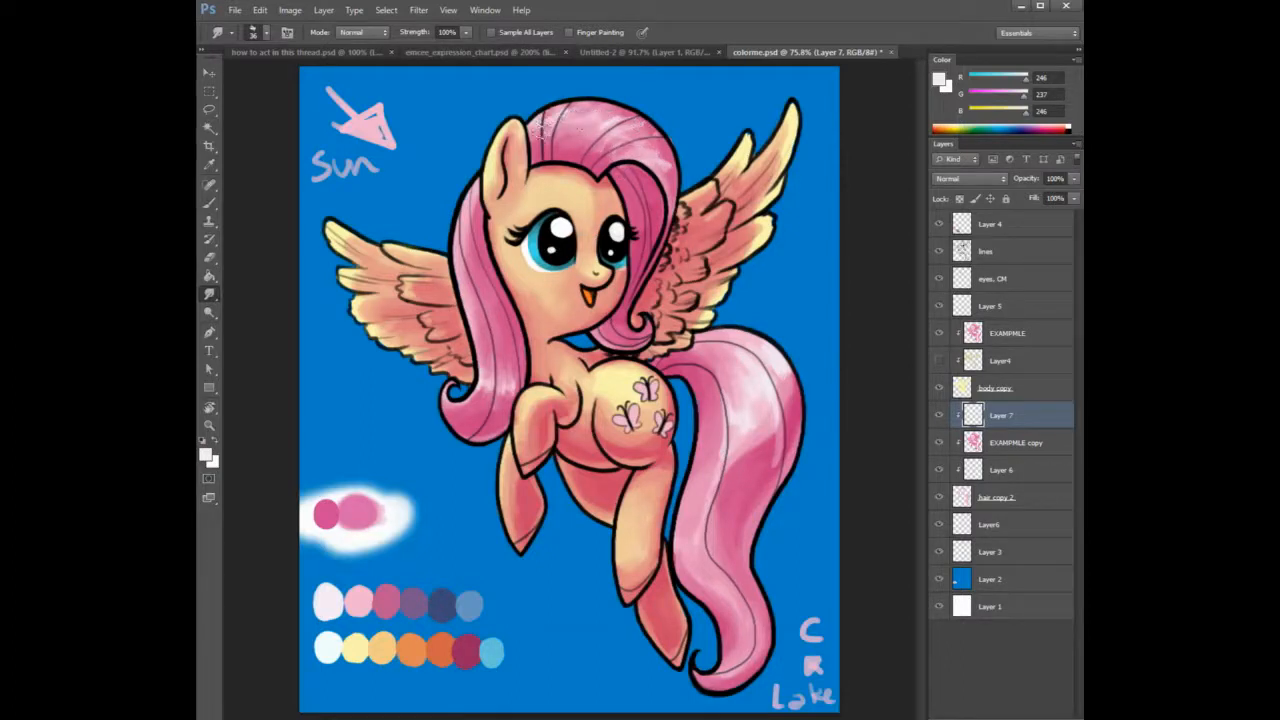
pyautogui.press('b')
pyautogui.rightClick(591, 113)
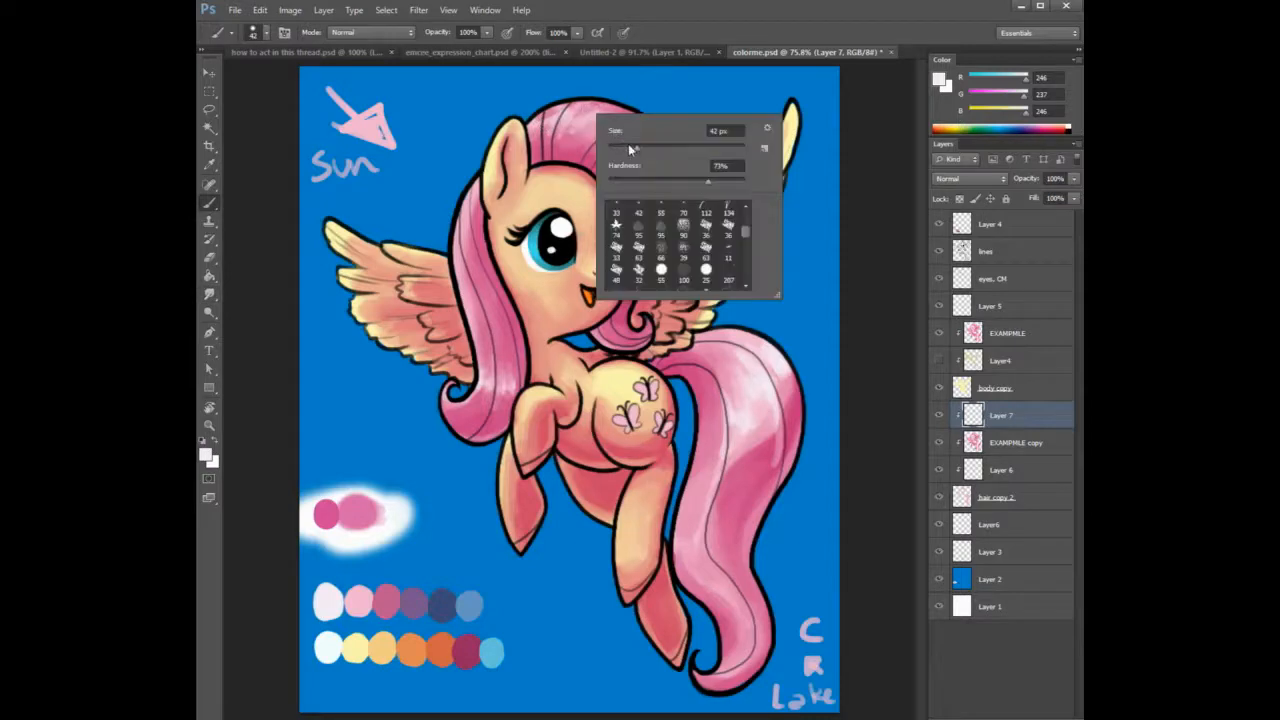
pyautogui.moveTo(633, 151); pyautogui.dragTo(623, 151)
pyautogui.moveTo(576, 110)
pyautogui.mouseDown()
pyautogui.moveTo(564, 151)
pyautogui.moveTo(583, 125)
pyautogui.moveTo(617, 117)
pyautogui.moveTo(594, 132)
pyautogui.moveTo(598, 108)
pyautogui.moveTo(572, 146)
pyautogui.moveTo(630, 122)
pyautogui.moveTo(596, 157)
pyautogui.moveTo(627, 133)
pyautogui.moveTo(641, 142)
pyautogui.moveTo(632, 157)
pyautogui.moveTo(651, 161)
pyautogui.moveTo(591, 114)
pyautogui.moveTo(540, 124)
pyautogui.mouseUp()
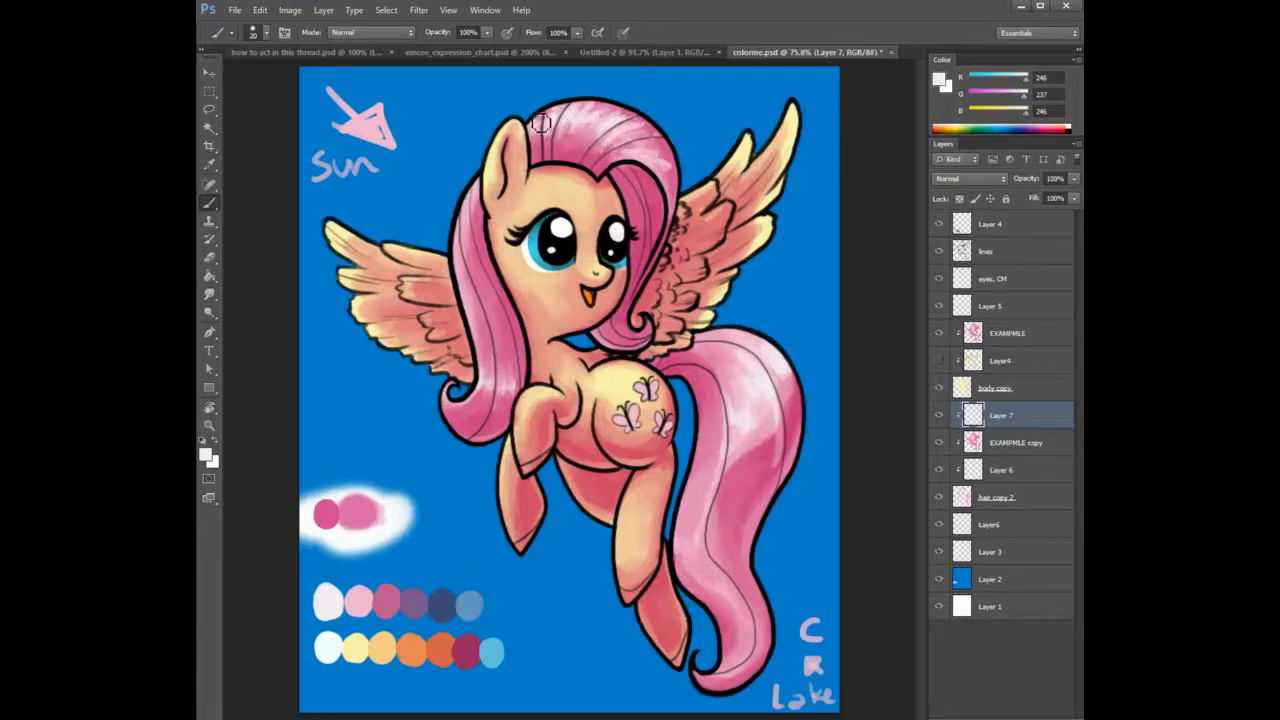
# Blend the highlights on the top of the mane and the upper tail with the Smudge tool at 55% strength.
pyautogui.click(209, 293)
pyautogui.moveTo(560, 136)
pyautogui.mouseDown()
pyautogui.moveTo(540, 140)
pyautogui.moveTo(548, 124)
pyautogui.moveTo(585, 128)
pyautogui.mouseUp()
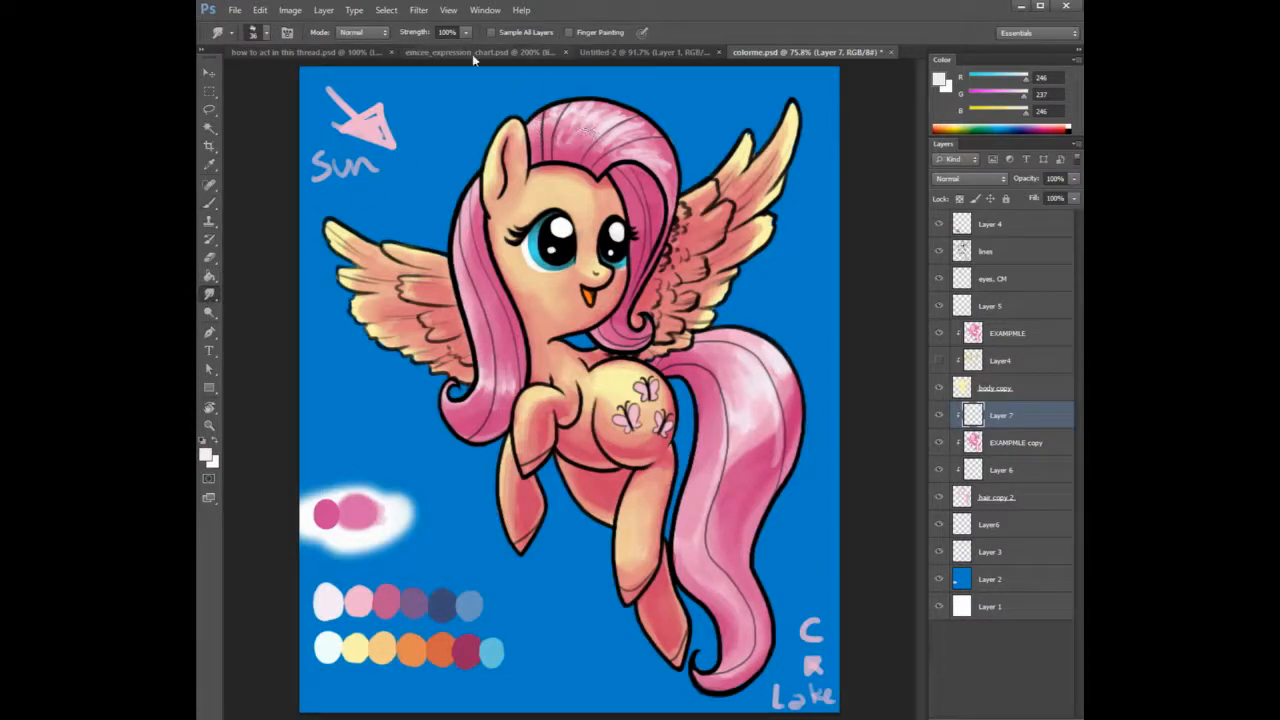
pyautogui.click(451, 81)
pyautogui.moveTo(537, 147)
pyautogui.mouseDown()
pyautogui.moveTo(572, 122)
pyautogui.moveTo(578, 145)
pyautogui.moveTo(600, 127)
pyautogui.moveTo(599, 149)
pyautogui.moveTo(668, 162)
pyautogui.moveTo(646, 150)
pyautogui.moveTo(661, 146)
pyautogui.moveTo(667, 172)
pyautogui.moveTo(653, 124)
pyautogui.moveTo(563, 107)
pyautogui.mouseUp()
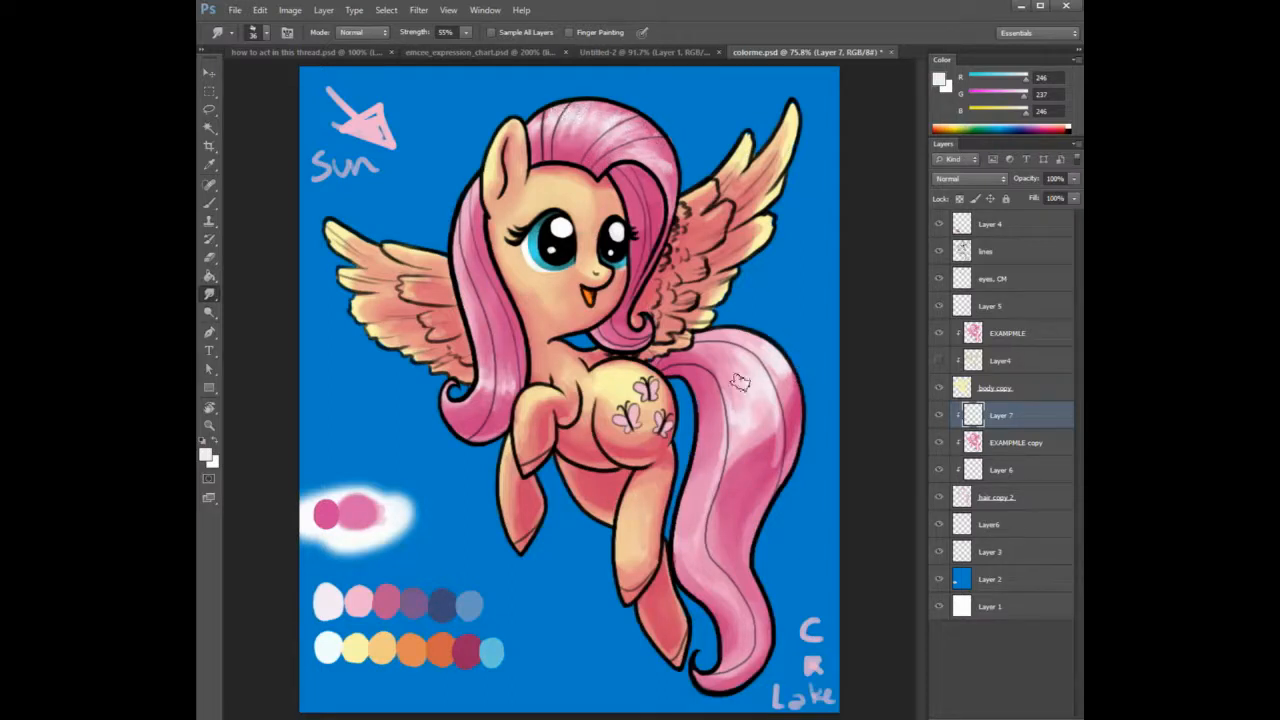
pyautogui.moveTo(737, 346)
pyautogui.mouseDown()
pyautogui.moveTo(786, 386)
pyautogui.moveTo(778, 411)
pyautogui.moveTo(758, 402)
pyautogui.moveTo(737, 425)
pyautogui.mouseUp()
# Paint pale highlights on the lower tail and the upper part of the hair lock beside the face with a 54 px brush.
pyautogui.press('b')
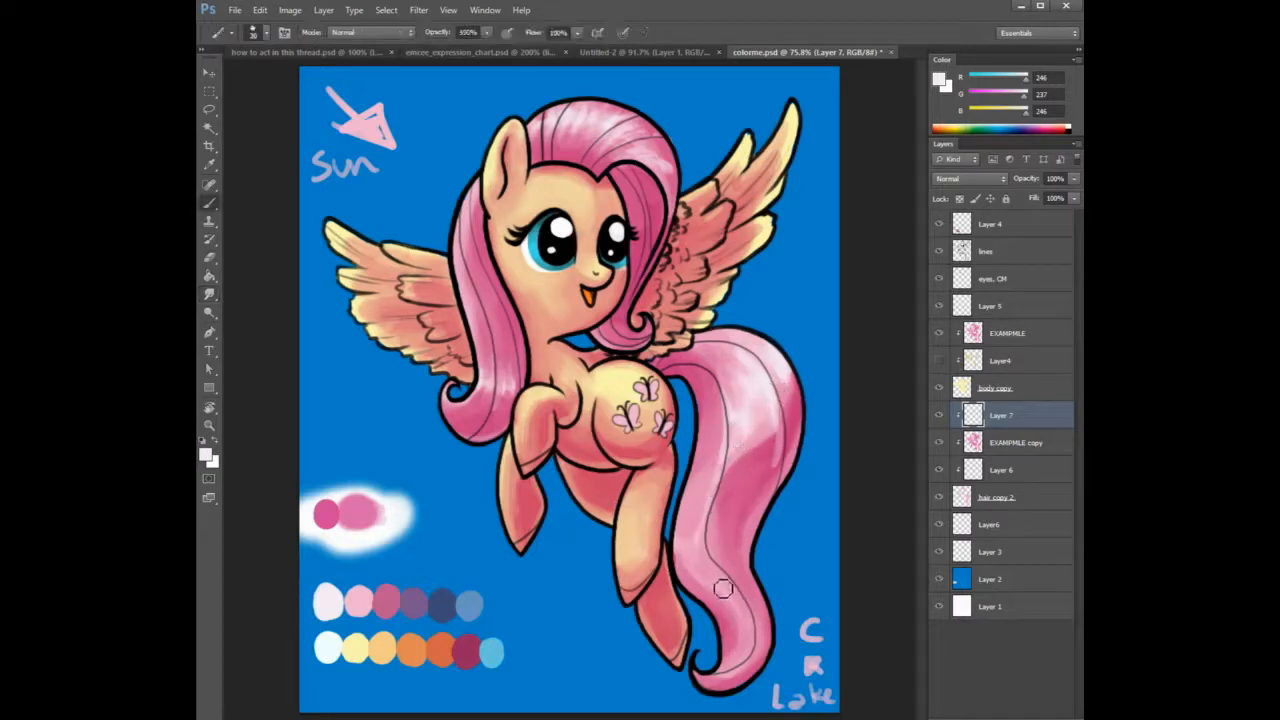
pyautogui.rightClick(724, 548)
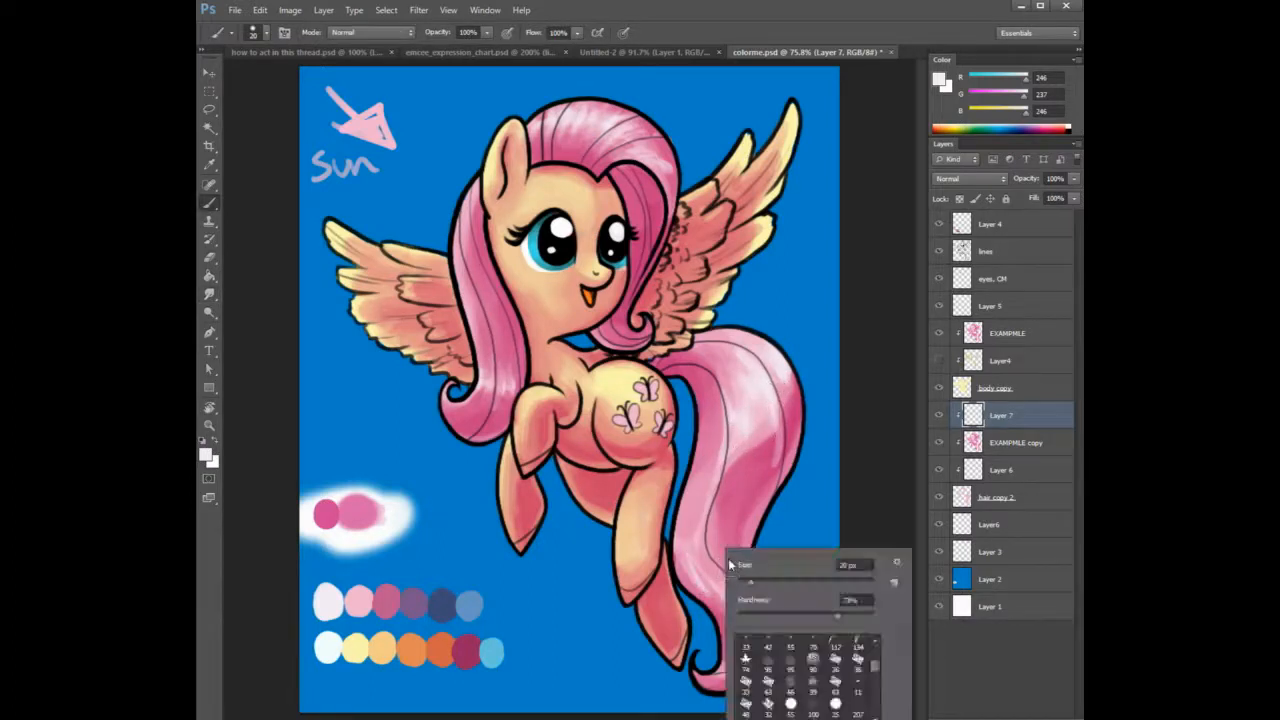
pyautogui.moveTo(762, 585); pyautogui.dragTo(773, 585)
pyautogui.press('Return')
pyautogui.moveTo(695, 565)
pyautogui.mouseDown()
pyautogui.moveTo(699, 511)
pyautogui.moveTo(732, 657)
pyautogui.mouseUp()
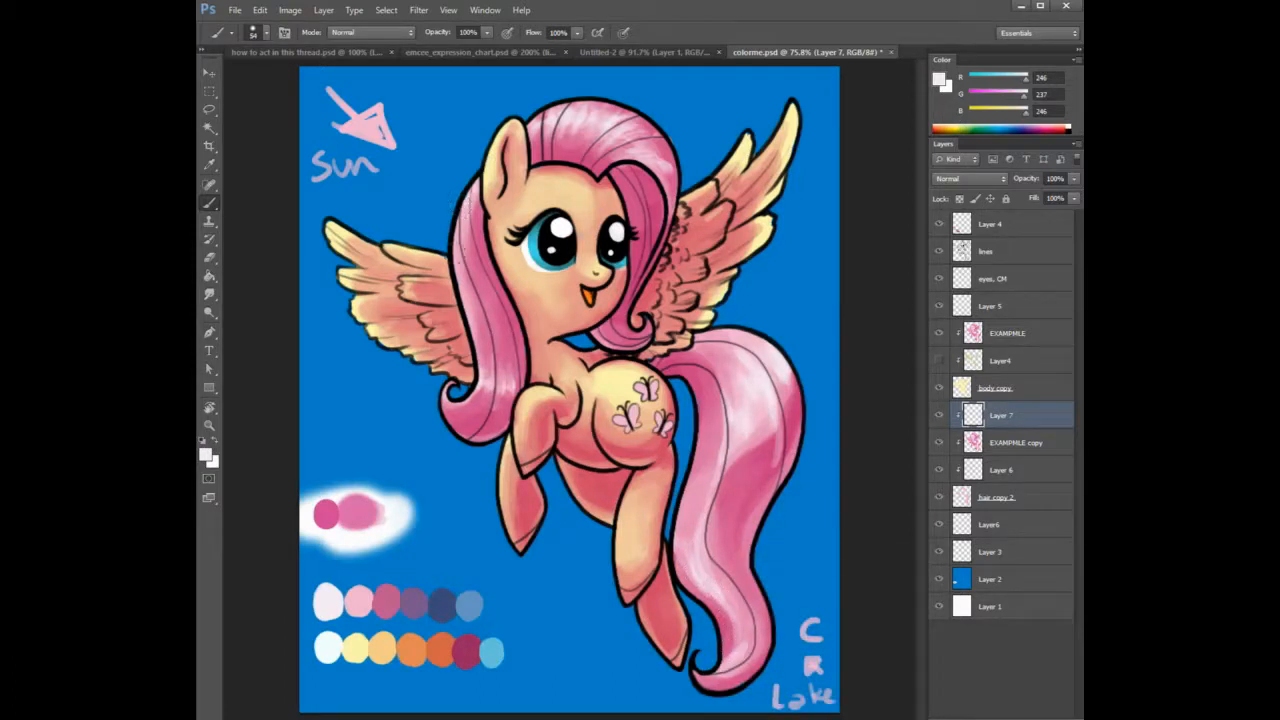
pyautogui.moveTo(464, 230); pyautogui.dragTo(460, 250)
# Discard the newly added layer and move Layer 6 directly above Layer 7 in the clipped hair group.
pyautogui.click(1025, 695)
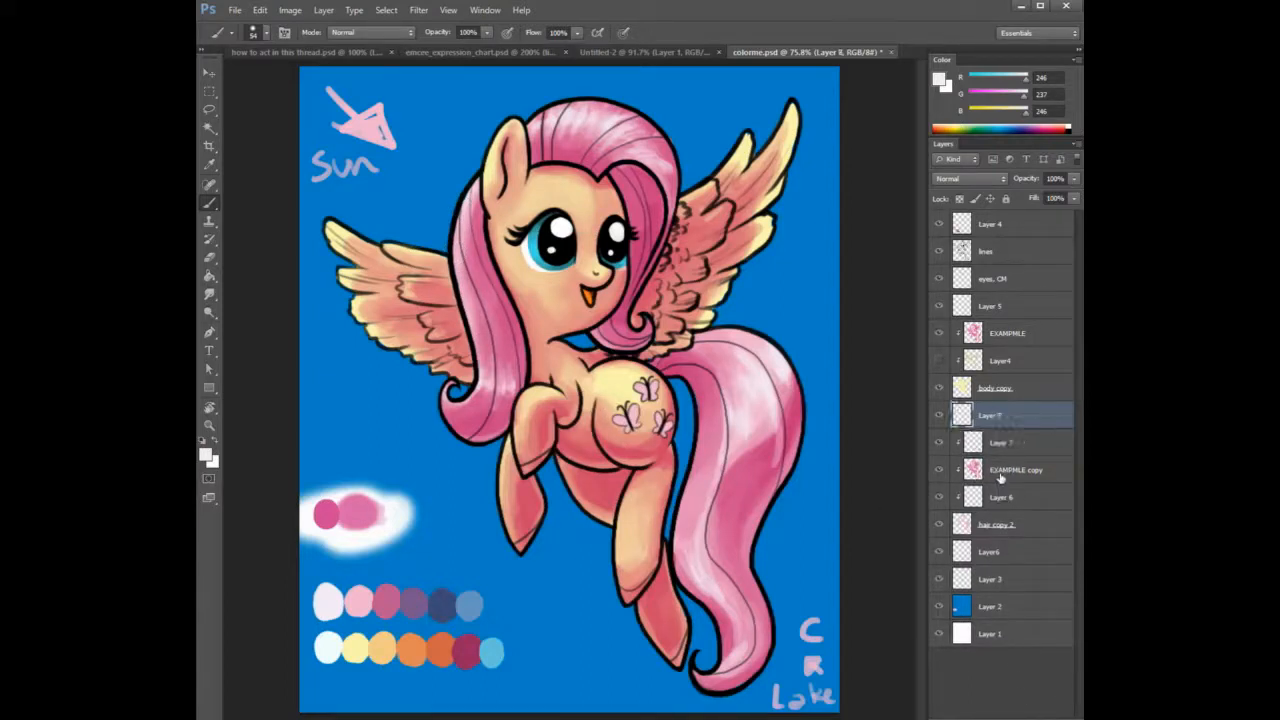
pyautogui.hotkey('ctrl', 'z')
pyautogui.moveTo(1003, 480); pyautogui.dragTo(1009, 410)
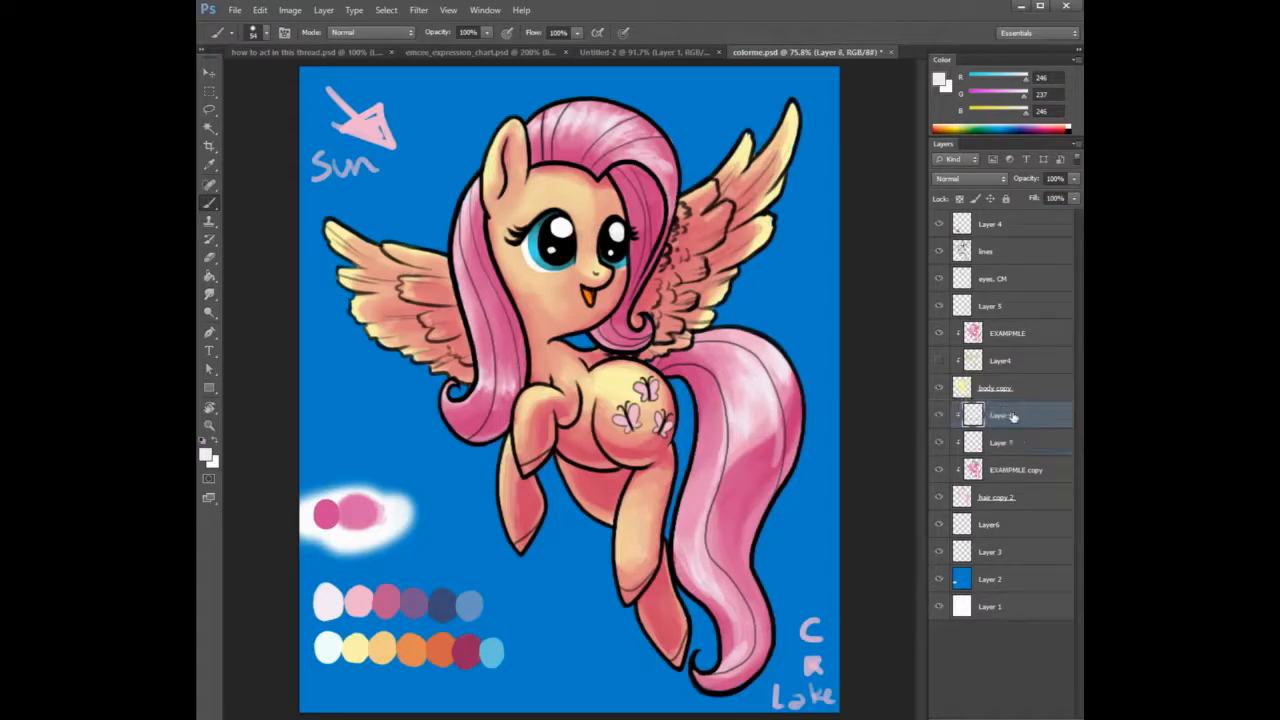
# Paint shading on the forelock on Layer 6 in the purple swatch colour, using an 83 px brush.
pyautogui.rightClick(596, 346)
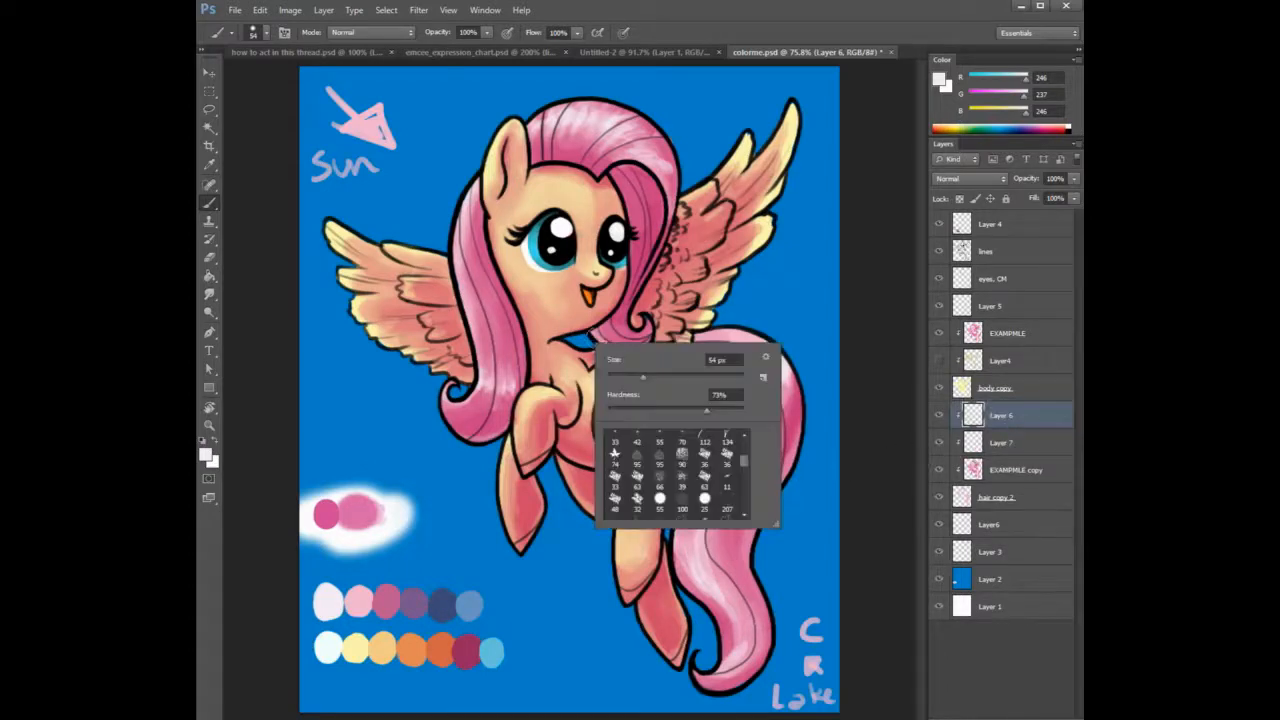
pyautogui.moveTo(641, 376); pyautogui.dragTo(662, 376)
pyautogui.keyDown('alt'); pyautogui.click(396, 592); pyautogui.keyUp('alt')
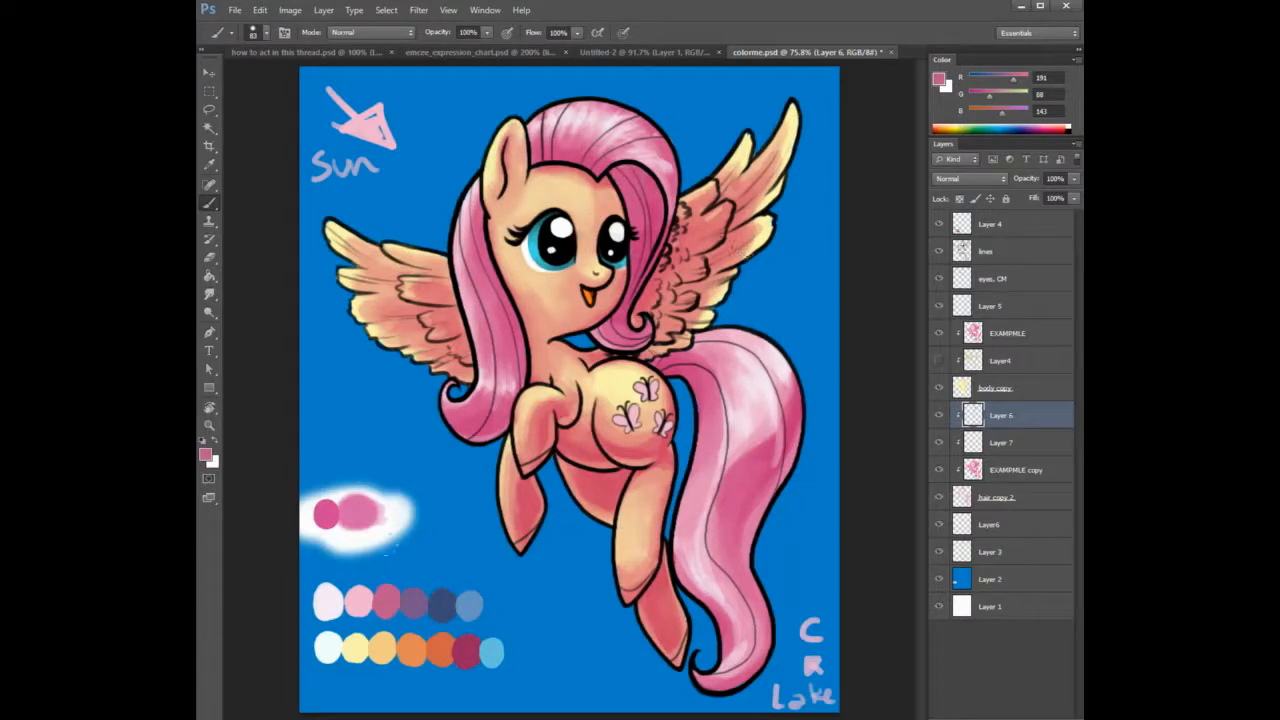
pyautogui.keyDown('alt'); pyautogui.click(419, 599); pyautogui.keyUp('alt')
pyautogui.moveTo(614, 176); pyautogui.dragTo(640, 196)
# Extend the forelock's purple shading with a softer 87 px brush, blending its edges with colours sampled from the hair.
pyautogui.rightClick(689, 226)
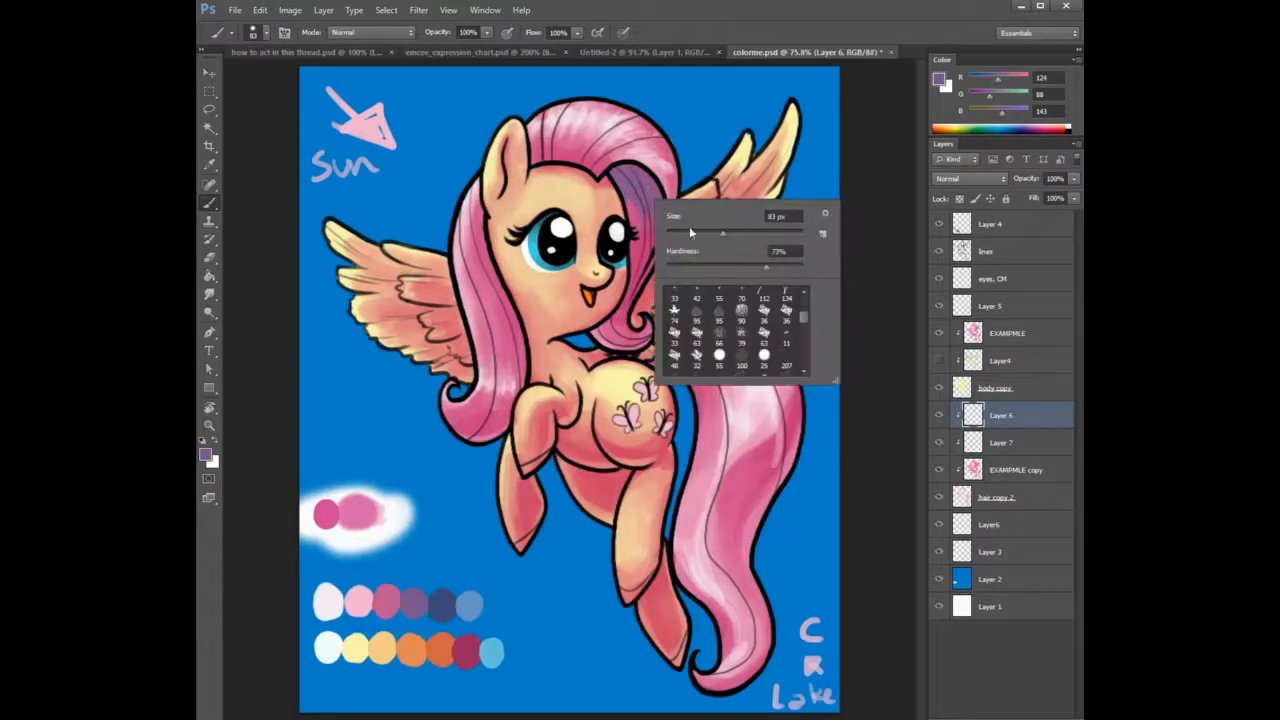
pyautogui.moveTo(731, 270); pyautogui.dragTo(696, 271)
pyautogui.click(722, 233)
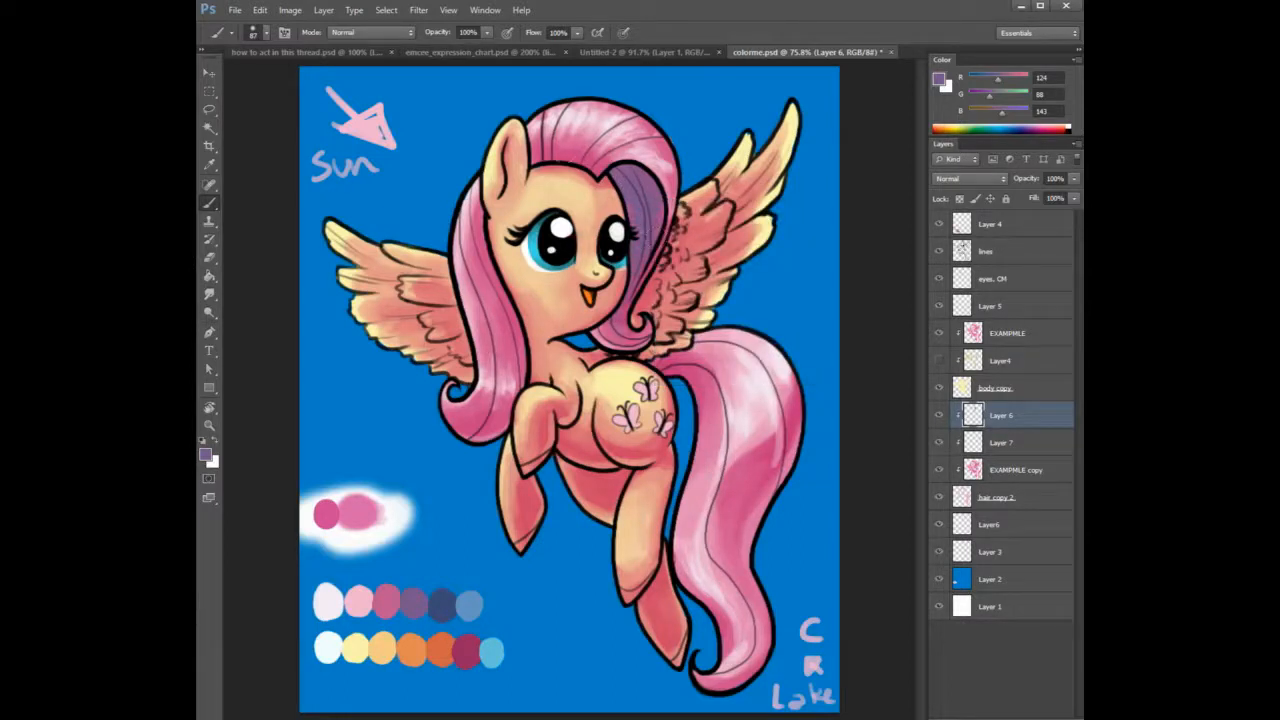
pyautogui.keyDown('alt'); pyautogui.click(549, 149); pyautogui.keyUp('alt')
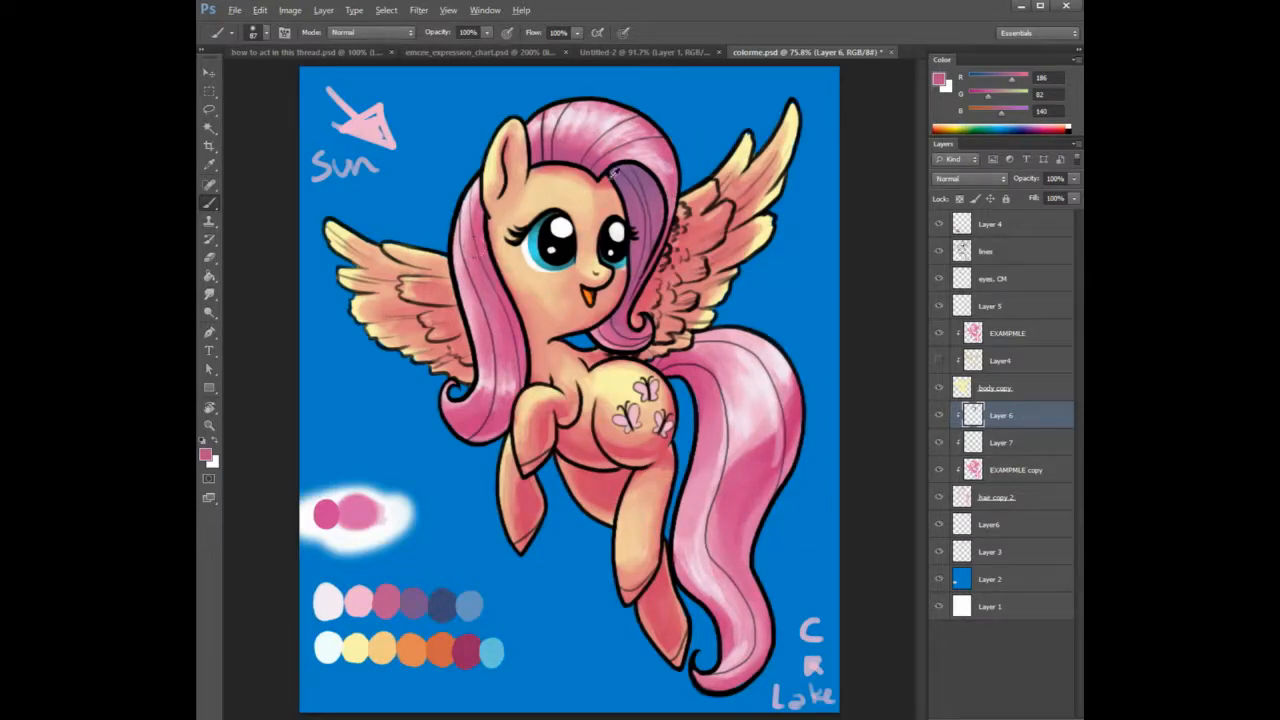
pyautogui.keyDown('alt'); pyautogui.click(582, 150); pyautogui.keyUp('alt')
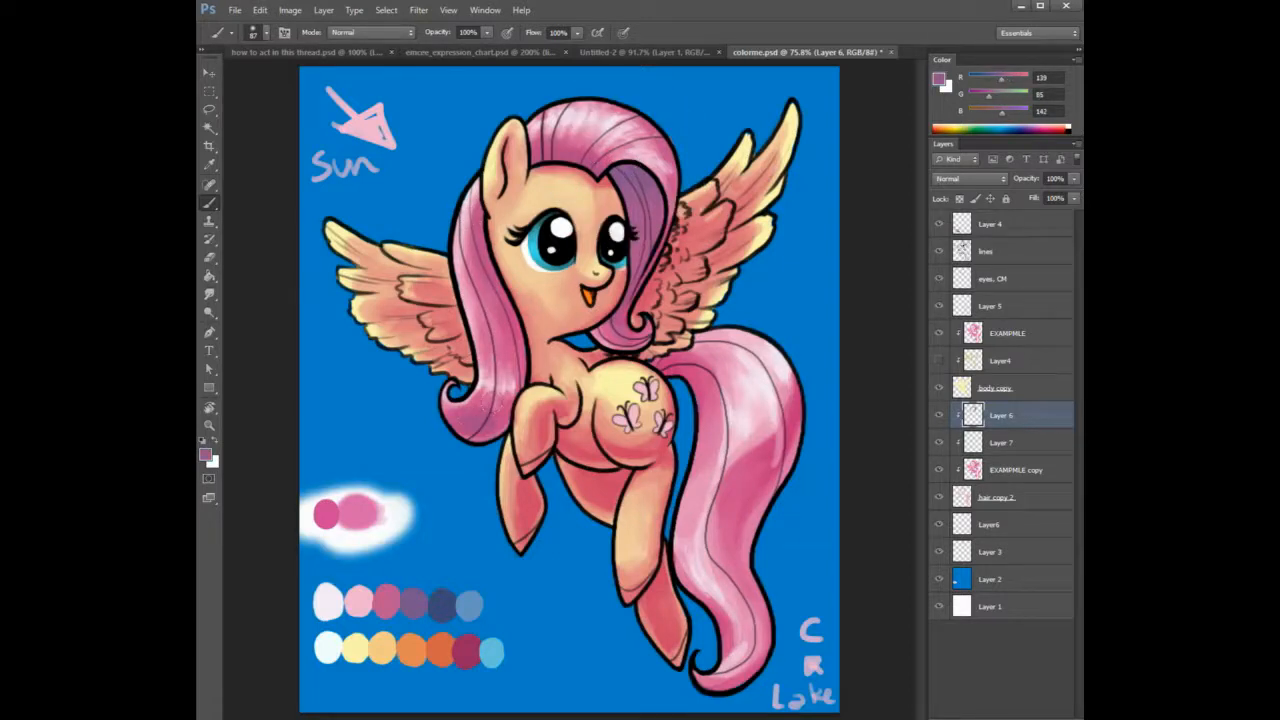
# Shade the curled end of the hair lock beside the chest in muted purple, undoing and erasing excess strokes.
pyautogui.moveTo(520, 372); pyautogui.dragTo(480, 430)
pyautogui.hotkey('ctrl', 'z')
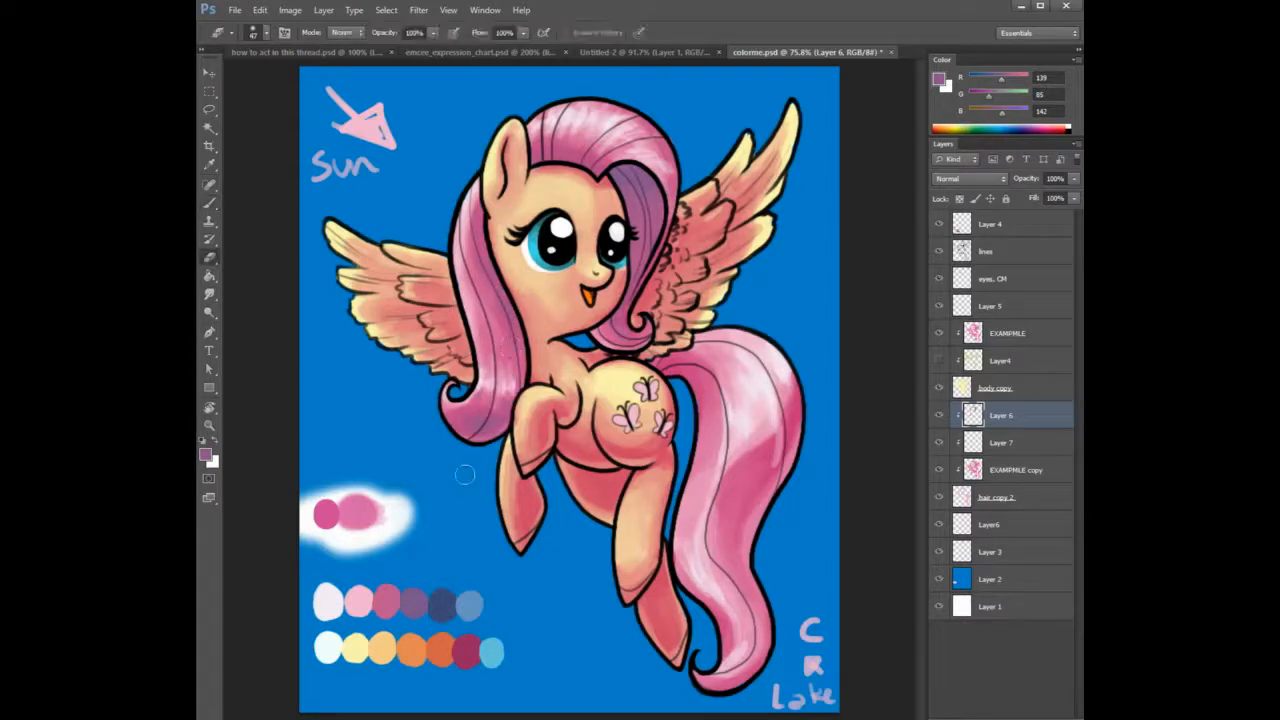
pyautogui.press('e')
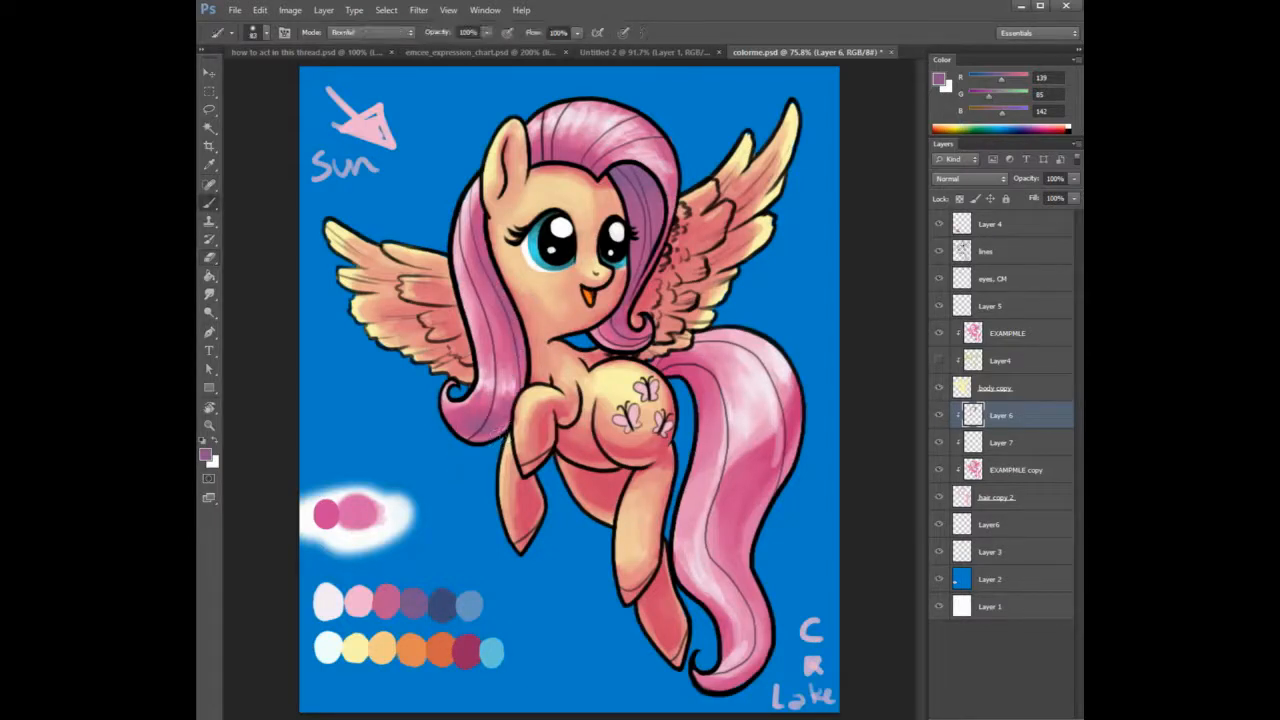
# Shade the fold in the middle of the tail in purple on Layer 6, softening it with pink sampled from the tail.
pyautogui.moveTo(786, 420); pyautogui.dragTo(770, 456)
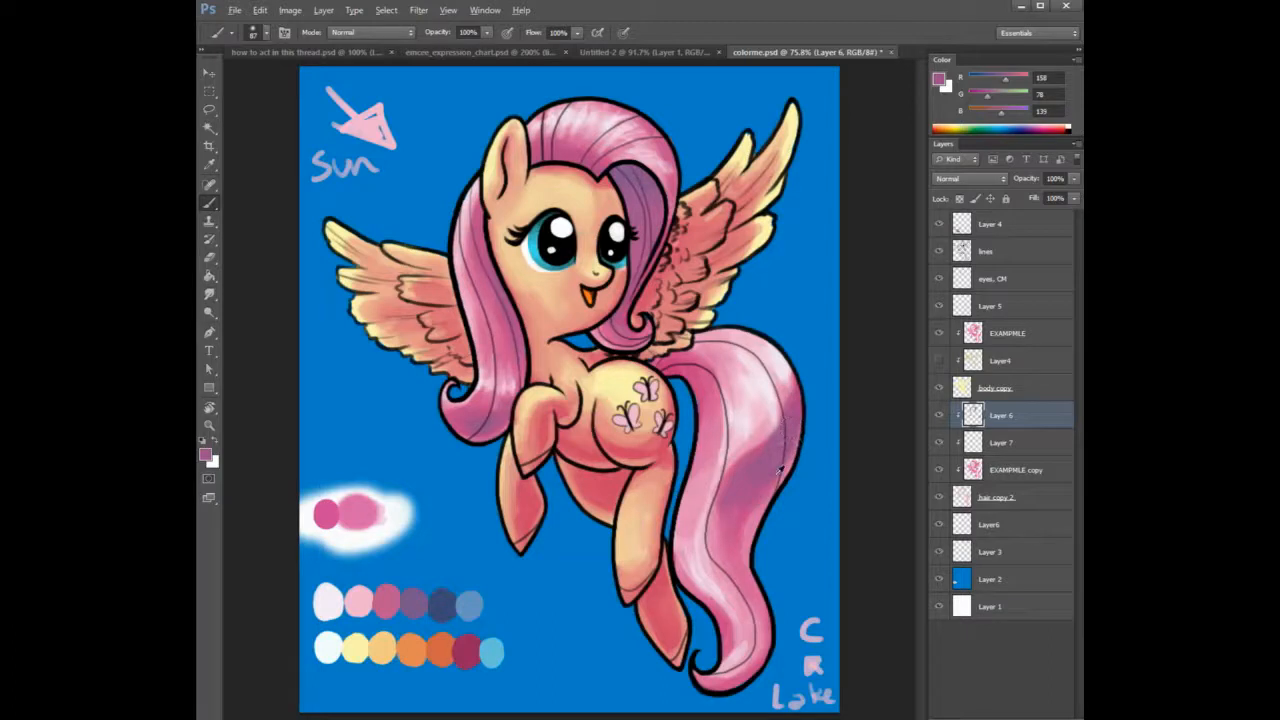
pyautogui.keyDown('alt'); pyautogui.click(733, 521); pyautogui.keyUp('alt')
pyautogui.click(1003, 443)
pyautogui.press('e')
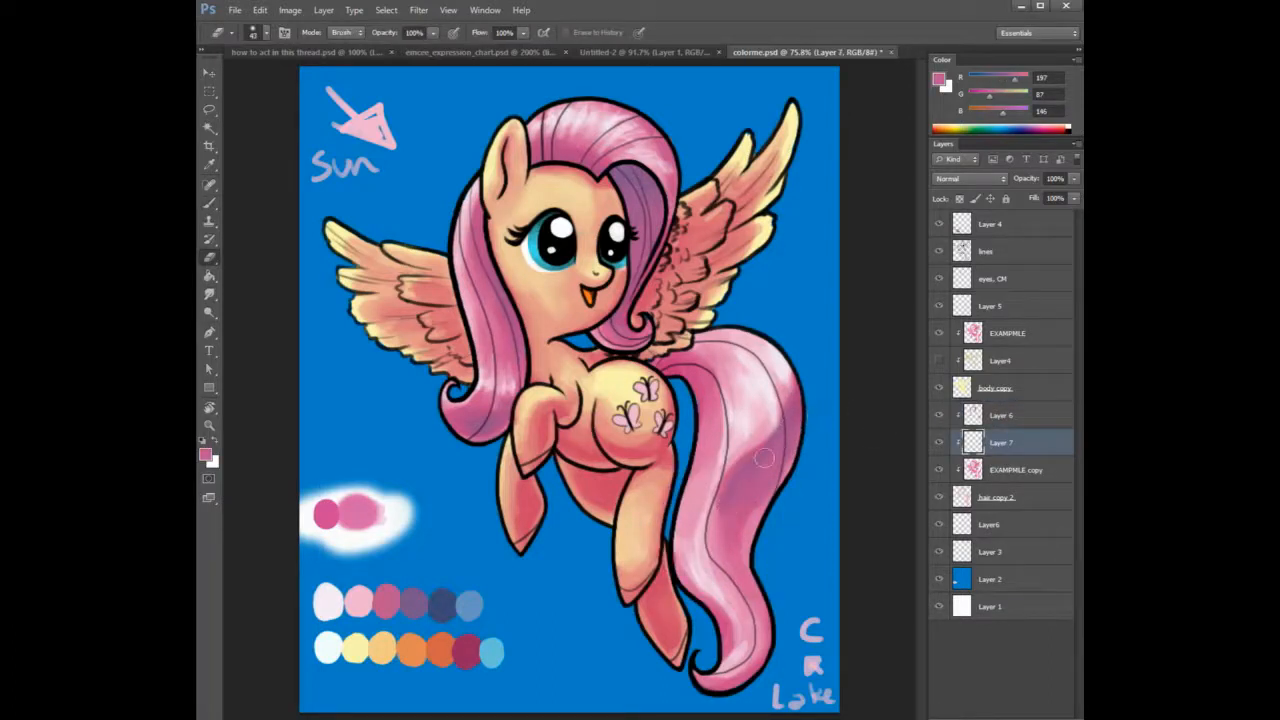
pyautogui.hotkey('alt', ']')
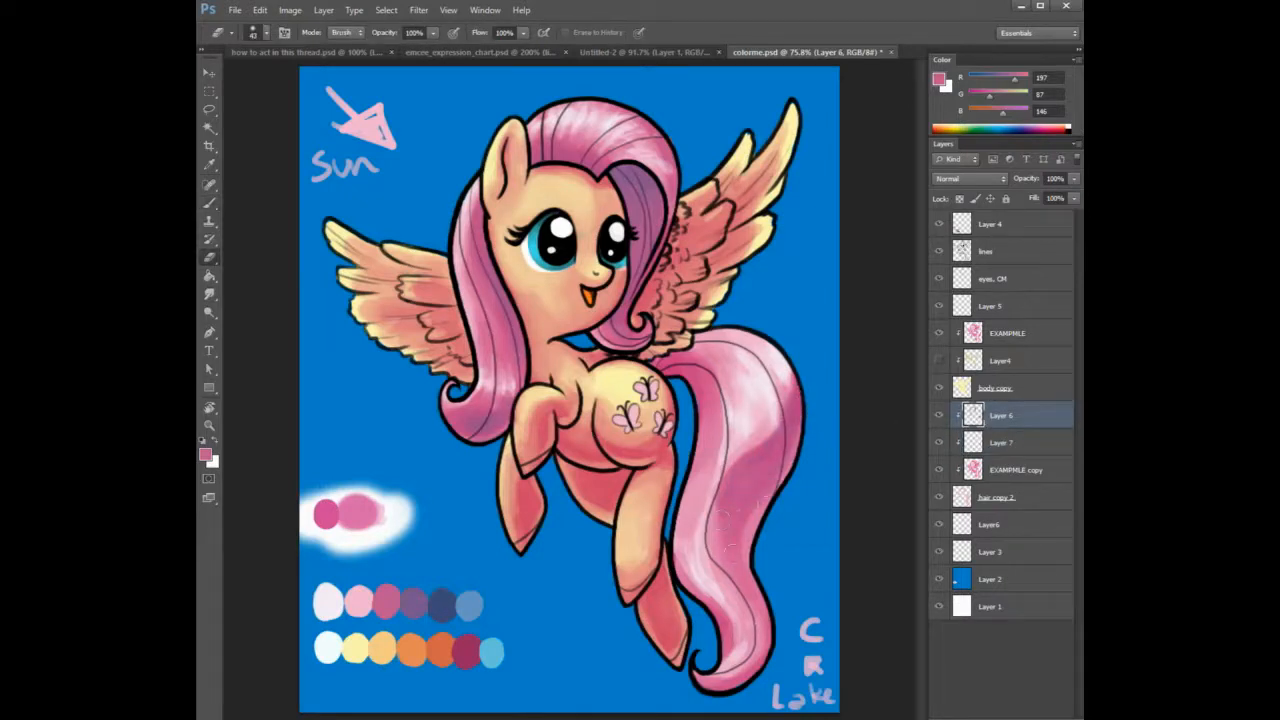
pyautogui.press('b')
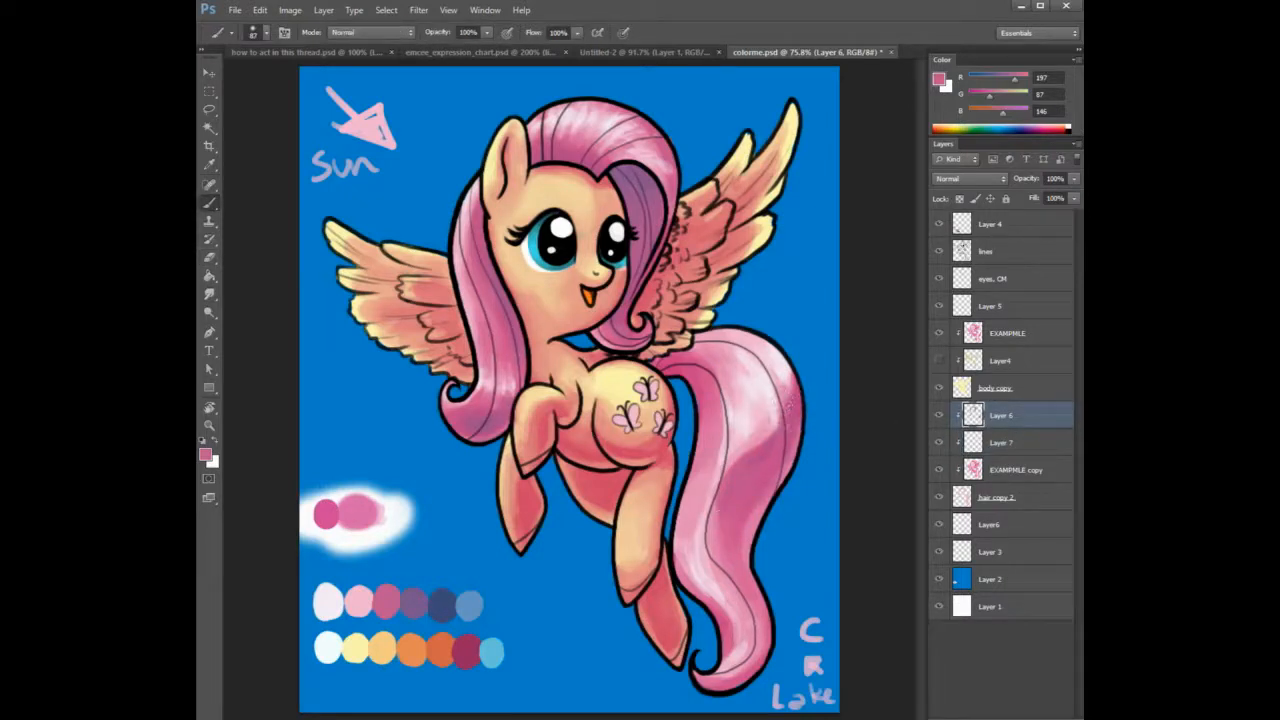
# Shade the tail's base in sampled purple and deepen its middle fold with a 41 px brush, picking up the navy swatch colour.
pyautogui.keyDown('alt'); pyautogui.click(650, 182); pyautogui.keyUp('alt')
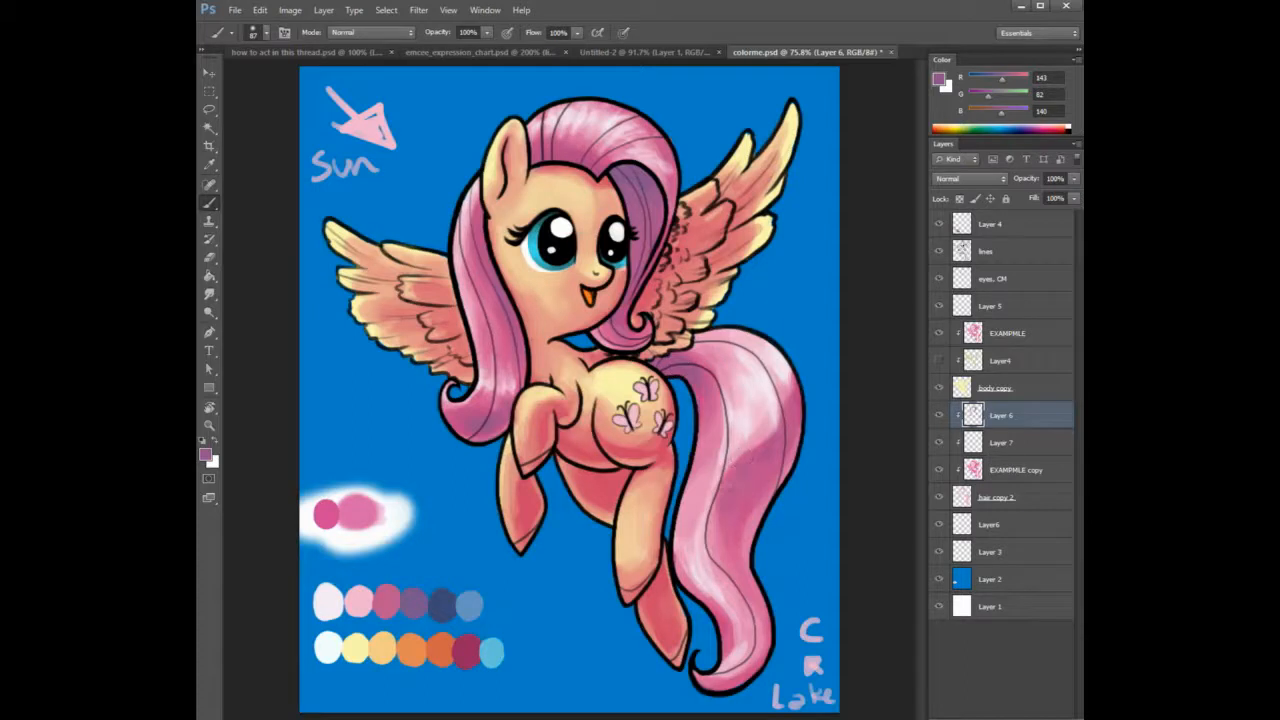
pyautogui.rightClick(750, 471)
pyautogui.click(812, 497)
pyautogui.click(741, 482)
pyautogui.keyDown('alt'); pyautogui.click(446, 604); pyautogui.keyUp('alt')
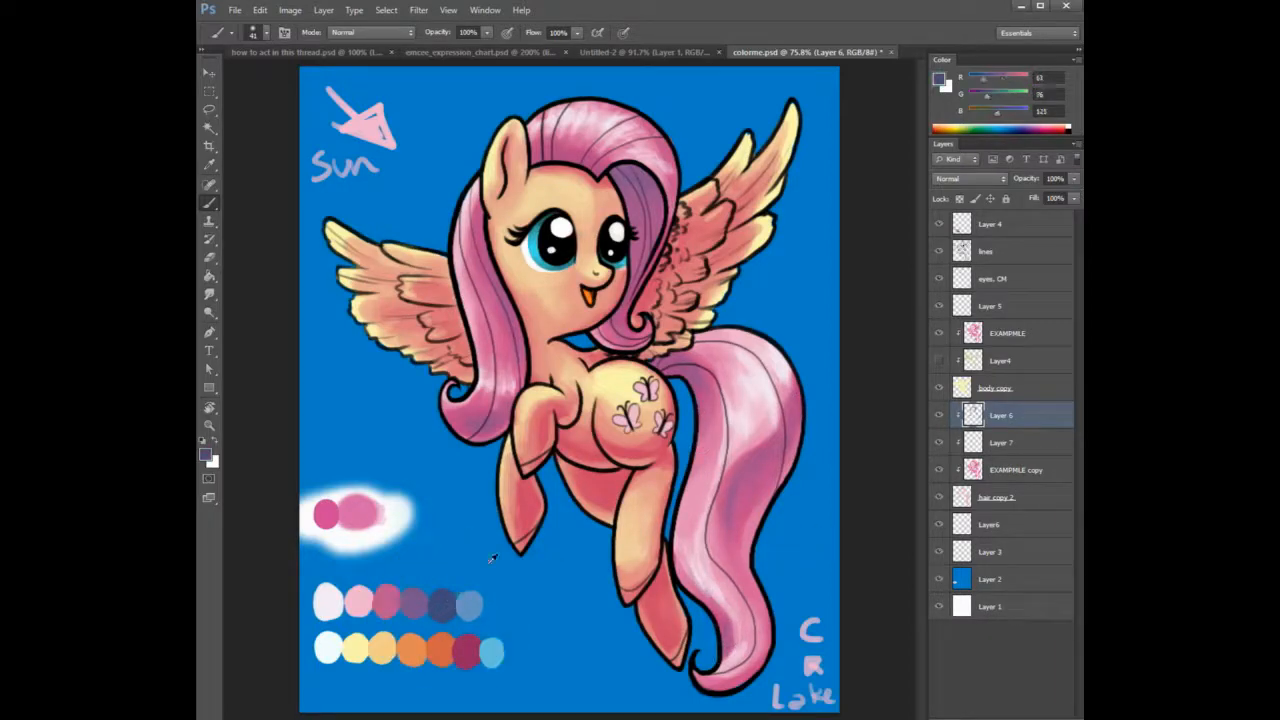
# Shade the curled end of the forelock in purple sampled from the mane, undoing the last stroke.
pyautogui.keyDown('alt'); pyautogui.click(504, 414); pyautogui.keyUp('alt')
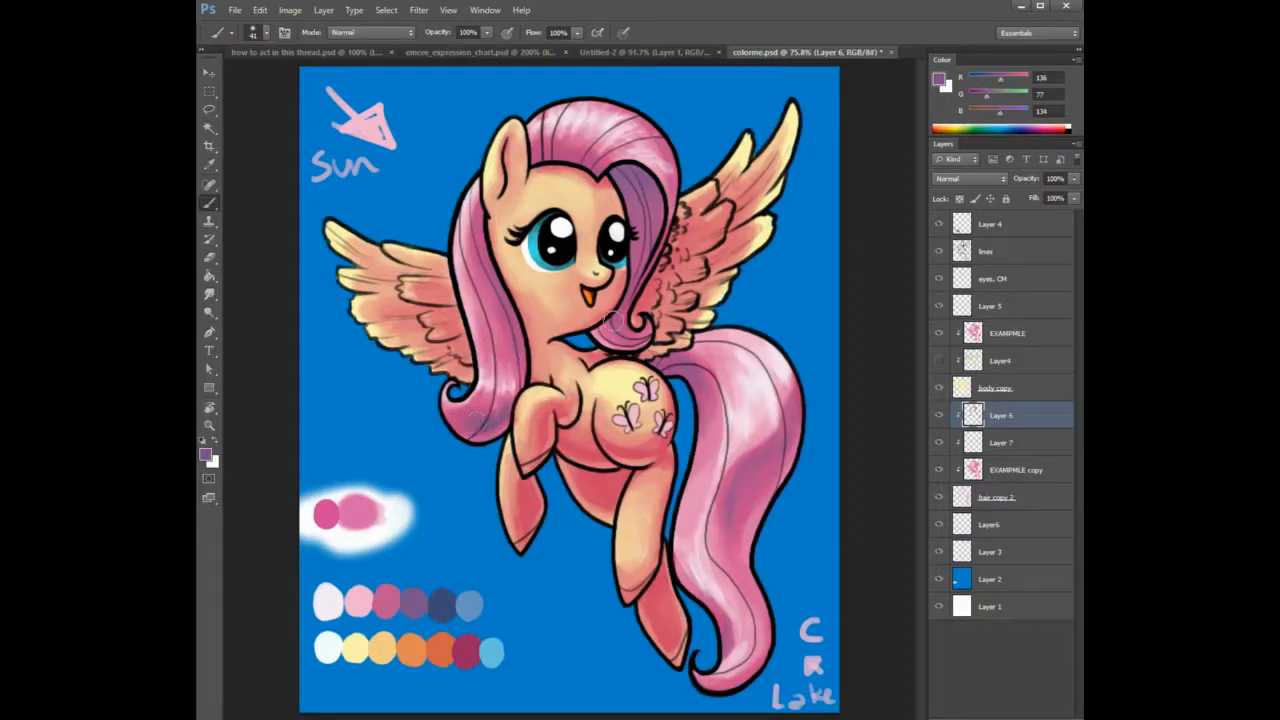
pyautogui.moveTo(642, 332)
pyautogui.mouseDown()
pyautogui.moveTo(606, 332)
pyautogui.moveTo(634, 340)
pyautogui.mouseUp()
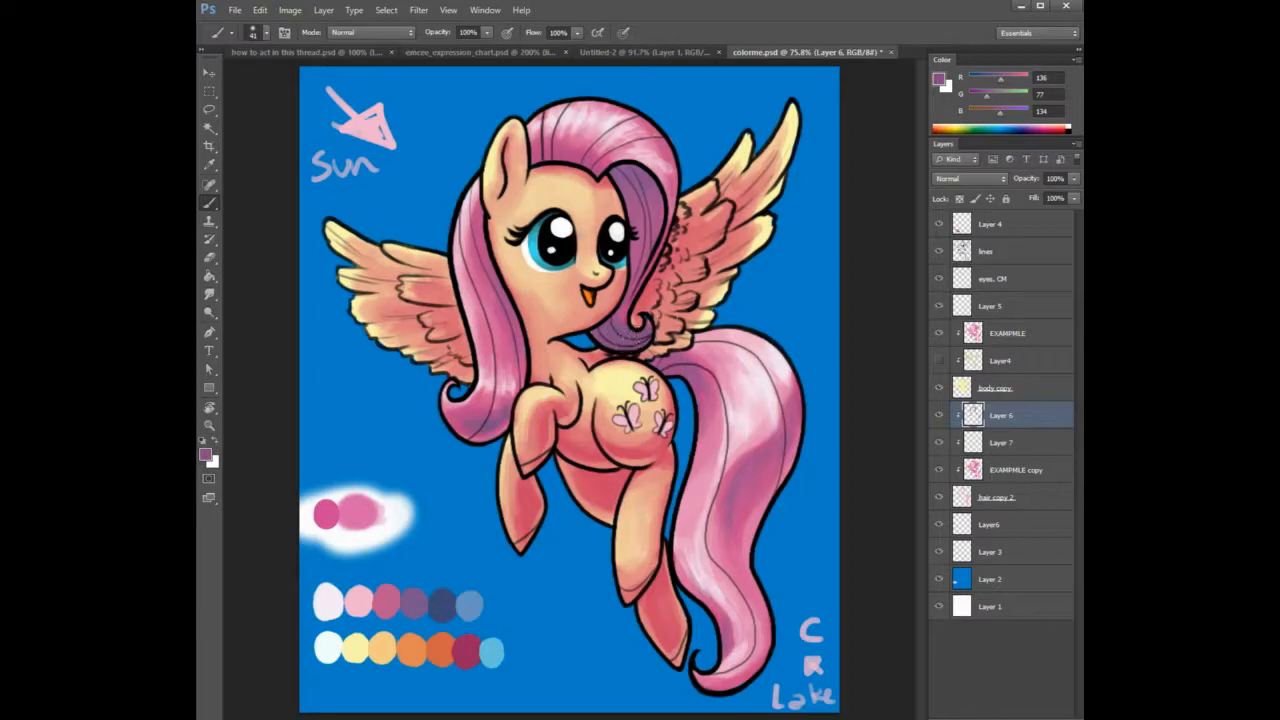
pyautogui.hotkey('ctrl', 'z')
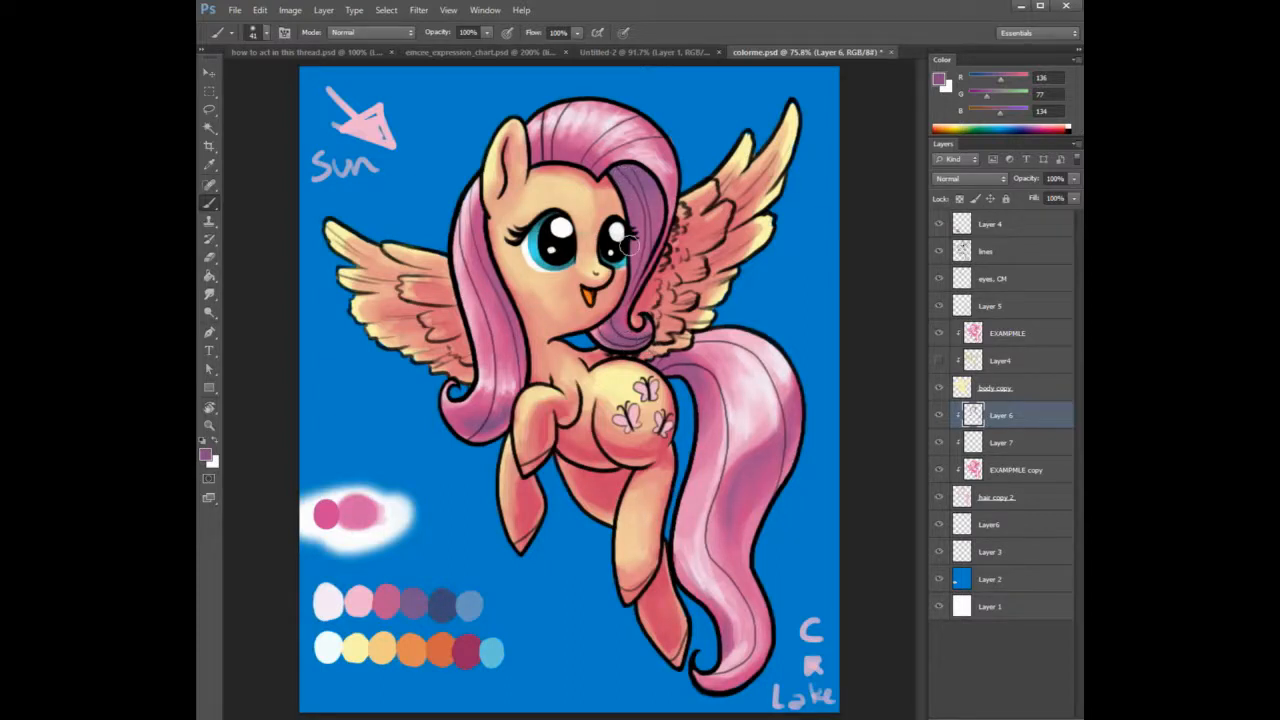
# Shade the mane's edge above the forehead and the lower tail in the same purple, using an 83 px brush.
pyautogui.rightClick(556, 223)
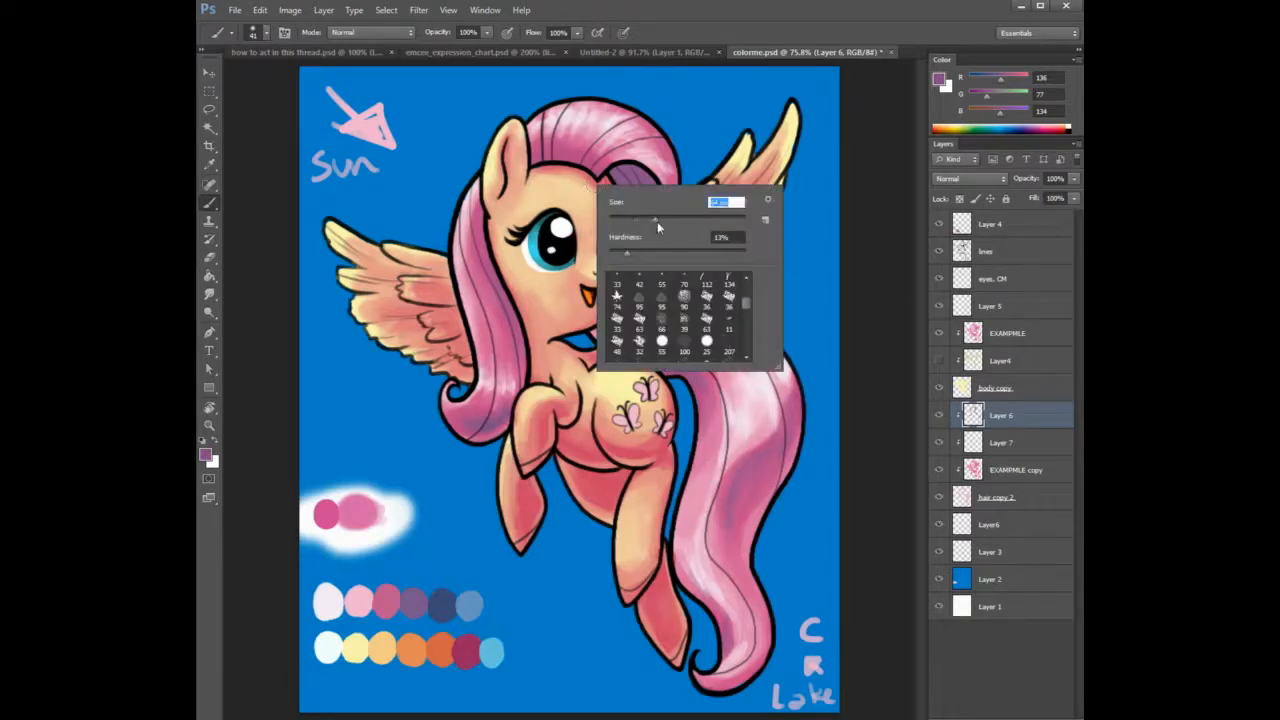
pyautogui.click(551, 152)
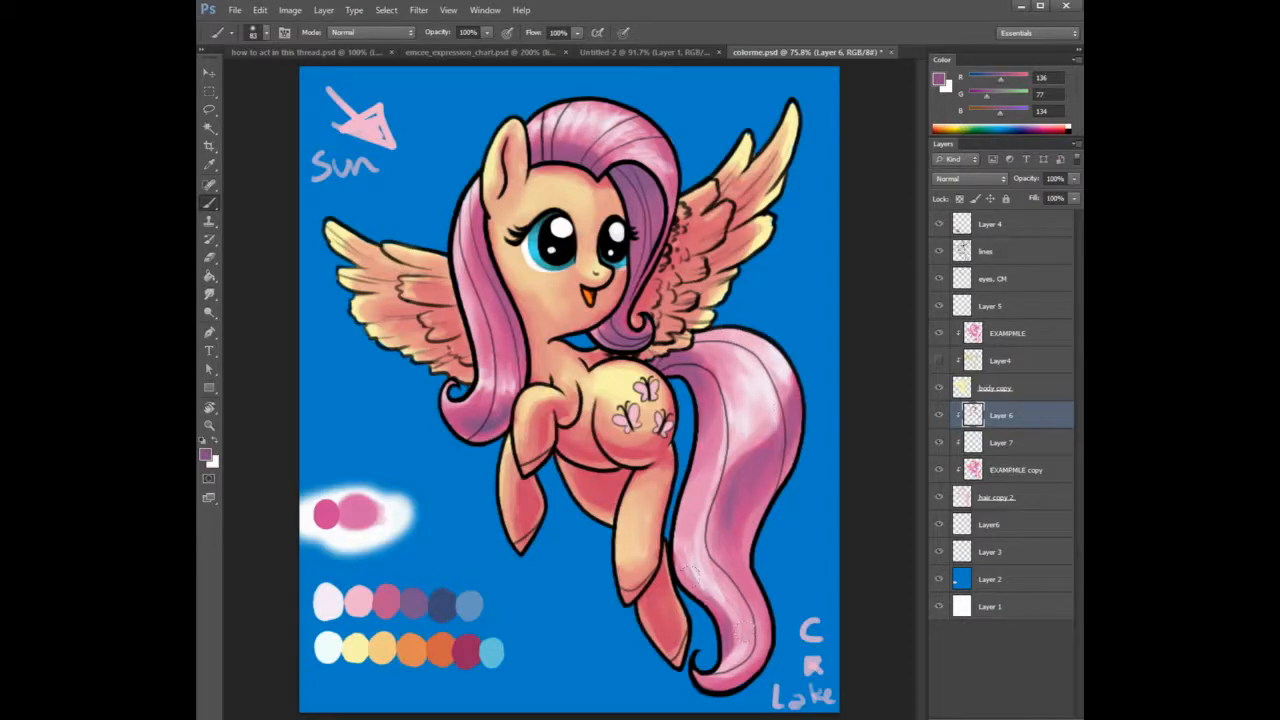
pyautogui.moveTo(690, 580); pyautogui.dragTo(725, 611)
# Add a new layer at 49% opacity above Layer 6 and prepare a 50 px brush in pale yellow sampled from the body.
pyautogui.rightClick(626, 502)
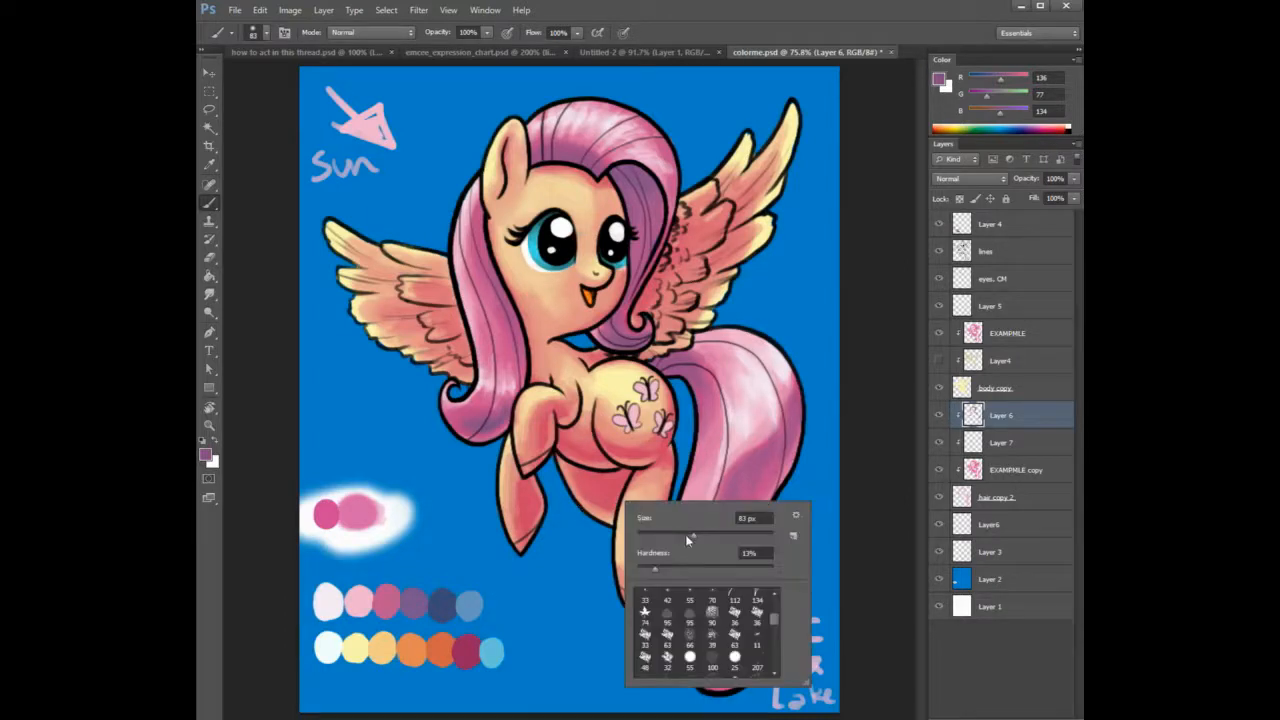
pyautogui.keyDown('alt'); pyautogui.click(627, 376); pyautogui.keyUp('alt')
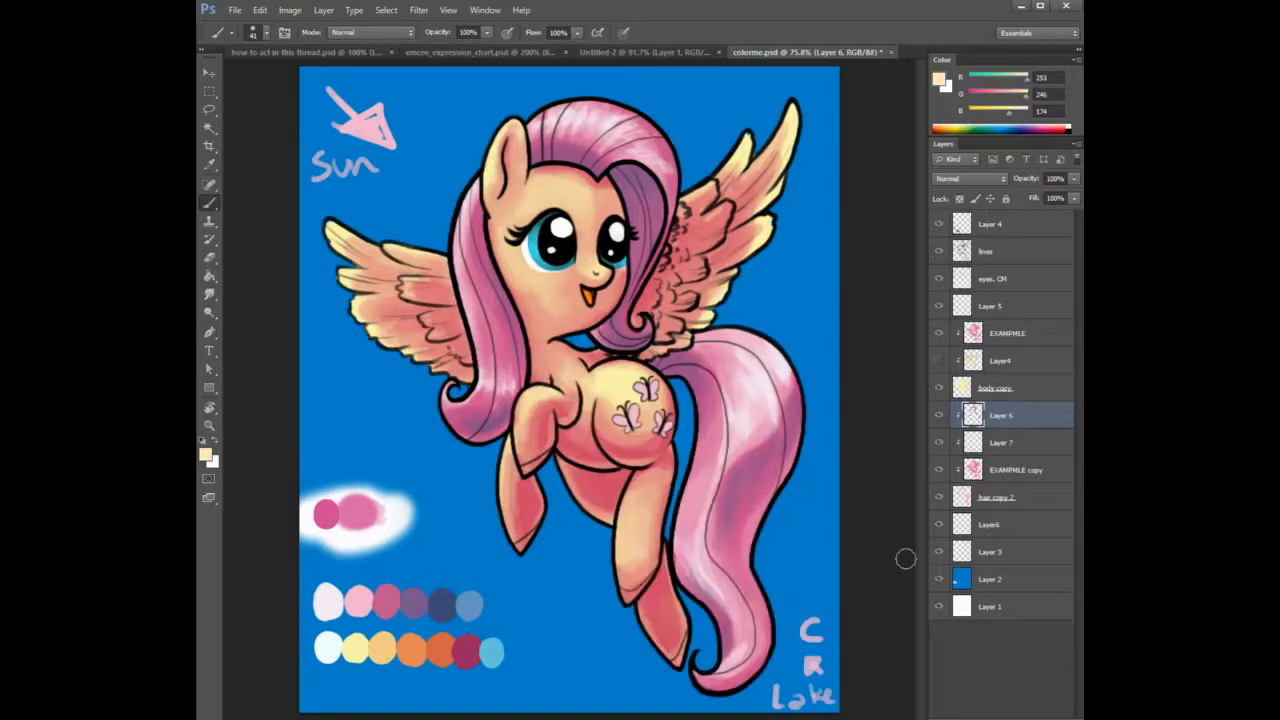
pyautogui.hotkey('ctrl', 'shift', 'alt', 'n')
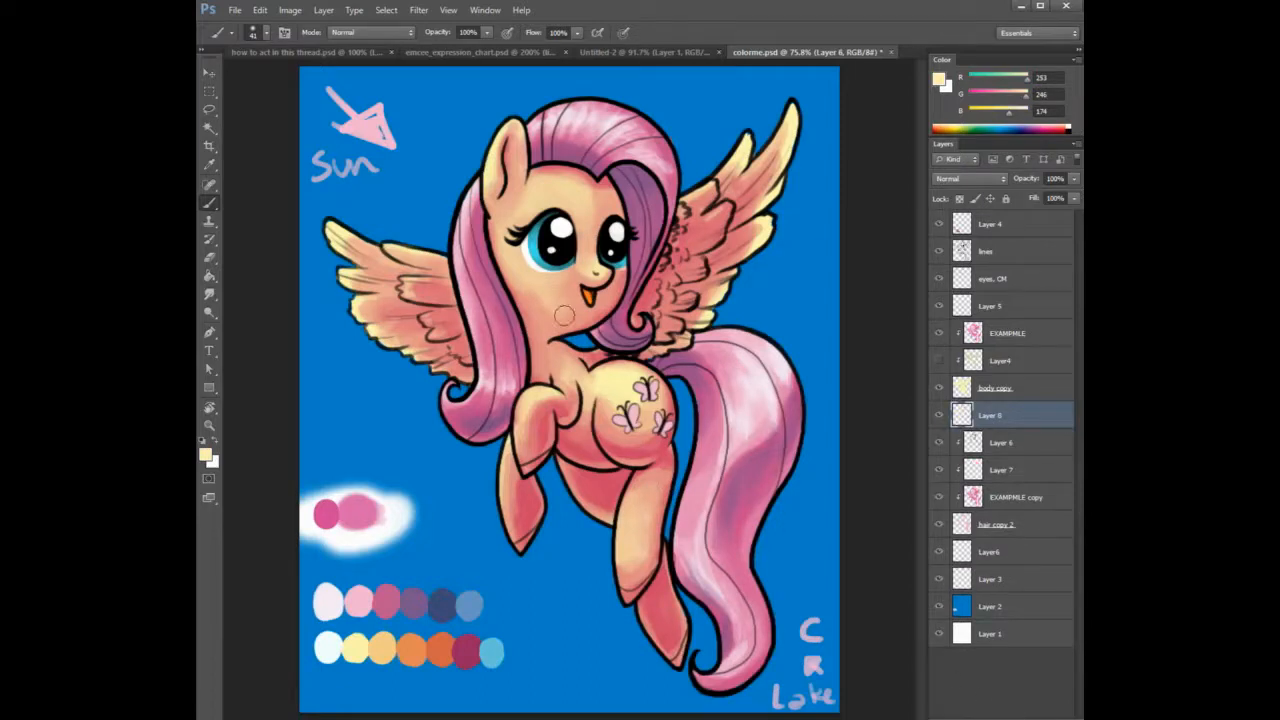
pyautogui.rightClick(538, 345)
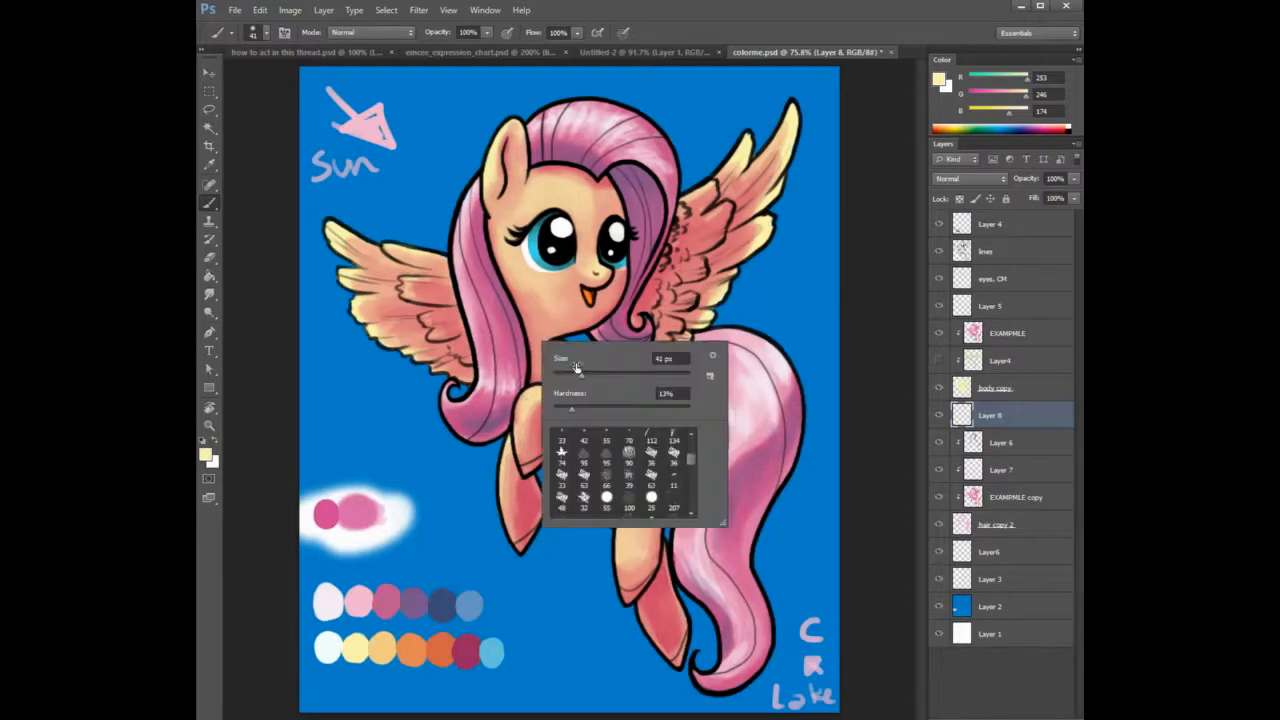
pyautogui.moveTo(587, 378); pyautogui.dragTo(589, 379)
pyautogui.moveTo(1073, 181); pyautogui.dragTo(1038, 196)
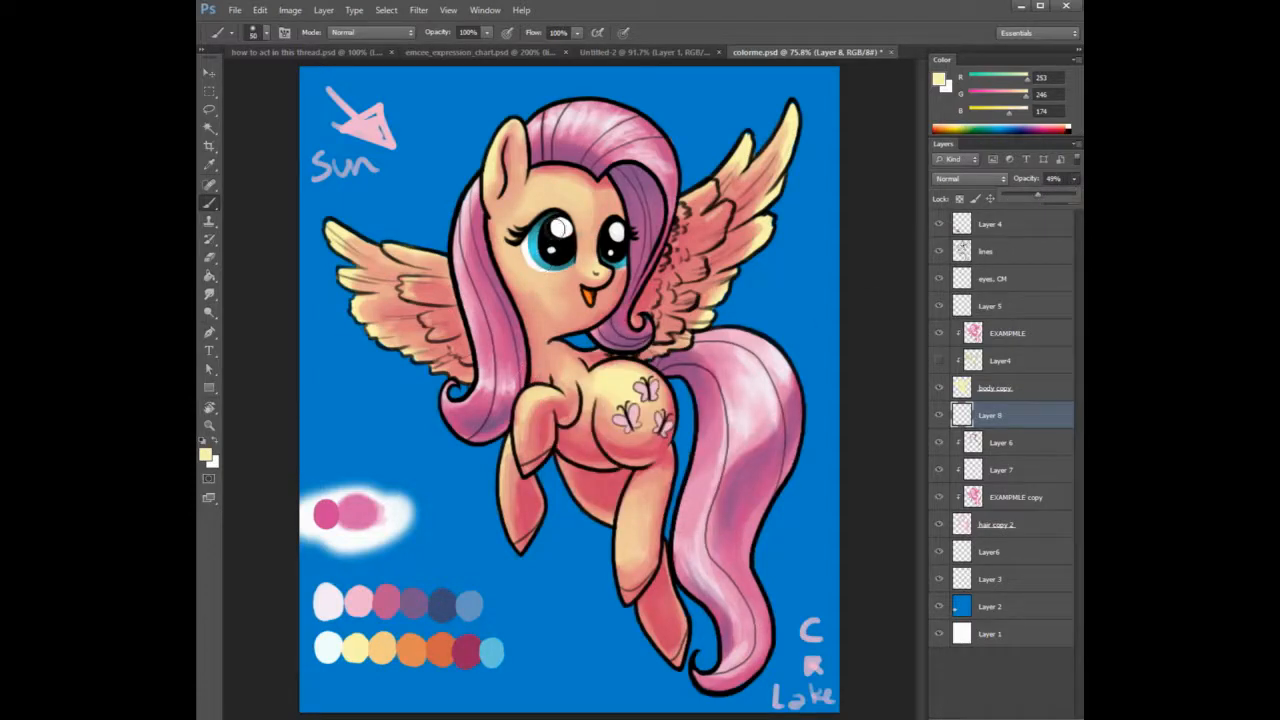
pyautogui.click(491, 258)
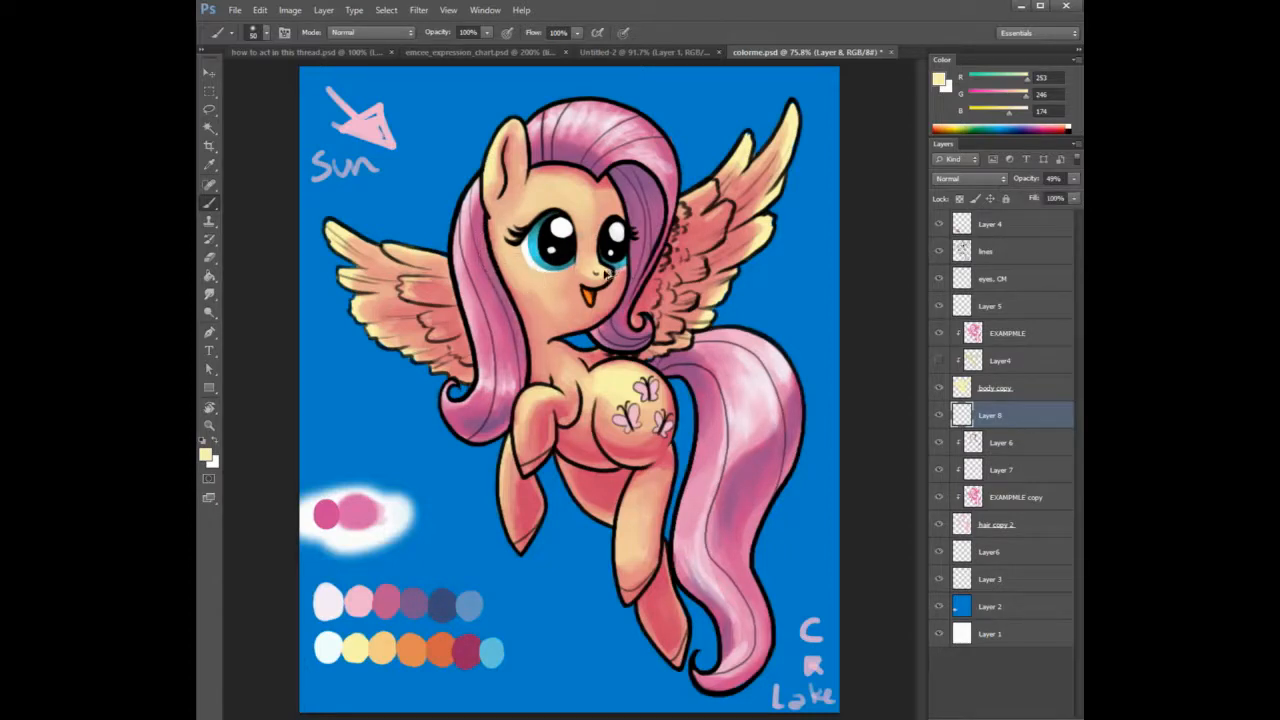
# Paint faint pale-yellow reflected light along the hair edges at the forehead, forelock curl and tail base, erasing the excess.
pyautogui.moveTo(542, 159)
pyautogui.mouseDown()
pyautogui.moveTo(623, 183)
pyautogui.moveTo(536, 157)
pyautogui.moveTo(599, 175)
pyautogui.moveTo(536, 155)
pyautogui.moveTo(594, 162)
pyautogui.mouseUp()
pyautogui.press('e')
pyautogui.press('b')
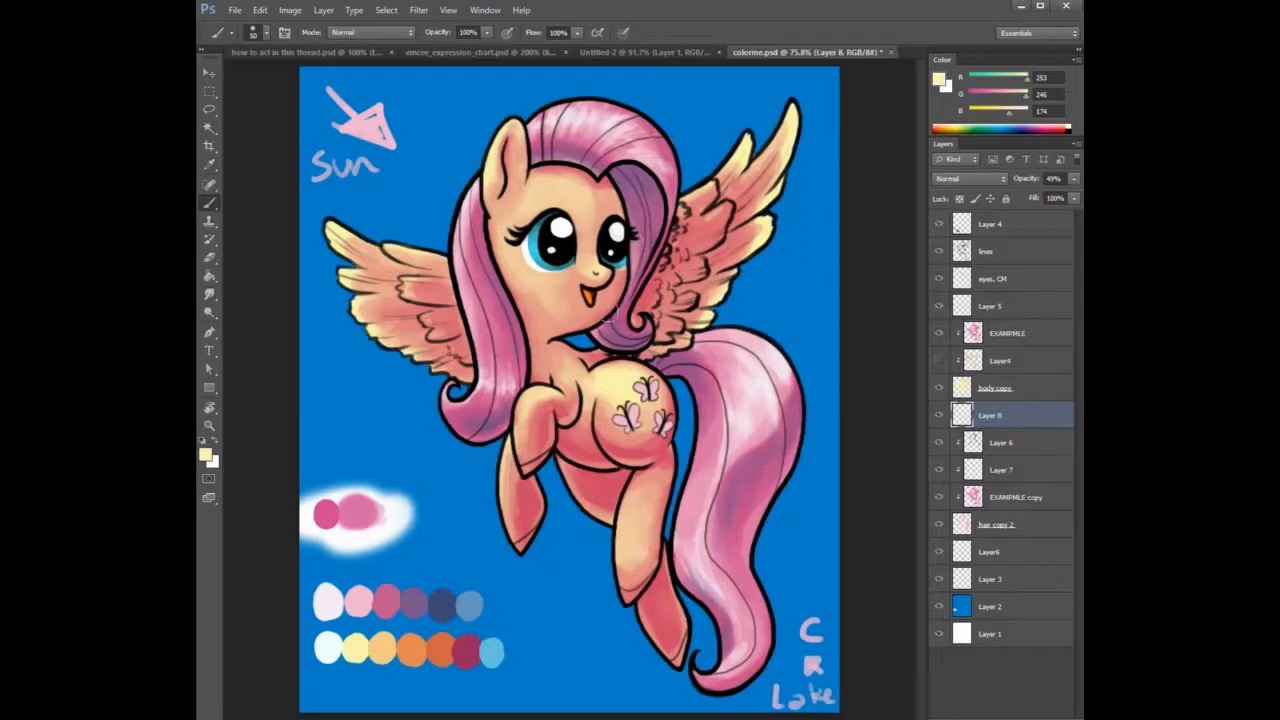
pyautogui.press('e')
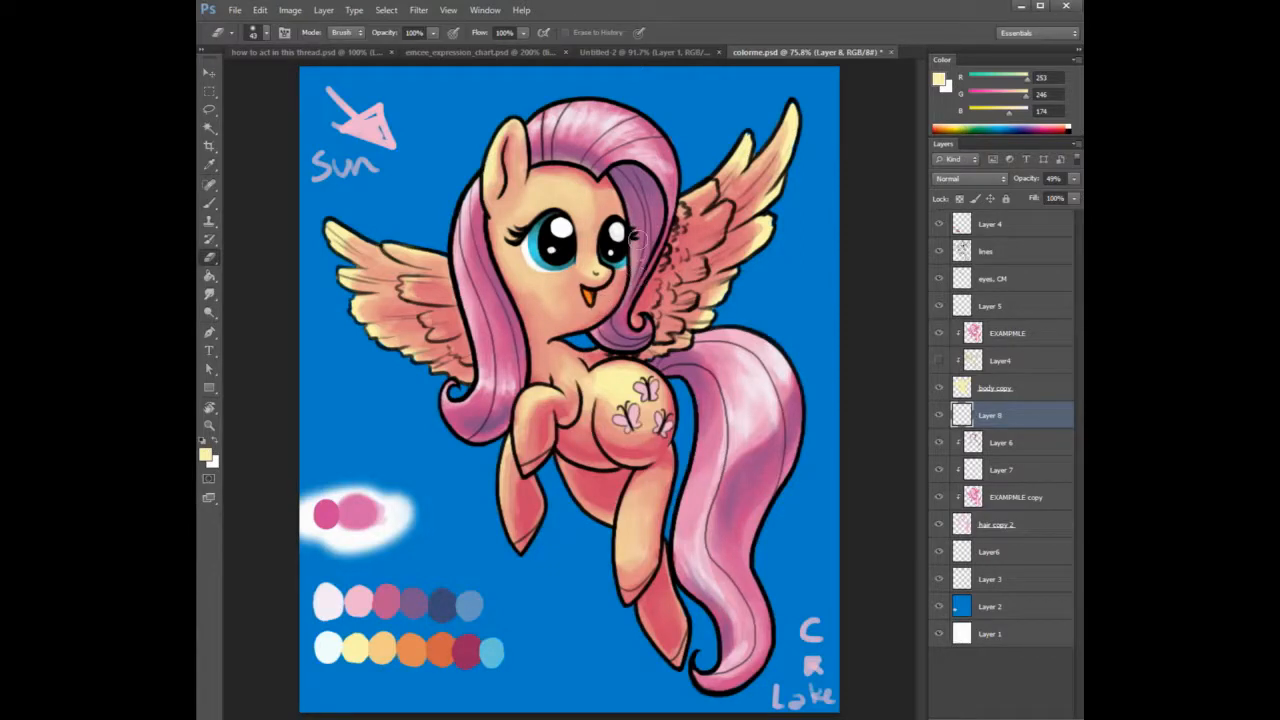
pyautogui.press('b')
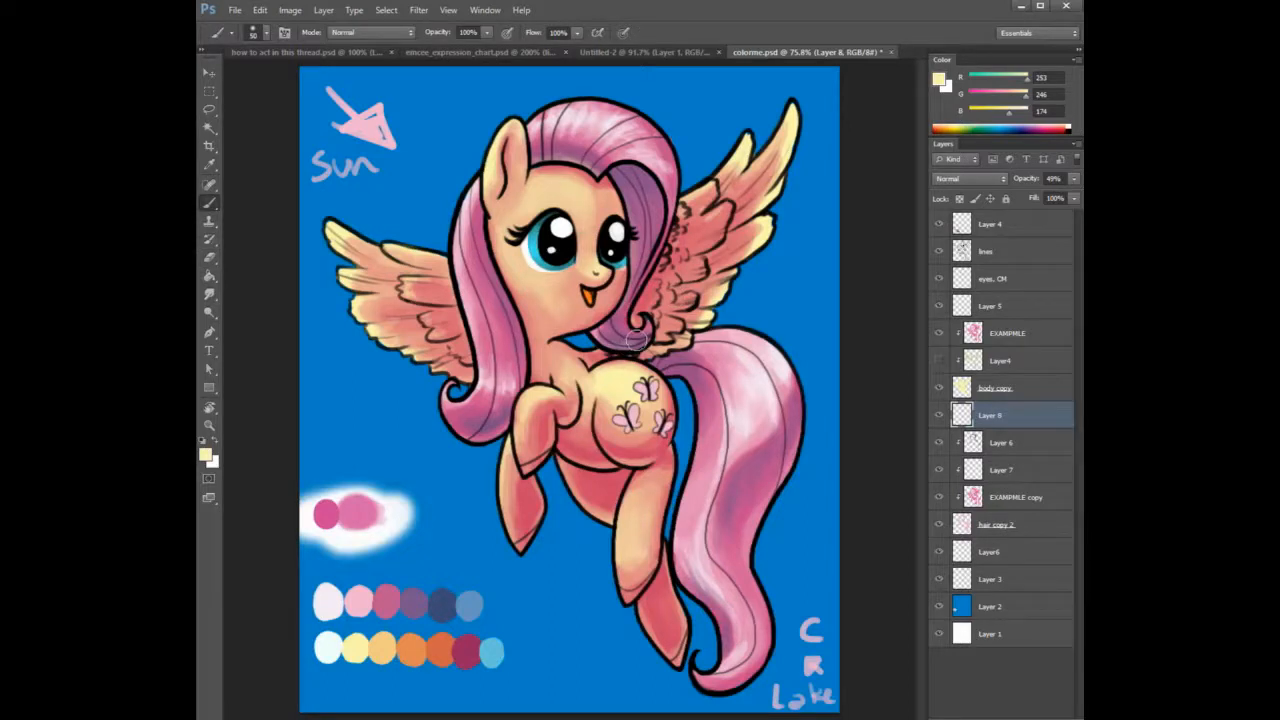
pyautogui.press('e')
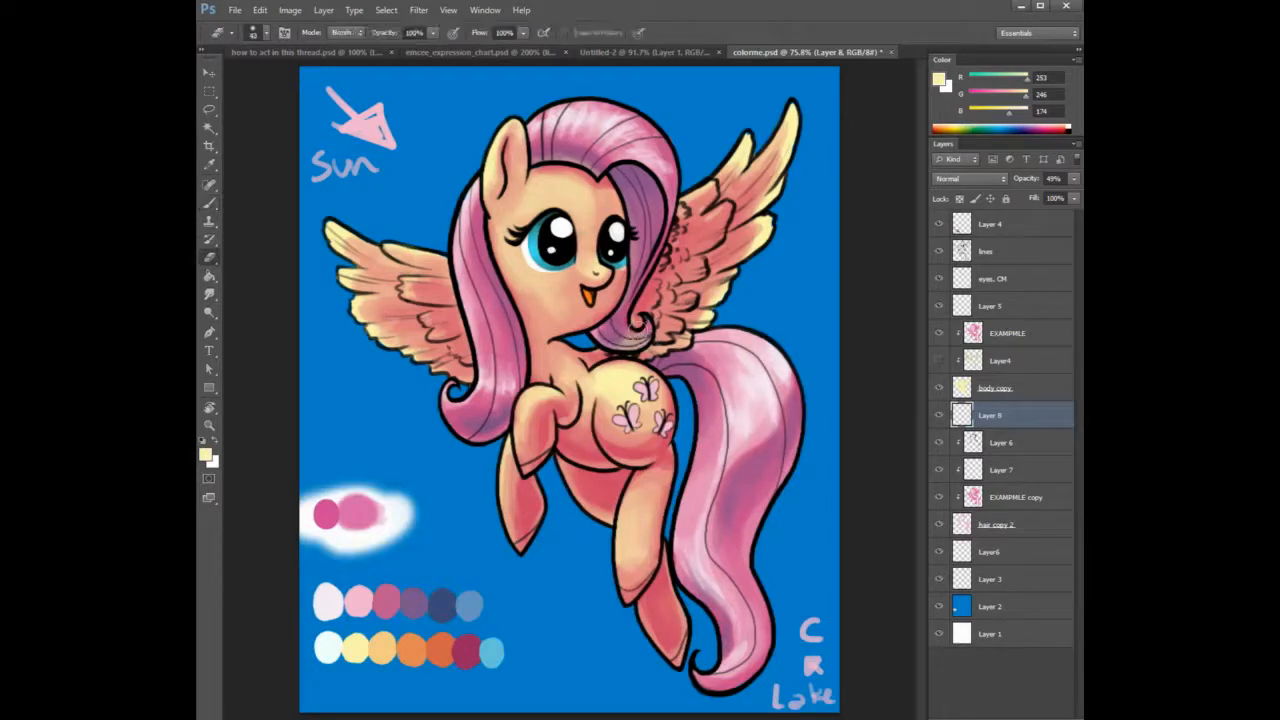
pyautogui.press('b')
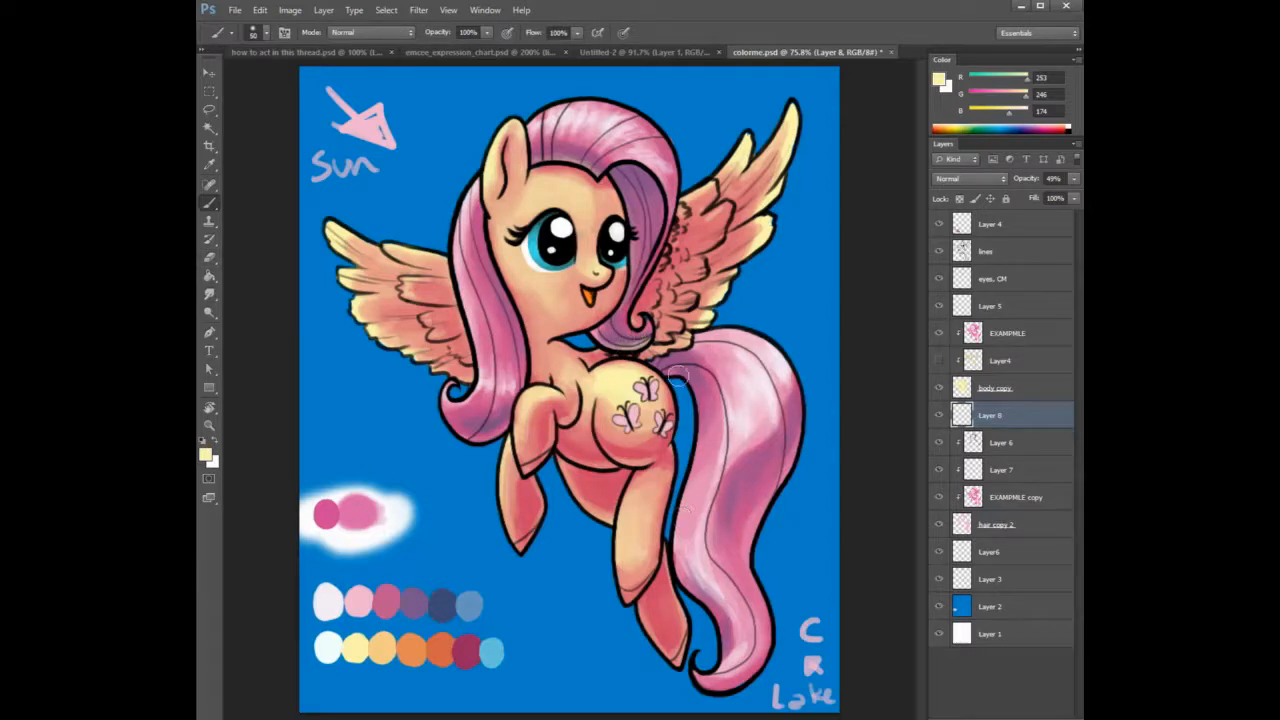
pyautogui.press('e')
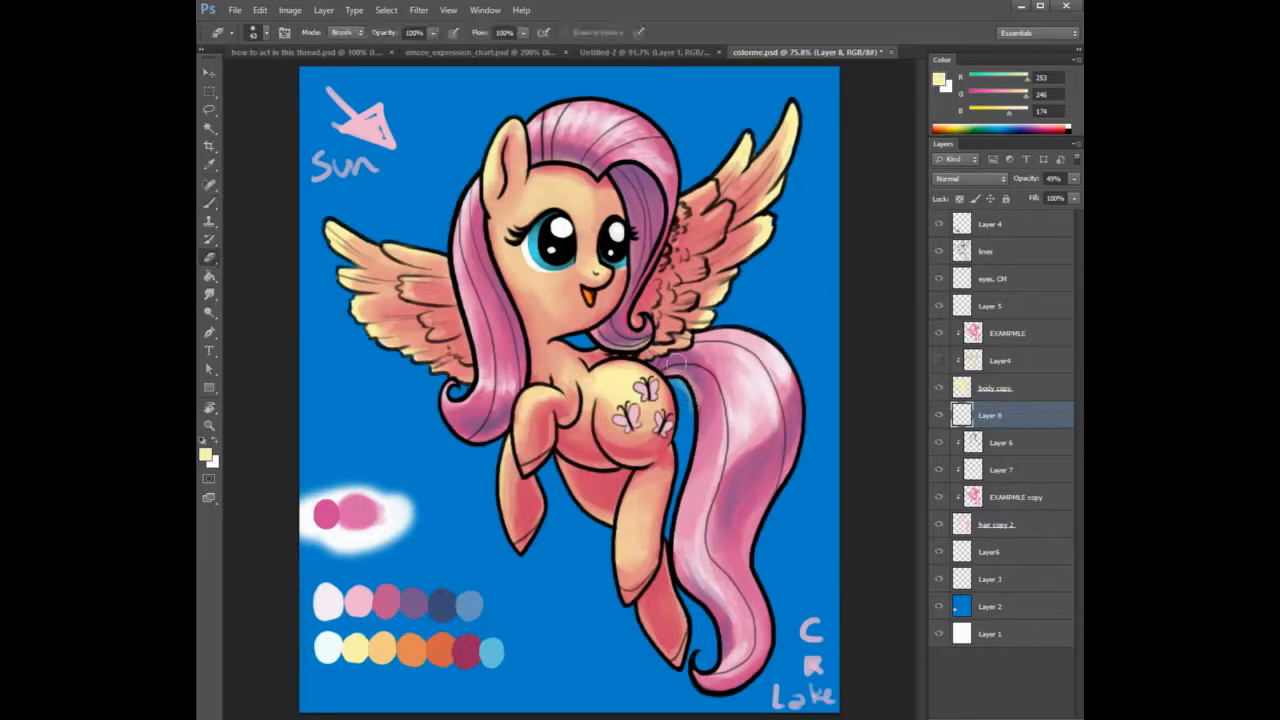
# Clip Layer 8 to the hair layers and paint pale-yellow reflected light along the lower tail's inner edge.
pyautogui.rightClick(1001, 427)
pyautogui.click(910, 421)
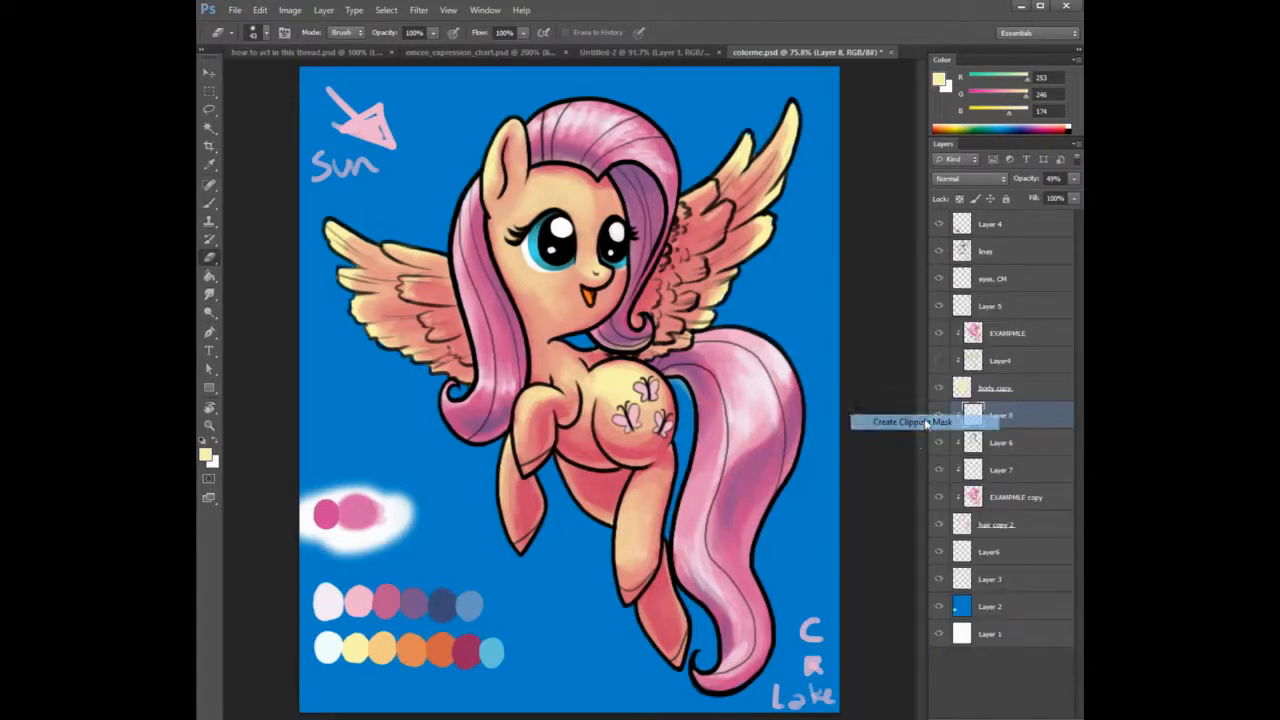
pyautogui.press('b')
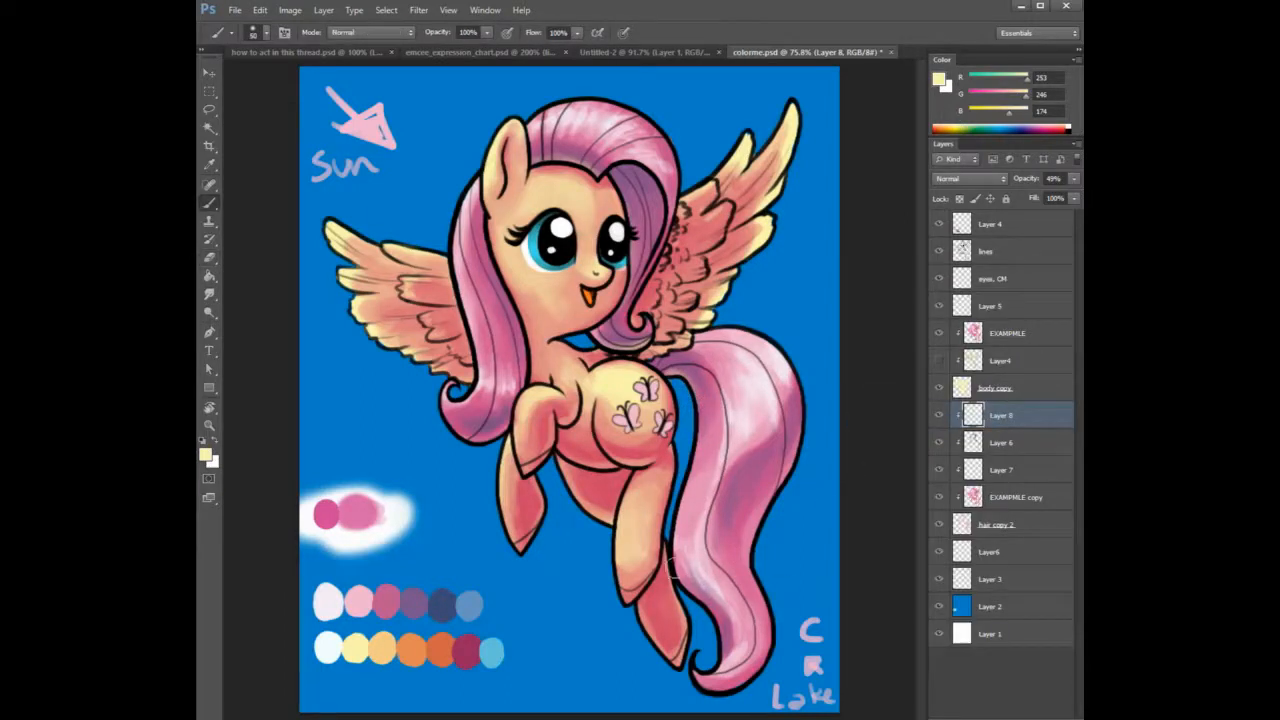
pyautogui.moveTo(680, 576); pyautogui.dragTo(714, 622)
# Sample the blue swatch and lighten it to a pale blue of RGB 179, 209, 234.
pyautogui.keyDown('alt'); pyautogui.click(471, 603); pyautogui.keyUp('alt')
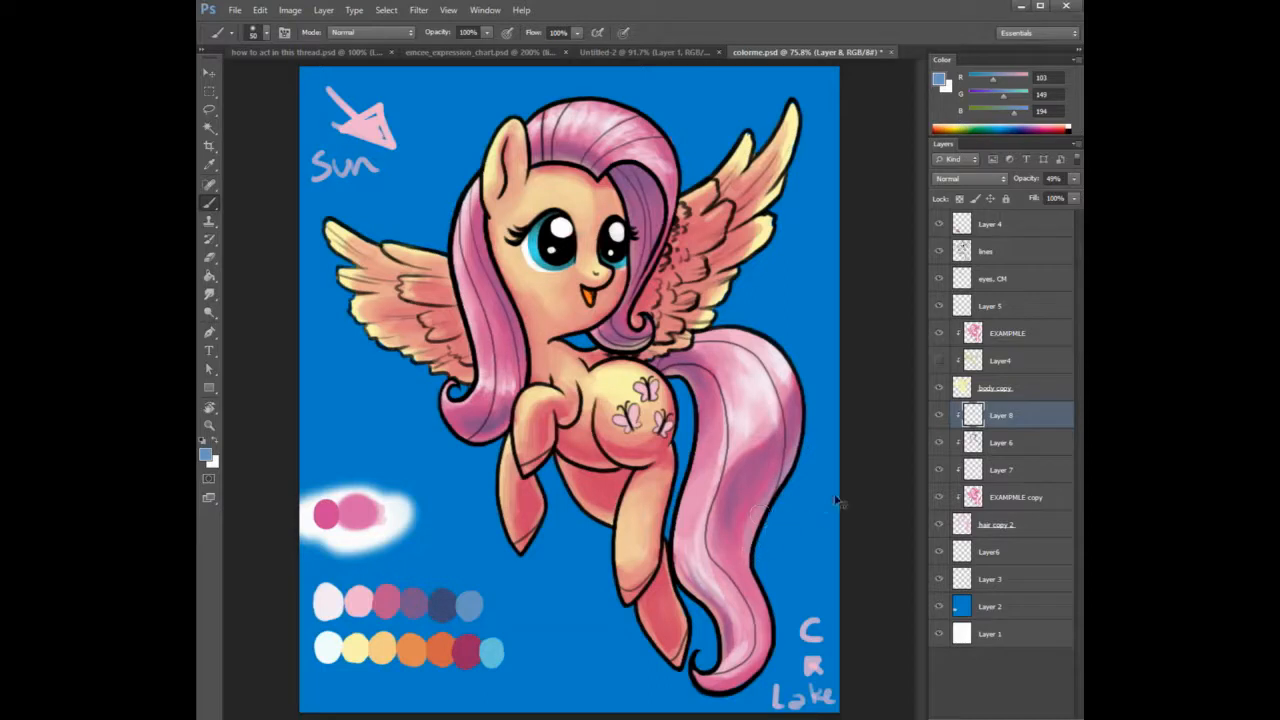
pyautogui.click(1024, 116)
pyautogui.click(1021, 96)
pyautogui.click(1010, 78)
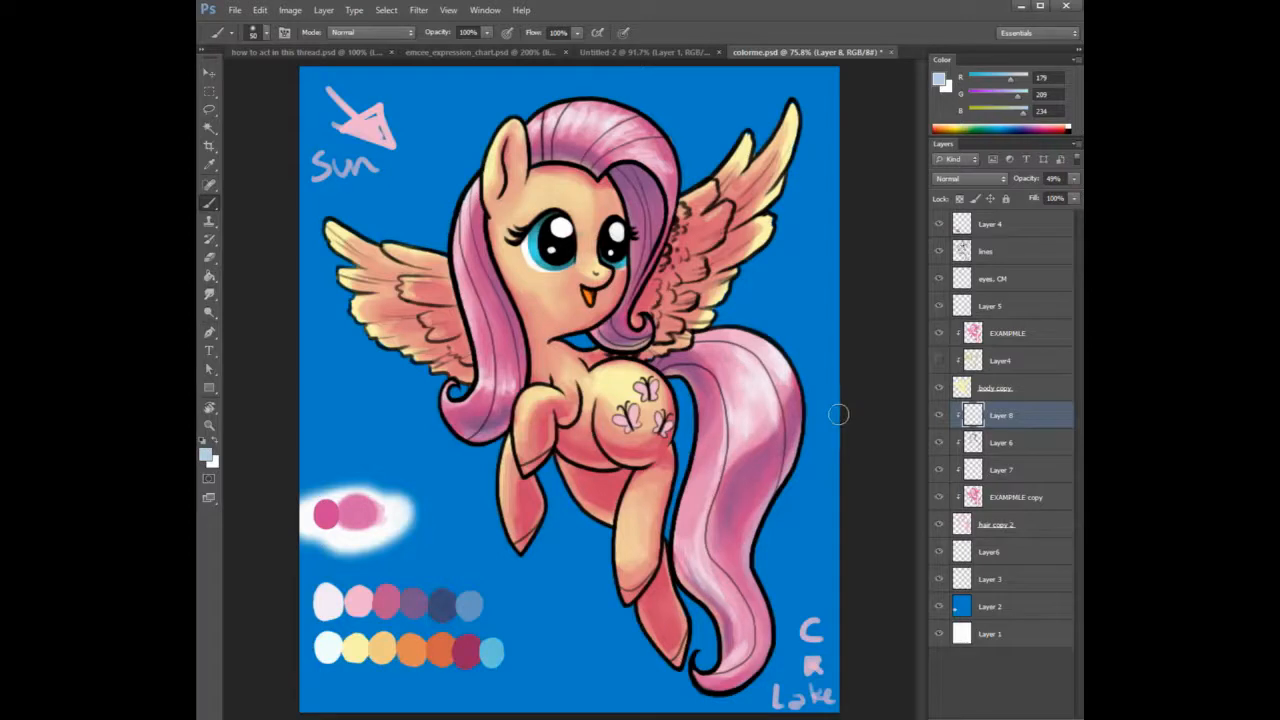
# Blend the lower tail's inner edge down to its tip on Layer 8 with pinks sampled from the tail.
pyautogui.keyDown('alt'); pyautogui.click(697, 548); pyautogui.keyUp('alt')
pyautogui.moveTo(685, 555); pyautogui.dragTo(706, 527)
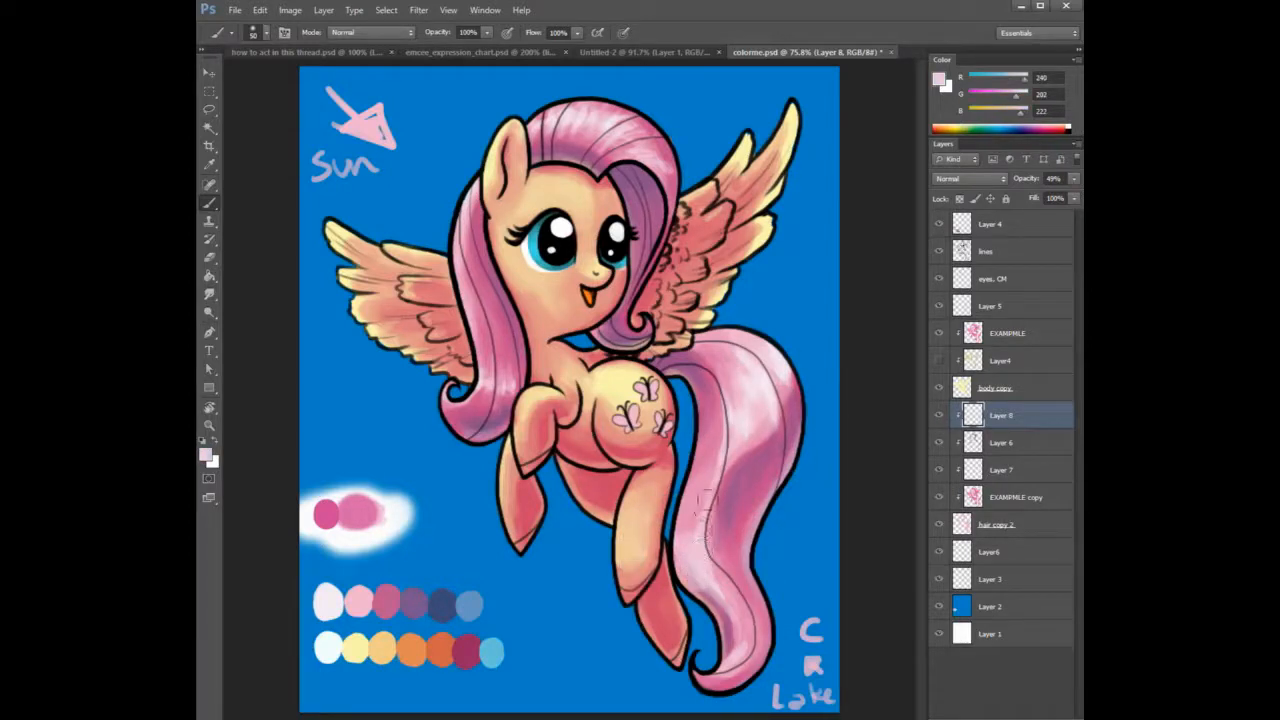
pyautogui.keyDown('alt'); pyautogui.click(733, 624); pyautogui.keyUp('alt')
pyautogui.moveTo(690, 584)
pyautogui.mouseDown()
pyautogui.moveTo(711, 607)
pyautogui.moveTo(687, 578)
pyautogui.moveTo(704, 580)
pyautogui.mouseUp()
pyautogui.keyDown('alt'); pyautogui.click(750, 507); pyautogui.keyUp('alt')
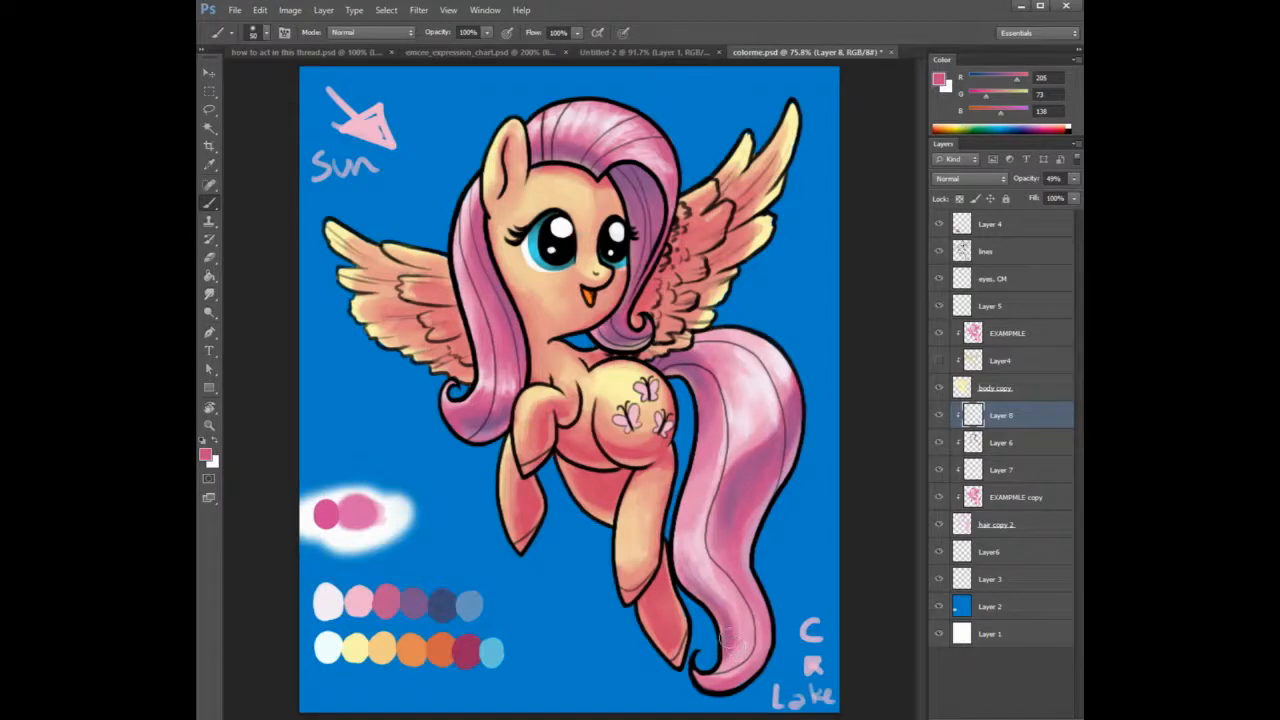
pyautogui.keyDown('alt'); pyautogui.click(733, 634); pyautogui.keyUp('alt')
pyautogui.moveTo(722, 662); pyautogui.dragTo(736, 652)
# Add a new layer clipped to the hair group and shade the tail's curled tip in the sampled purplish pink.
pyautogui.click(1041, 718)
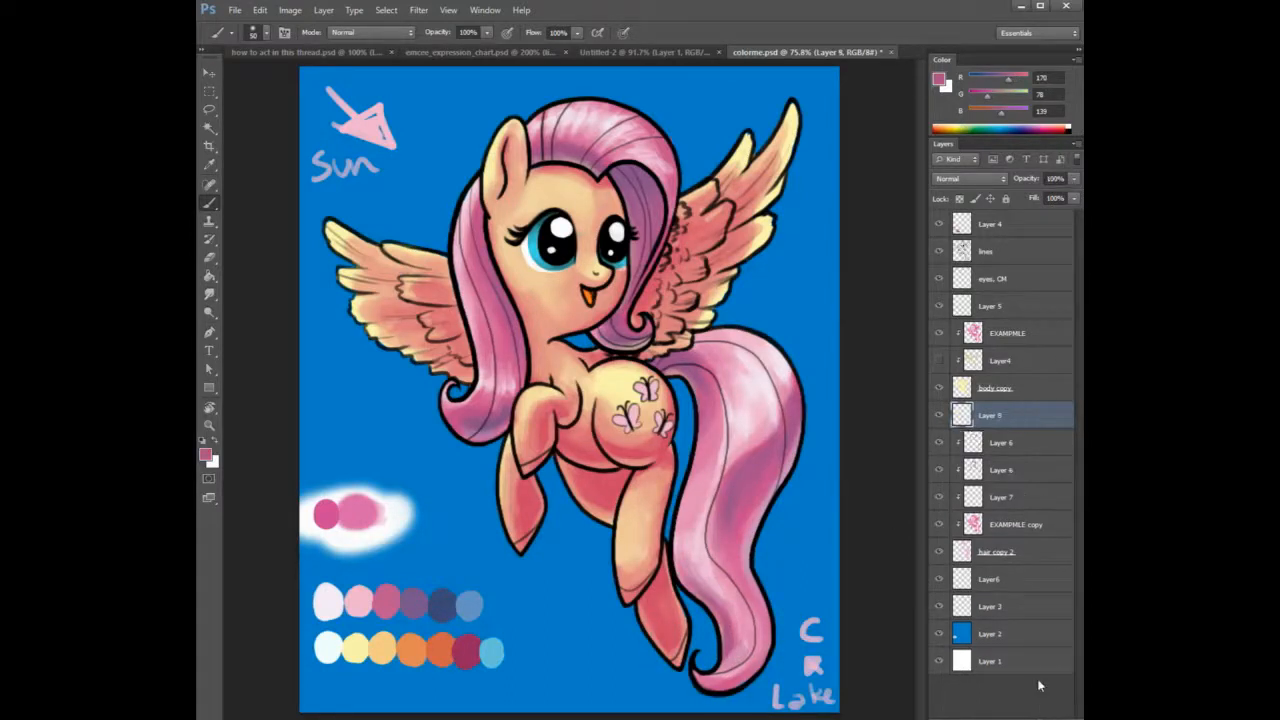
pyautogui.rightClick(988, 416)
pyautogui.click(900, 420)
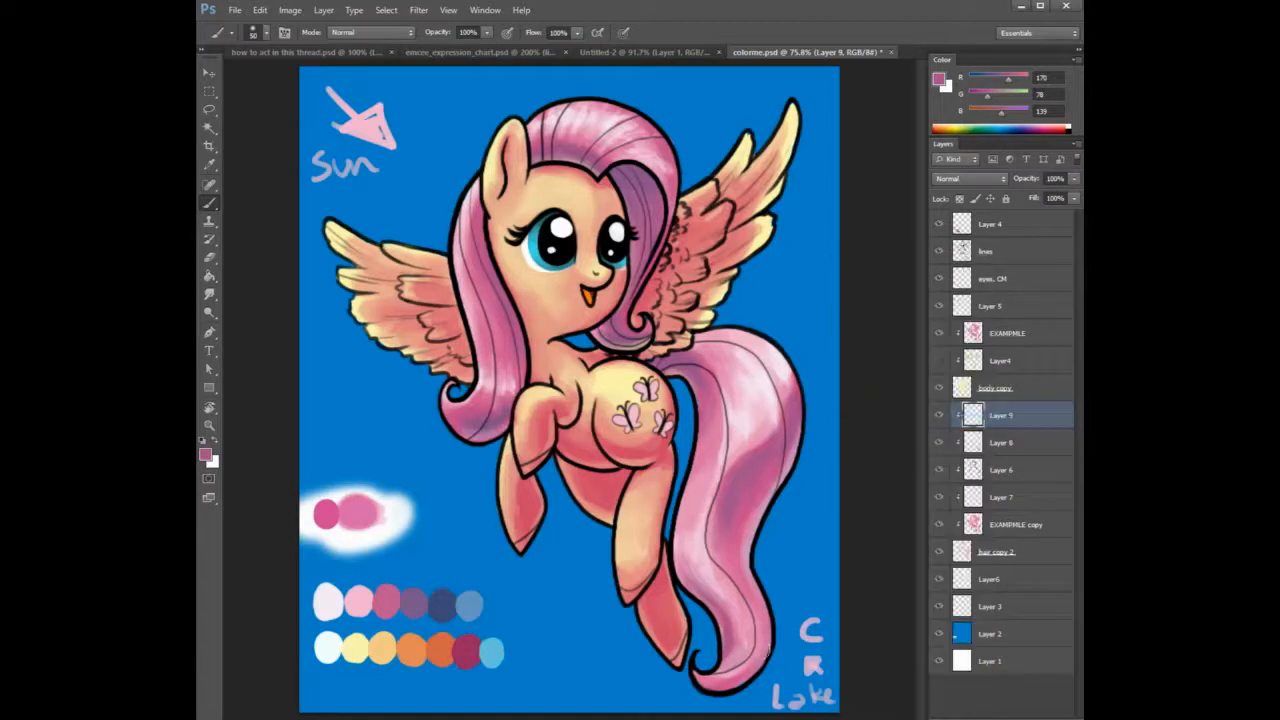
pyautogui.moveTo(730, 651); pyautogui.dragTo(710, 687)
# Lower the opacity of the body's EXAMPMLE shading layer to about 75%.
pyautogui.click(1004, 338)
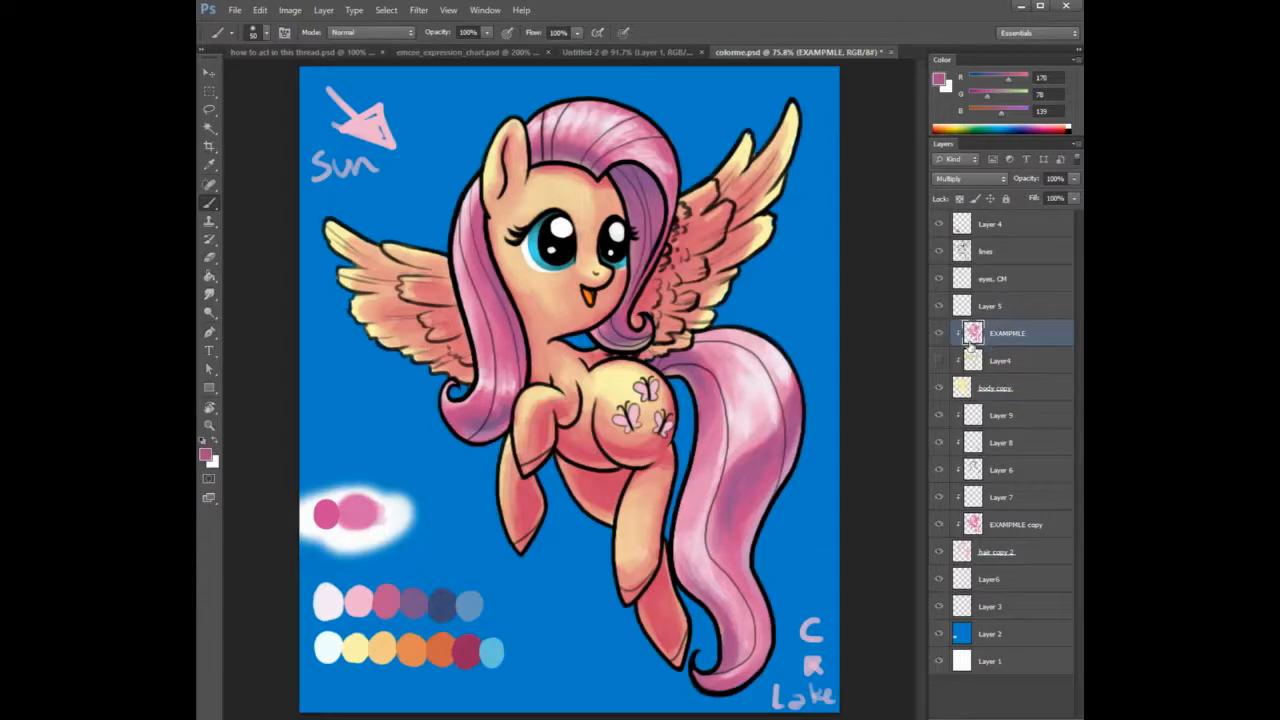
pyautogui.click(1074, 179)
pyautogui.moveTo(1045, 193); pyautogui.dragTo(1061, 195)
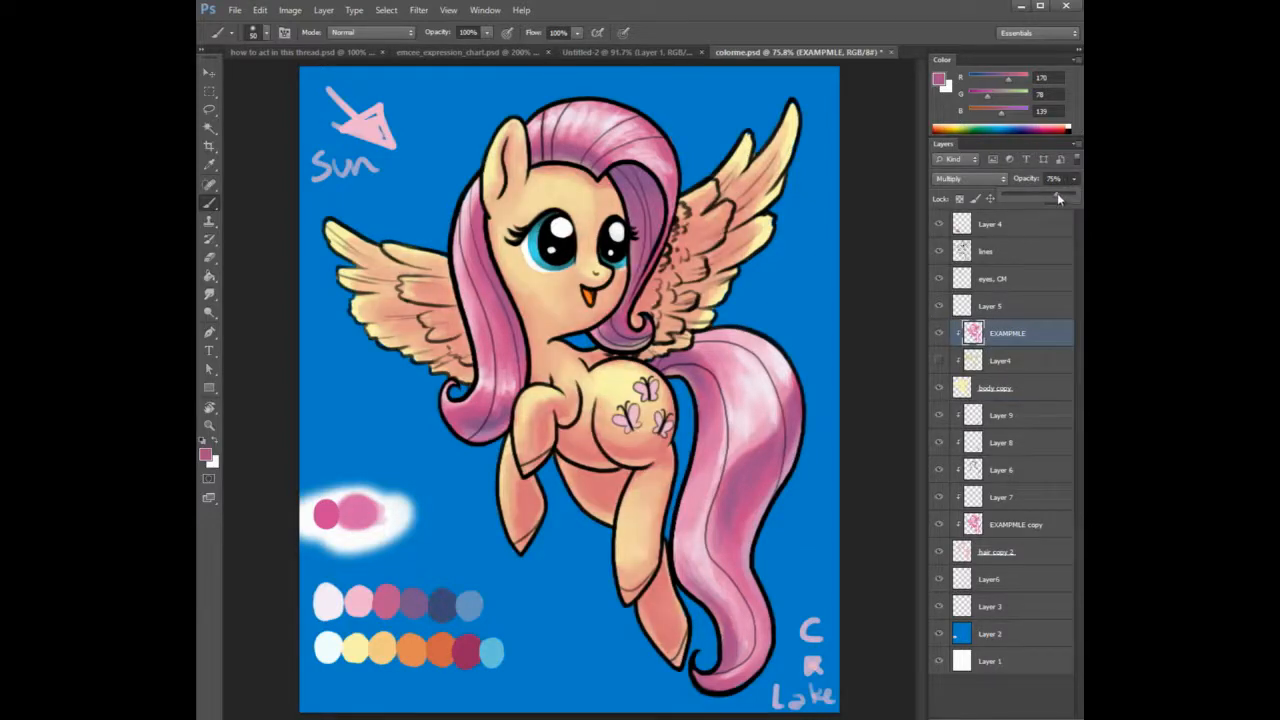
# Add a new layer above EXAMPMLE, toggle EXAMPMLE's visibility to compare the shading, and clip the new layer to the body.
pyautogui.click(1041, 709)
pyautogui.click(1045, 717)
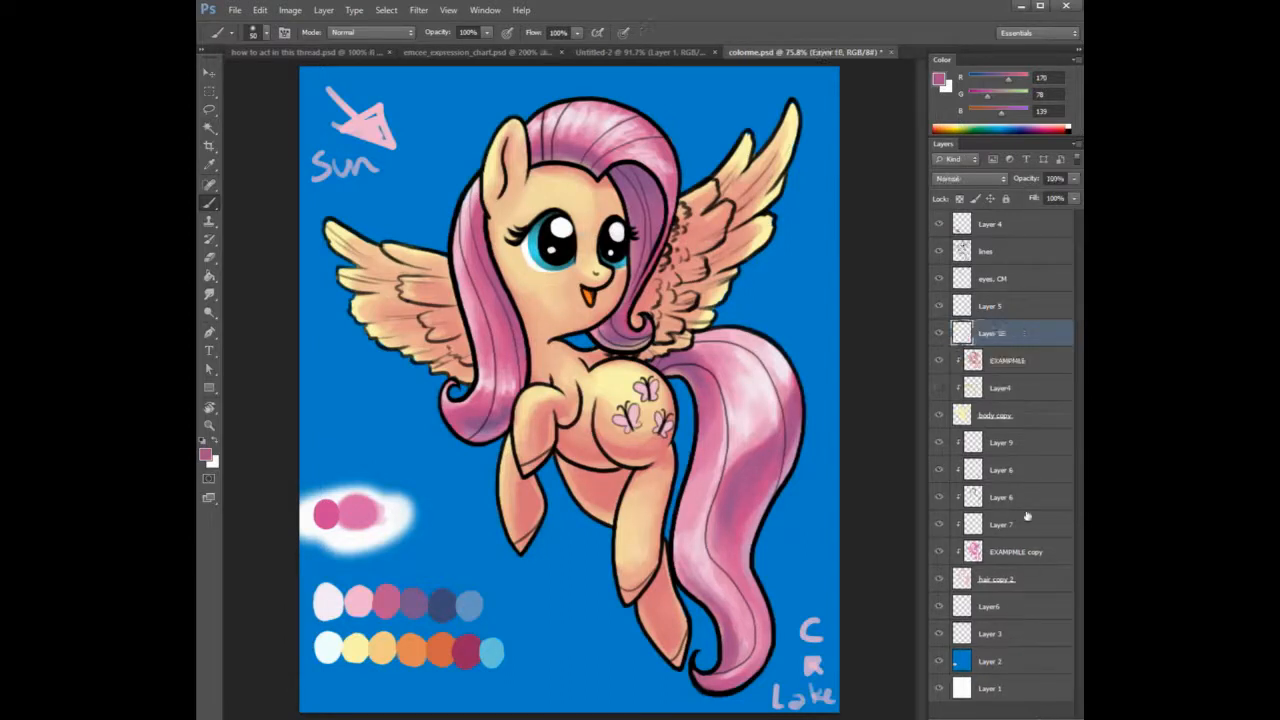
pyautogui.click(941, 361)
pyautogui.click(940, 361)
pyautogui.rightClick(1000, 336)
pyautogui.click(930, 422)
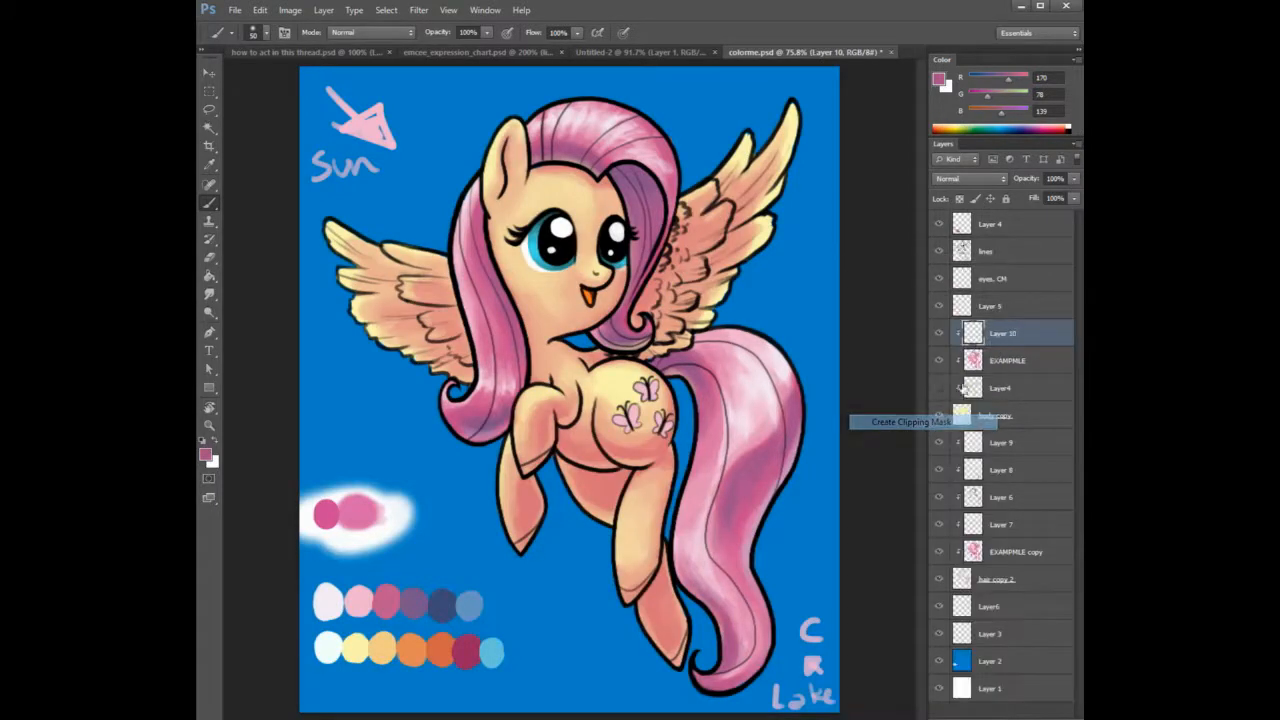
# Shade the chest and lower flank on Layer 10 with the palette's dark orange and its sampled blend, using a 92 px brush.
pyautogui.keyDown('alt'); pyautogui.click(440, 650); pyautogui.keyUp('alt')
pyautogui.rightClick(605, 412)
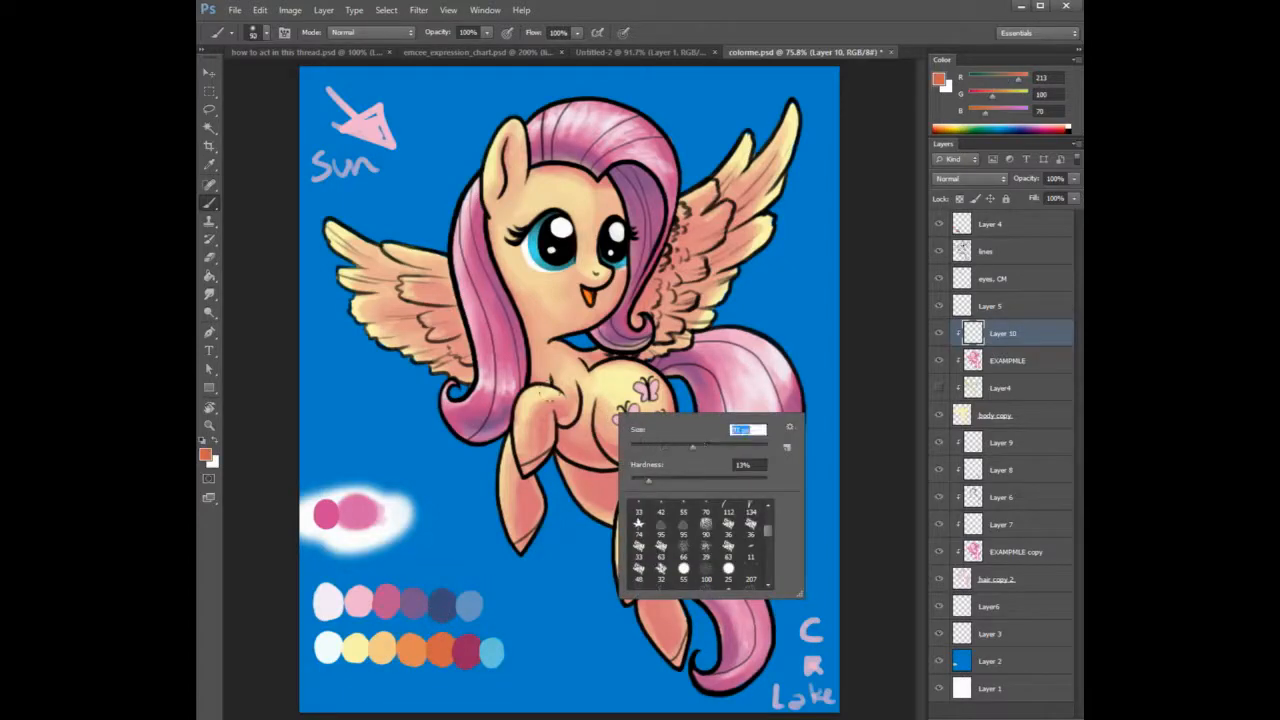
pyautogui.moveTo(566, 396)
pyautogui.mouseDown()
pyautogui.moveTo(543, 410)
pyautogui.moveTo(547, 439)
pyautogui.mouseUp()
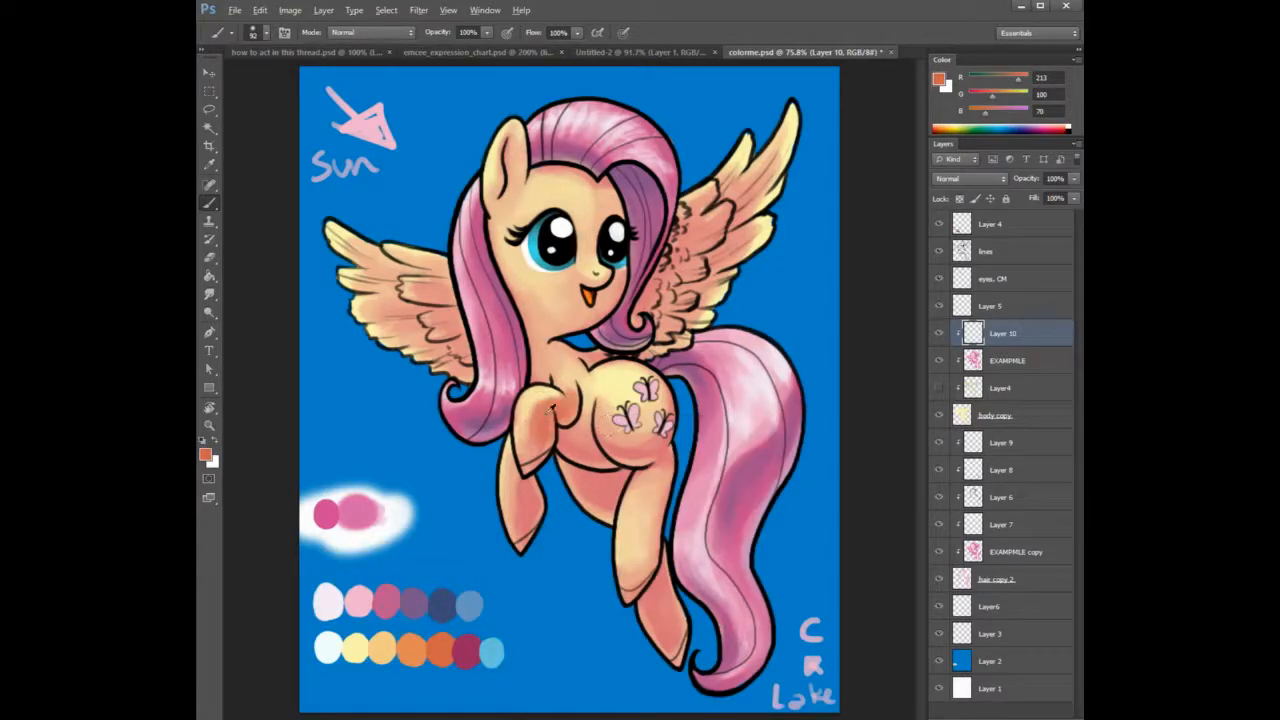
pyautogui.keyDown('alt'); pyautogui.click(550, 410); pyautogui.keyUp('alt')
pyautogui.moveTo(620, 441); pyautogui.dragTo(634, 435)
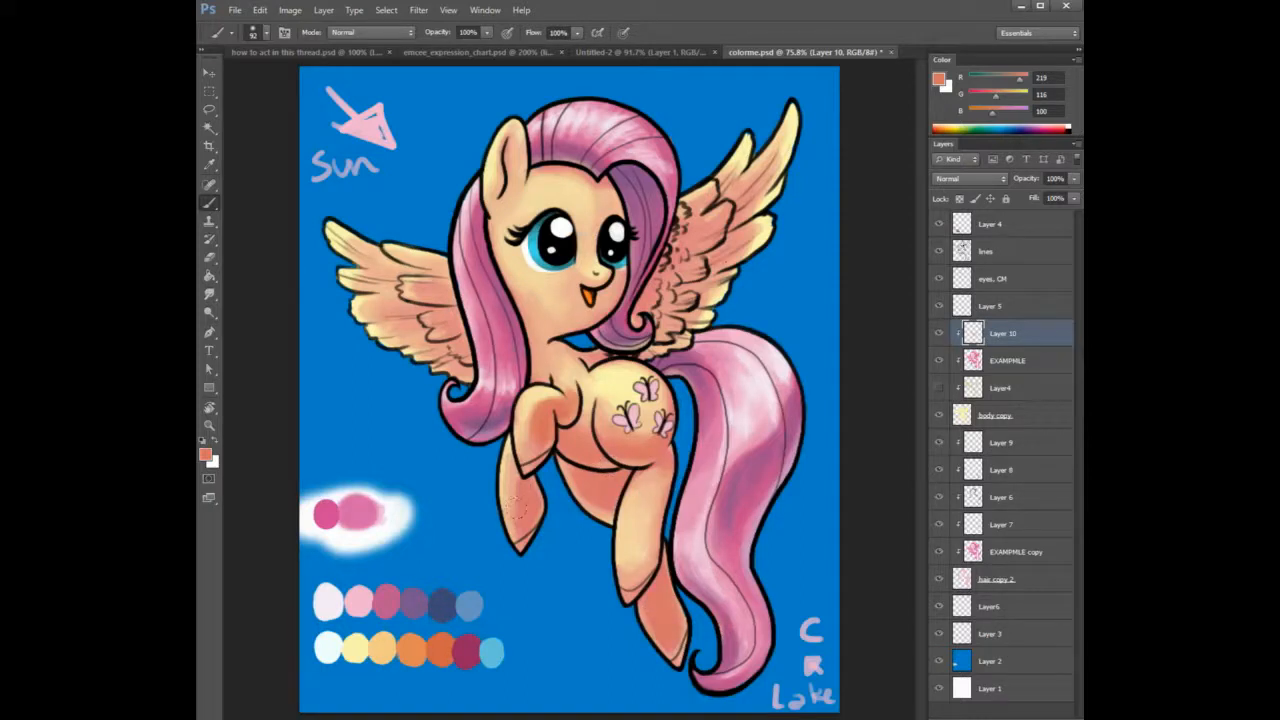
# Deepen the shadows on the far wing, the neck and chest, and the near wing with the same salmon orange.
pyautogui.moveTo(660, 300); pyautogui.dragTo(665, 331)
pyautogui.moveTo(544, 334)
pyautogui.mouseDown()
pyautogui.moveTo(514, 313)
pyautogui.moveTo(562, 359)
pyautogui.moveTo(551, 338)
pyautogui.moveTo(584, 402)
pyautogui.mouseUp()
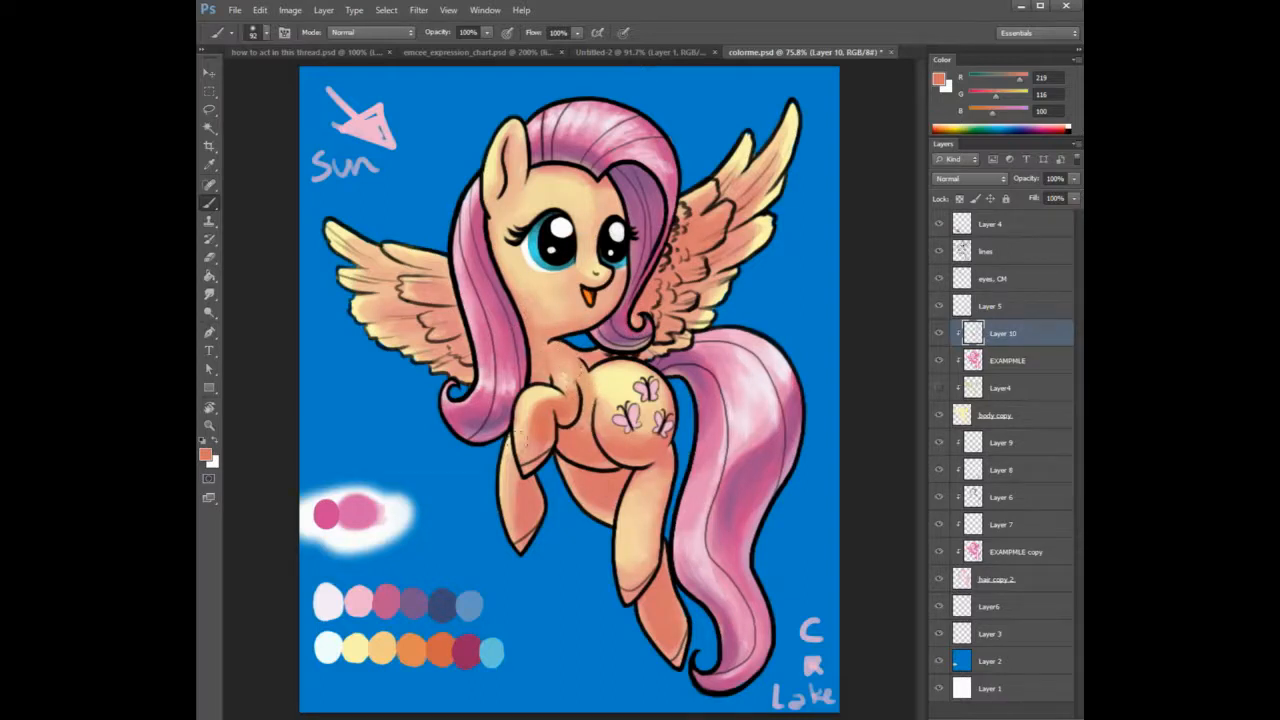
pyautogui.moveTo(424, 290)
pyautogui.mouseDown()
pyautogui.moveTo(398, 287)
pyautogui.moveTo(444, 342)
pyautogui.mouseUp()
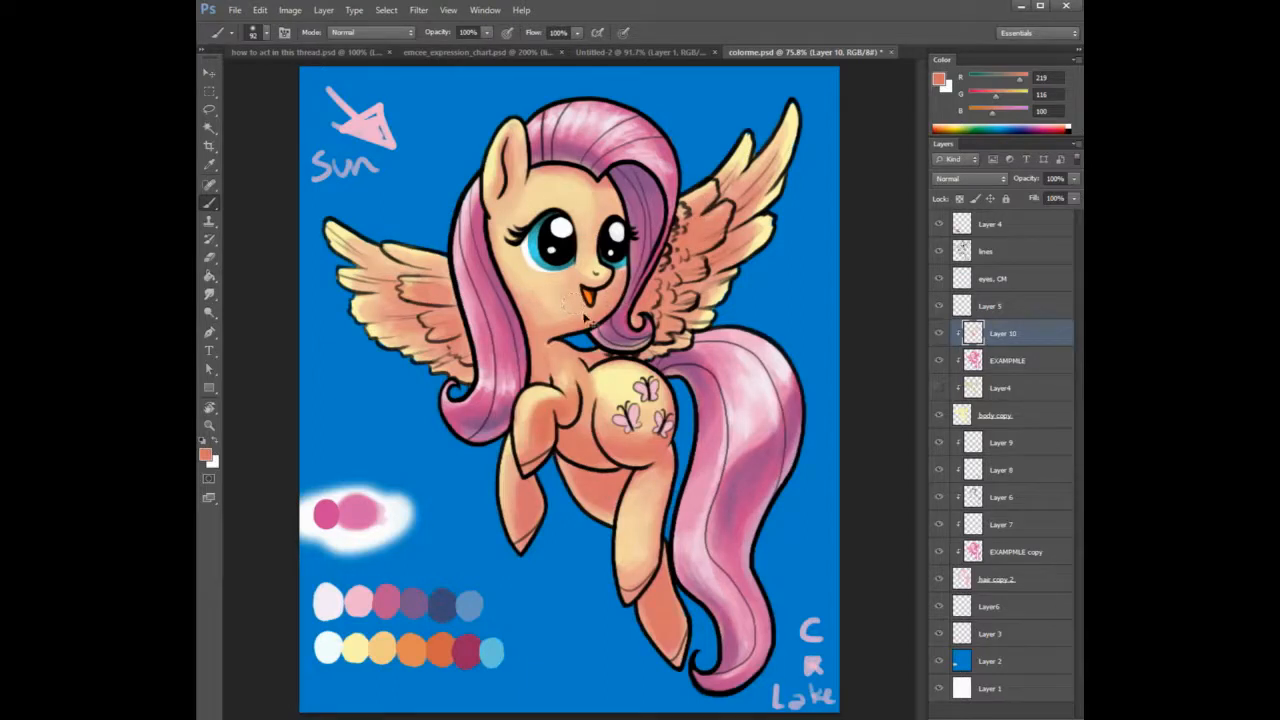
# Pick up a reddish-pink blend from a crimson test stroke on the near wing, undo the stroke, and shade that wing with the blend.
pyautogui.keyDown('alt'); pyautogui.click(467, 647); pyautogui.keyUp('alt')
pyautogui.moveTo(430, 290)
pyautogui.mouseDown()
pyautogui.moveTo(452, 288)
pyautogui.moveTo(424, 287)
pyautogui.moveTo(437, 270)
pyautogui.moveTo(402, 269)
pyautogui.moveTo(412, 275)
pyautogui.mouseUp()
pyautogui.keyDown('alt'); pyautogui.click(452, 289); pyautogui.keyUp('alt')
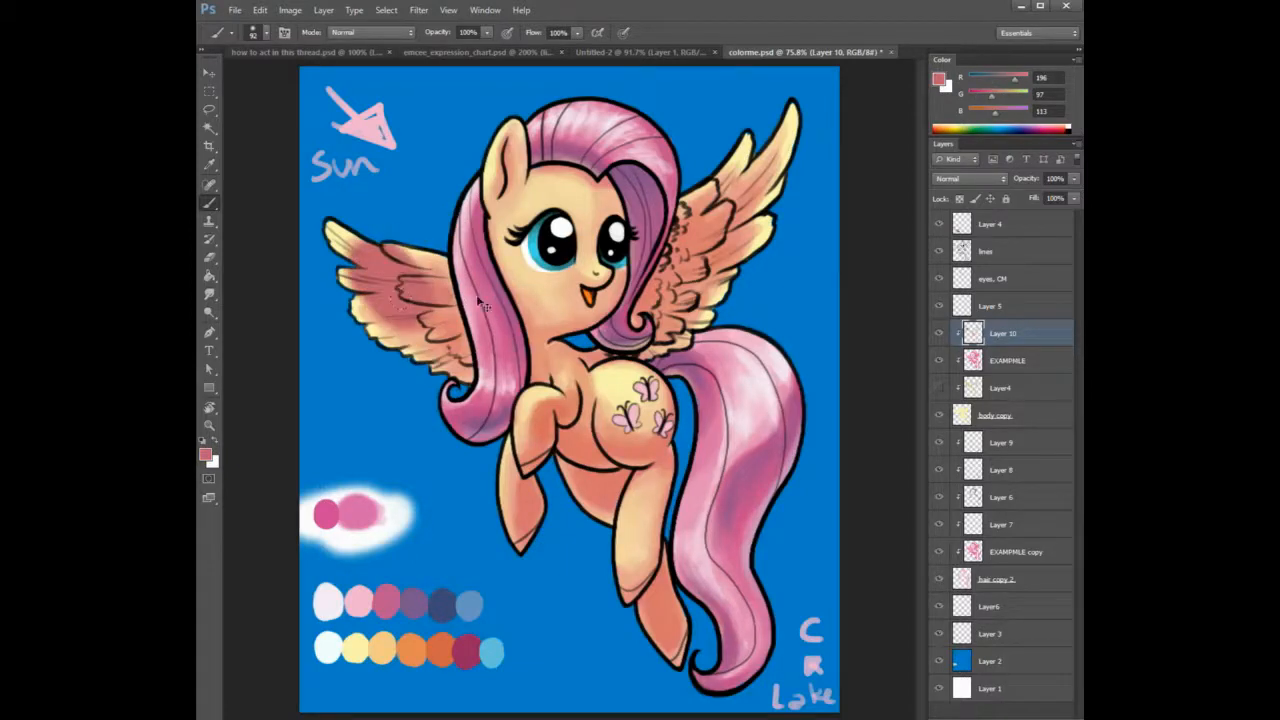
pyautogui.hotkey('ctrl', 'z')
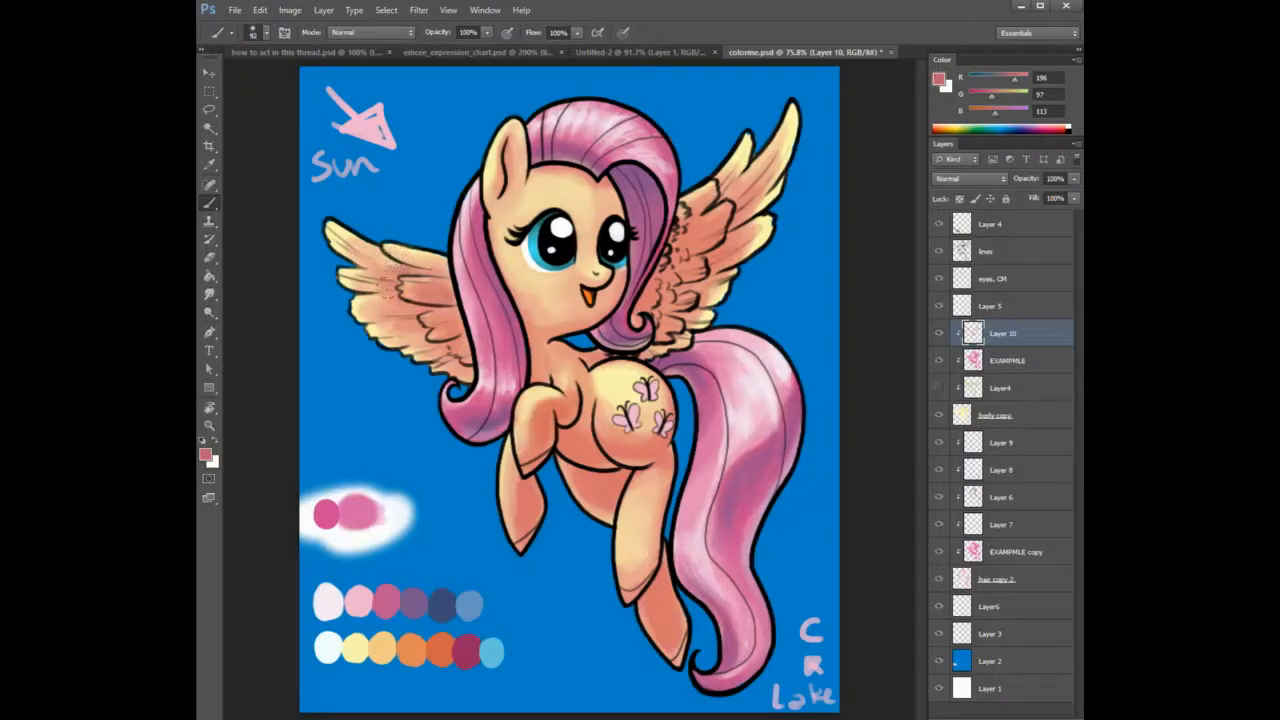
pyautogui.moveTo(404, 300); pyautogui.dragTo(411, 303)
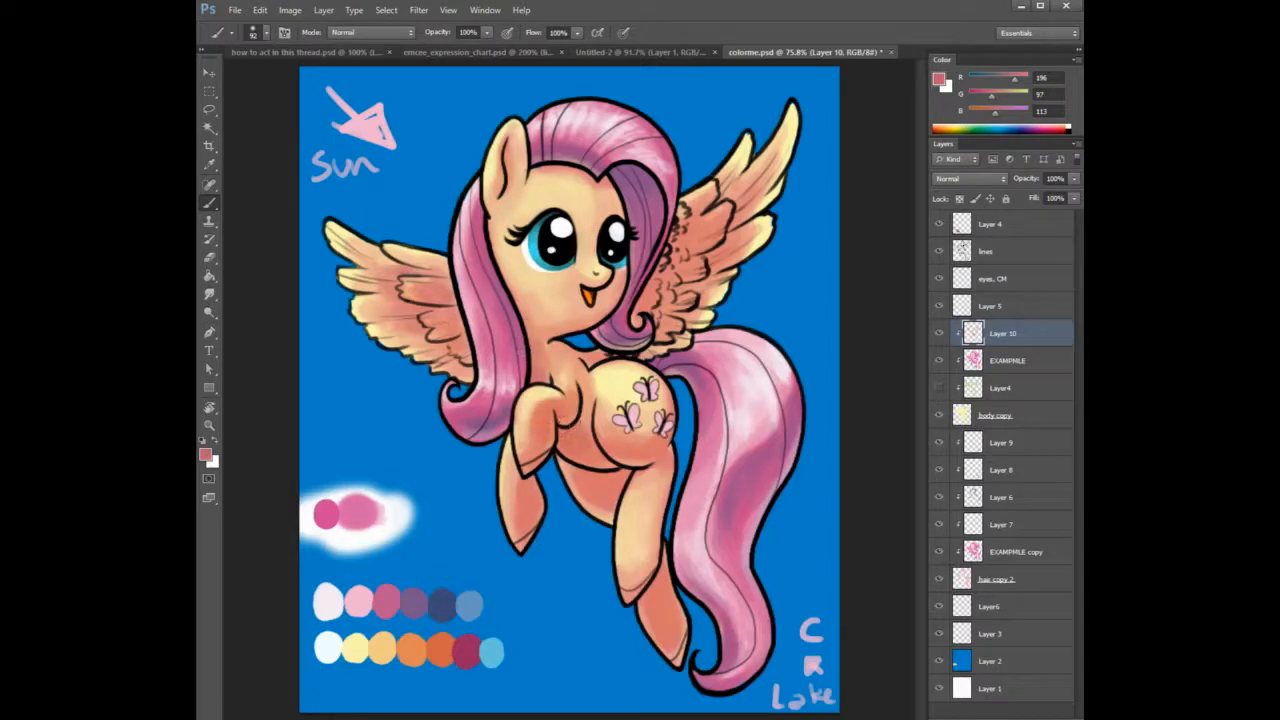
# Shade around the chest with a 55 px brush and the raised foreleg with a 33 px brush in the reddish pink.
pyautogui.rightClick(612, 398)
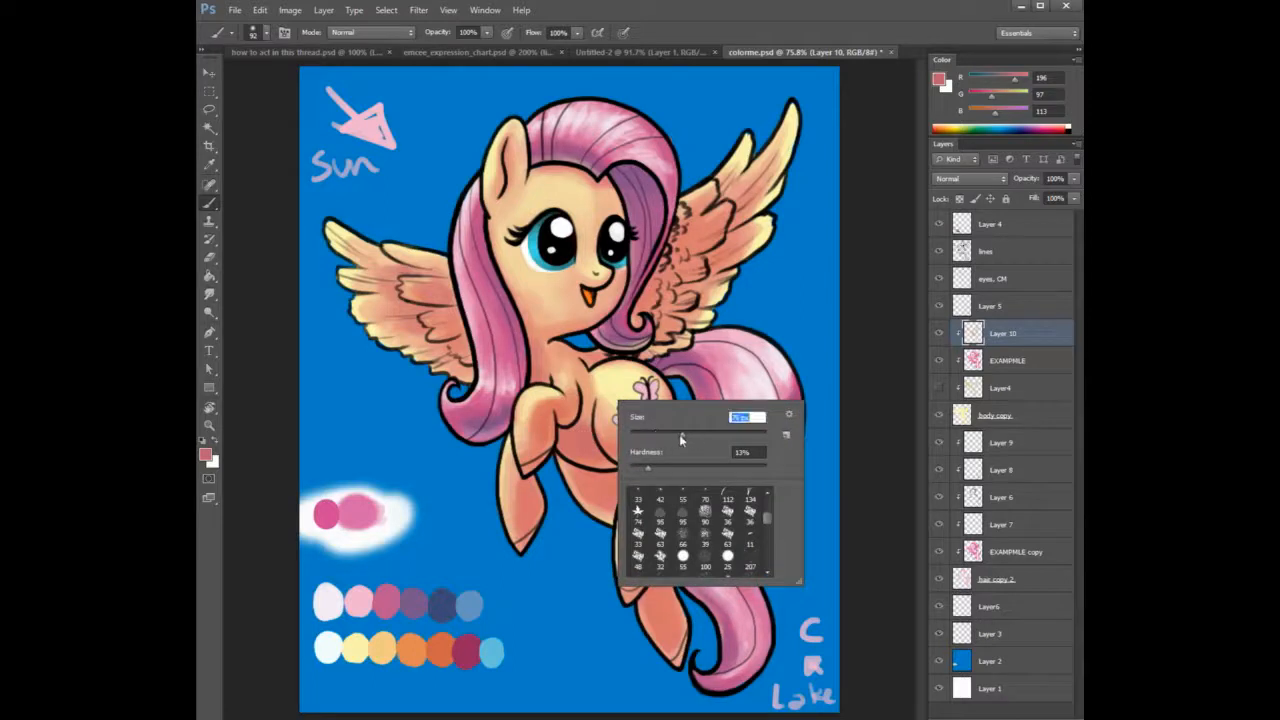
pyautogui.click(568, 402)
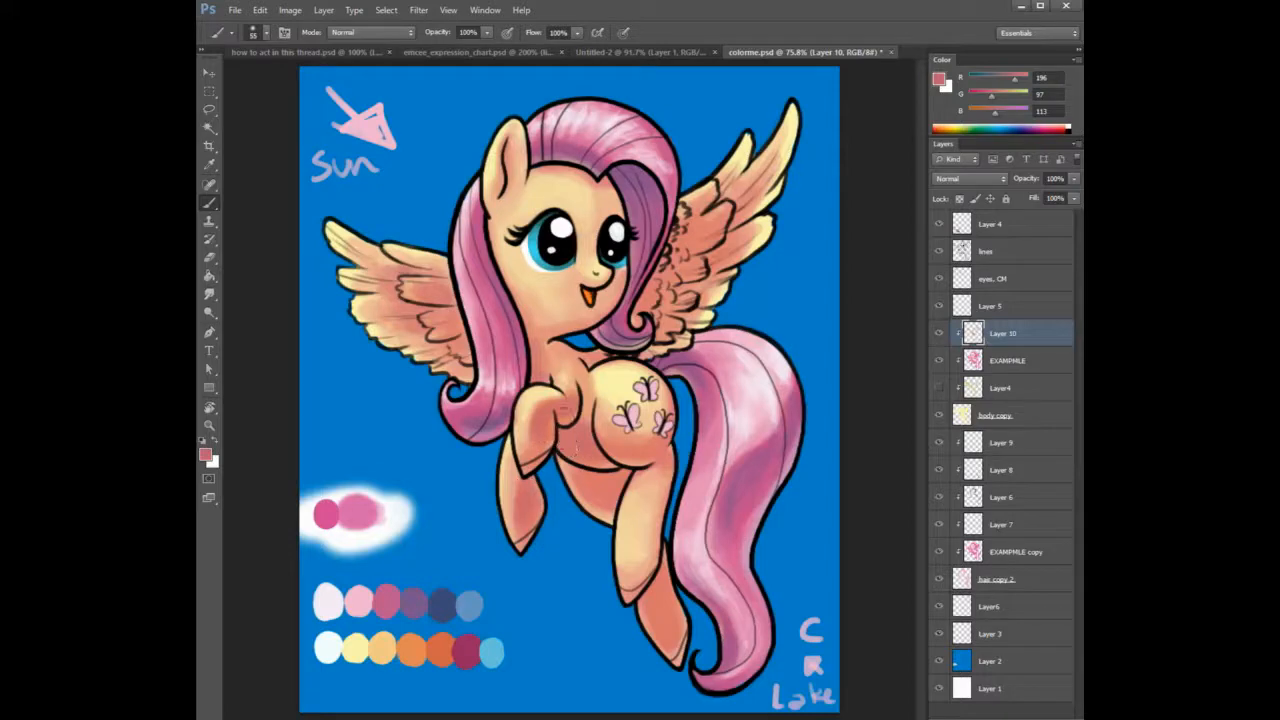
pyautogui.hotkey('ctrl', '+')
pyautogui.hotkey('ctrl', '+')
pyautogui.moveTo(601, 477); pyautogui.dragTo(637, 307)
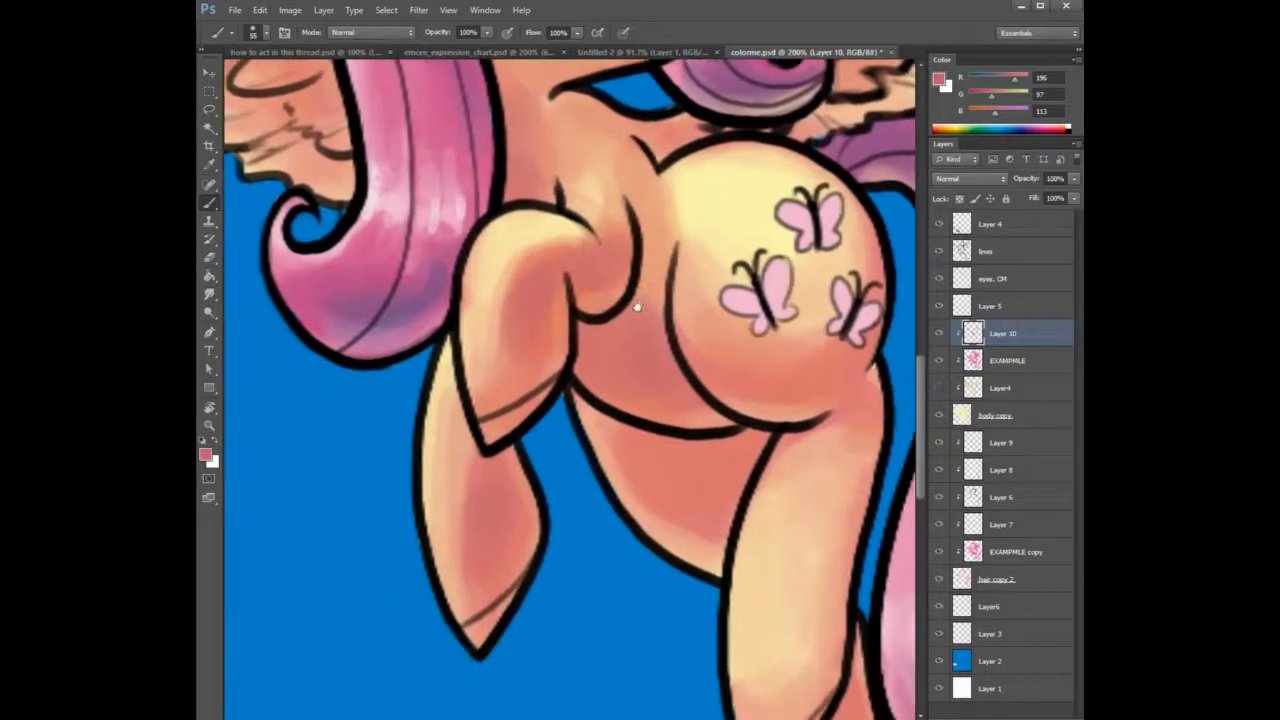
pyautogui.rightClick(628, 262)
pyautogui.click(663, 297)
pyautogui.moveTo(601, 210)
pyautogui.mouseDown()
pyautogui.moveTo(591, 247)
pyautogui.moveTo(527, 257)
pyautogui.mouseUp()
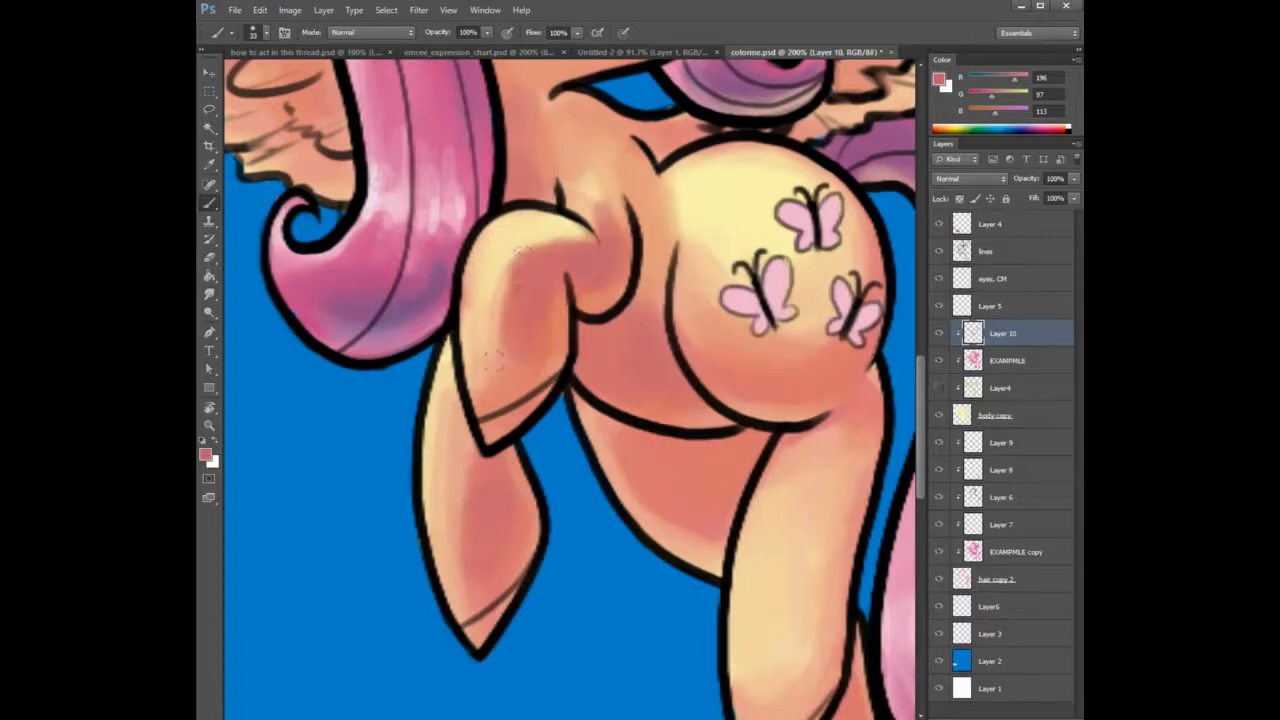
# Blend the raised foreleg's shadow with sampled salmon and lighten its inner edge with pale yellow sampled from the flank.
pyautogui.keyDown('alt'); pyautogui.click(606, 275); pyautogui.keyUp('alt')
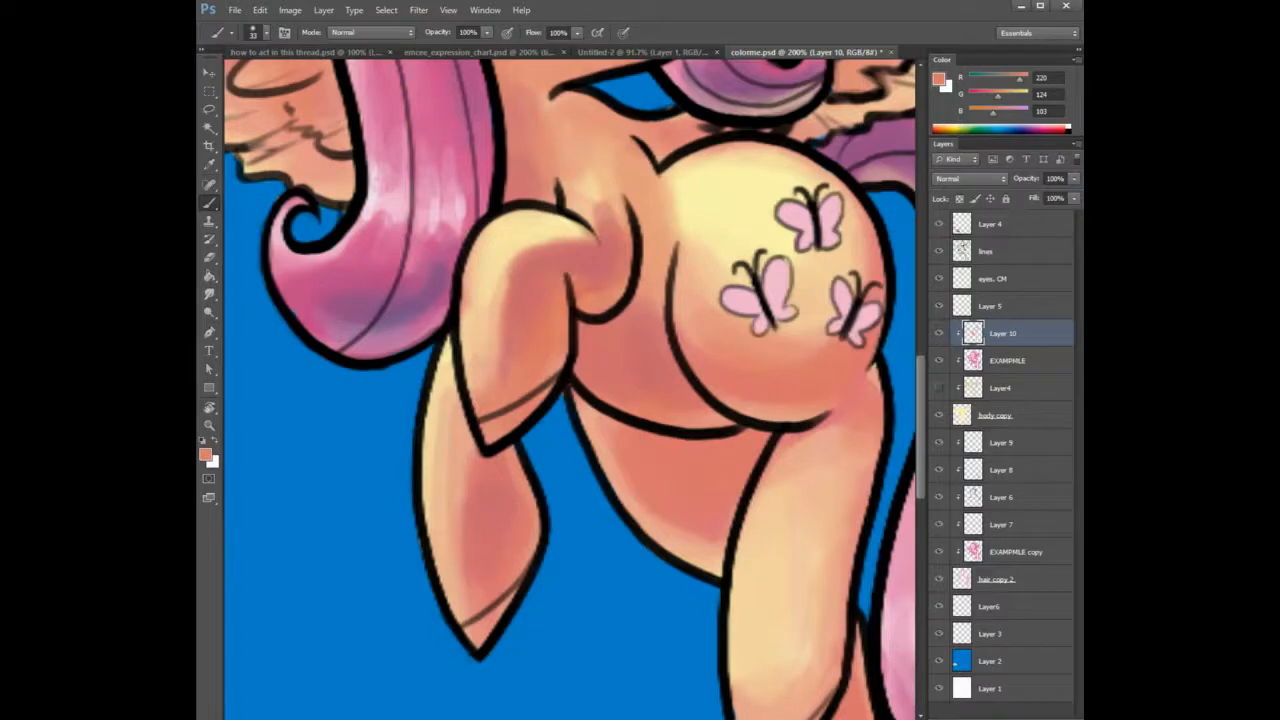
pyautogui.keyDown('alt'); pyautogui.click(603, 241); pyautogui.keyUp('alt')
pyautogui.keyDown('alt'); pyautogui.click(748, 185); pyautogui.keyUp('alt')
pyautogui.moveTo(626, 226)
pyautogui.mouseDown()
pyautogui.moveTo(612, 286)
pyautogui.moveTo(560, 345)
pyautogui.moveTo(552, 314)
pyautogui.moveTo(522, 410)
pyautogui.mouseUp()
pyautogui.keyDown('alt'); pyautogui.click(613, 259); pyautogui.keyUp('alt')
pyautogui.keyDown('alt'); pyautogui.click(723, 213); pyautogui.keyUp('alt')
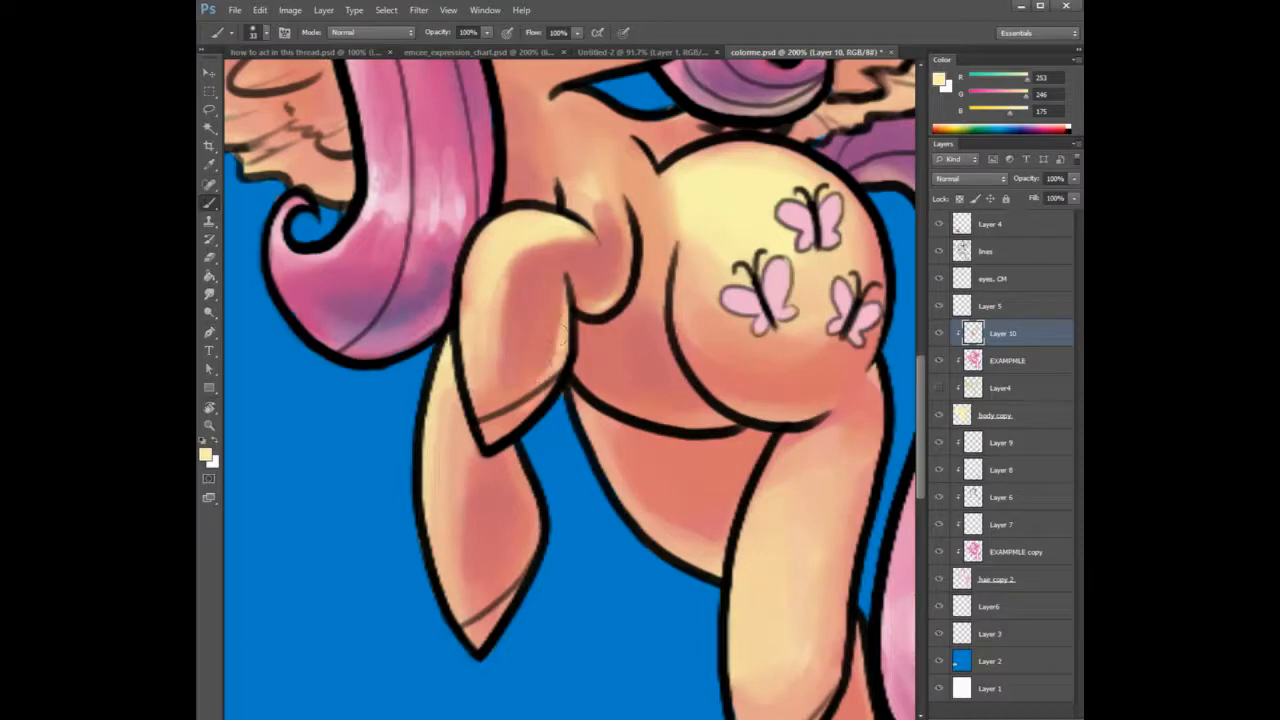
# Soften the raised foreleg's light and shadow transitions with the light orange sampled from the chest and pale yellow from the leg.
pyautogui.keyDown('alt'); pyautogui.click(566, 135); pyautogui.keyUp('alt')
pyautogui.moveTo(560, 282); pyautogui.dragTo(551, 352)
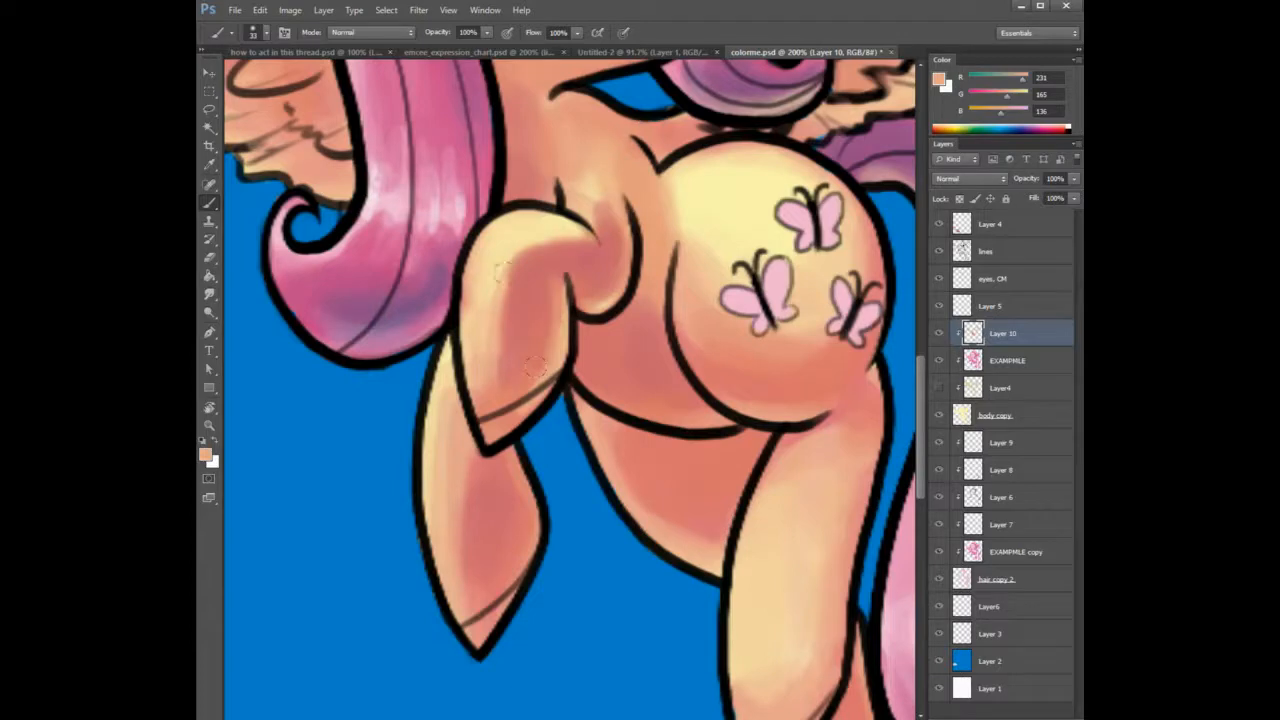
pyautogui.moveTo(503, 268)
pyautogui.mouseDown()
pyautogui.moveTo(484, 352)
pyautogui.moveTo(510, 282)
pyautogui.mouseUp()
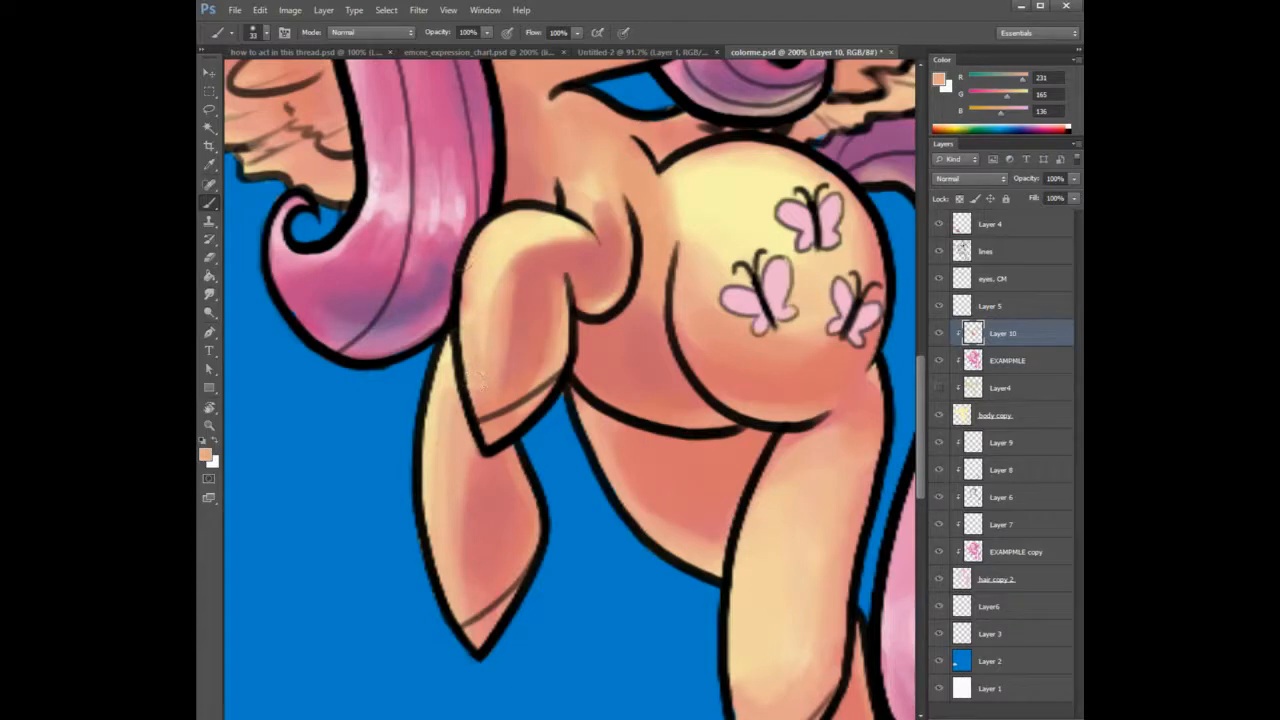
pyautogui.keyDown('alt'); pyautogui.click(514, 226); pyautogui.keyUp('alt')
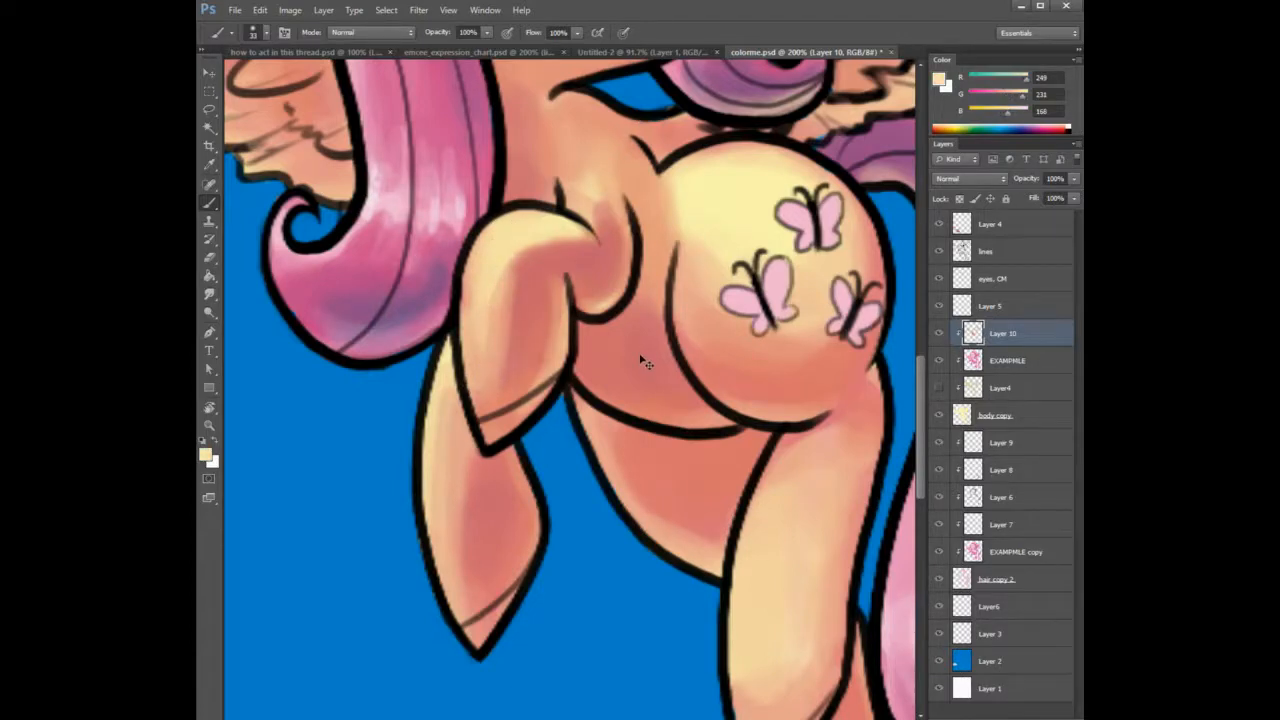
# Shade the forelegs, neck and near wing with reddish tones sampled from the body, using a 55 px brush.
pyautogui.hotkey('ctrl', '-')
pyautogui.hotkey('ctrl', '-')
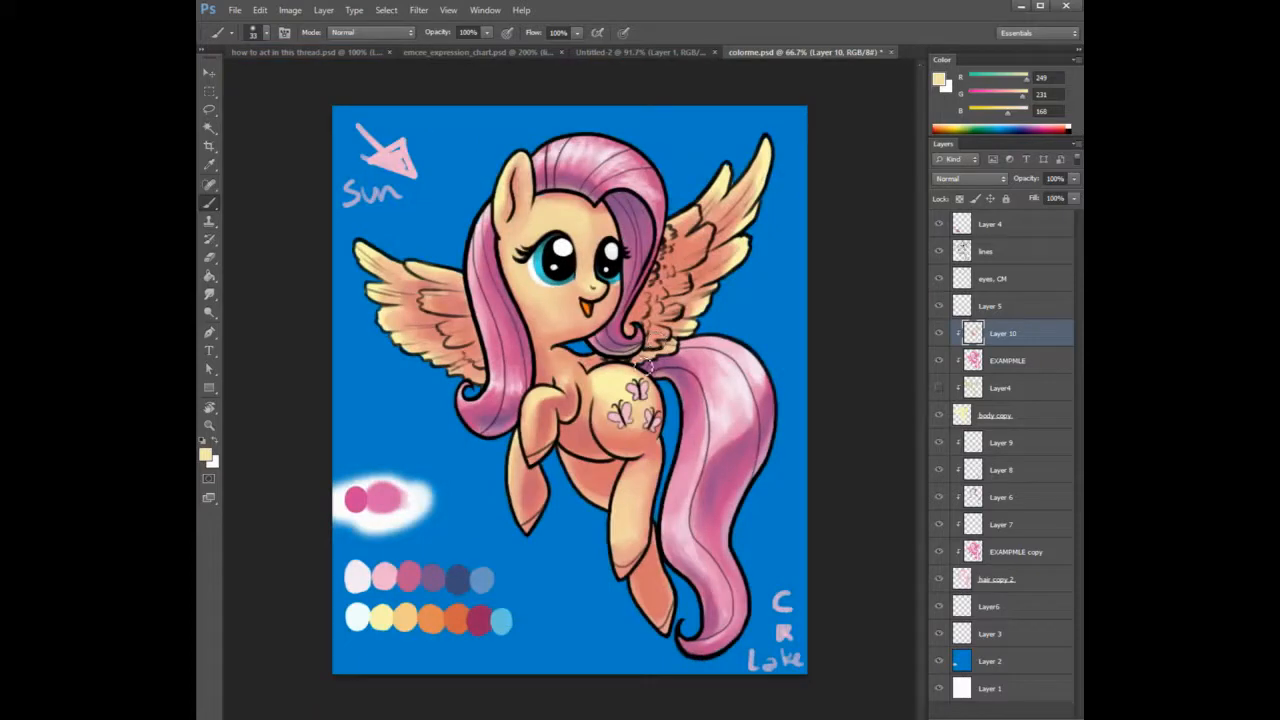
pyautogui.hotkey('ctrl', '+')
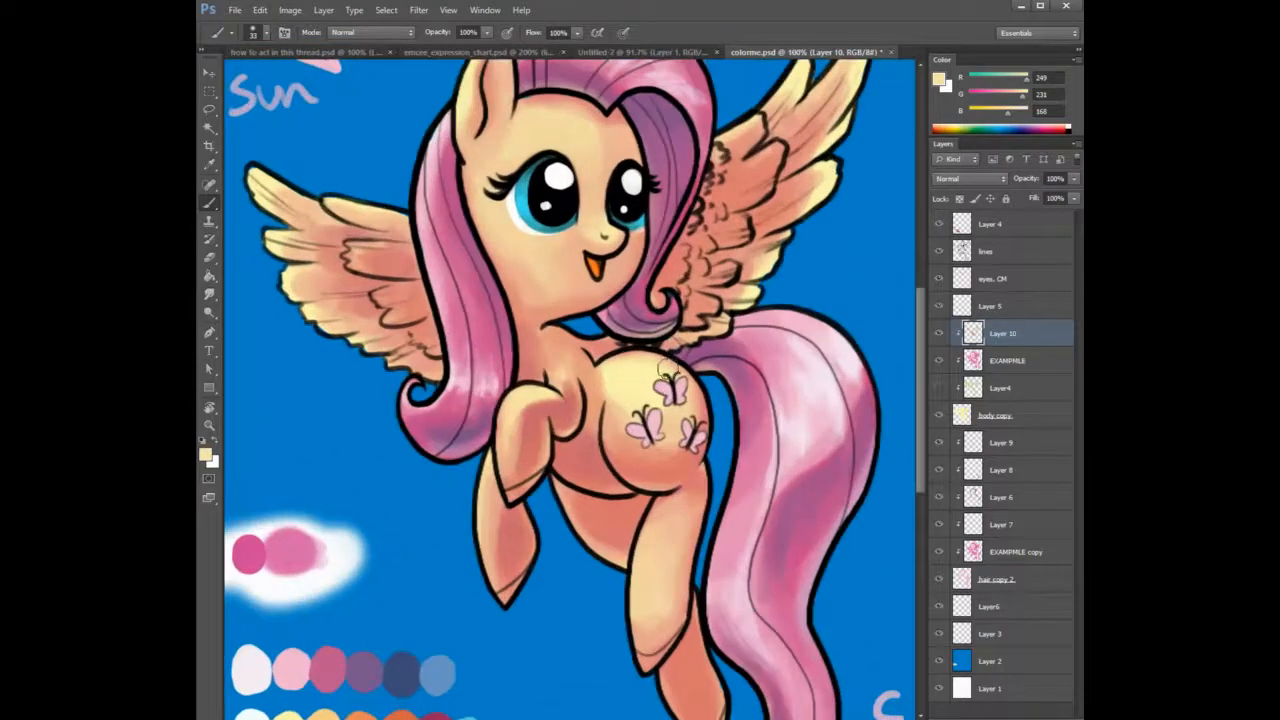
pyautogui.rightClick(642, 364)
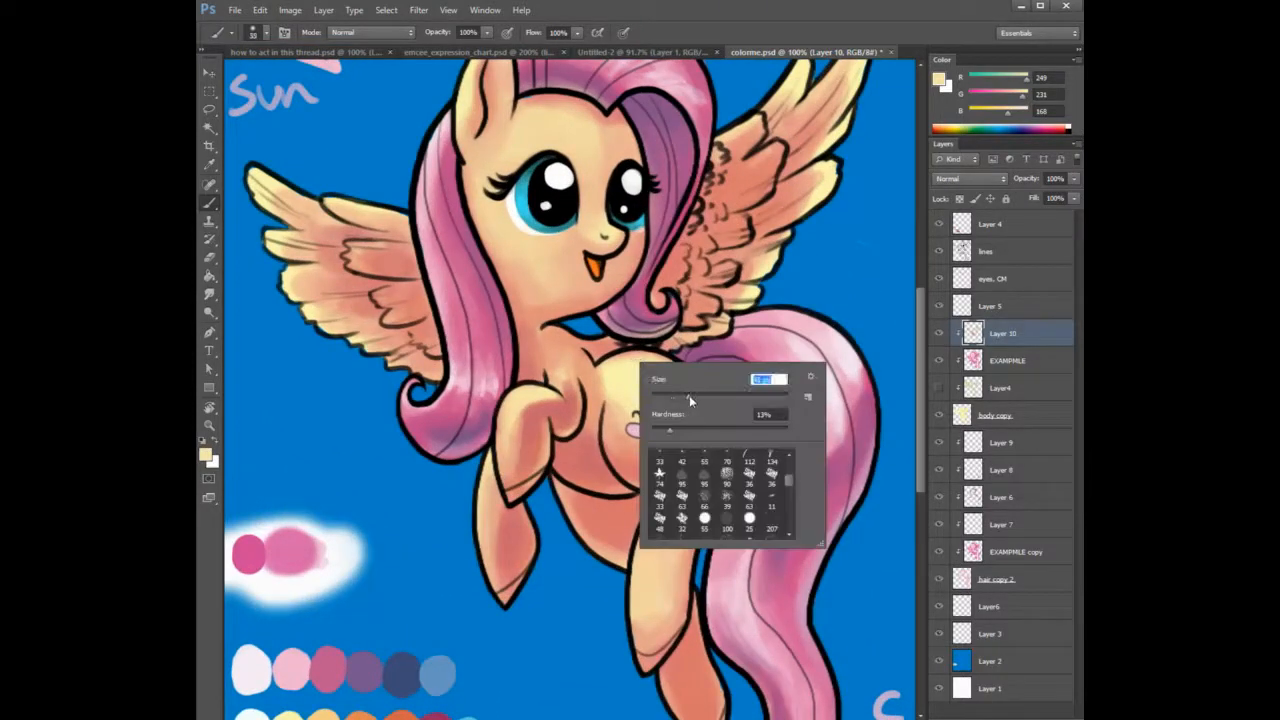
pyautogui.keyDown('alt'); pyautogui.click(576, 416); pyautogui.keyUp('alt')
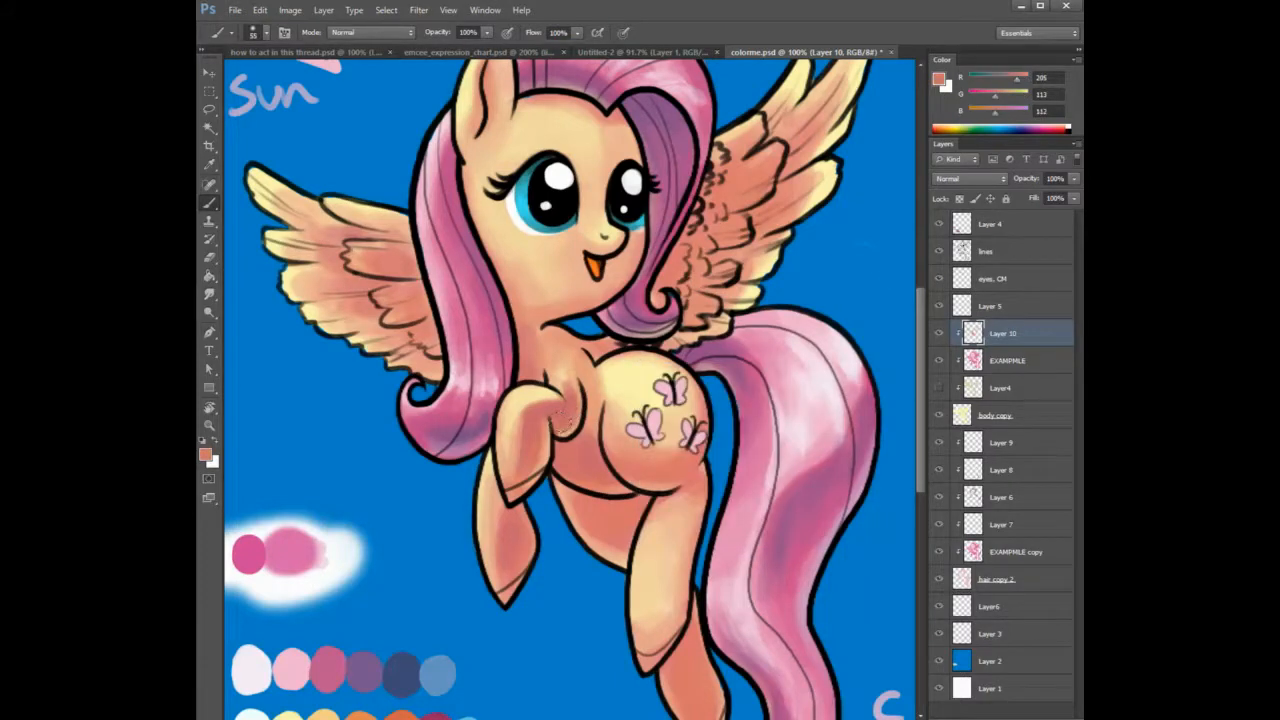
pyautogui.keyDown('alt'); pyautogui.click(538, 434); pyautogui.keyUp('alt')
pyautogui.moveTo(540, 436)
pyautogui.mouseDown()
pyautogui.moveTo(533, 447)
pyautogui.moveTo(518, 420)
pyautogui.mouseUp()
pyautogui.keyDown('alt'); pyautogui.click(514, 514); pyautogui.keyUp('alt')
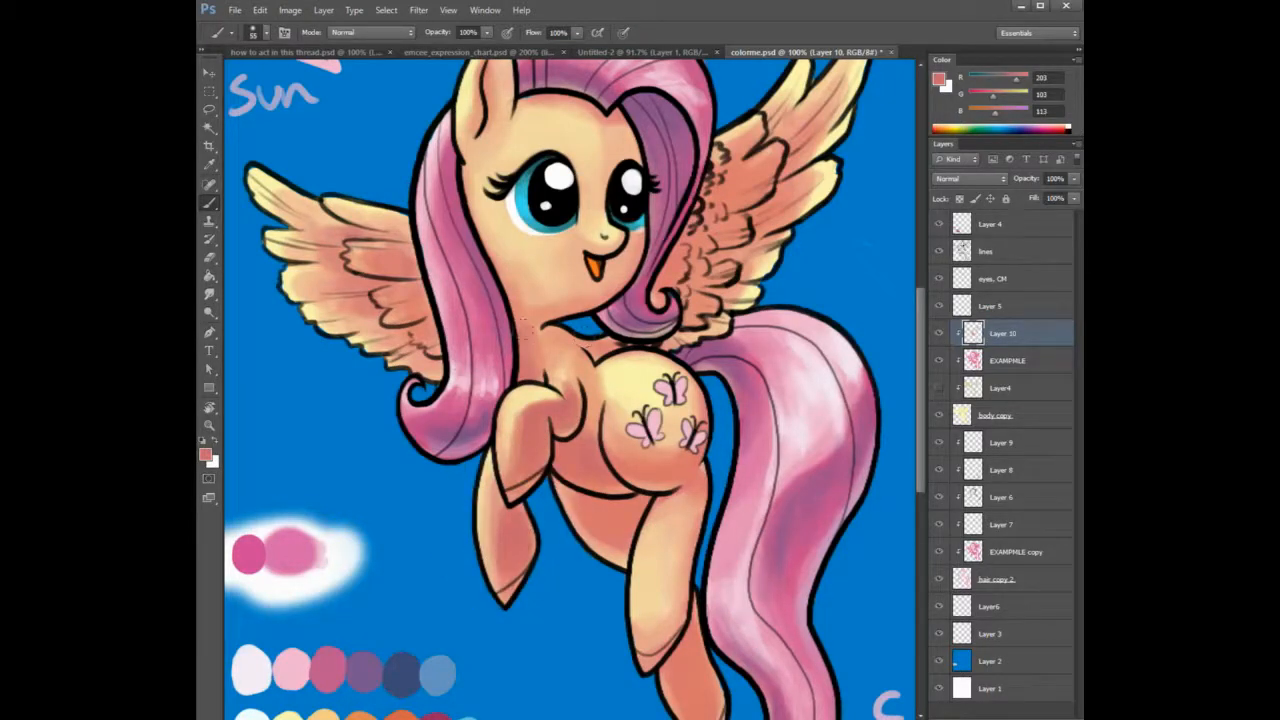
pyautogui.keyDown('alt'); pyautogui.click(408, 255); pyautogui.keyUp('alt')
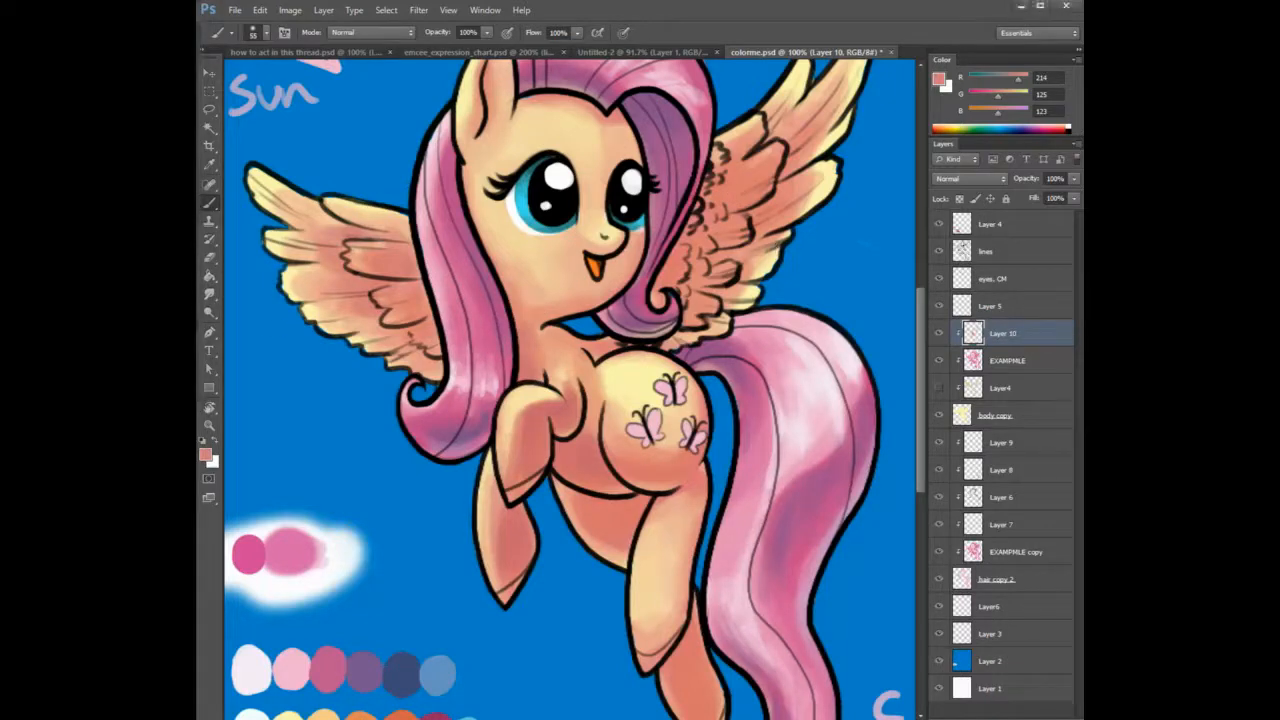
# Sample a crimson blend from a test stroke under the belly, undo the stroke, and shade the belly and lower flank with softer reds.
pyautogui.scroll(-3, 570, 390)
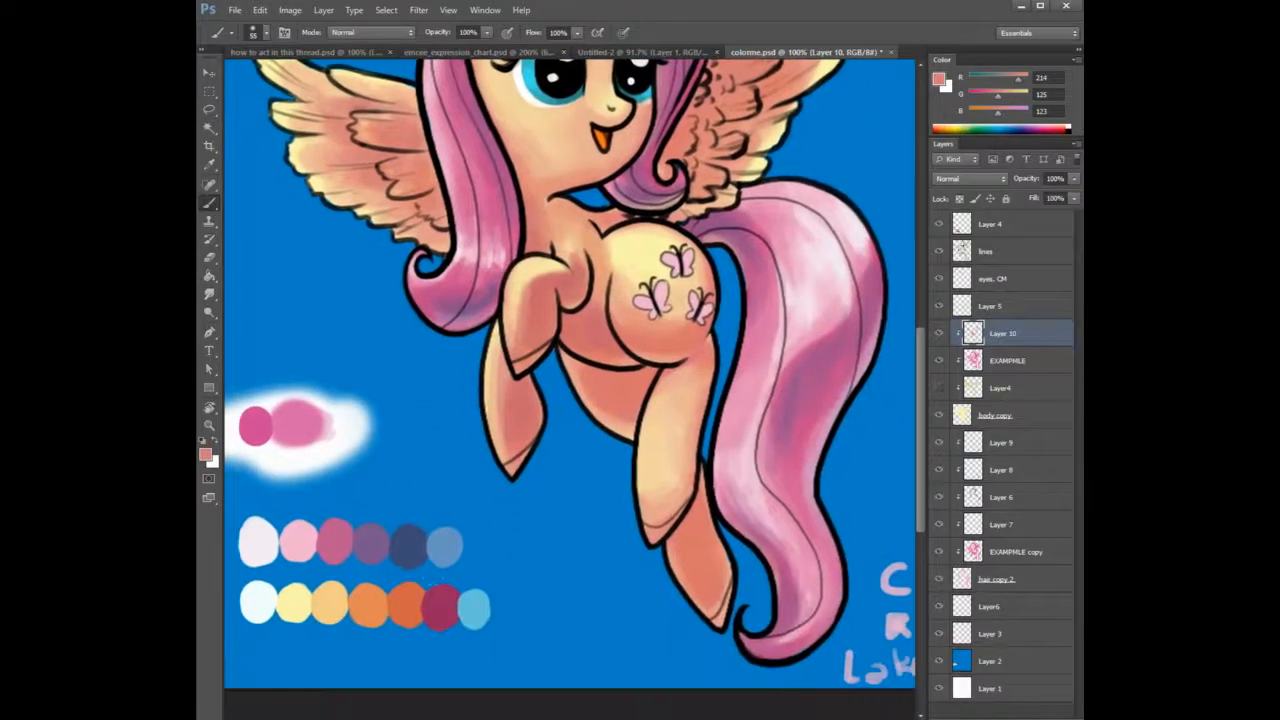
pyautogui.keyDown('alt'); pyautogui.click(443, 597); pyautogui.keyUp('alt')
pyautogui.moveTo(645, 375); pyautogui.dragTo(635, 378)
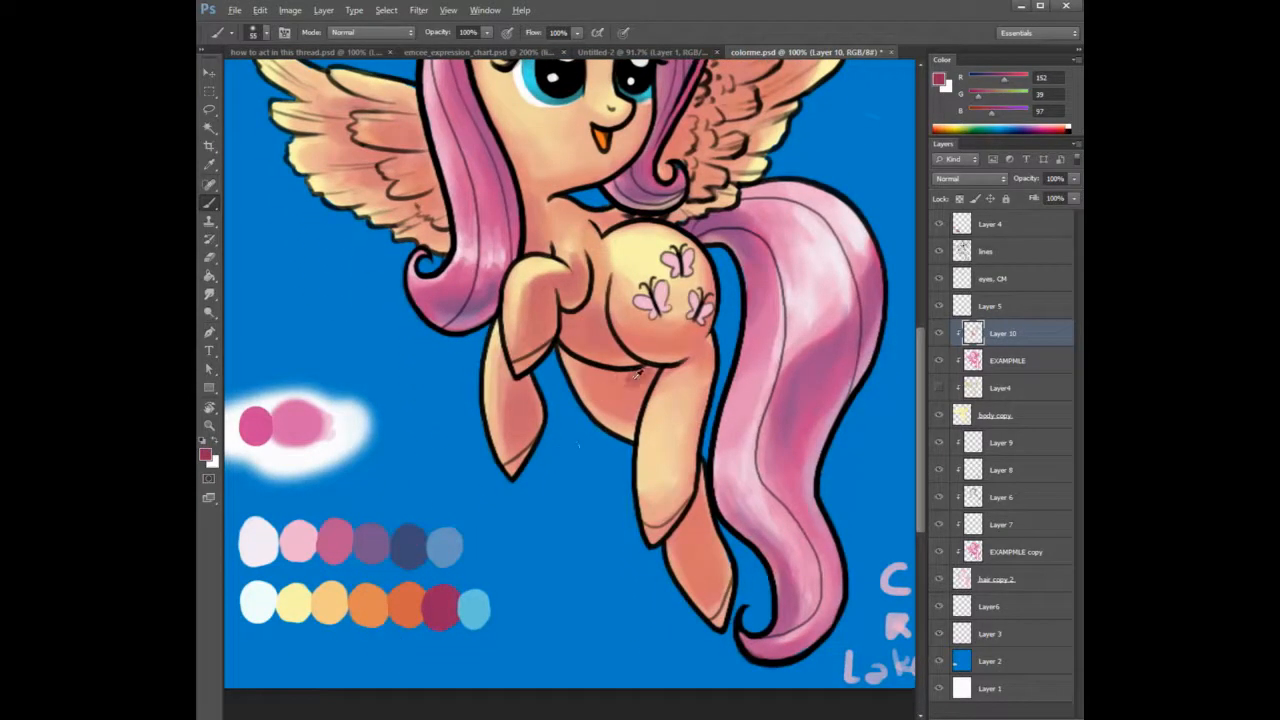
pyautogui.keyDown('alt'); pyautogui.click(640, 379); pyautogui.keyUp('alt')
pyautogui.hotkey('ctrl', 'z')
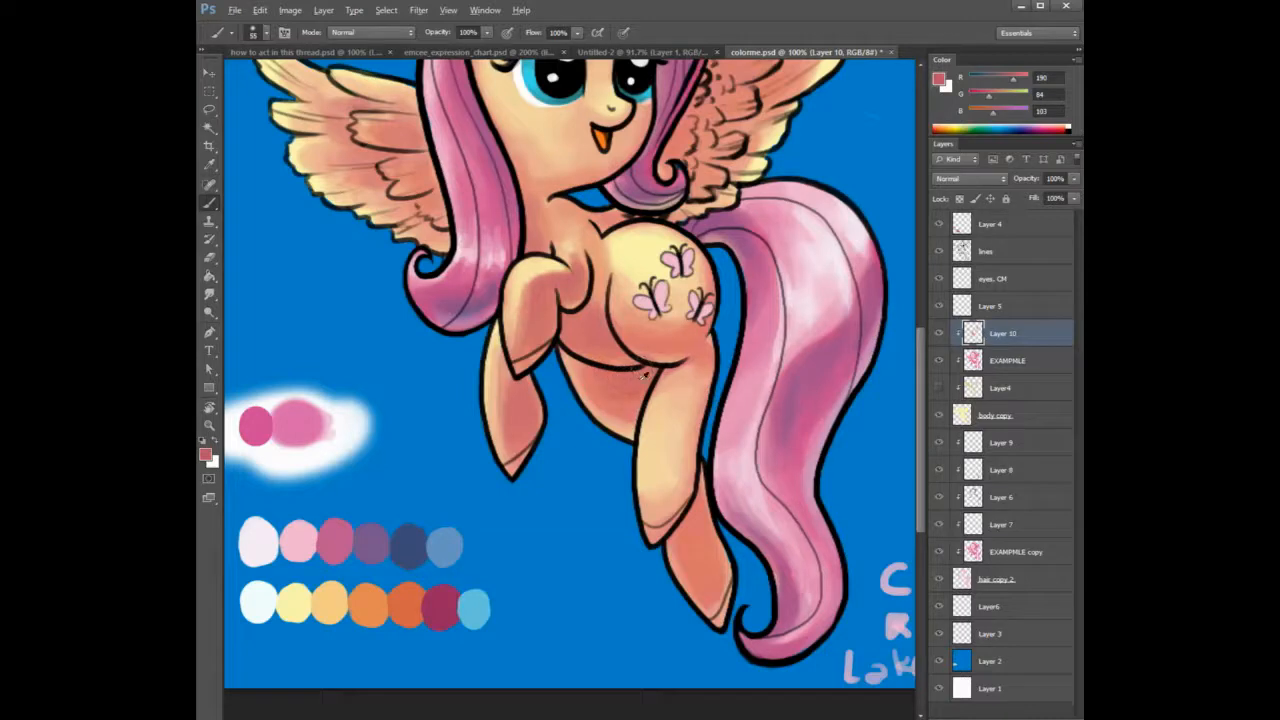
pyautogui.keyDown('alt'); pyautogui.click(643, 374); pyautogui.keyUp('alt')
pyautogui.moveTo(667, 324)
pyautogui.mouseDown()
pyautogui.moveTo(684, 330)
pyautogui.moveTo(671, 313)
pyautogui.mouseUp()
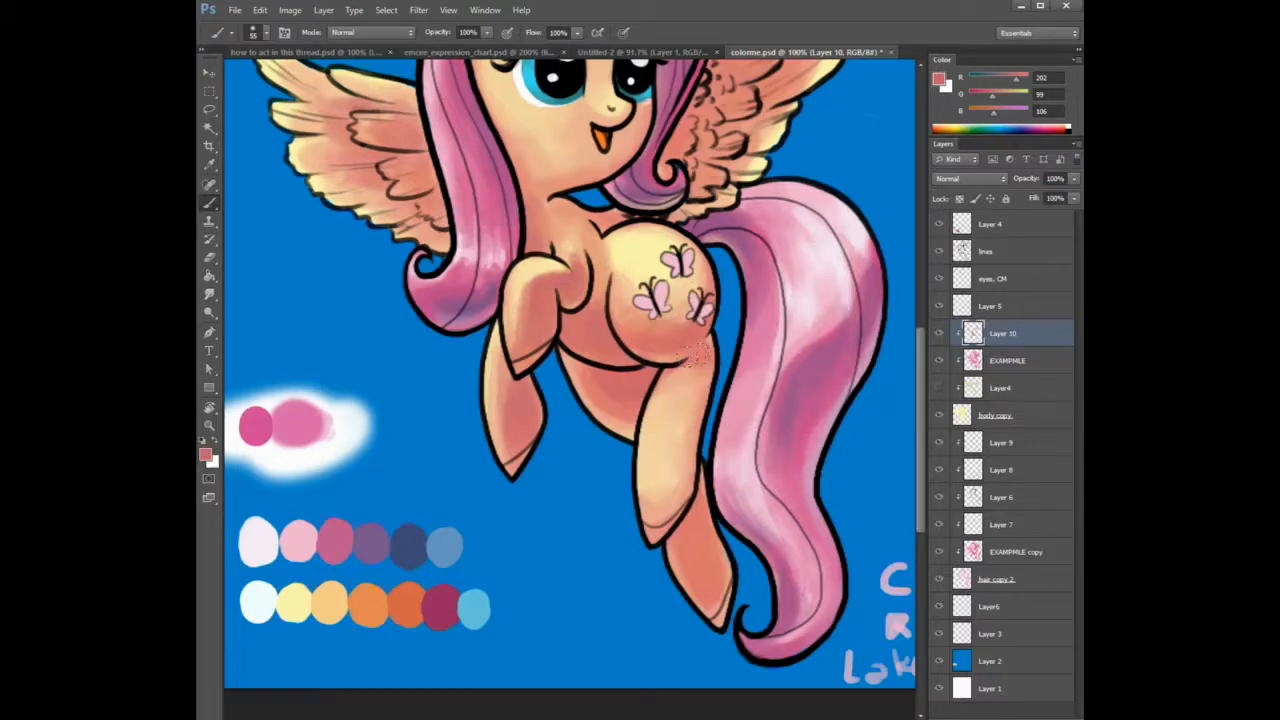
# Shade the near hind leg from thigh to hoof and darken the far hind leg with sampled reddish tones.
pyautogui.moveTo(698, 360)
pyautogui.mouseDown()
pyautogui.moveTo(676, 372)
pyautogui.moveTo(688, 374)
pyautogui.mouseUp()
pyautogui.keyDown('alt'); pyautogui.click(672, 388); pyautogui.keyUp('alt')
pyautogui.moveTo(690, 384); pyautogui.dragTo(668, 442)
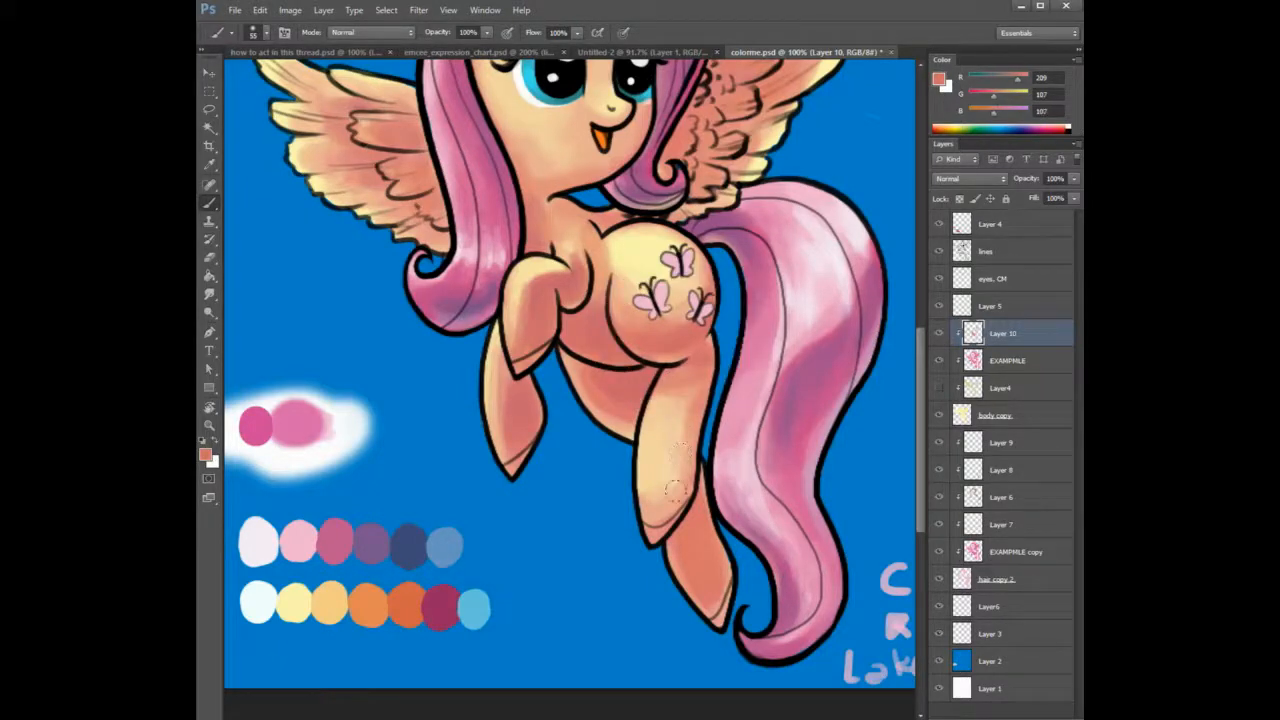
pyautogui.moveTo(700, 506); pyautogui.dragTo(688, 488)
pyautogui.moveTo(704, 549); pyautogui.dragTo(722, 615)
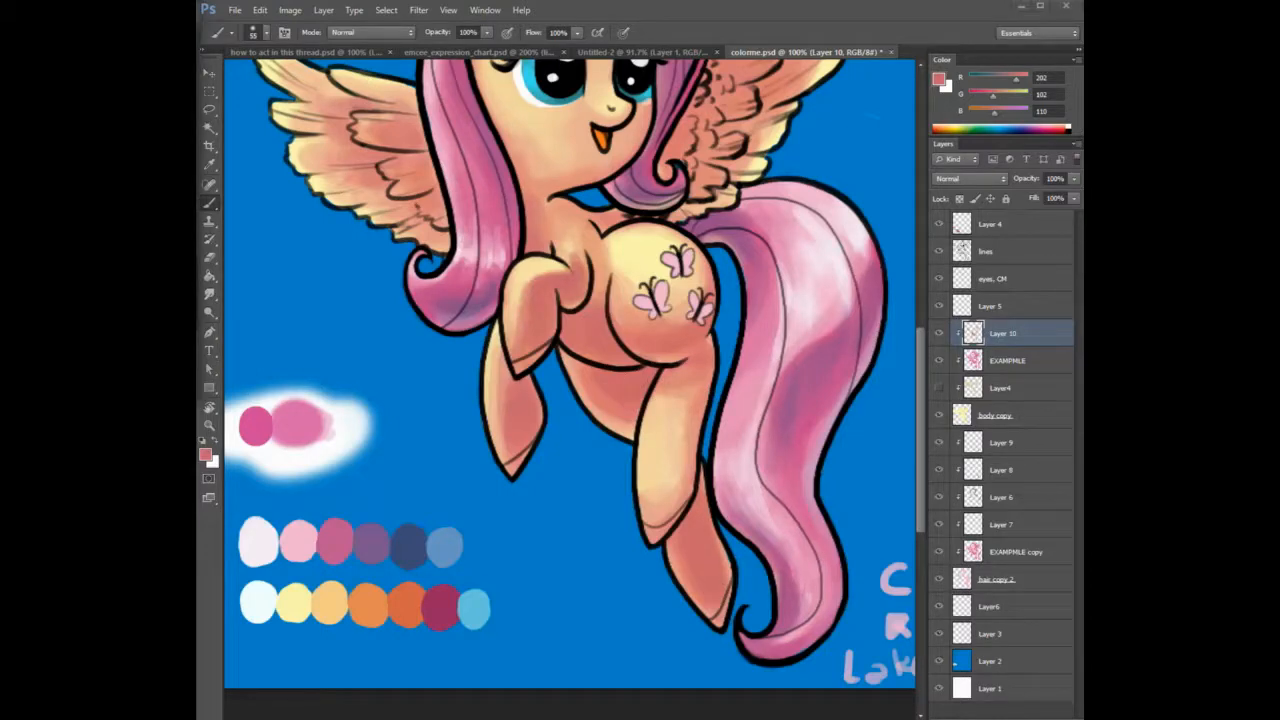
pyautogui.click(696, 540)
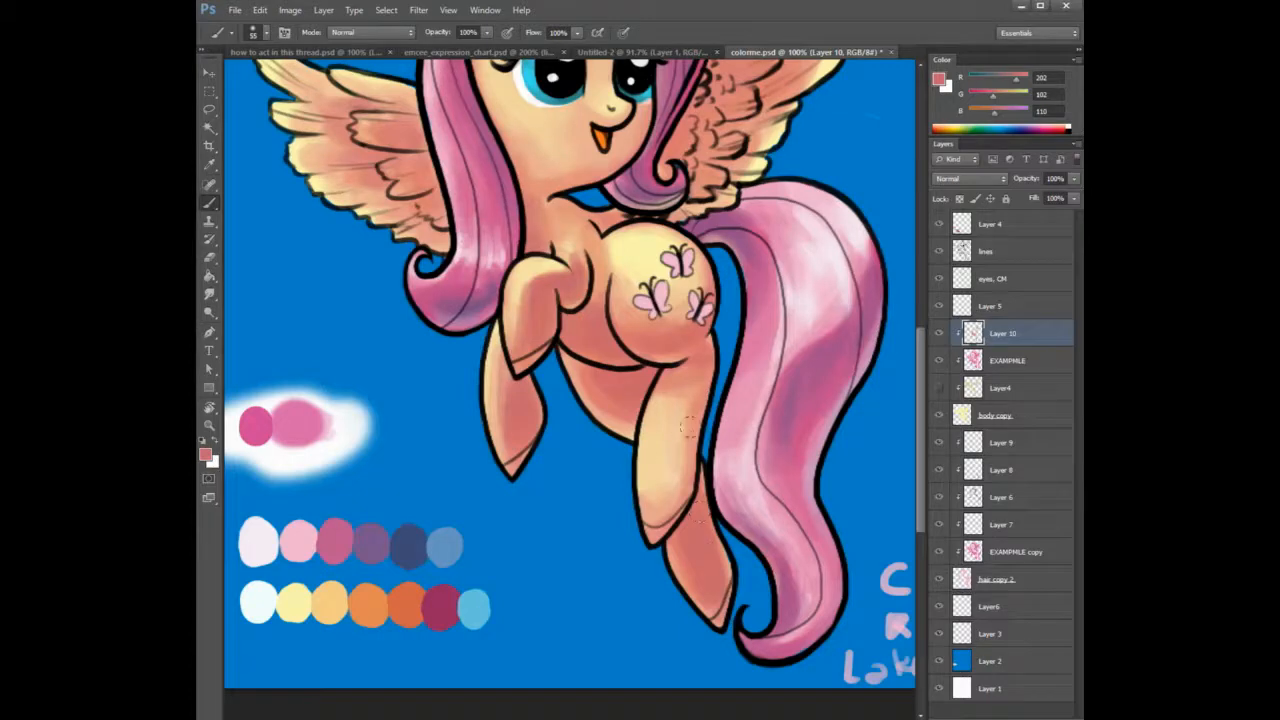
# Paint reflected light along the rear edges of both hind legs in the palette's light blue with a 24 px brush.
pyautogui.rightClick(705, 425)
pyautogui.moveTo(734, 462); pyautogui.dragTo(741, 461)
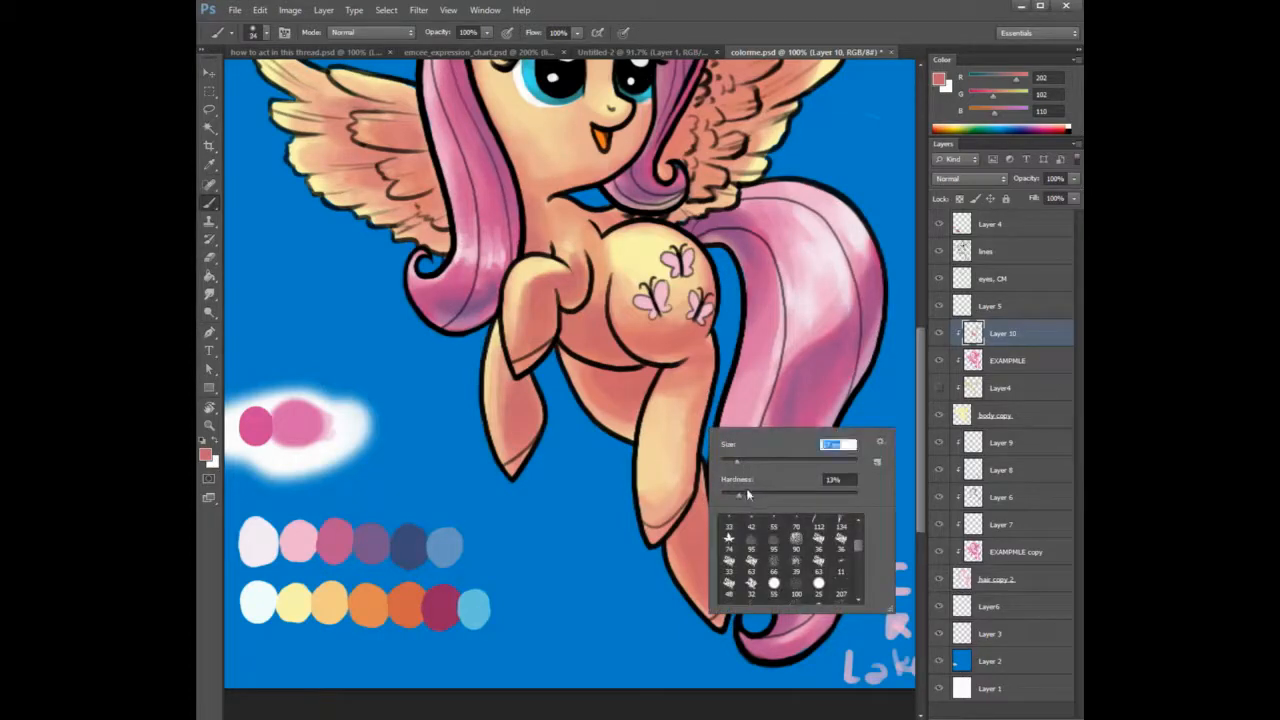
pyautogui.keyDown('alt'); pyautogui.click(474, 606); pyautogui.keyUp('alt')
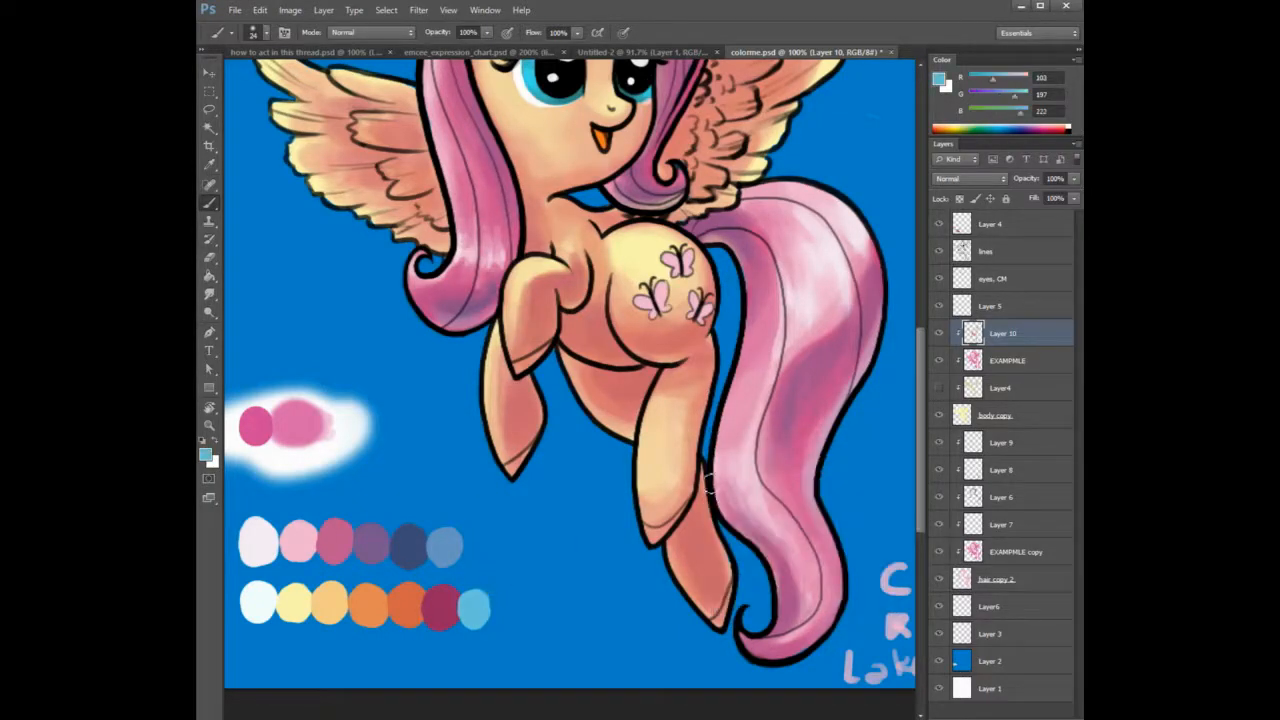
pyautogui.moveTo(718, 528); pyautogui.dragTo(737, 589)
pyautogui.moveTo(700, 424)
pyautogui.mouseDown()
pyautogui.moveTo(694, 496)
pyautogui.moveTo(696, 463)
pyautogui.moveTo(667, 536)
pyautogui.mouseUp()
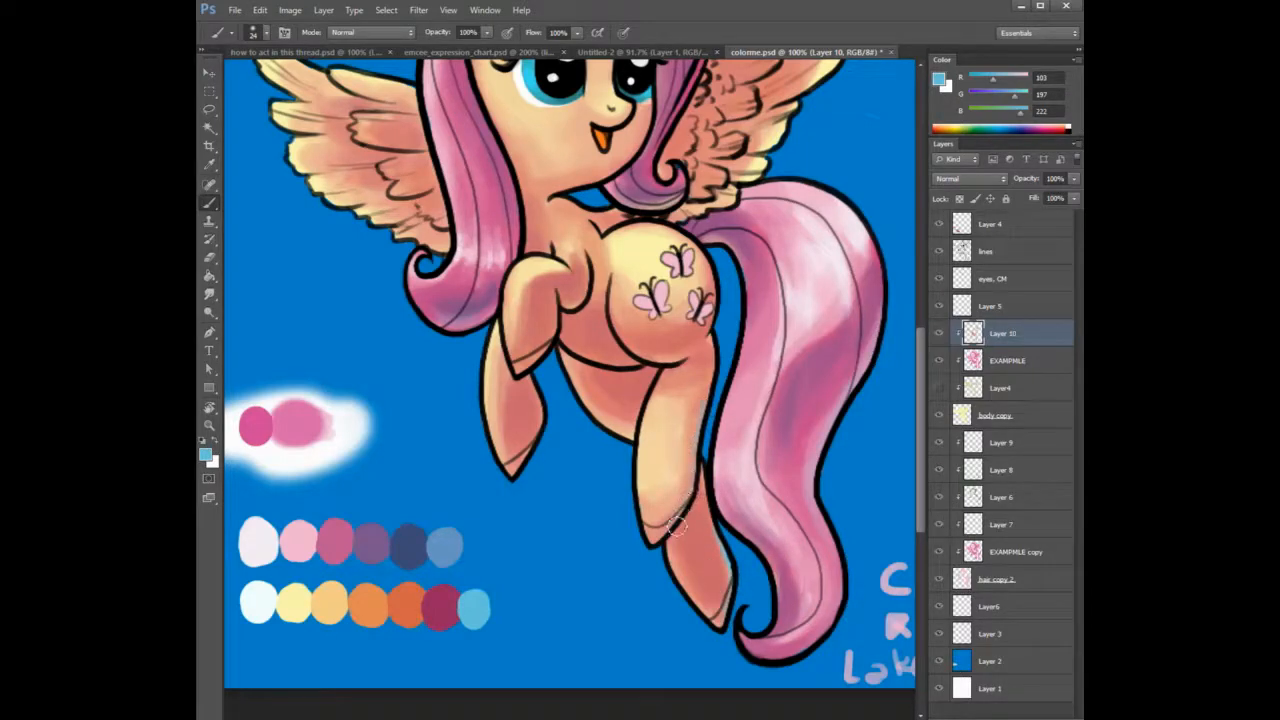
# Blend the hind legs' reflected light using the shadow tones and greyish blue sampled along their edges.
pyautogui.keyDown('alt'); pyautogui.click(710, 395); pyautogui.keyUp('alt')
pyautogui.keyDown('alt'); pyautogui.click(700, 368); pyautogui.keyUp('alt')
pyautogui.keyDown('alt'); pyautogui.click(731, 548); pyautogui.keyUp('alt')
pyautogui.moveTo(675, 315); pyautogui.dragTo(615, 404)
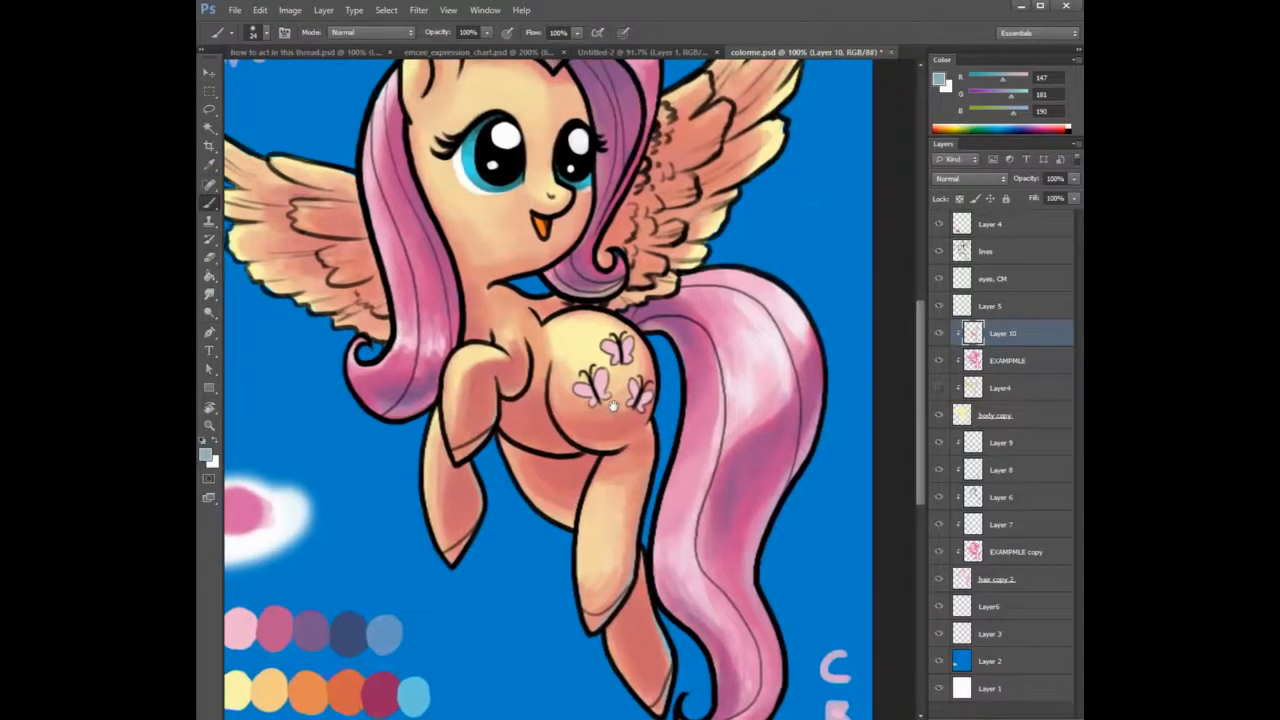
pyautogui.moveTo(690, 352)
pyautogui.mouseDown()
pyautogui.moveTo(676, 356)
pyautogui.moveTo(704, 422)
pyautogui.moveTo(684, 442)
pyautogui.moveTo(714, 432)
pyautogui.mouseUp()
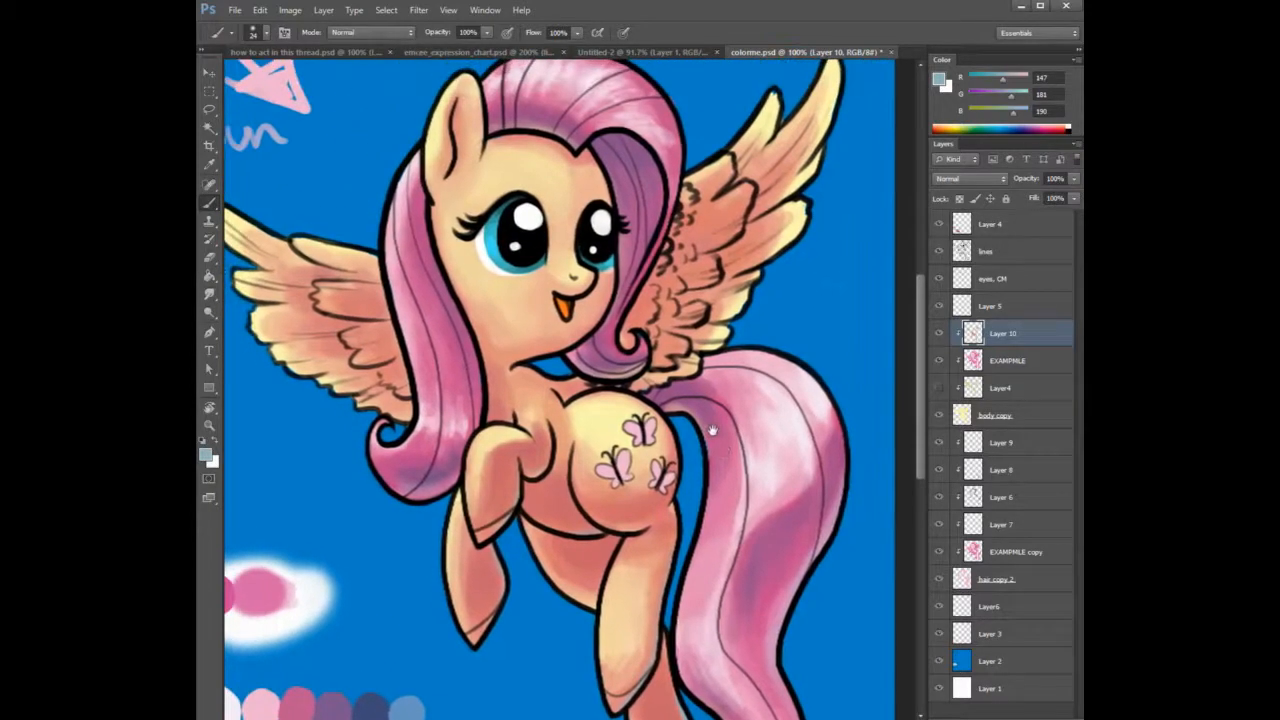
# Recolour the background on Layer 2 by filling it with a brighter sky blue, RGB 82, 176, 255.
pyautogui.hotkey('ctrl', '0')
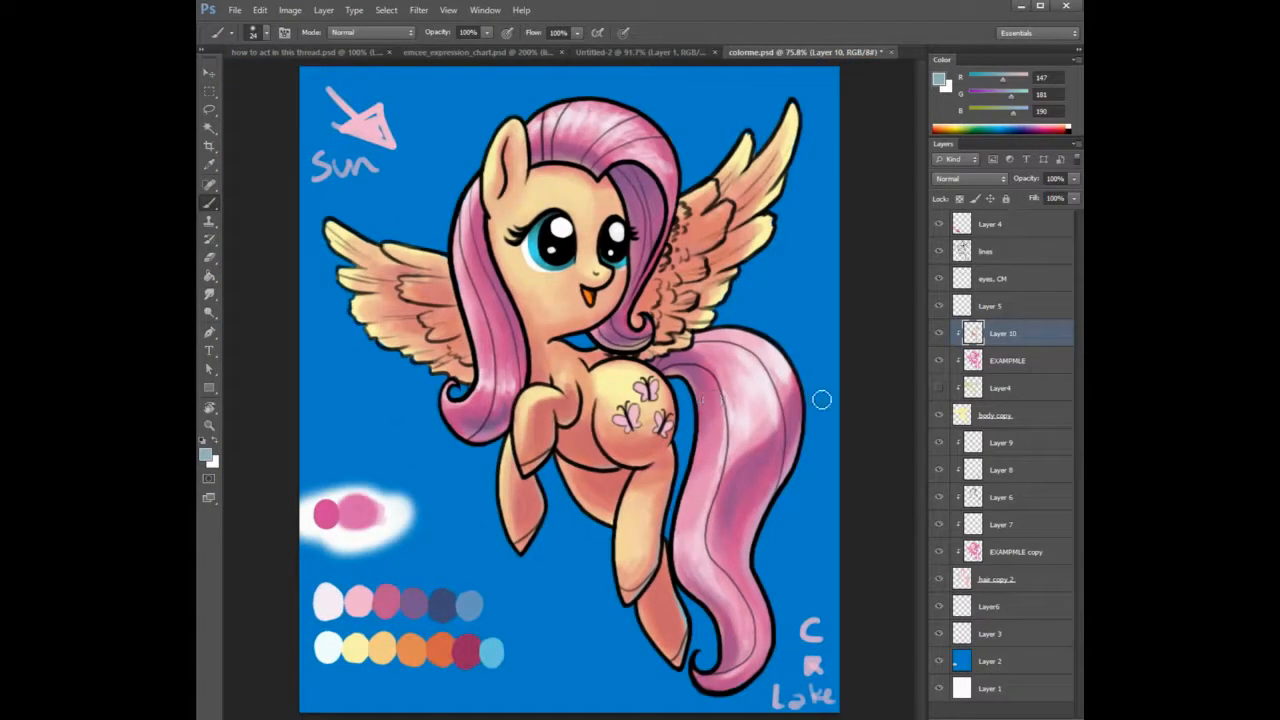
pyautogui.click(938, 661)
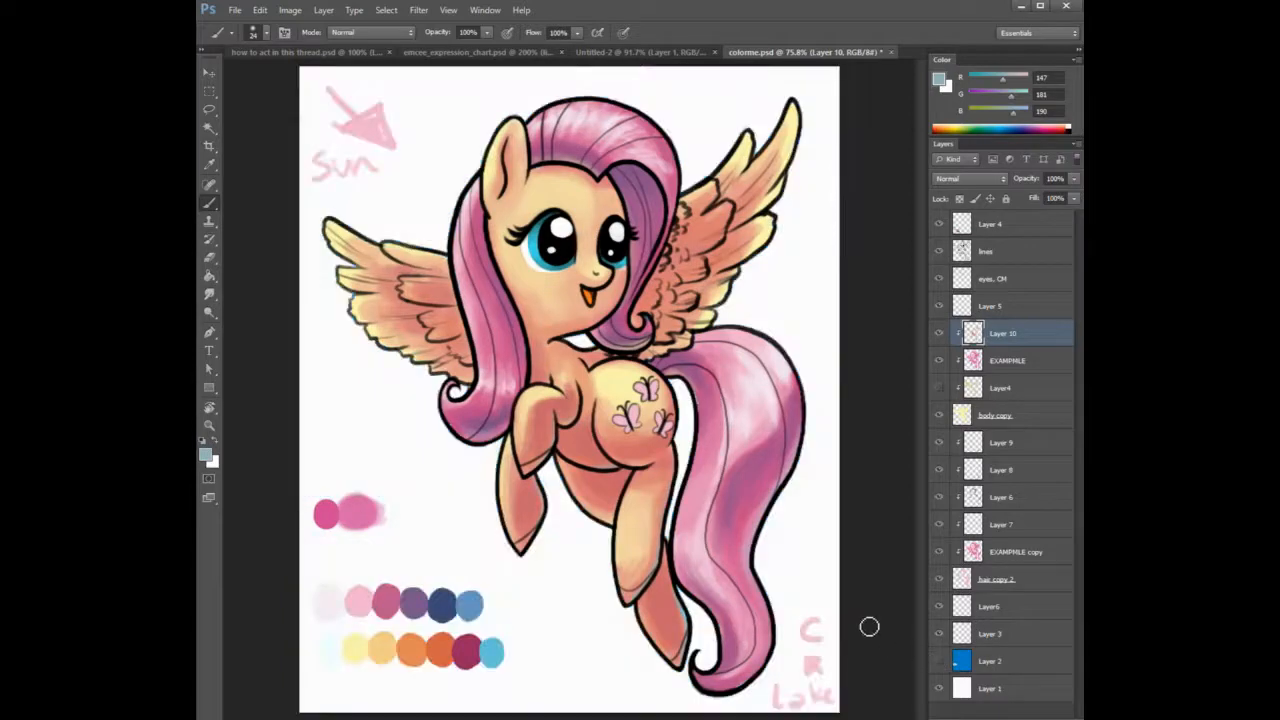
pyautogui.click(940, 662)
pyautogui.click(990, 662)
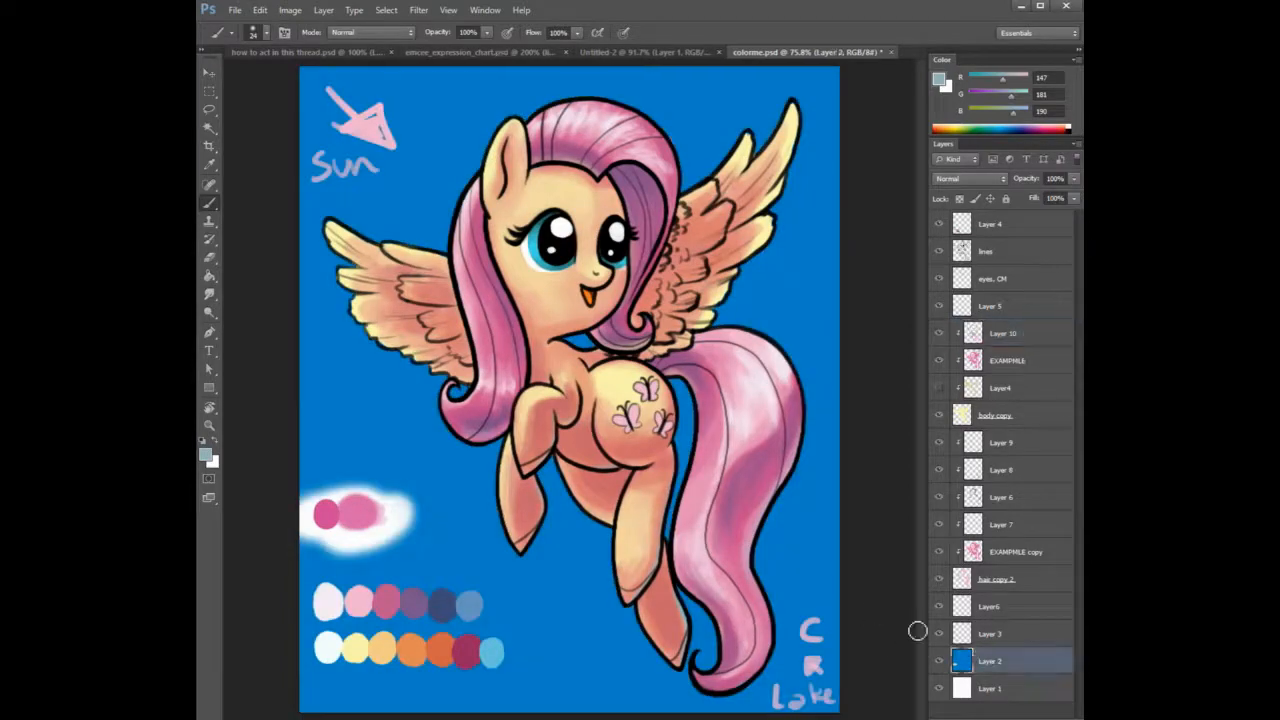
pyautogui.press('g')
pyautogui.click(512, 628)
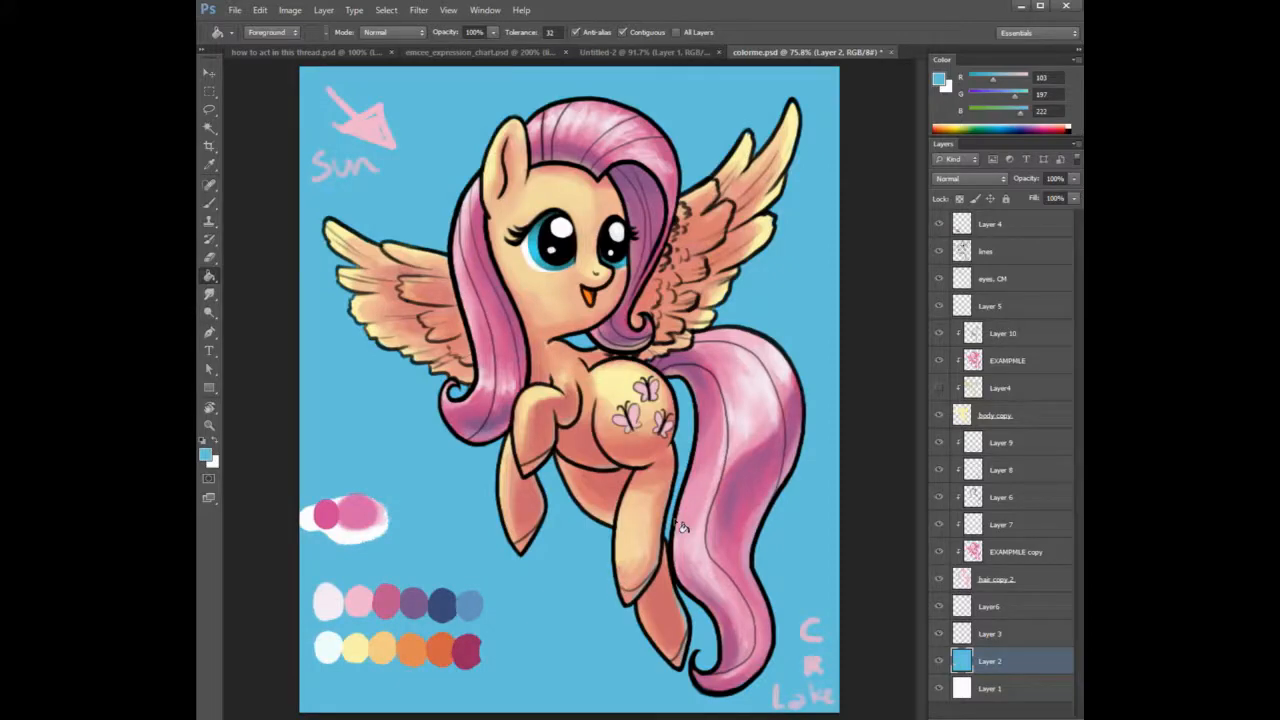
pyautogui.moveTo(1022, 114); pyautogui.dragTo(1018, 95)
pyautogui.click(836, 203)
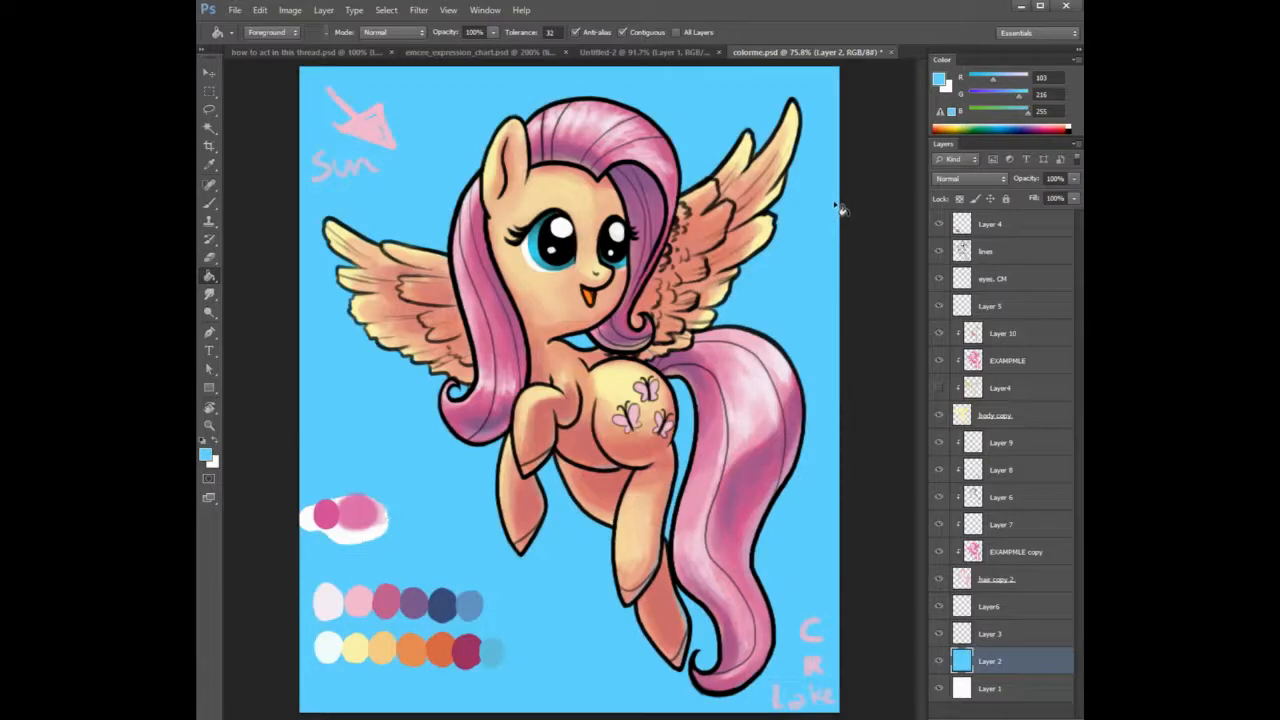
pyautogui.moveTo(990, 84); pyautogui.dragTo(986, 84)
pyautogui.moveTo(1018, 97); pyautogui.dragTo(1009, 97)
pyautogui.click(837, 181)
# Paint white clouds on Layer 2 around both wings and beneath the pony with a soft 135 px brush.
pyautogui.press('b')
pyautogui.rightClick(600, 290)
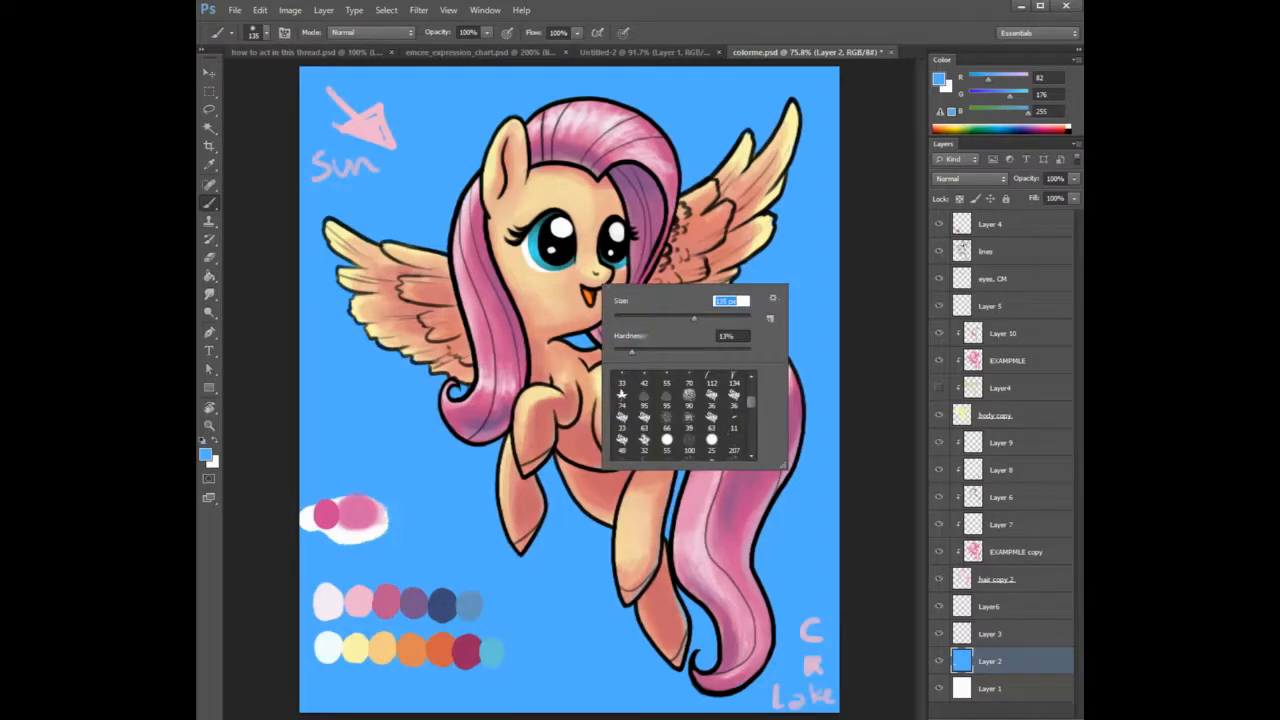
pyautogui.click(1068, 128)
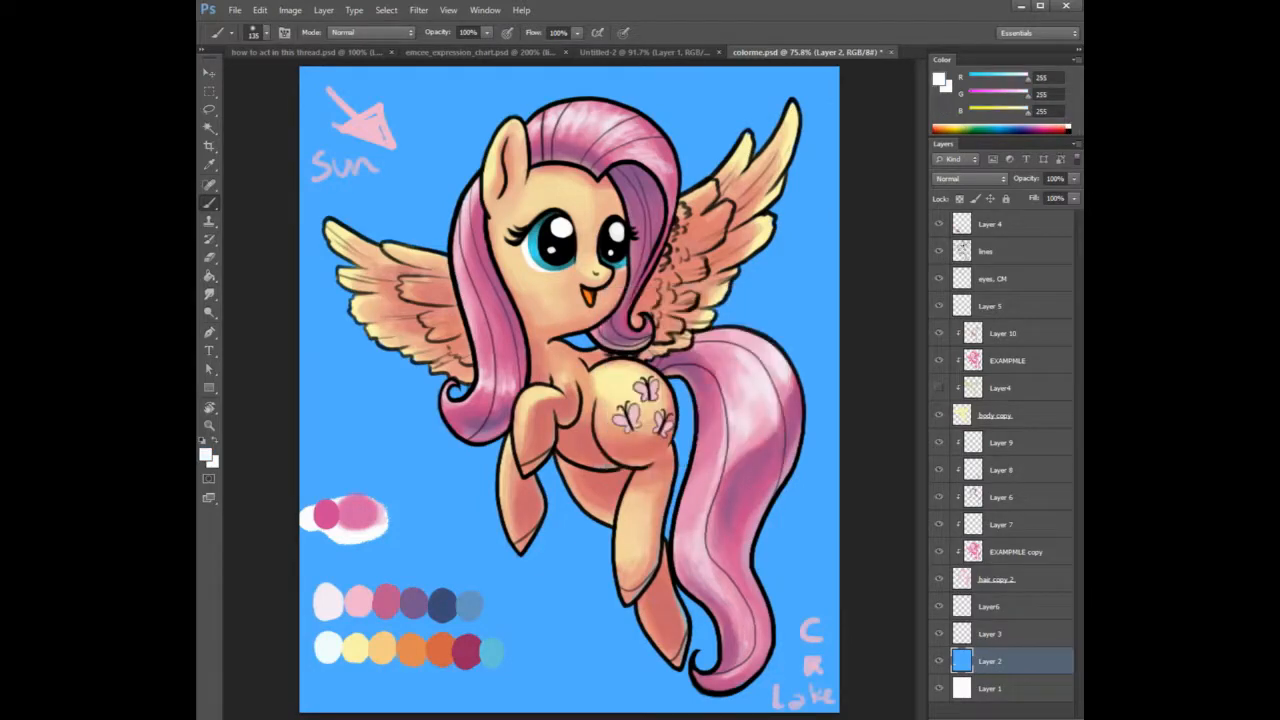
pyautogui.moveTo(318, 285)
pyautogui.mouseDown()
pyautogui.moveTo(315, 360)
pyautogui.moveTo(345, 400)
pyautogui.moveTo(355, 380)
pyautogui.moveTo(385, 385)
pyautogui.mouseUp()
pyautogui.moveTo(334, 314)
pyautogui.mouseDown()
pyautogui.moveTo(390, 388)
pyautogui.moveTo(460, 392)
pyautogui.moveTo(317, 397)
pyautogui.moveTo(324, 430)
pyautogui.mouseUp()
pyautogui.moveTo(820, 180)
pyautogui.mouseDown()
pyautogui.moveTo(828, 300)
pyautogui.moveTo(800, 250)
pyautogui.moveTo(780, 312)
pyautogui.moveTo(725, 275)
pyautogui.moveTo(812, 305)
pyautogui.moveTo(828, 244)
pyautogui.mouseUp()
pyautogui.moveTo(828, 310); pyautogui.dragTo(829, 336)
pyautogui.moveTo(815, 540)
pyautogui.mouseDown()
pyautogui.moveTo(763, 559)
pyautogui.moveTo(644, 535)
pyautogui.moveTo(791, 532)
pyautogui.moveTo(587, 557)
pyautogui.moveTo(582, 537)
pyautogui.moveTo(582, 567)
pyautogui.moveTo(542, 577)
pyautogui.moveTo(467, 565)
pyautogui.moveTo(497, 582)
pyautogui.moveTo(410, 551)
pyautogui.moveTo(459, 535)
pyautogui.moveTo(515, 590)
pyautogui.moveTo(570, 578)
pyautogui.moveTo(528, 570)
pyautogui.mouseUp()
# Soften and reshape the lower clouds beneath the pony and beside the tail with colours sampled from the background.
pyautogui.keyDown('alt'); pyautogui.click(567, 585); pyautogui.keyUp('alt')
pyautogui.moveTo(485, 515); pyautogui.dragTo(396, 570)
pyautogui.moveTo(484, 604)
pyautogui.mouseDown()
pyautogui.moveTo(502, 618)
pyautogui.moveTo(572, 605)
pyautogui.moveTo(605, 622)
pyautogui.moveTo(532, 622)
pyautogui.moveTo(450, 580)
pyautogui.mouseUp()
pyautogui.keyDown('alt'); pyautogui.click(594, 660); pyautogui.keyUp('alt')
pyautogui.moveTo(766, 584); pyautogui.dragTo(826, 560)
pyautogui.moveTo(778, 522)
pyautogui.mouseDown()
pyautogui.moveTo(796, 508)
pyautogui.moveTo(812, 520)
pyautogui.mouseUp()
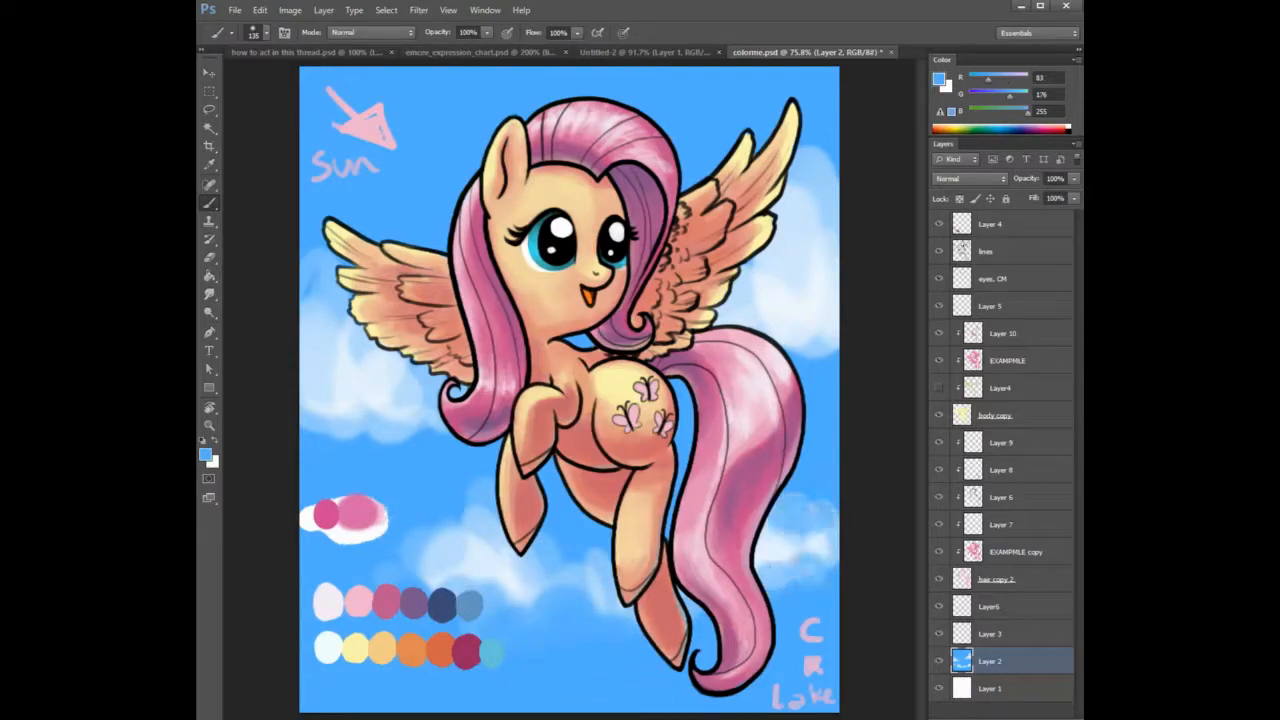
# Extend the clouds around the hind hooves and behind both wings with a sampled pale blue-white, RGB 221, 239, 255.
pyautogui.keyDown('alt'); pyautogui.click(500, 543); pyautogui.keyUp('alt')
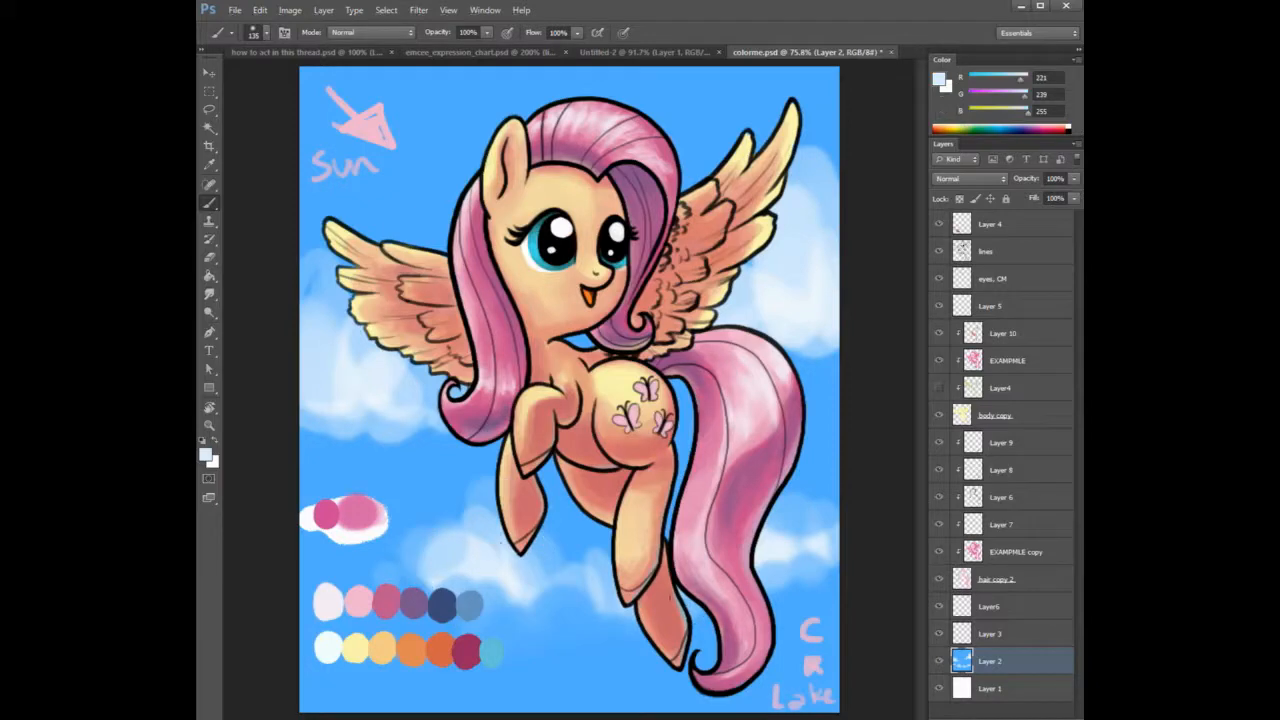
pyautogui.moveTo(680, 606)
pyautogui.mouseDown()
pyautogui.moveTo(594, 593)
pyautogui.moveTo(581, 568)
pyautogui.moveTo(570, 604)
pyautogui.mouseUp()
pyautogui.moveTo(684, 660)
pyautogui.mouseDown()
pyautogui.moveTo(694, 610)
pyautogui.moveTo(703, 620)
pyautogui.mouseUp()
pyautogui.moveTo(825, 140); pyautogui.dragTo(800, 185)
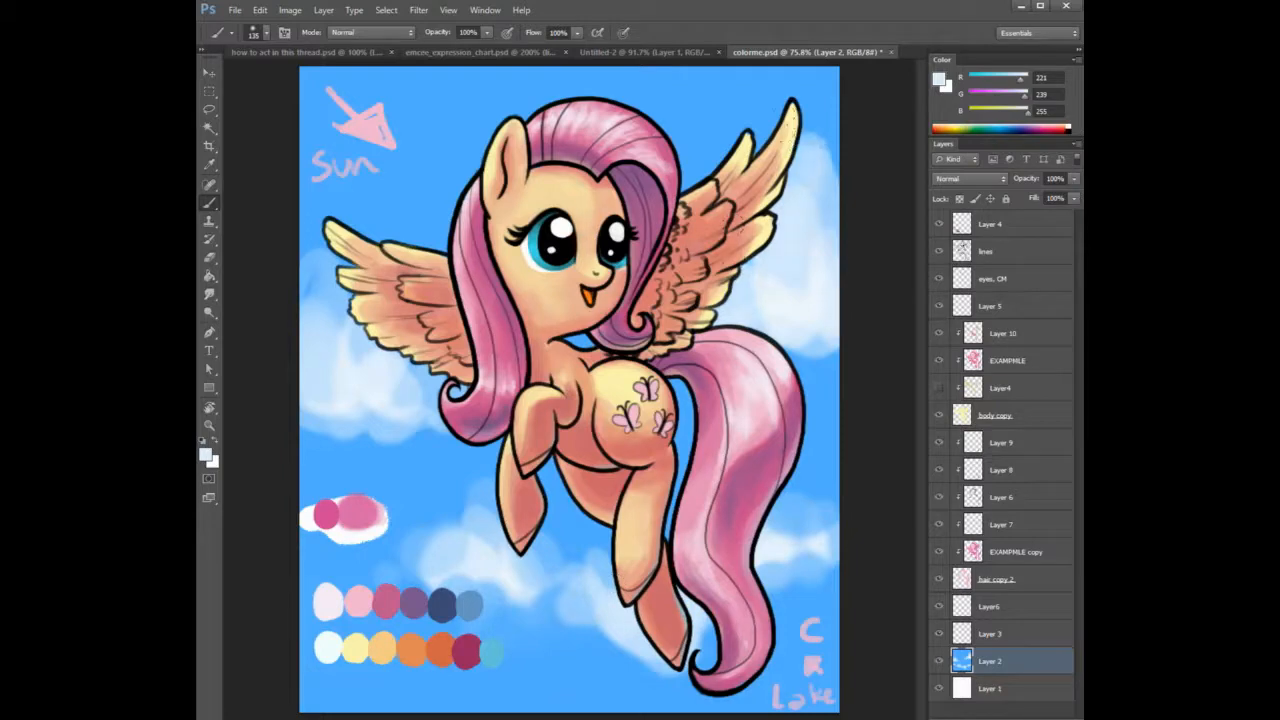
pyautogui.moveTo(777, 110)
pyautogui.mouseDown()
pyautogui.moveTo(700, 170)
pyautogui.moveTo(806, 125)
pyautogui.moveTo(804, 95)
pyautogui.moveTo(786, 205)
pyautogui.mouseUp()
pyautogui.moveTo(375, 335)
pyautogui.mouseDown()
pyautogui.moveTo(325, 278)
pyautogui.moveTo(310, 230)
pyautogui.moveTo(420, 257)
pyautogui.mouseUp()
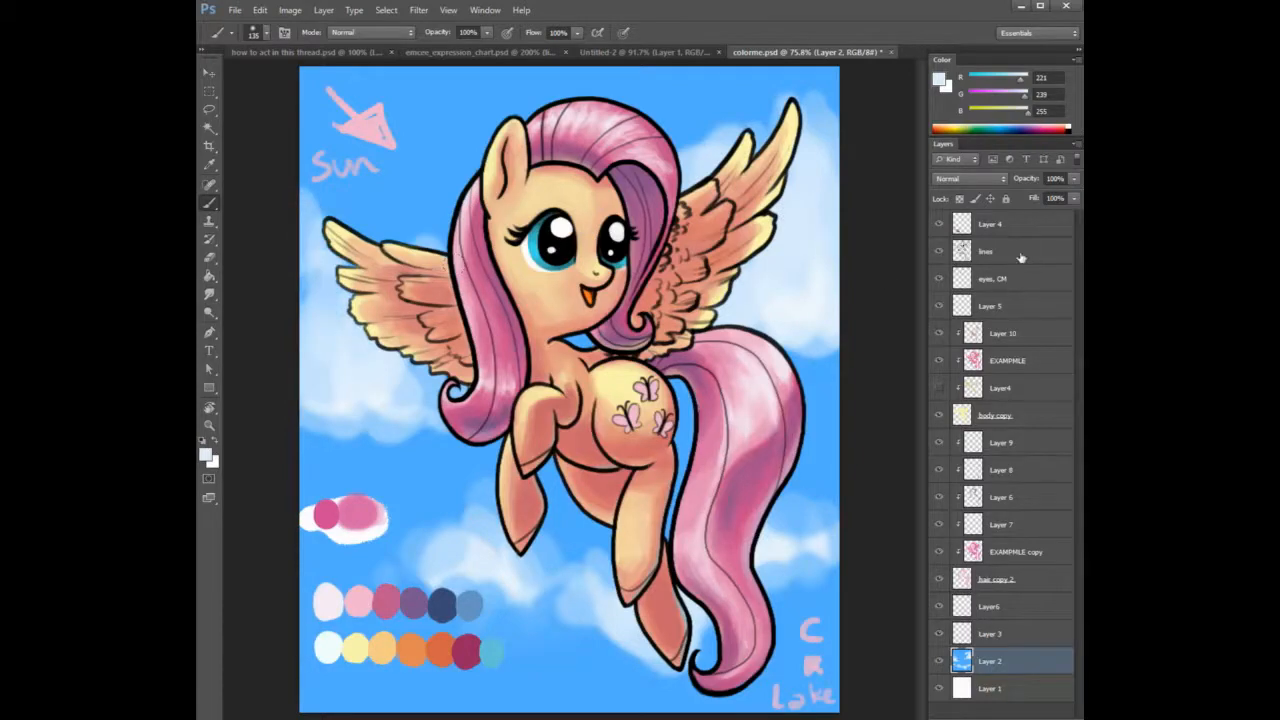
# Toggle Layer 4's visibility to check which marks it holds.
pyautogui.click(938, 224)
pyautogui.click(937, 226)
pyautogui.click(981, 226)
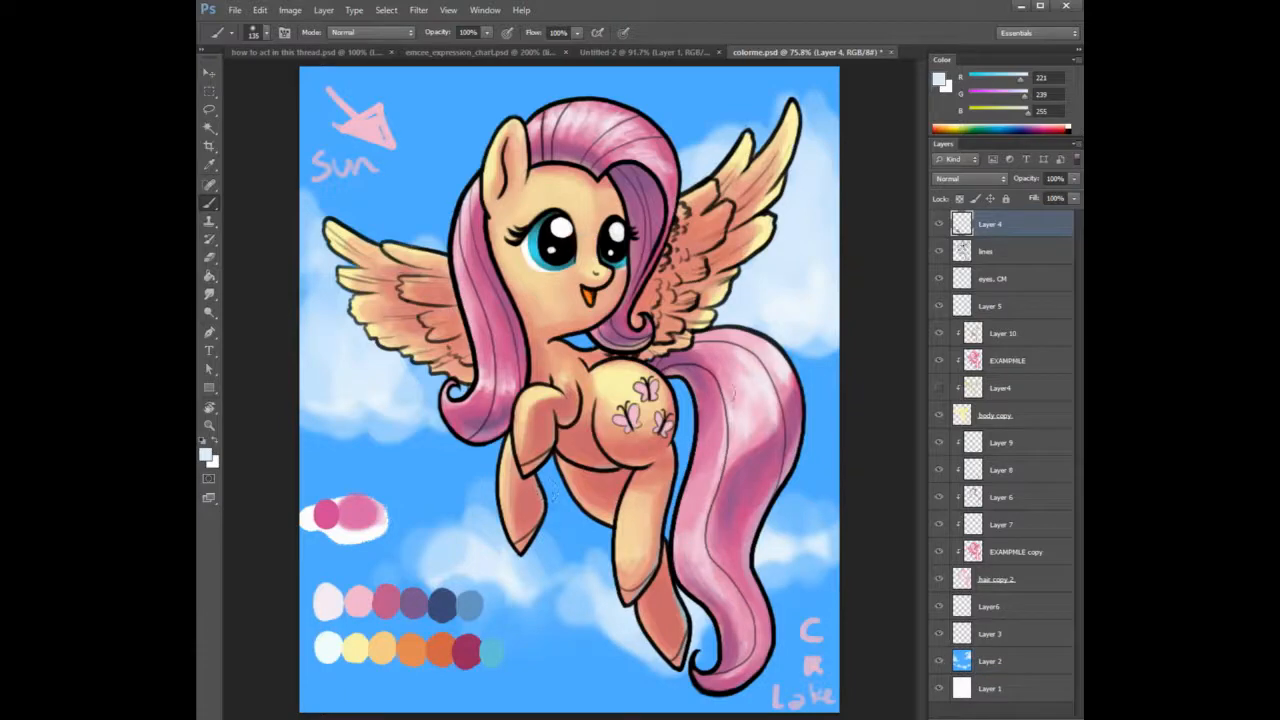
pyautogui.click(938, 224)
pyautogui.click(939, 224)
pyautogui.click(939, 224)
pyautogui.click(939, 224)
# Paint sampled sky blue over the white patch behind the pink test swatches on Layer 2 and hide Layer 4.
pyautogui.click(1003, 663)
pyautogui.keyDown('alt'); pyautogui.click(402, 455); pyautogui.keyUp('alt')
pyautogui.moveTo(372, 505); pyautogui.dragTo(312, 522)
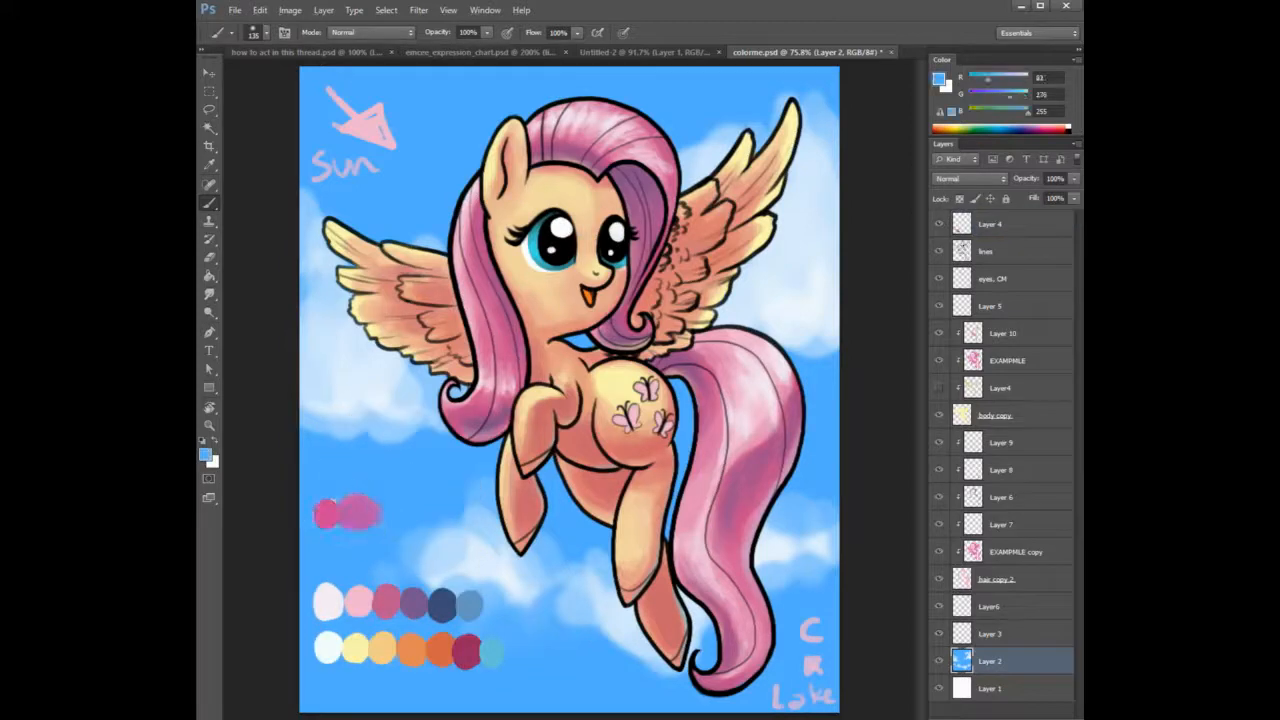
pyautogui.click(938, 225)
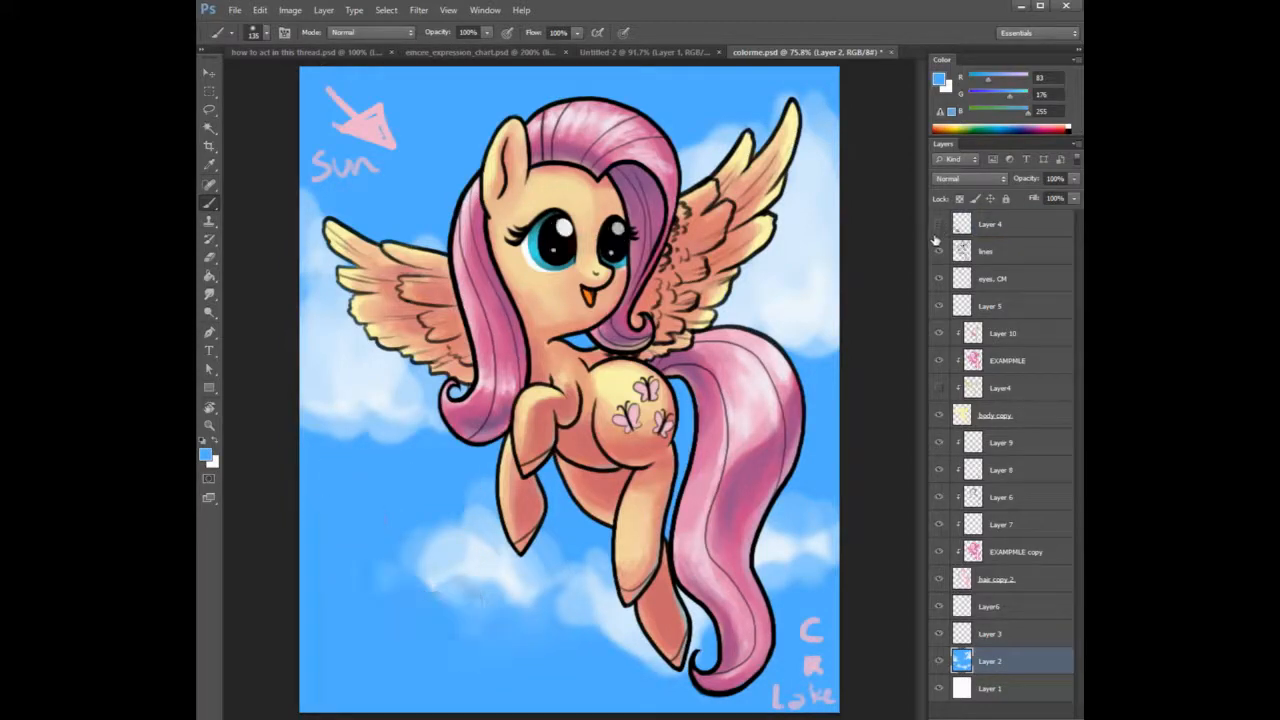
# Toggle the hair, body, Layer 5 and eyes, CM layers one by one to find which holds the Sun note.
pyautogui.click(939, 579)
pyautogui.click(939, 579)
pyautogui.click(940, 552)
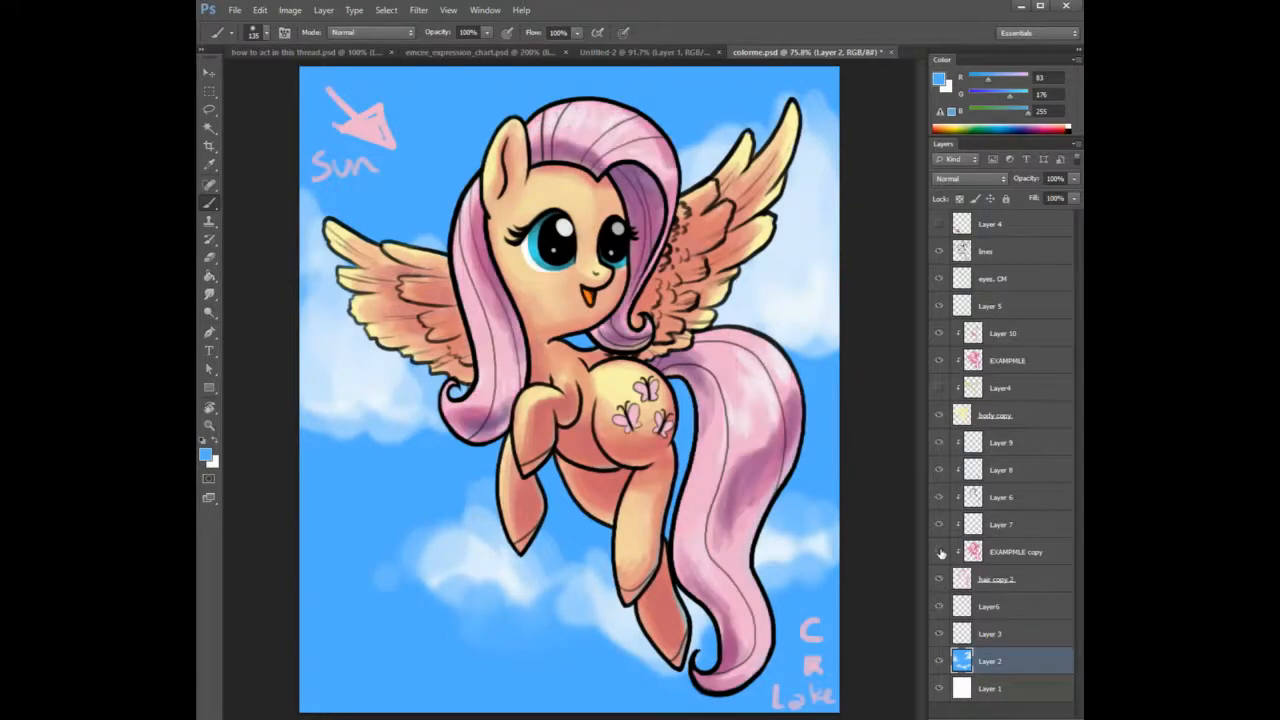
pyautogui.click(940, 552)
pyautogui.click(937, 415)
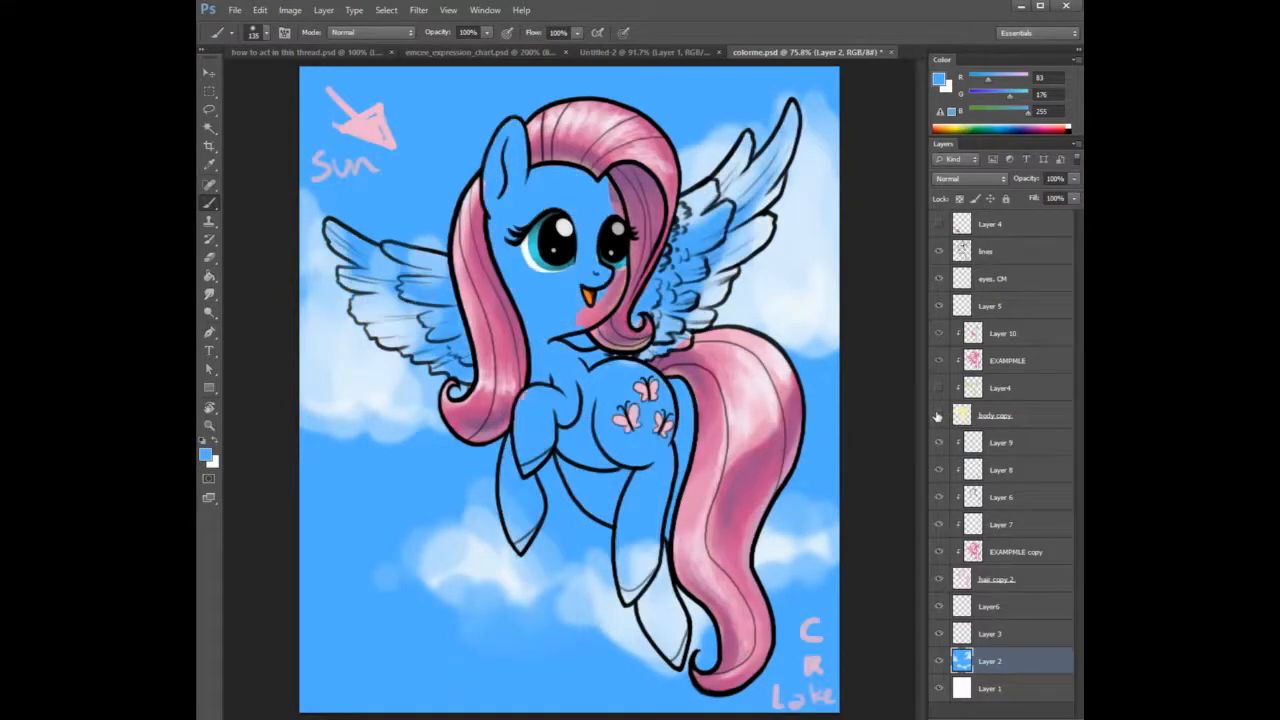
pyautogui.click(938, 415)
pyautogui.click(938, 306)
pyautogui.click(938, 306)
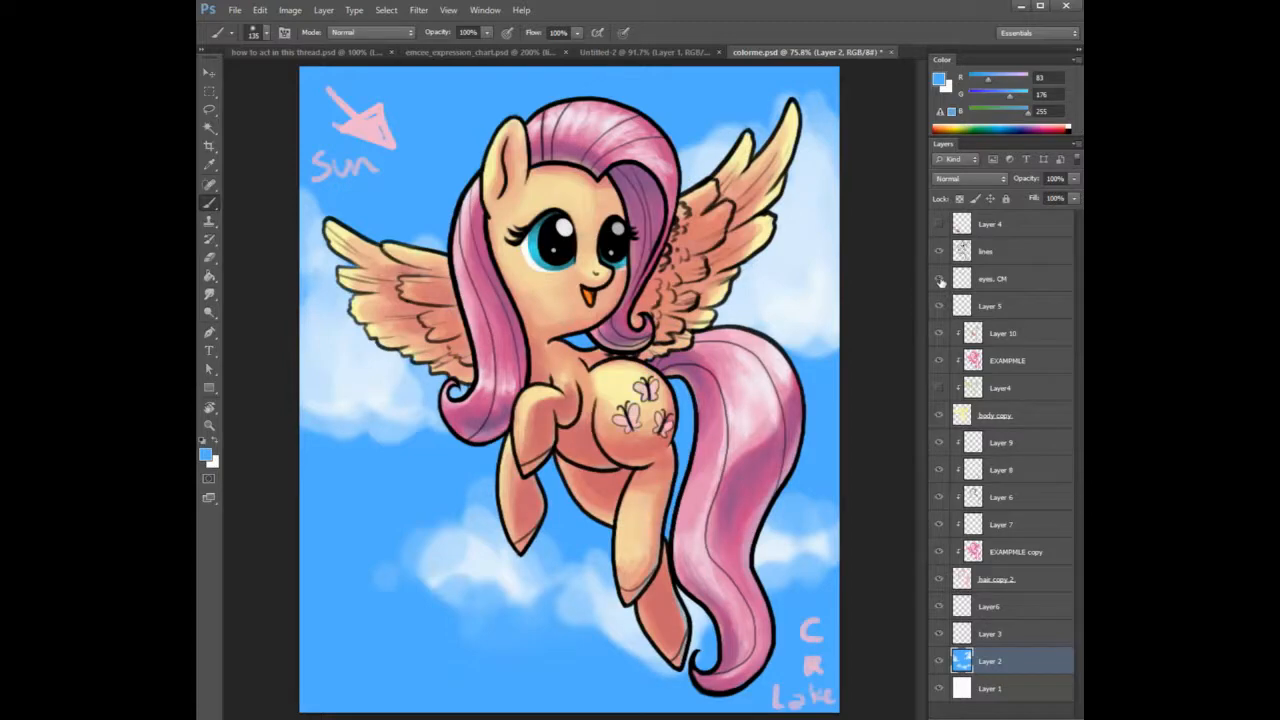
pyautogui.click(940, 280)
pyautogui.click(938, 279)
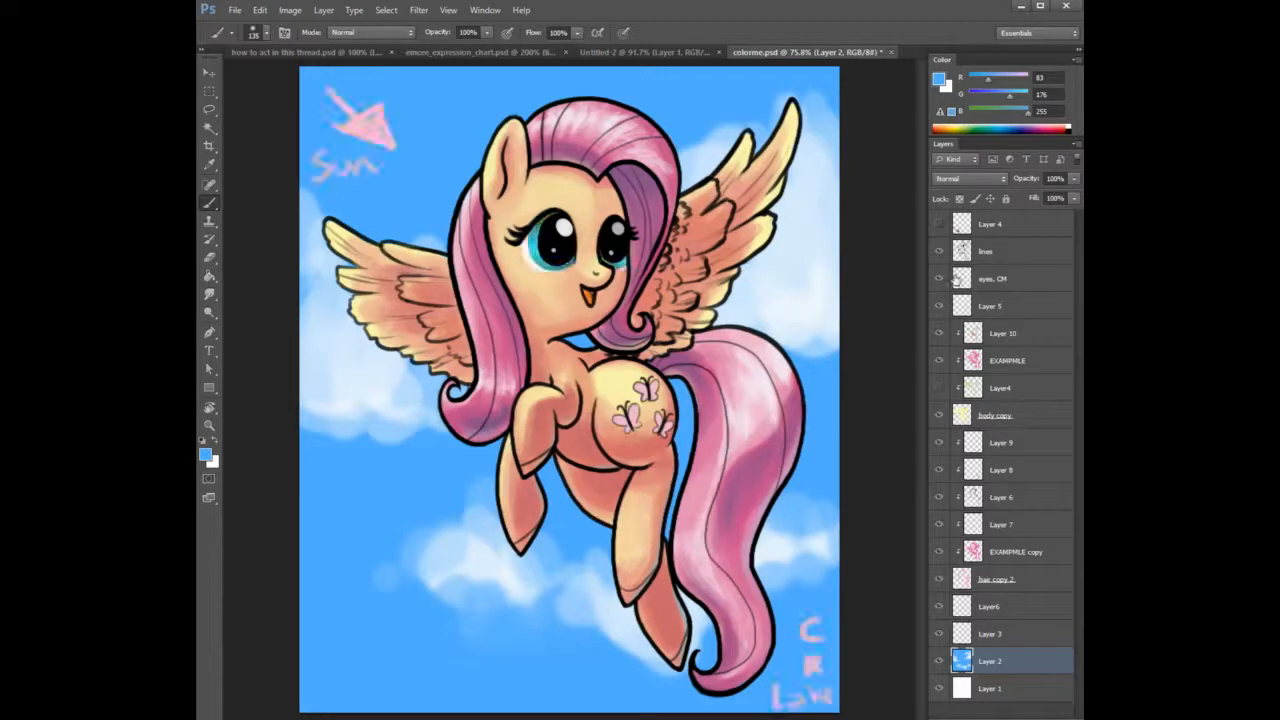
# Erase the Sun arrow note and the lettering beside the tail from the eyes, CM layer.
pyautogui.click(1010, 281)
pyautogui.press('e')
pyautogui.moveTo(400, 136)
pyautogui.mouseDown()
pyautogui.moveTo(250, 180)
pyautogui.moveTo(344, 126)
pyautogui.moveTo(349, 96)
pyautogui.mouseUp()
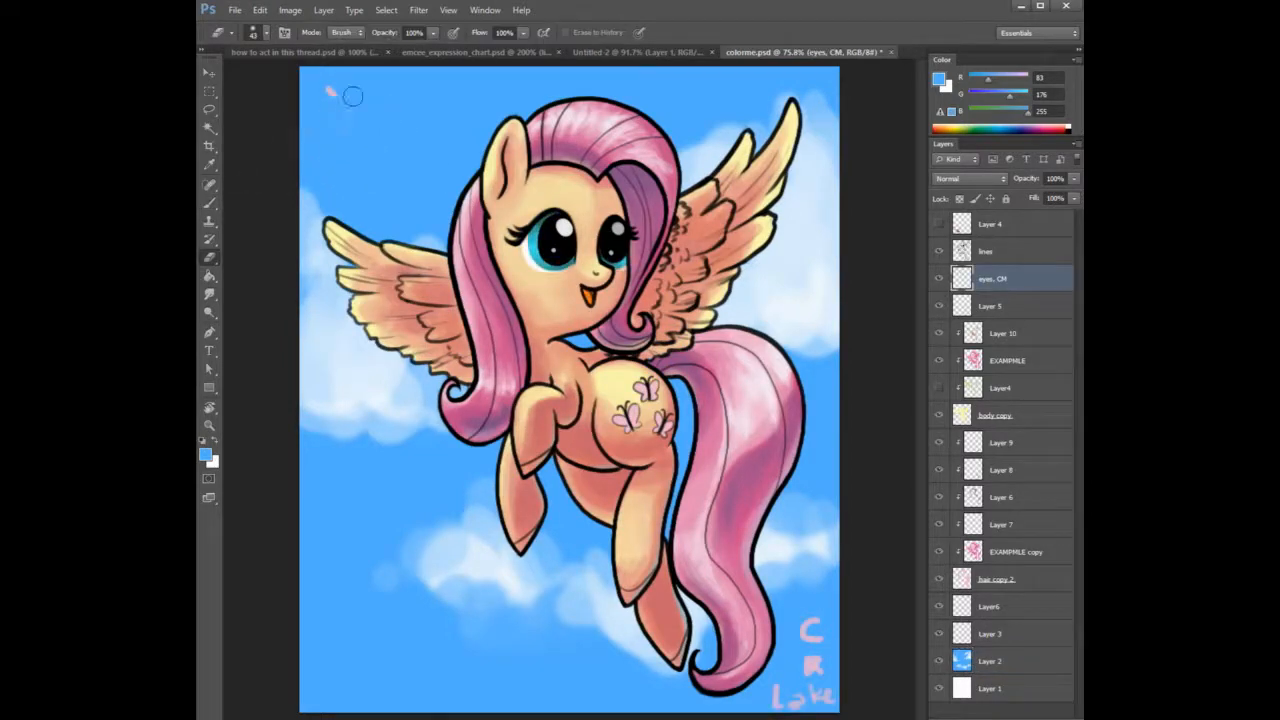
pyautogui.moveTo(830, 600)
pyautogui.mouseDown()
pyautogui.moveTo(808, 654)
pyautogui.moveTo(818, 689)
pyautogui.moveTo(757, 705)
pyautogui.mouseUp()
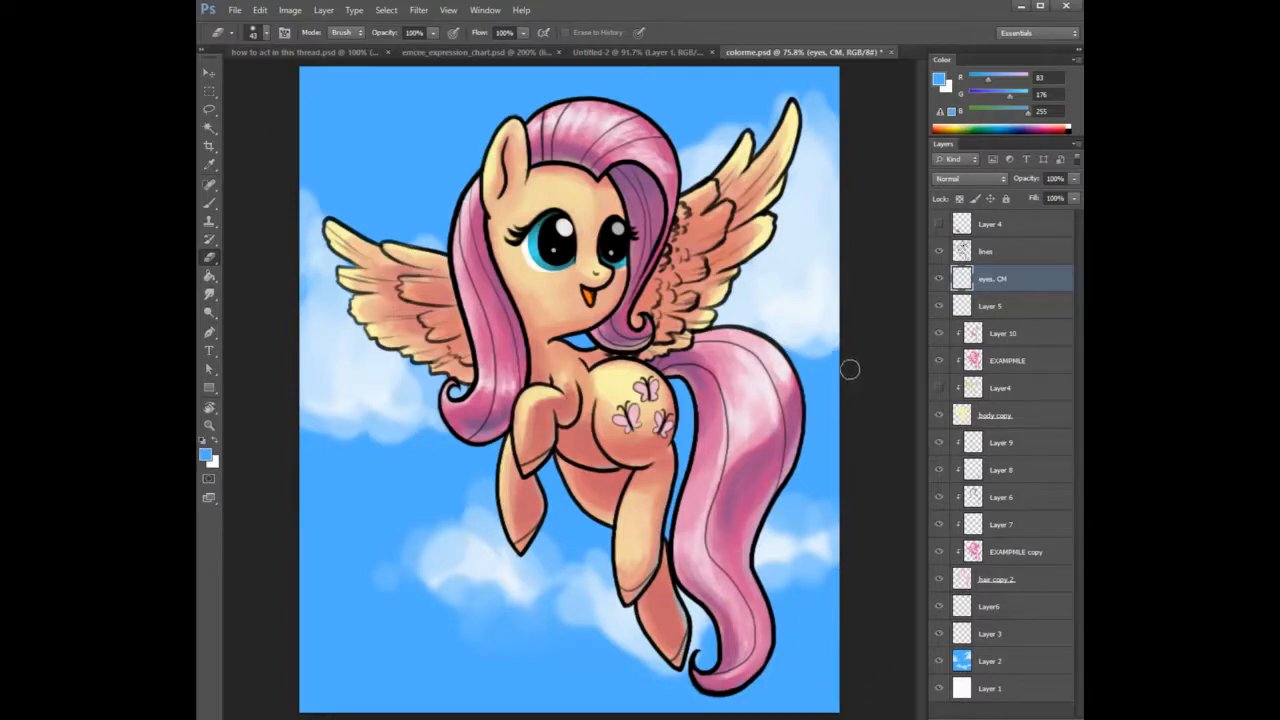
# Mix a greyish blue from a sampled cloud colour and shade the cloud behind the far wing on Layer 2.
pyautogui.press('b')
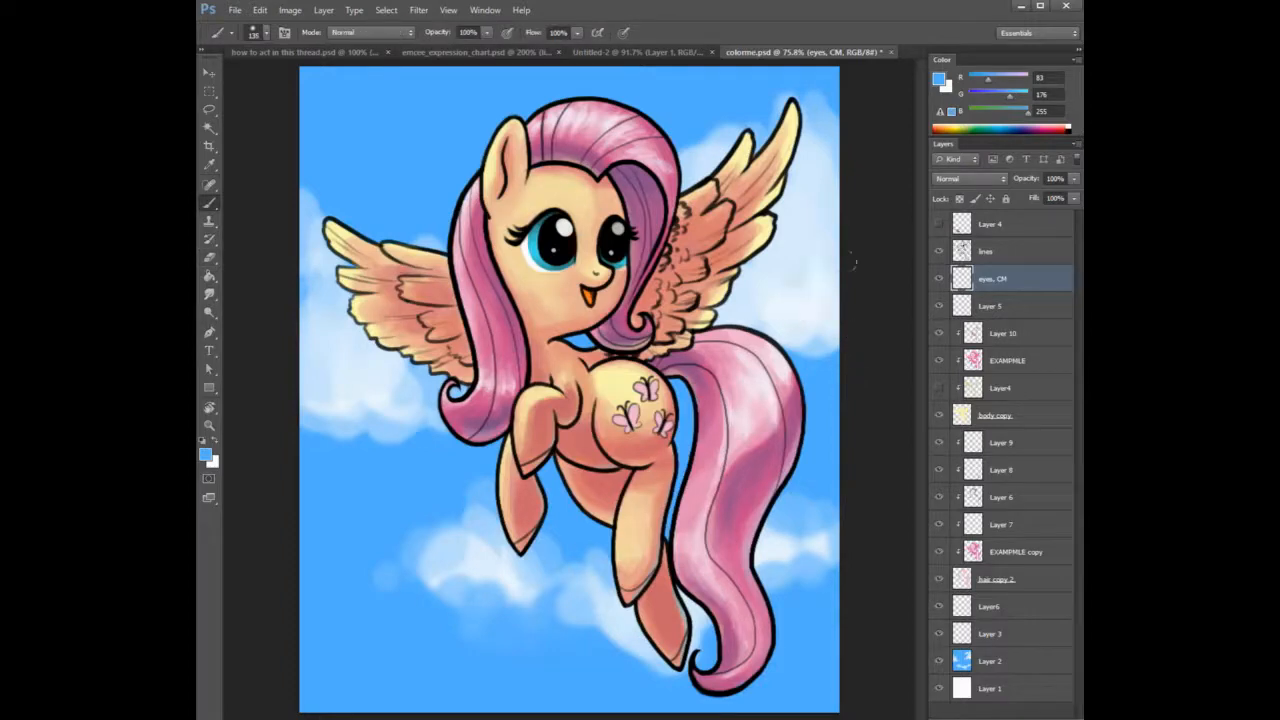
pyautogui.click(990, 661)
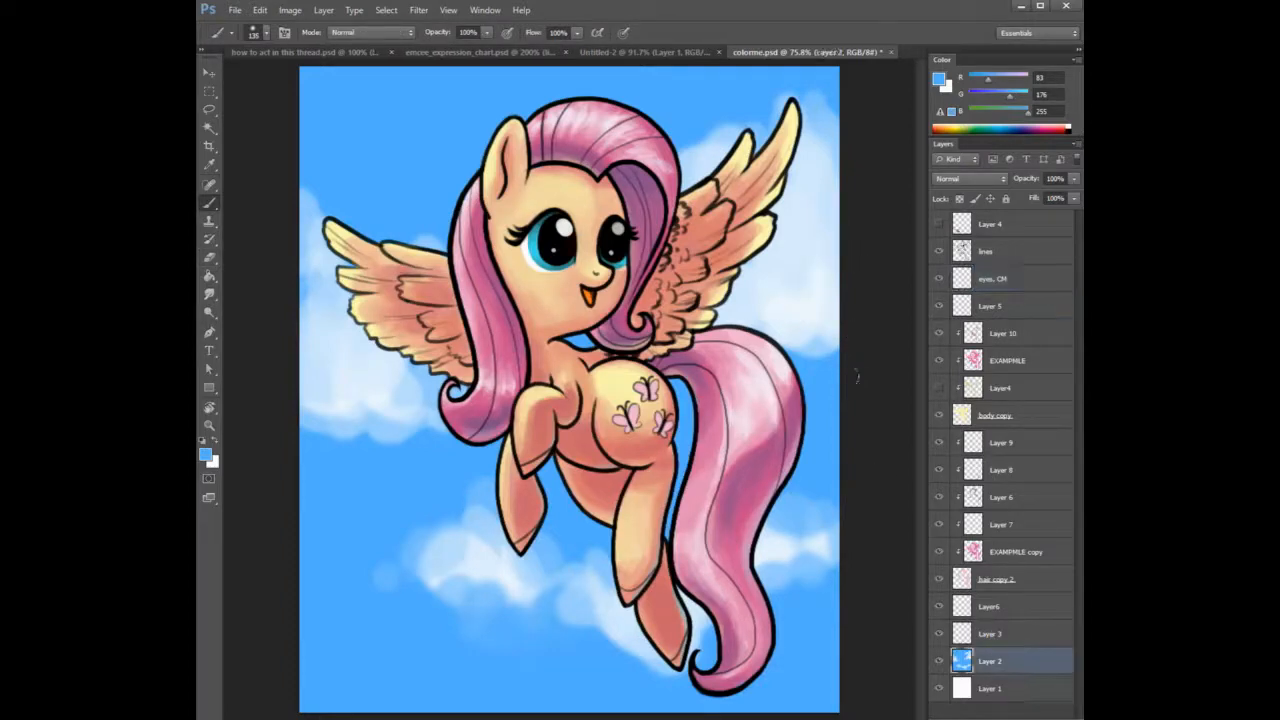
pyautogui.keyDown('alt'); pyautogui.click(829, 337); pyautogui.keyUp('alt')
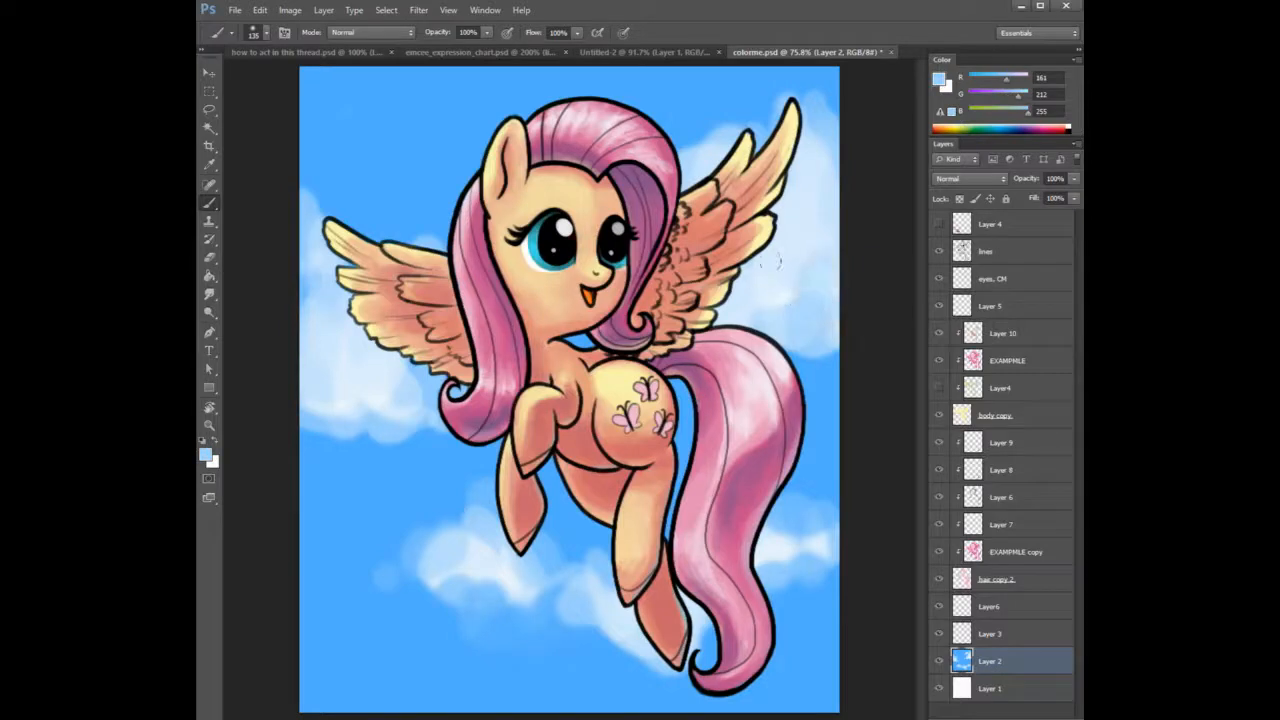
pyautogui.moveTo(1019, 98); pyautogui.dragTo(1011, 98)
pyautogui.moveTo(1028, 114); pyautogui.dragTo(1017, 115)
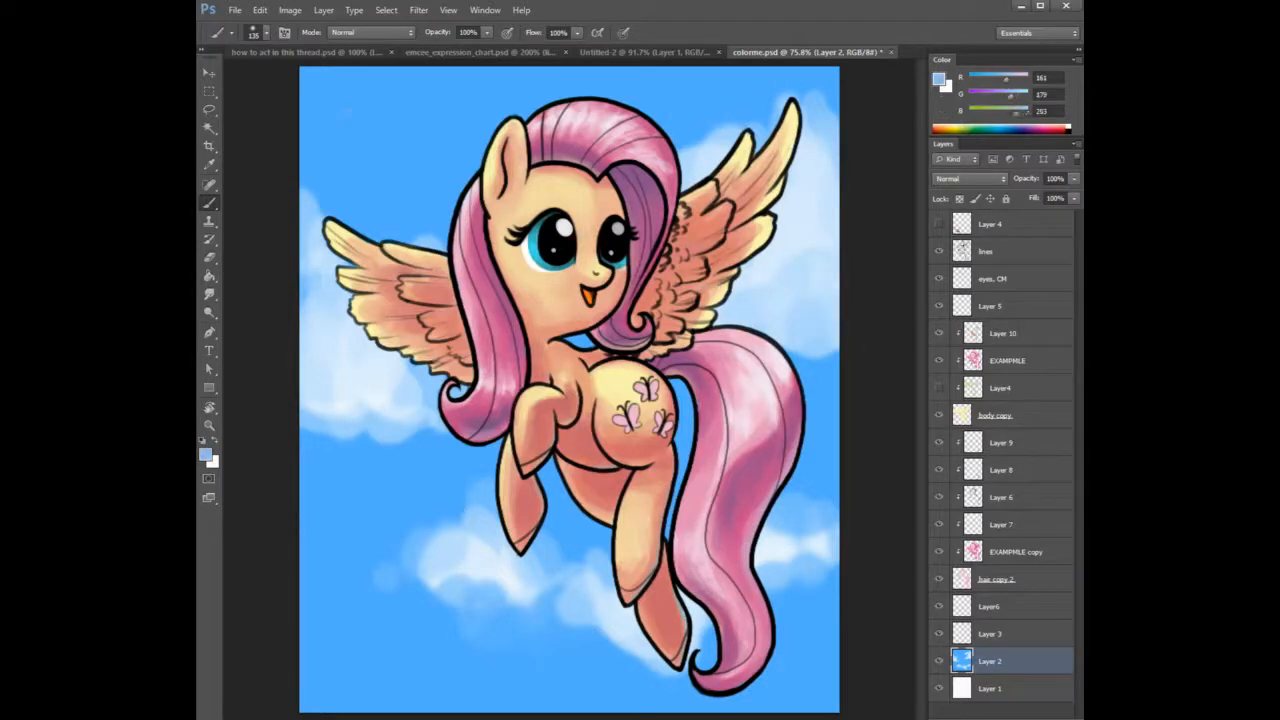
pyautogui.moveTo(818, 210)
pyautogui.mouseDown()
pyautogui.moveTo(802, 252)
pyautogui.moveTo(772, 262)
pyautogui.moveTo(822, 266)
pyautogui.moveTo(809, 245)
pyautogui.moveTo(790, 245)
pyautogui.moveTo(749, 296)
pyautogui.mouseUp()
# Shade the remaining clouds below the near wing, under the pony and beside the tail with sampled greyish blue.
pyautogui.keyDown('alt'); pyautogui.click(818, 272); pyautogui.keyUp('alt')
pyautogui.moveTo(394, 386); pyautogui.dragTo(311, 392)
pyautogui.moveTo(460, 566)
pyautogui.mouseDown()
pyautogui.moveTo(444, 573)
pyautogui.moveTo(518, 580)
pyautogui.mouseUp()
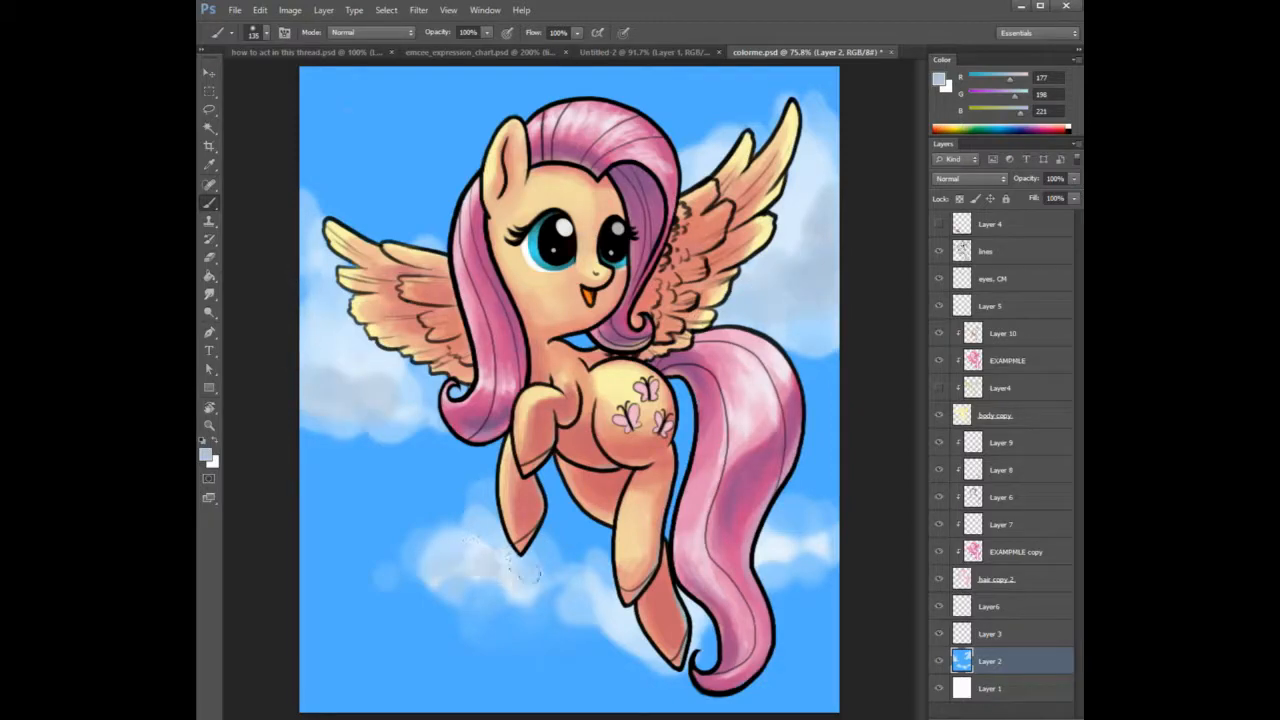
pyautogui.moveTo(604, 612)
pyautogui.mouseDown()
pyautogui.moveTo(636, 644)
pyautogui.moveTo(696, 608)
pyautogui.mouseUp()
pyautogui.moveTo(758, 556); pyautogui.dragTo(791, 537)
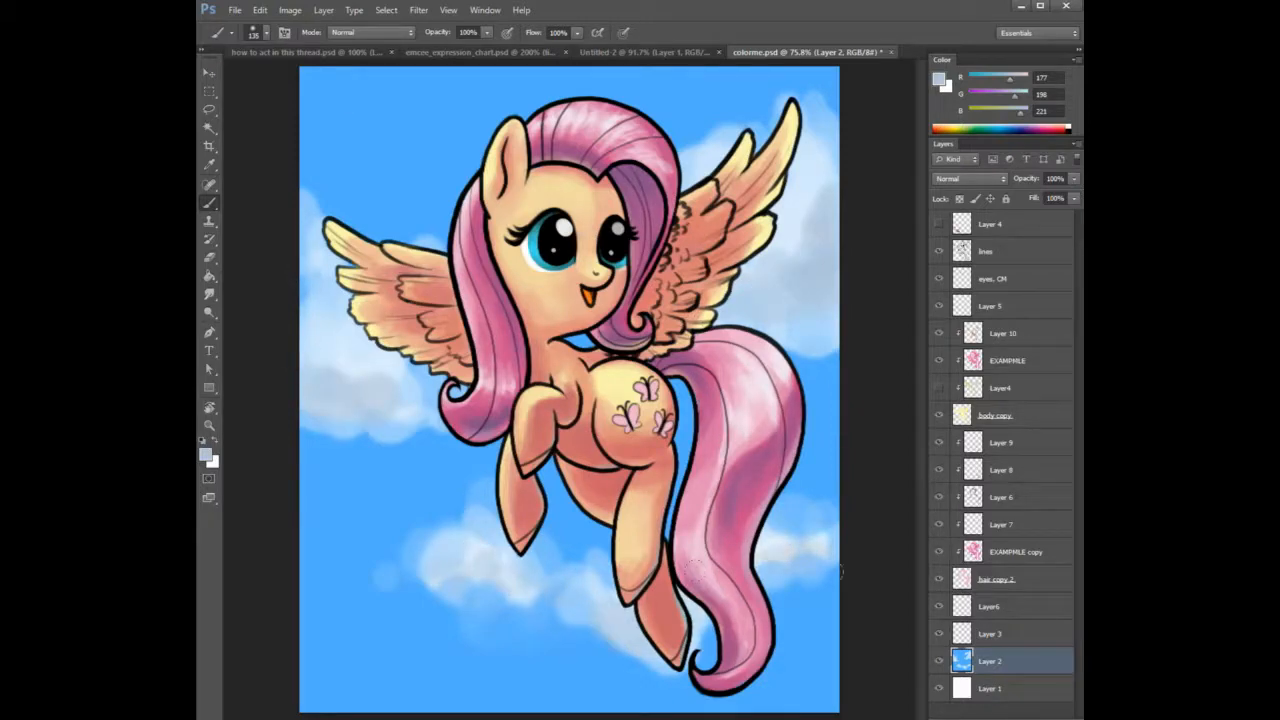
# Add a cloud at the canvas's lower left edge in greyish blue, highlight it in pale blue-white, and sample the sky blue.
pyautogui.moveTo(352, 558)
pyautogui.mouseDown()
pyautogui.moveTo(340, 590)
pyautogui.moveTo(318, 525)
pyautogui.moveTo(380, 600)
pyautogui.mouseUp()
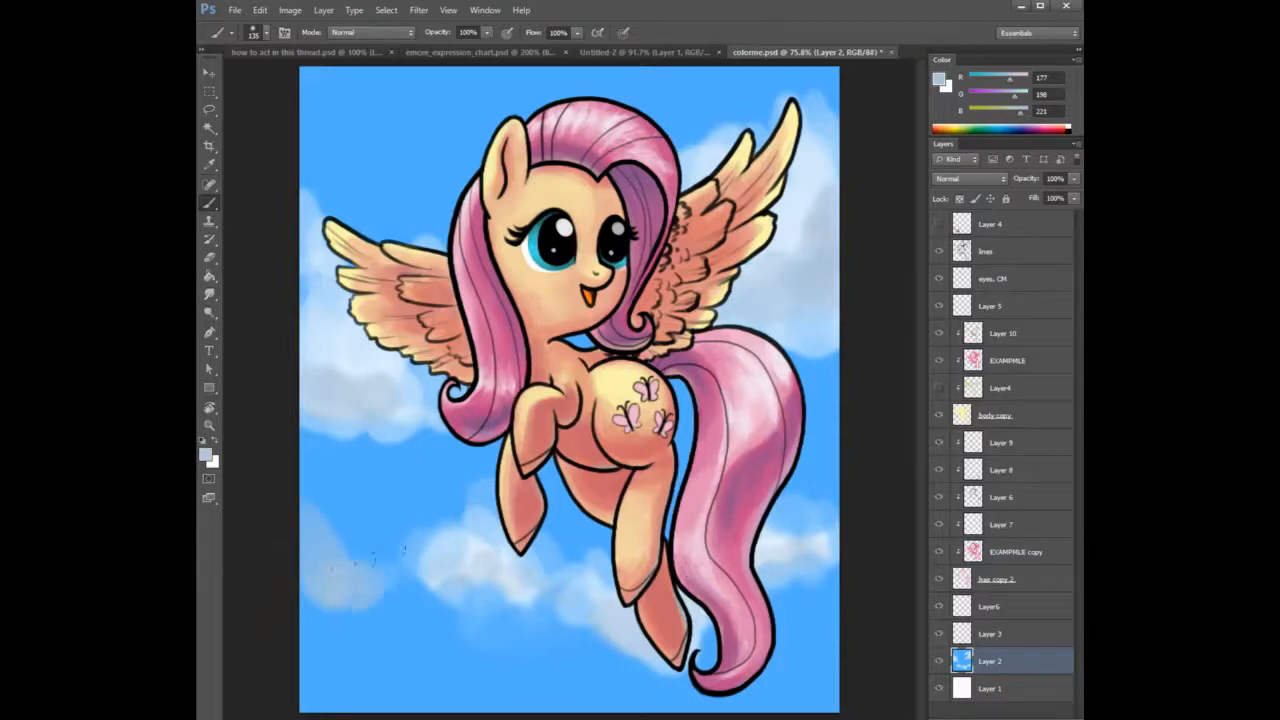
pyautogui.keyDown('alt'); pyautogui.click(478, 543); pyautogui.keyUp('alt')
pyautogui.moveTo(370, 552)
pyautogui.mouseDown()
pyautogui.moveTo(354, 556)
pyautogui.moveTo(306, 478)
pyautogui.mouseUp()
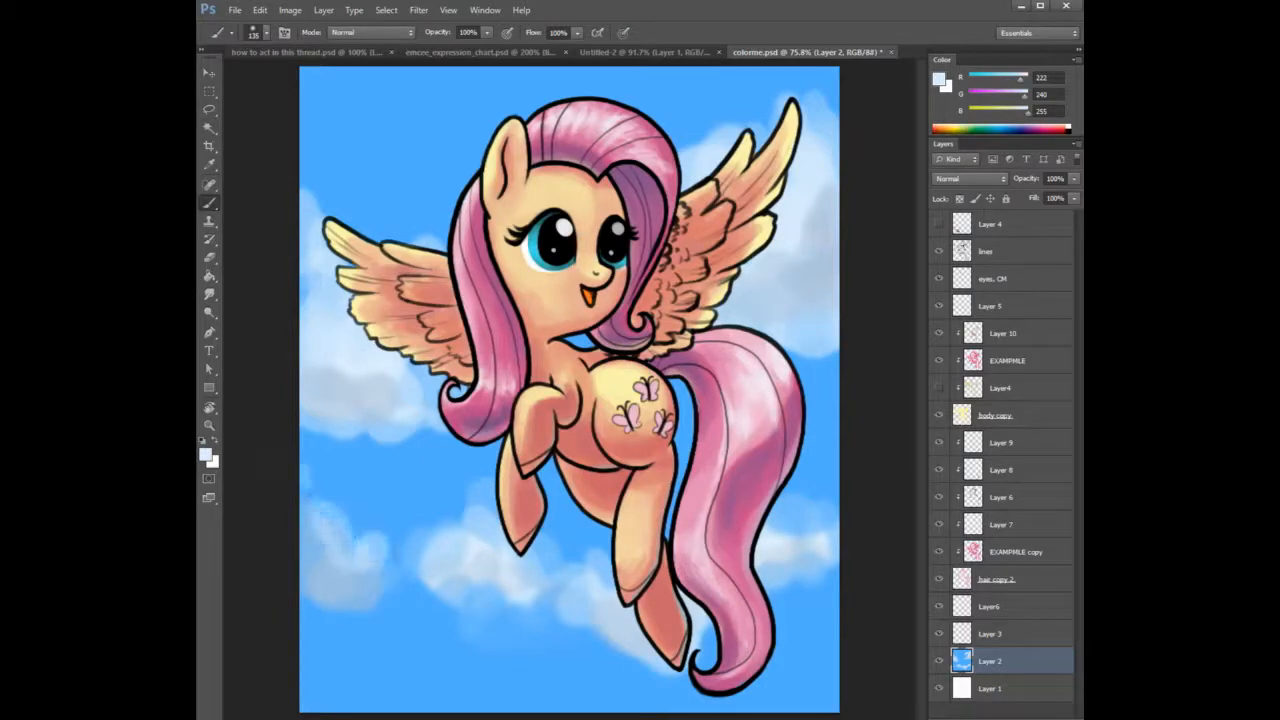
pyautogui.moveTo(376, 580)
pyautogui.mouseDown()
pyautogui.moveTo(380, 598)
pyautogui.moveTo(302, 570)
pyautogui.moveTo(372, 618)
pyautogui.moveTo(304, 602)
pyautogui.mouseUp()
pyautogui.keyDown('alt'); pyautogui.click(408, 637); pyautogui.keyUp('alt')
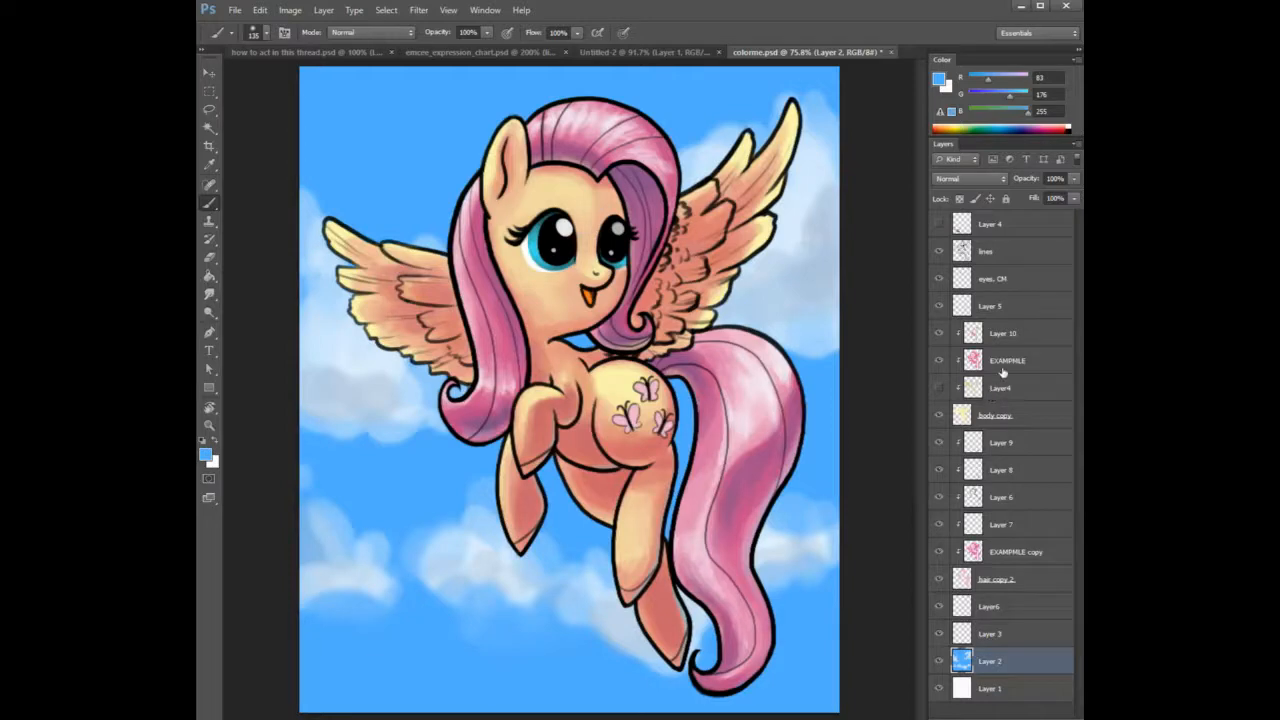
# Smooth the tail's highlight on Layer 9 with a sampled light pink, RGB 241, 185, 208, and a 39 px brush.
pyautogui.click(998, 446)
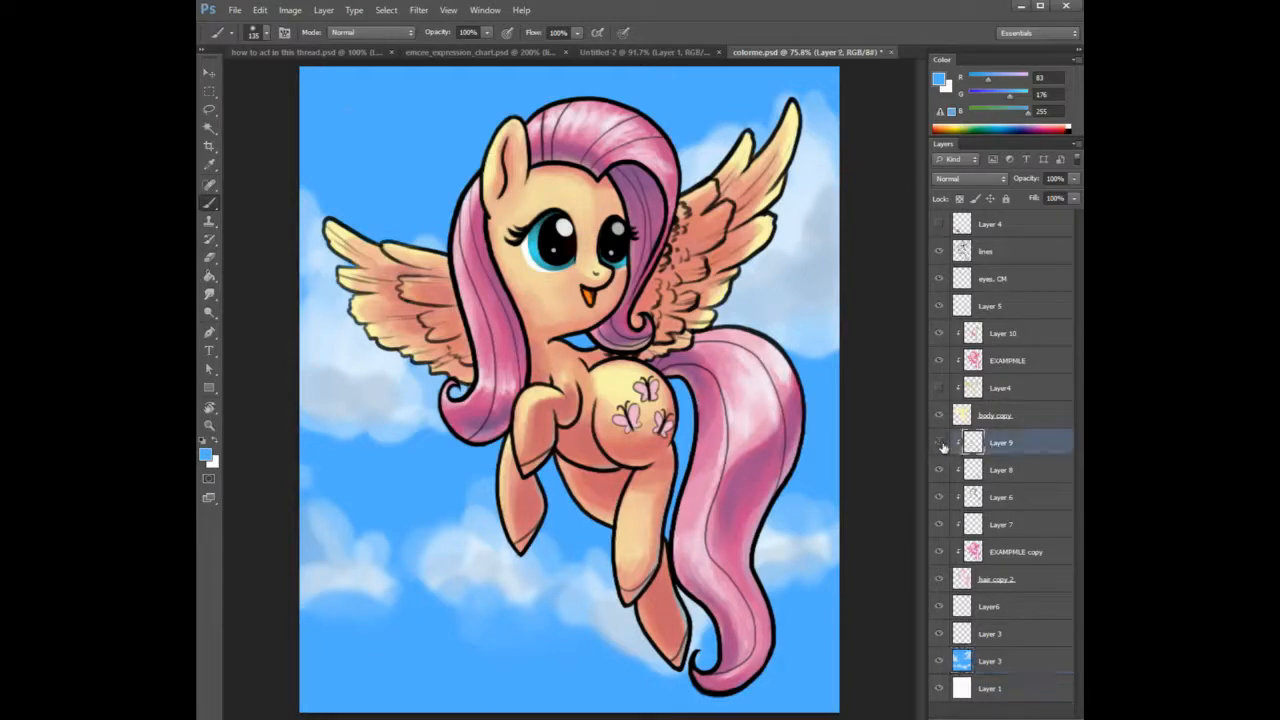
pyautogui.click(940, 443)
pyautogui.click(940, 443)
pyautogui.rightClick(809, 406)
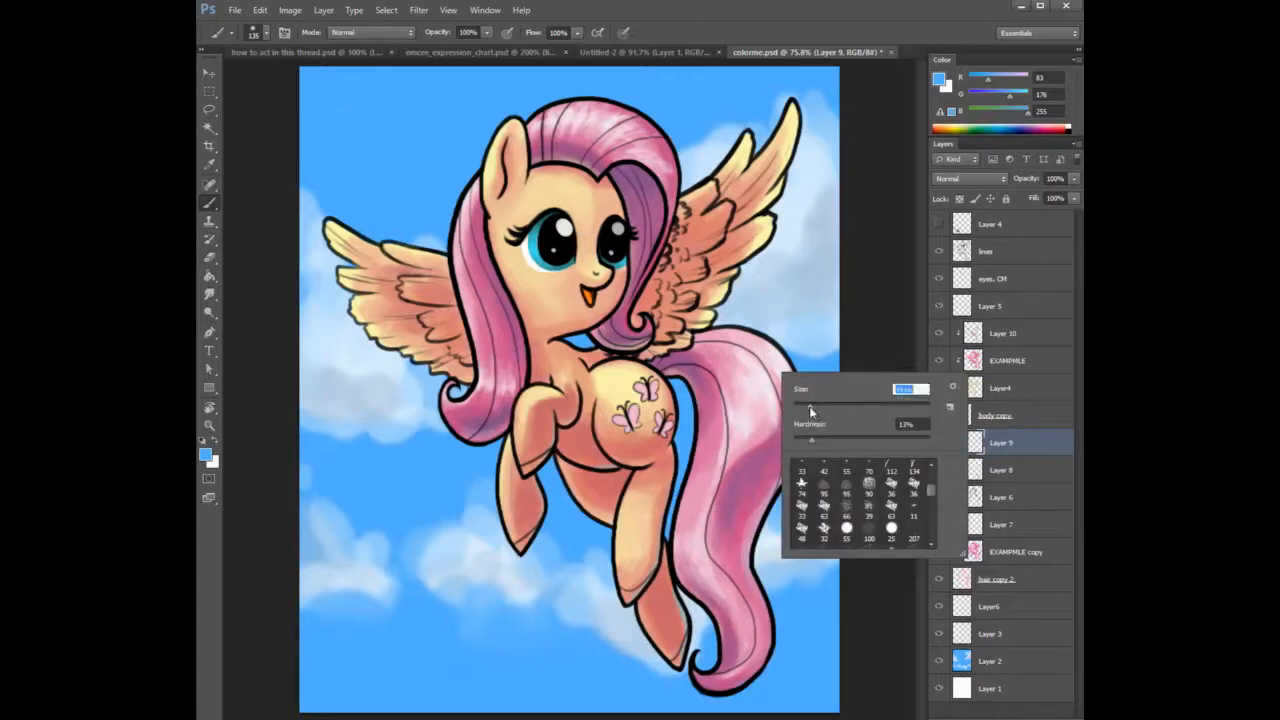
pyautogui.keyDown('alt'); pyautogui.click(771, 400); pyautogui.keyUp('alt')
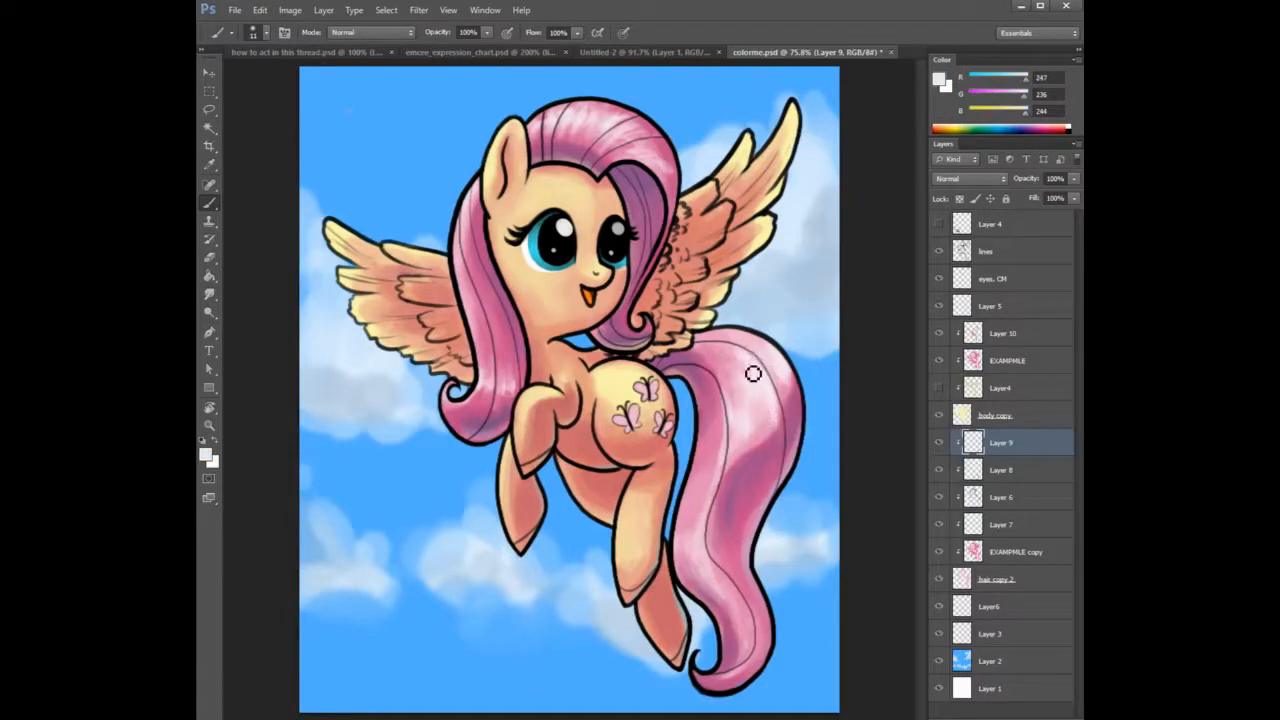
pyautogui.keyDown('alt'); pyautogui.click(769, 409); pyautogui.keyUp('alt')
pyautogui.rightClick(771, 405)
pyautogui.click(801, 437)
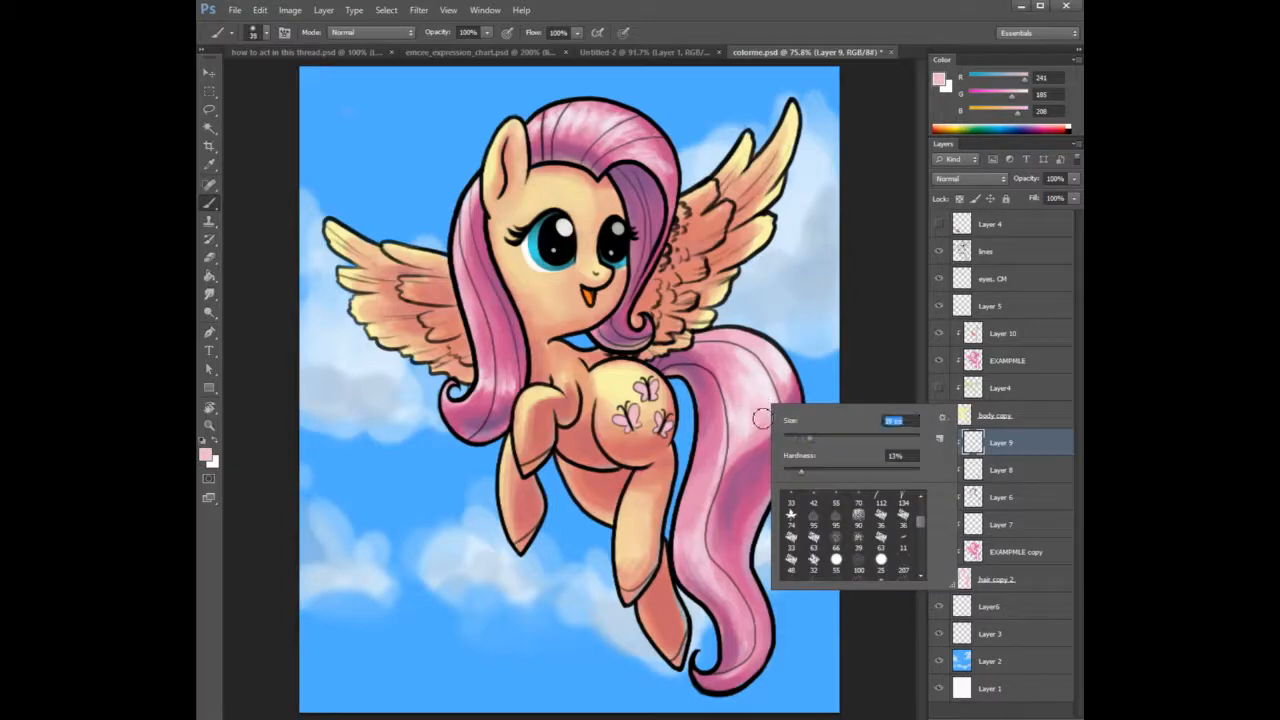
pyautogui.moveTo(763, 419)
pyautogui.mouseDown()
pyautogui.moveTo(720, 355)
pyautogui.moveTo(751, 378)
pyautogui.moveTo(773, 350)
pyautogui.moveTo(712, 352)
pyautogui.moveTo(731, 420)
pyautogui.mouseUp()
# Blend the tail's upper edge, central shadow and lower section on Layer 9 with sampled mid and dark pinks.
pyautogui.keyDown('alt'); pyautogui.click(710, 360); pyautogui.keyUp('alt')
pyautogui.moveTo(707, 359)
pyautogui.mouseDown()
pyautogui.moveTo(731, 404)
pyautogui.moveTo(715, 360)
pyautogui.moveTo(695, 348)
pyautogui.moveTo(737, 358)
pyautogui.moveTo(691, 352)
pyautogui.moveTo(744, 386)
pyautogui.moveTo(797, 378)
pyautogui.moveTo(767, 365)
pyautogui.moveTo(799, 404)
pyautogui.moveTo(790, 379)
pyautogui.moveTo(790, 413)
pyautogui.moveTo(760, 457)
pyautogui.mouseUp()
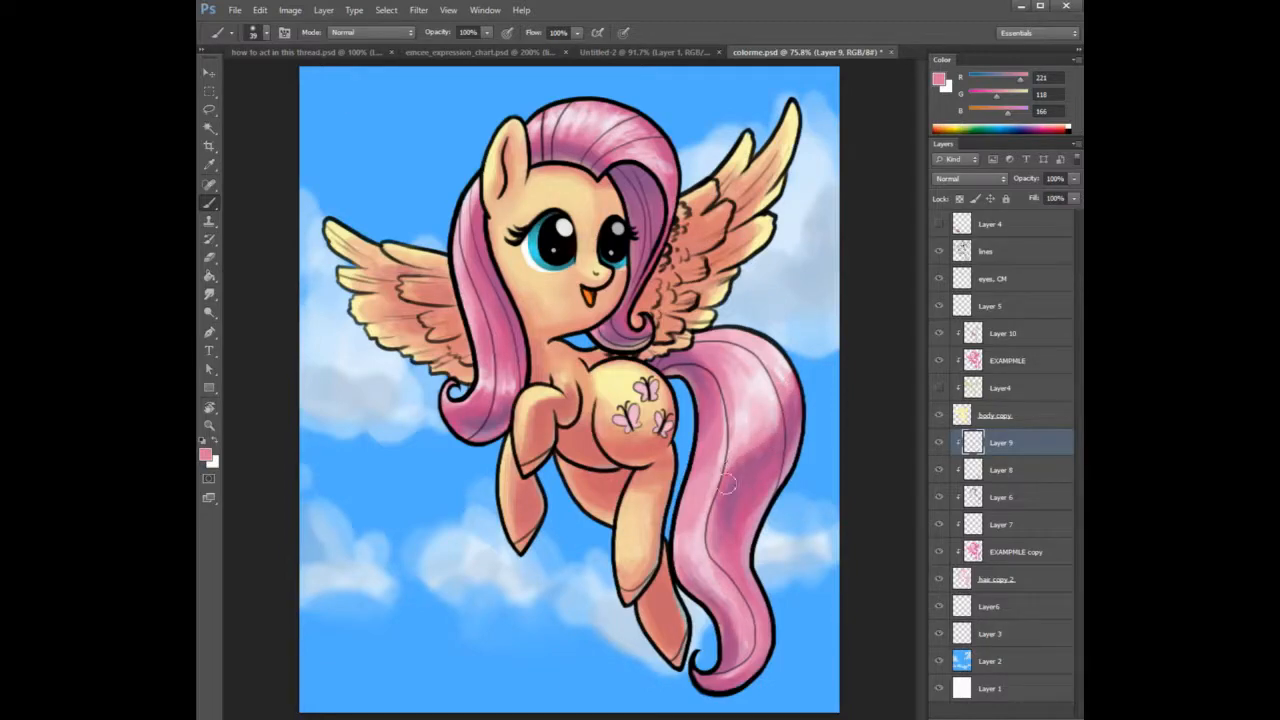
pyautogui.keyDown('alt'); pyautogui.click(760, 470); pyautogui.keyUp('alt')
pyautogui.moveTo(739, 517)
pyautogui.mouseDown()
pyautogui.moveTo(737, 489)
pyautogui.moveTo(728, 570)
pyautogui.moveTo(721, 502)
pyautogui.moveTo(724, 562)
pyautogui.mouseUp()
pyautogui.keyDown('alt'); pyautogui.click(746, 510); pyautogui.keyUp('alt')
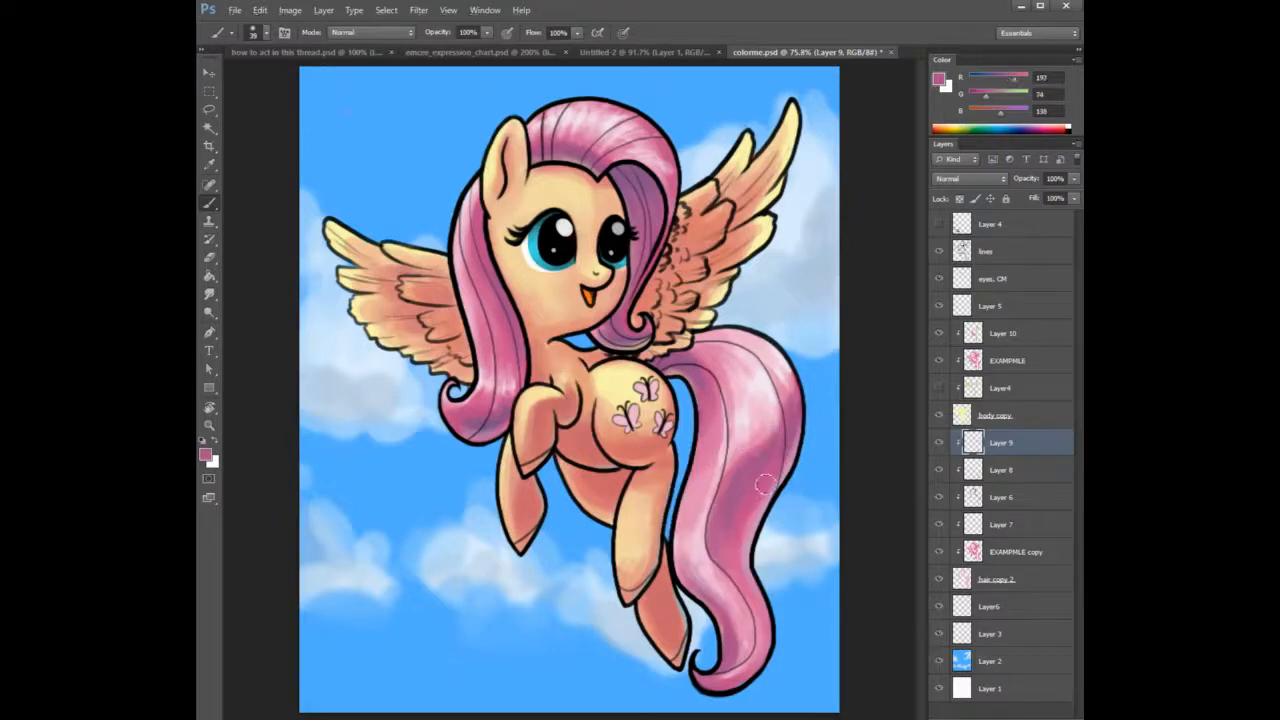
# Soften the tail's inner fold with a sampled light pink and deepen its lower curl with a sampled dark pink.
pyautogui.keyDown('alt'); pyautogui.click(743, 444); pyautogui.keyUp('alt')
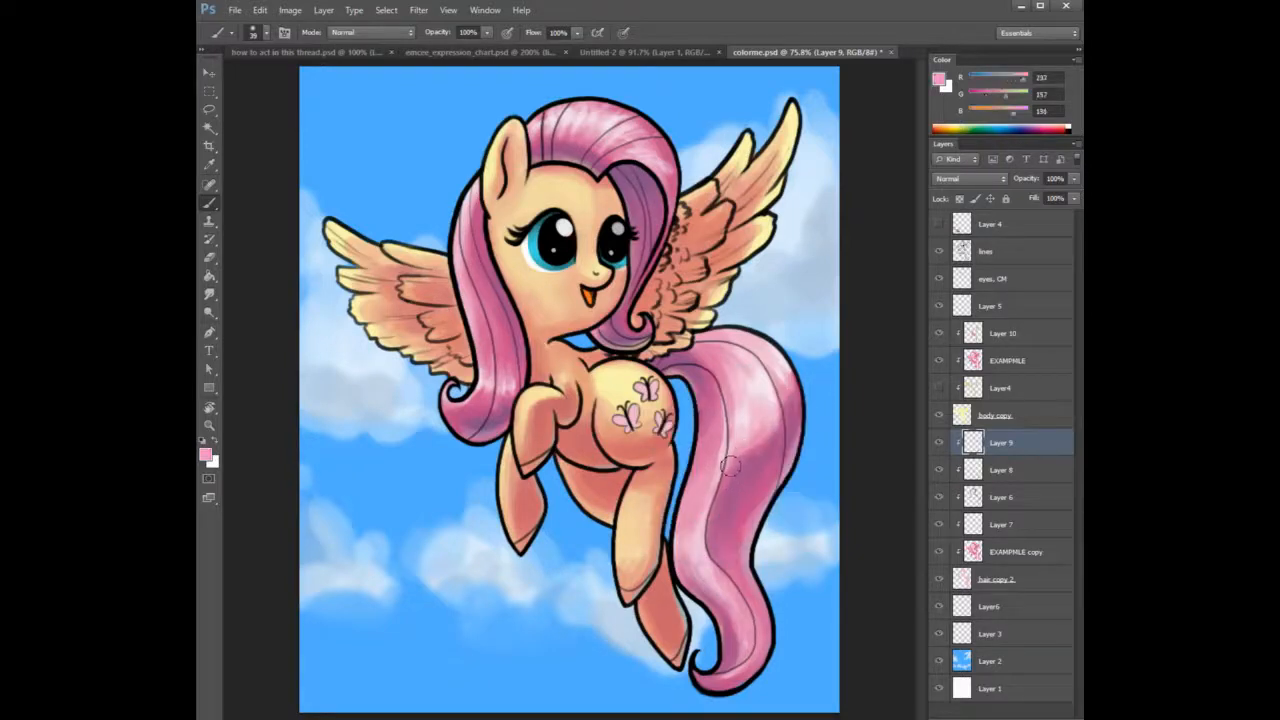
pyautogui.moveTo(730, 458)
pyautogui.mouseDown()
pyautogui.moveTo(715, 529)
pyautogui.moveTo(718, 480)
pyautogui.mouseUp()
pyautogui.keyDown('alt'); pyautogui.click(745, 493); pyautogui.keyUp('alt')
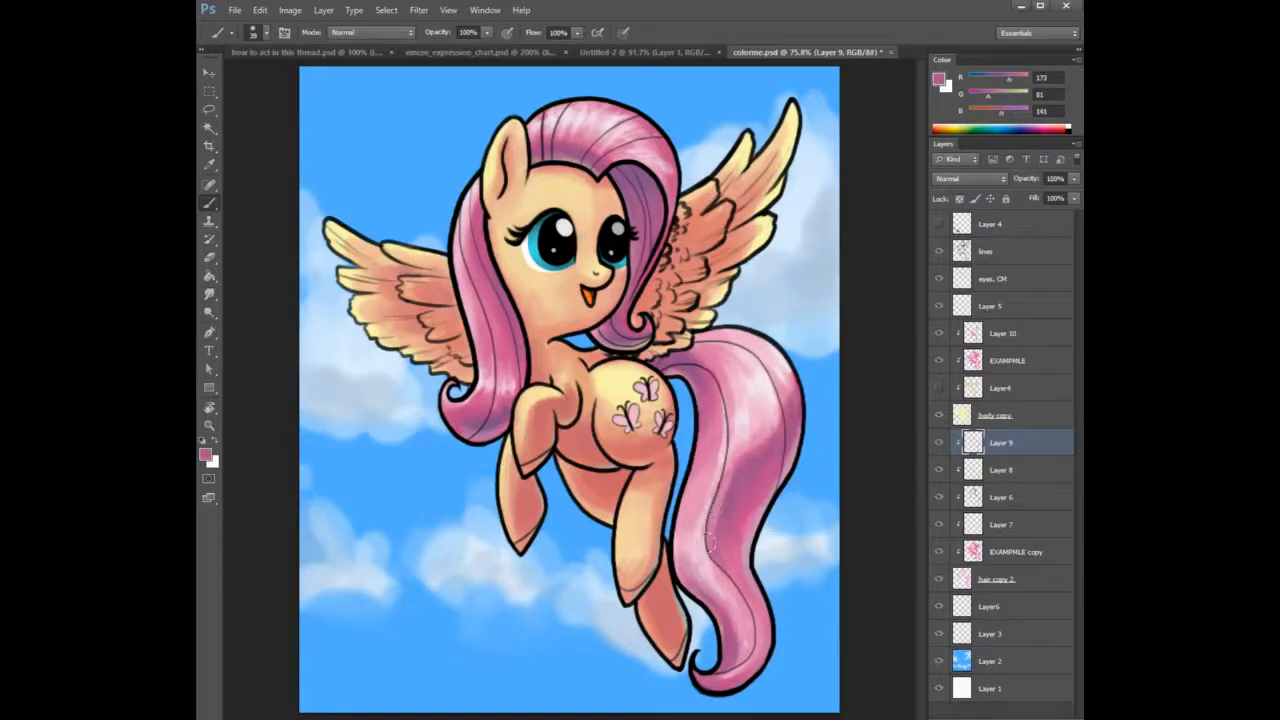
pyautogui.moveTo(706, 540)
pyautogui.mouseDown()
pyautogui.moveTo(742, 599)
pyautogui.moveTo(736, 585)
pyautogui.moveTo(734, 659)
pyautogui.mouseUp()
# Add a new layer above Layer 9 and try to clip it to the hair layer.
pyautogui.click(1046, 718)
pyautogui.rightClick(1003, 446)
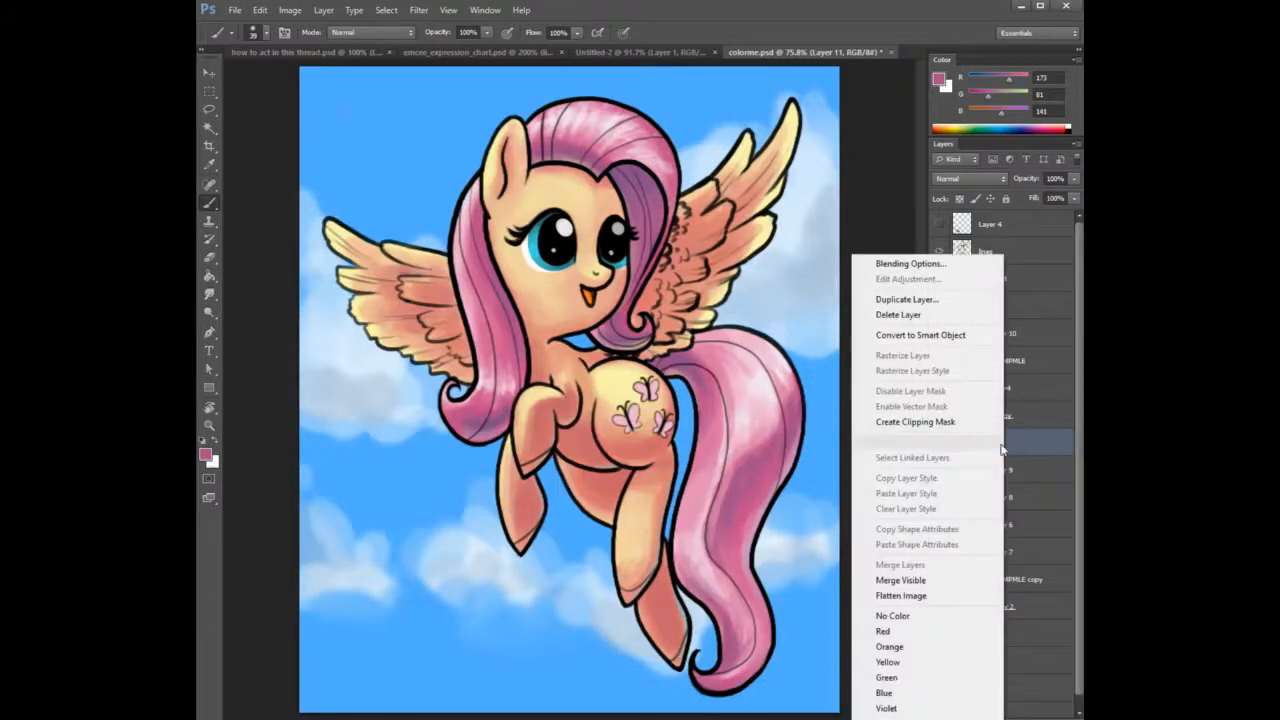
pyautogui.click(941, 421)
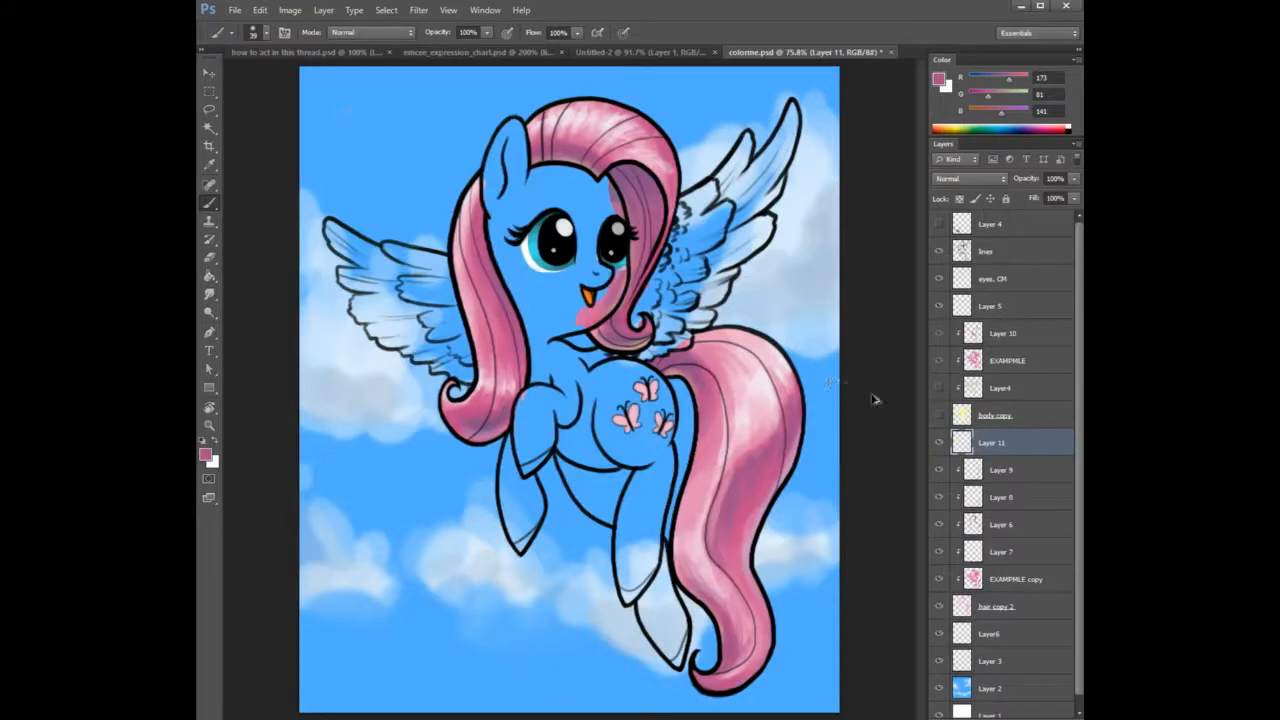
pyautogui.hotkey('ctrl', 'e')
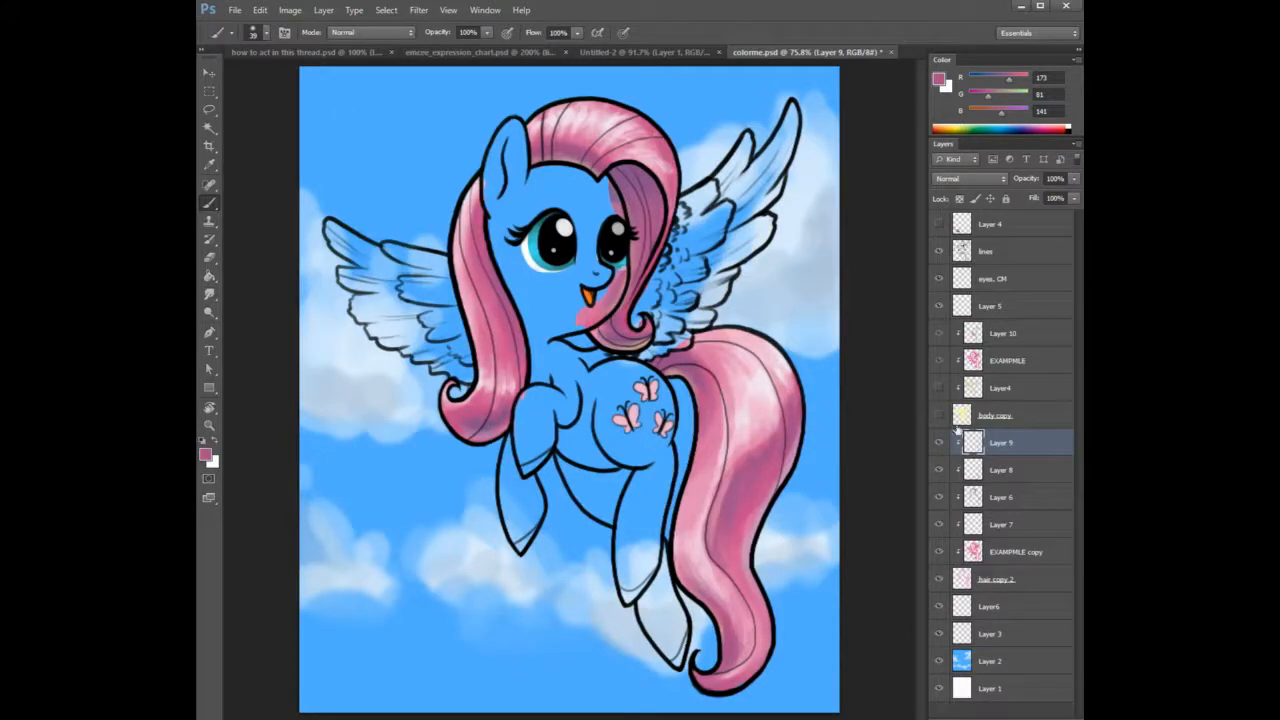
pyautogui.click(941, 416)
pyautogui.hotkey('ctrl', 'alt', 'z')
pyautogui.hotkey('ctrl', 'alt', 'z')
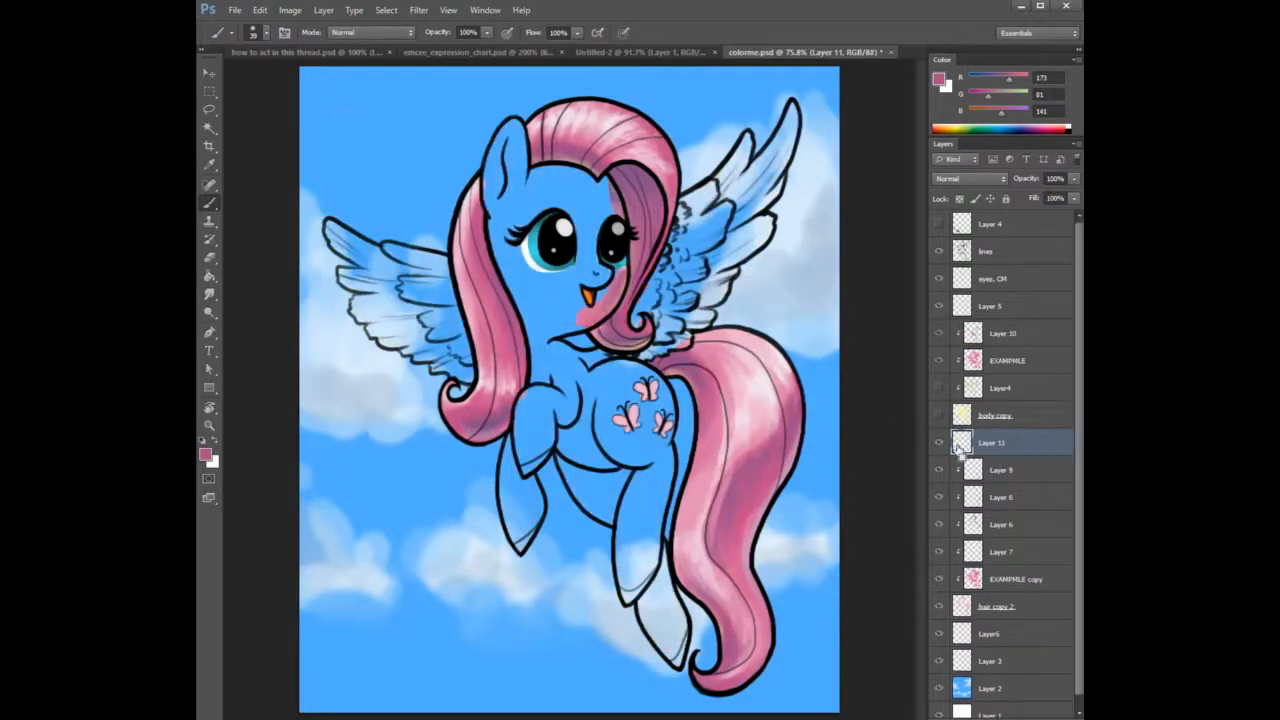
# Show the body copy layer again and clip Layer 11 to the hair layer group beneath it.
pyautogui.click(940, 416)
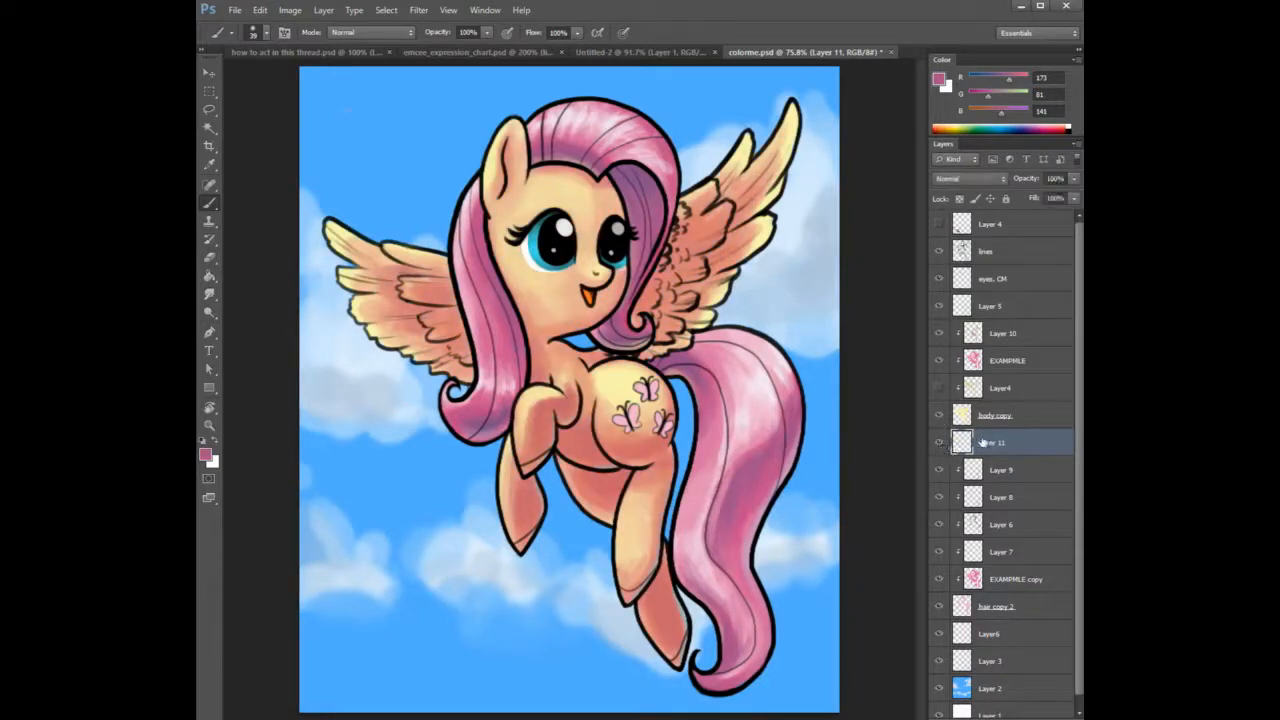
pyautogui.rightClick(995, 449)
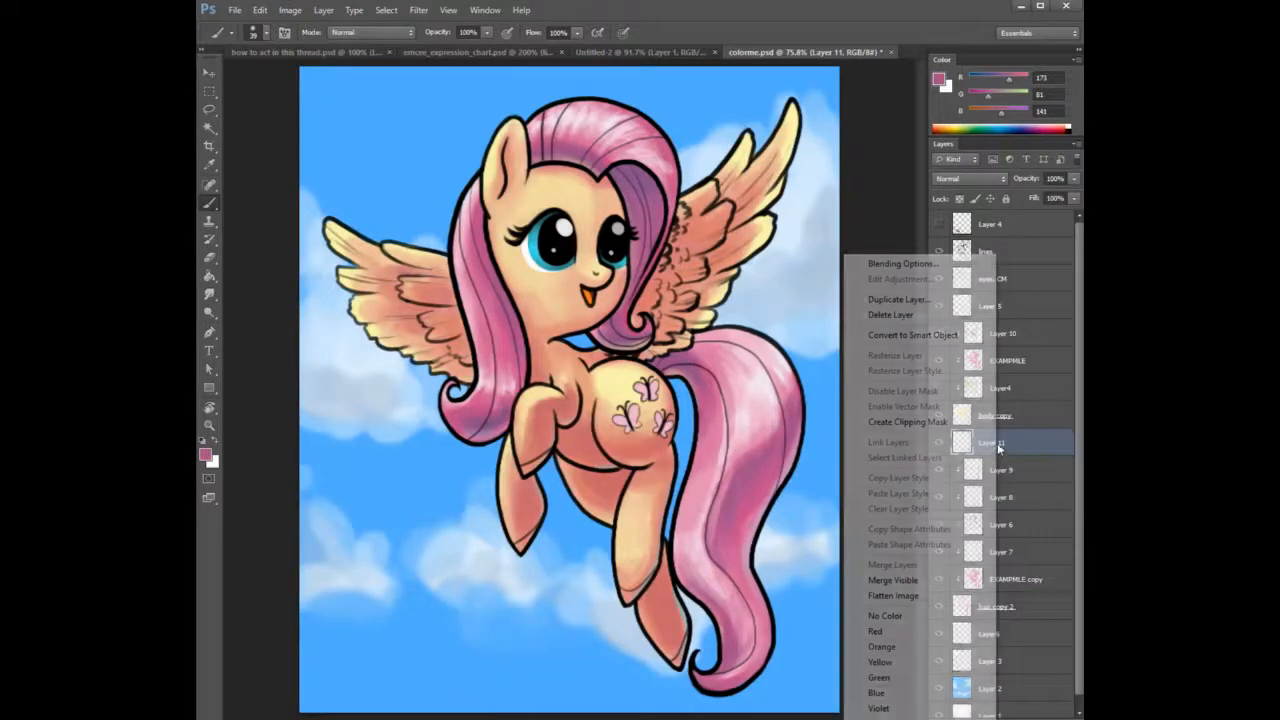
pyautogui.click(938, 424)
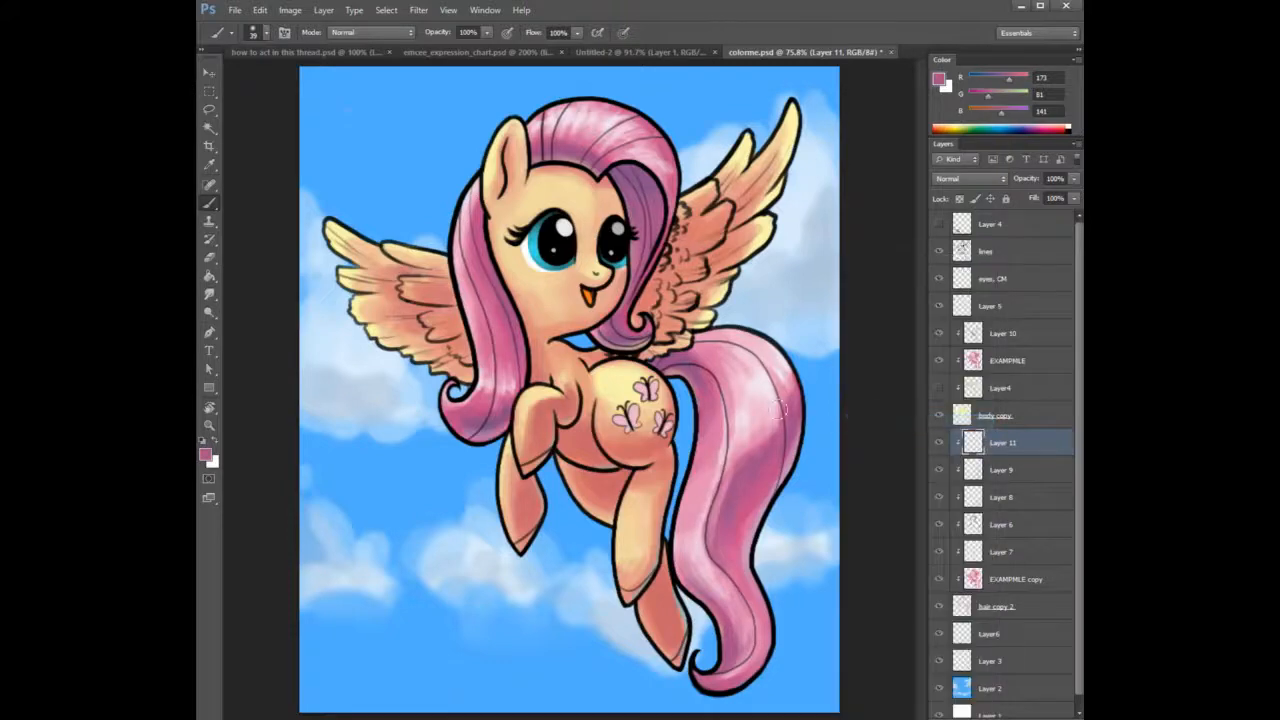
# Highlight the tail on Layer 11 in sampled pale blue, RGB 220, 239, 255, using a 182 px brush at 0% hardness.
pyautogui.rightClick(722, 393)
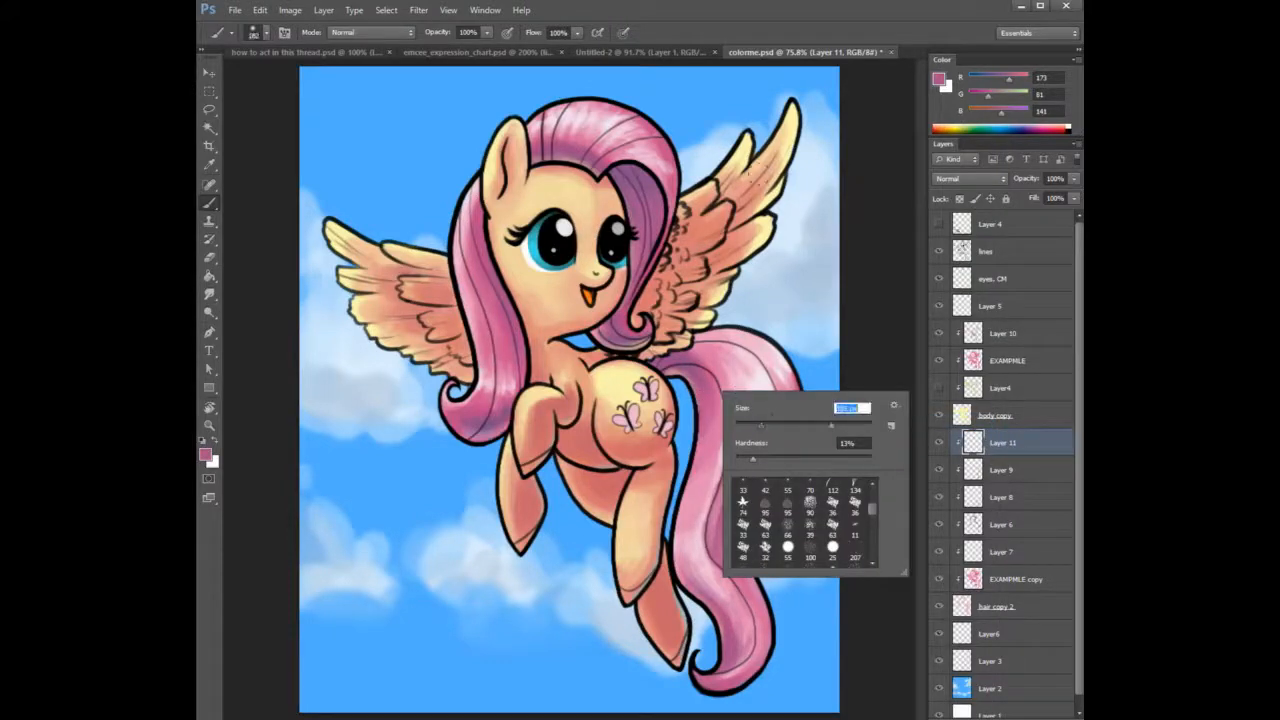
pyautogui.keyDown('alt'); pyautogui.click(351, 349); pyautogui.keyUp('alt')
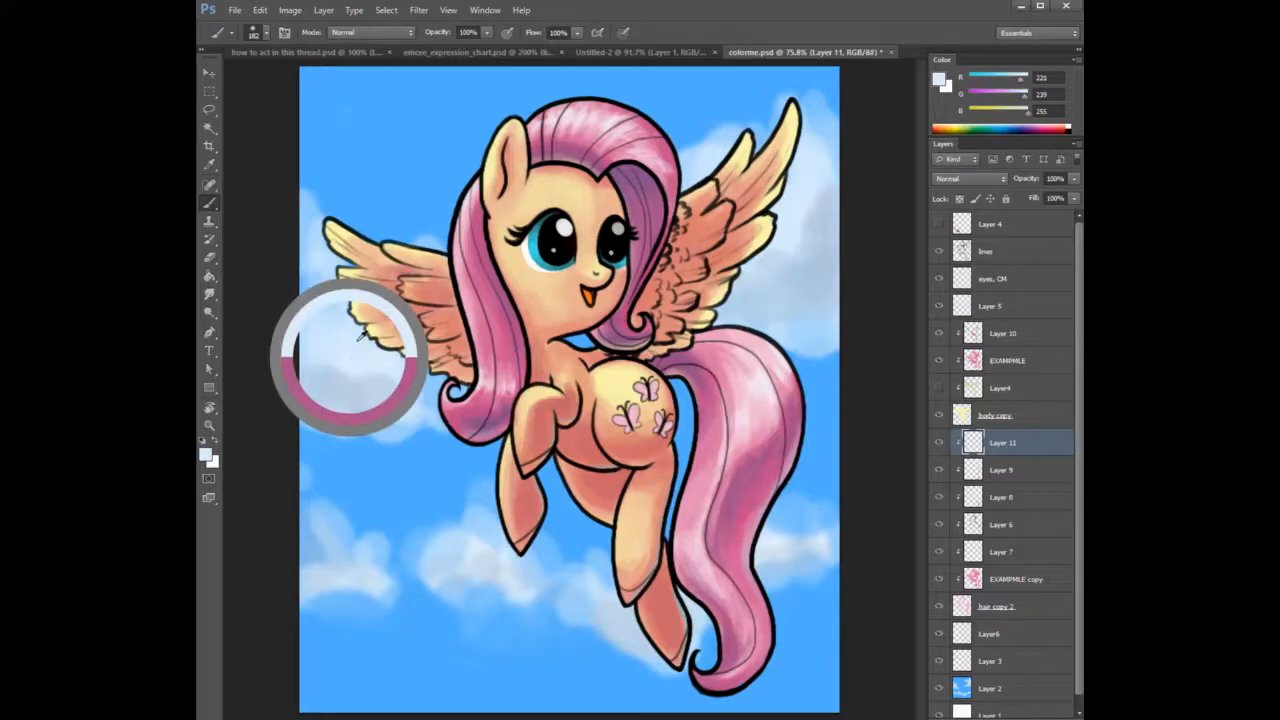
pyautogui.moveTo(557, 93); pyautogui.dragTo(513, 93)
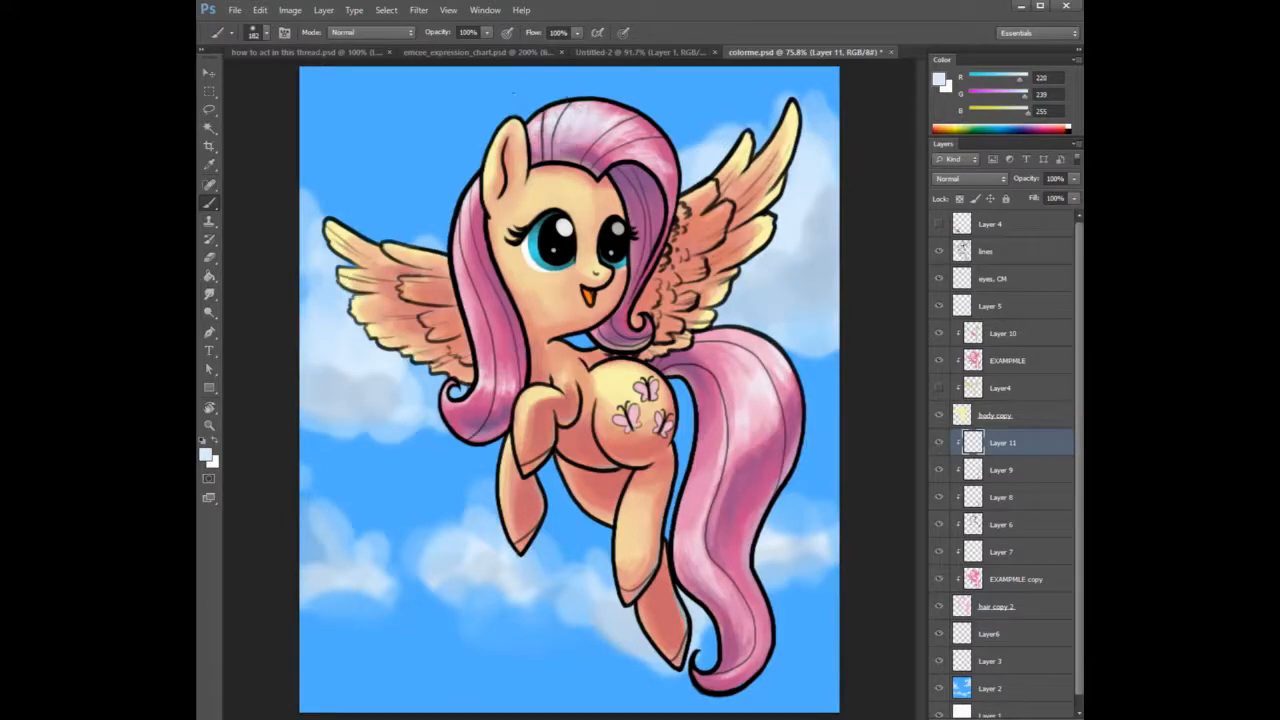
pyautogui.hotkey('ctrl', 'z')
pyautogui.rightClick(605, 145)
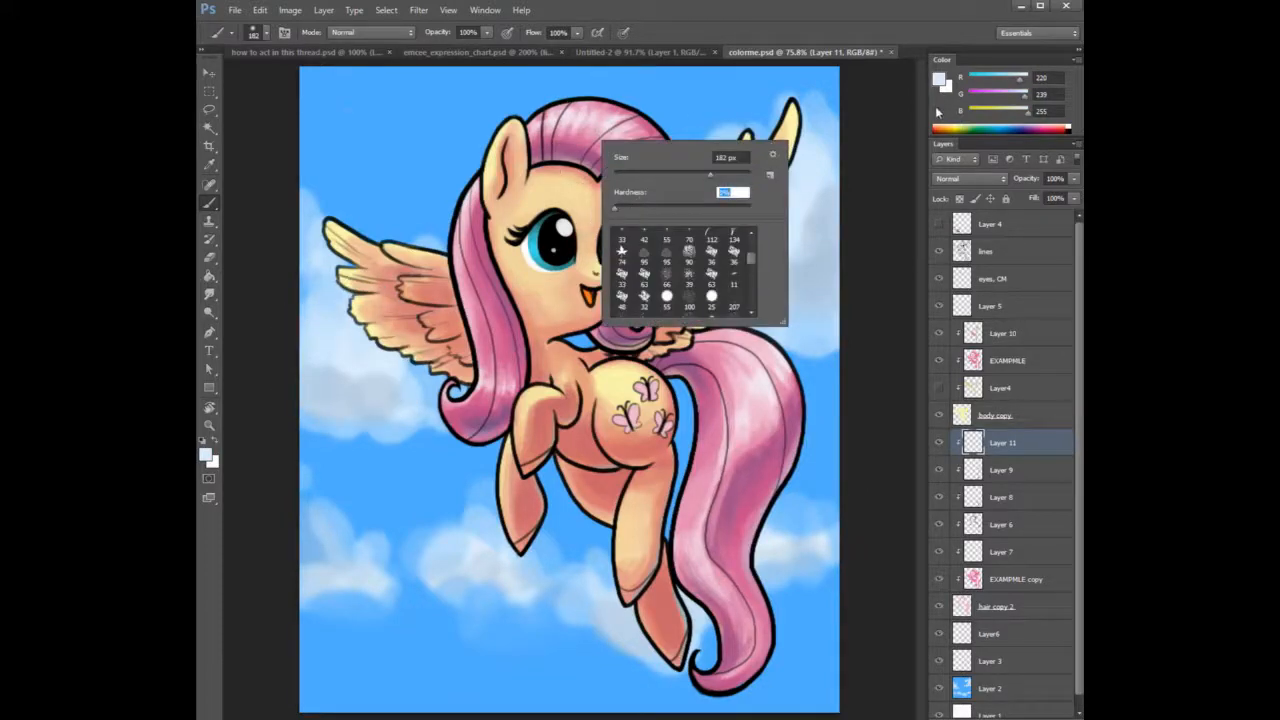
pyautogui.press('Return')
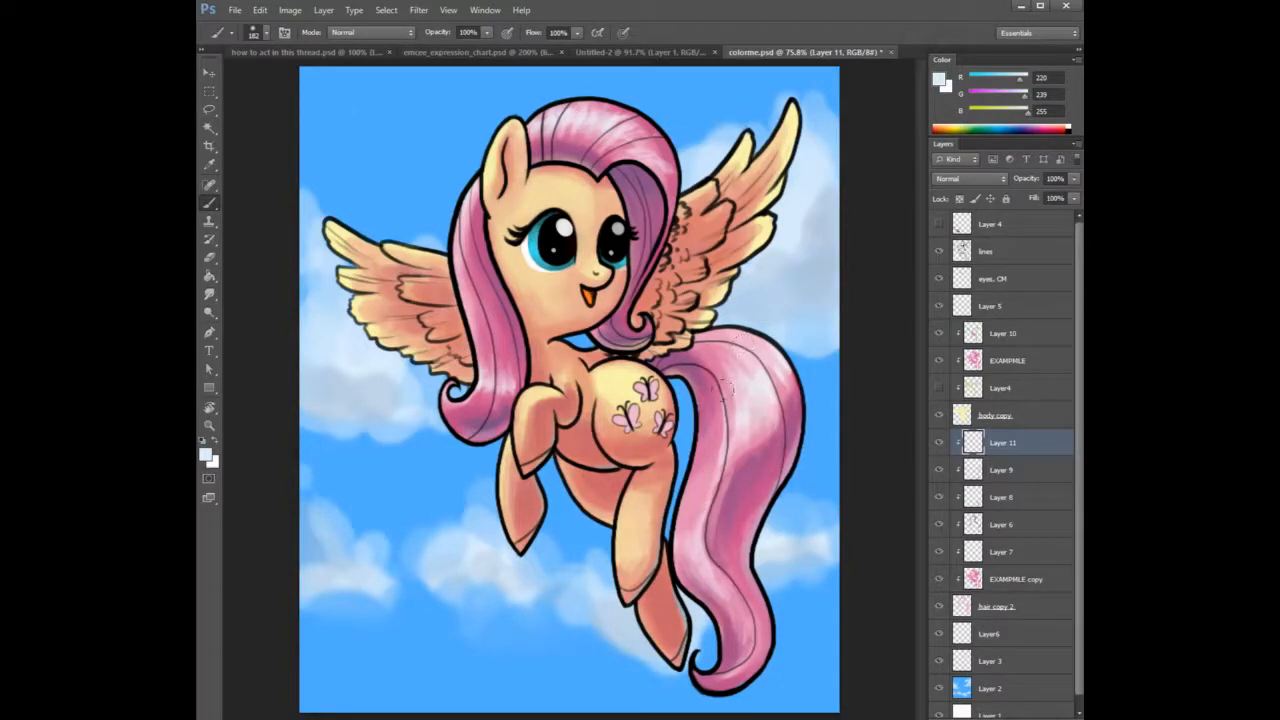
pyautogui.moveTo(681, 524); pyautogui.dragTo(686, 544)
pyautogui.press('e')
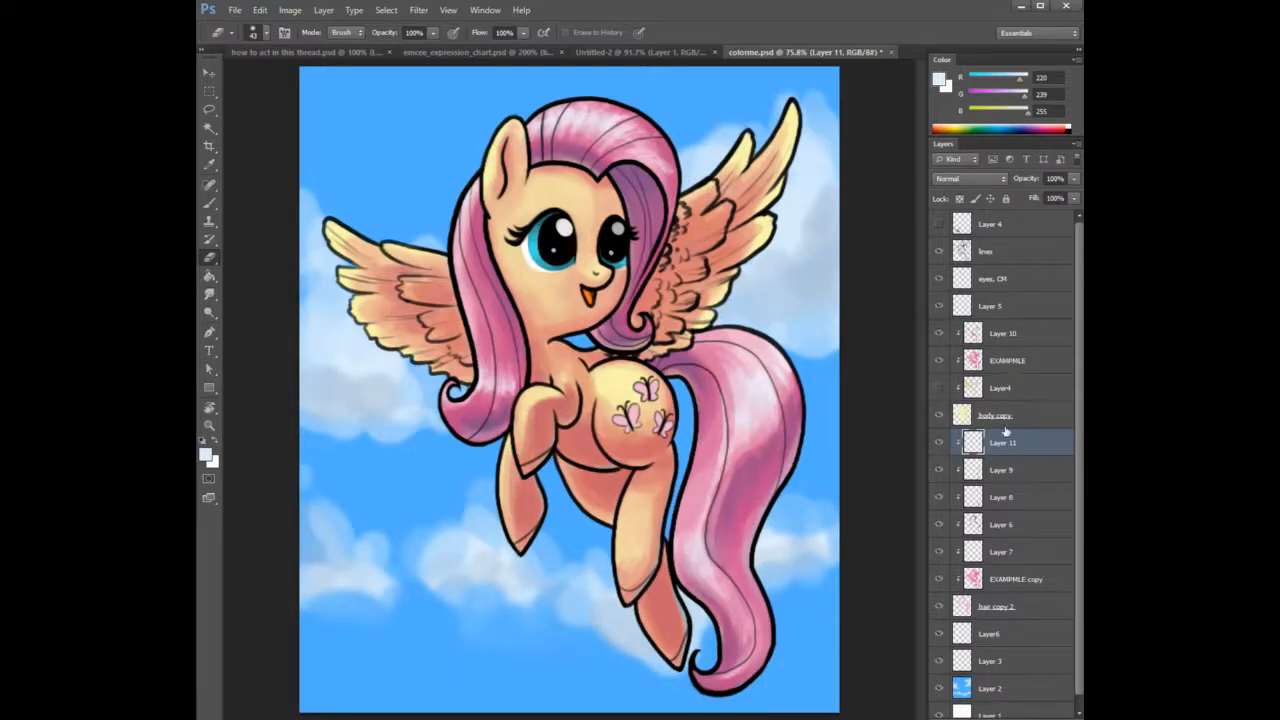
# Clip Layer 5, the butterfly mark colours, to body copy and move it directly beneath the EXAMPMLE layer.
pyautogui.click(1008, 336)
pyautogui.click(940, 308)
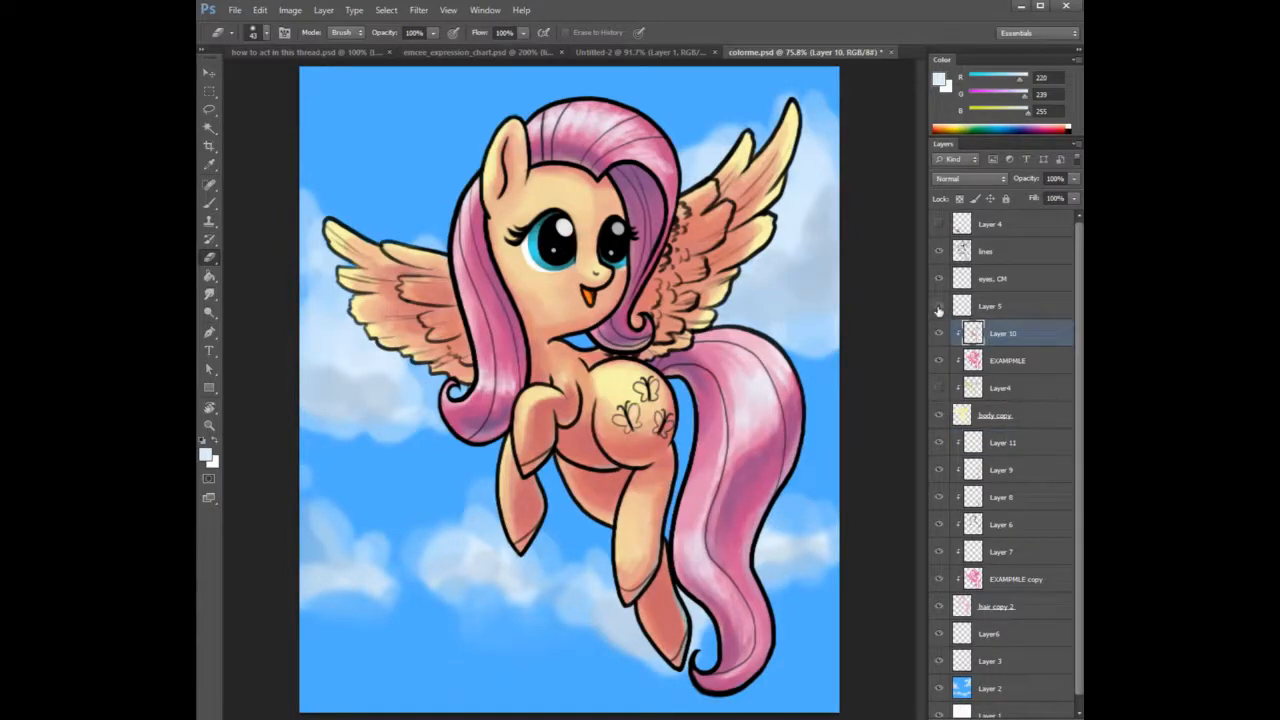
pyautogui.click(939, 308)
pyautogui.click(985, 306)
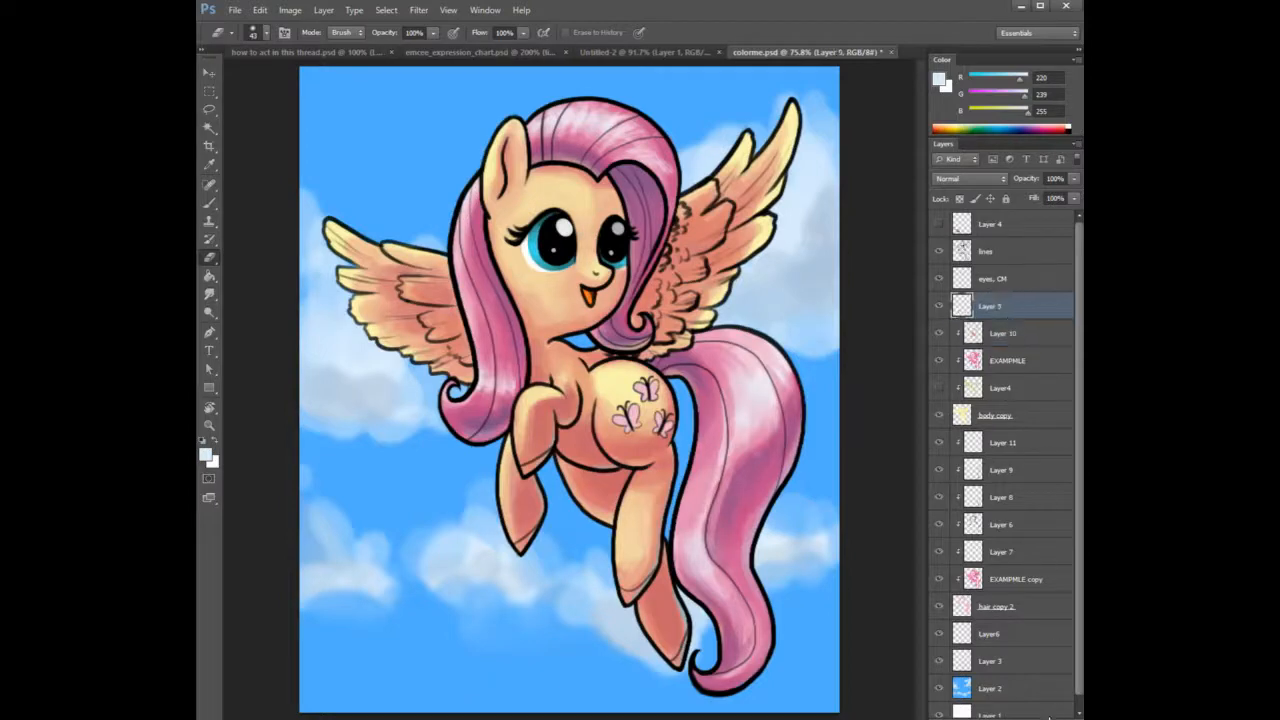
pyautogui.rightClick(998, 310)
pyautogui.click(955, 424)
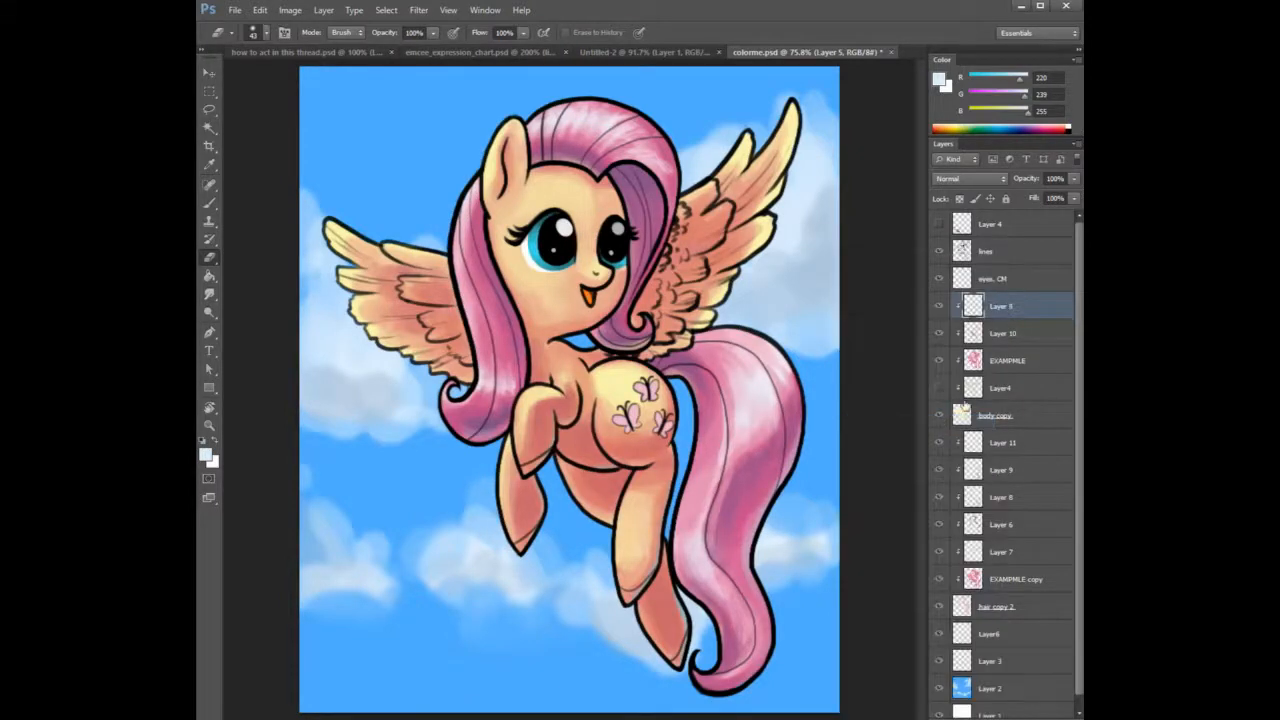
pyautogui.moveTo(998, 308); pyautogui.dragTo(991, 384)
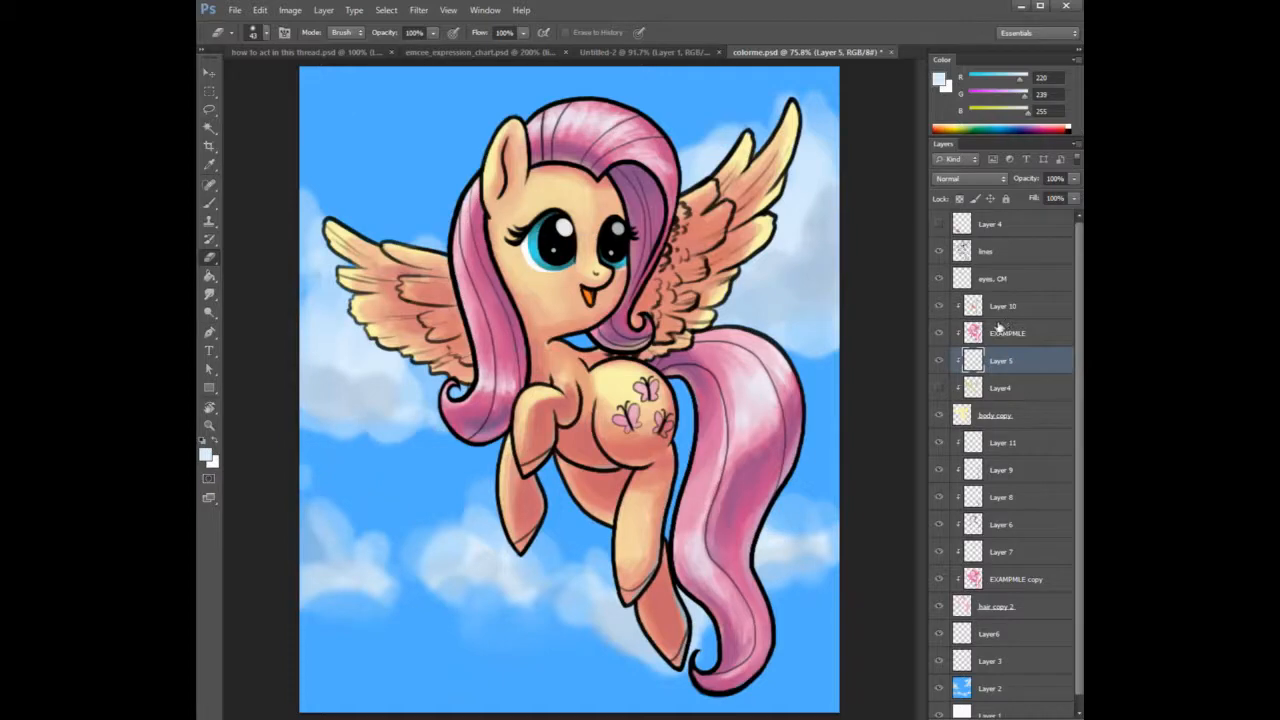
# Add a new layer above Layer 10 and clip it to the body copy layer.
pyautogui.click(1012, 306)
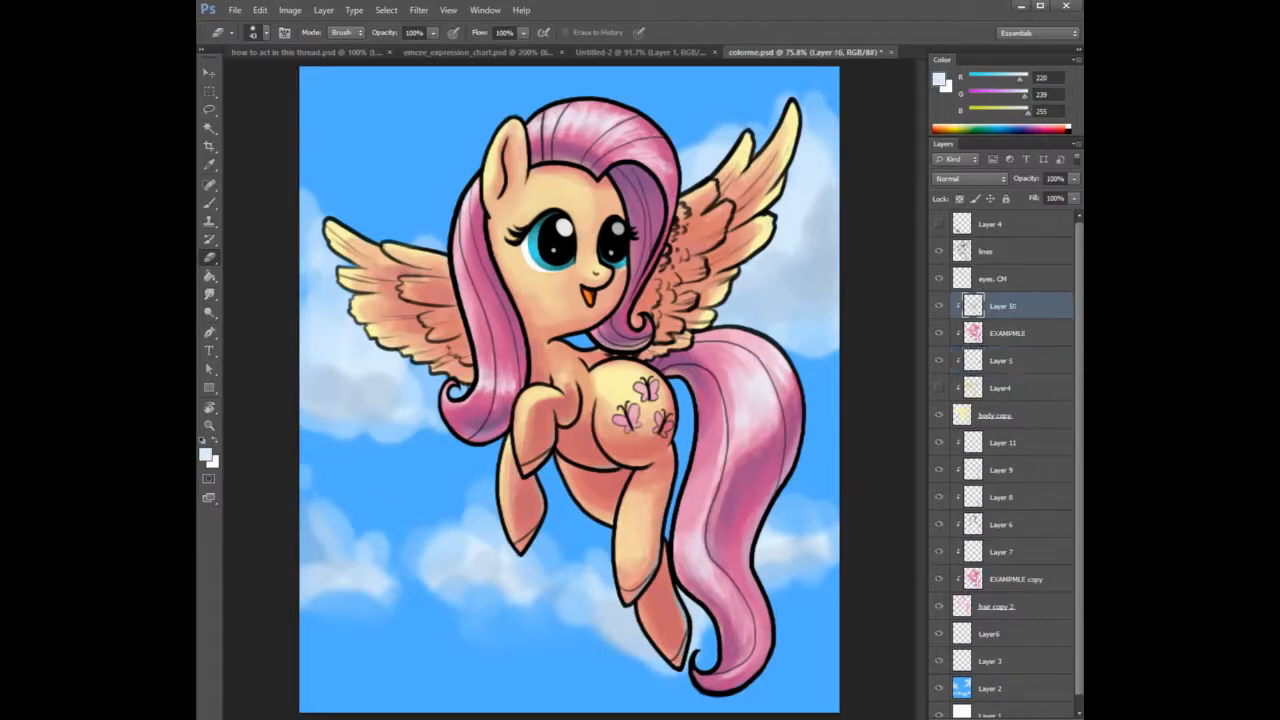
pyautogui.hotkey('ctrl', 'shift', 'alt', 'n')
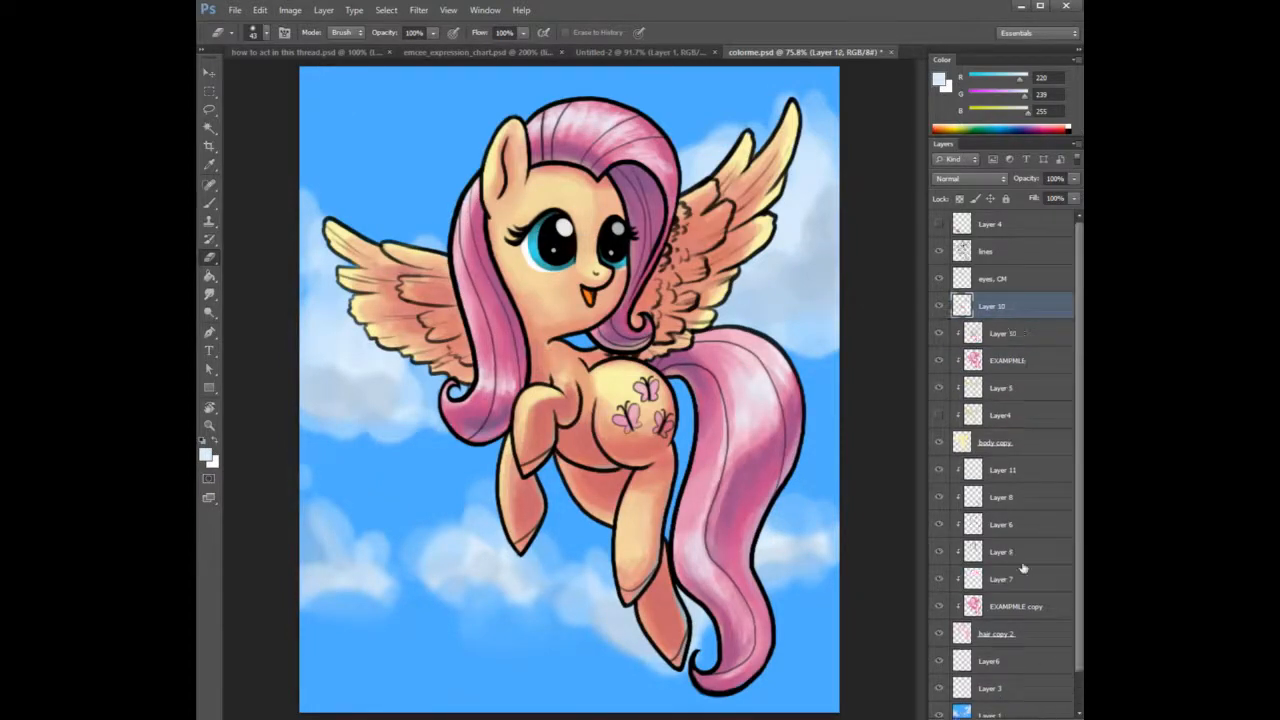
pyautogui.rightClick(999, 316)
pyautogui.click(971, 423)
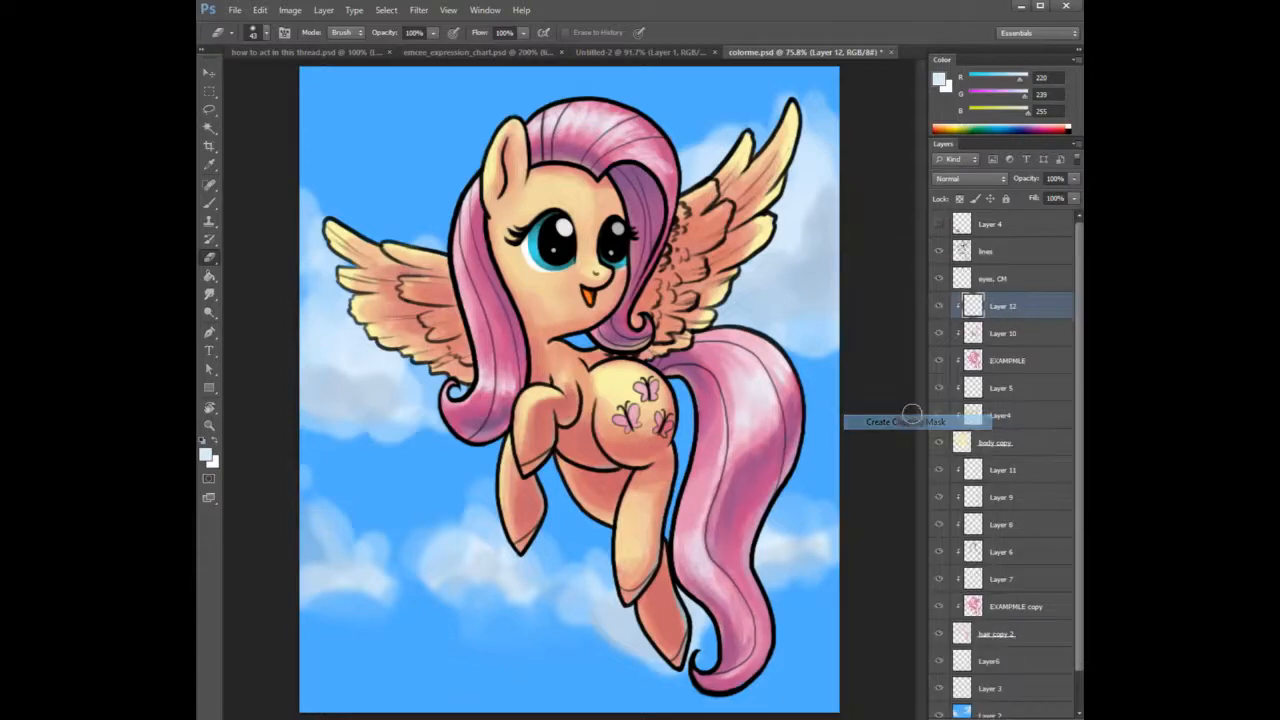
# Highlight the forehead and near wing on Layer 12 in pale blue-white, RGB 230, 243, 254, with a 141 px brush.
pyautogui.press('b')
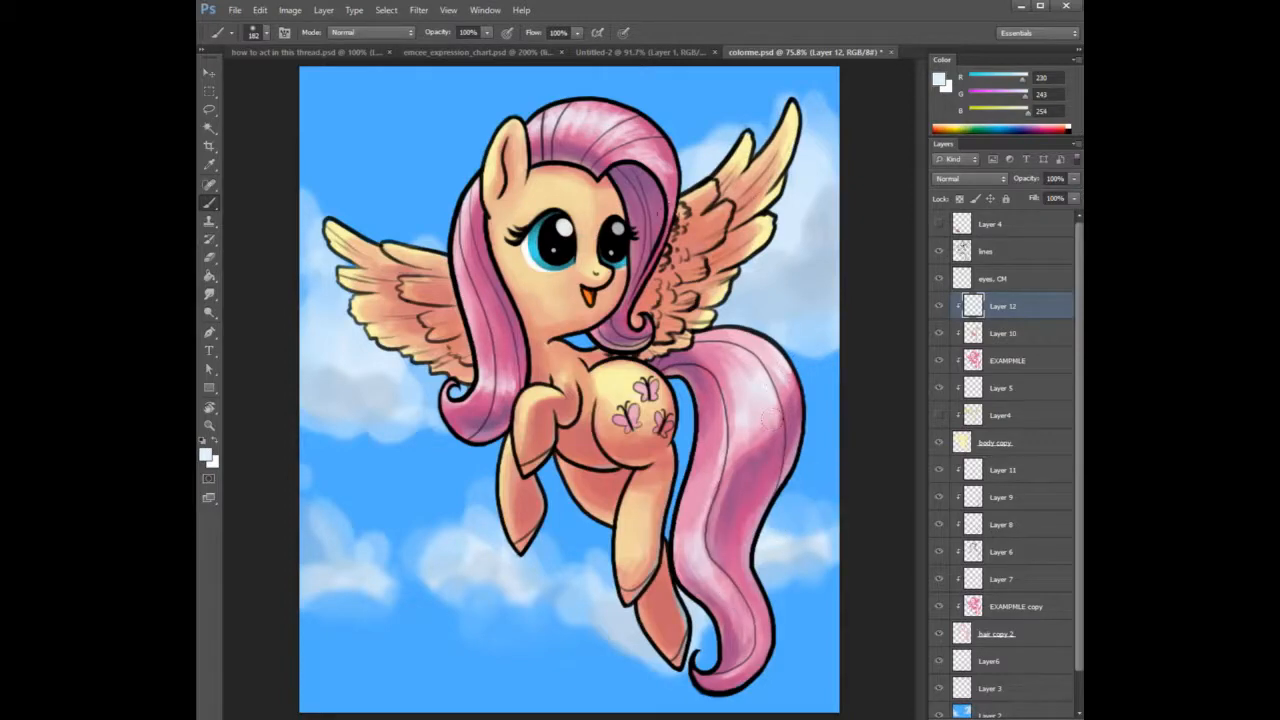
pyautogui.rightClick(747, 287)
pyautogui.moveTo(798, 280); pyautogui.dragTo(788, 276)
pyautogui.click(536, 179)
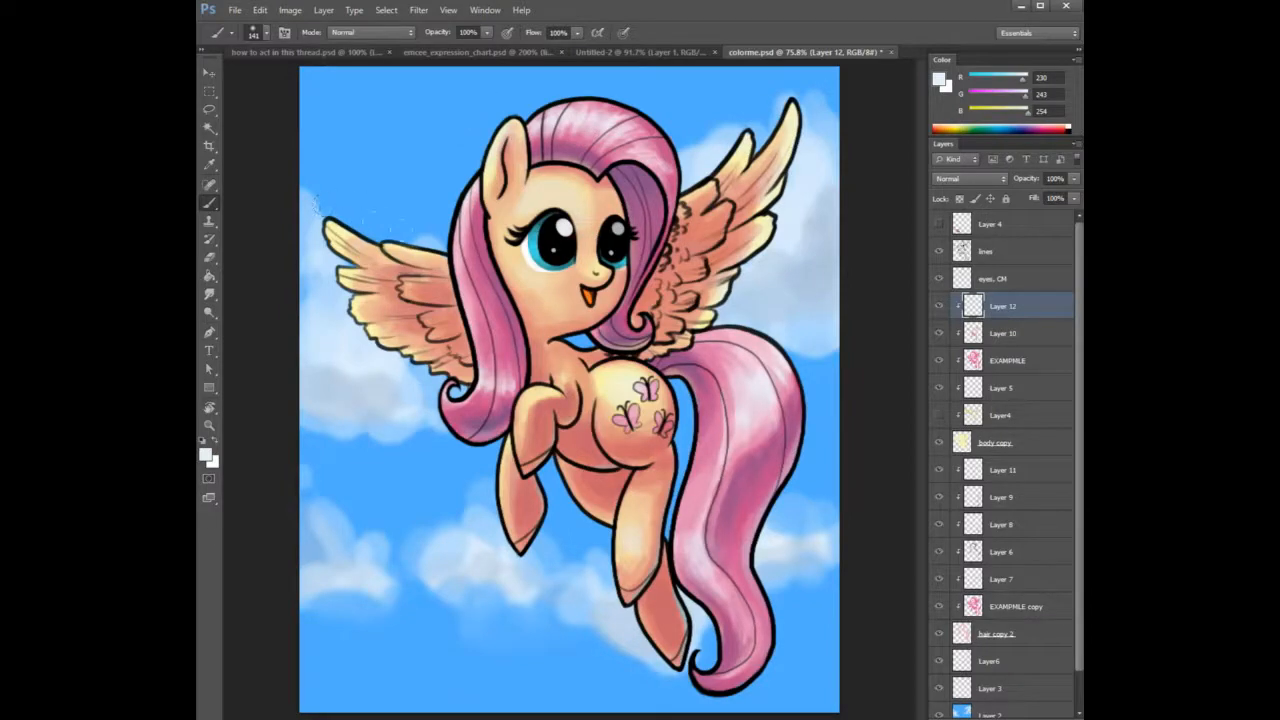
pyautogui.moveTo(367, 304); pyautogui.dragTo(404, 328)
# Blend the foreleg and haunch with sampled peach, and add pale blue highlights, RGB 213, 235, 255, with a 78 px brush.
pyautogui.keyDown('alt'); pyautogui.click(536, 412); pyautogui.keyUp('alt')
pyautogui.moveTo(536, 415)
pyautogui.mouseDown()
pyautogui.moveTo(535, 442)
pyautogui.moveTo(607, 368)
pyautogui.mouseUp()
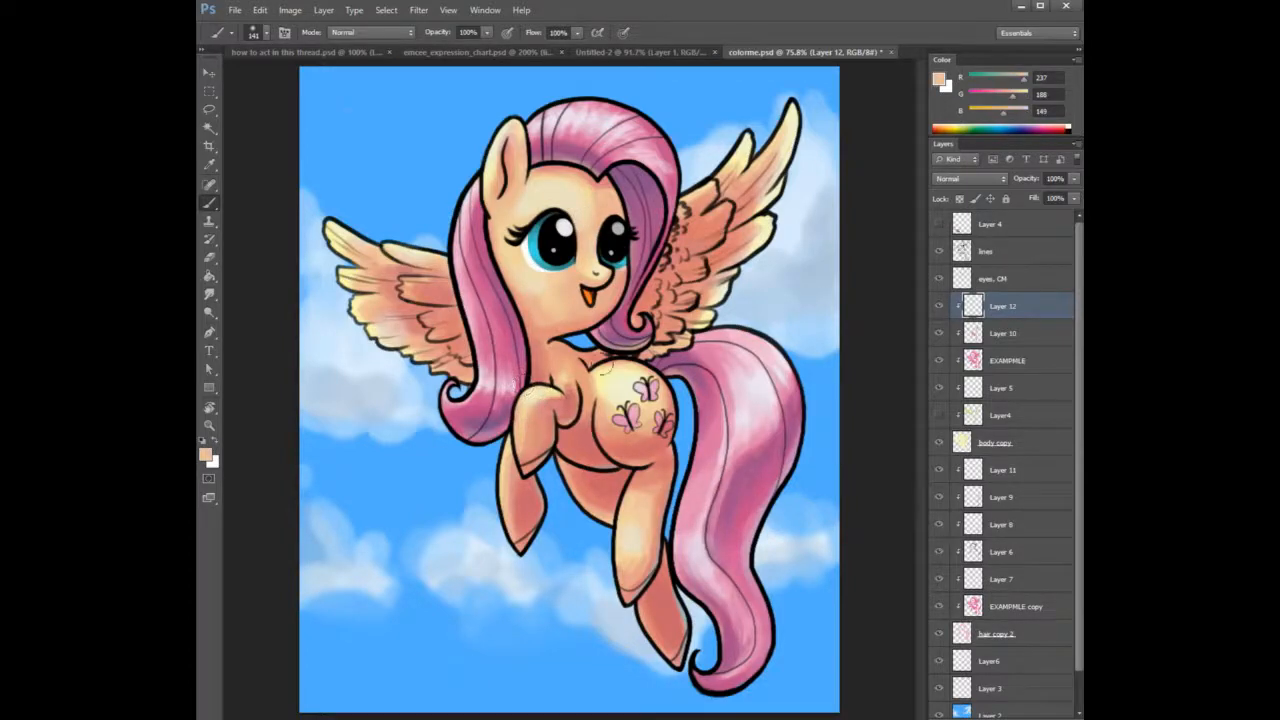
pyautogui.keyDown('alt'); pyautogui.click(813, 162); pyautogui.keyUp('alt')
pyautogui.rightClick(818, 285)
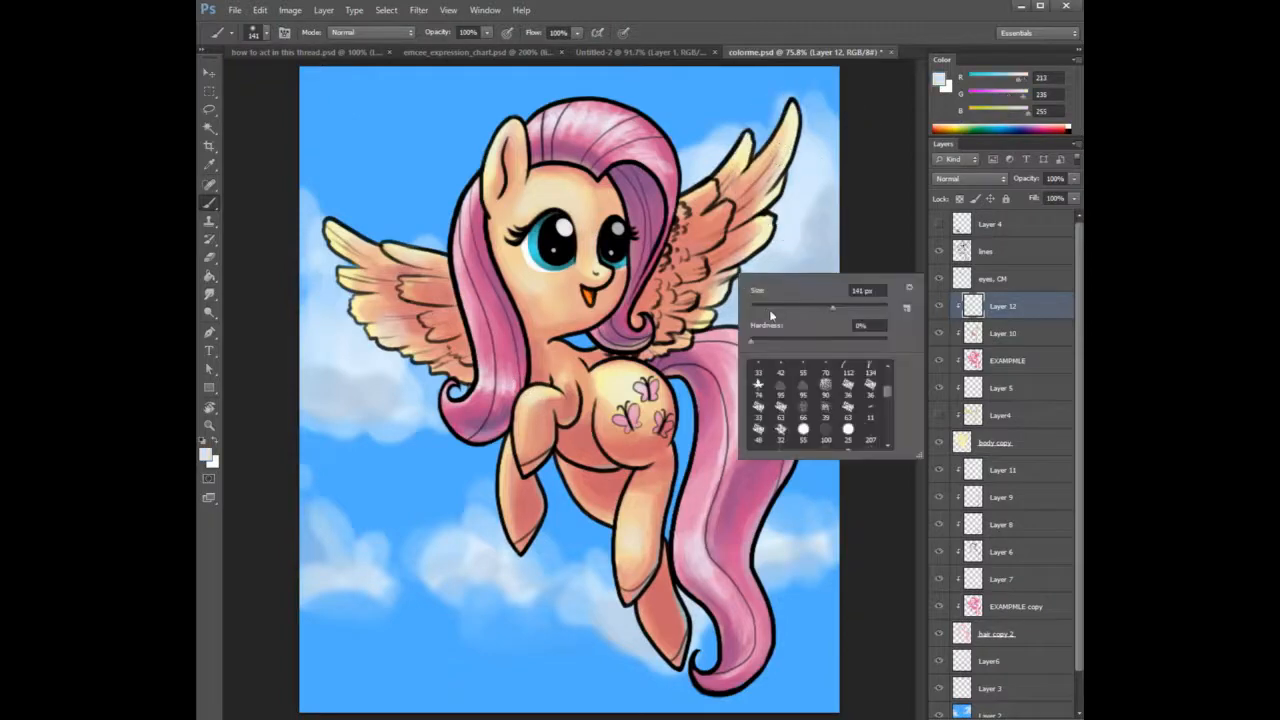
pyautogui.click(511, 446)
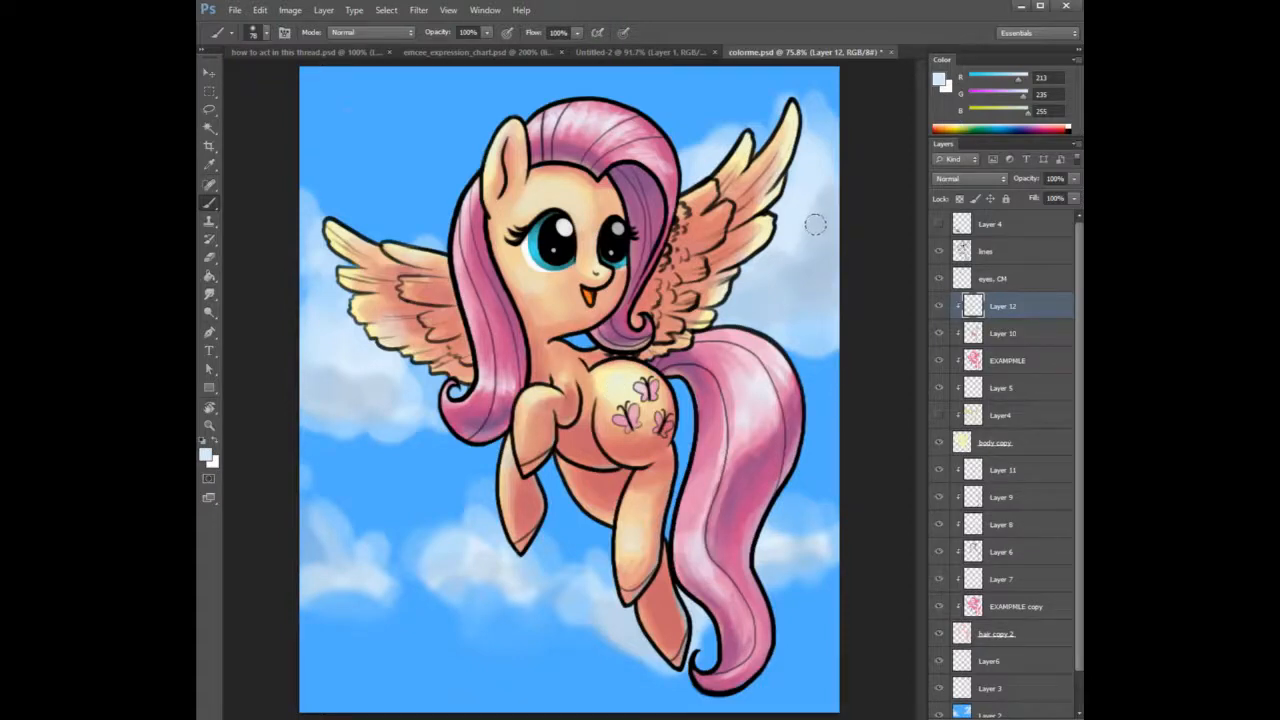
pyautogui.moveTo(1084, 449); pyautogui.dragTo(1073, 385)
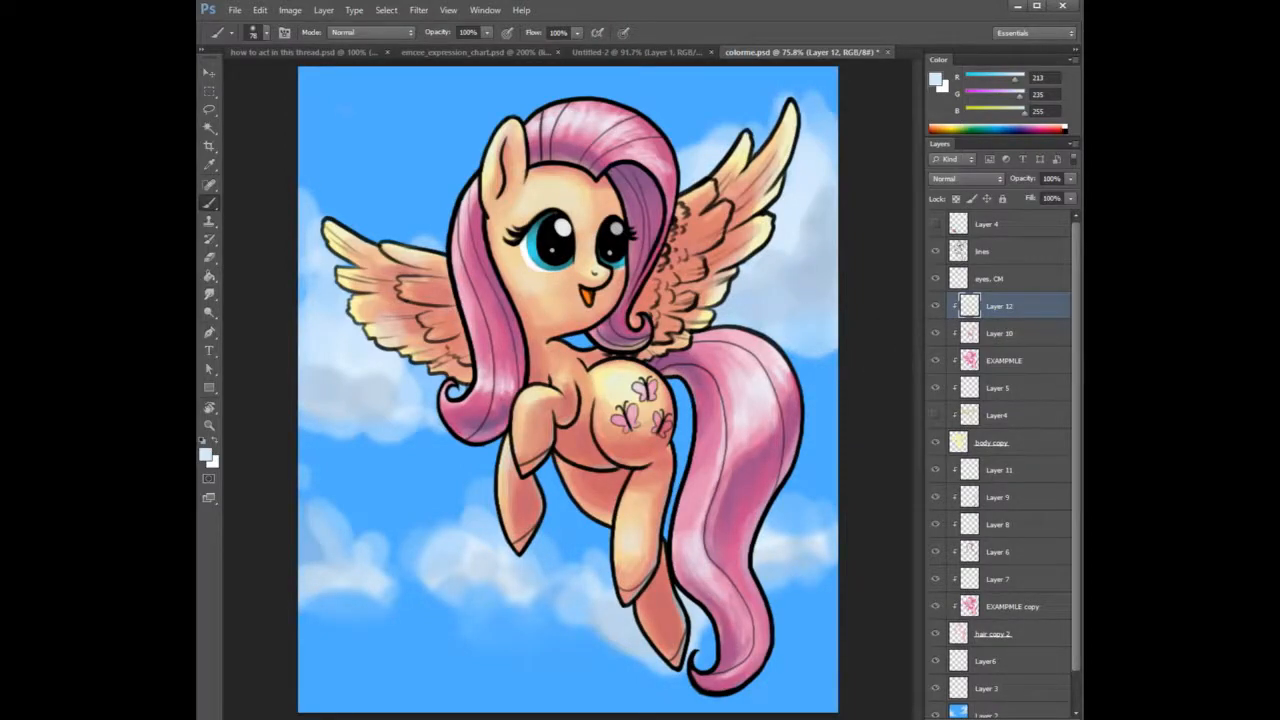
# Try highlighting the chest above the foreleg with sampled peach and cream using a 59 px brush, and undo the strokes.
pyautogui.rightClick(578, 366)
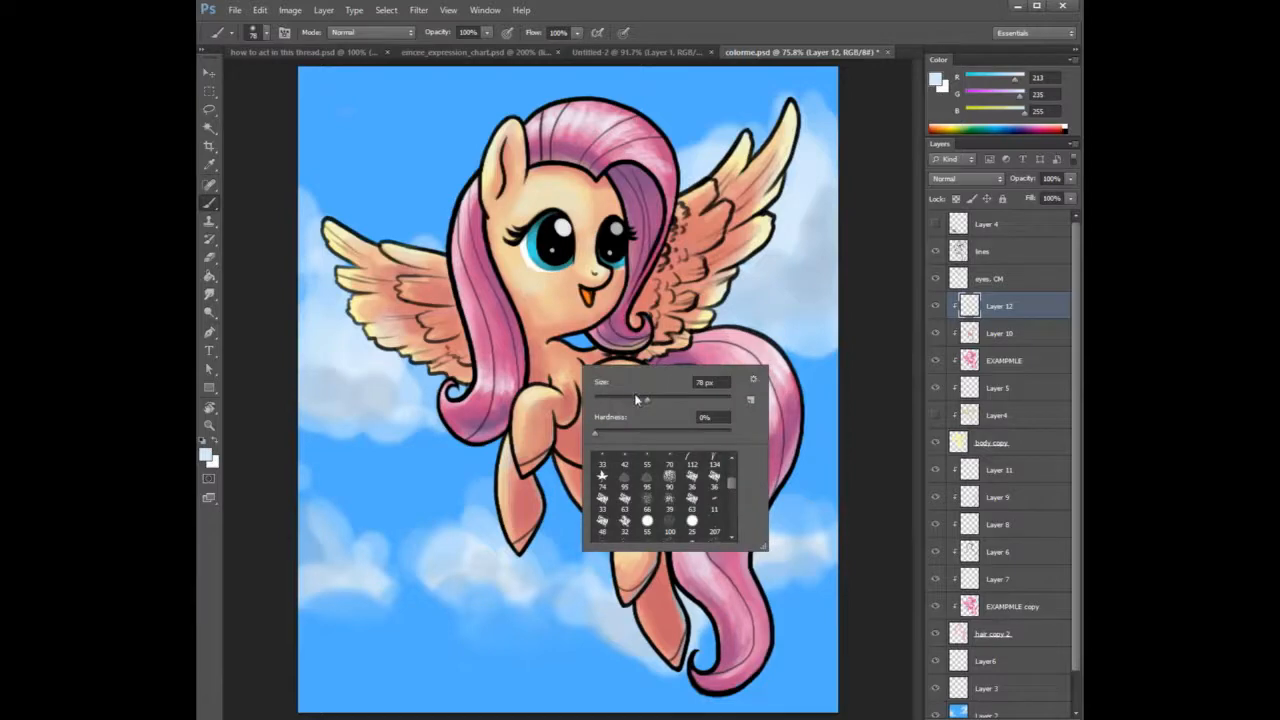
pyautogui.keyDown('alt'); pyautogui.click(560, 380); pyautogui.keyUp('alt')
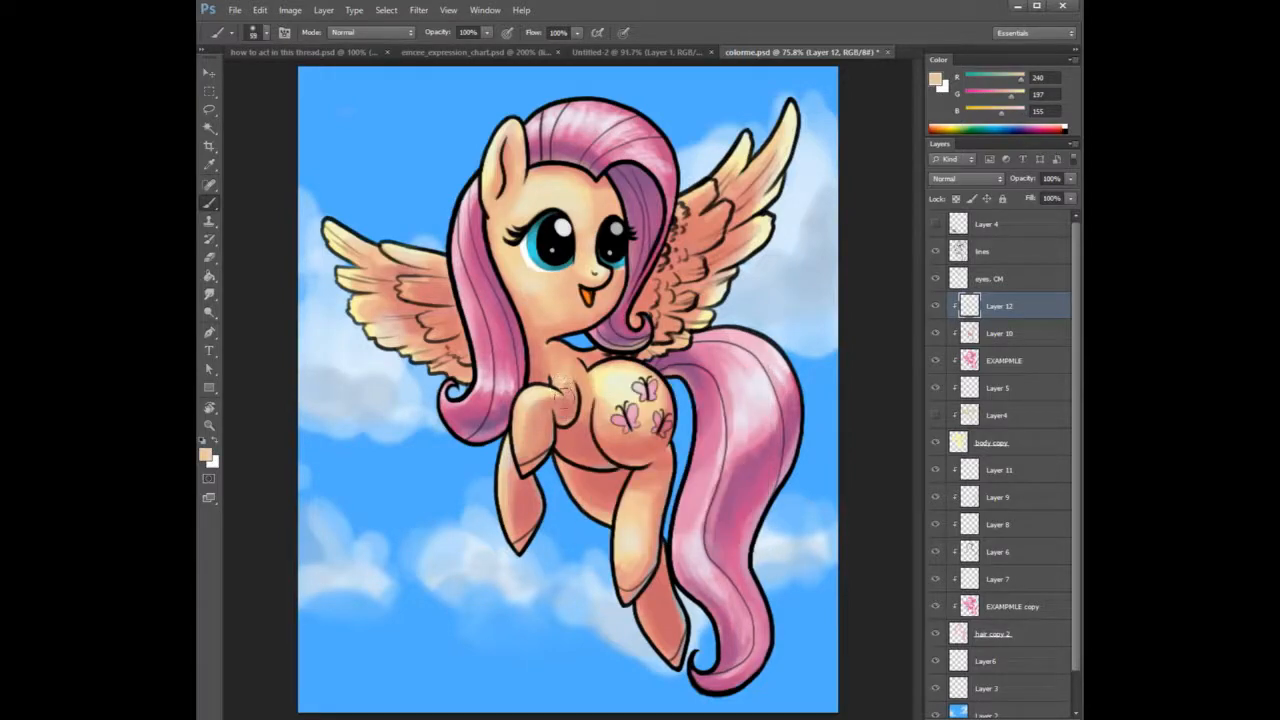
pyautogui.keyDown('alt'); pyautogui.click(614, 394); pyautogui.keyUp('alt')
pyautogui.moveTo(558, 376); pyautogui.dragTo(565, 384)
pyautogui.hotkey('ctrl', 'z')
pyautogui.hotkey('ctrl', 'z')
pyautogui.hotkey('ctrl', 'z')
# Try a smaller cream highlight on the chest, RGB 242, 244, 208, with a 33 px brush, and undo it.
pyautogui.rightClick(596, 356)
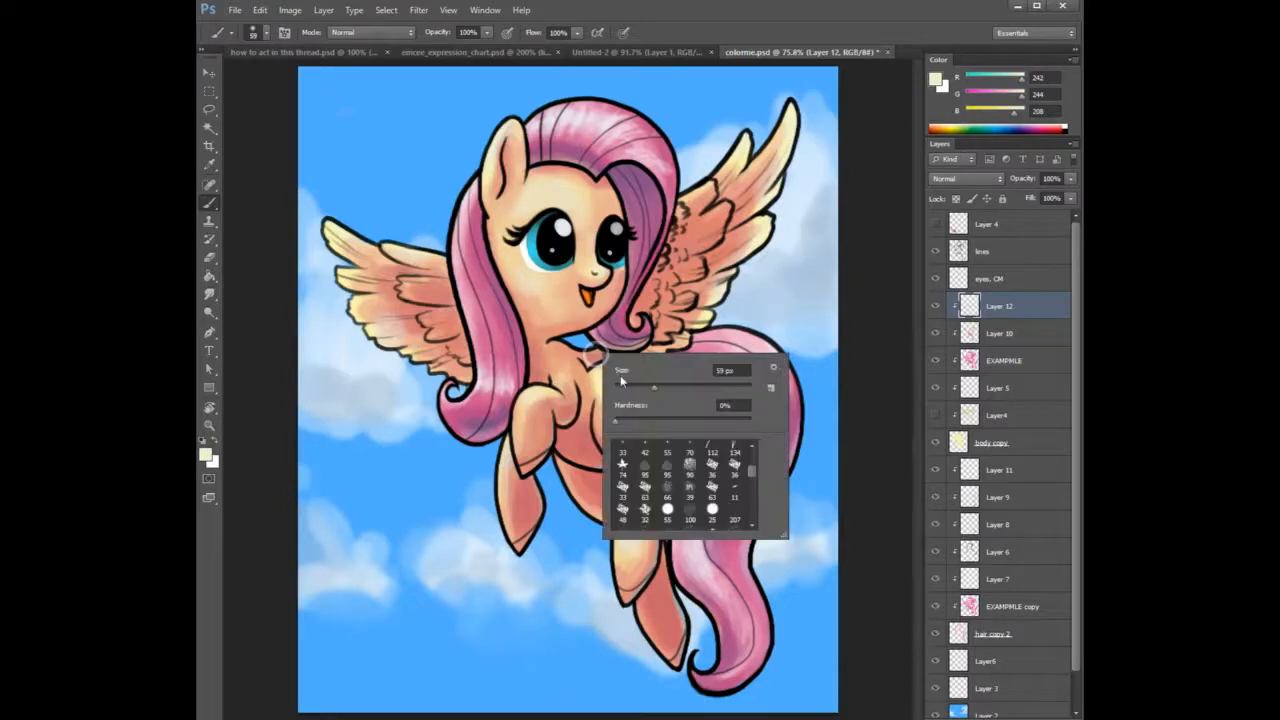
pyautogui.click(637, 389)
pyautogui.click(562, 382)
pyautogui.hotkey('ctrl', 'z')
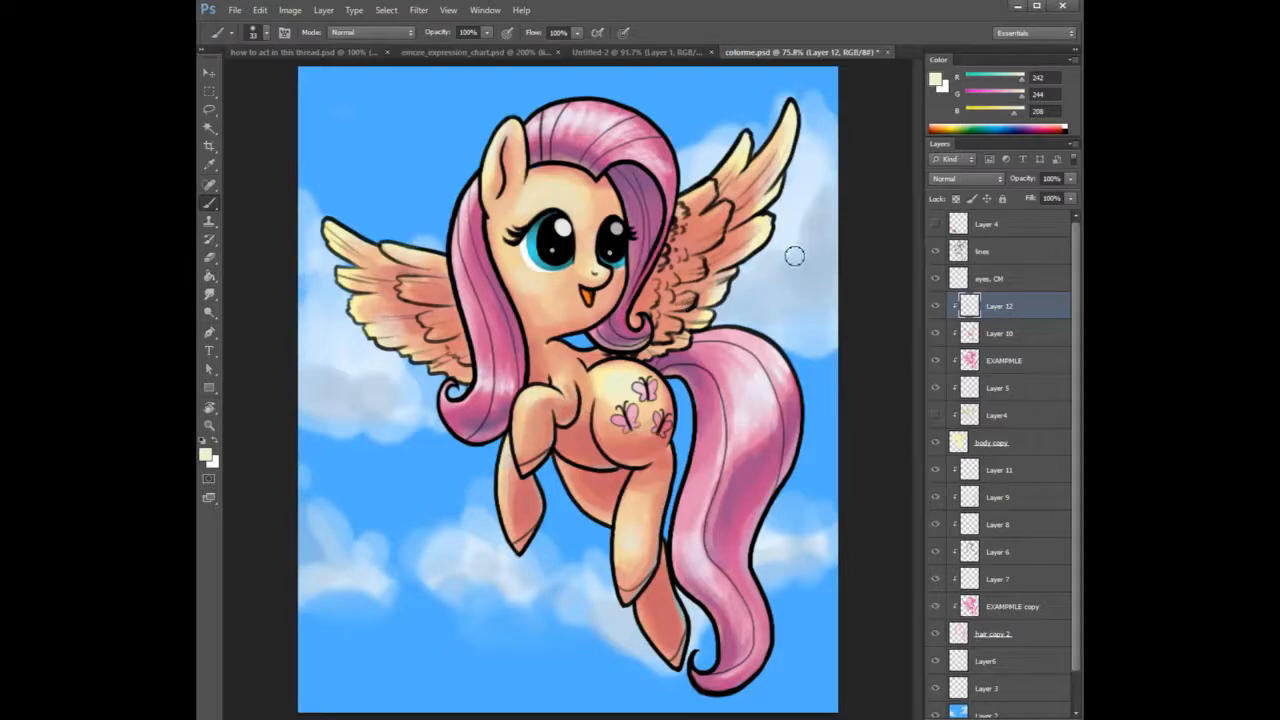
# Save the illustration as colorme.psd.
pyautogui.hotkey('ctrl', 's')
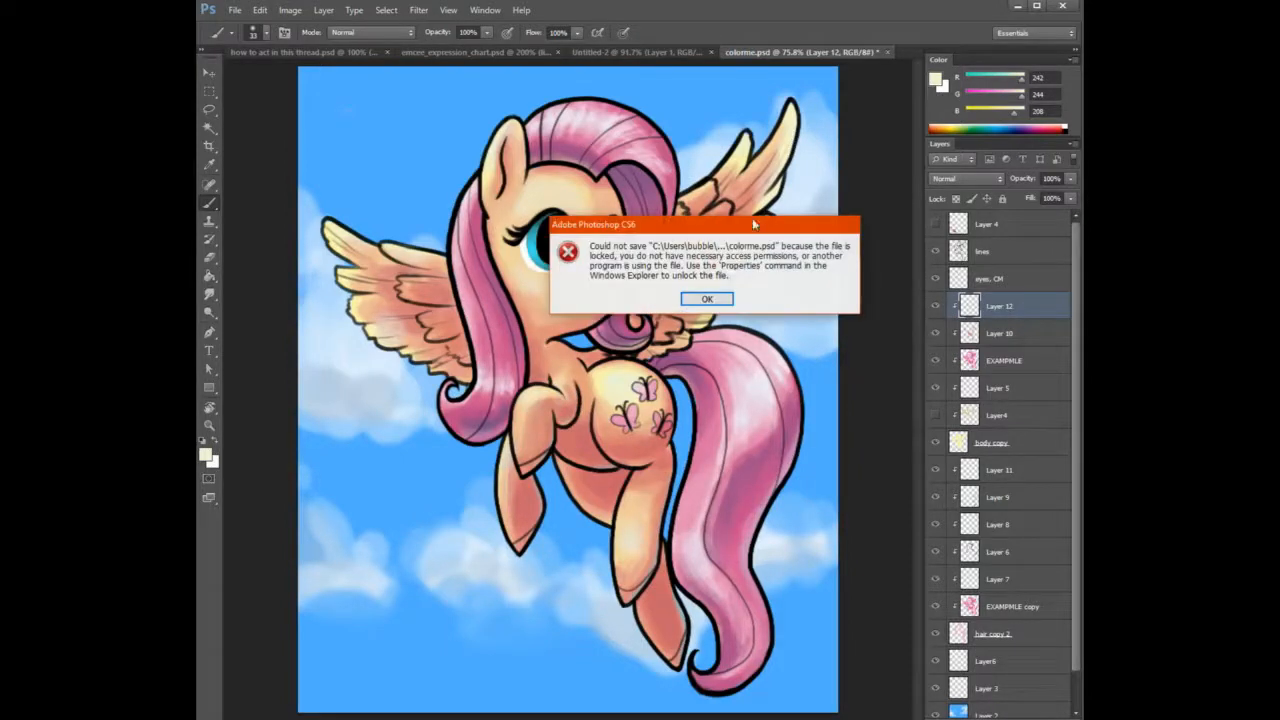
# Dismiss the save error and start saving a copy of the illustration into the Pictures library's my art > ponies folder.
pyautogui.click(707, 299)
pyautogui.click(234, 10)
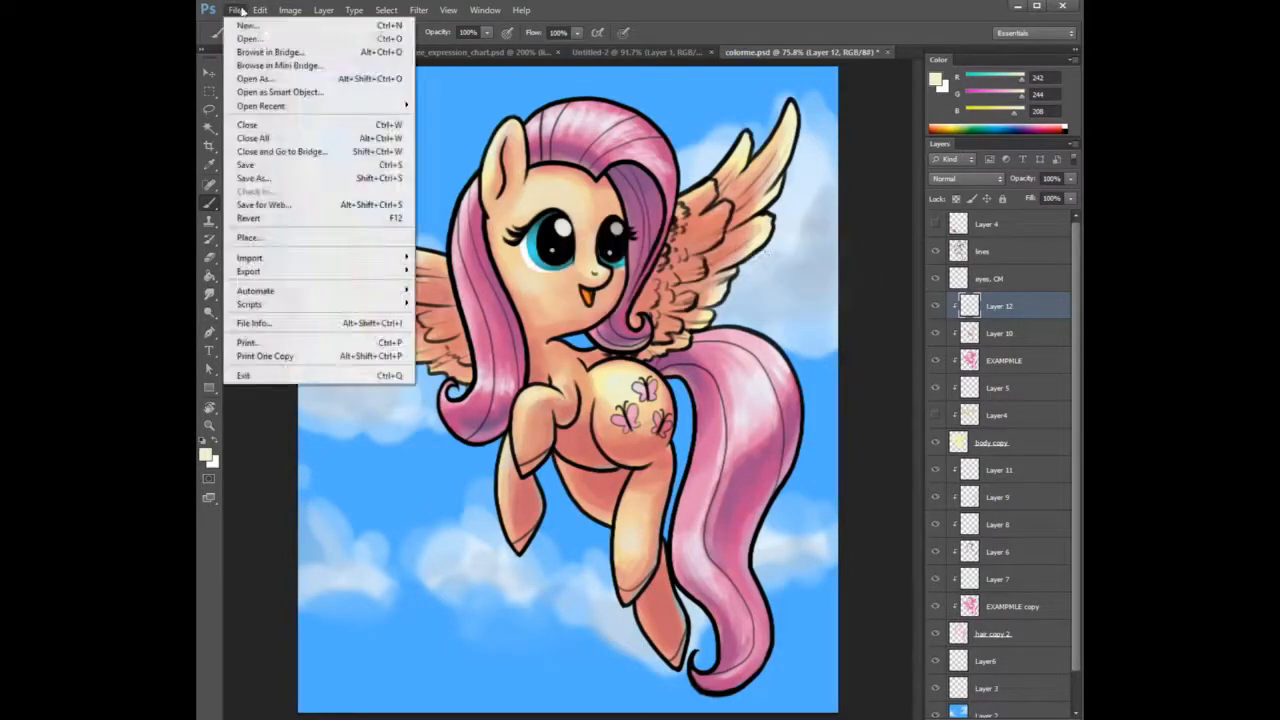
pyautogui.click(262, 178)
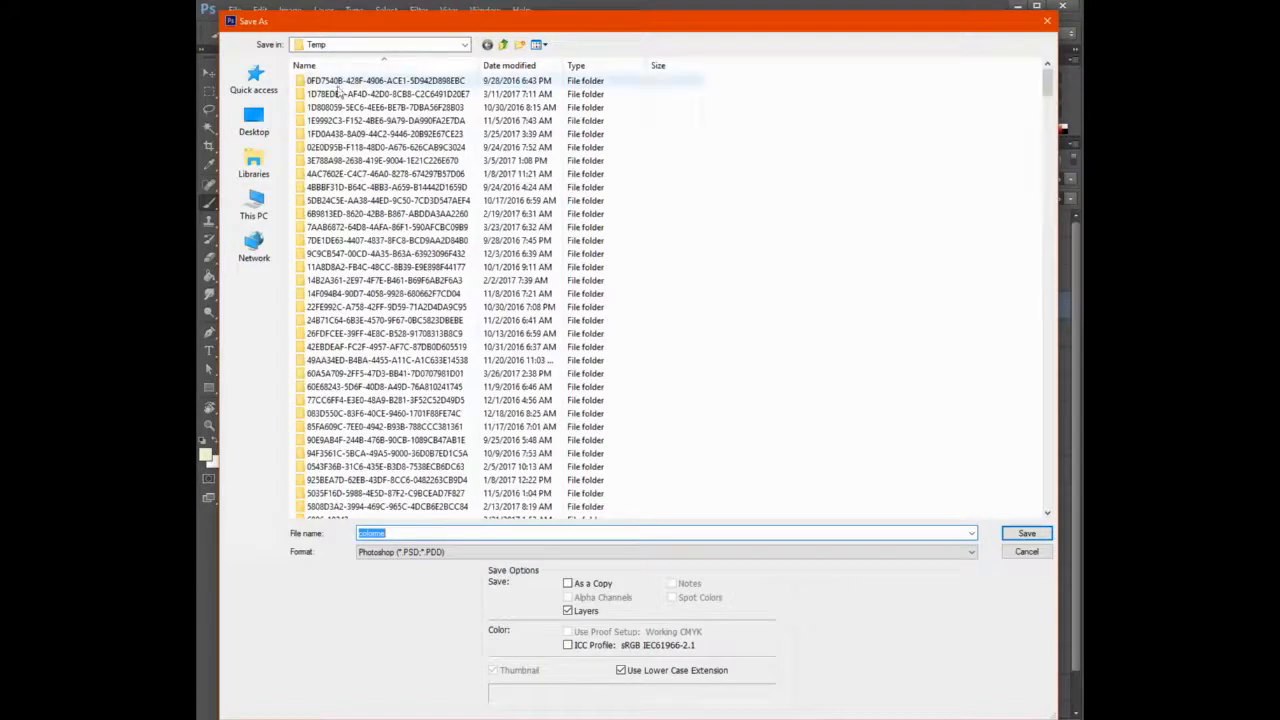
pyautogui.click(254, 163)
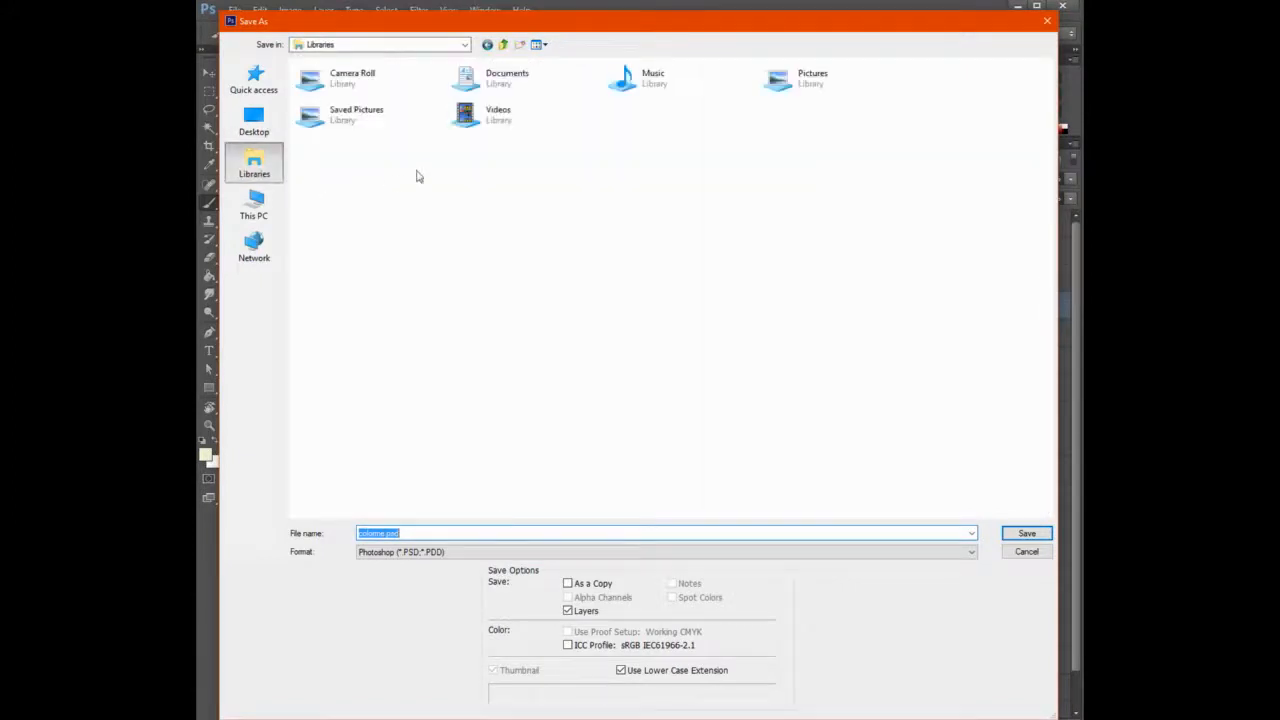
pyautogui.doubleClick(810, 80)
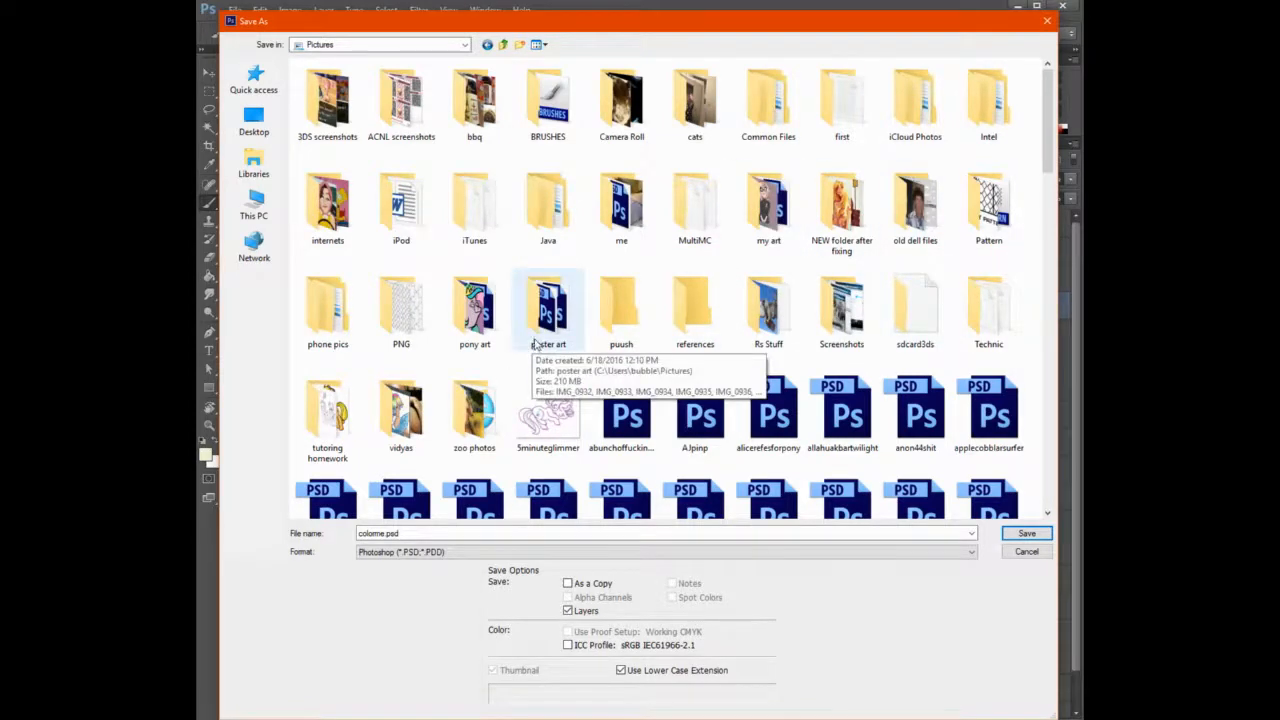
pyautogui.doubleClick(765, 208)
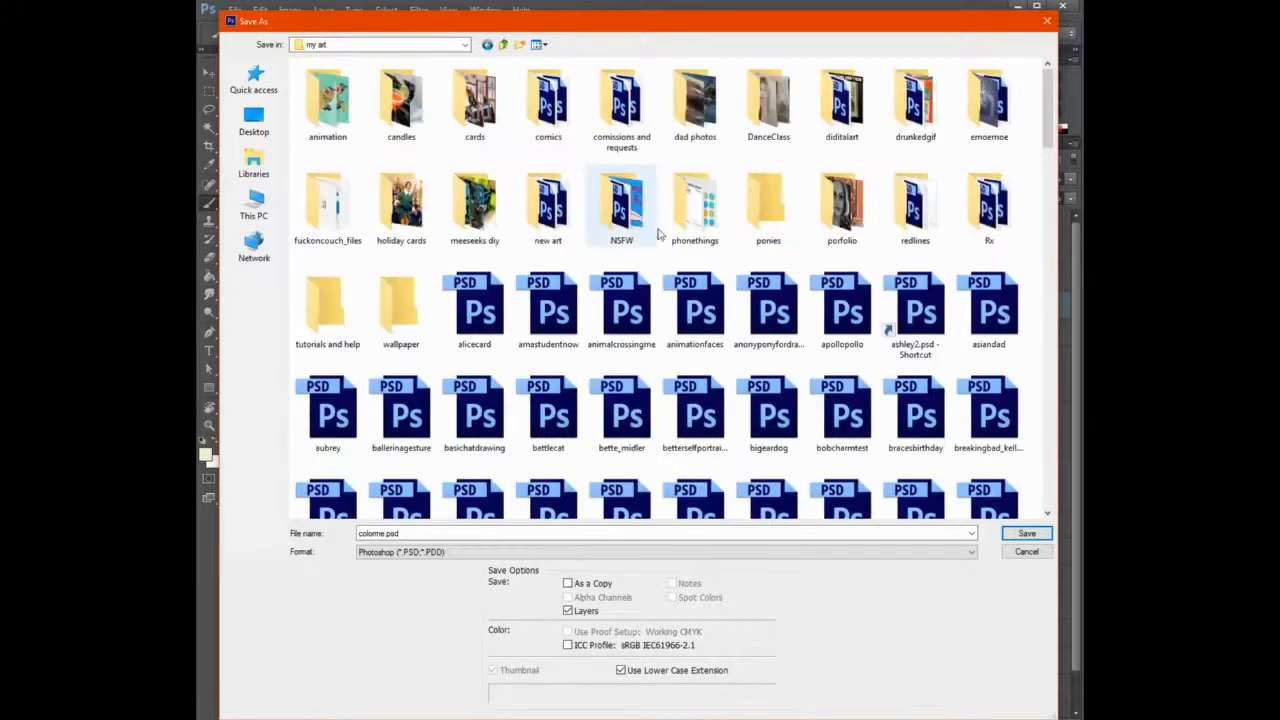
pyautogui.doubleClick(758, 202)
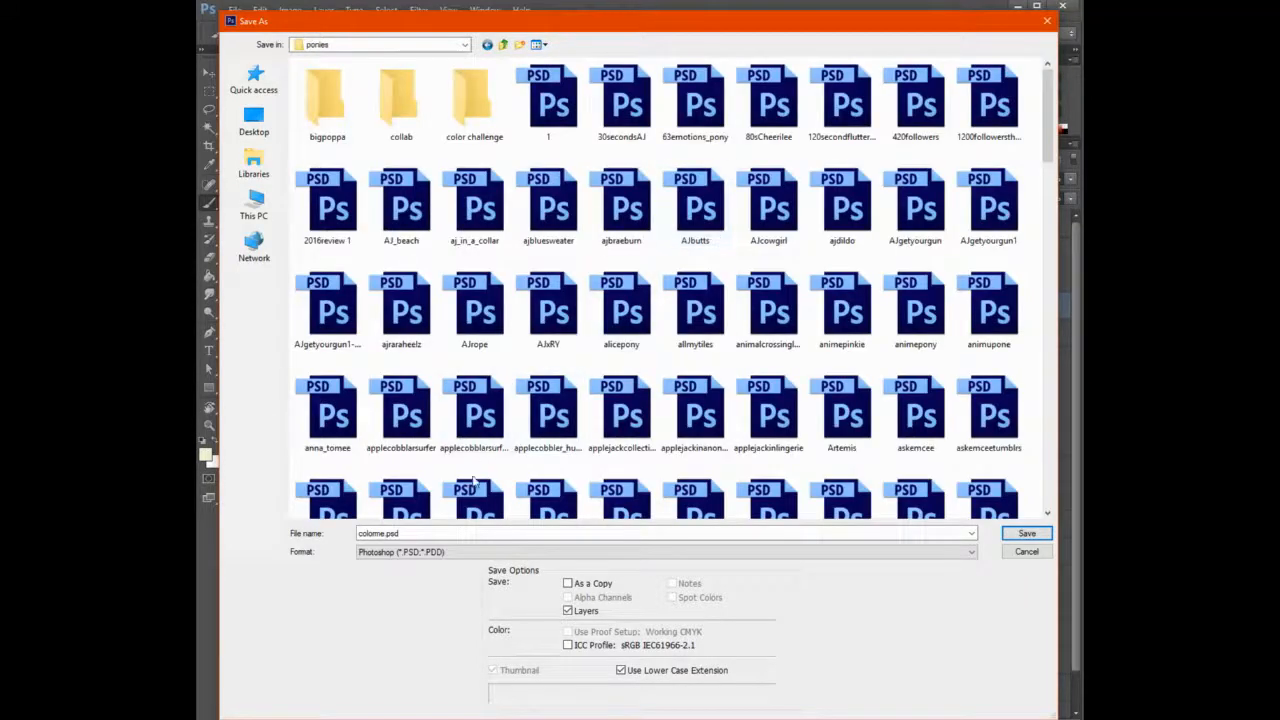
# Name the file ITsColorme and save it in Photoshop format with its layers.
pyautogui.doubleClick(448, 530)
pyautogui.write('it')
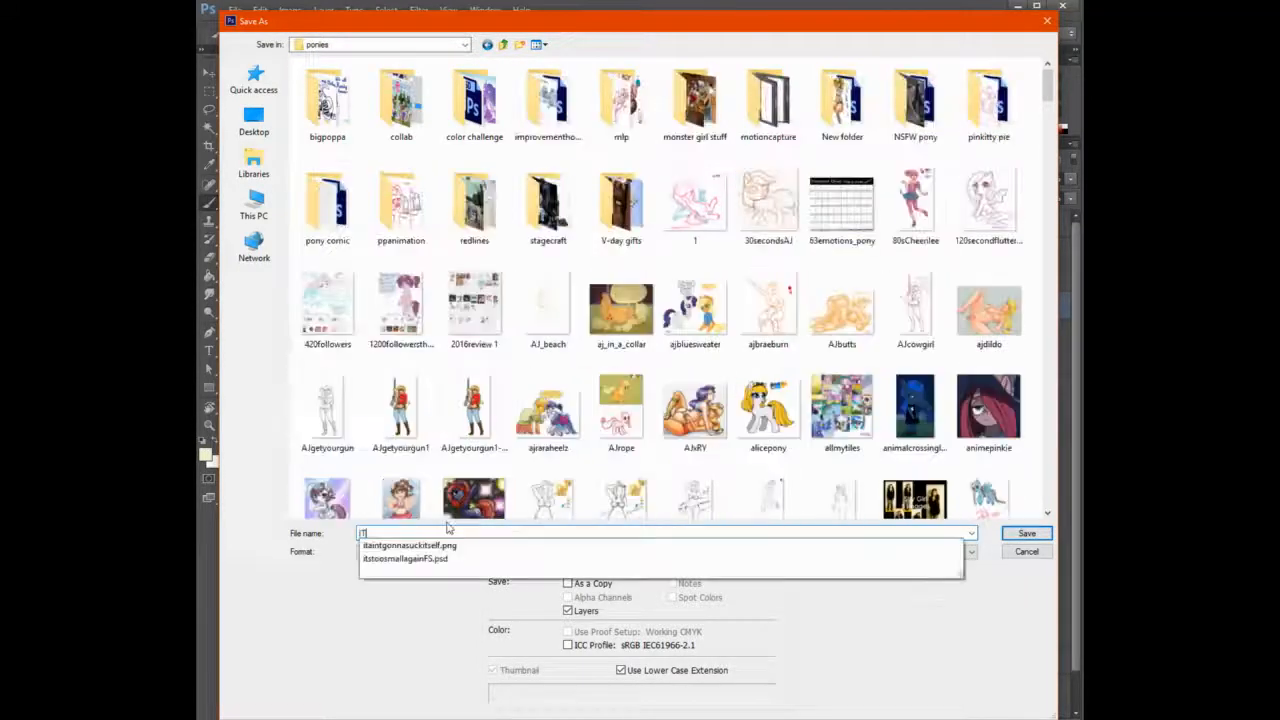
pyautogui.write('sColorme')
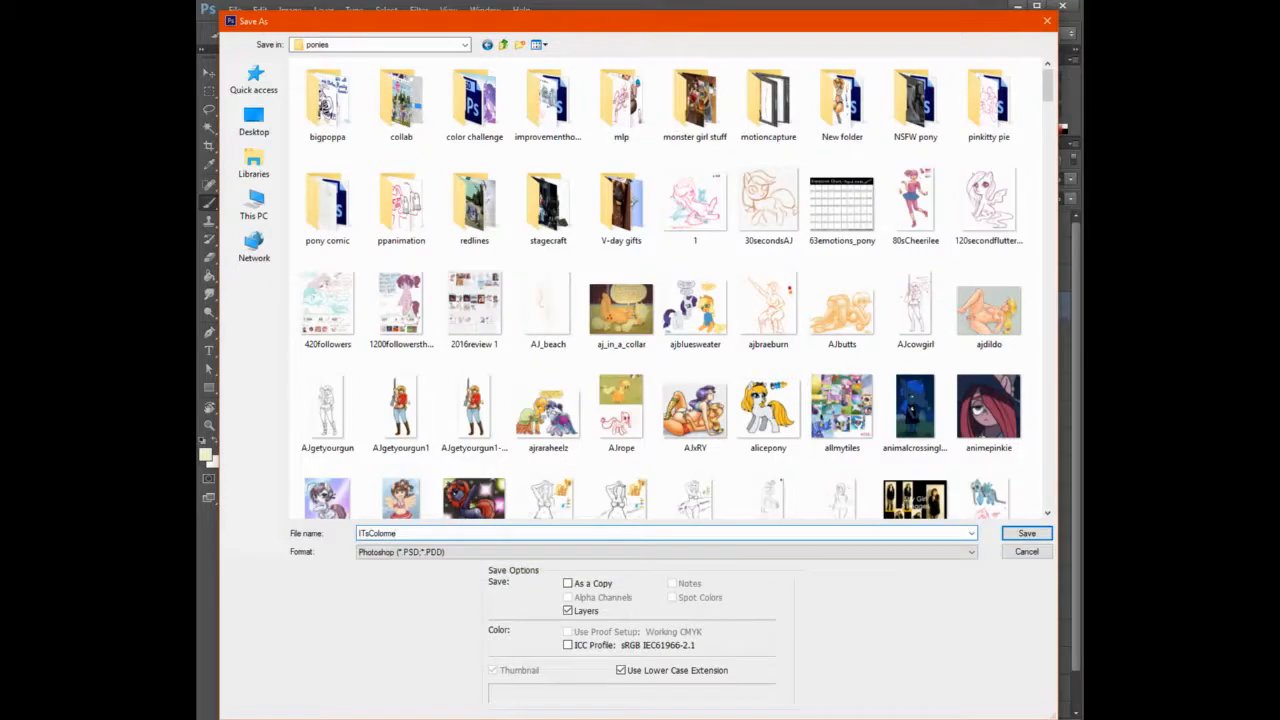
pyautogui.press('Return')
pyautogui.press('Return')
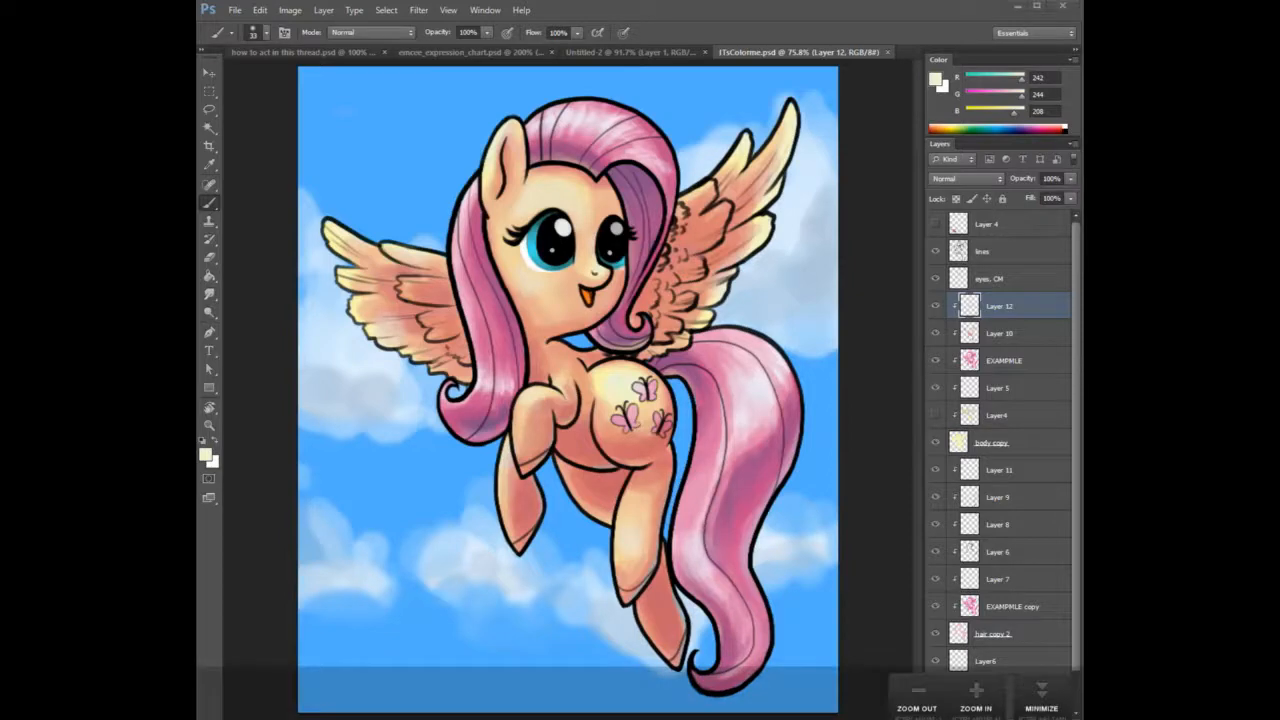
pyautogui.click(1040, 696)
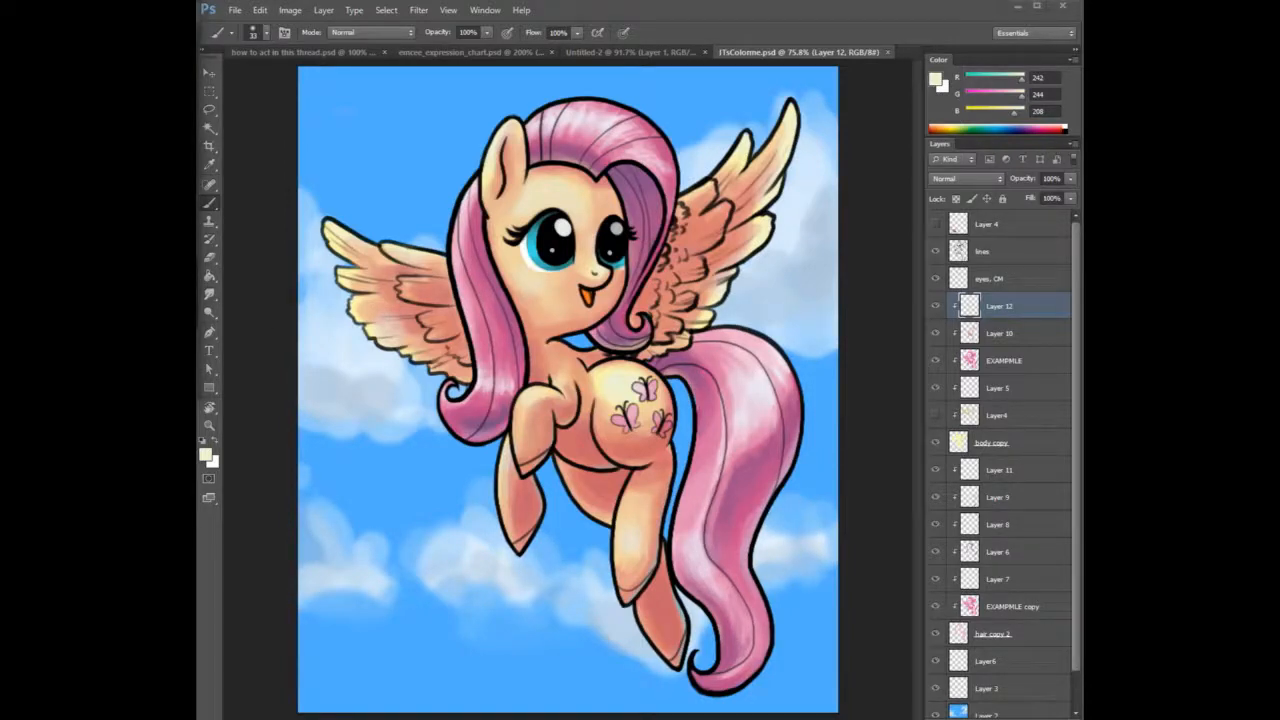
# Switch to the Firefox web browser and open a new tab beside the Yahoo news page.
pyautogui.hotkey('alt', 'Tab')
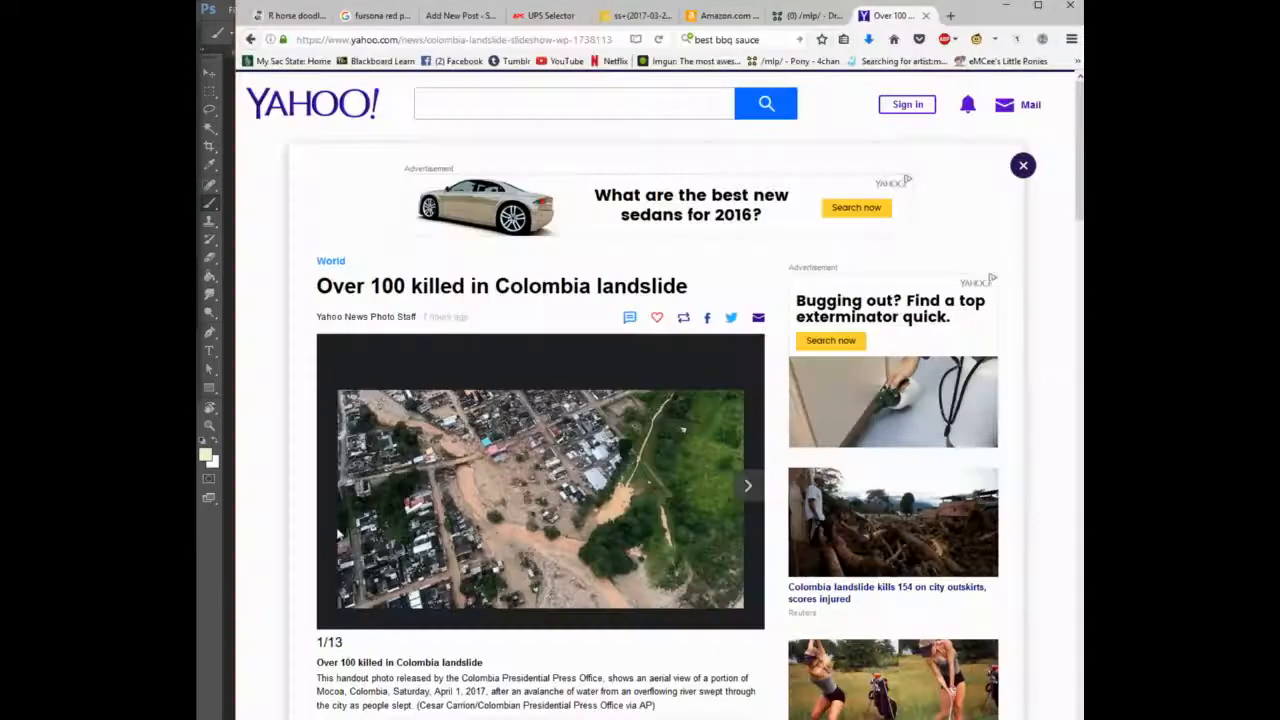
pyautogui.click(946, 16)
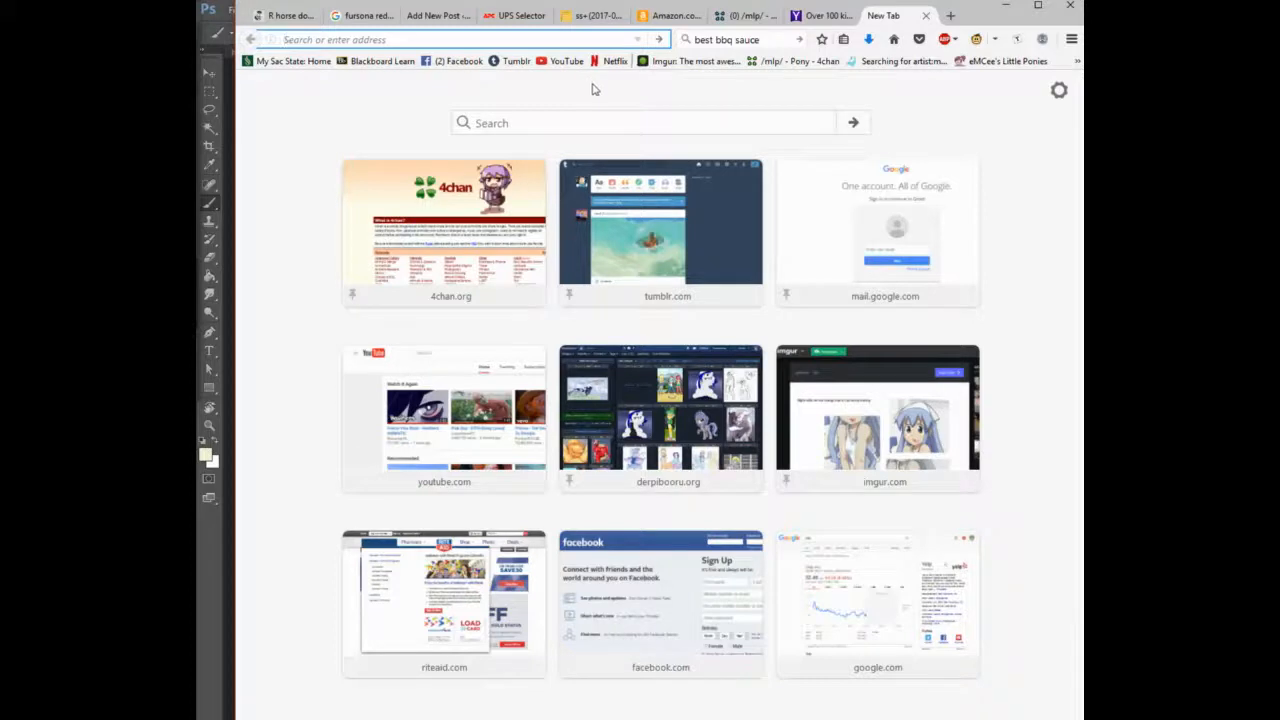
pyautogui.click(887, 718)
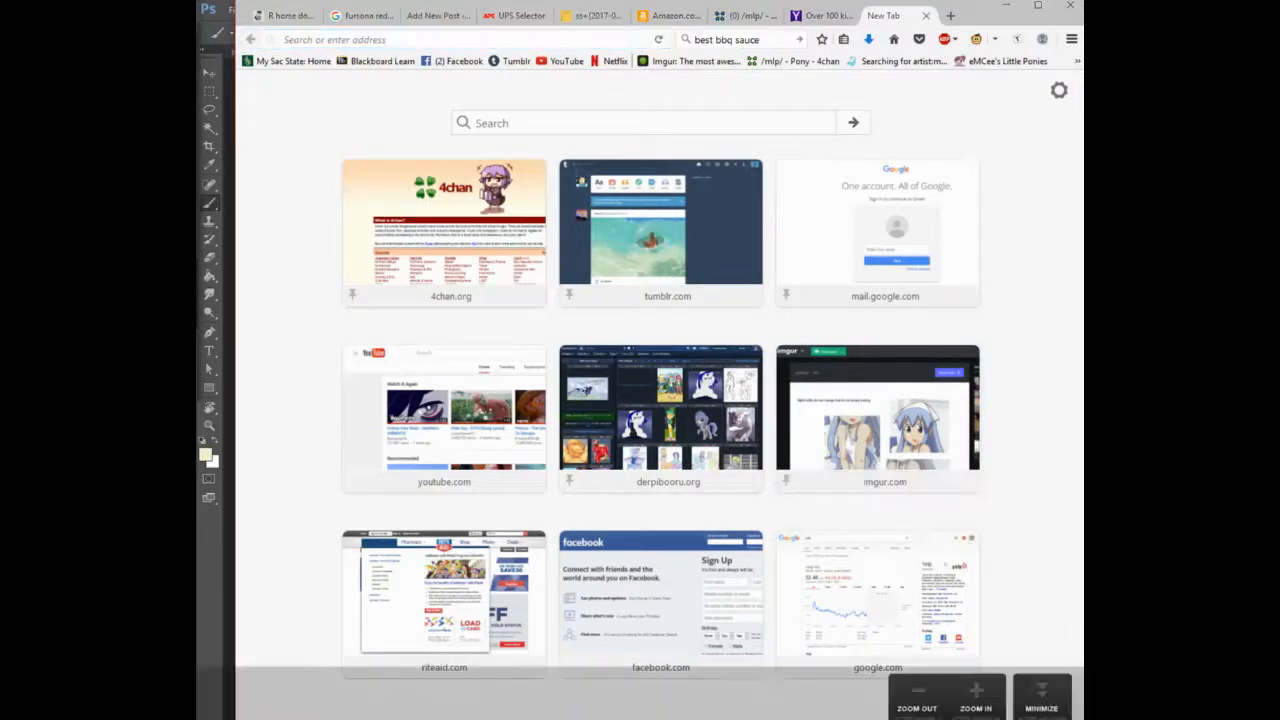